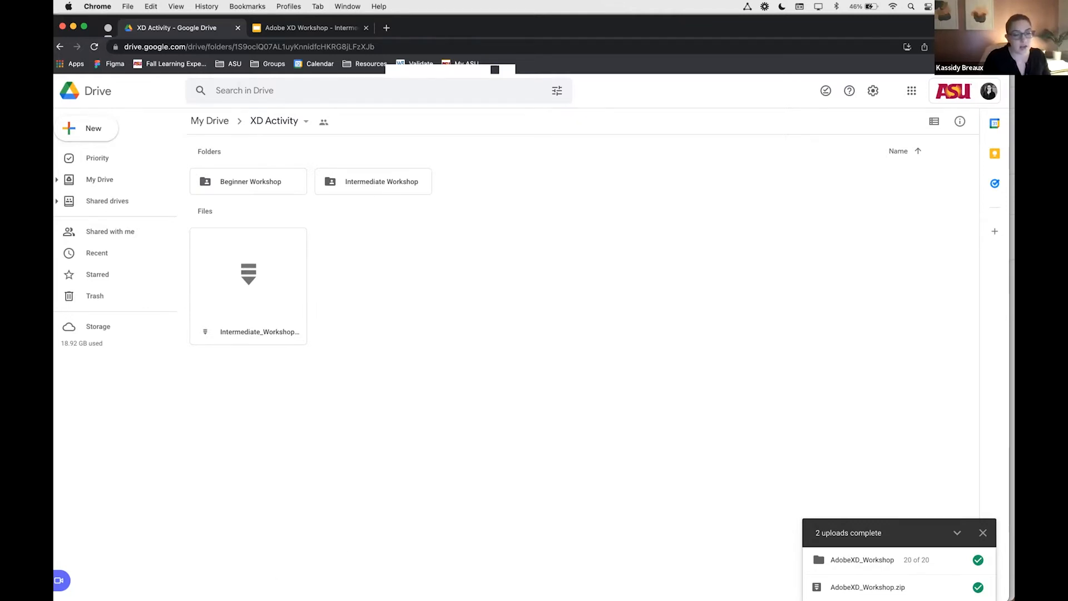
- Switch to Adobe XD and create a new document from the iPhone X, XS, 11 Pro (375 × 812) preset
mouse_move(337, 579)
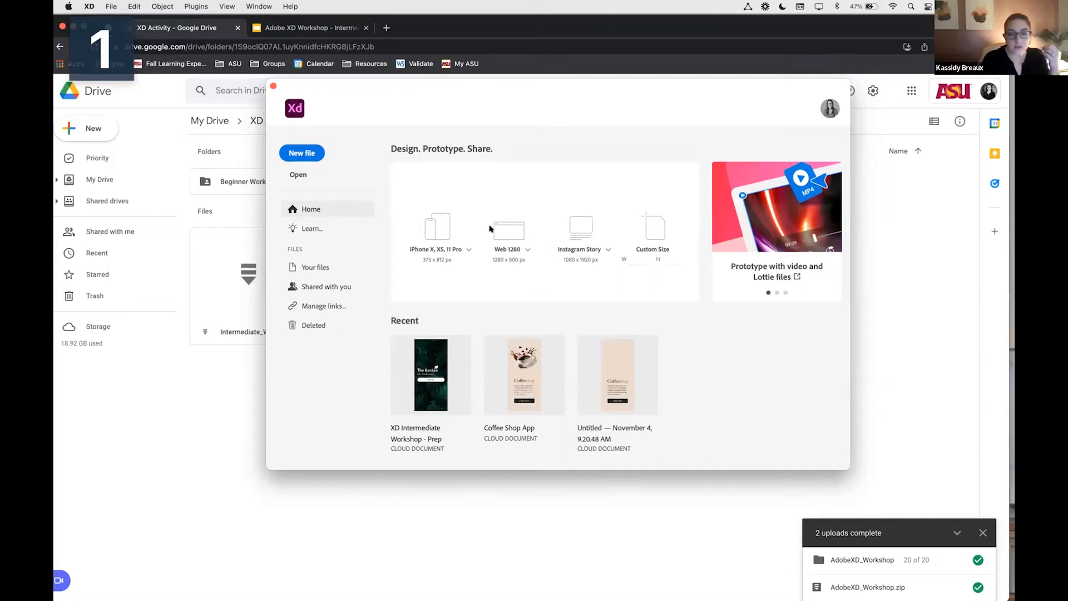
click(768, 459)
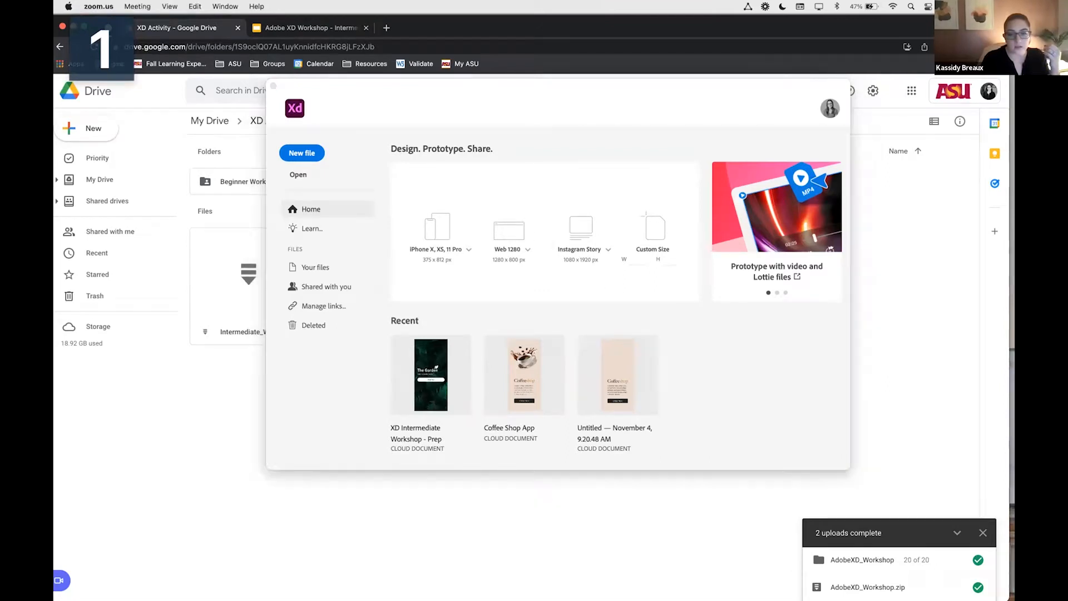
drag(1067, 150, 518, 134)
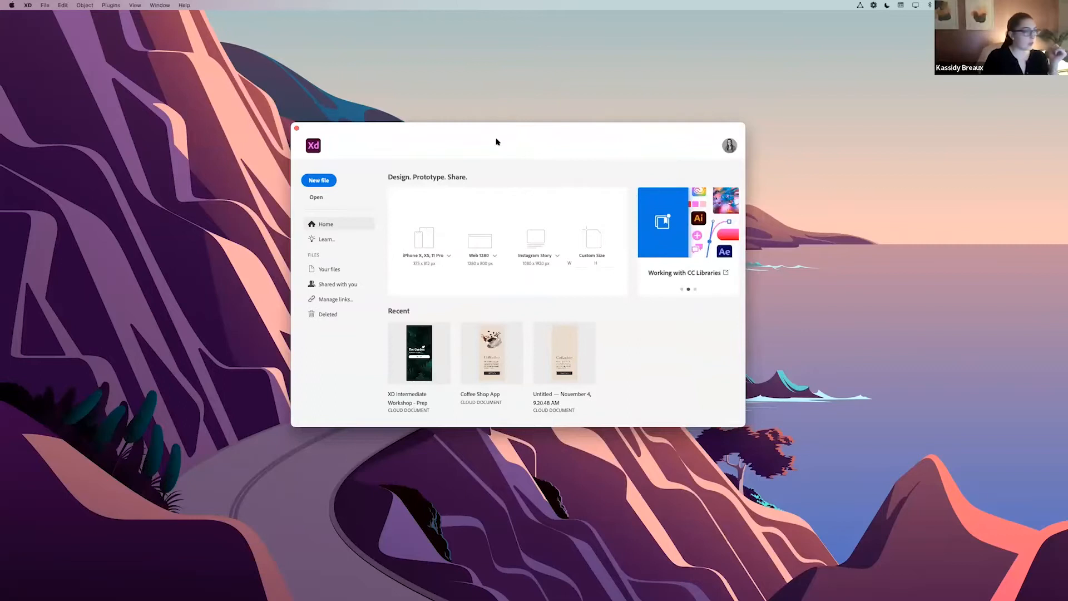
drag(513, 139, 533, 165)
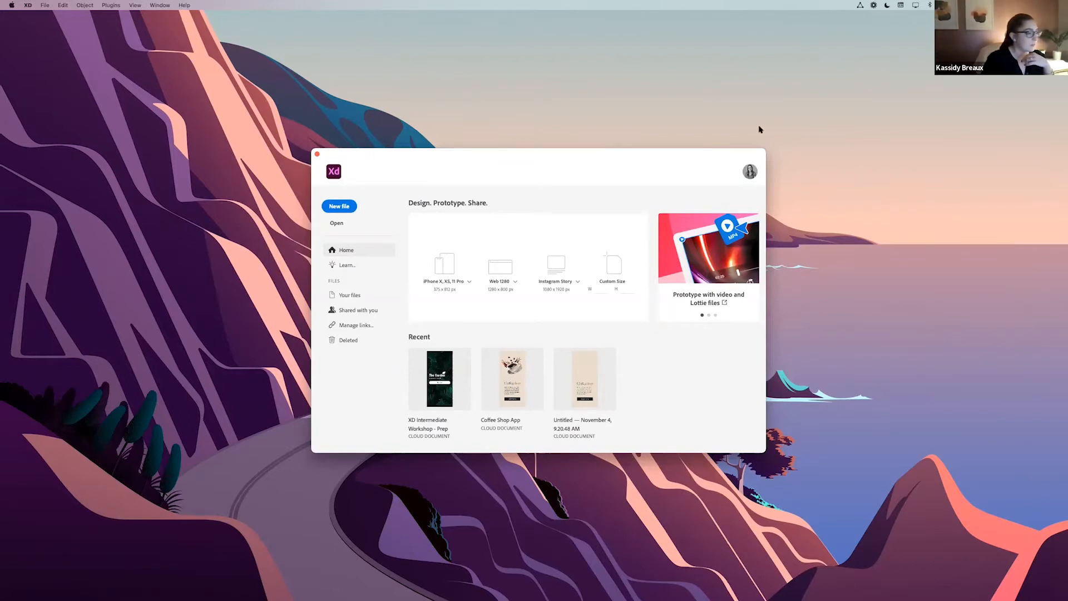
click(469, 282)
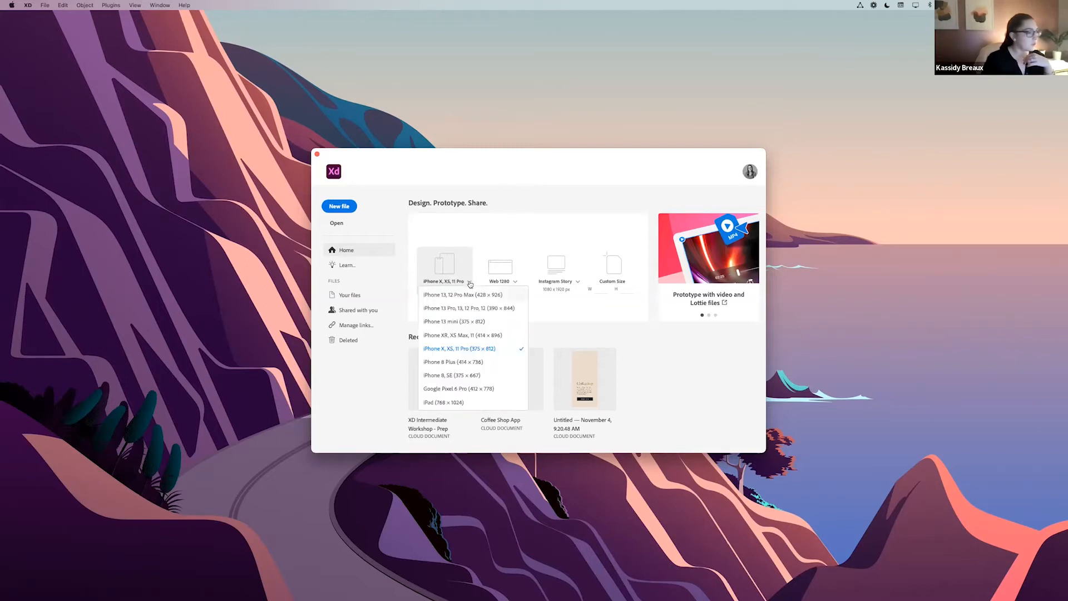
click(483, 350)
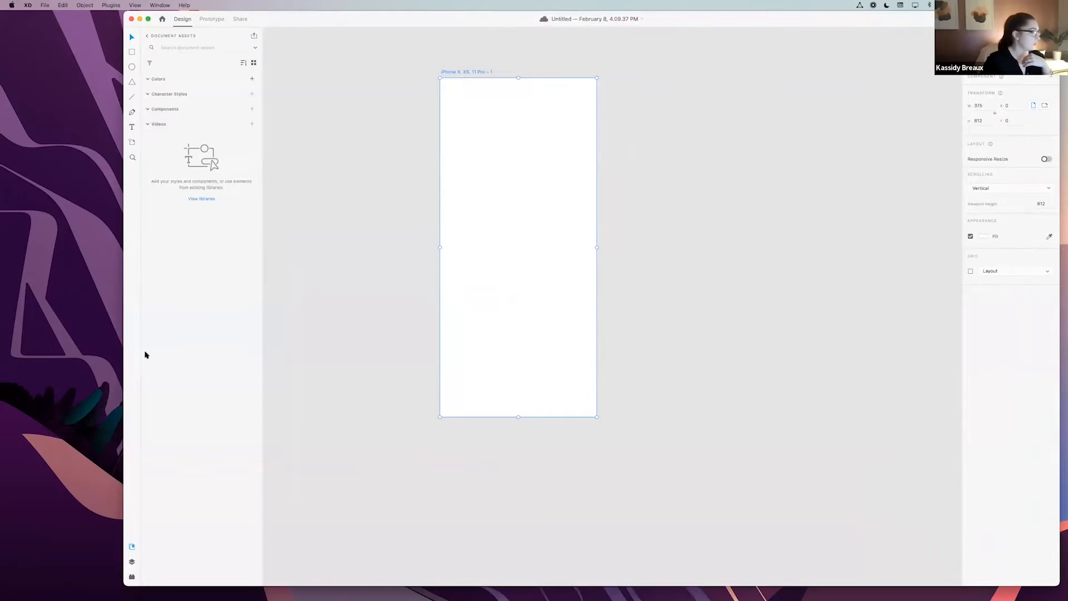
- Widen the document window out to the screen's edge and centre the artboard in the workspace
drag(124, 354, 4, 354)
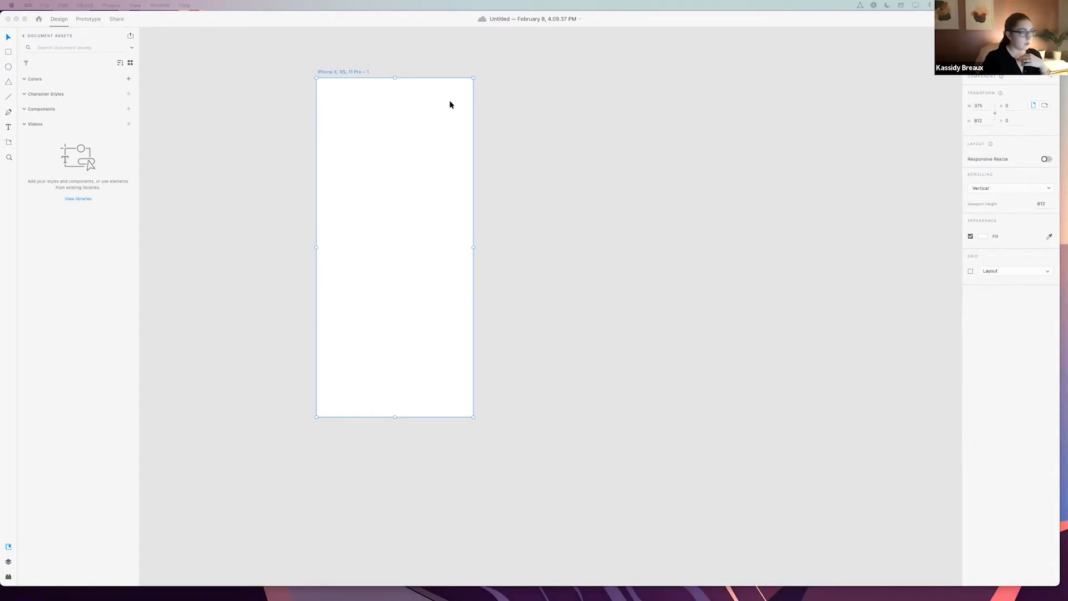
scroll(463, 114, left, 5)
scroll(462, 115, up, 3)
scroll(461, 116, down, 2)
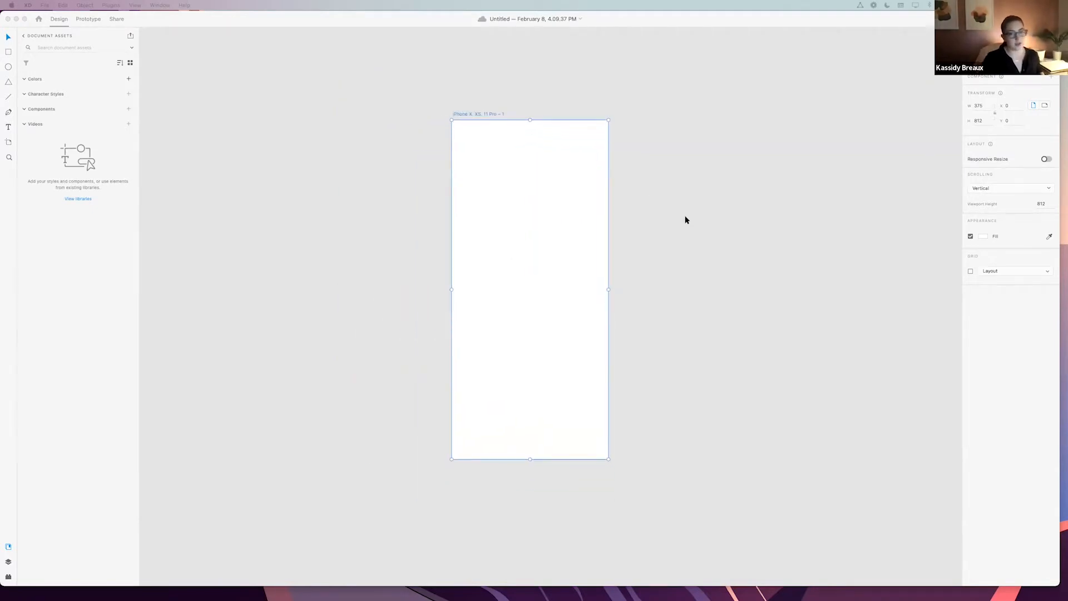
- Examine the artboard's width and height fields, the layer list, the document assets and the Prototype workspace, ending back in Design
click(975, 105)
key(Tab)
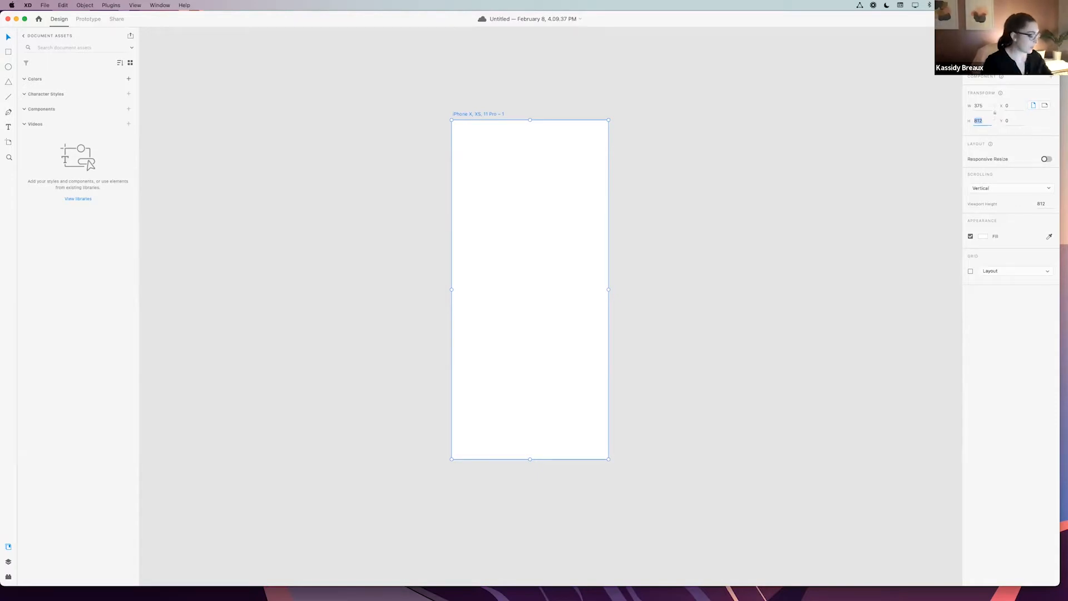
click(719, 208)
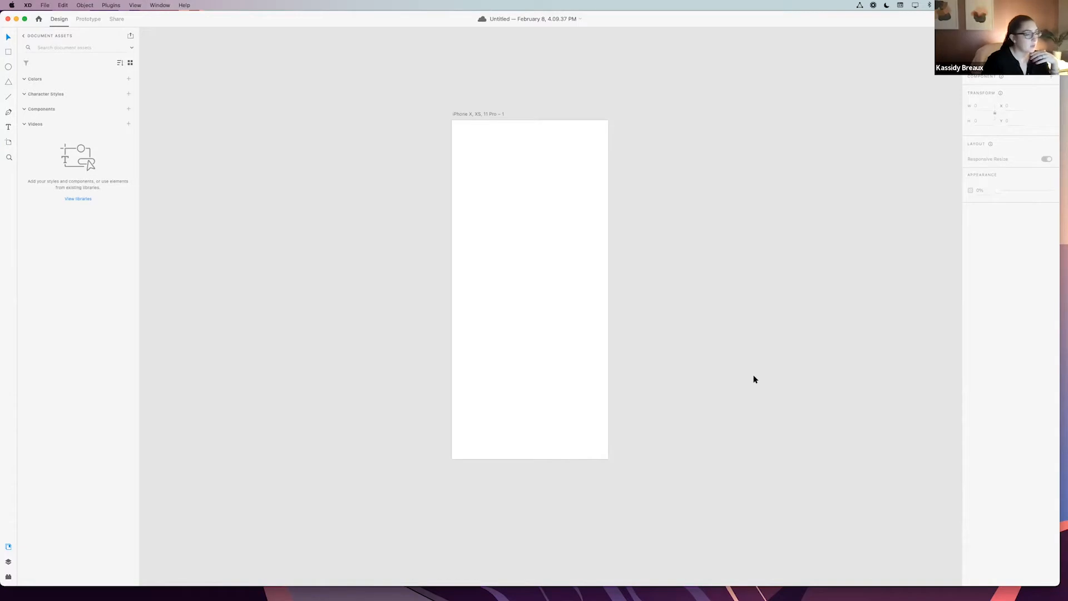
click(567, 413)
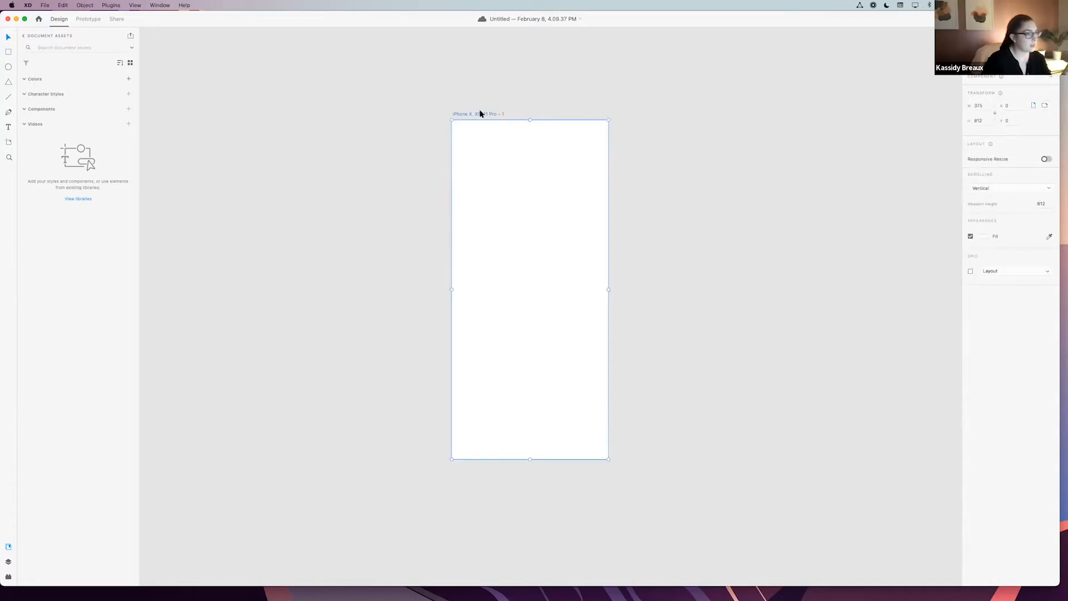
click(719, 389)
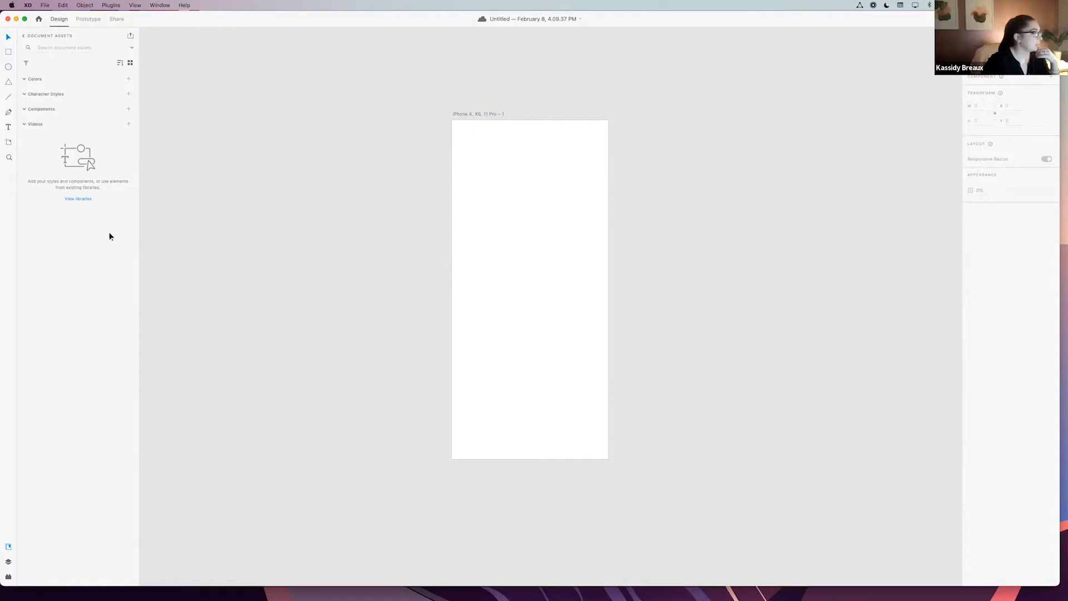
click(7, 563)
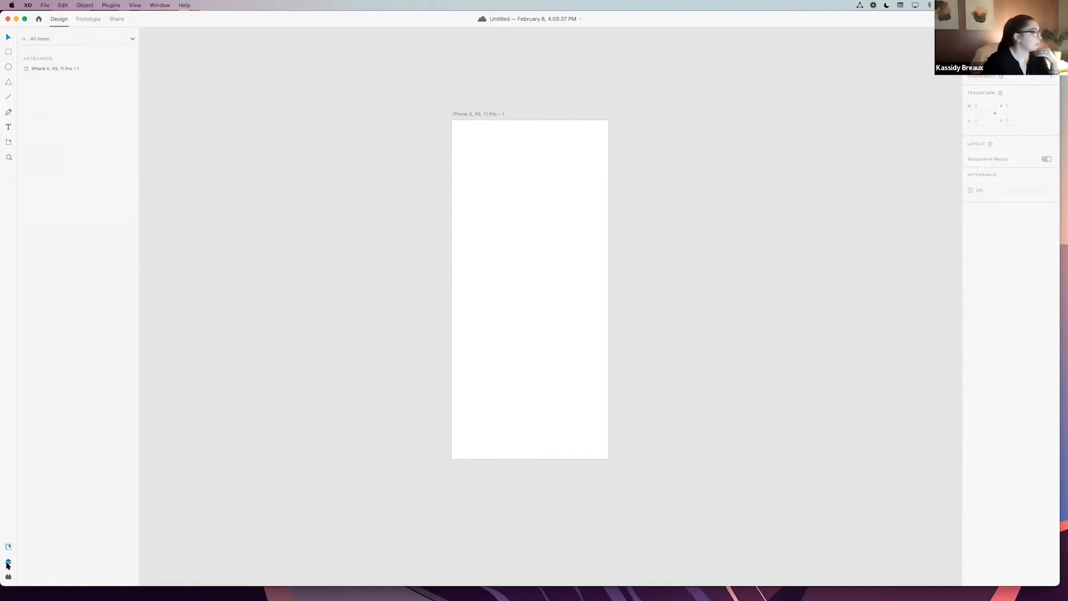
click(8, 547)
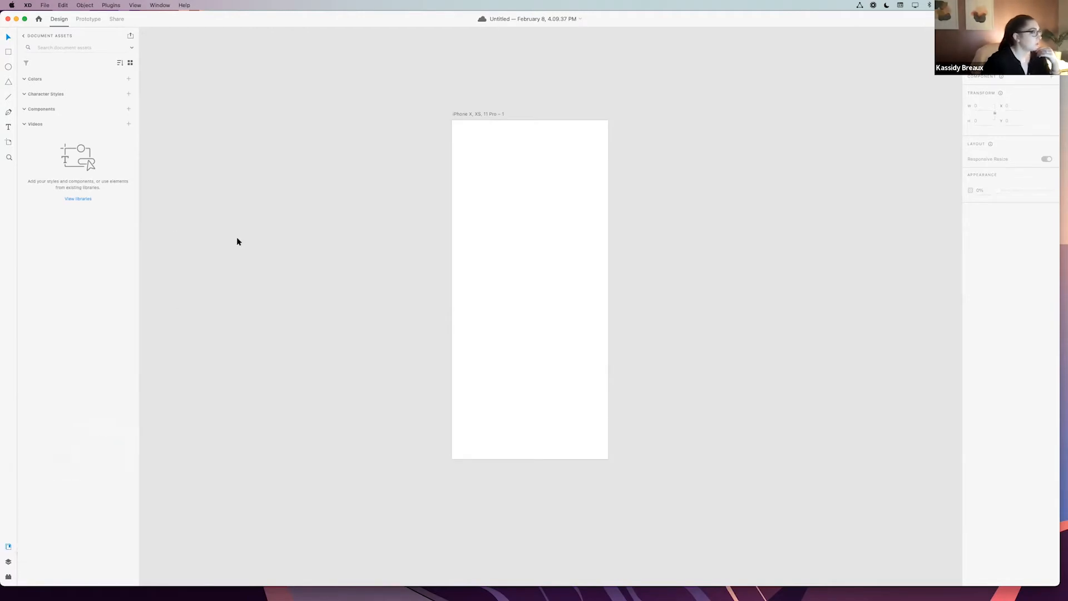
click(95, 21)
click(119, 19)
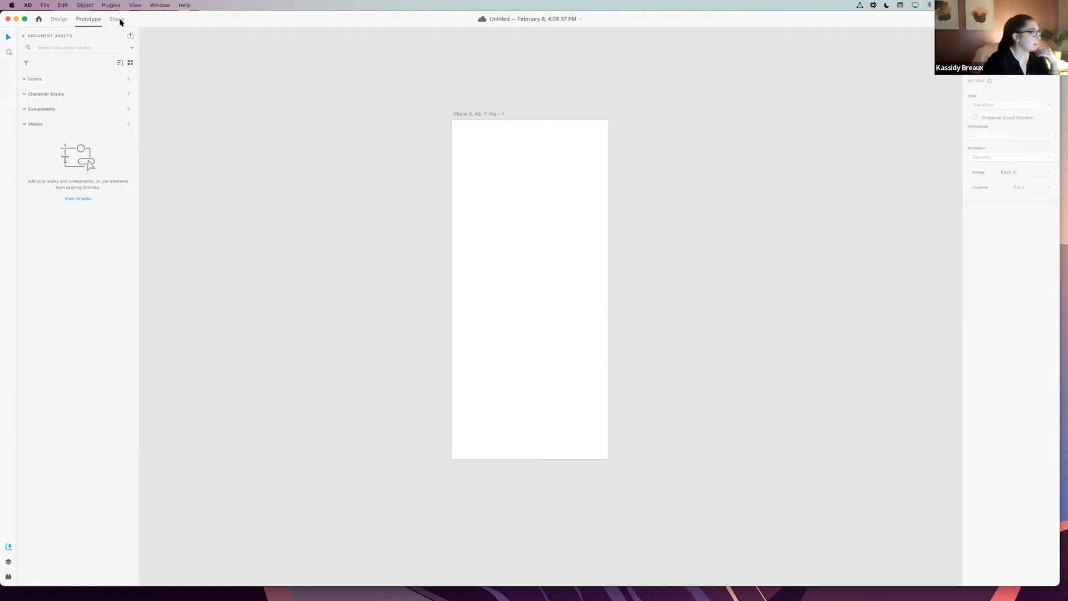
click(57, 19)
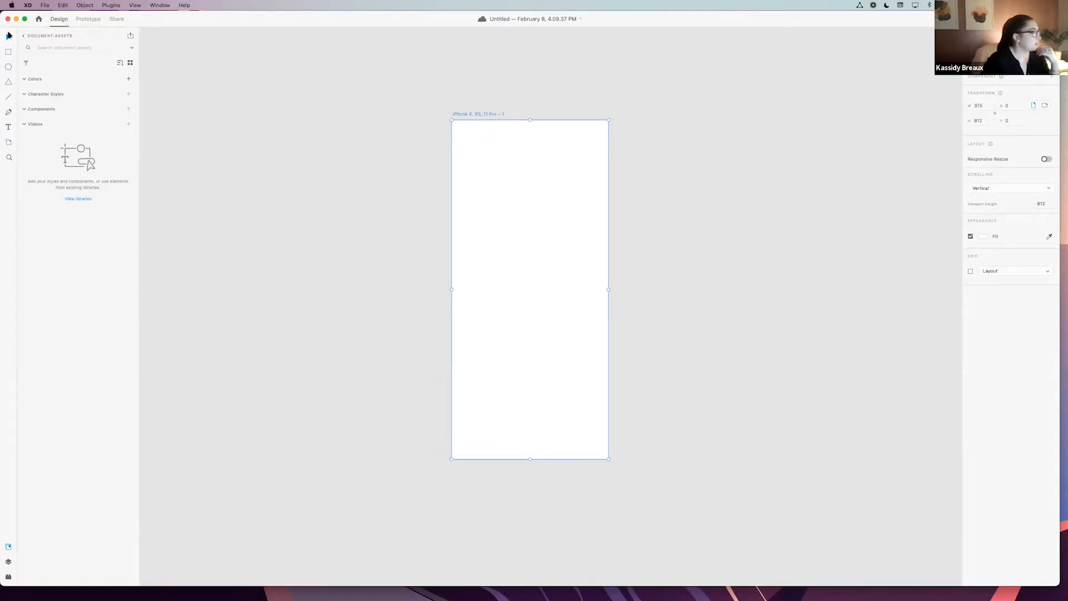
click(380, 158)
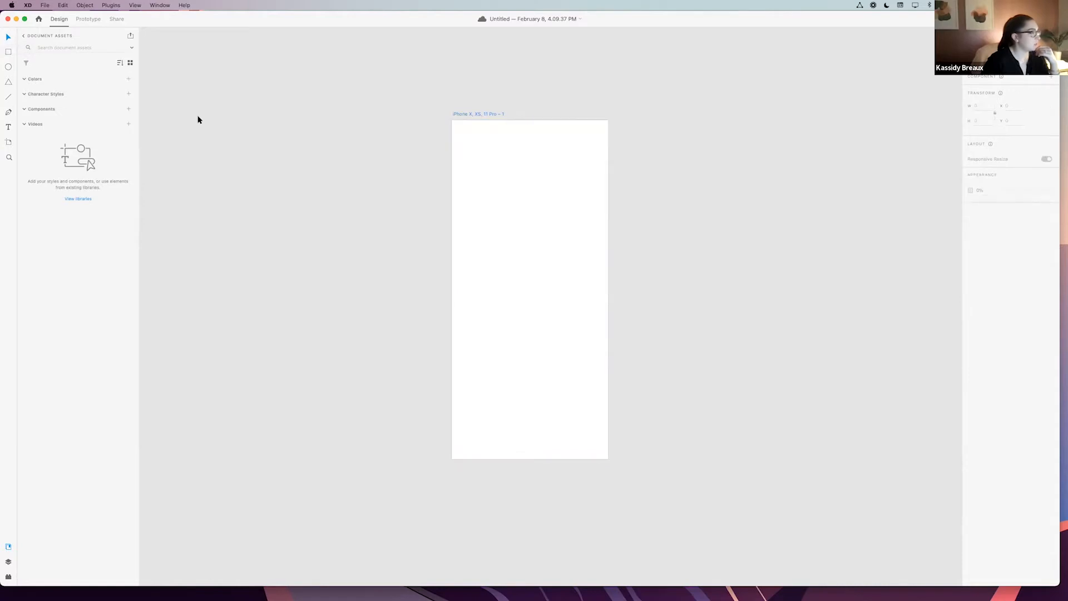
- Draw three practice rectangles on the empty canvas beside the artboard, then delete all three
click(9, 52)
mouse_move(236, 133)
mouse_down()
mouse_move(366, 175)
mouse_move(365, 107)
mouse_move(372, 189)
mouse_up()
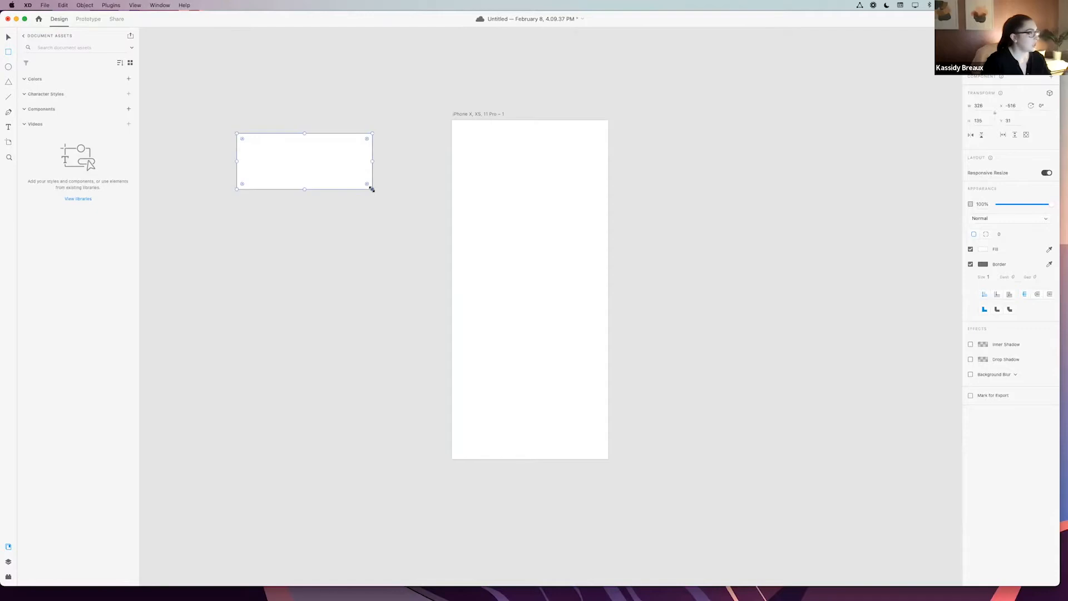
drag(253, 210, 342, 251)
drag(253, 275, 347, 329)
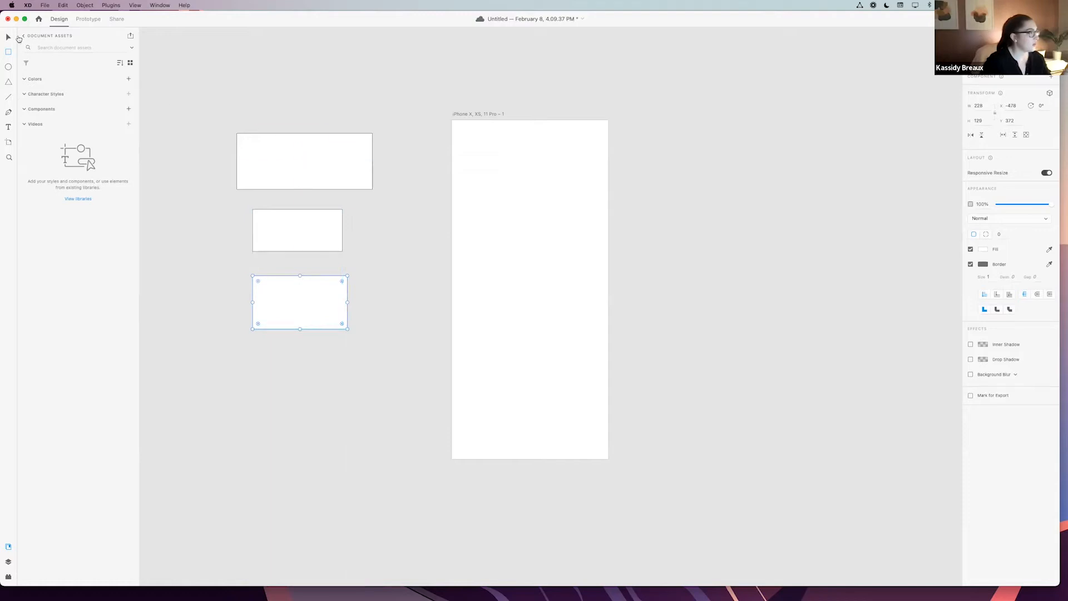
click(7, 38)
mouse_move(301, 175)
mouse_down()
mouse_move(305, 97)
mouse_move(295, 175)
mouse_up()
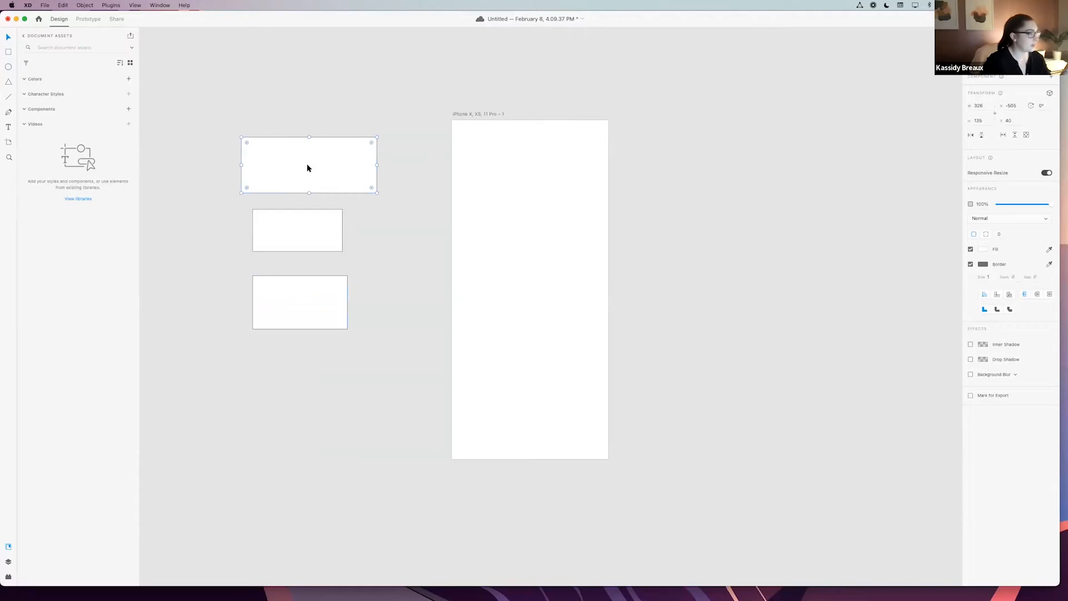
drag(209, 98, 391, 395)
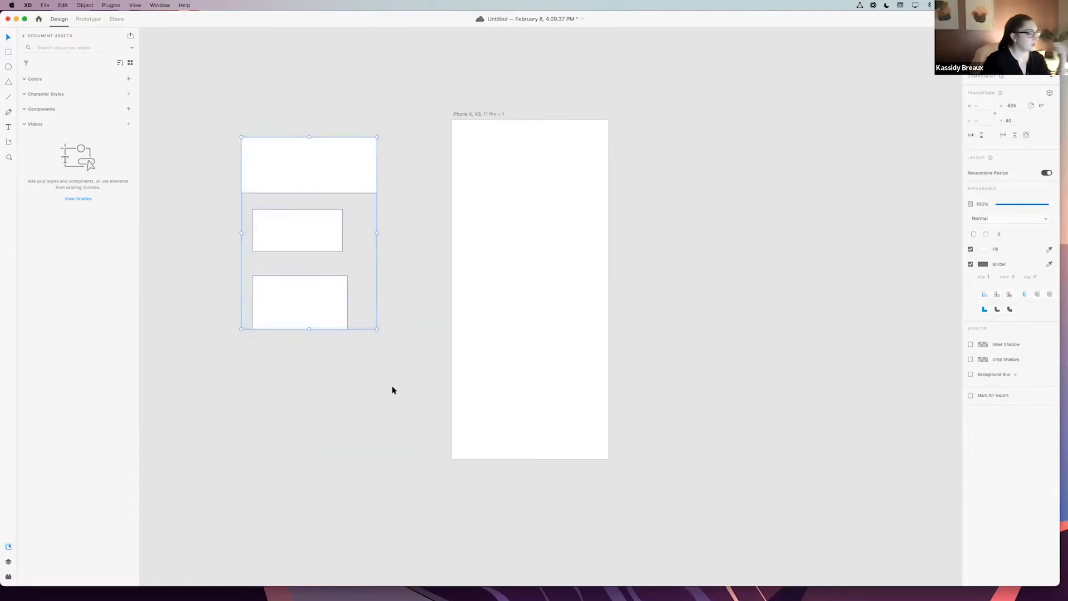
key(Delete)
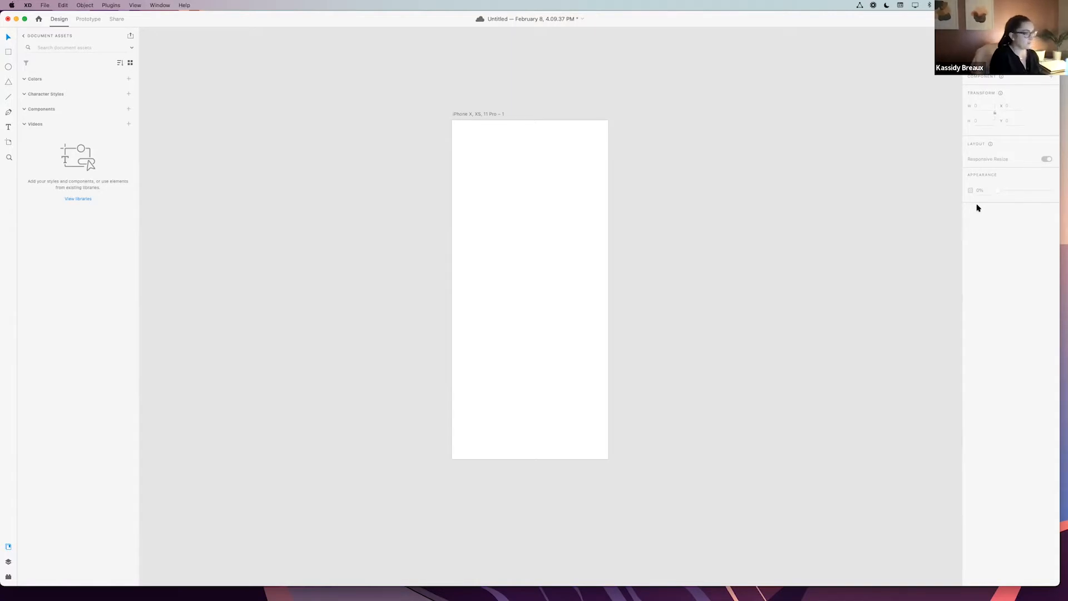
- Rename the iPhone artboard to "Splash"
scroll(556, 70, down, 1)
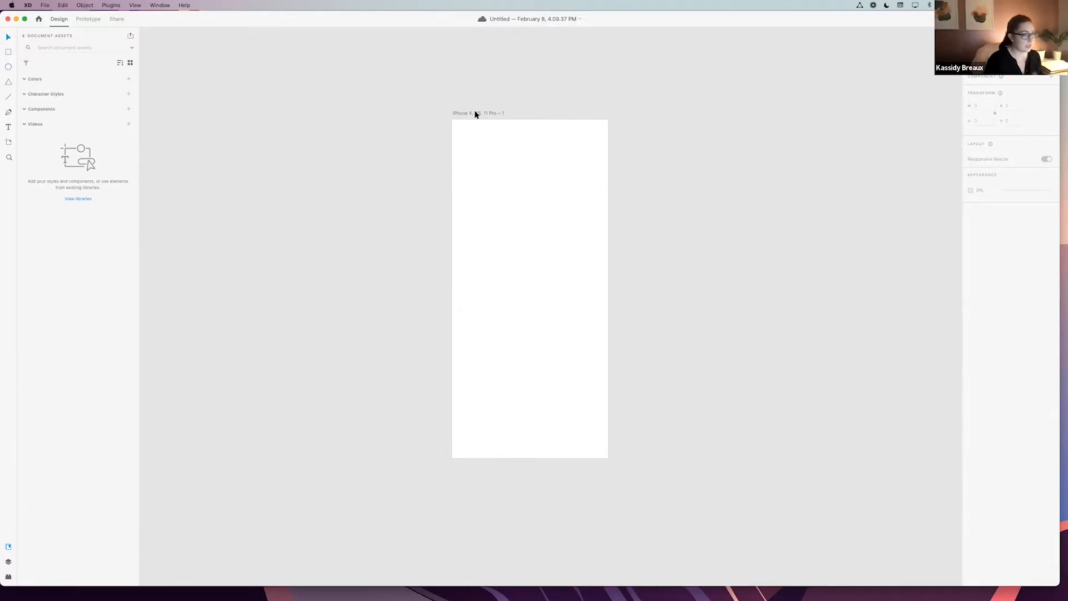
double_click(476, 113)
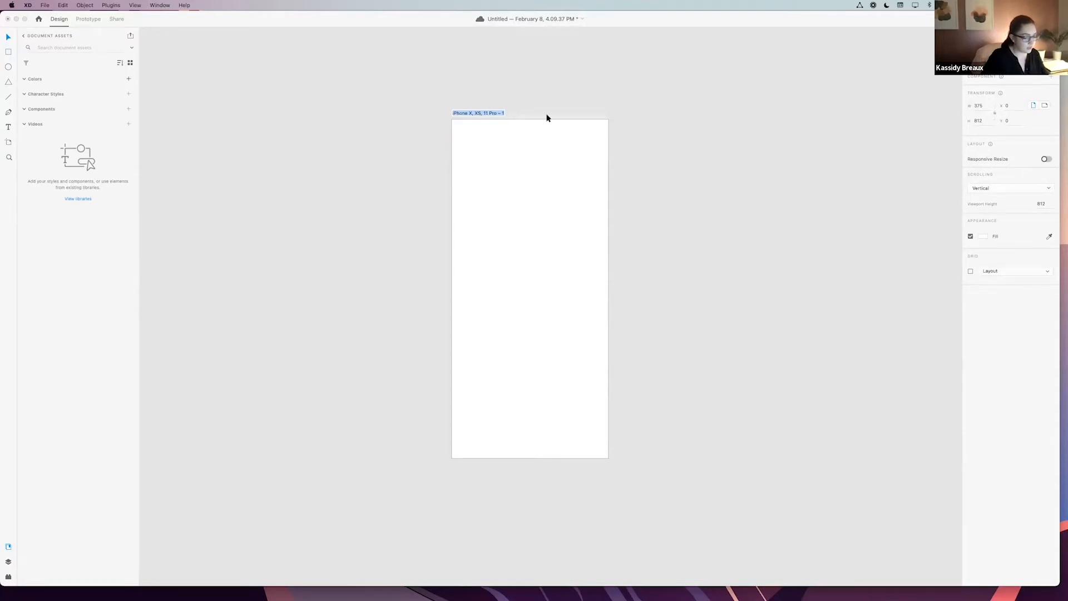
text(Splash)
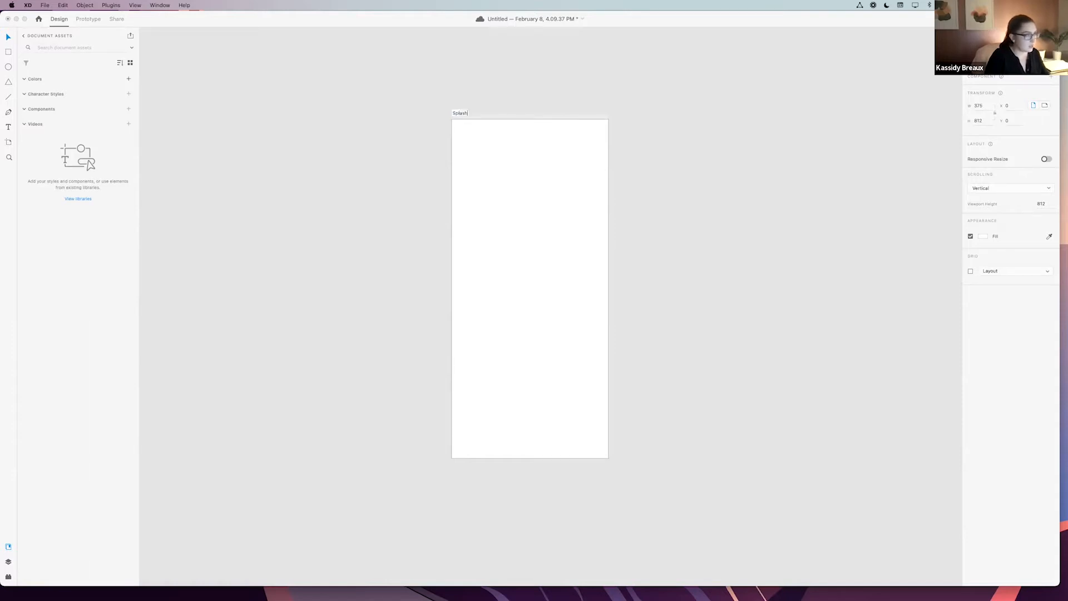
key(Return)
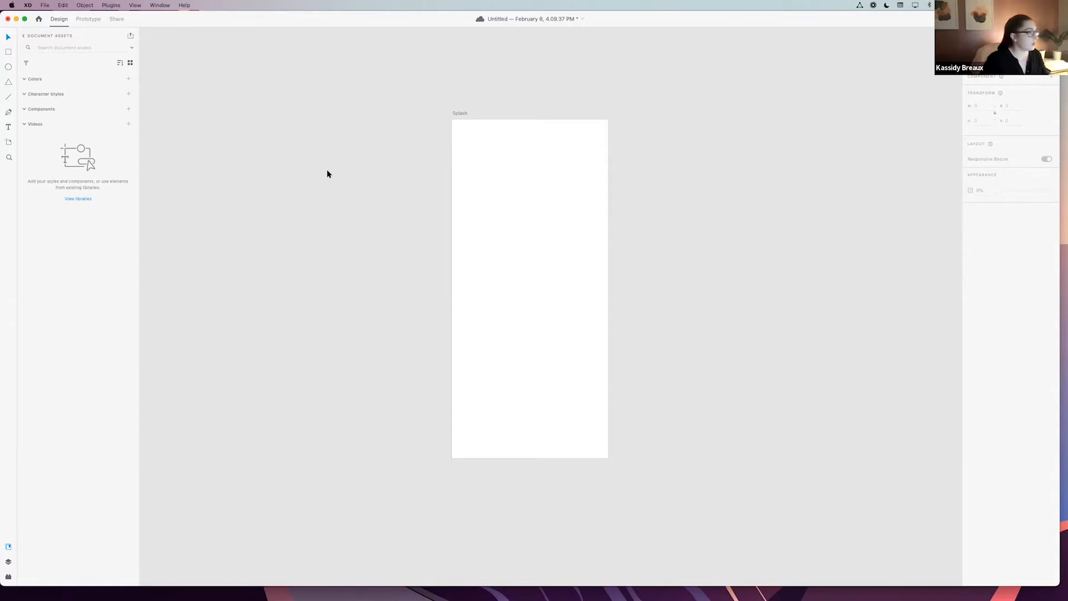
- Draw a rectangle about 181 × 146 on the empty canvas above the Splash artboard, aligned with its left edge
scroll(329, 173, left, 3)
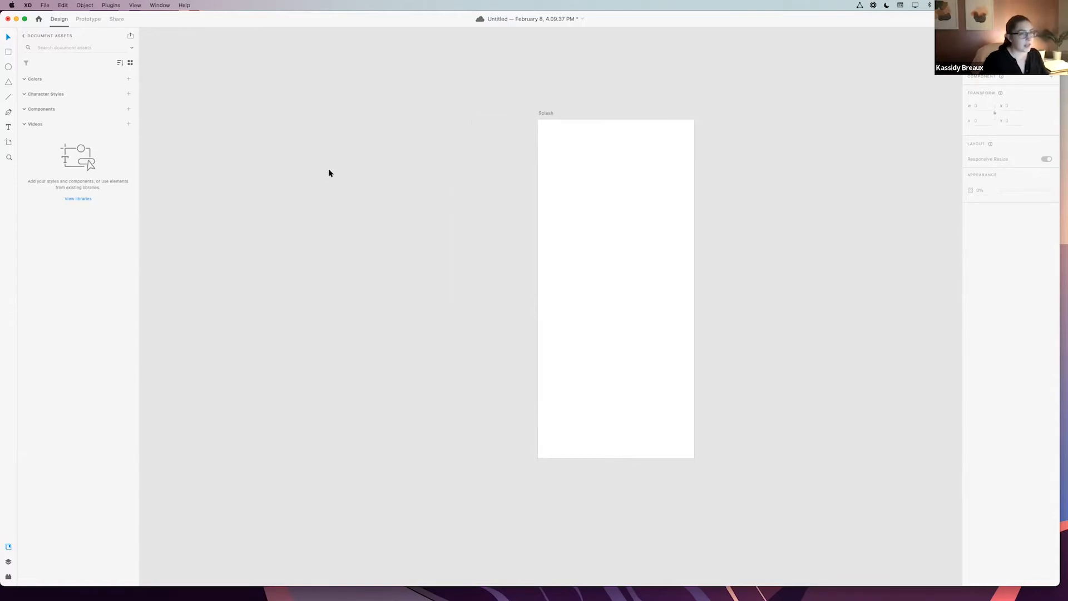
scroll(328, 173, up, 2)
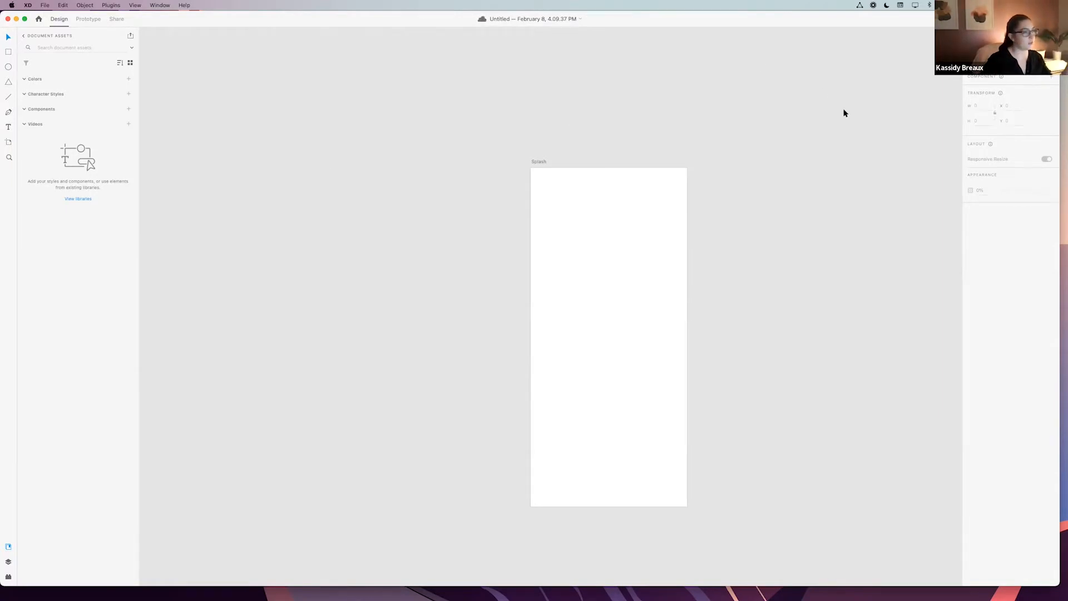
scroll(843, 113, up, 1)
scroll(844, 113, right, 1)
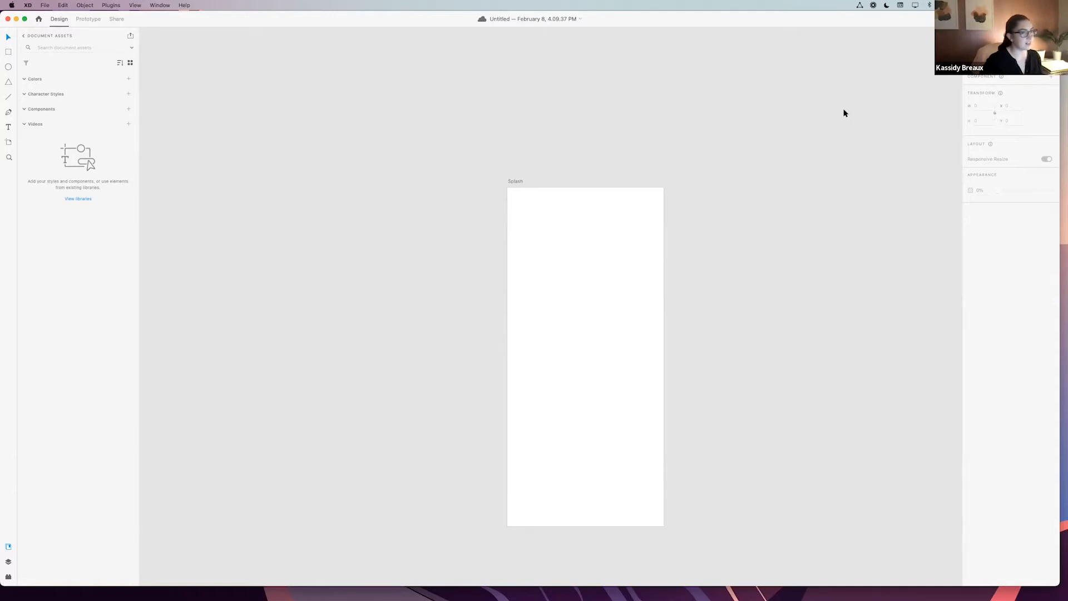
scroll(509, 126, up, 2)
scroll(510, 126, right, 1)
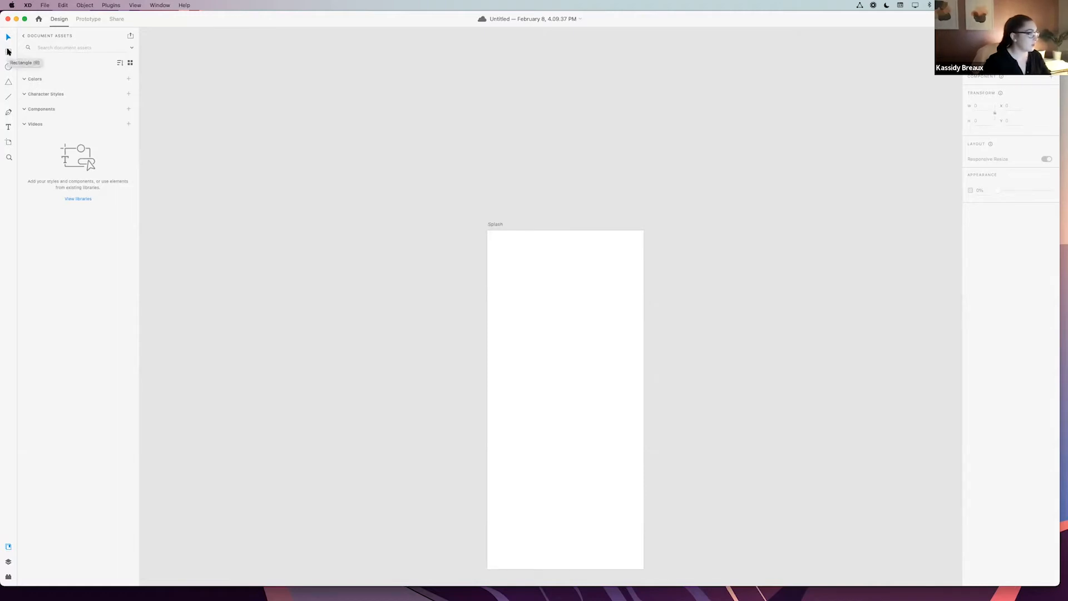
key(r)
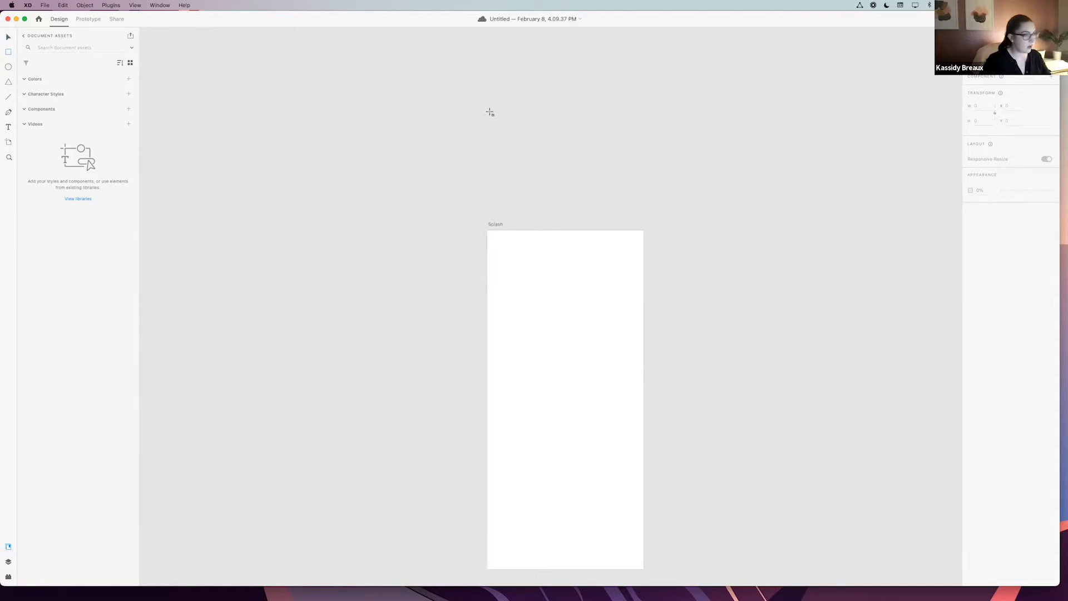
drag(489, 107, 562, 166)
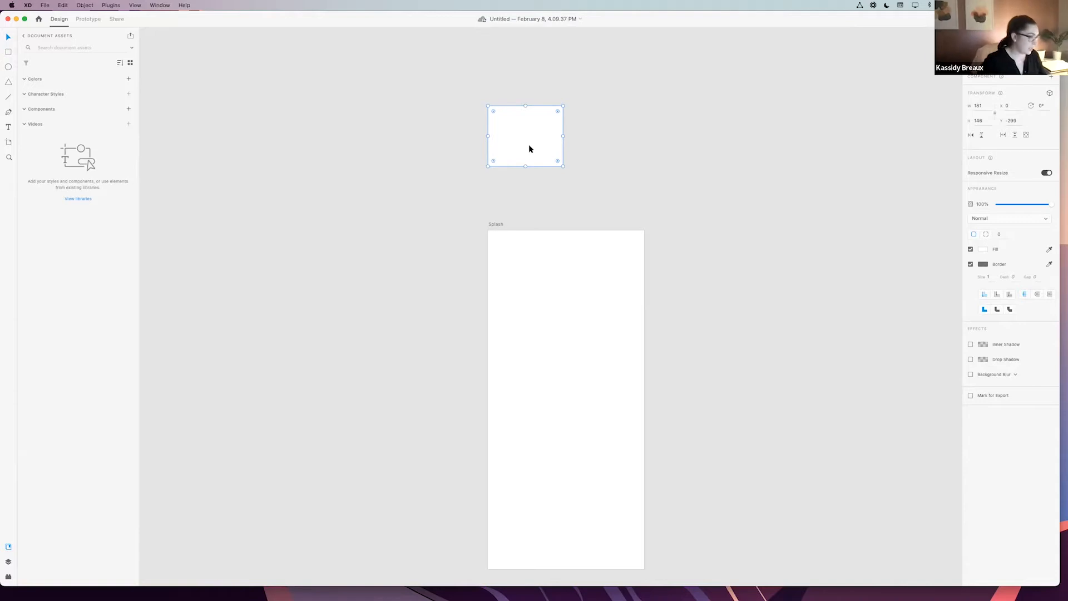
- Fill the rectangle above the Splash artboard with solid color #458B75 and turn off its border
click(983, 251)
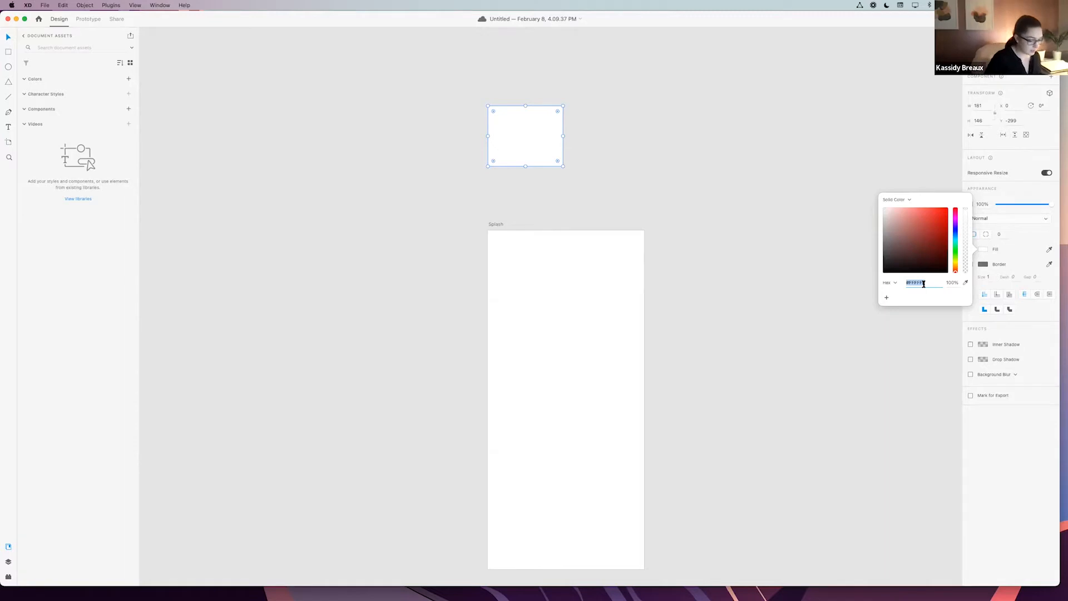
text(#458B75)
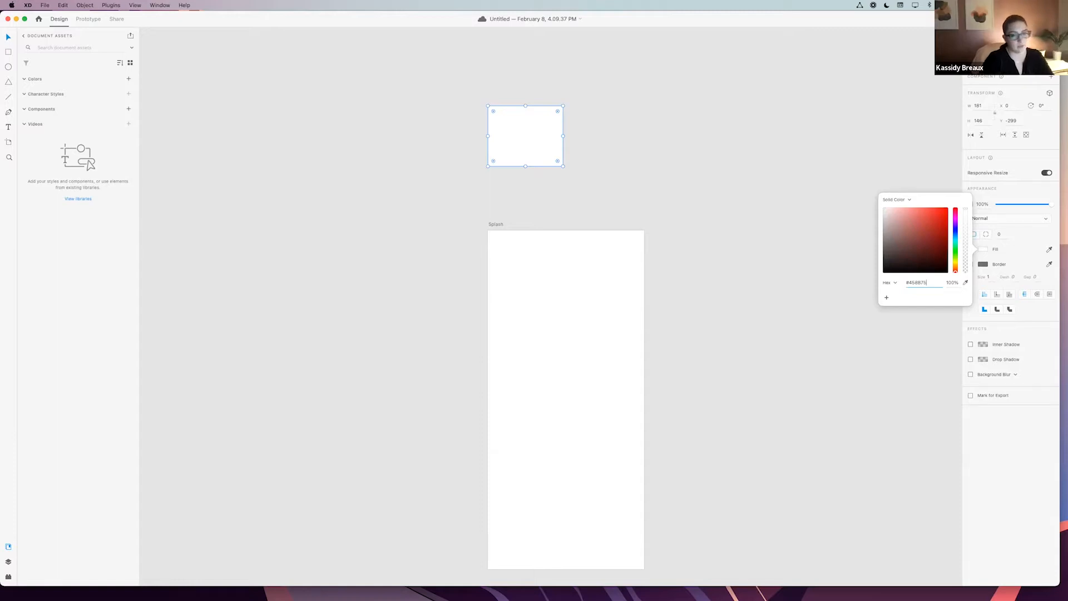
key(super+a)
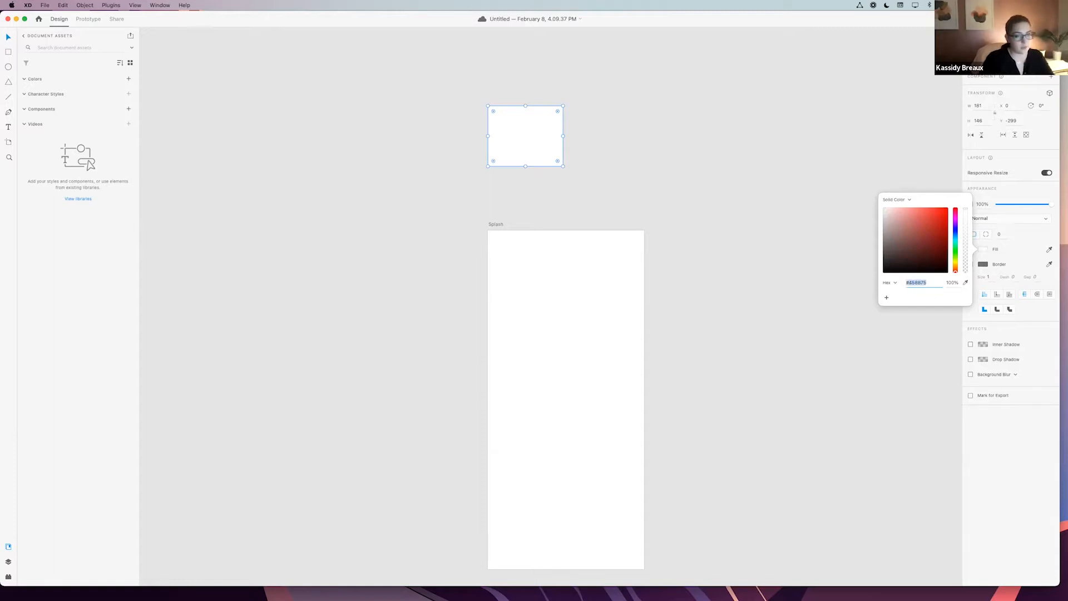
click(930, 283)
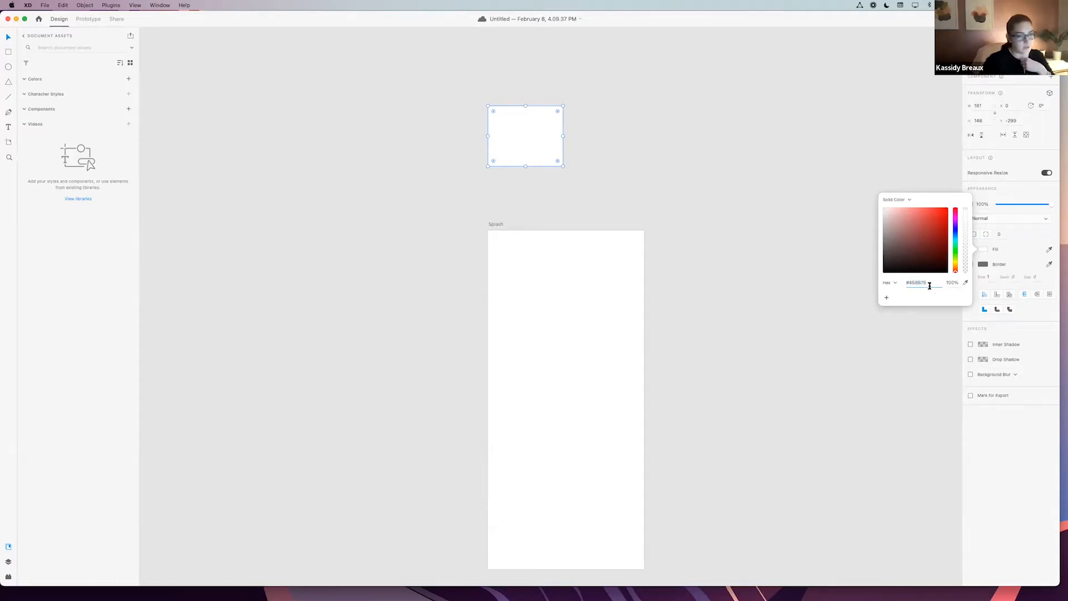
key(Return)
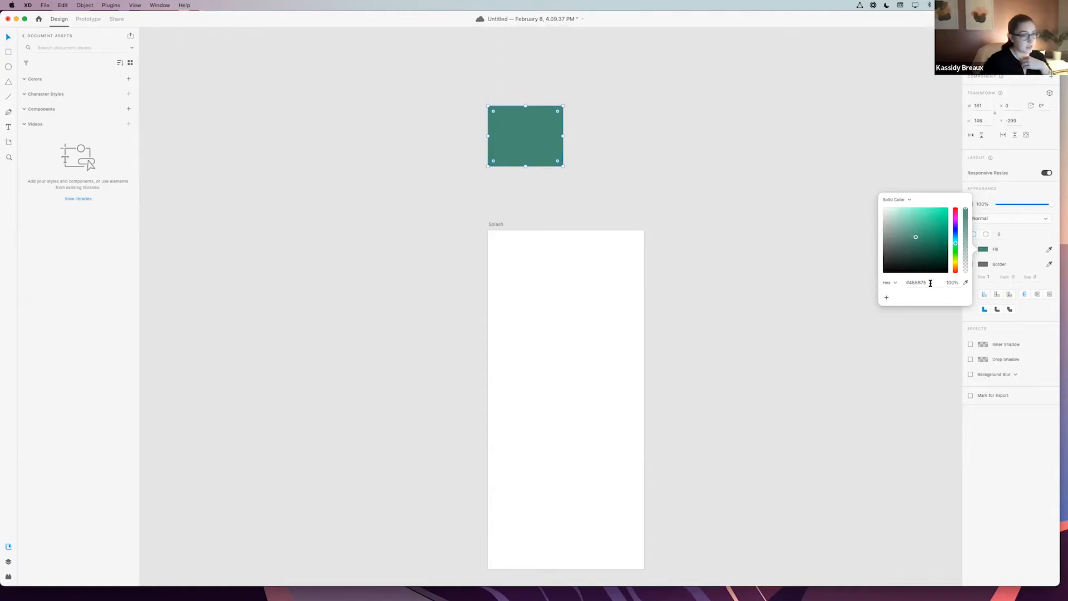
click(1013, 259)
click(971, 265)
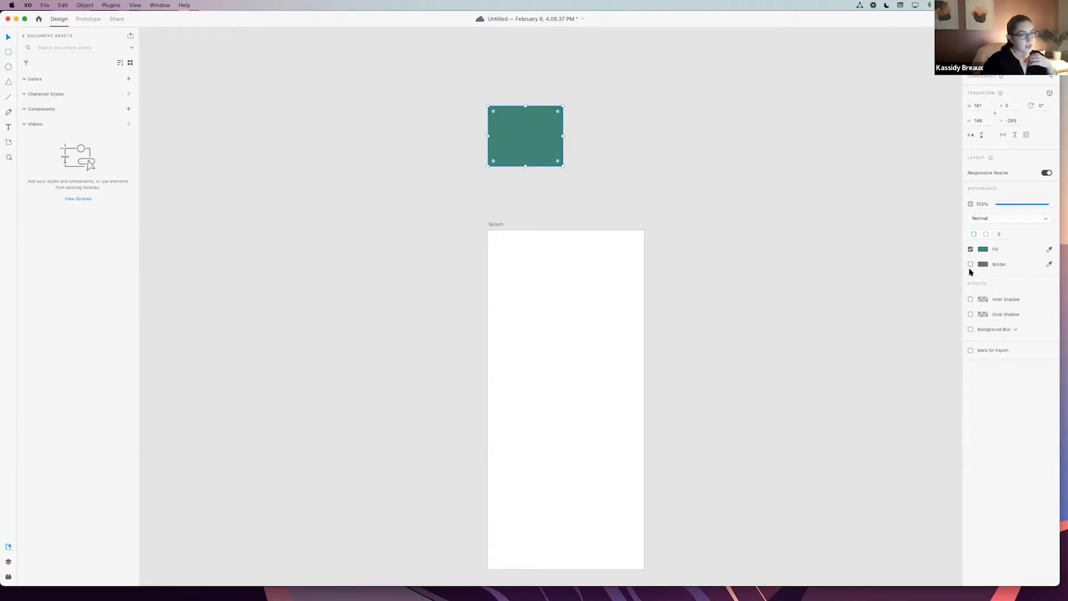
- Duplicate the green swatch to its right, level with the original and with its X position at 213
click(502, 198)
click(545, 111)
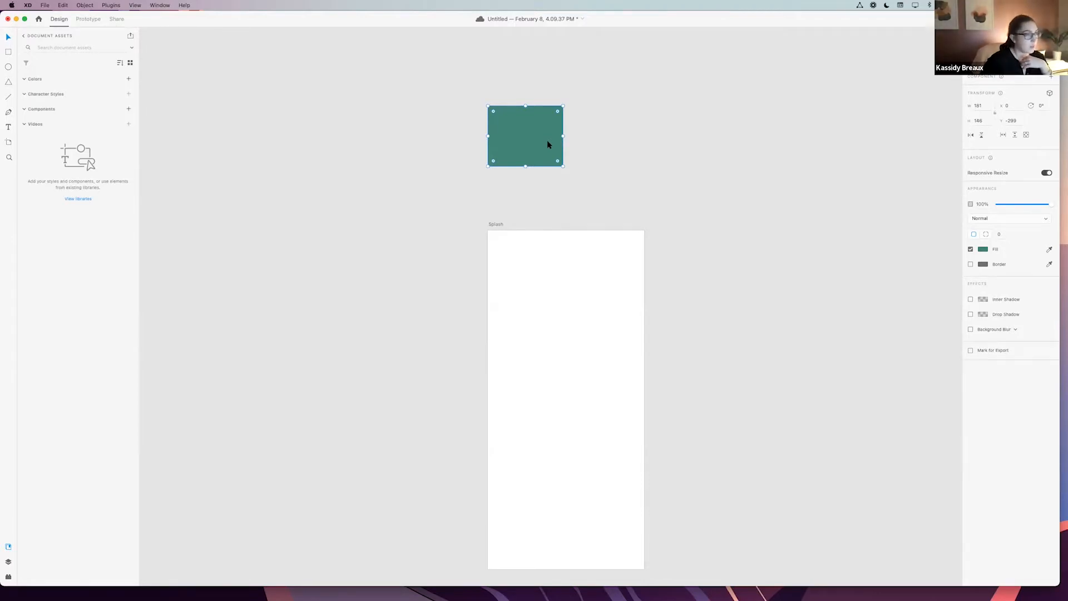
scroll(515, 144, left, 1)
scroll(515, 147, down, 1)
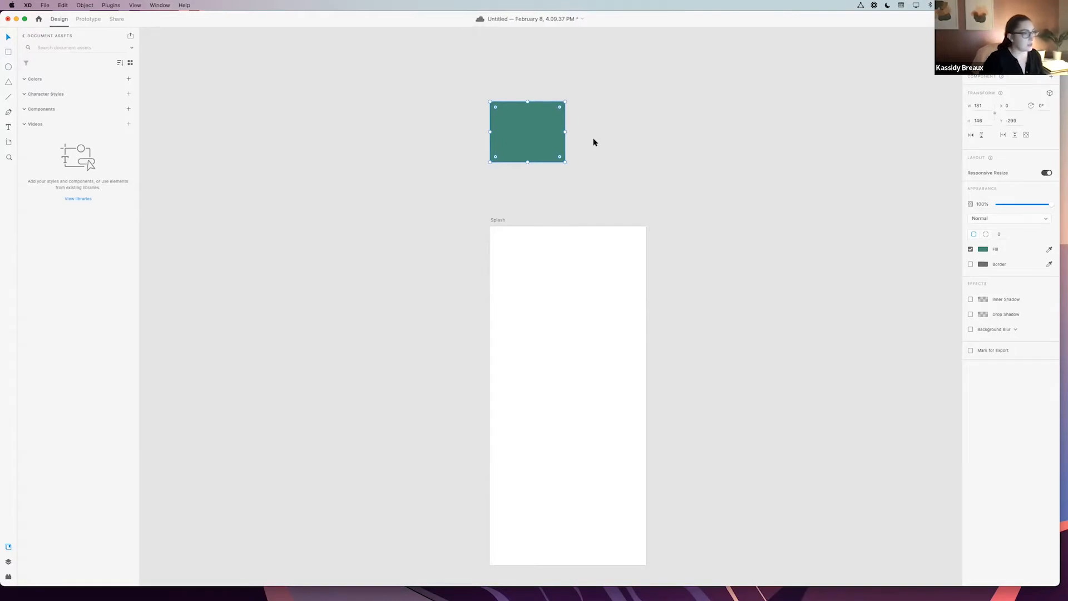
drag(513, 134, 603, 134)
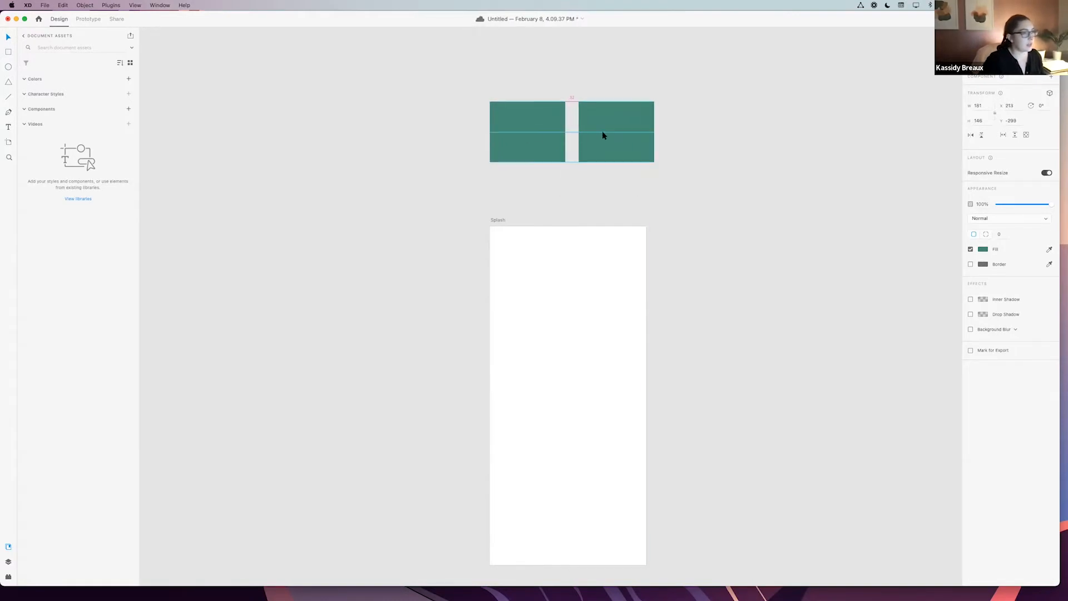
click(796, 201)
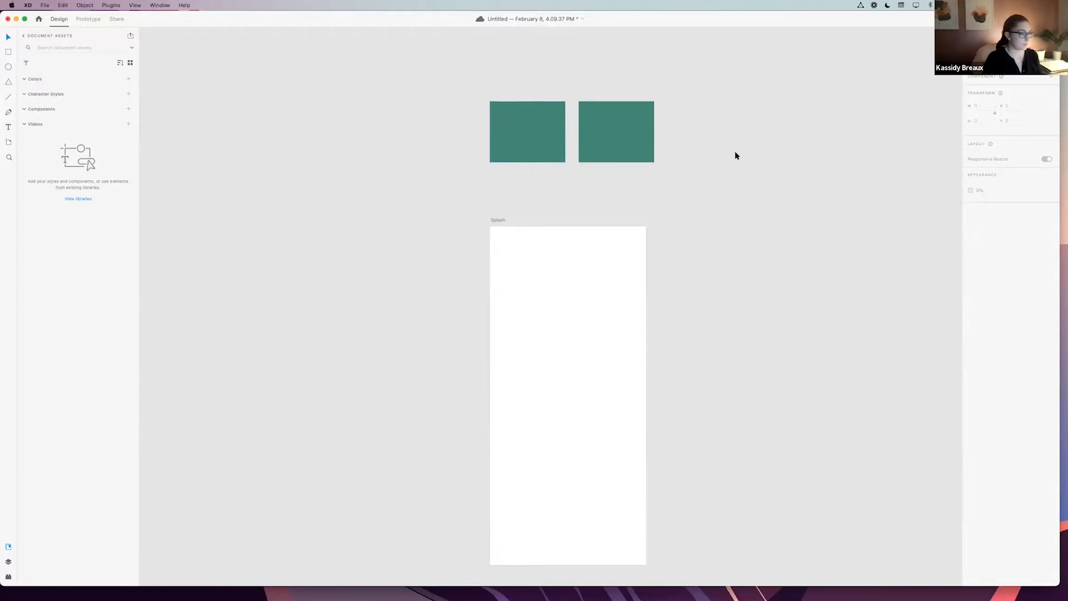
- Change the second swatch's fill to the dark green #0F4B35
click(629, 137)
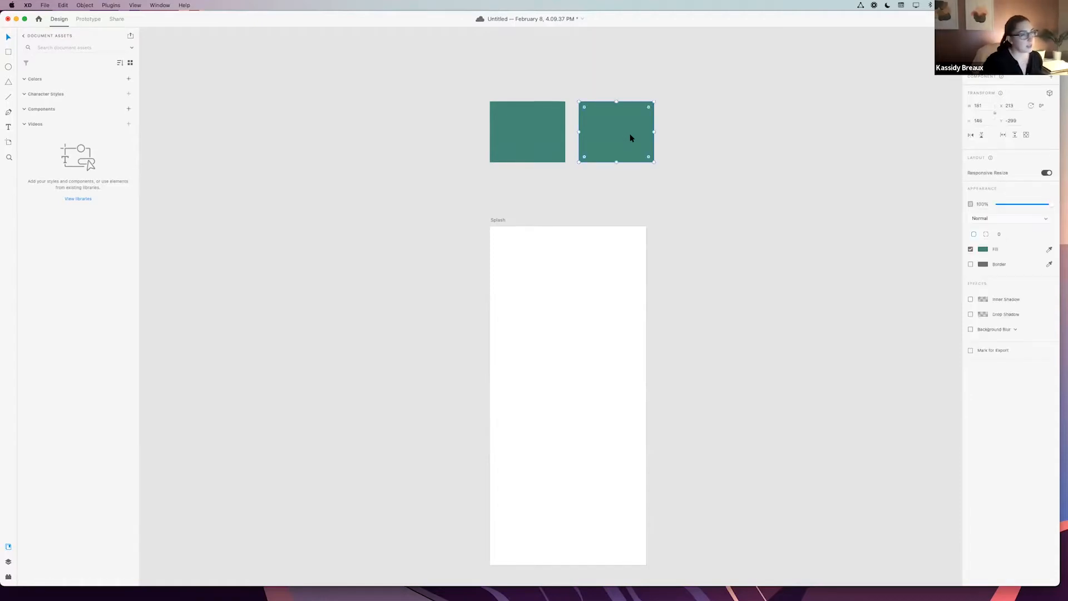
click(983, 251)
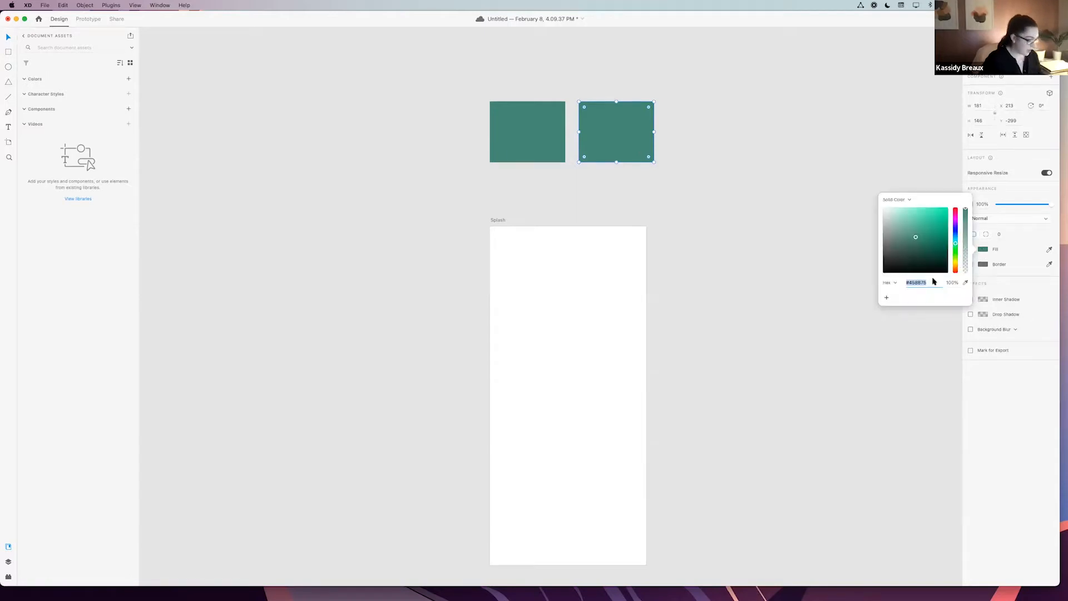
text(#)
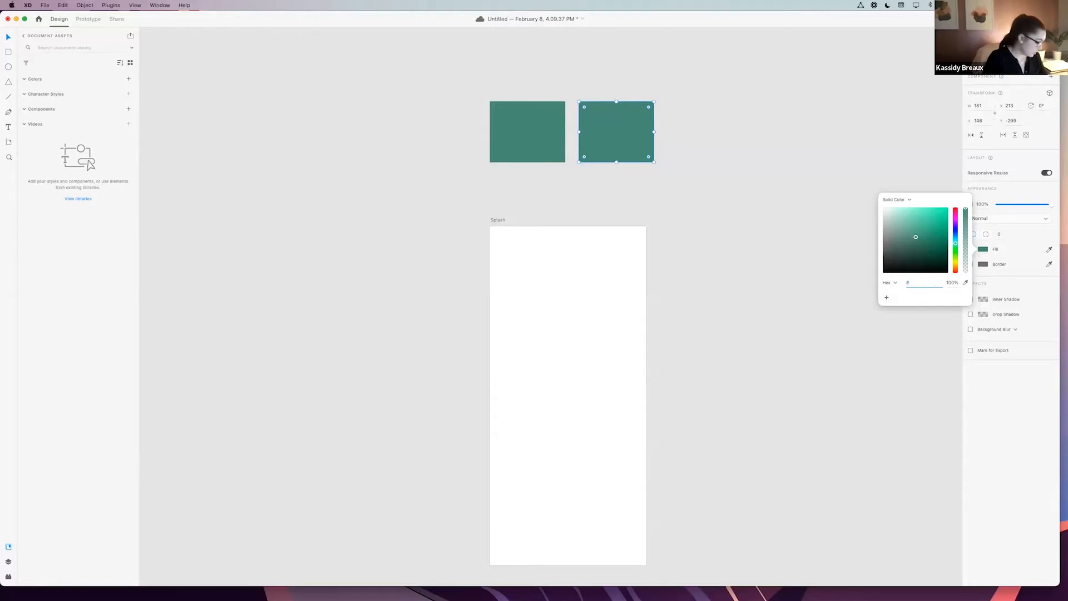
text(0)
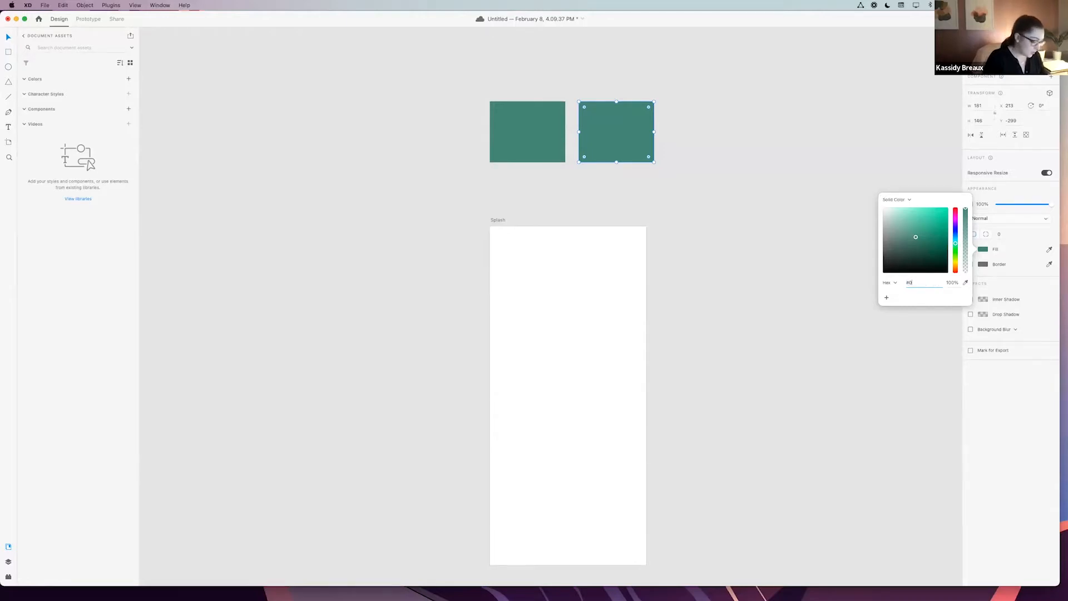
text(F4)
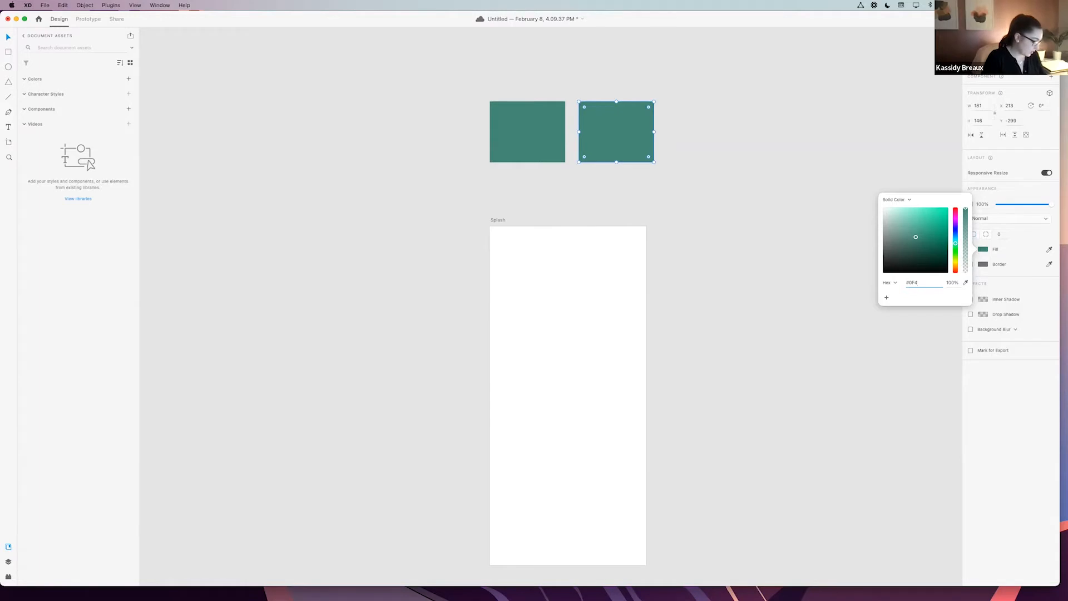
text(B35)
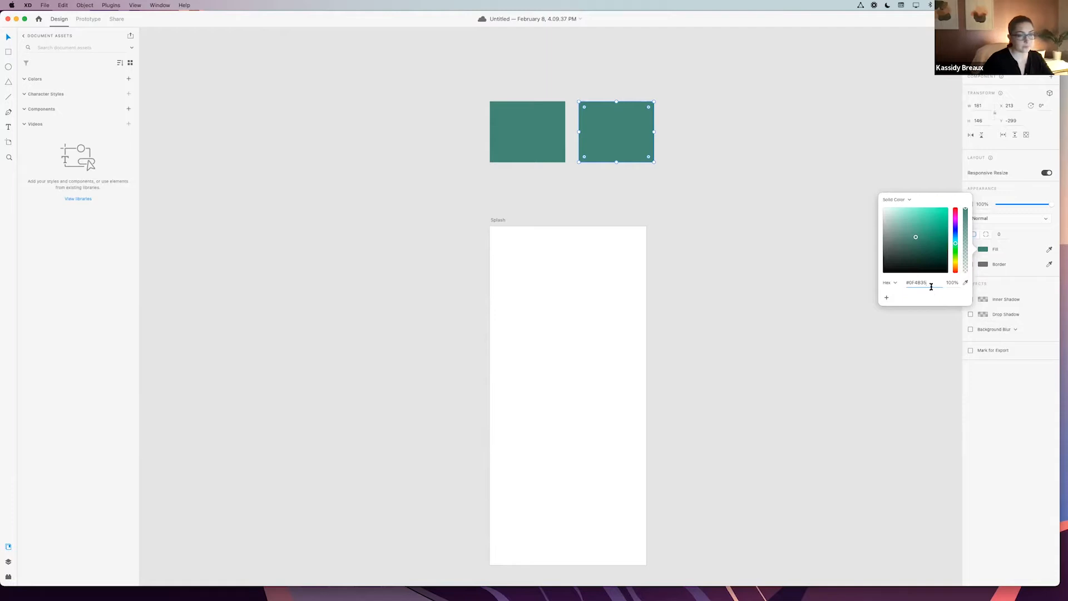
key(Return)
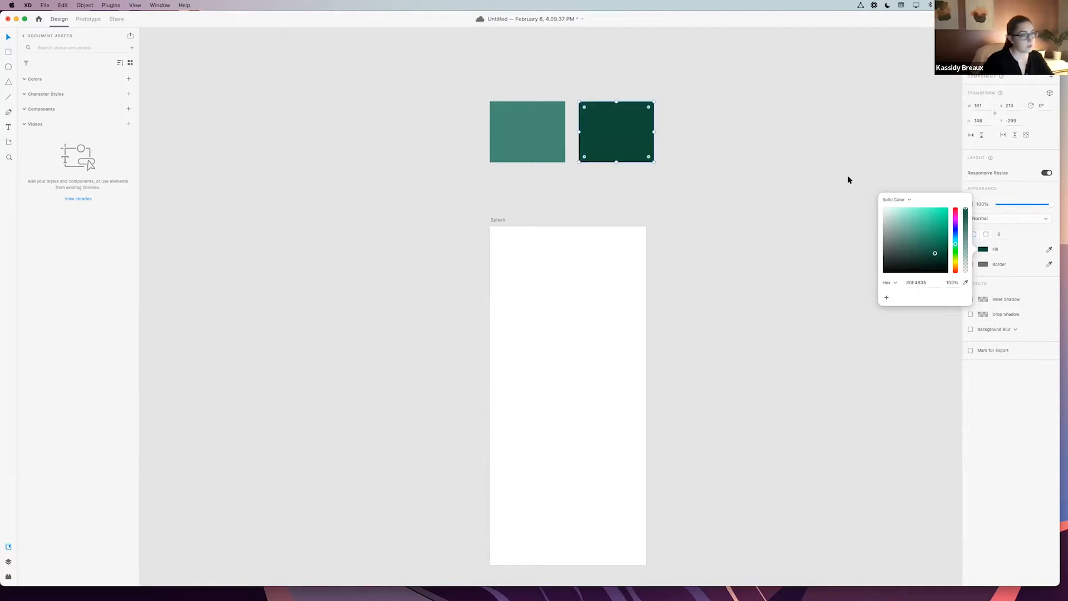
click(848, 180)
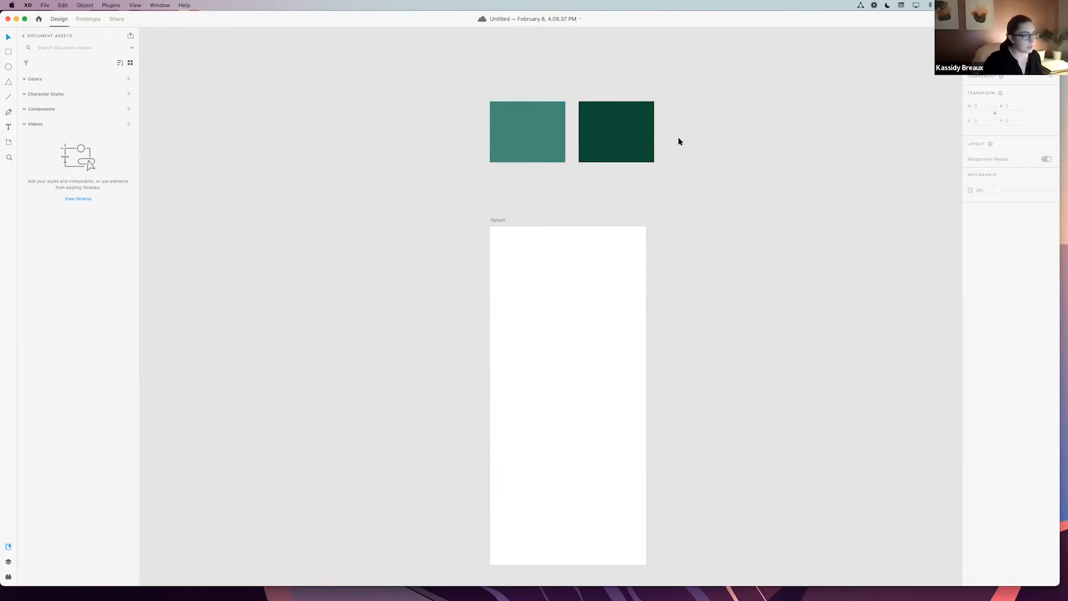
- Duplicate the dark green swatch to its right at X 426, level with the row and with the same gap
drag(609, 137, 672, 137)
key(cmd+z)
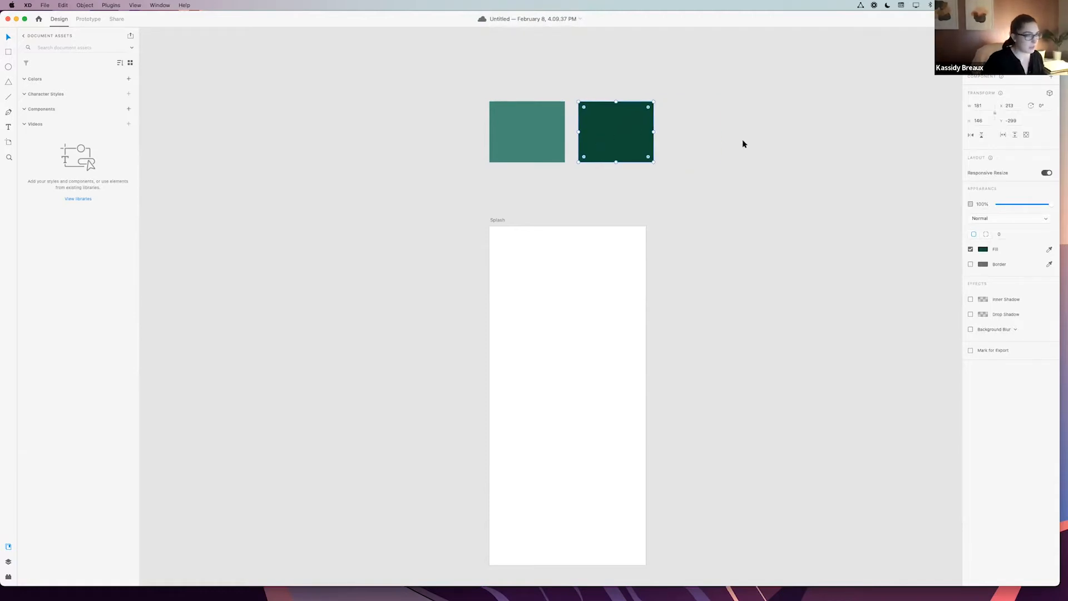
key(super+d)
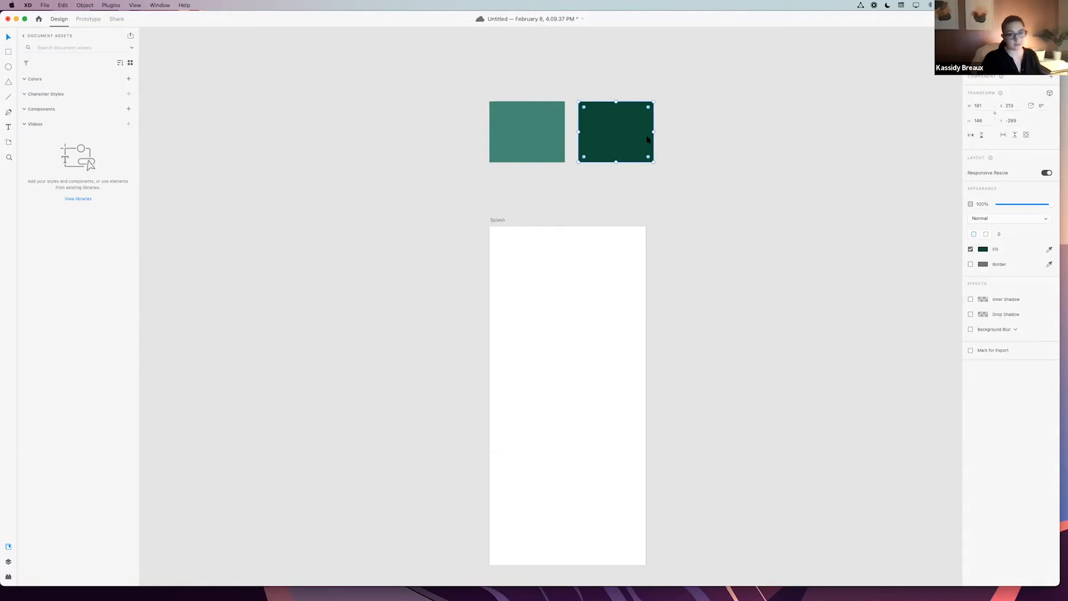
scroll(647, 139, up, 1)
drag(595, 137, 696, 137)
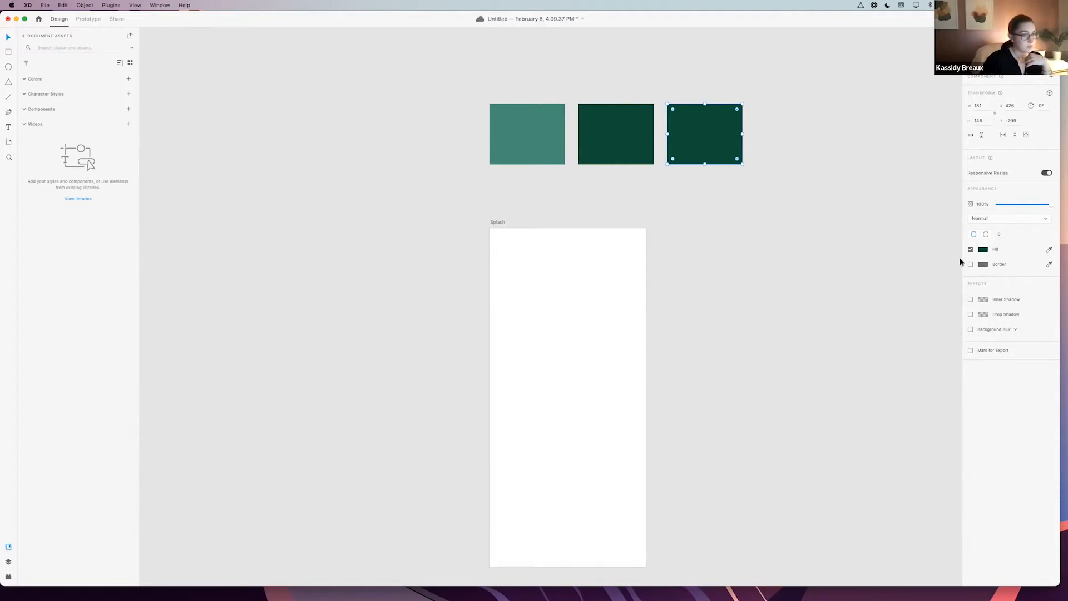
- Change the third swatch's fill to the near-black #111111
click(982, 251)
click(932, 283)
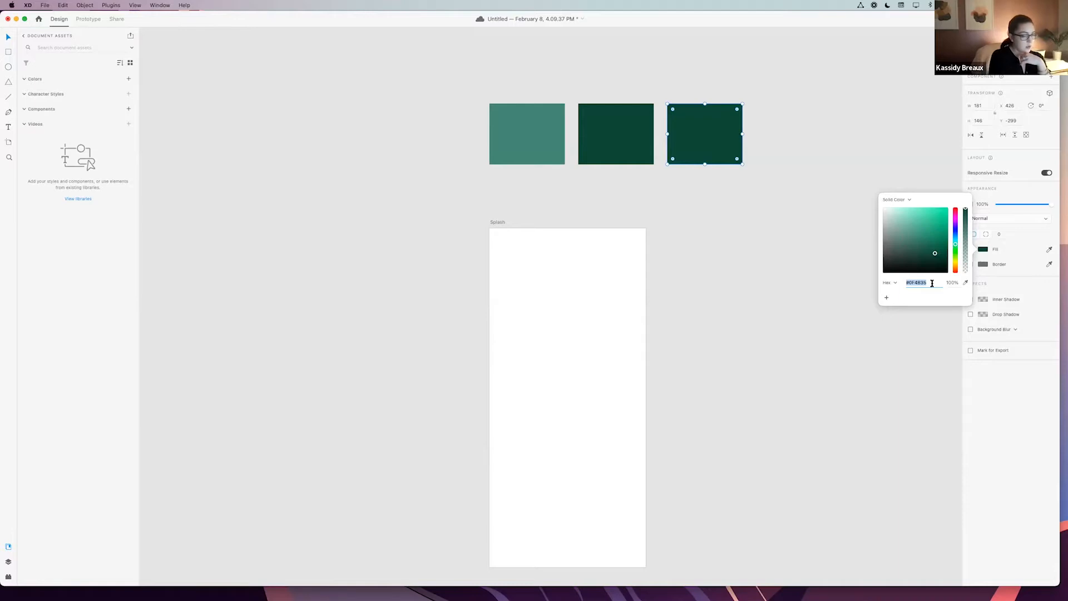
text(111)
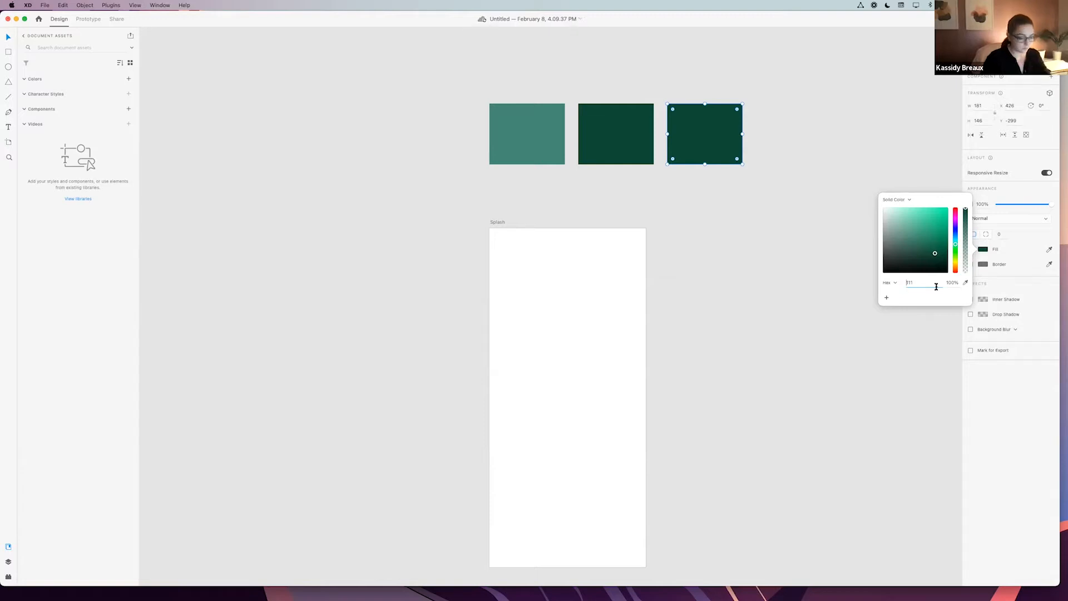
text(#)
key(Return)
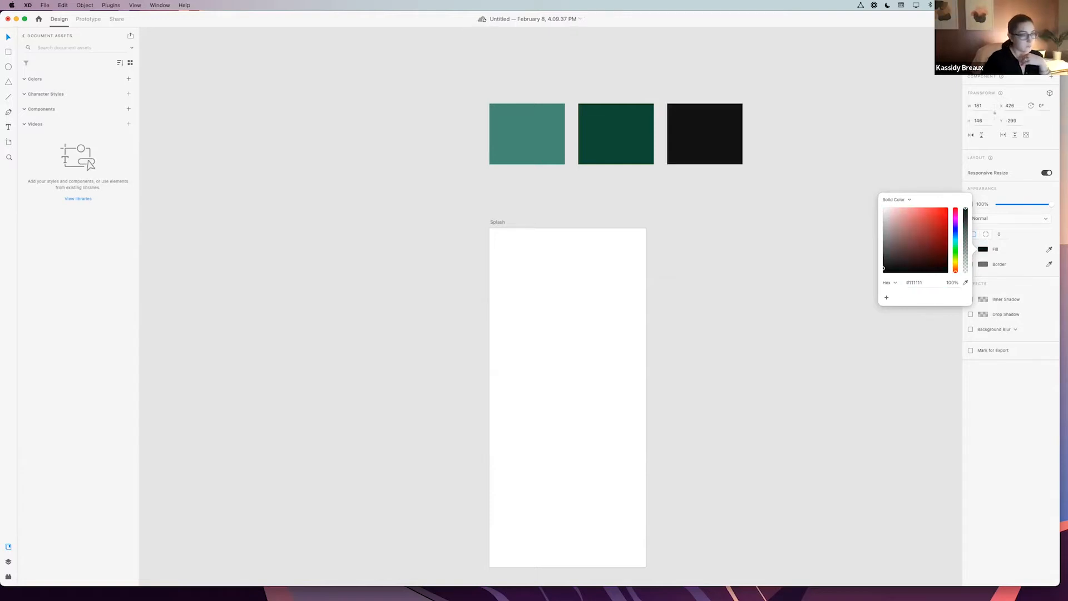
click(730, 238)
click(732, 238)
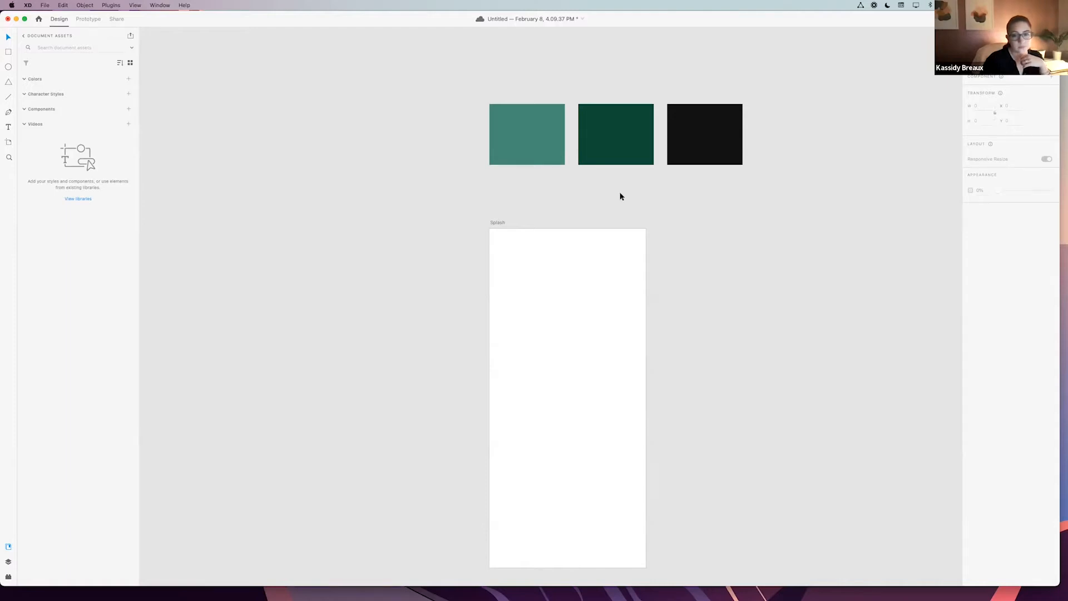
- Duplicate the black swatch to its right at X 639, continuing the evenly spaced row
scroll(621, 197, down, 1)
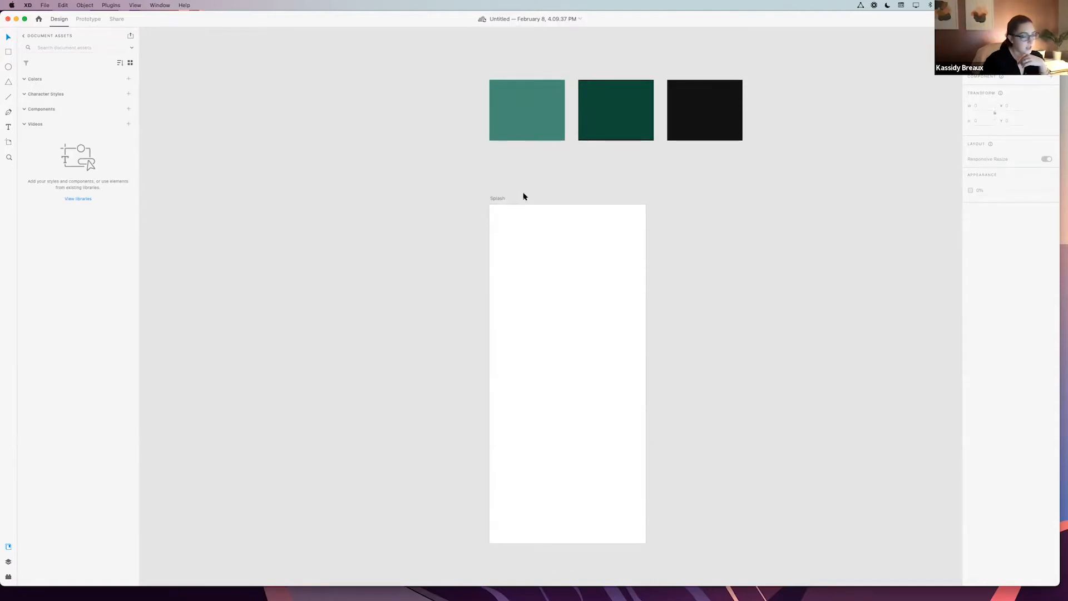
scroll(524, 196, up, 3)
scroll(523, 192, up, 2)
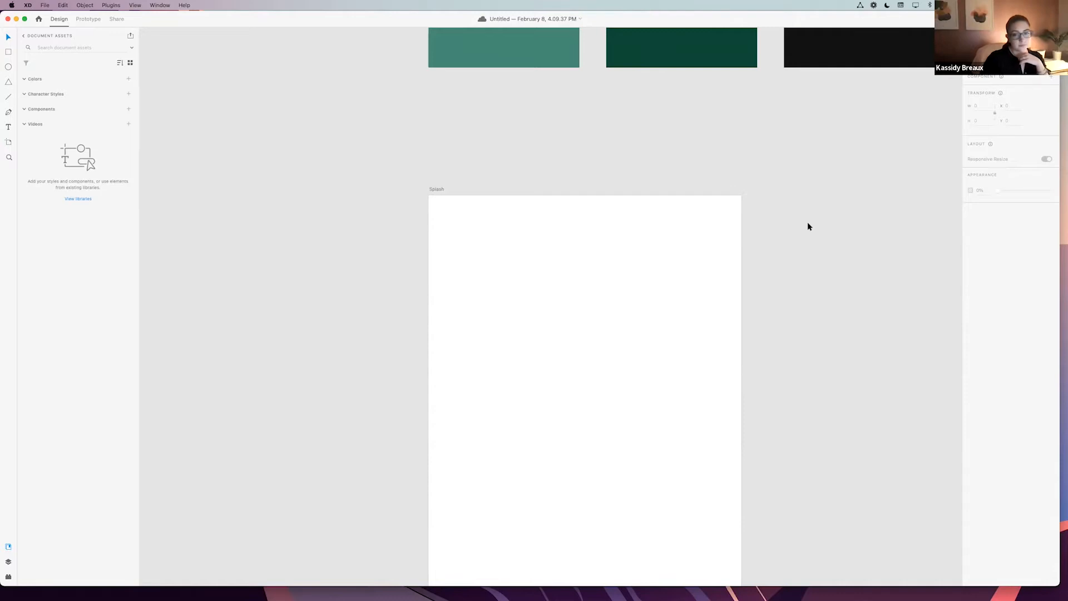
scroll(806, 222, up, 5)
scroll(806, 222, right, 2)
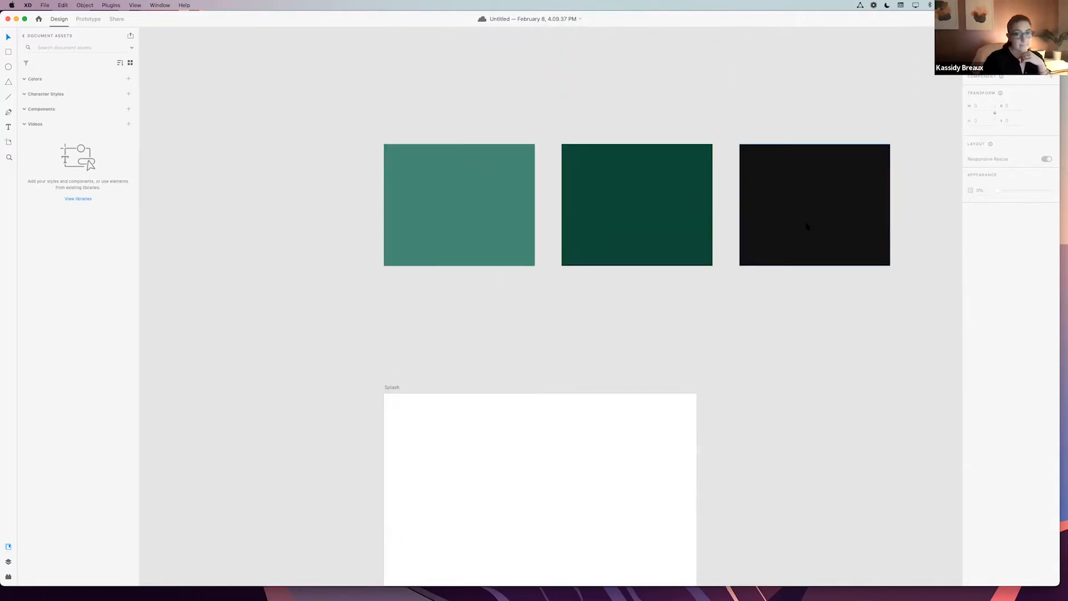
scroll(806, 225, right, 3)
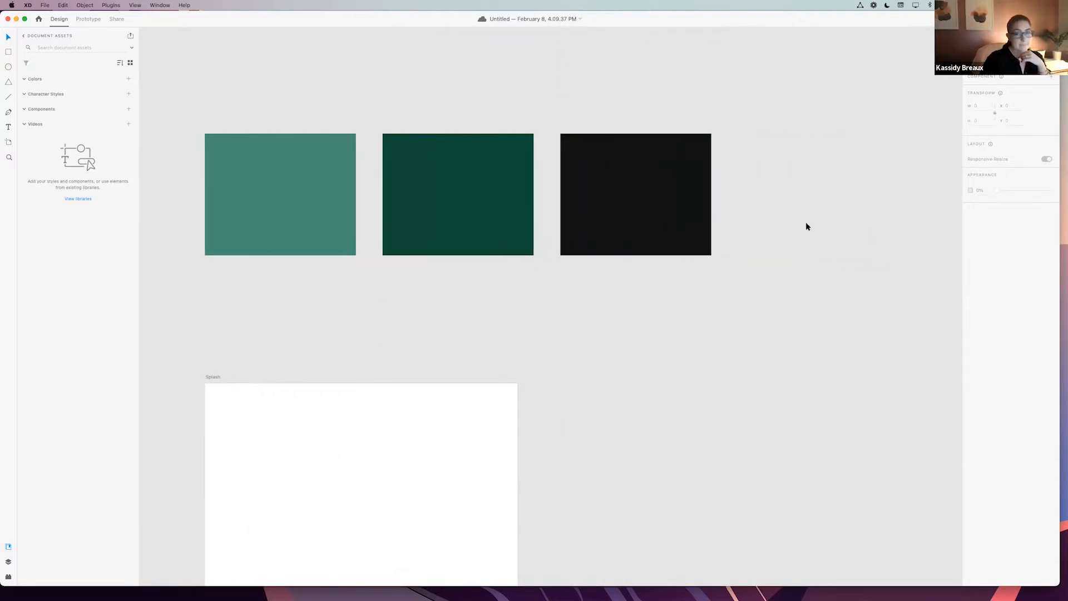
click(741, 204)
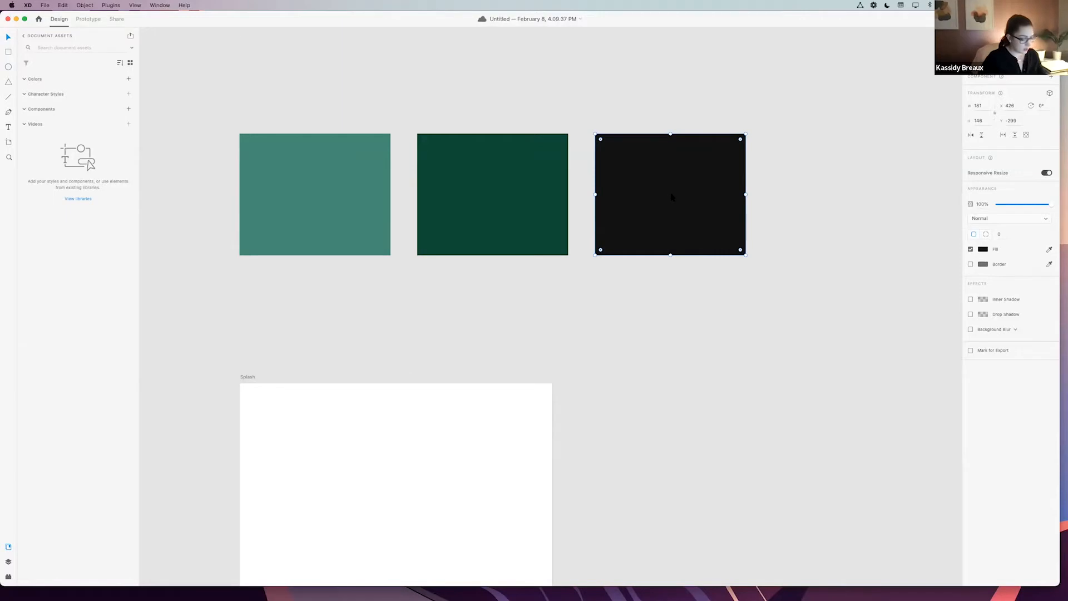
drag(671, 197, 851, 198)
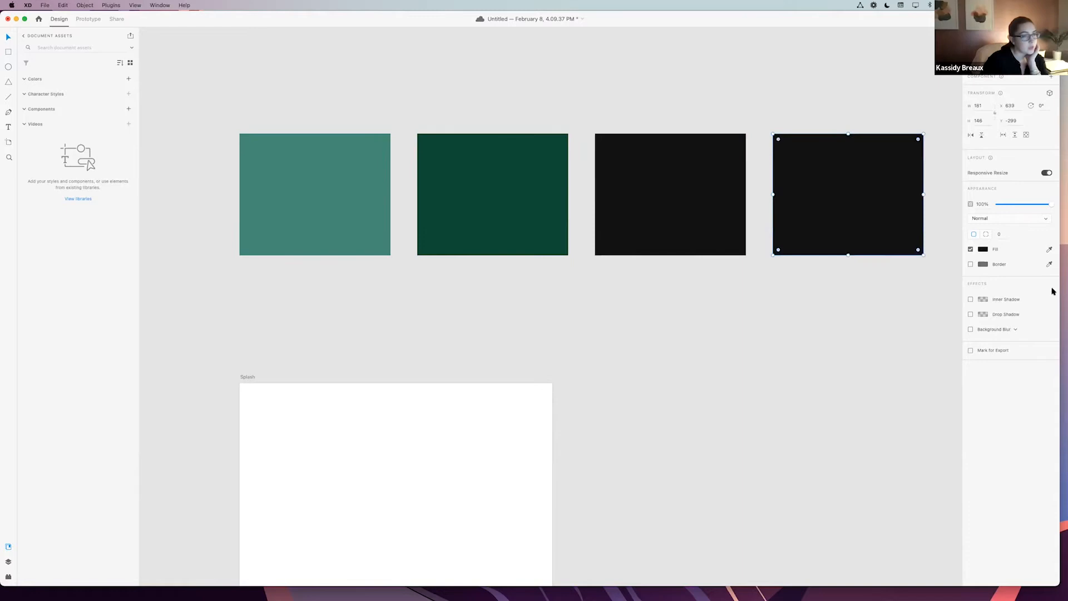
- Change the fourth swatch's fill to white, #FFFFFF
click(983, 250)
drag(910, 253, 861, 186)
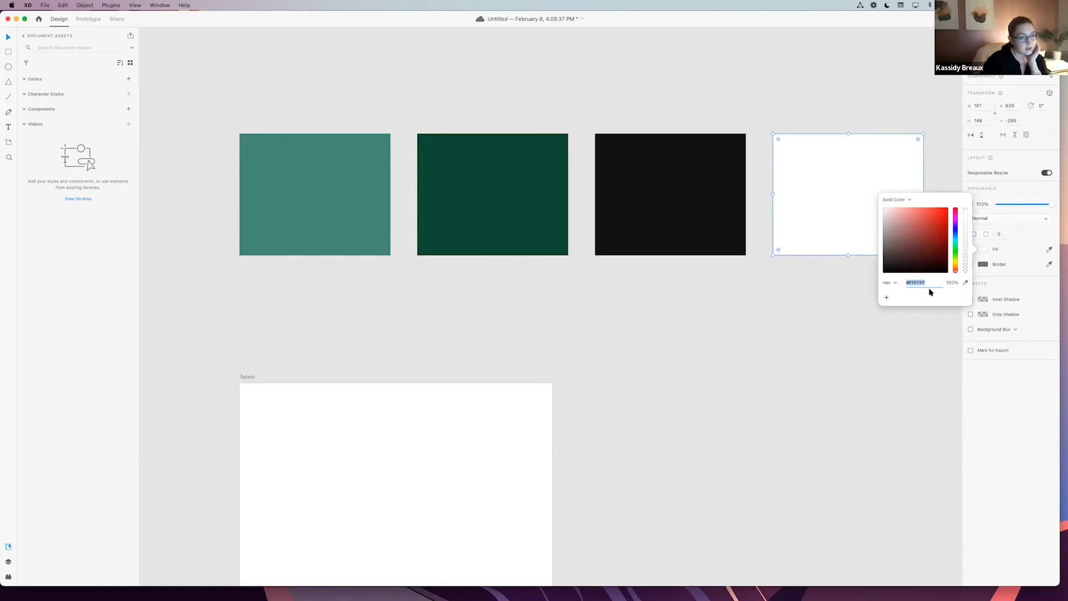
click(827, 286)
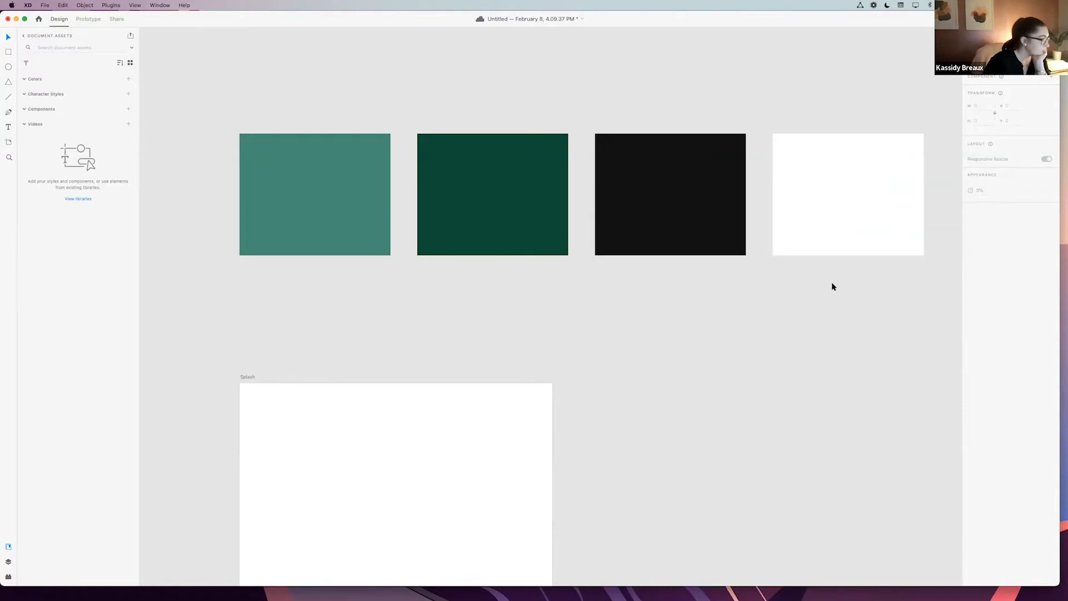
- Add the fills of all four swatches in the row to the document's color assets
scroll(832, 286, right, 2)
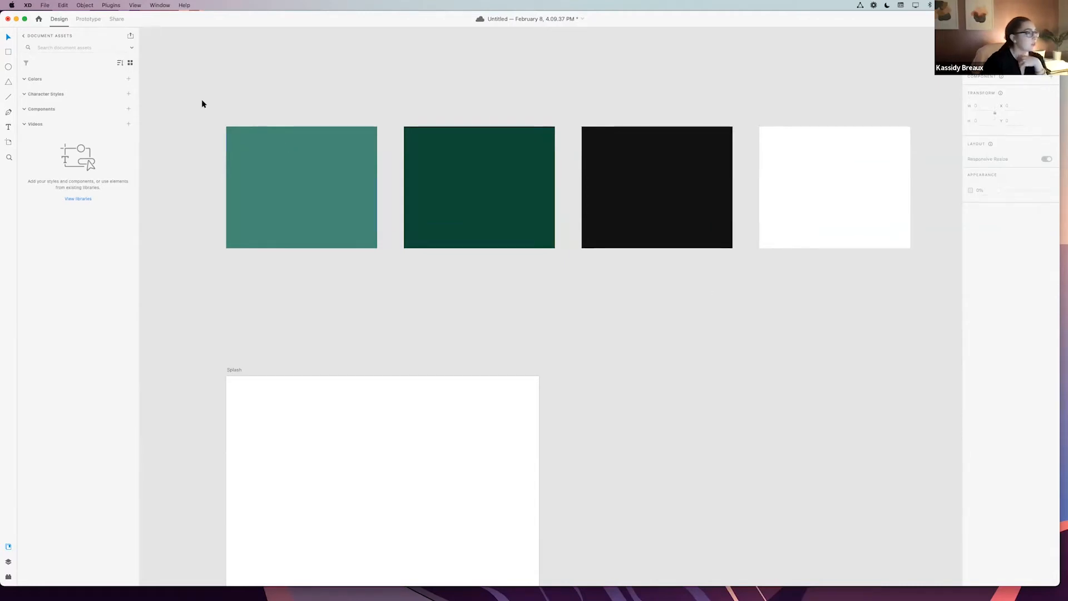
drag(170, 88, 920, 270)
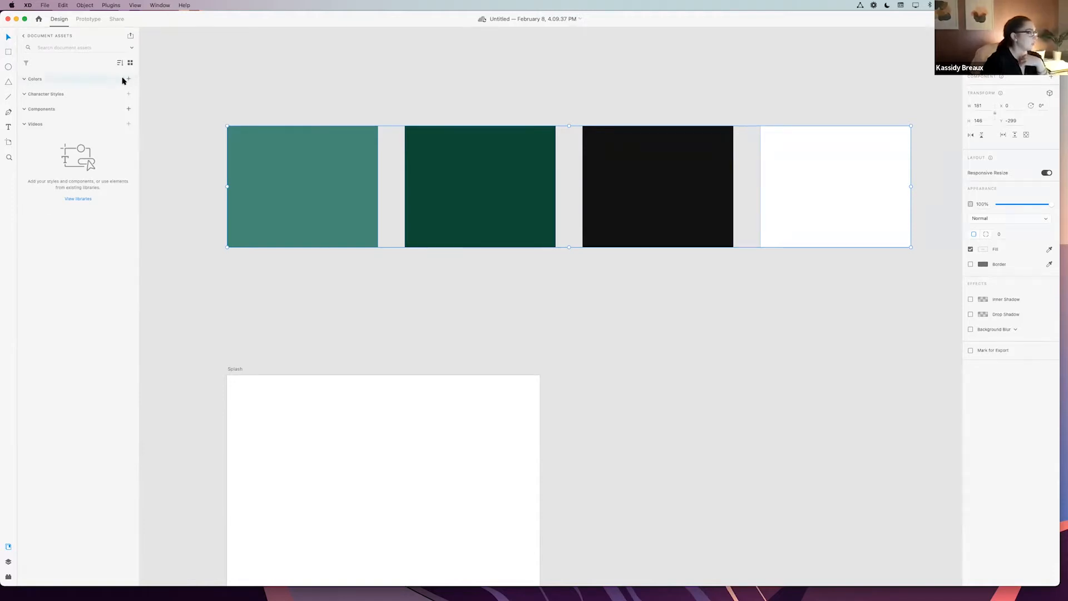
click(127, 81)
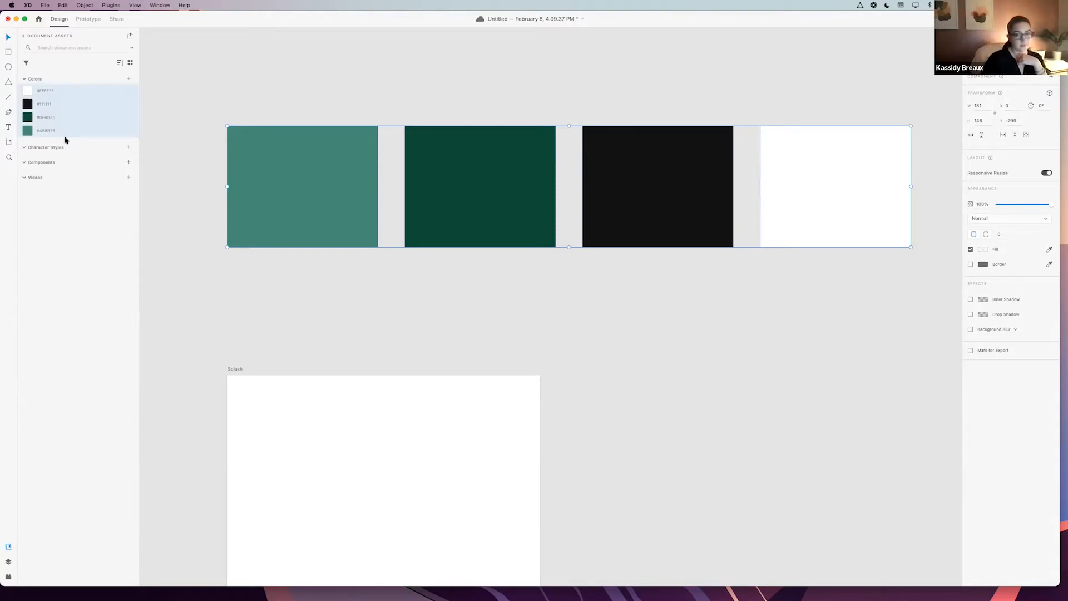
- Delete all four color swatches from the canvas above the Splash artboard
click(362, 108)
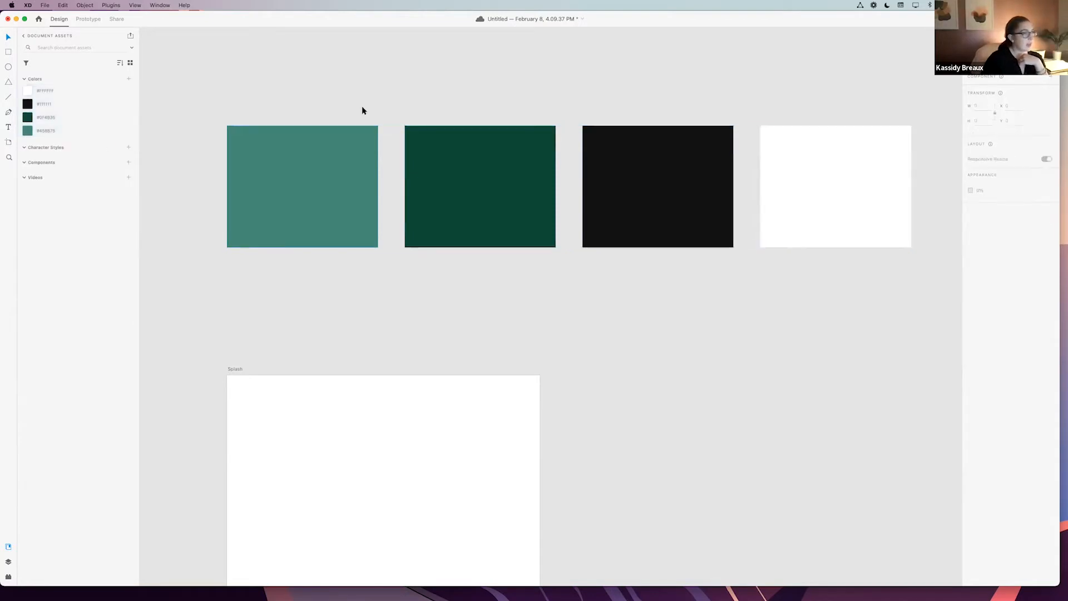
drag(216, 111, 954, 295)
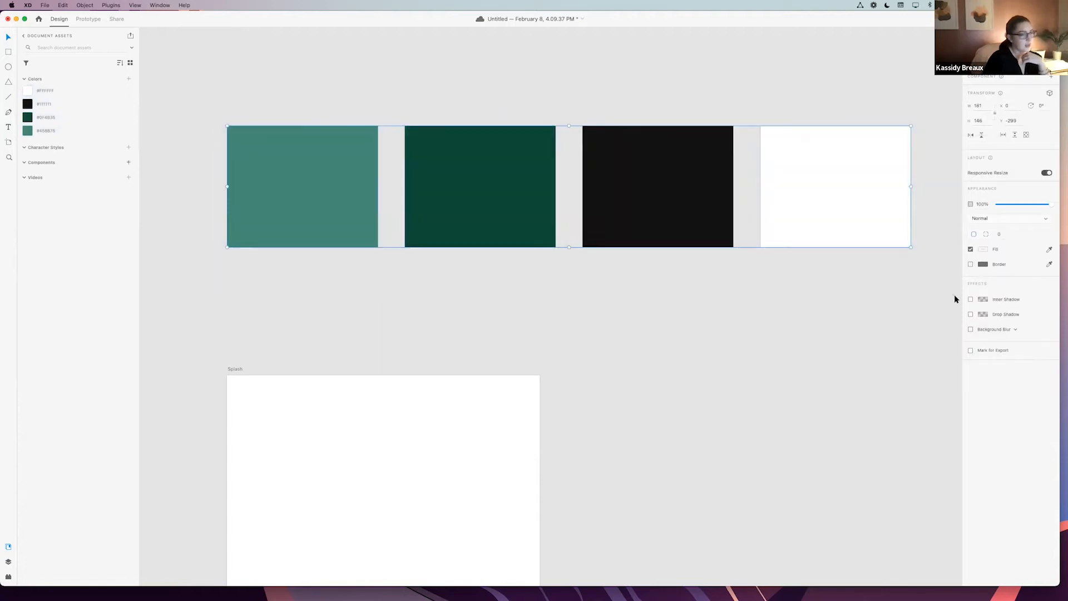
key(Delete)
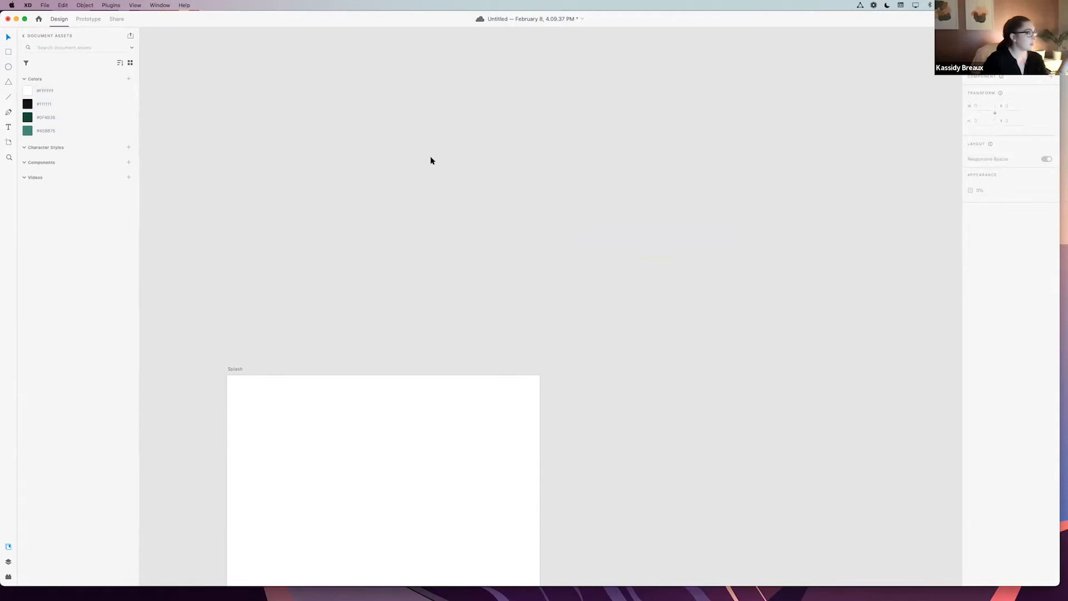
- Draw a rectangle about 180 by 118 on the empty canvas above the Splash artboard
scroll(430, 157, down, 3)
scroll(430, 158, left, 3)
click(8, 52)
drag(504, 114, 655, 211)
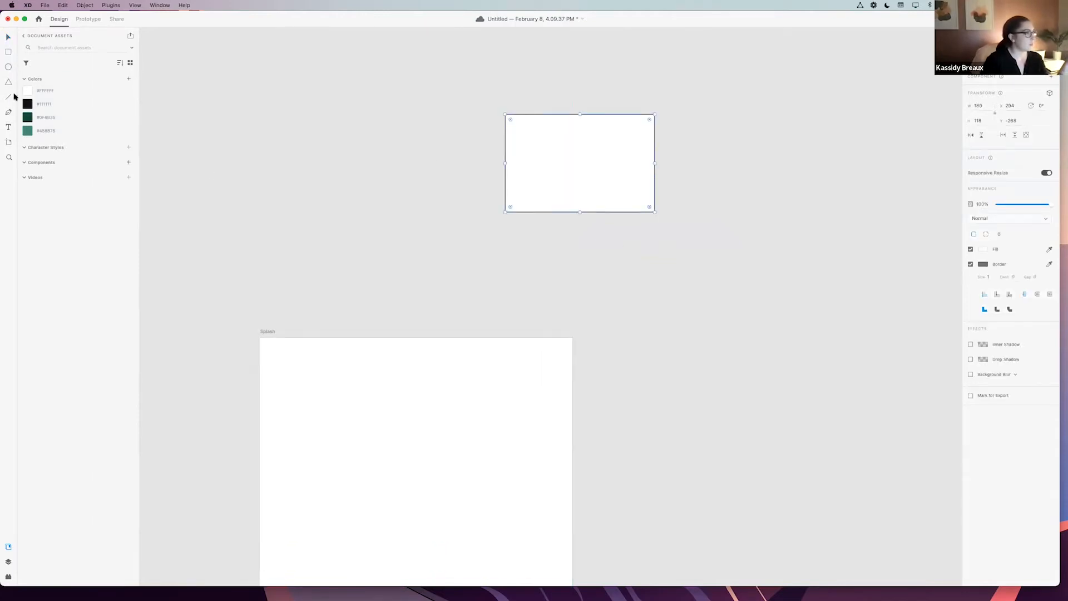
- Try each of the four saved color assets as the rectangle's fill, ending on the medium green, and delete the rectangle
click(48, 117)
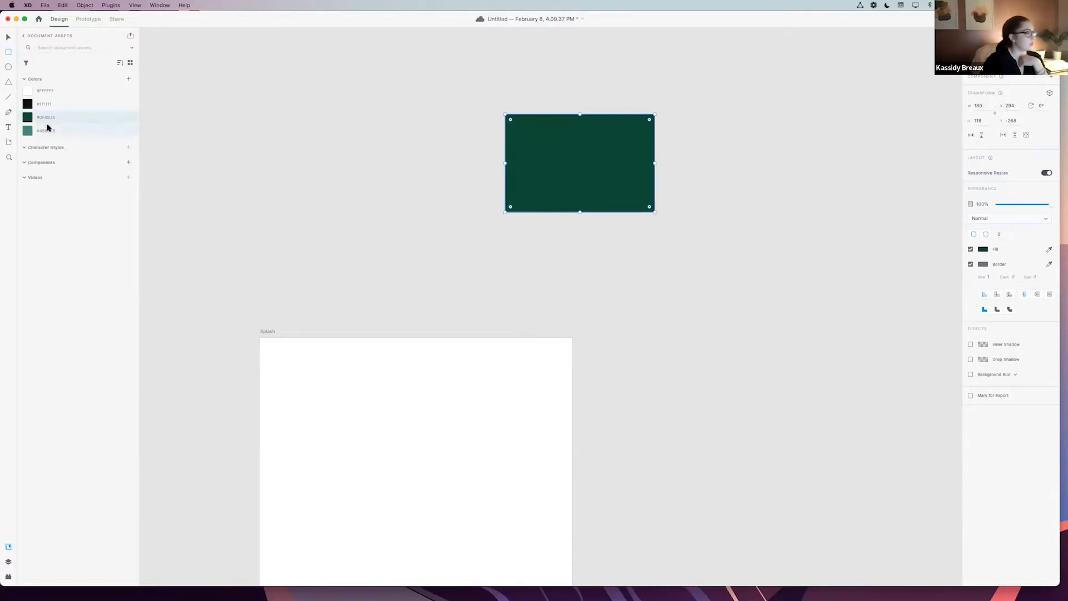
click(49, 130)
click(45, 105)
click(43, 92)
click(45, 104)
click(46, 118)
click(48, 131)
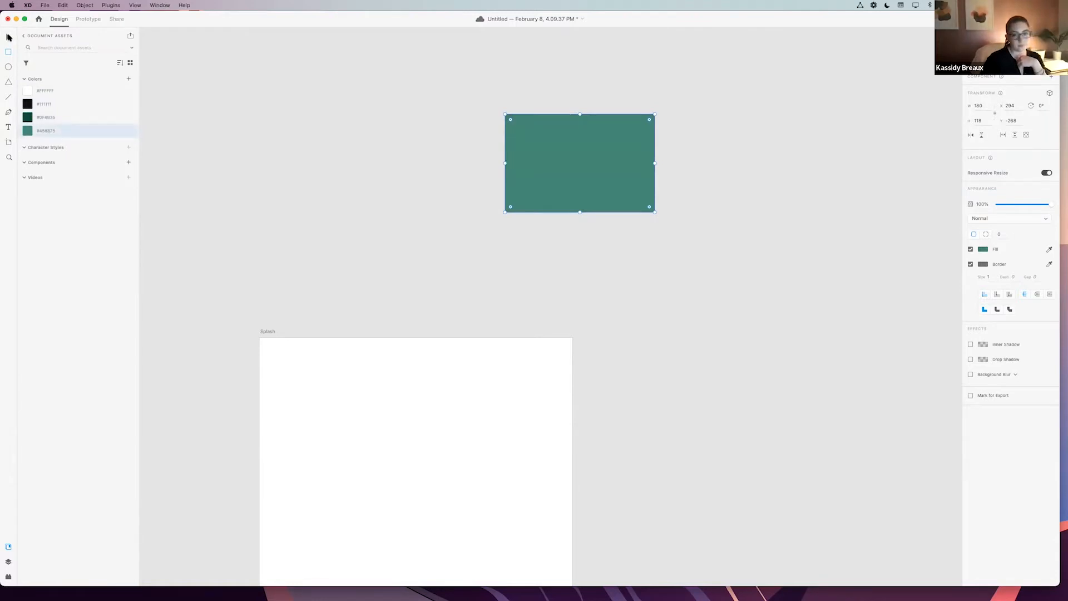
click(9, 37)
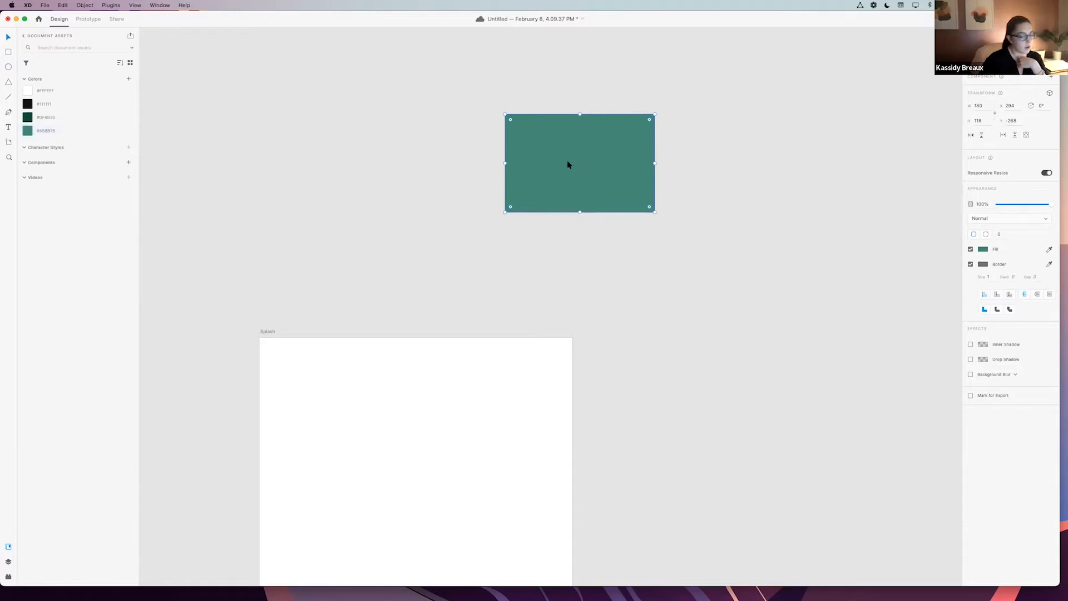
key(Delete)
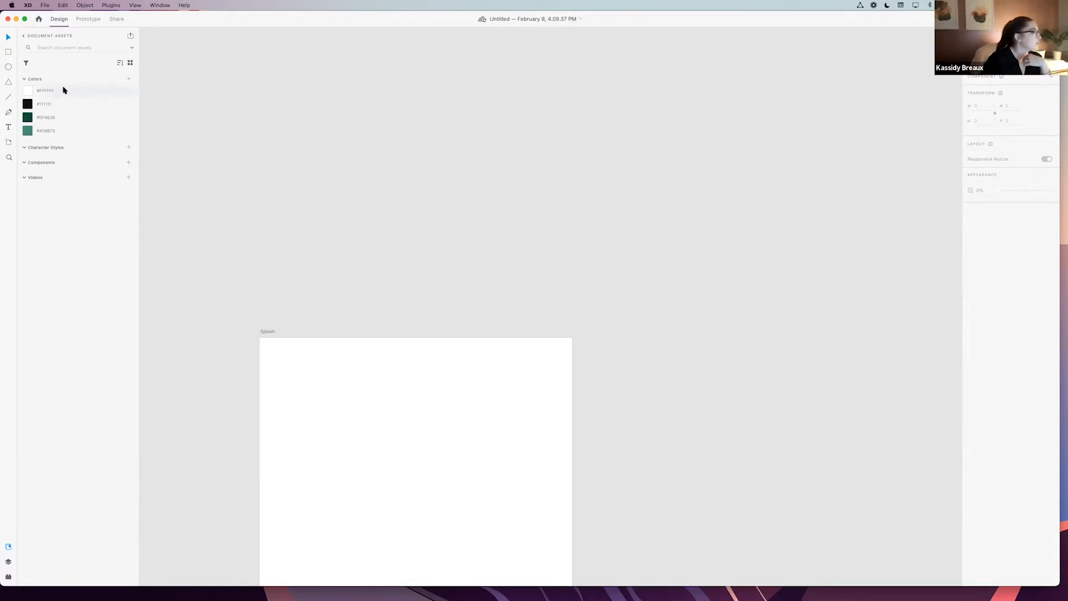
- Draw a rectangle about 231 by 112 above the Splash artboard, filled red, and save that red as a color picker swatch
key(r)
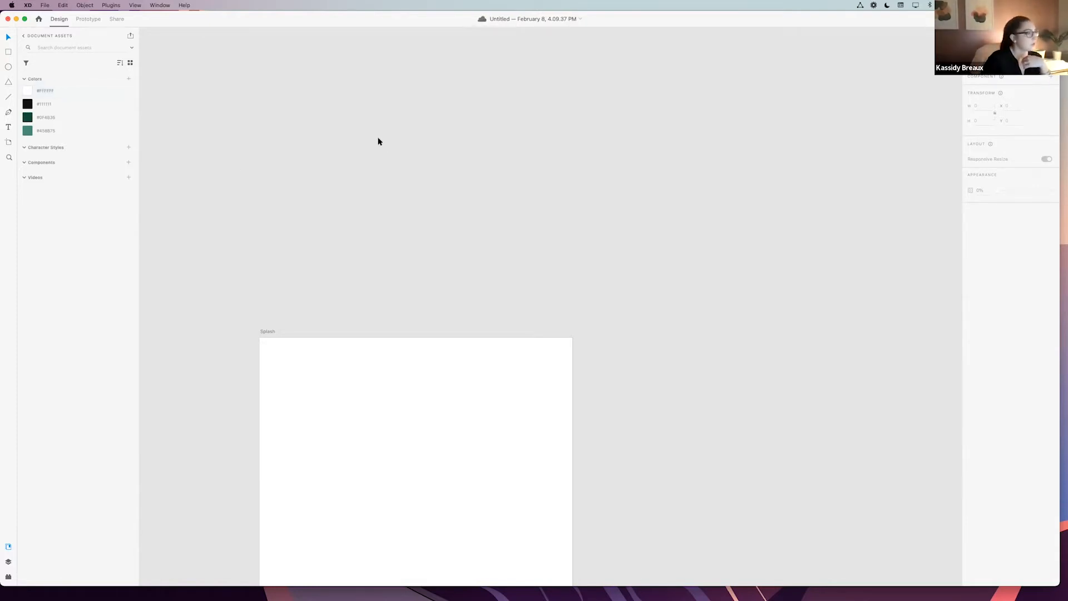
drag(269, 105, 459, 198)
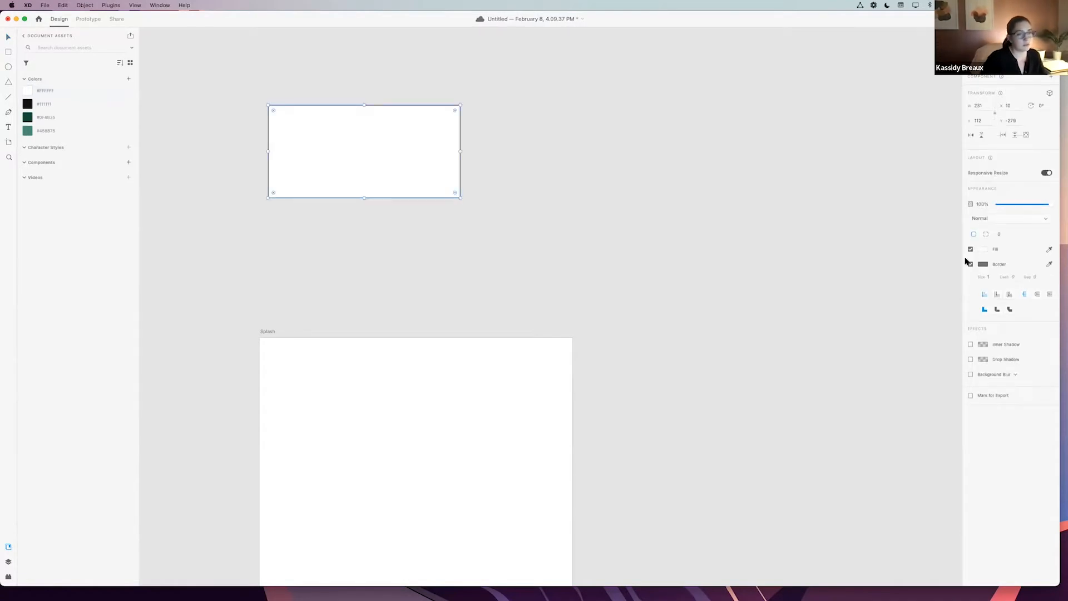
click(984, 251)
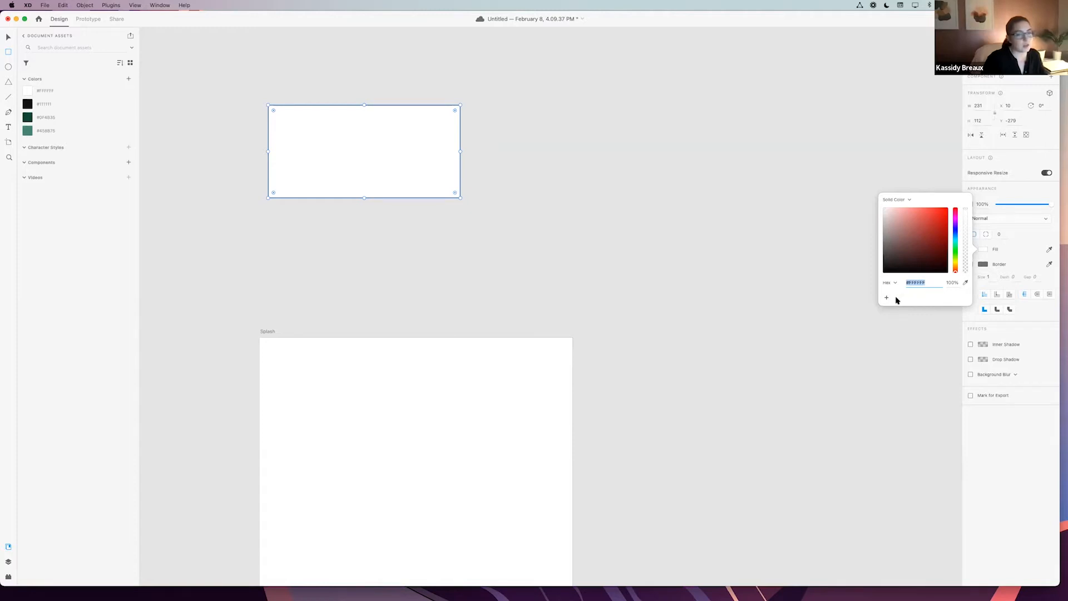
click(933, 223)
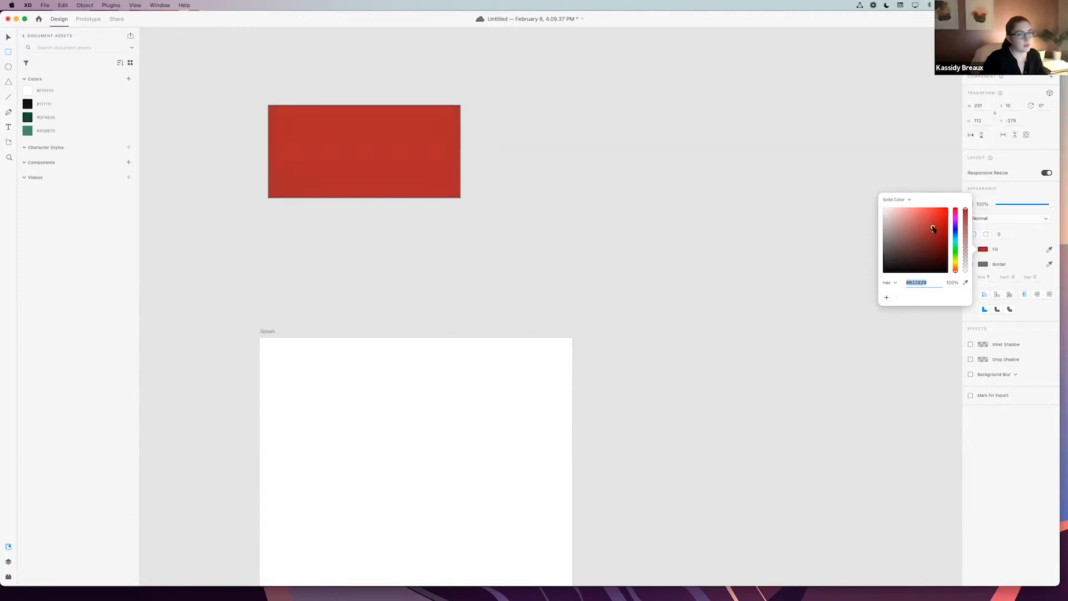
click(887, 300)
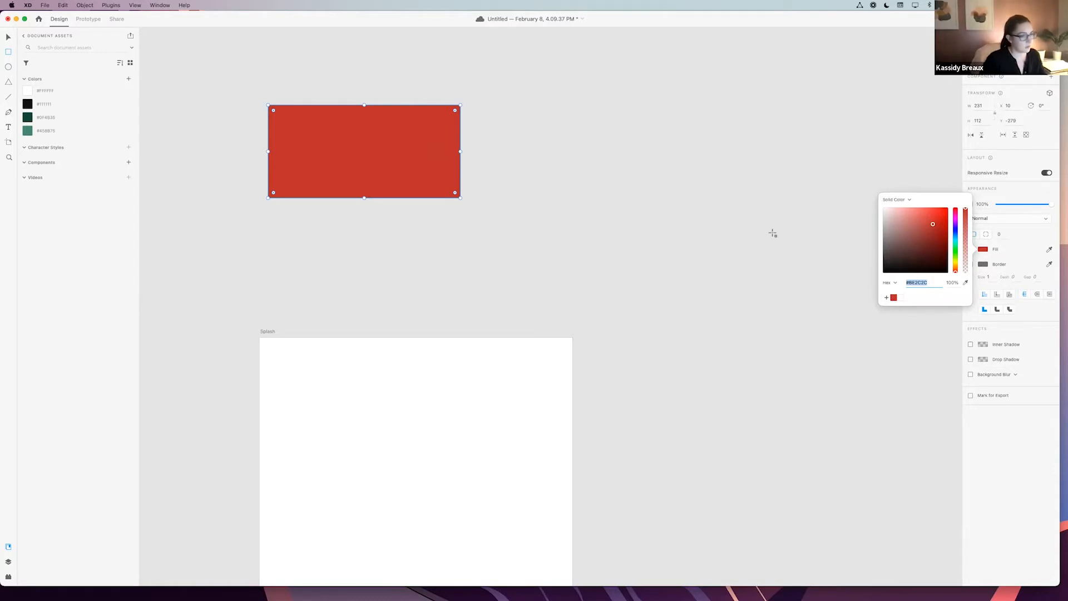
- Delete the red rectangle above the Splash artboard
click(8, 39)
click(472, 149)
click(443, 153)
key(Delete)
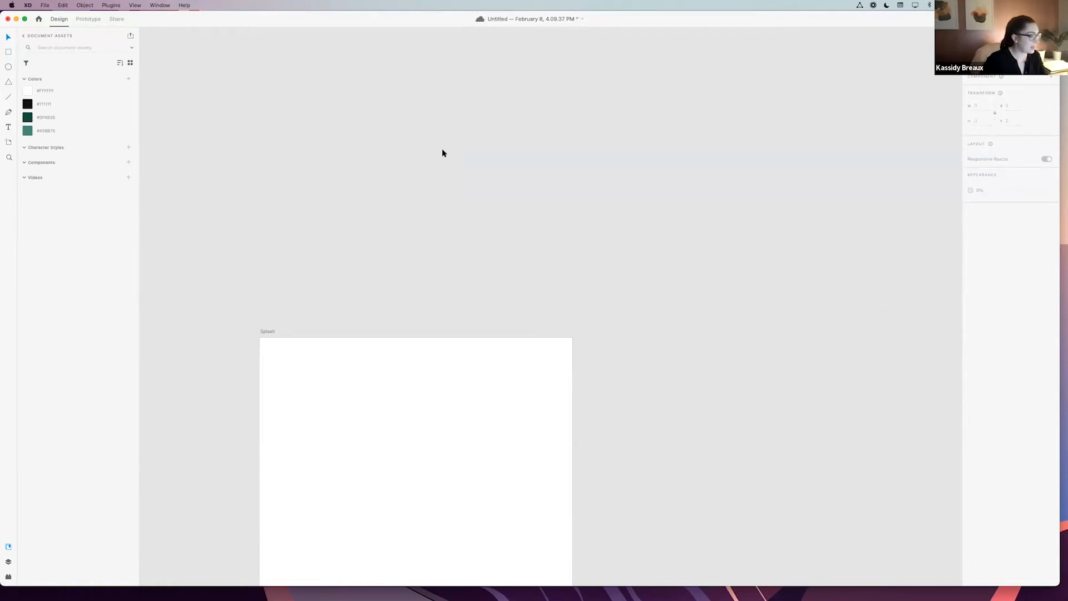
- Add a text box about 228 wide above the Splash artboard, reading "Placeholder text"
scroll(444, 153, left, 3)
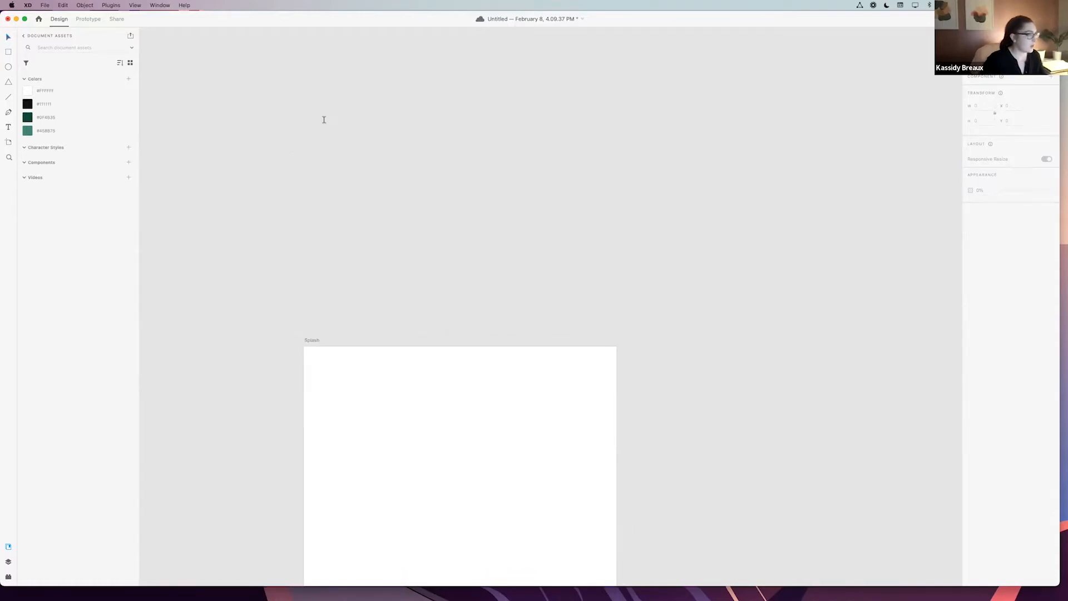
click(8, 128)
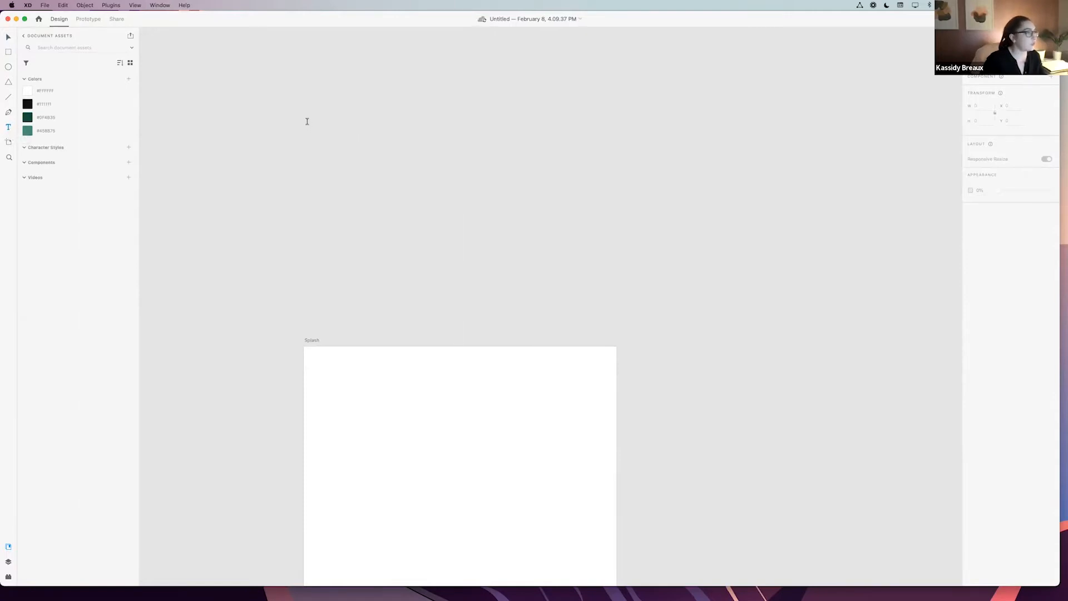
drag(307, 123, 497, 172)
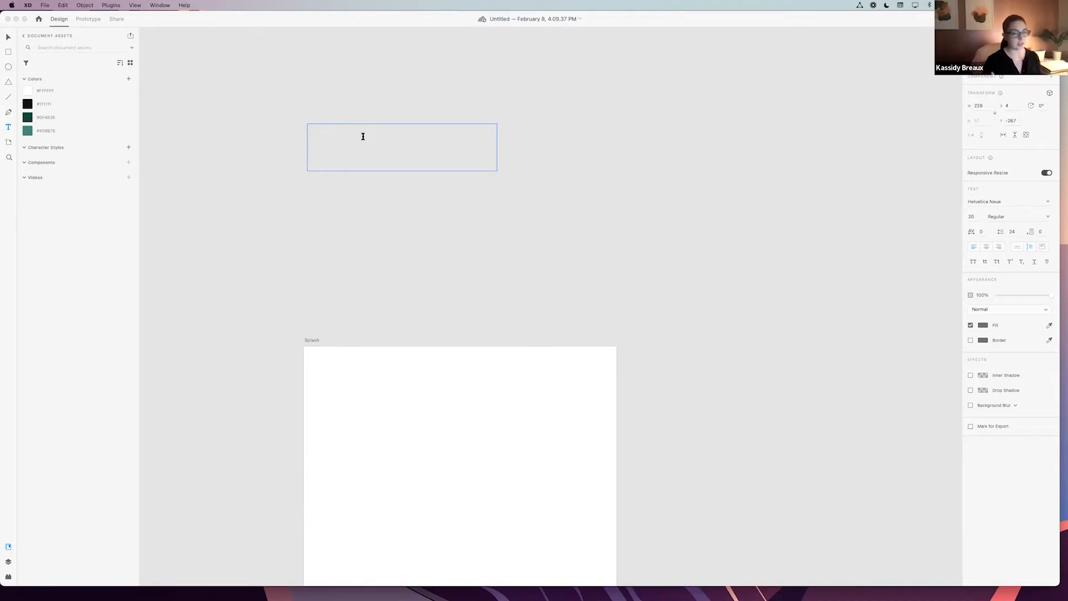
text(PLac)
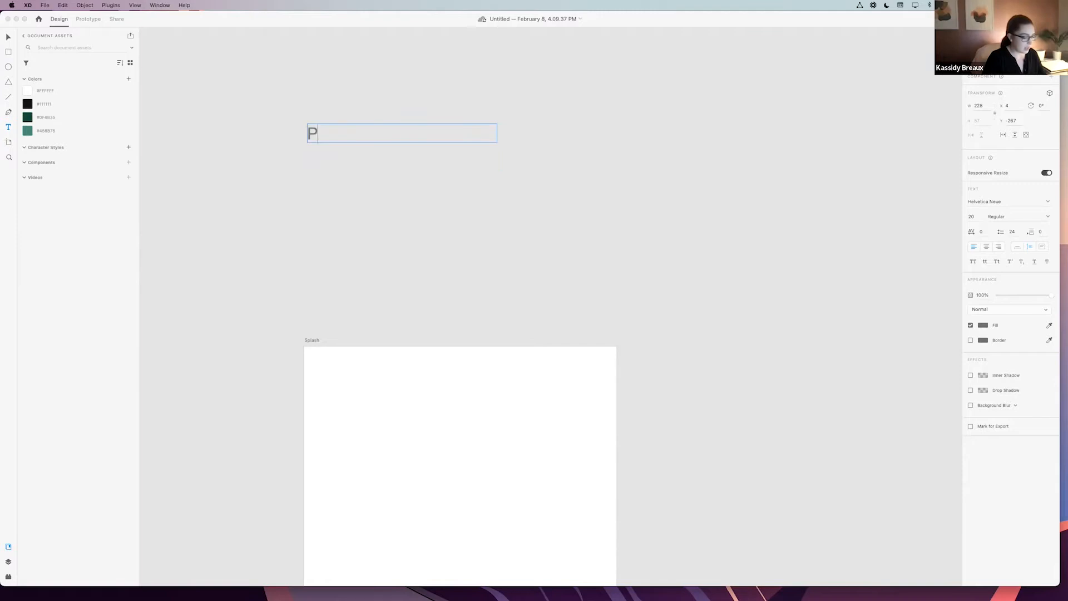
key(BackSpace)
key(BackSpace)
key(BackSpace)
text(lac)
key(BackSpace)
key(BackSpace)
key(BackSpace)
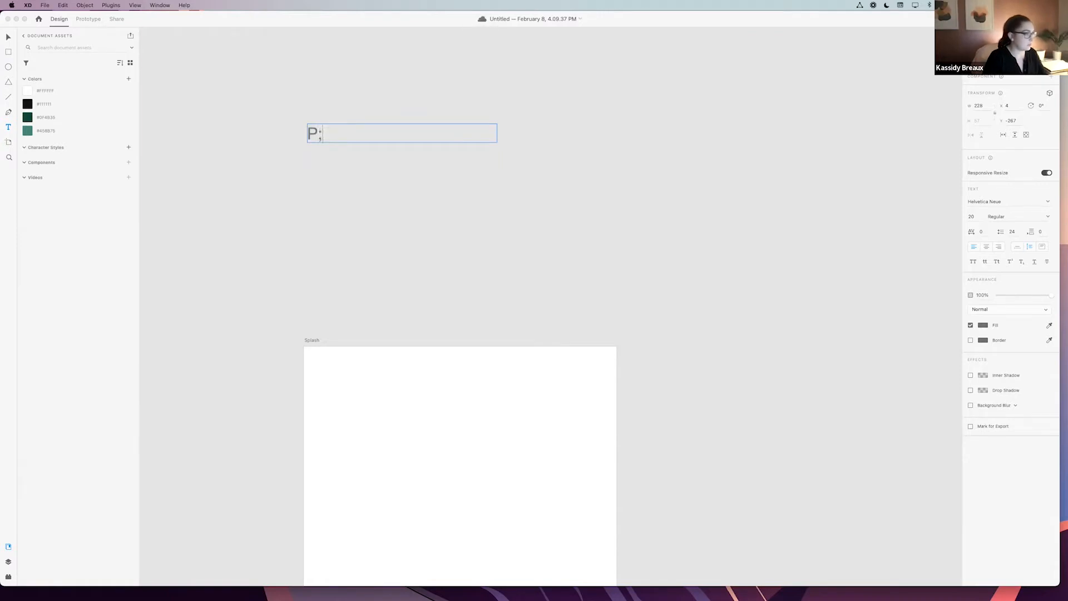
text(laceh)
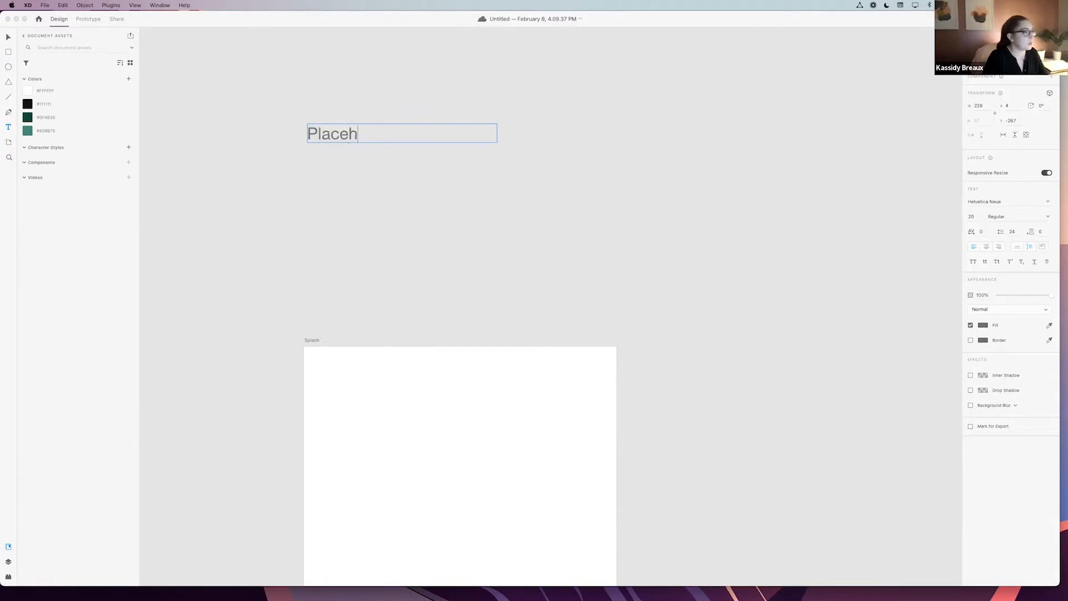
text(older text)
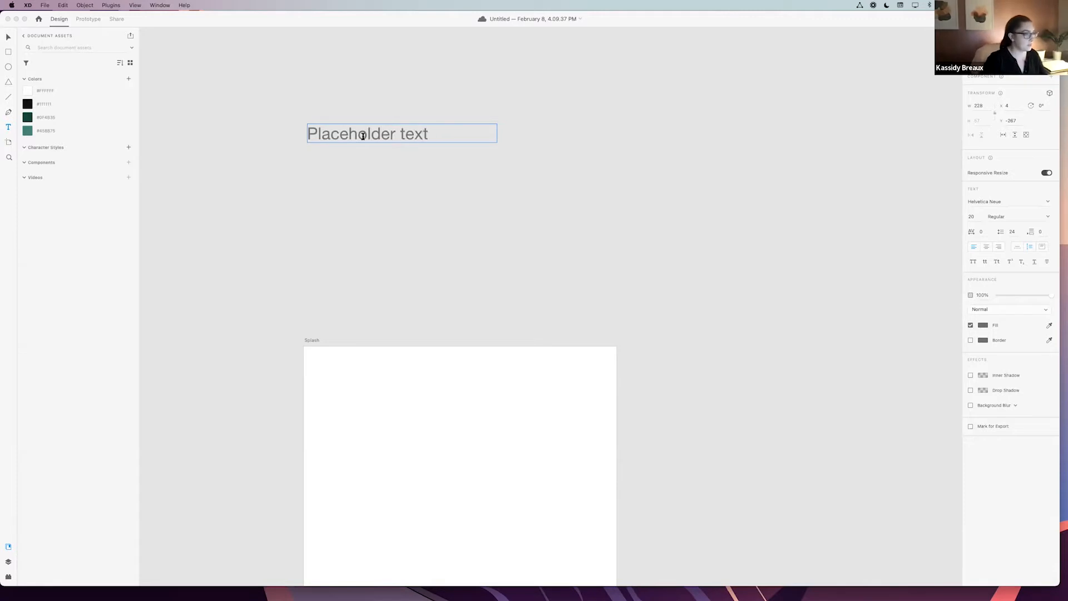
- Change the font of the whole placeholder text to DIN Alternate
drag(439, 134, 281, 138)
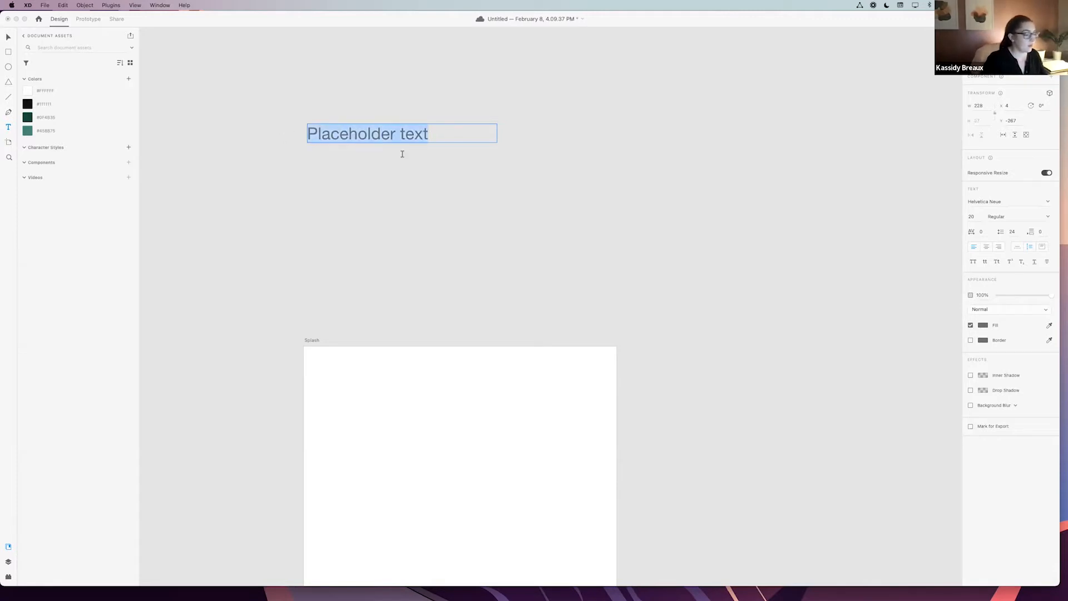
click(1046, 203)
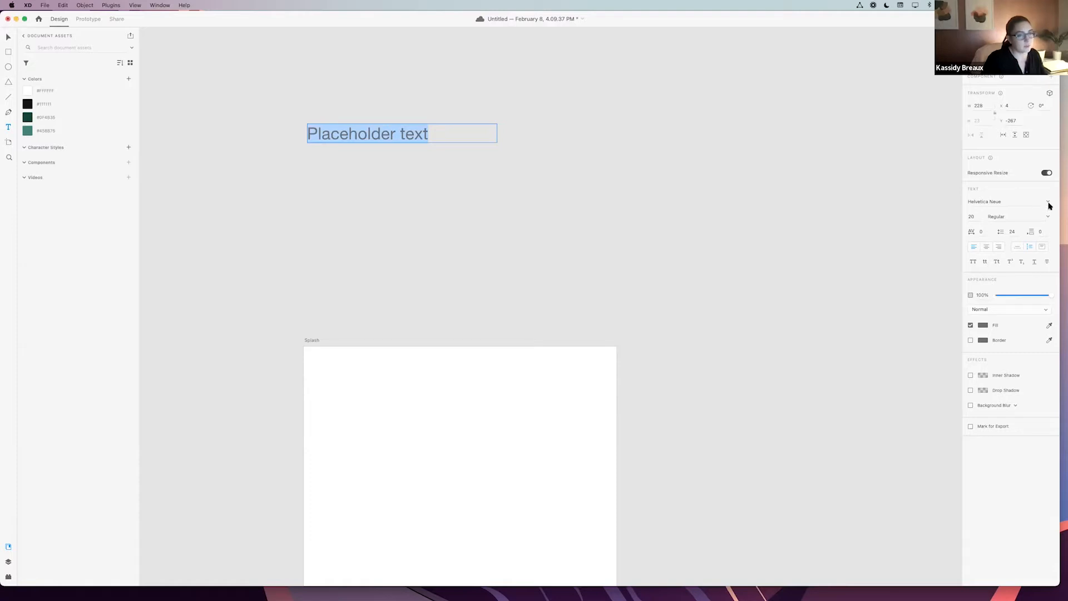
click(1049, 204)
click(1048, 204)
scroll(1035, 239, up, 3)
text(Damascus)
scroll(1018, 248, up, 1)
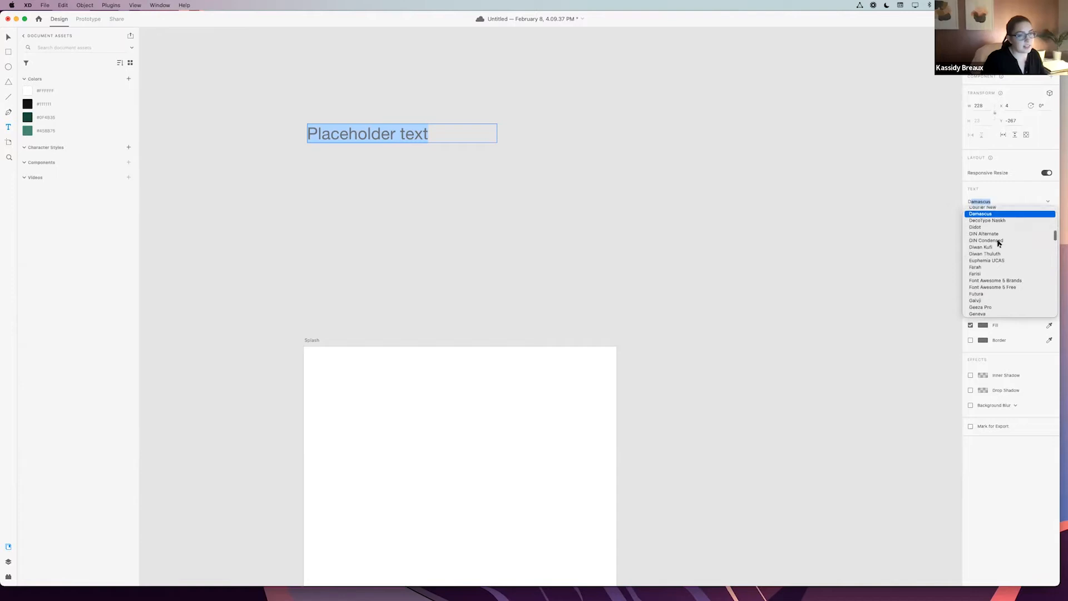
click(983, 234)
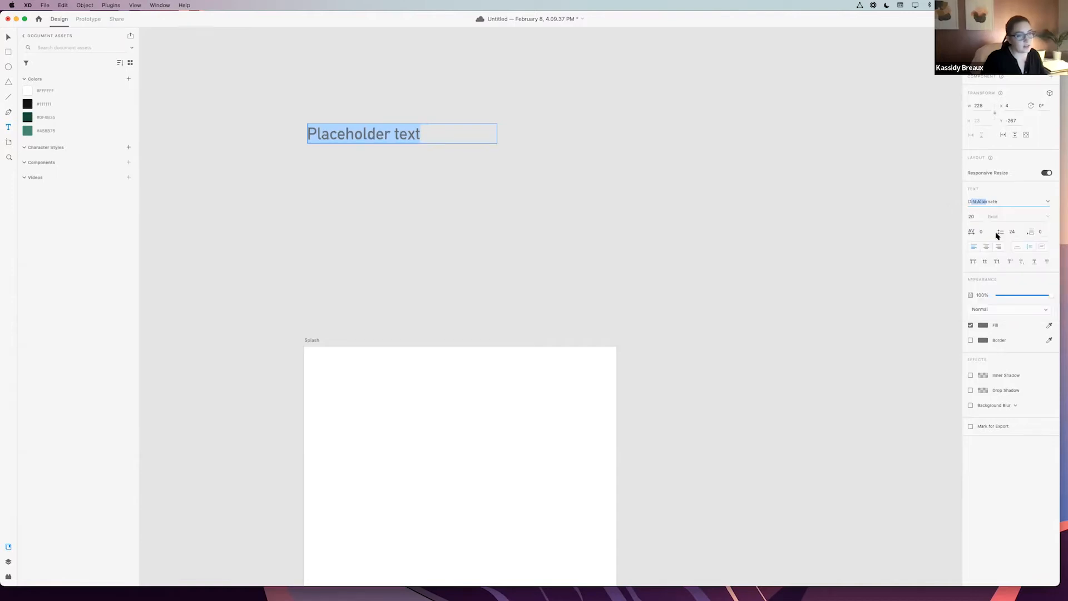
click(1038, 203)
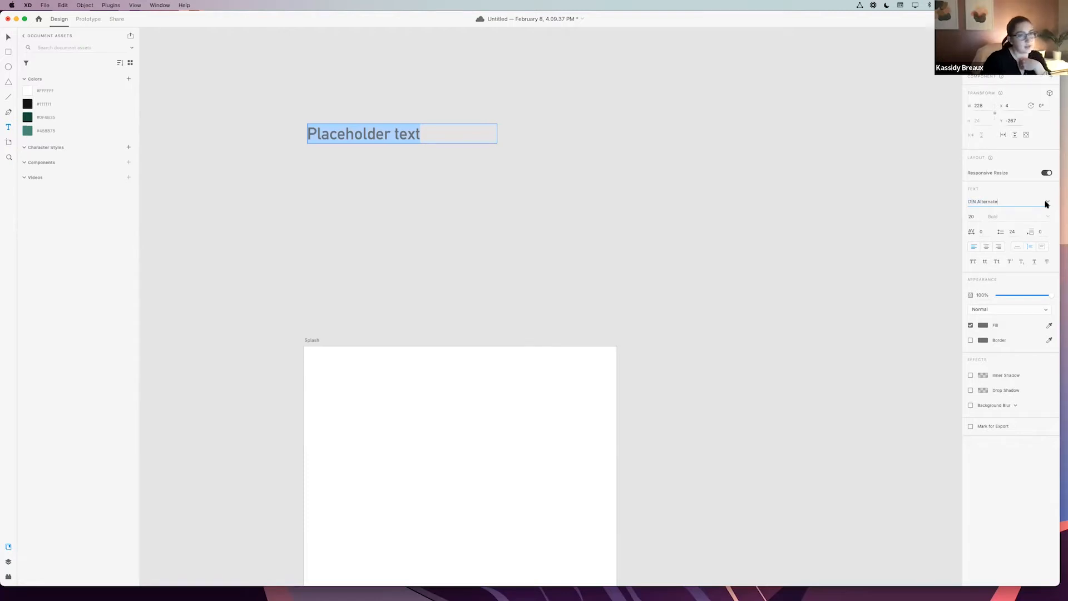
drag(999, 203, 961, 204)
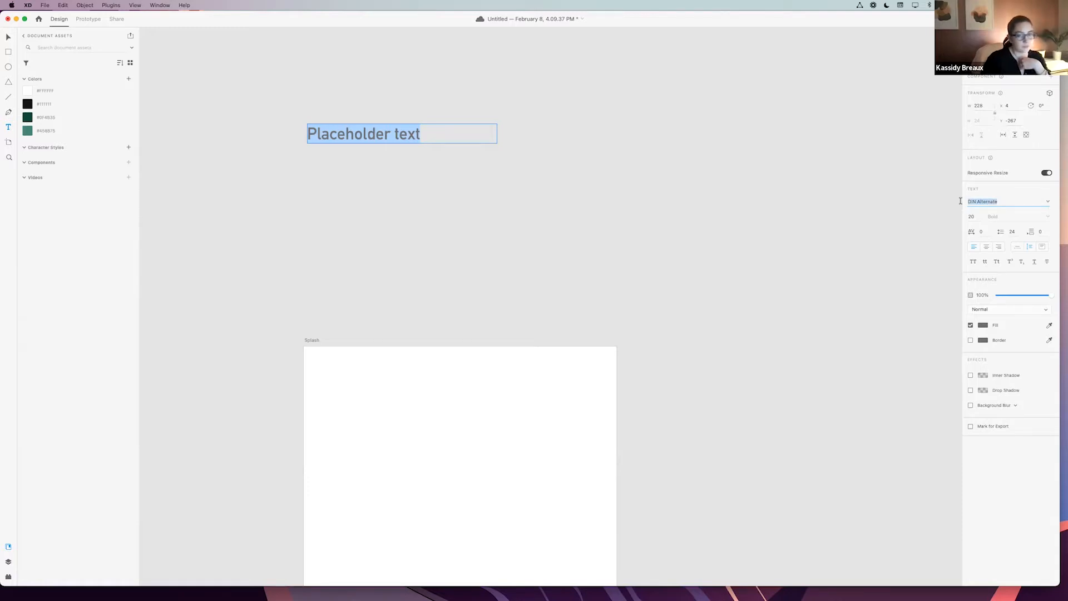
- Set the placeholder text's font size to 16
drag(973, 218, 966, 219)
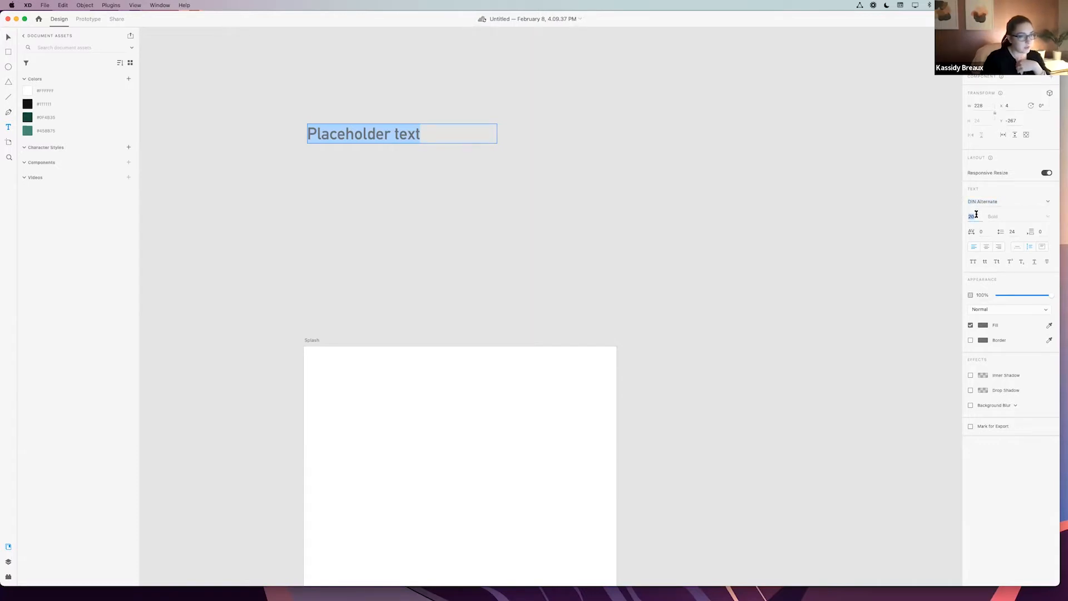
text(16)
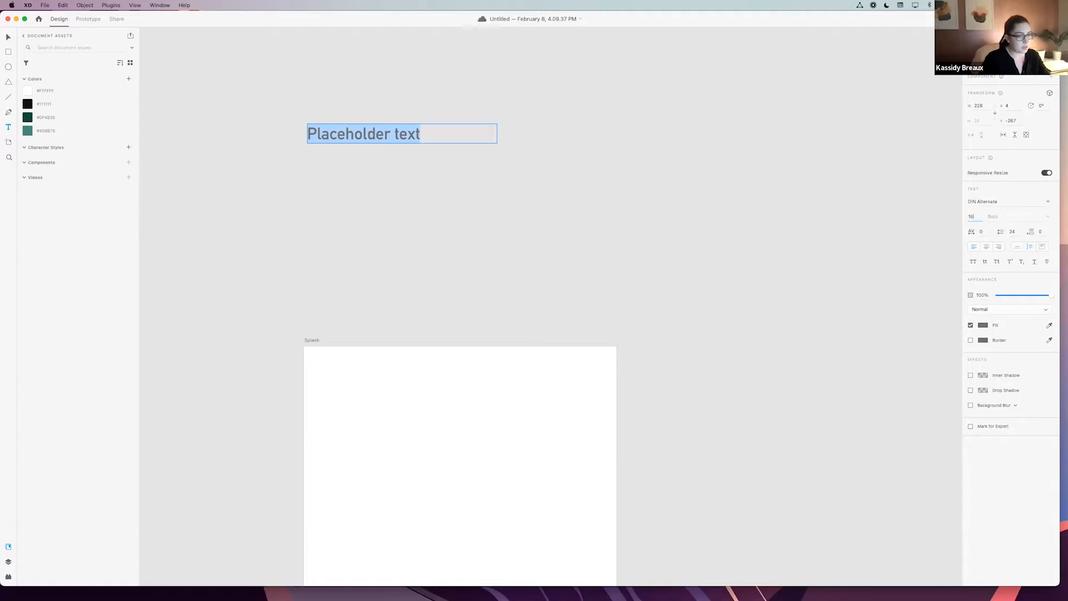
key(Return)
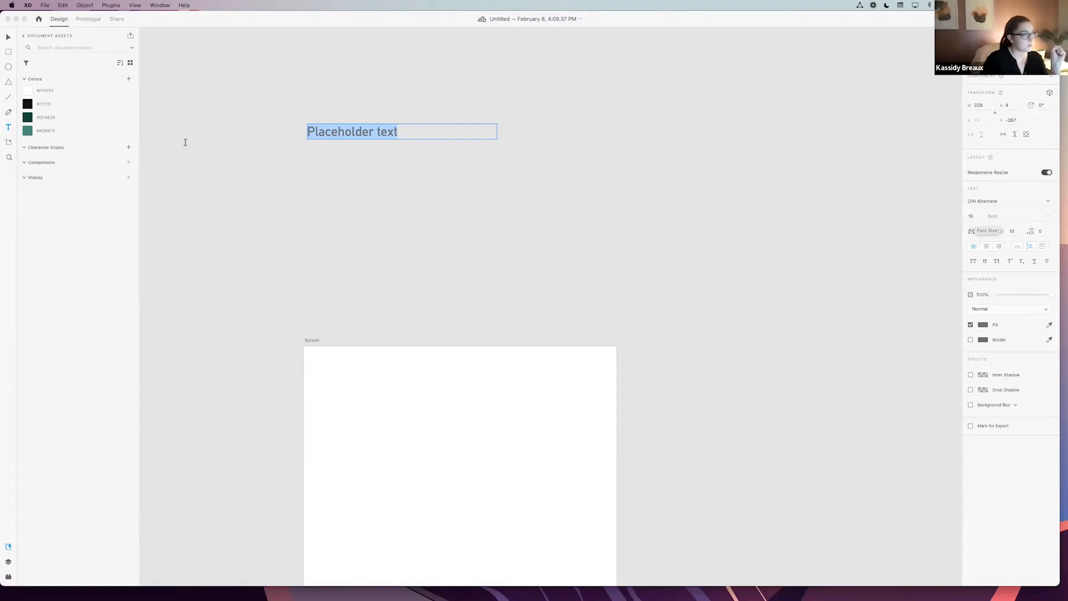
- Apply the white #FFFFFF color asset to the placeholder text box
click(10, 38)
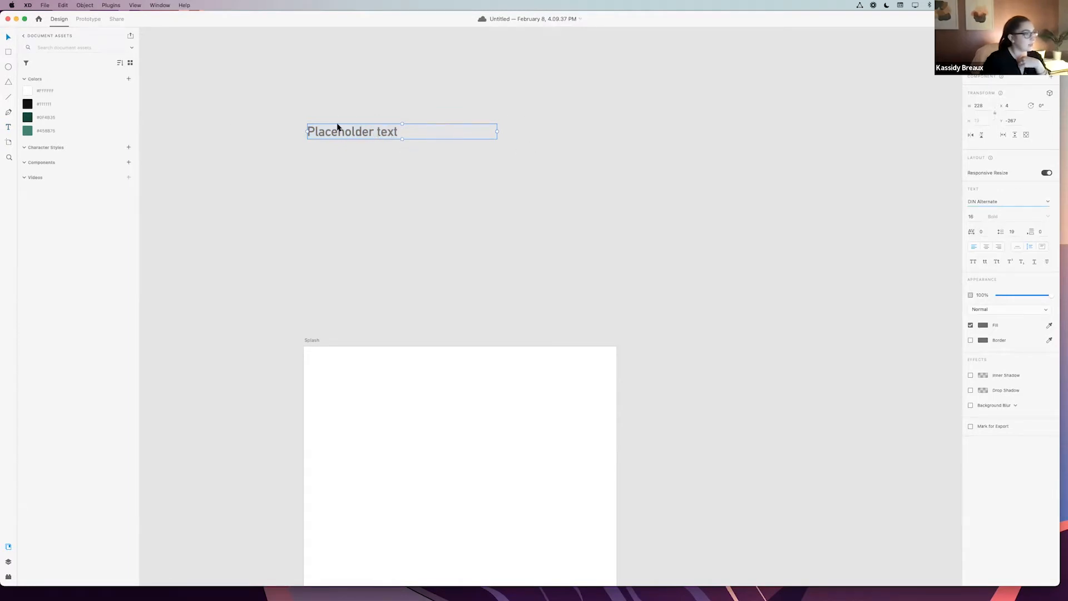
click(49, 91)
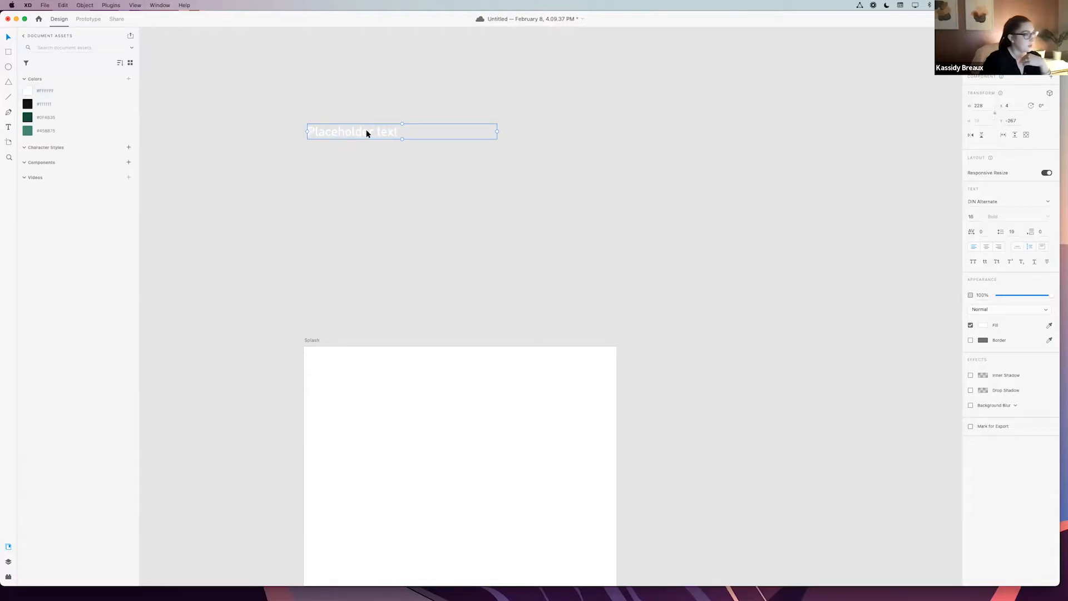
- Duplicate the white placeholder text directly below the original and apply the #111111 color asset to the copy
drag(369, 130, 377, 160)
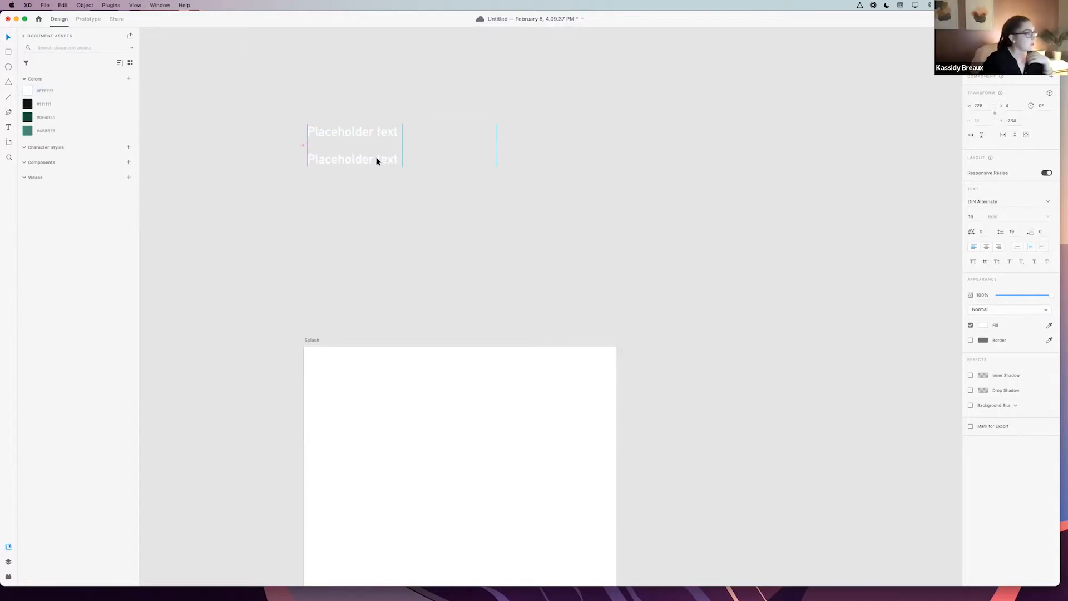
click(44, 104)
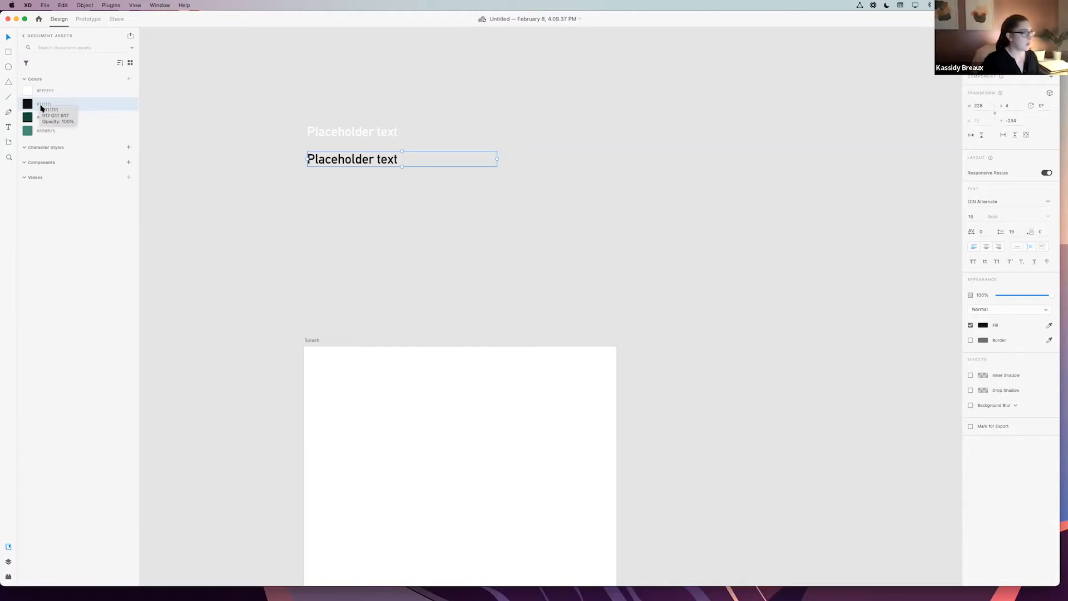
click(405, 193)
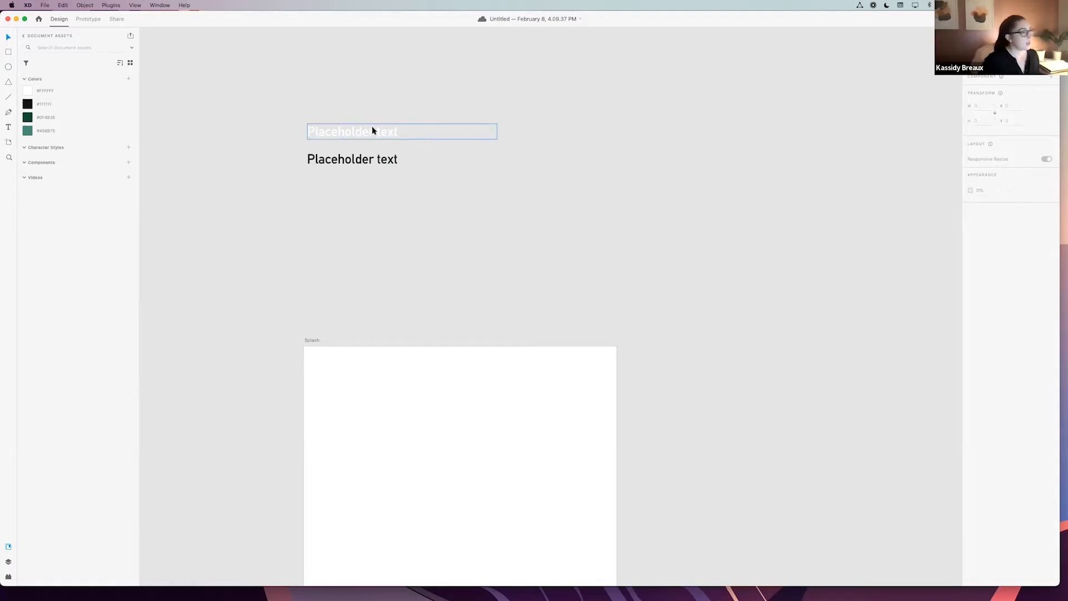
- Save the white and the dark placeholder text together as two character styles in the document assets
click(376, 162)
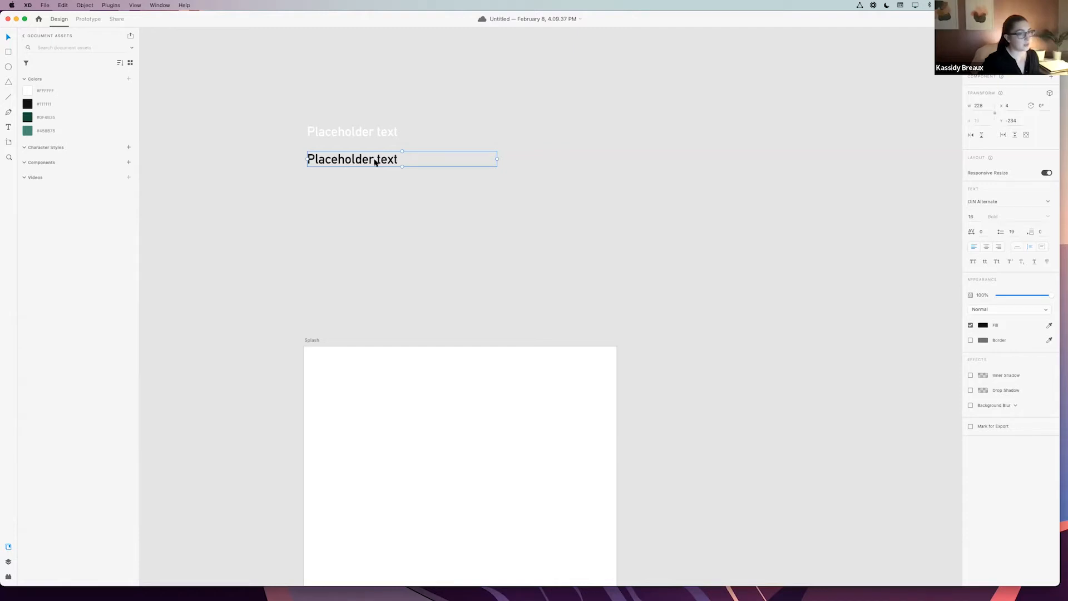
drag(300, 111, 363, 197)
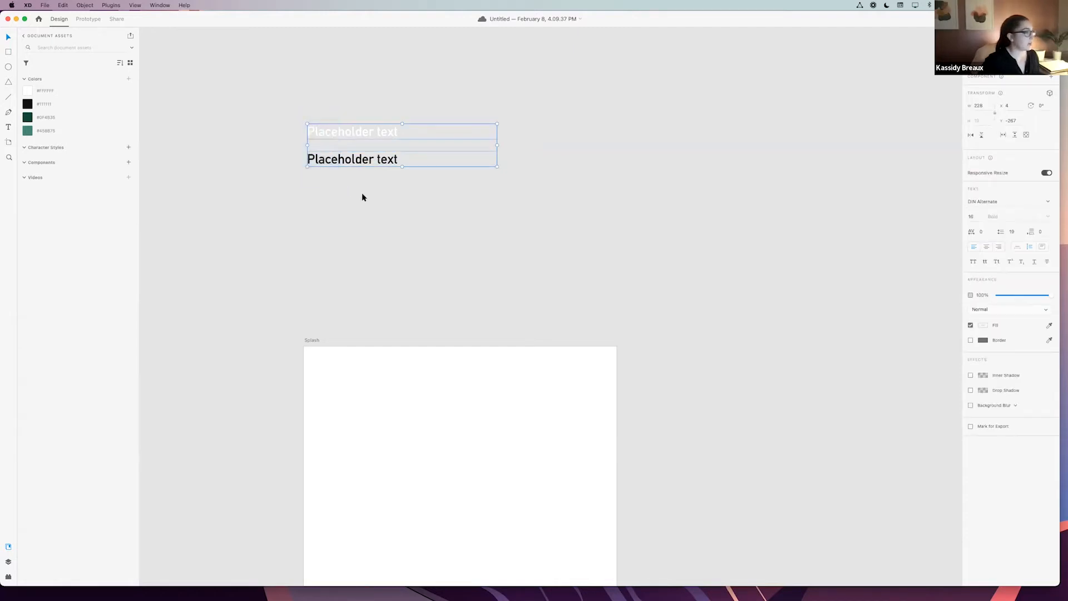
click(129, 147)
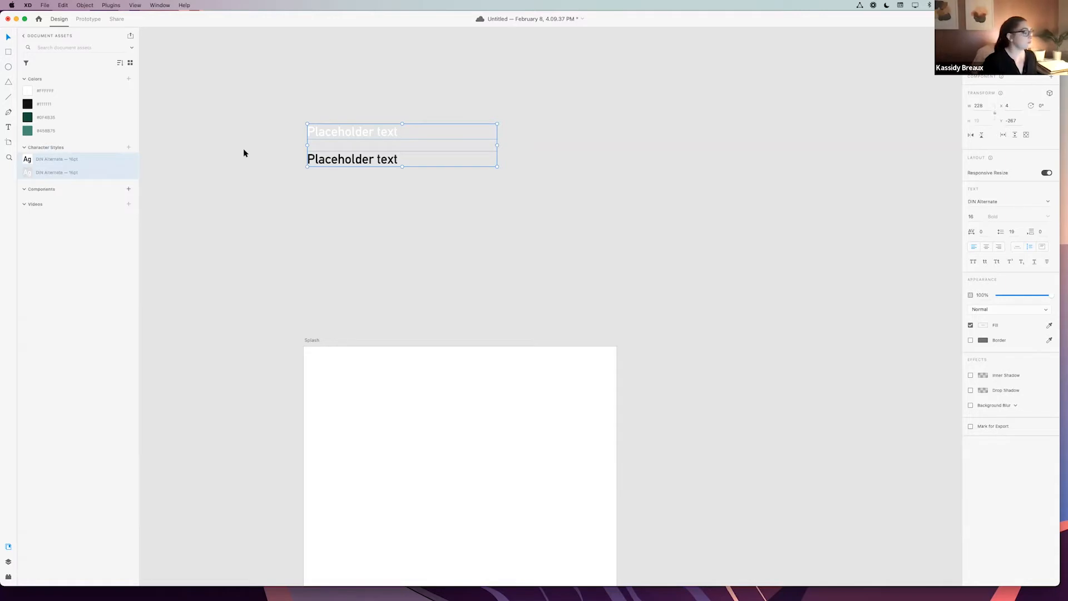
click(326, 182)
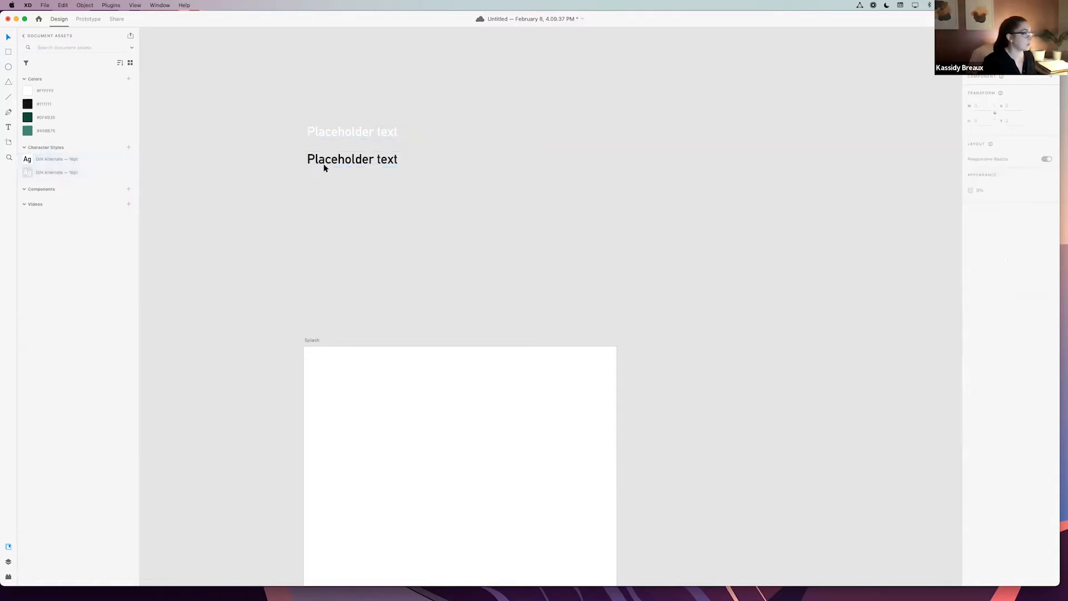
- Delete both placeholder text boxes above the Splash artboard
drag(313, 105, 367, 189)
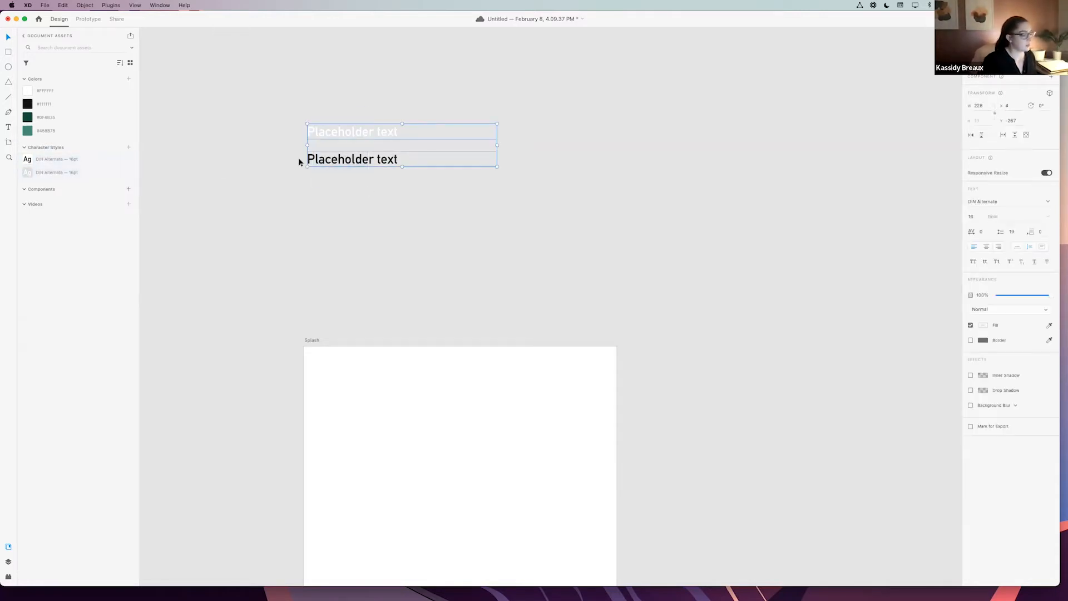
key(Delete)
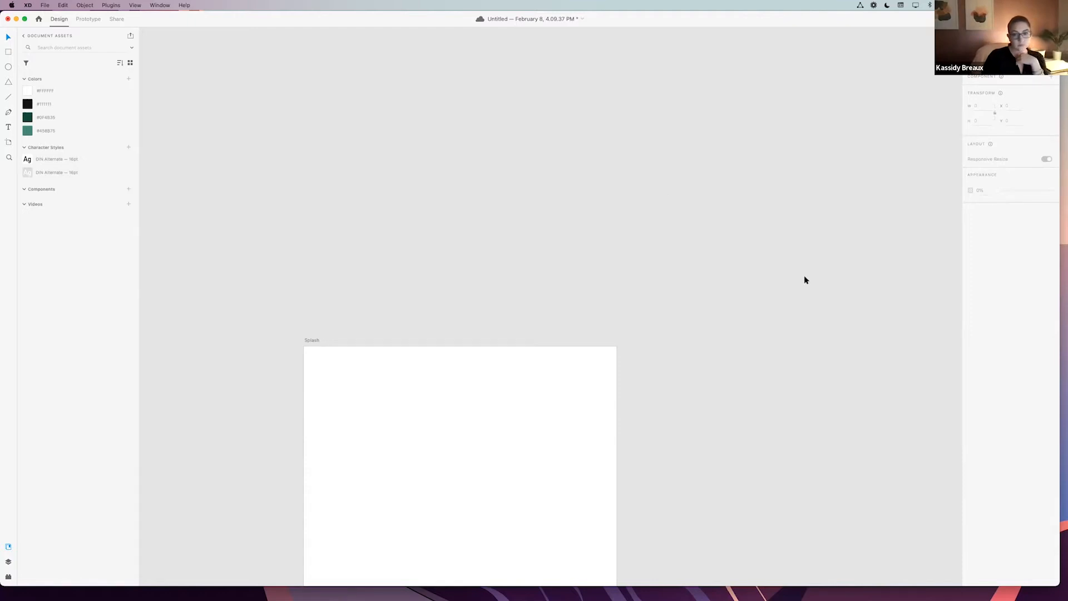
- Draw a 375 × 812 rectangle covering the whole Splash artboard
scroll(543, 223, down, 5)
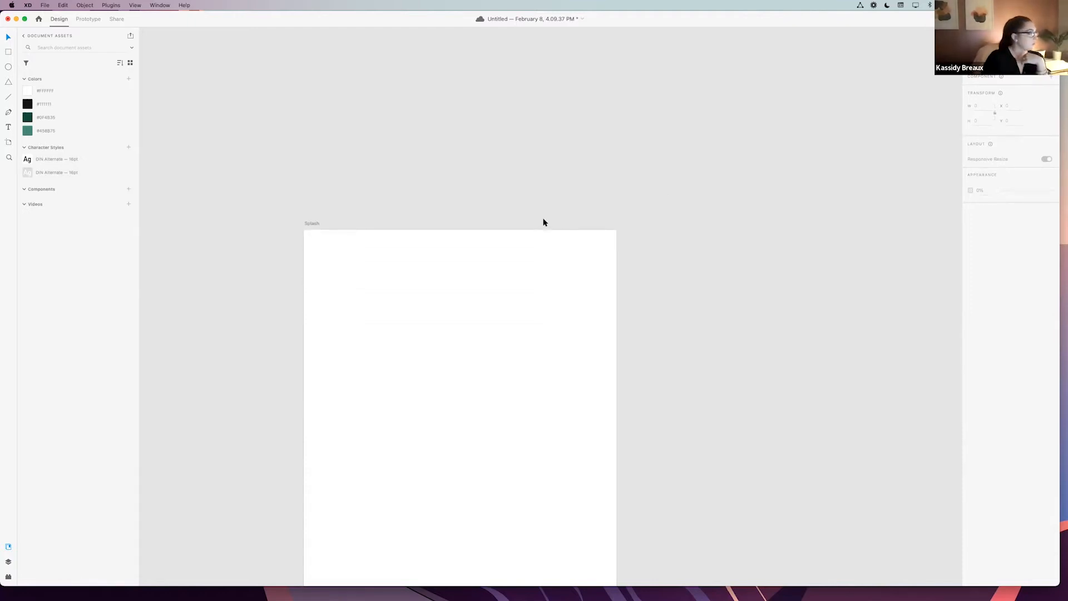
scroll(543, 223, left, 3)
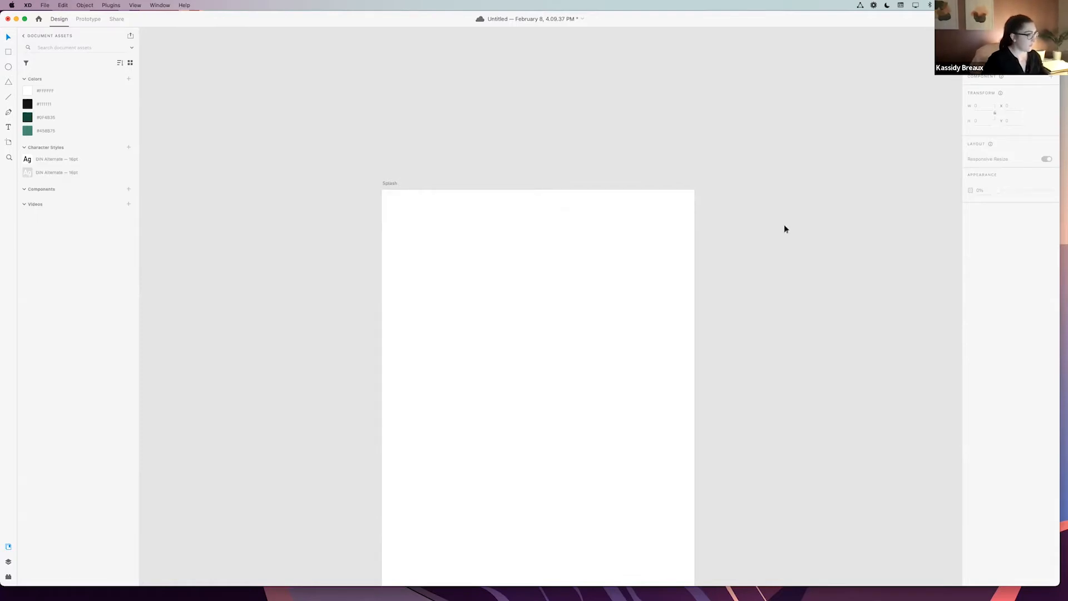
scroll(784, 227, down, 3)
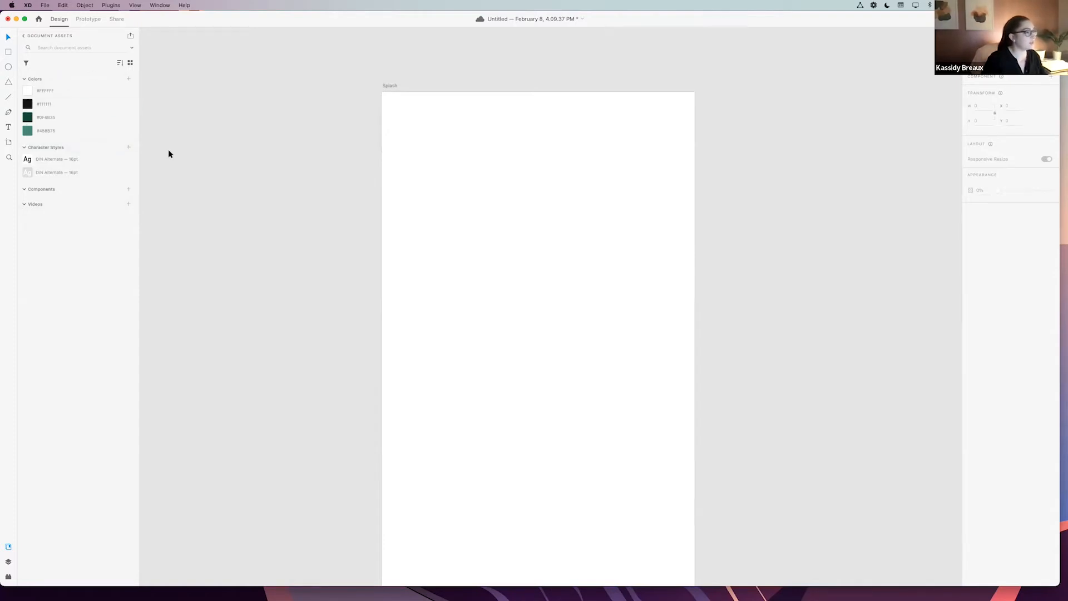
scroll(169, 150, left, 1)
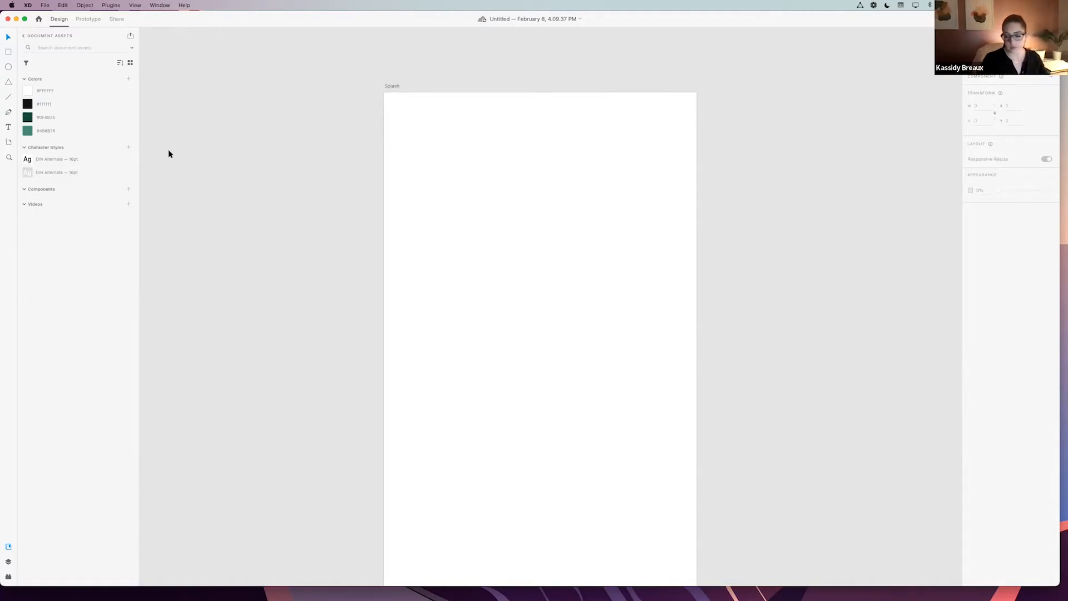
scroll(543, 200, up, 1)
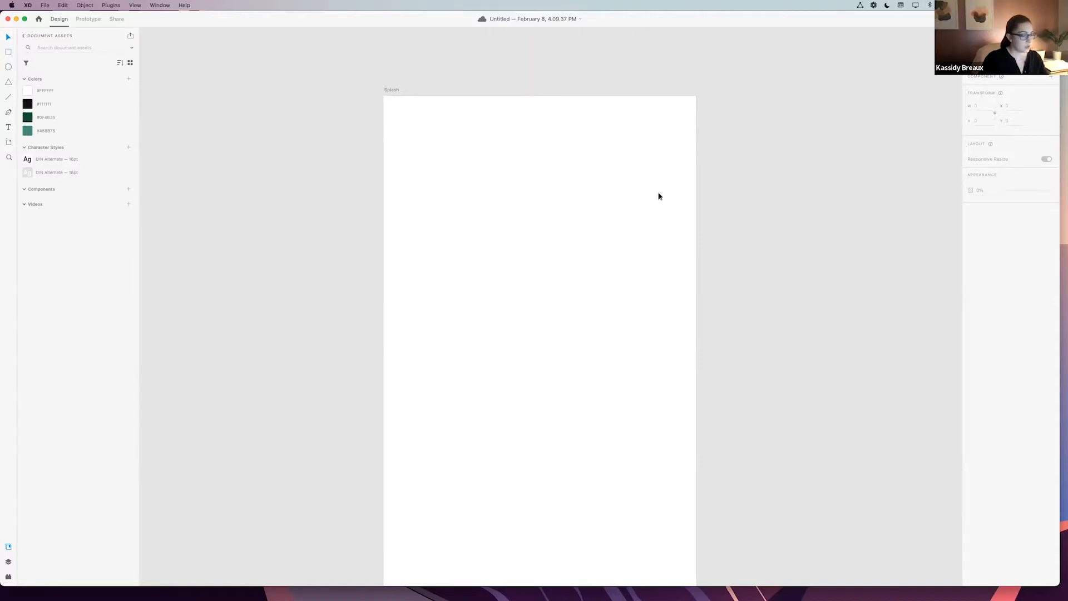
key(super+minus)
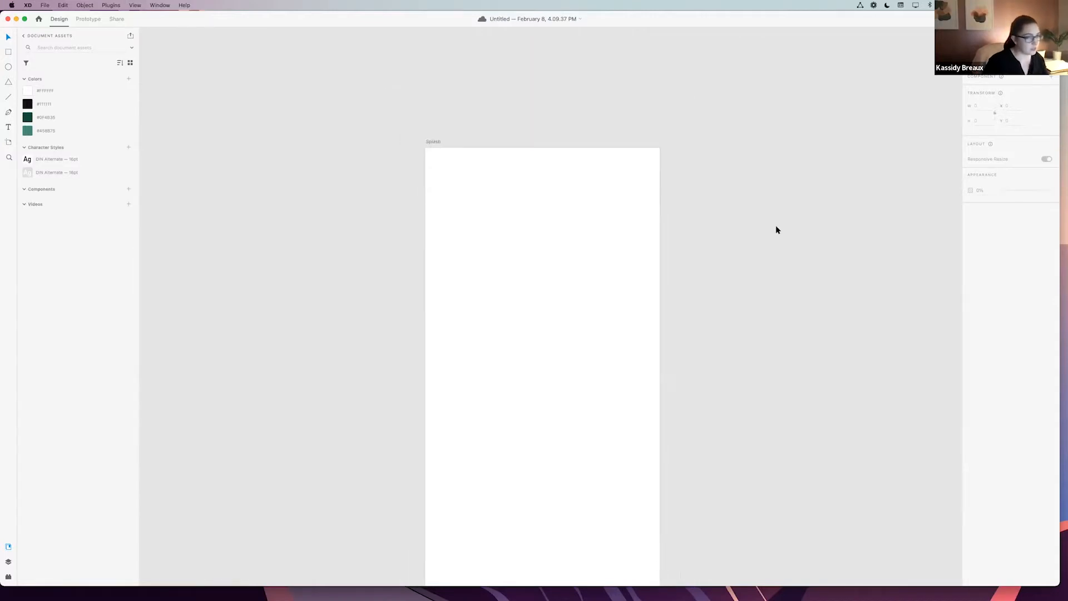
scroll(777, 231, down, 5)
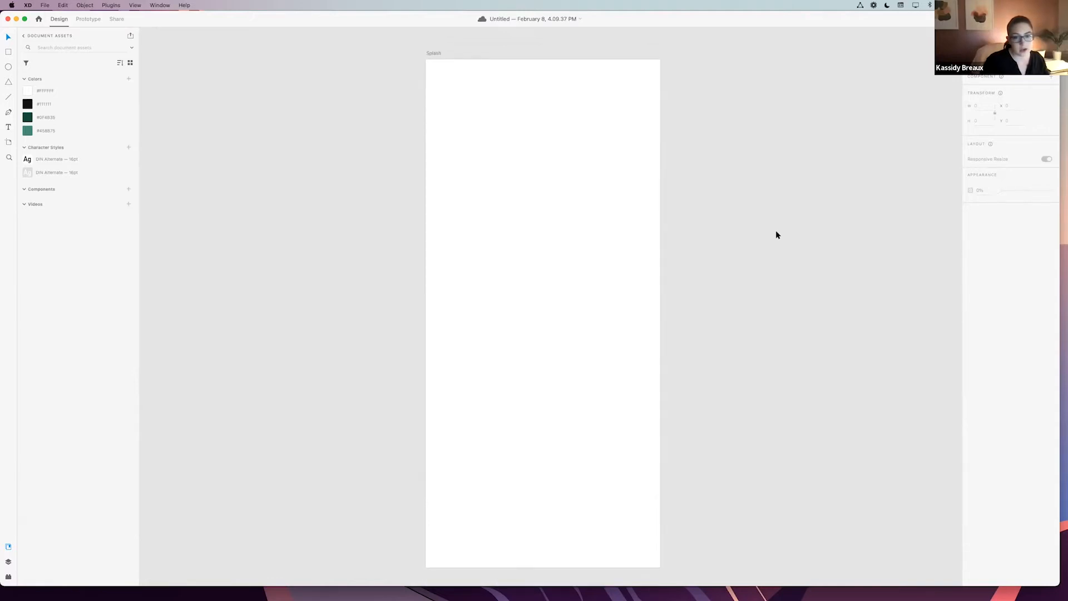
scroll(777, 231, left, 1)
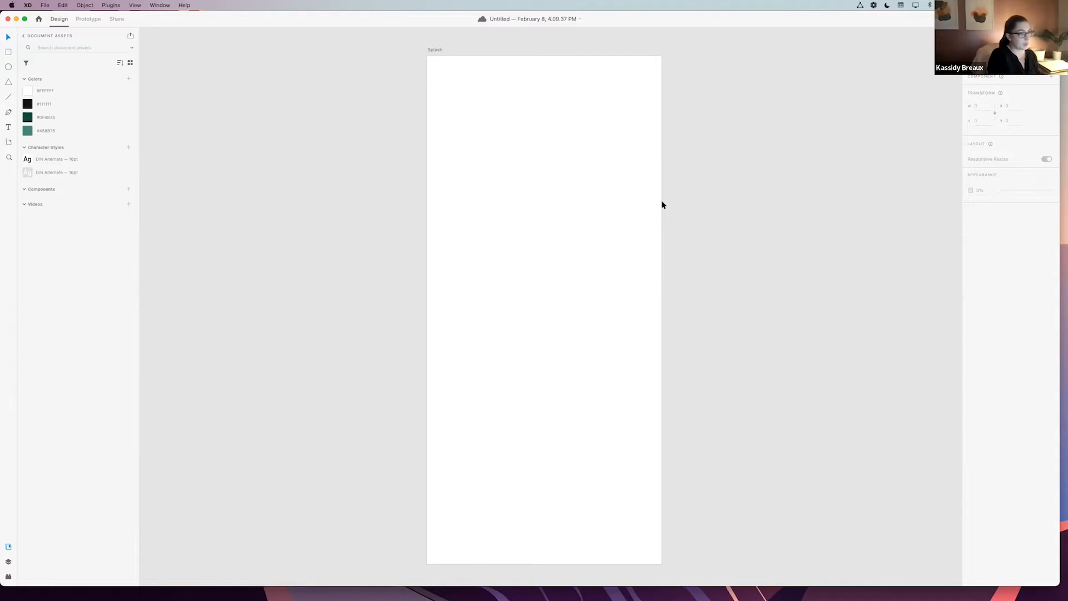
click(9, 52)
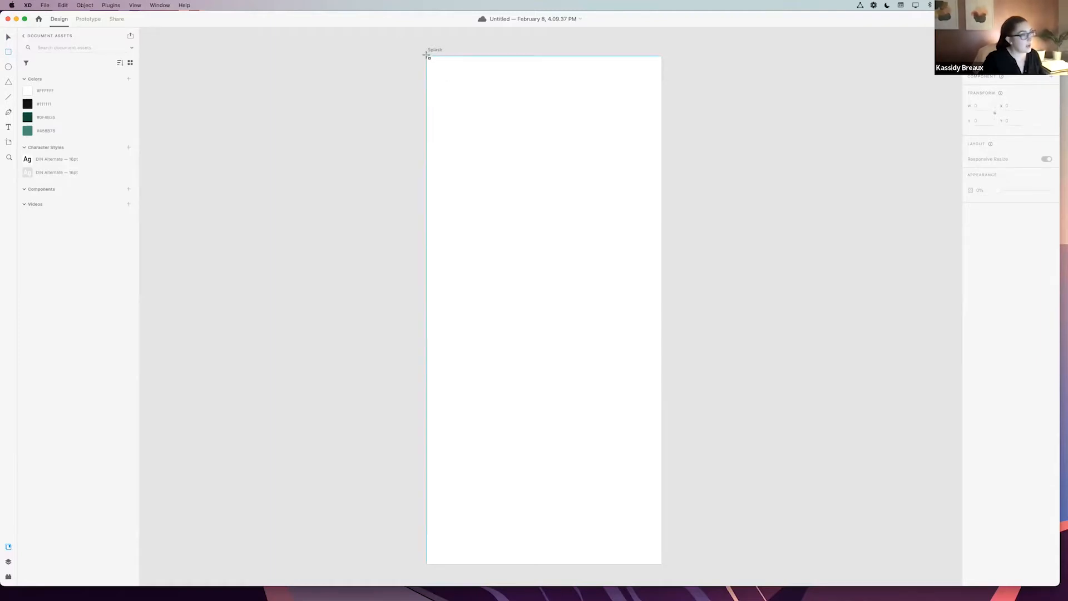
drag(426, 54, 663, 563)
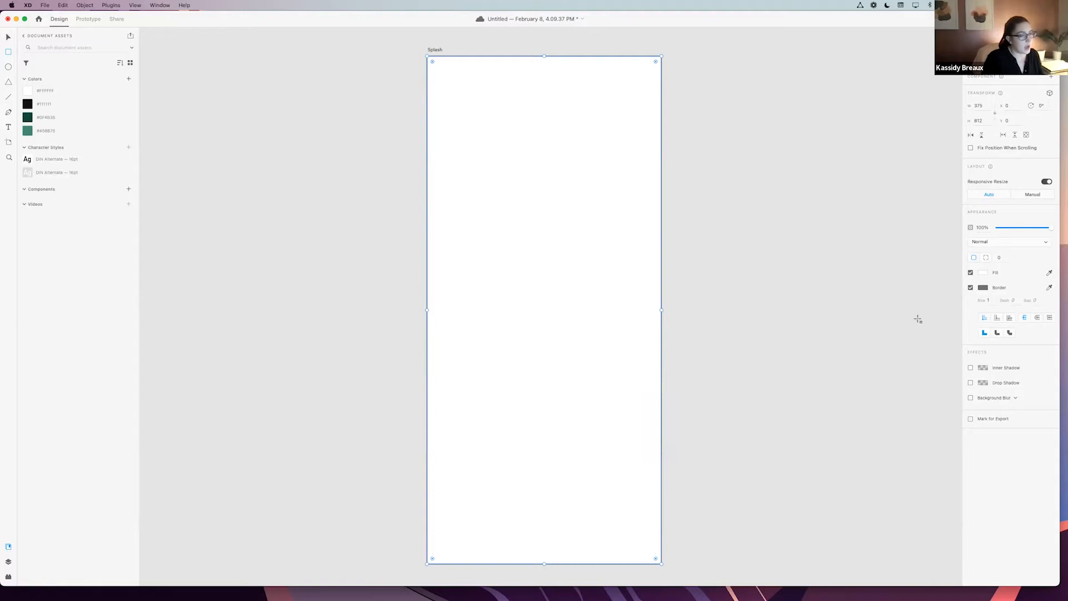
- Remove the border from the full-artboard rectangle and deselect it
click(971, 288)
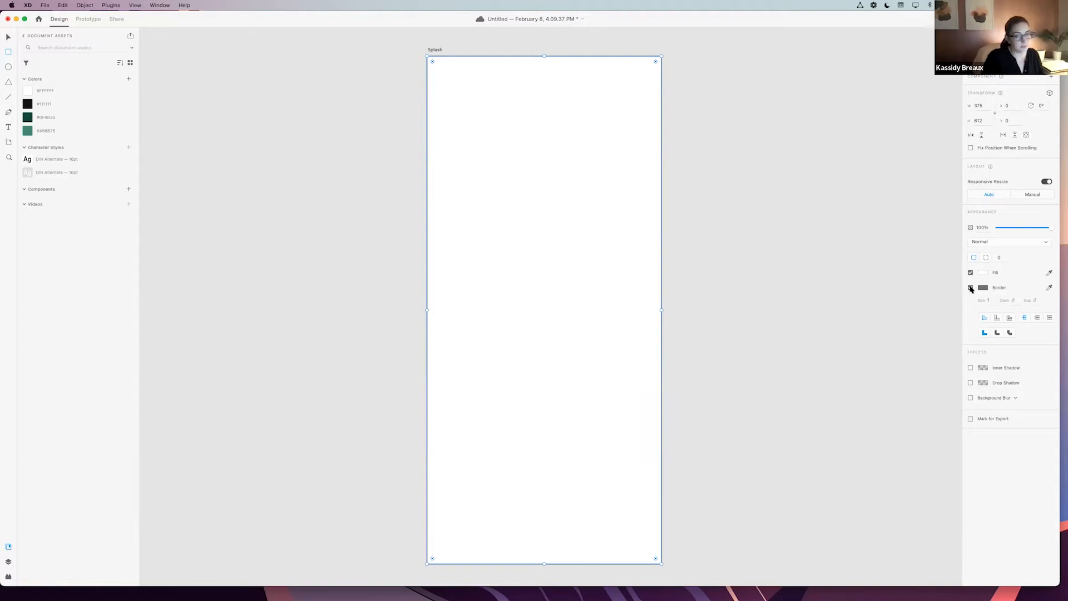
click(972, 288)
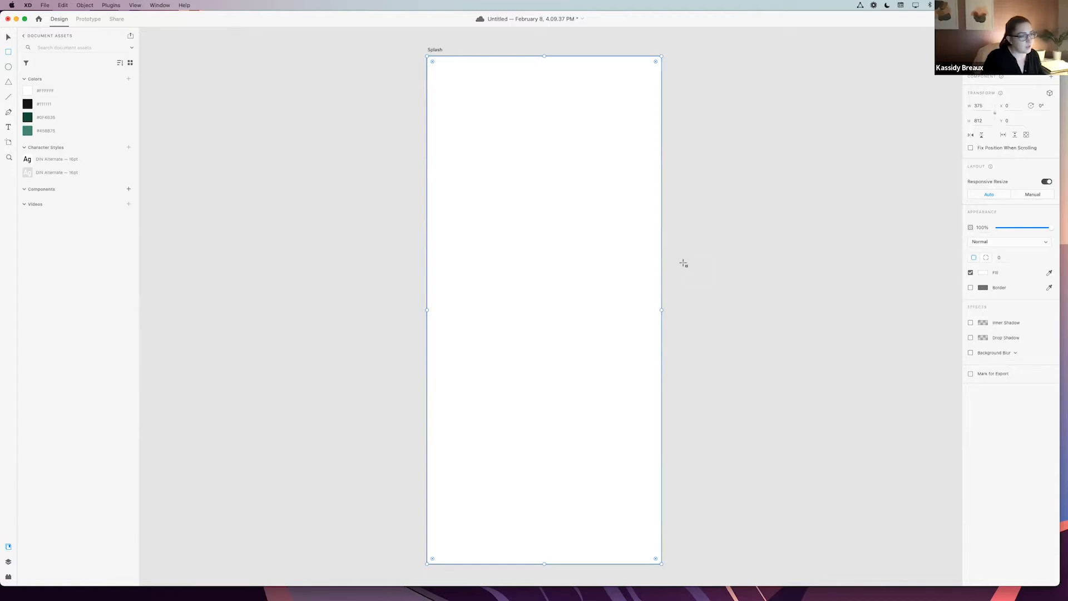
click(8, 39)
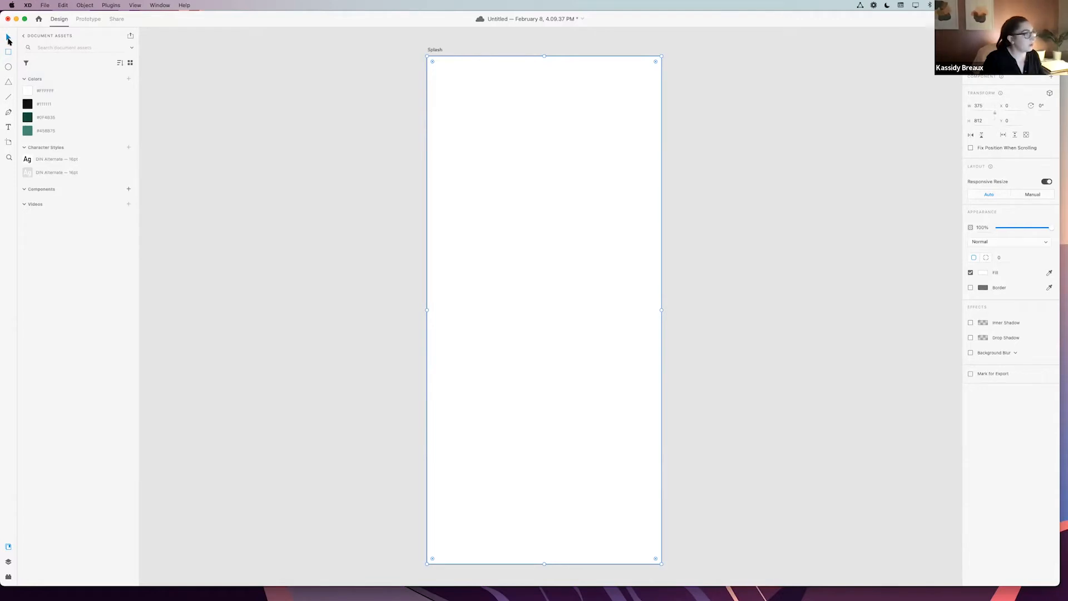
click(800, 261)
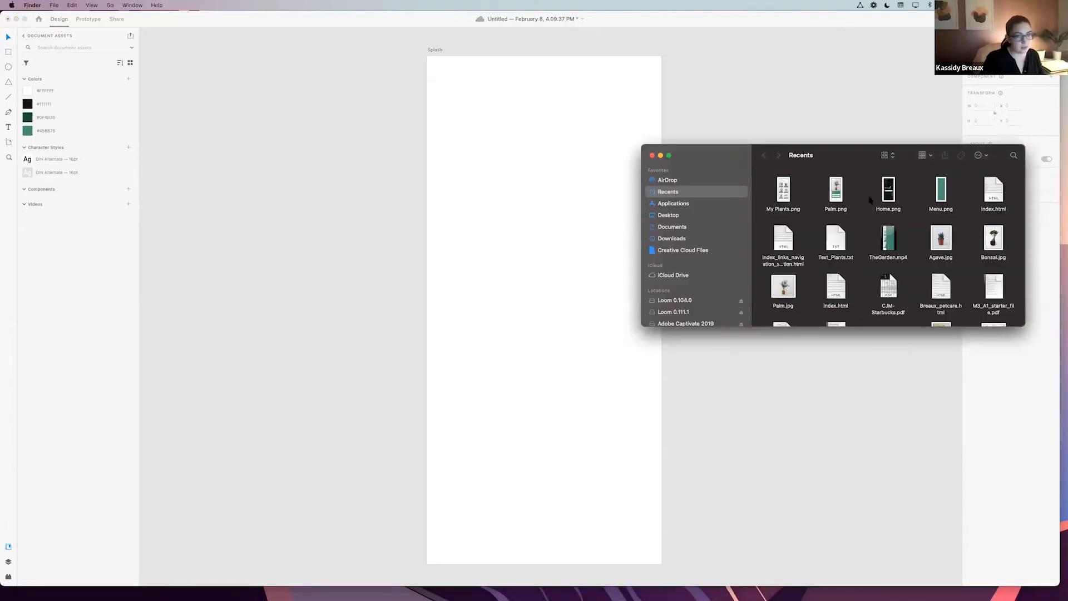
- Fill the Splash rectangle with the image Leaves.jpg from the AdobeXD_Workshop folder on the Desktop
drag(849, 154, 1067, 200)
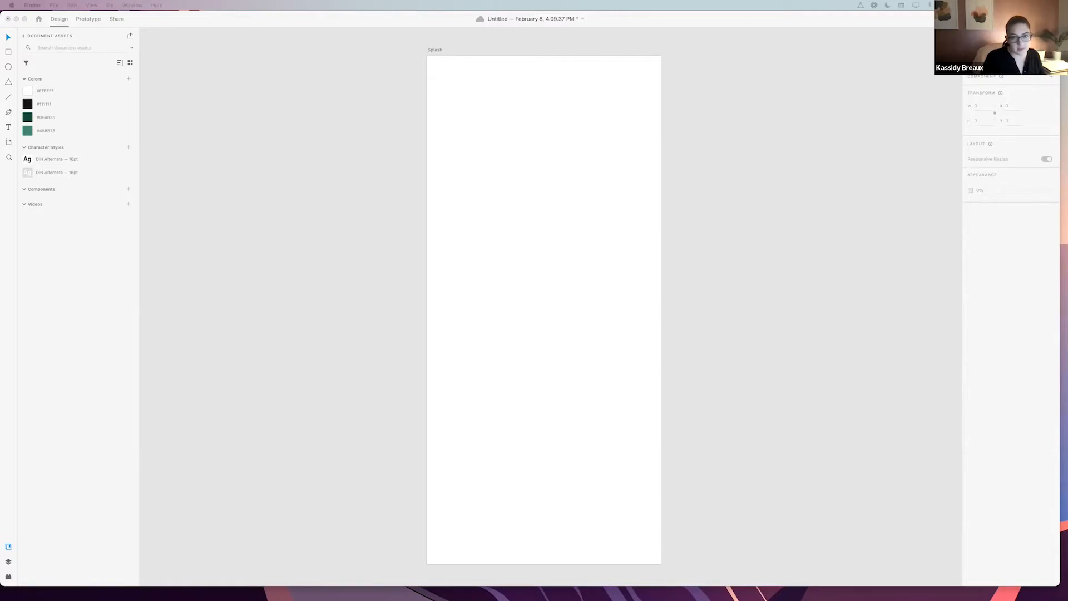
drag(1067, 217, 905, 160)
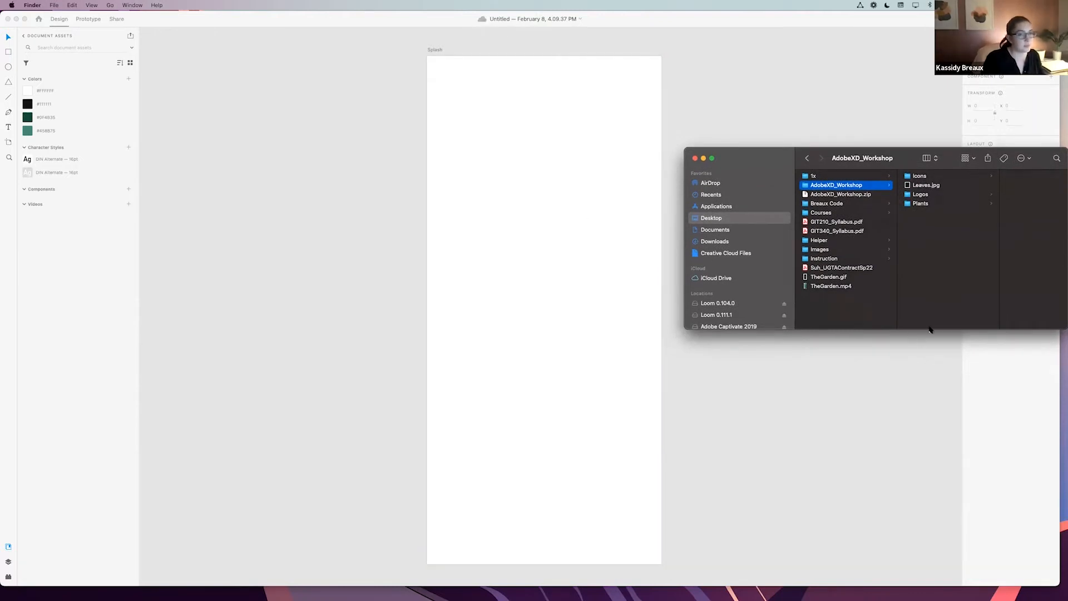
click(927, 190)
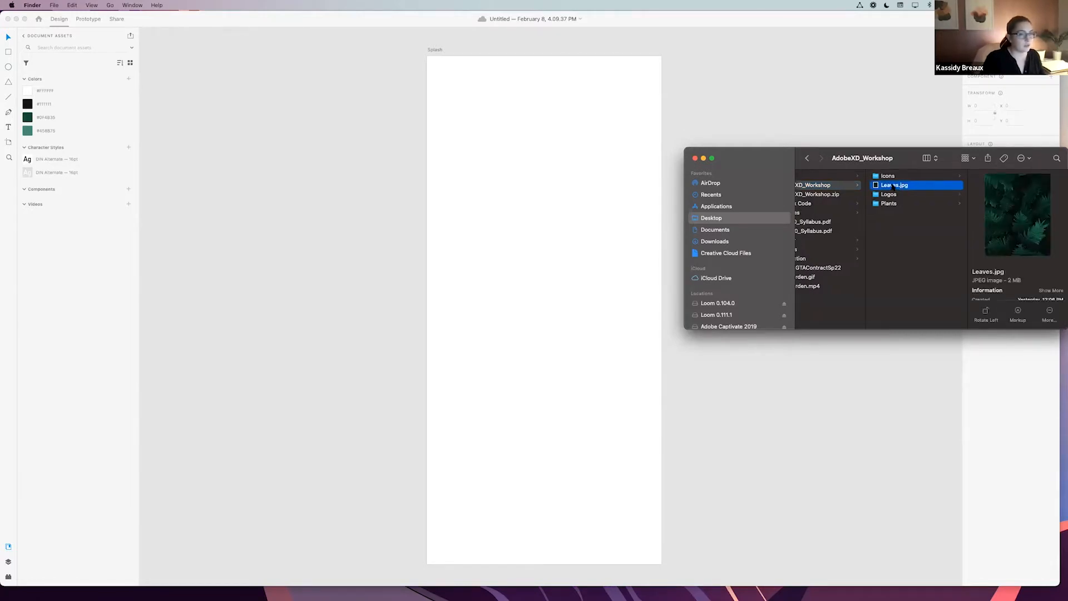
drag(893, 188, 569, 170)
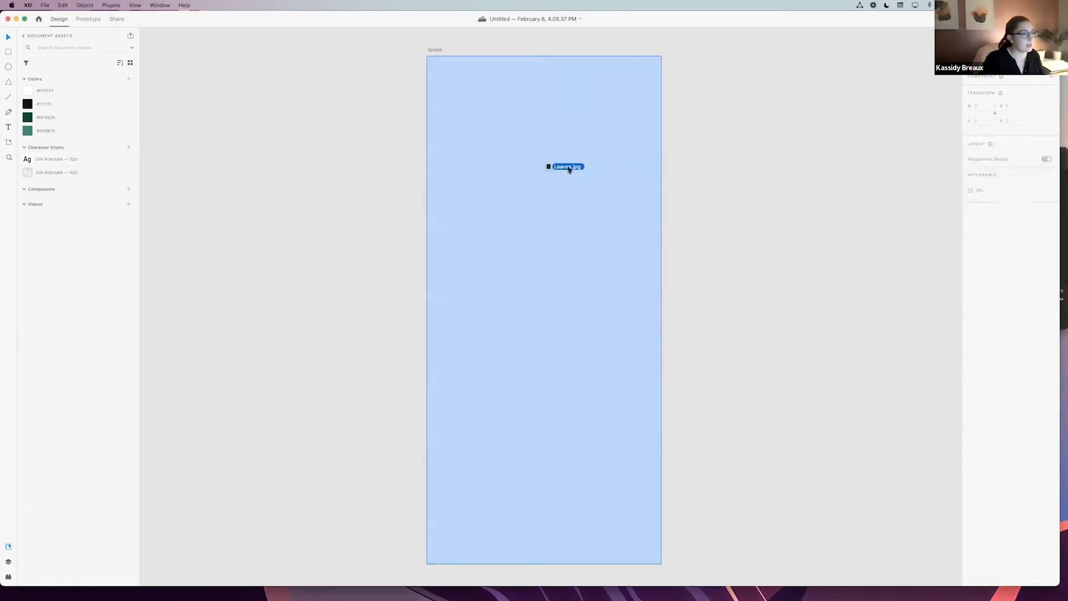
drag(570, 169, 569, 170)
click(720, 191)
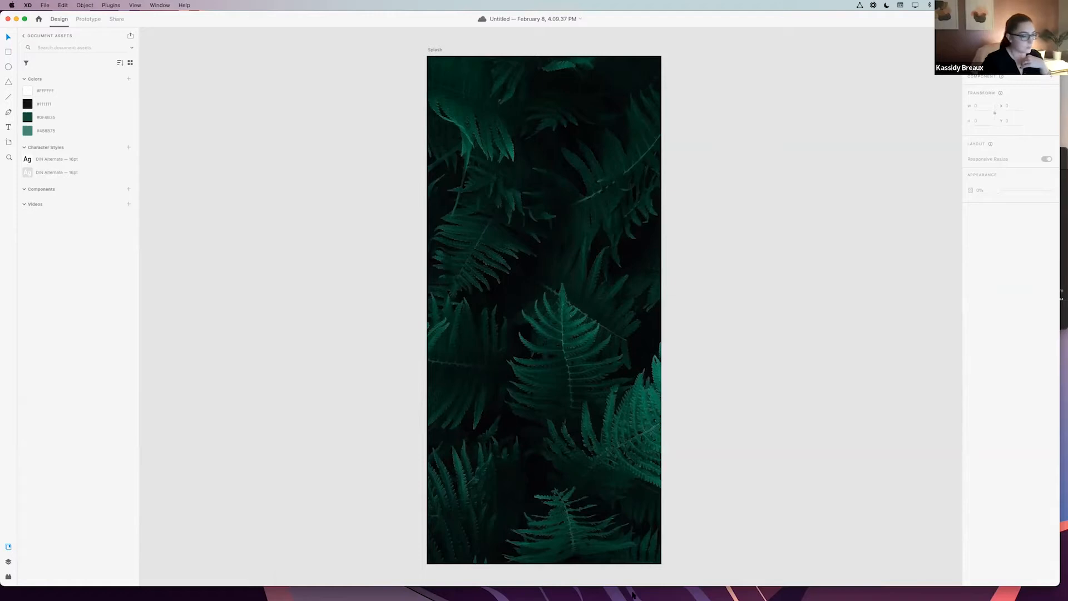
- Try resizing the leaves image rectangle from its right and top edges, snapping it back to the Splash artboard's bounds
mouse_move(632, 595)
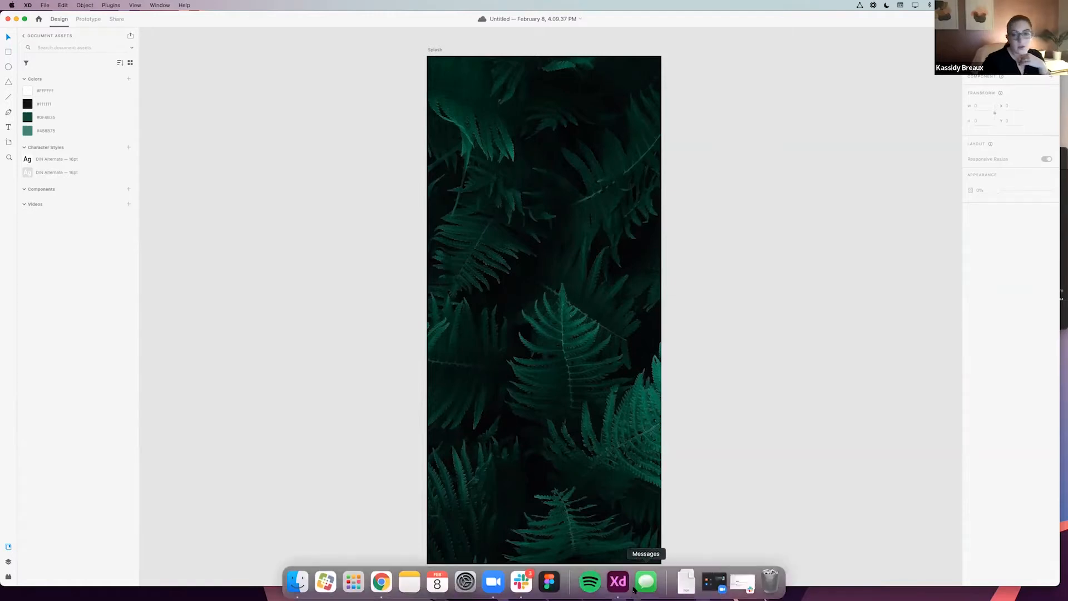
click(575, 331)
scroll(574, 331, up, 2)
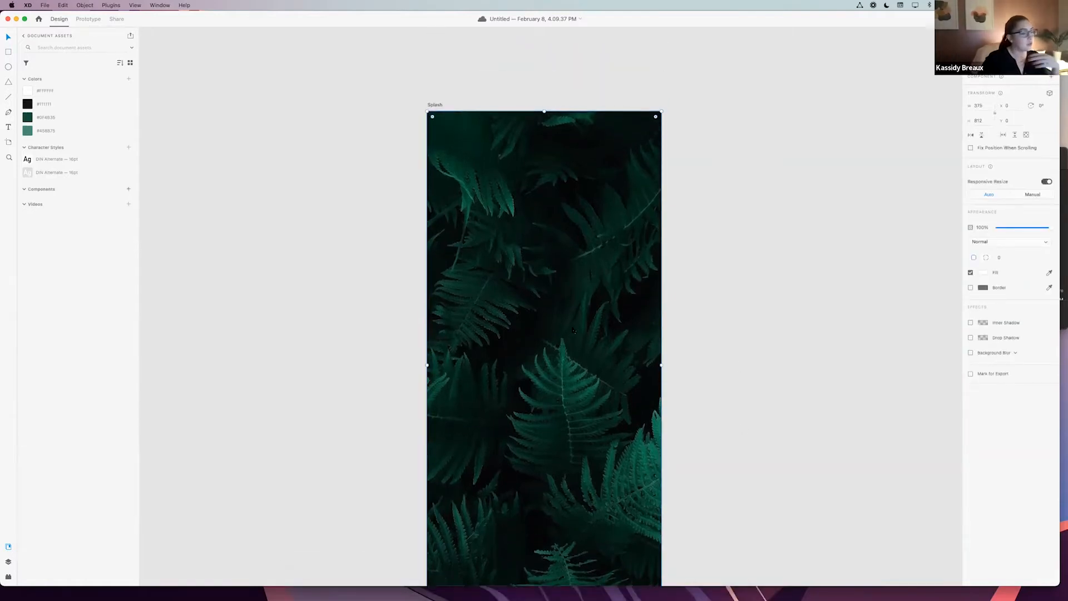
scroll(574, 332, down, 2)
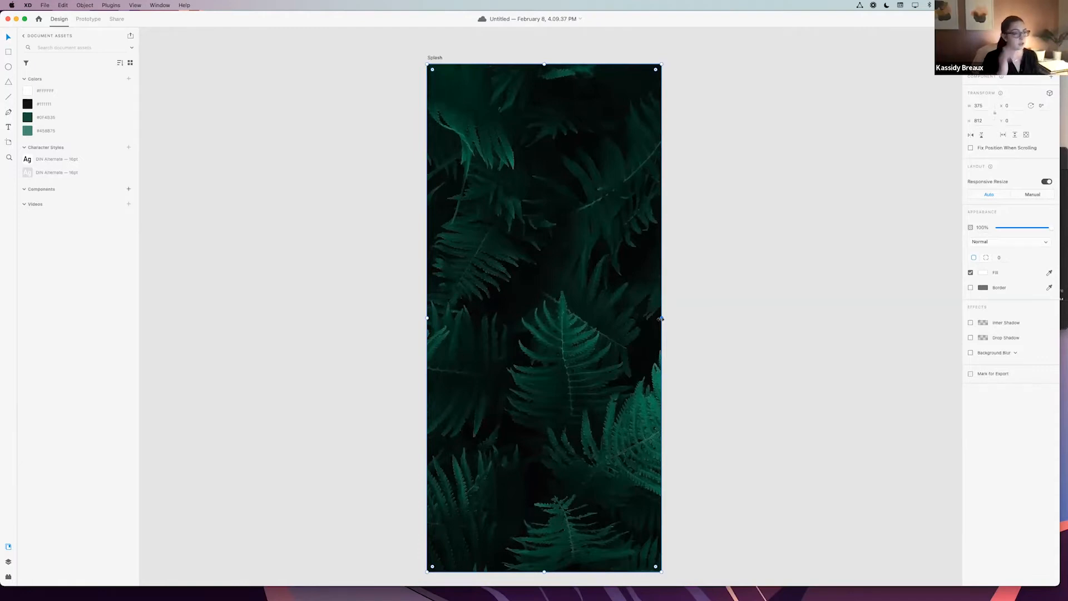
mouse_move(661, 319)
mouse_down()
mouse_move(589, 317)
mouse_move(653, 312)
mouse_move(727, 319)
mouse_move(600, 323)
mouse_move(736, 327)
mouse_move(661, 334)
mouse_up()
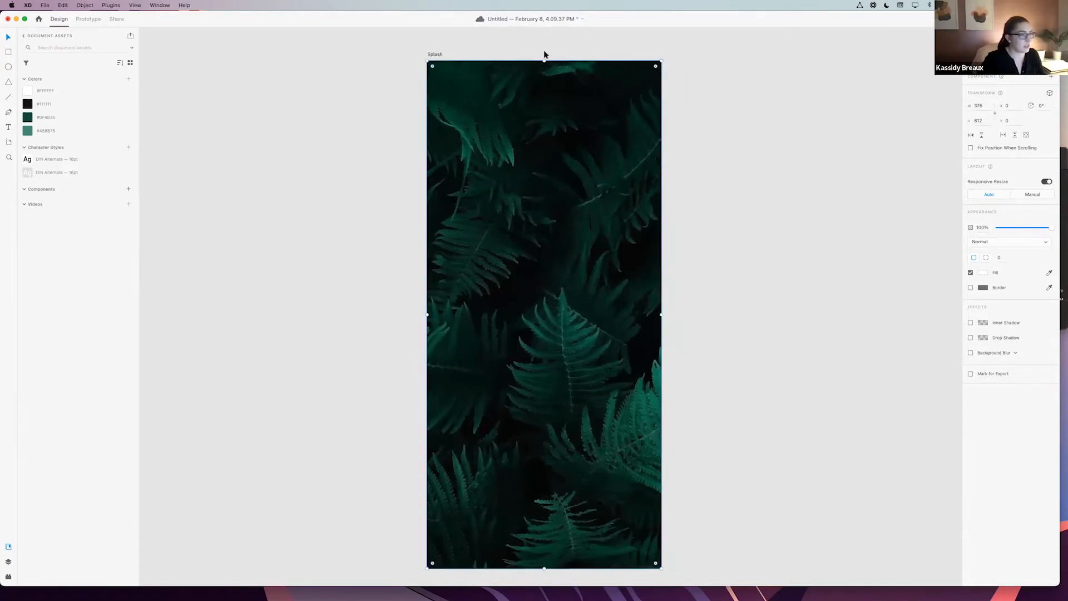
mouse_move(544, 61)
mouse_down()
mouse_move(534, 215)
mouse_move(524, 62)
mouse_up()
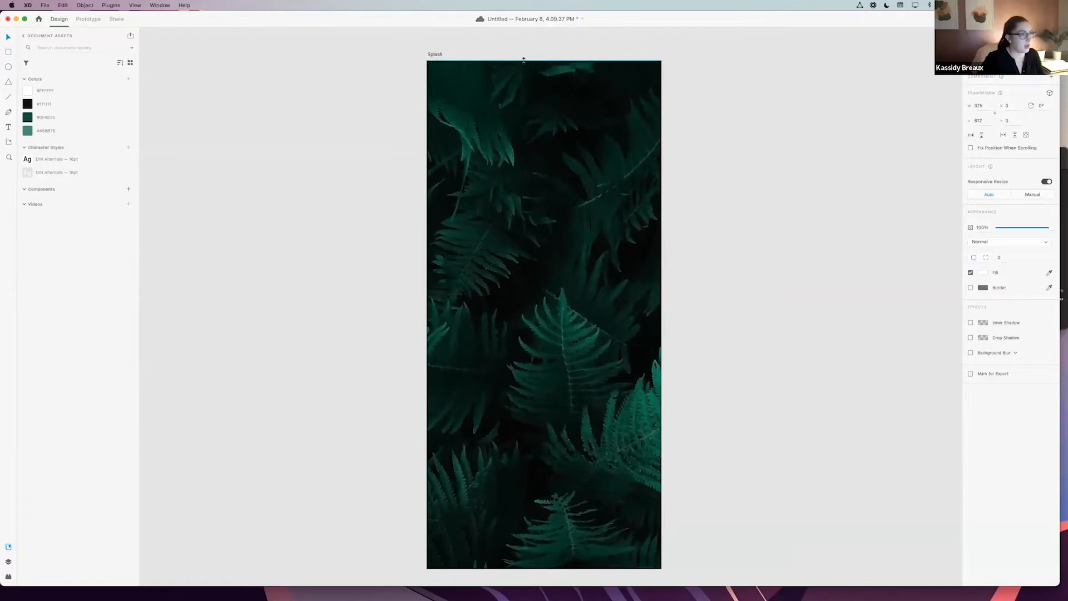
click(809, 218)
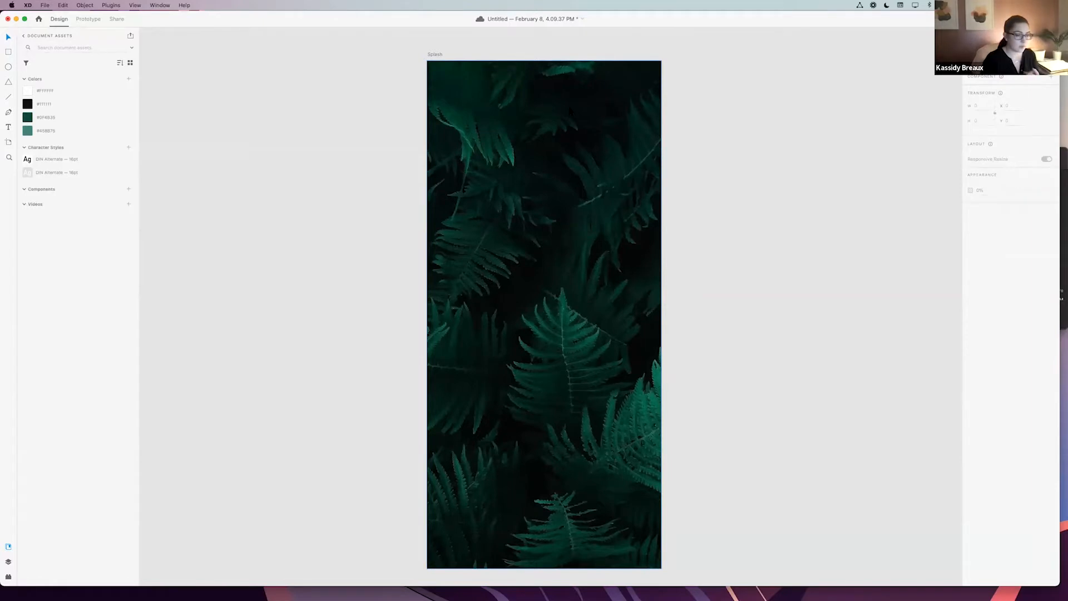
mouse_move(440, 594)
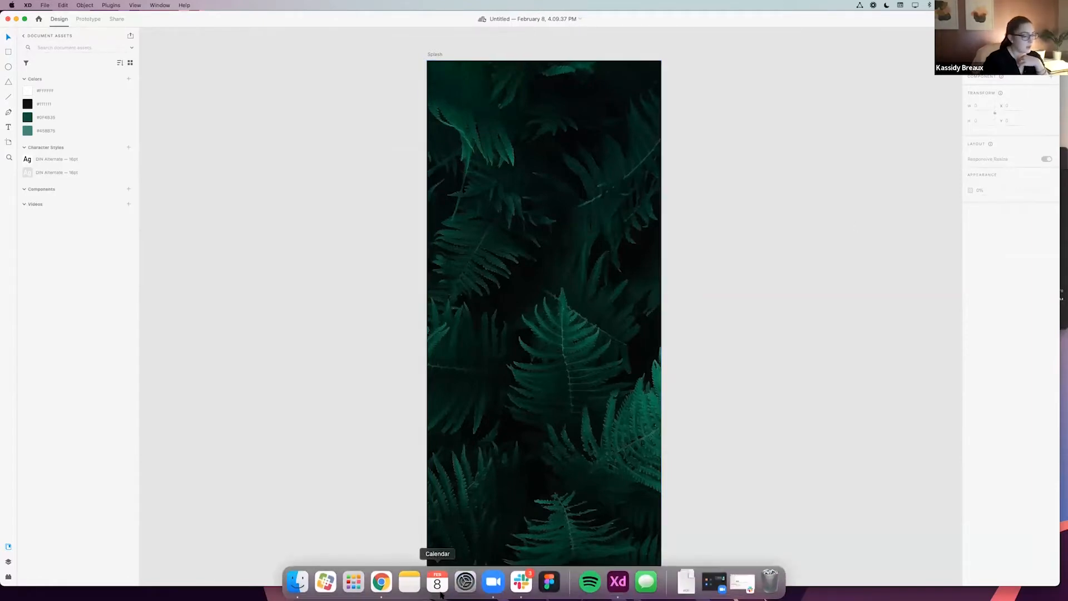
- Switch to Finder, open the Logos folder inside AdobeXD_Workshop, and move the Finder window out of the way
click(298, 583)
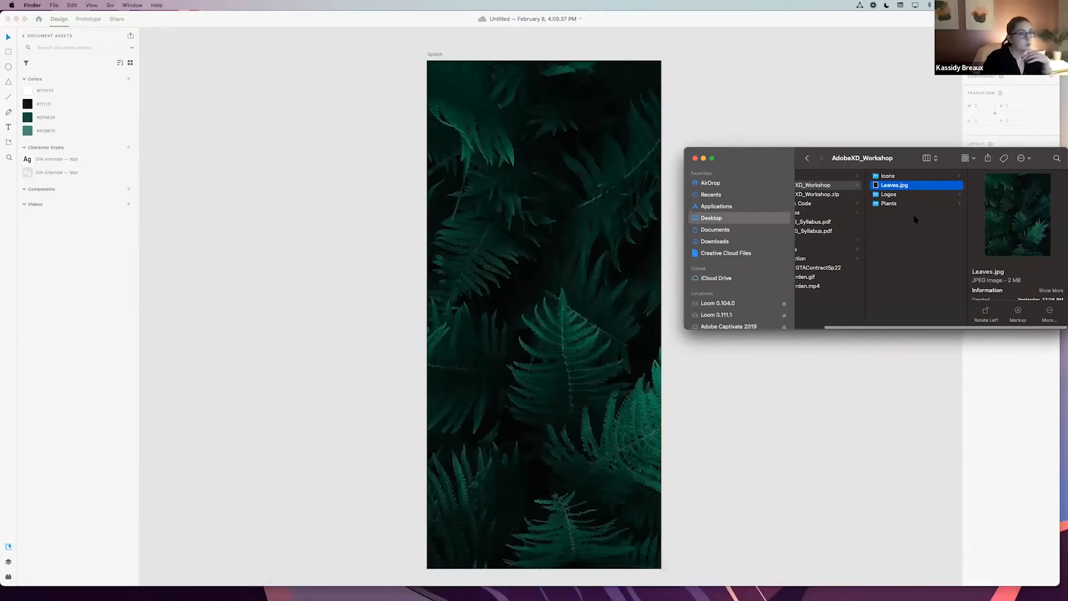
click(889, 194)
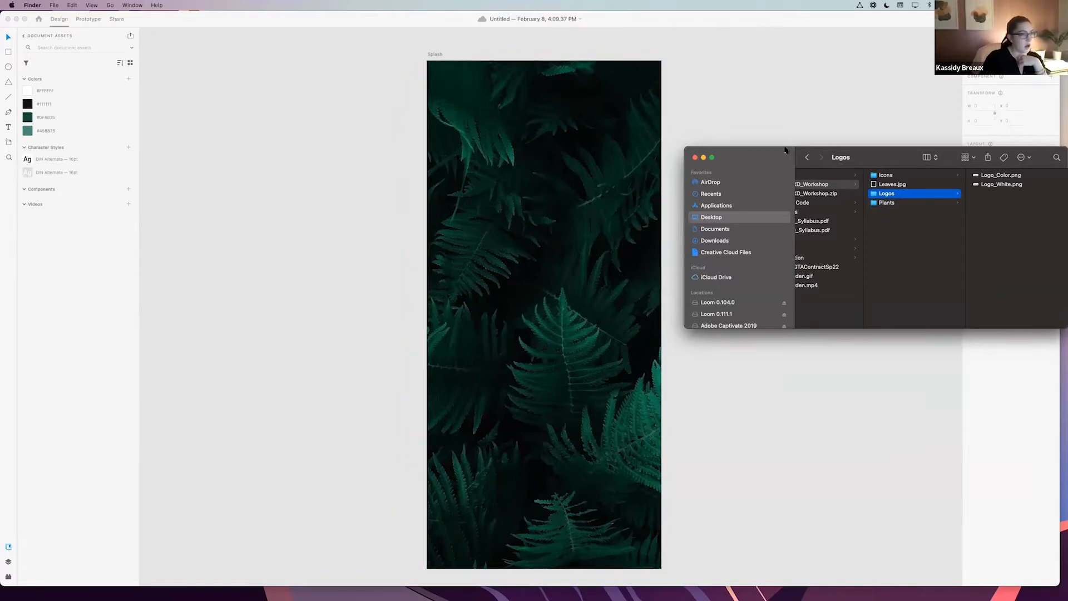
drag(763, 155, 1067, 169)
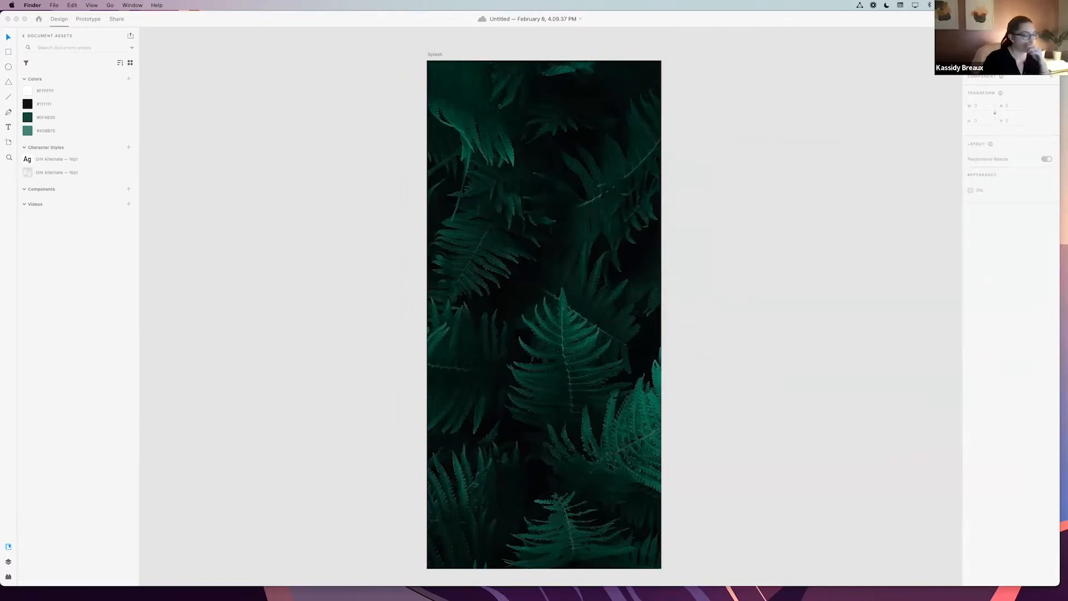
- Back in Adobe XD, draw a rectangle about 225 × 82 on the Splash artboard, slightly above its middle and near its left edge
click(725, 241)
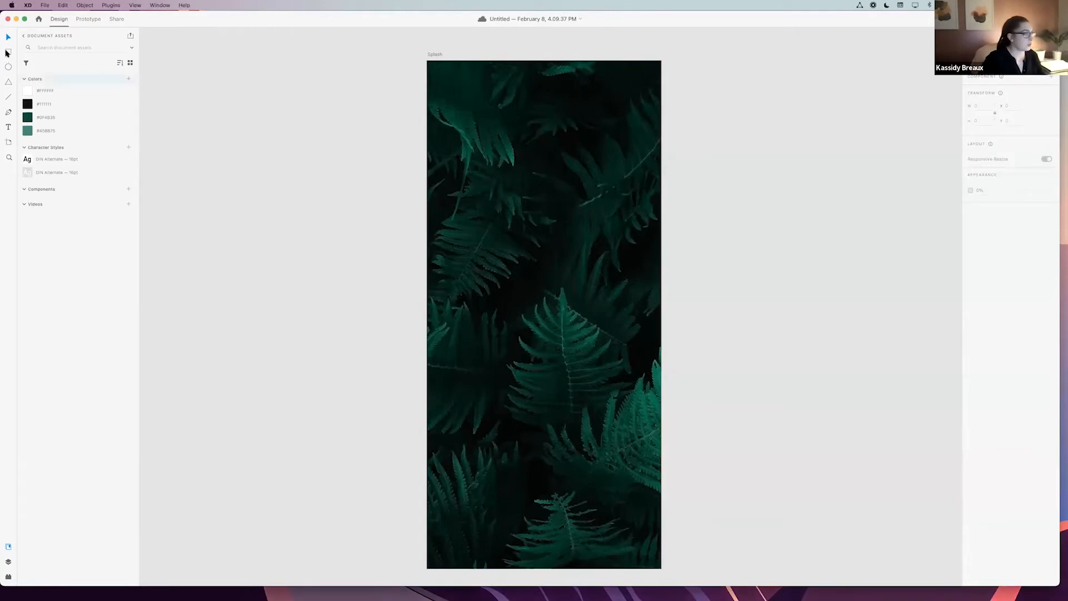
click(7, 52)
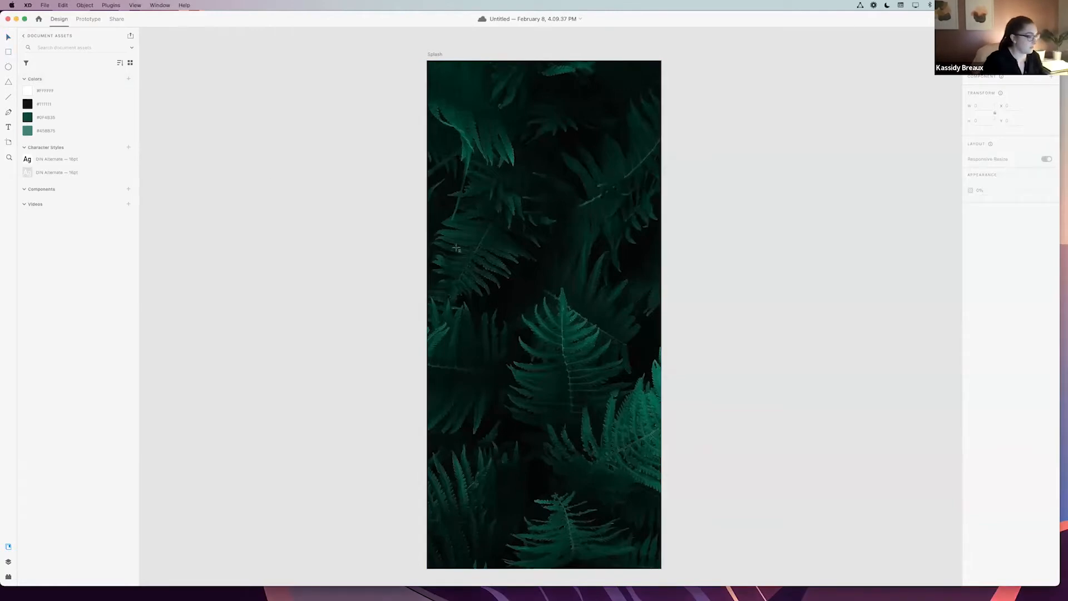
drag(446, 237, 588, 289)
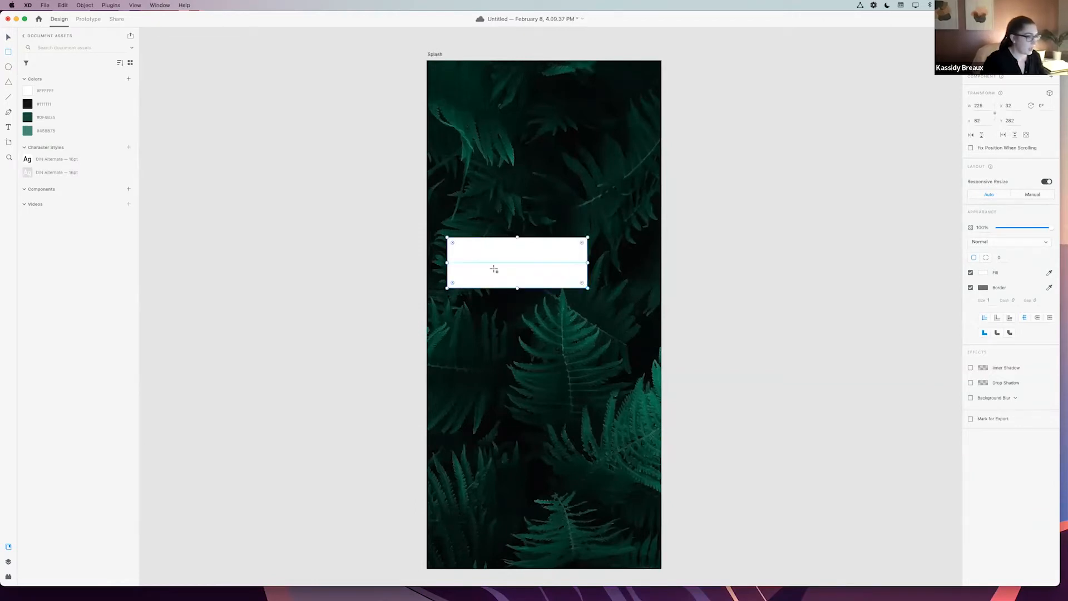
- Set the new rectangle's width to 240 and height to 86, and return to the Select tool
click(982, 105)
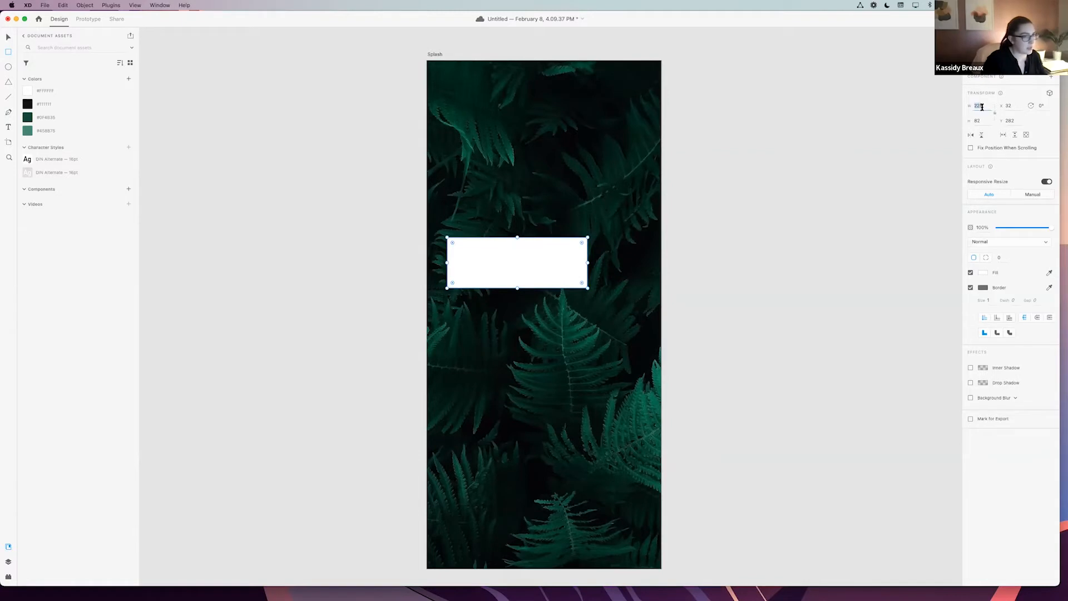
text(24)
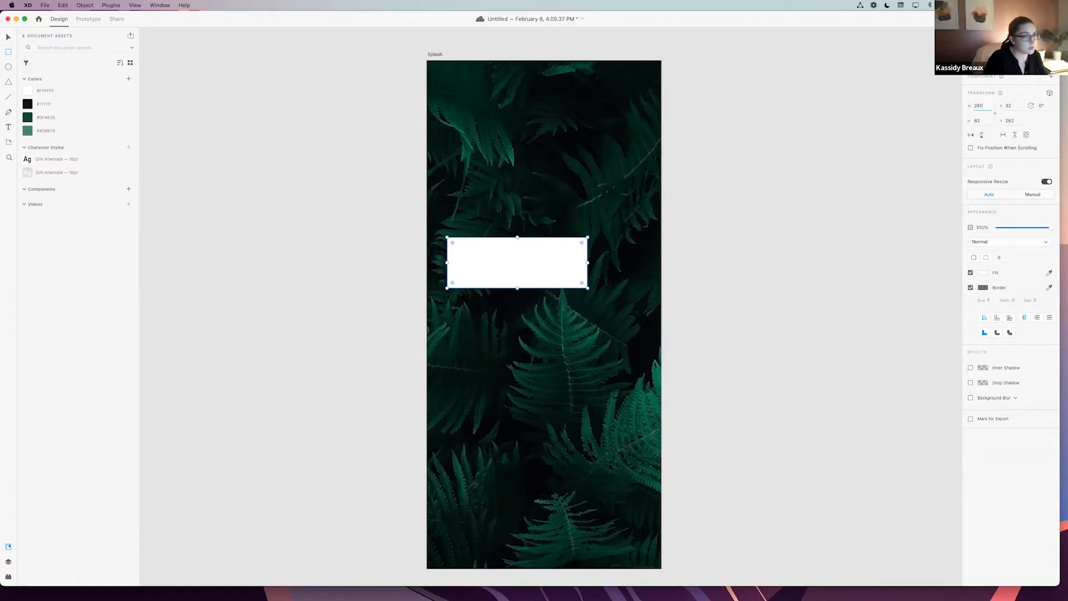
text(0)
key(Return)
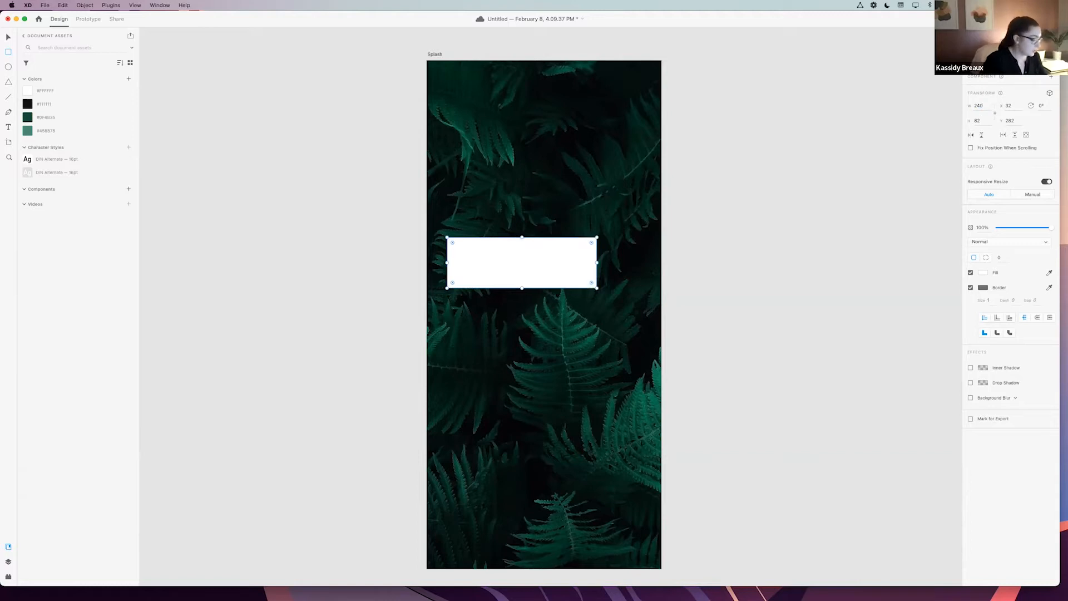
click(988, 119)
text(86)
key(Return)
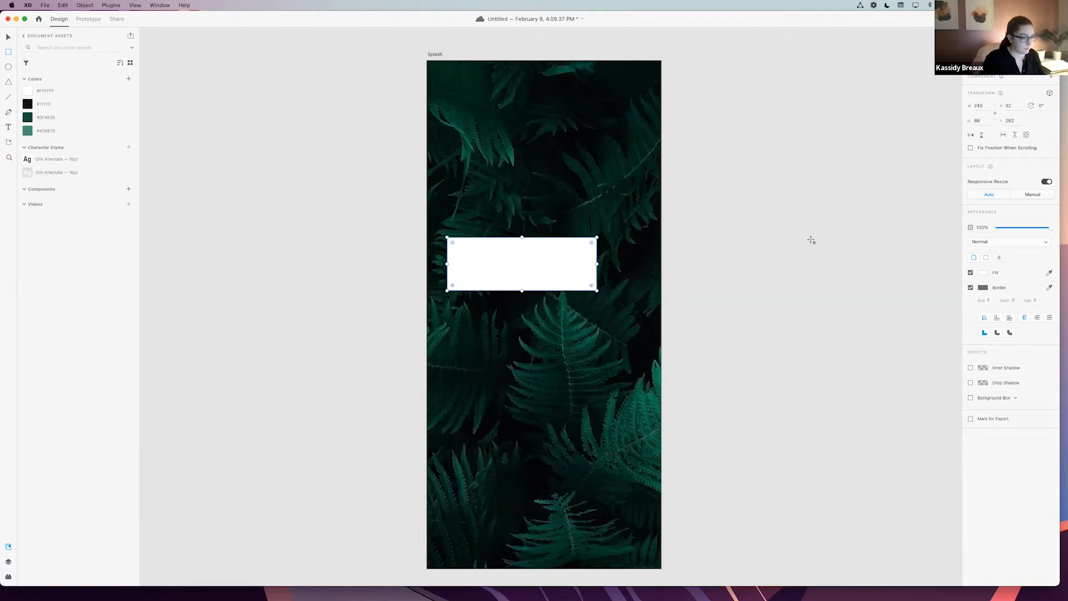
key(v)
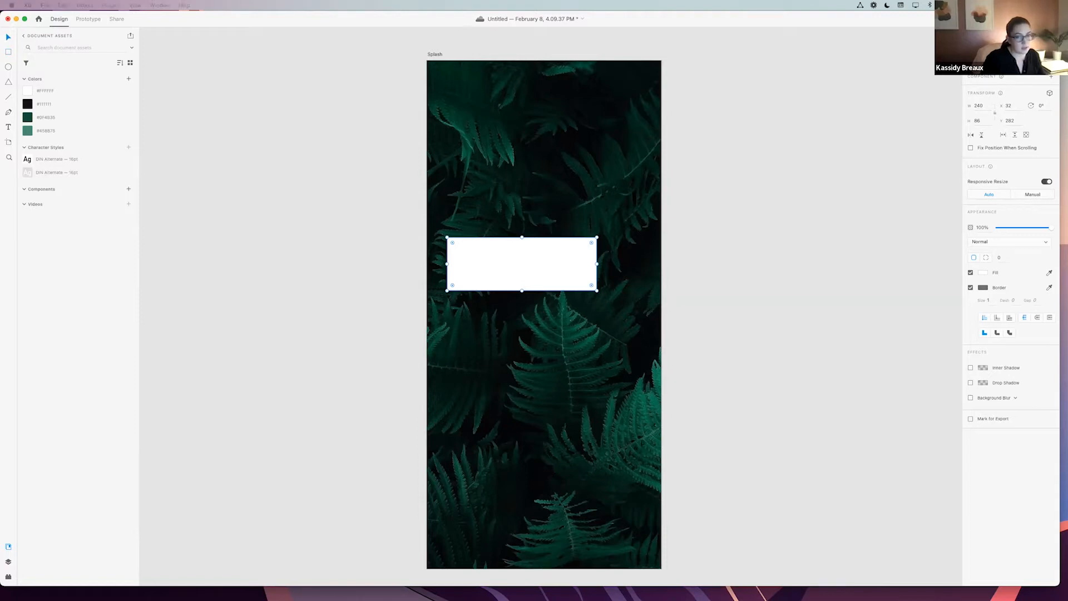
- Fill the 240 × 86 rectangle with Logo_White.png from the Finder Logos folder and move the Finder window aside
key(super+shift+i)
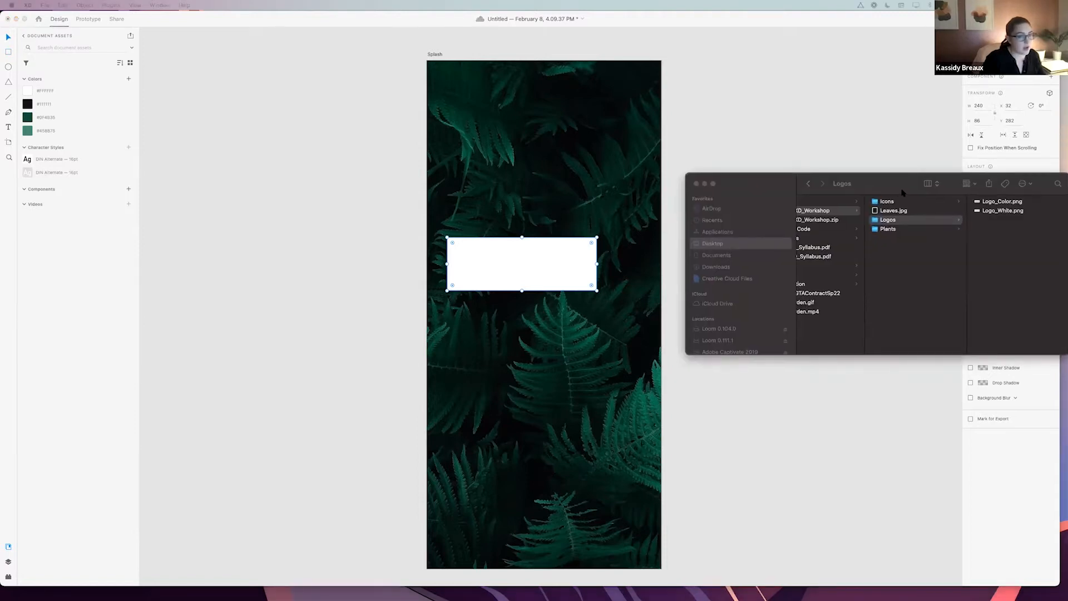
click(1002, 210)
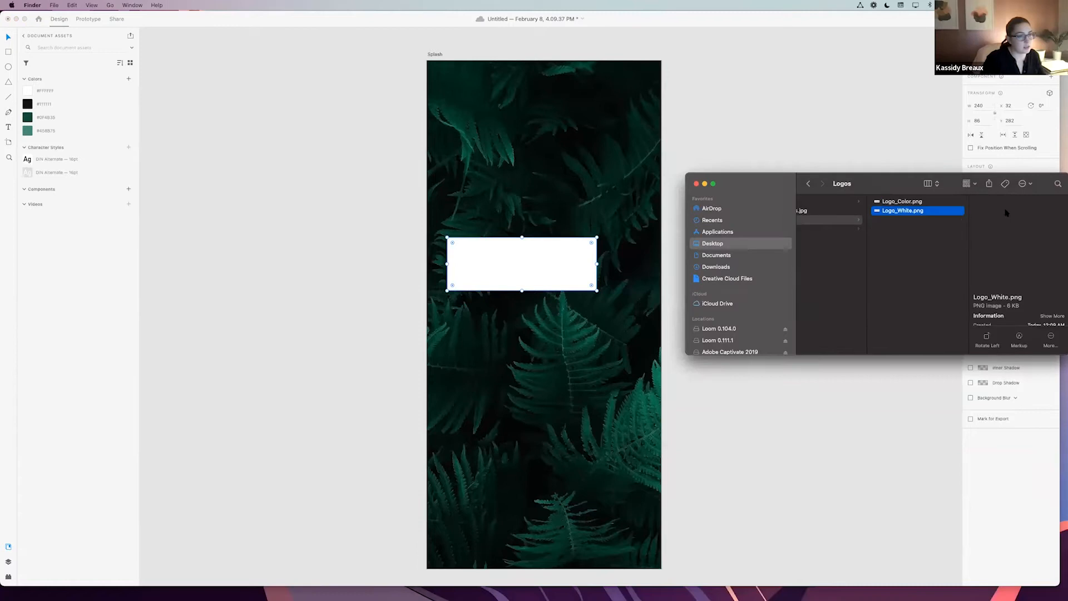
drag(924, 215, 549, 262)
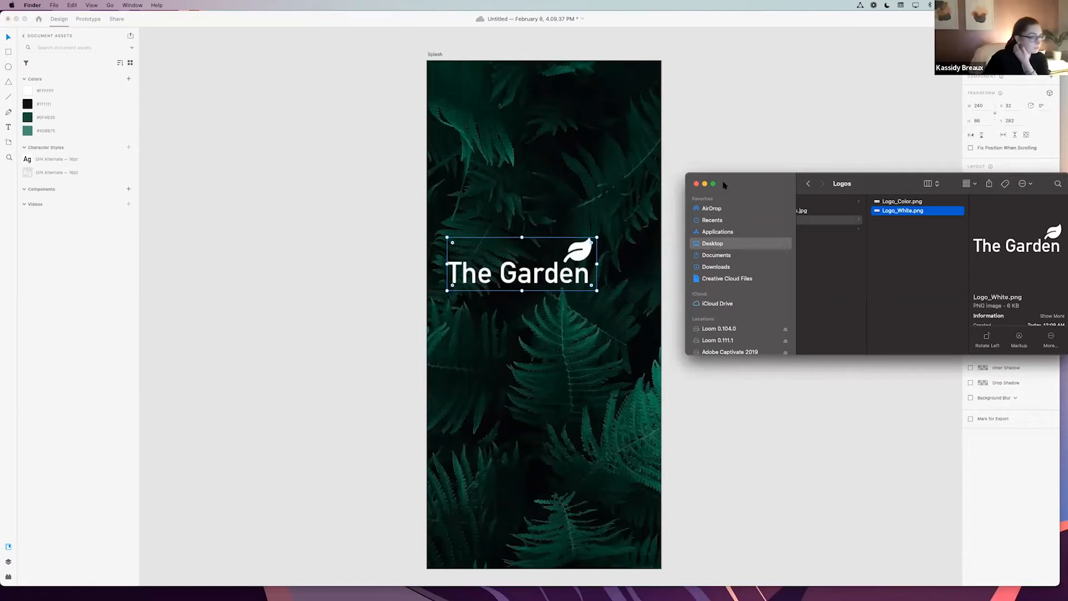
drag(723, 185, 1067, 184)
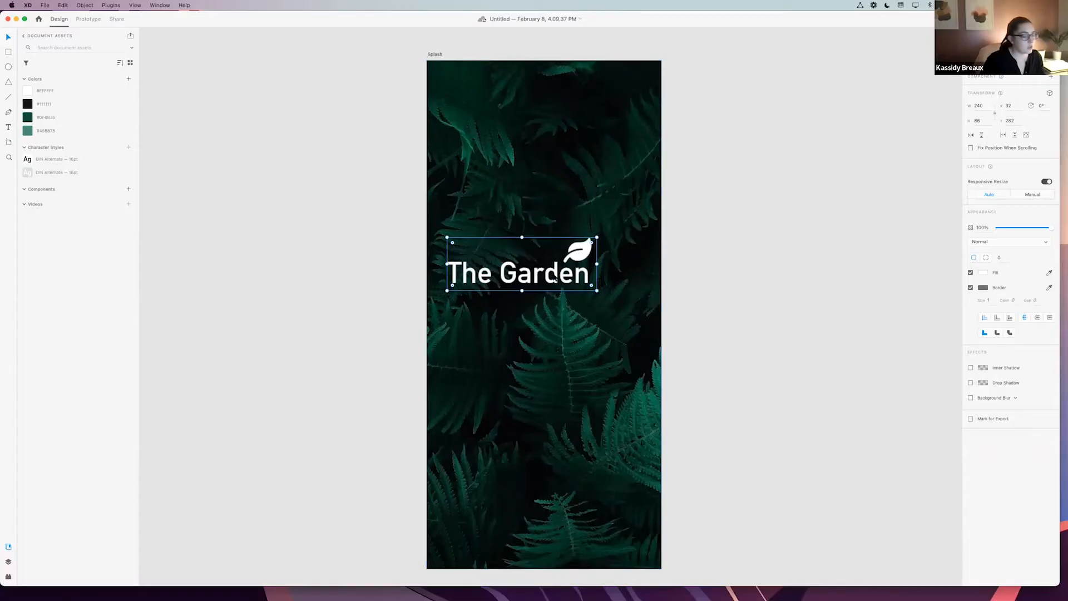
mouse_move(591, 286)
mouse_down()
mouse_move(564, 279)
mouse_move(594, 289)
mouse_up()
key(super+z)
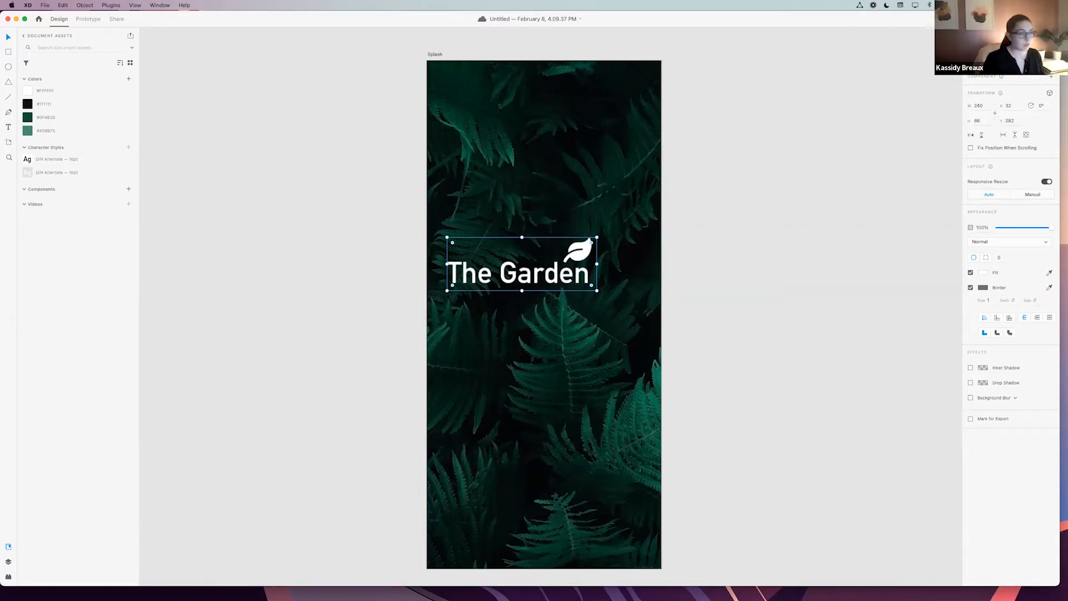
click(842, 258)
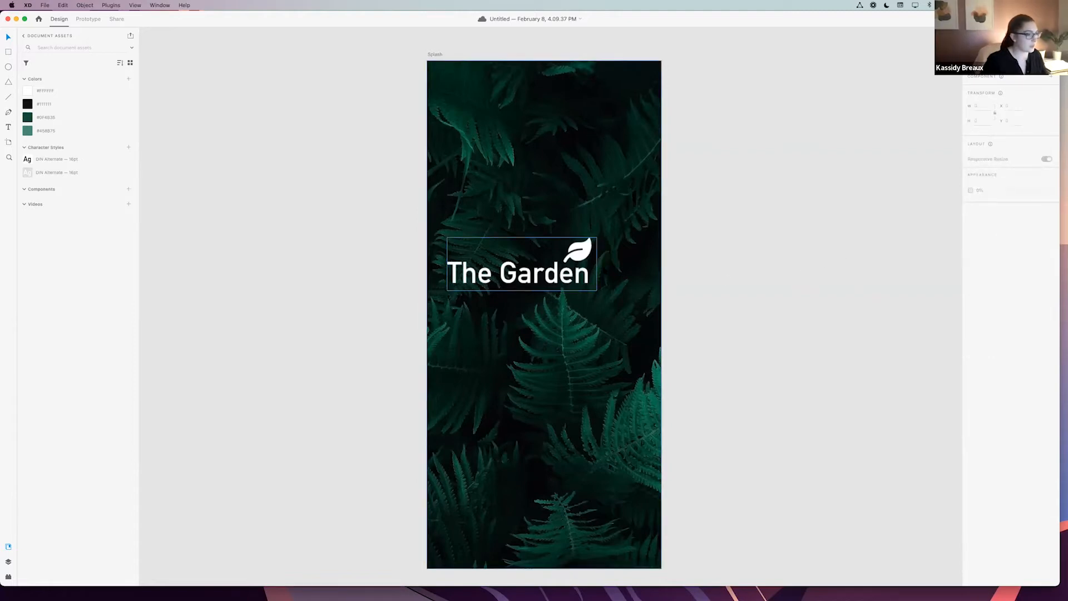
- Remove the border from the logo rectangle and deselect it
click(522, 264)
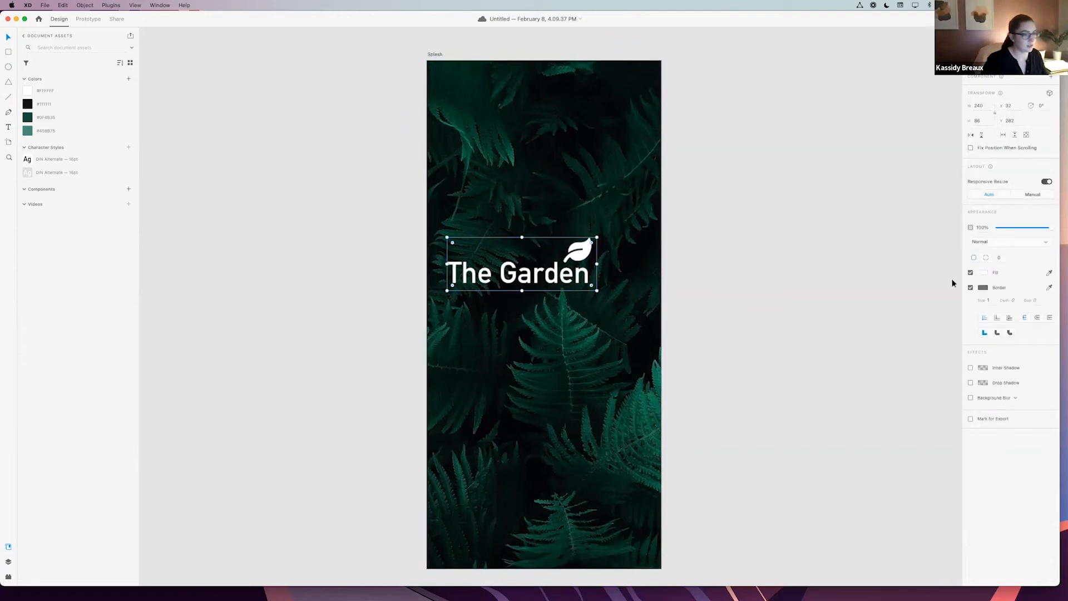
click(971, 288)
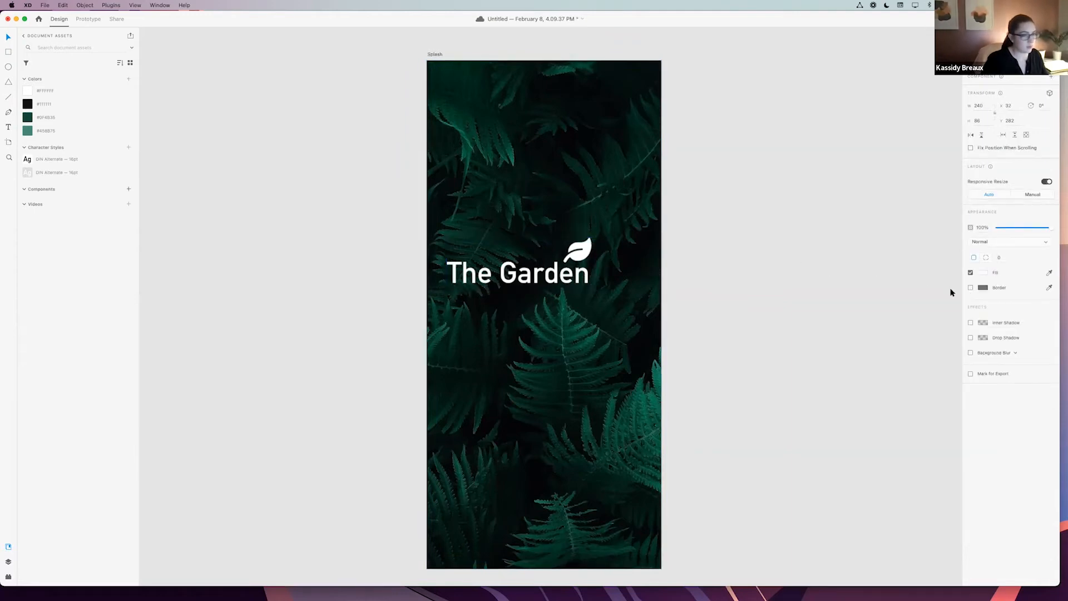
click(796, 284)
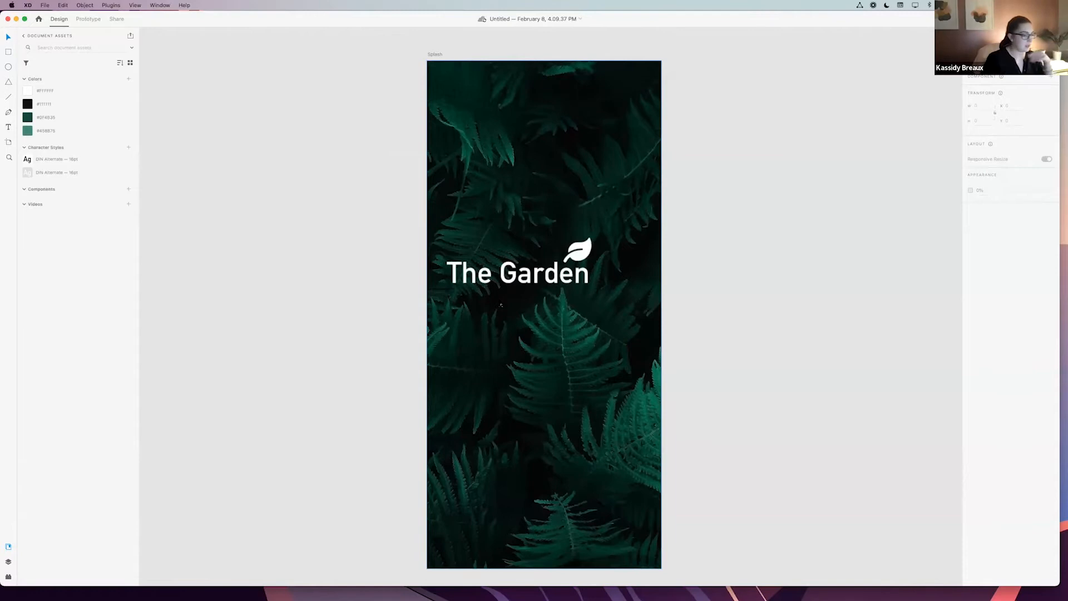
- Add a text box as wide as the logo directly beneath it, reading "Take care of your plants at home"
click(12, 126)
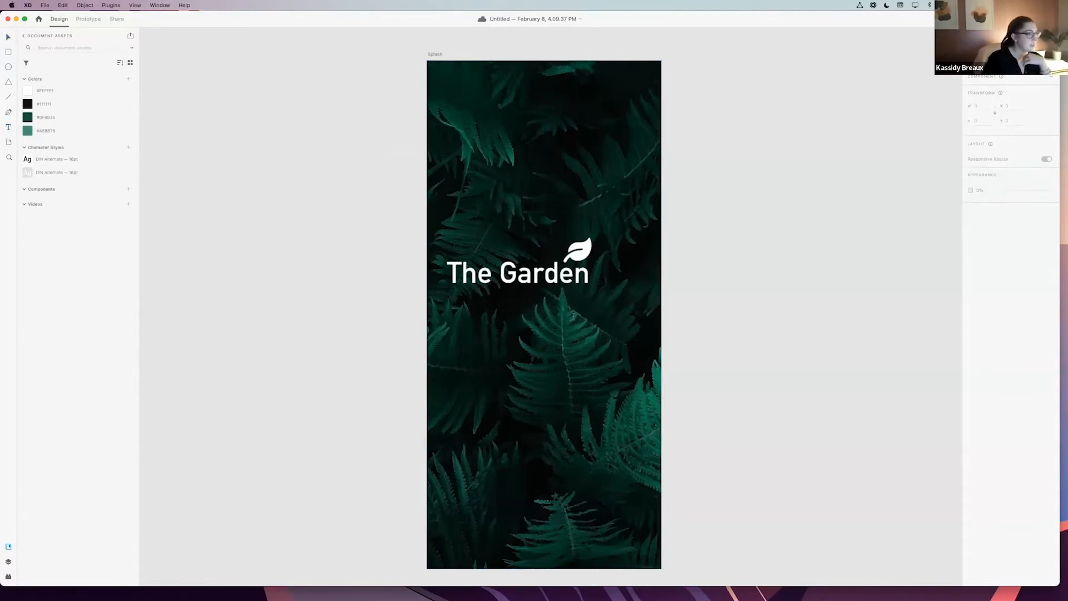
drag(446, 296, 597, 319)
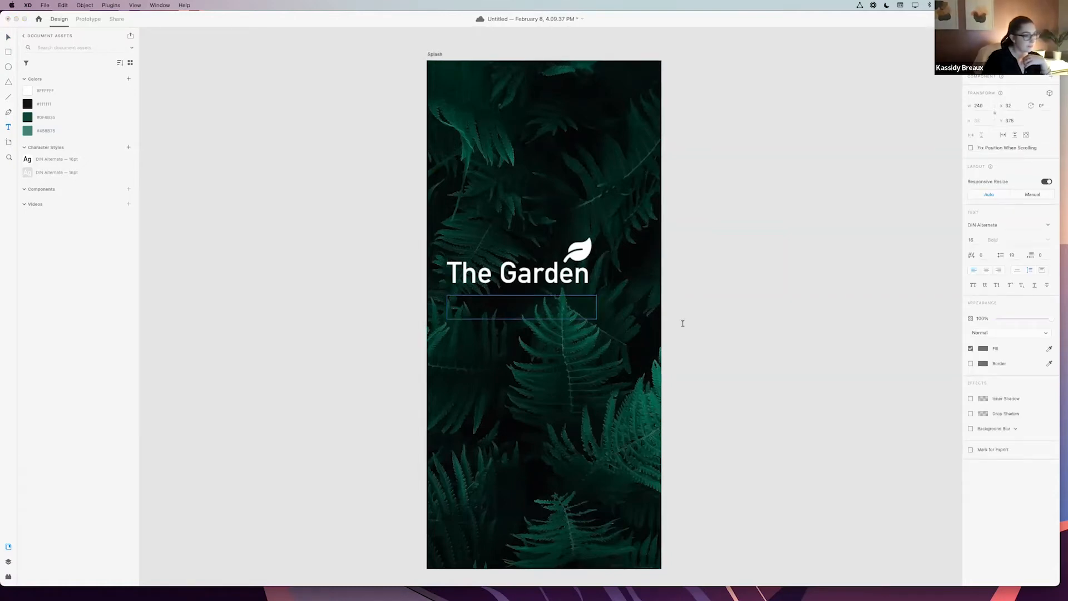
text(Ta)
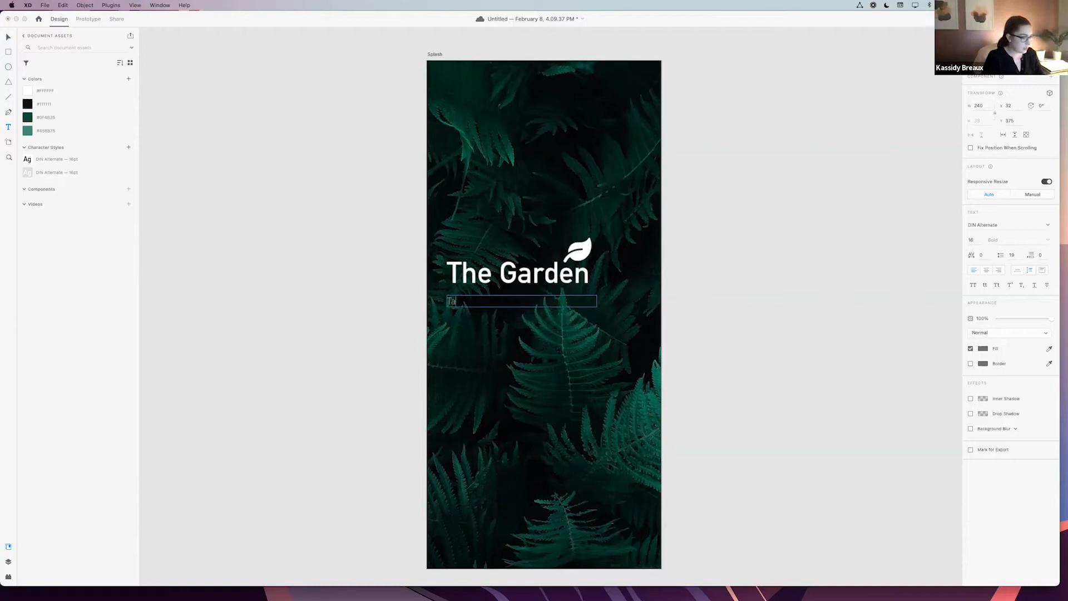
text(ke care of yo)
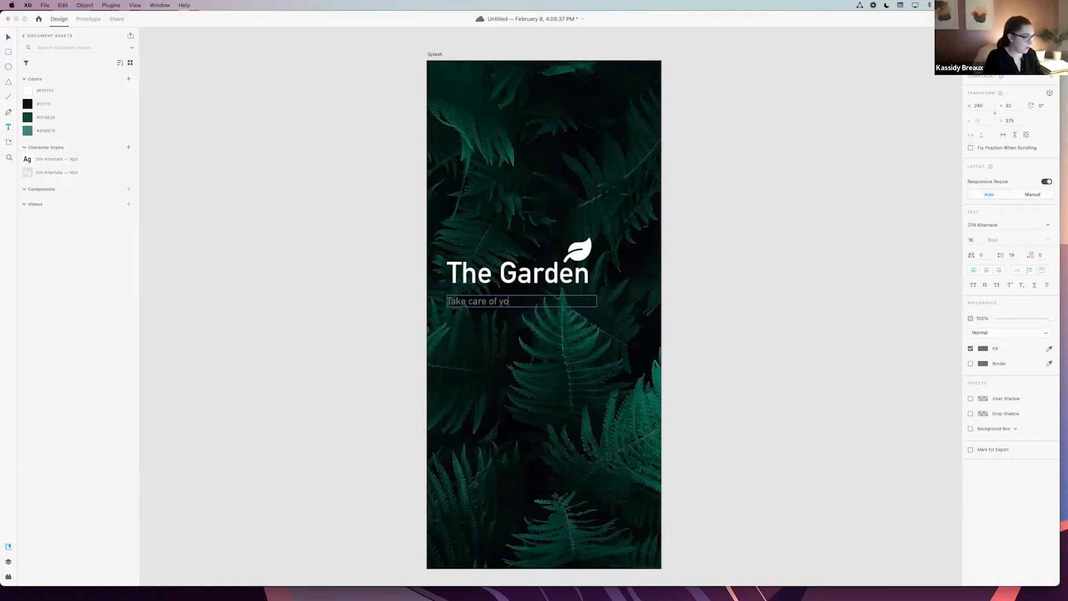
text(ur plants a)
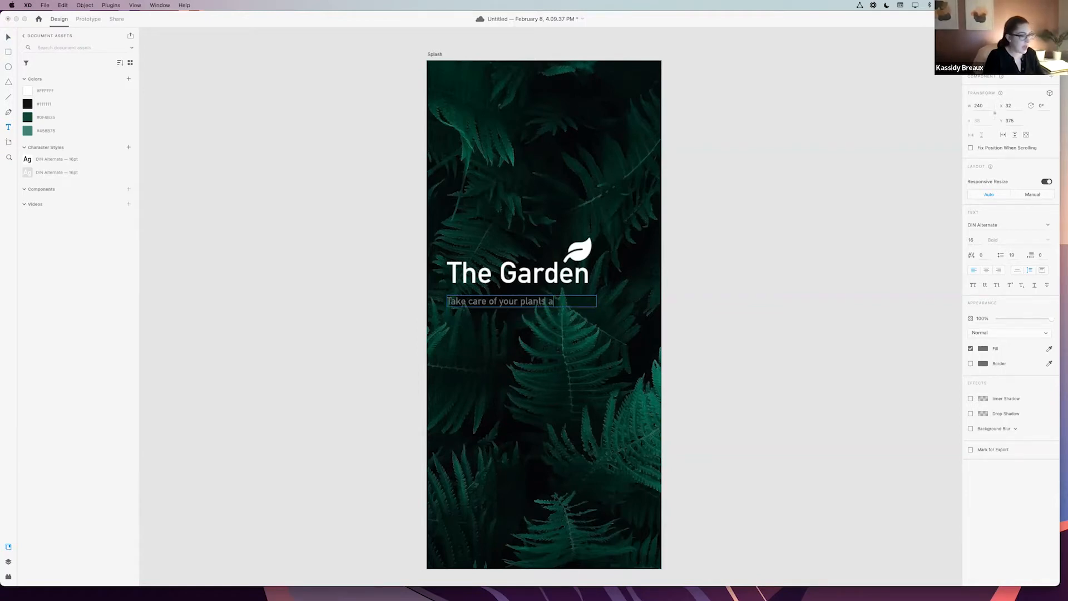
text(t home)
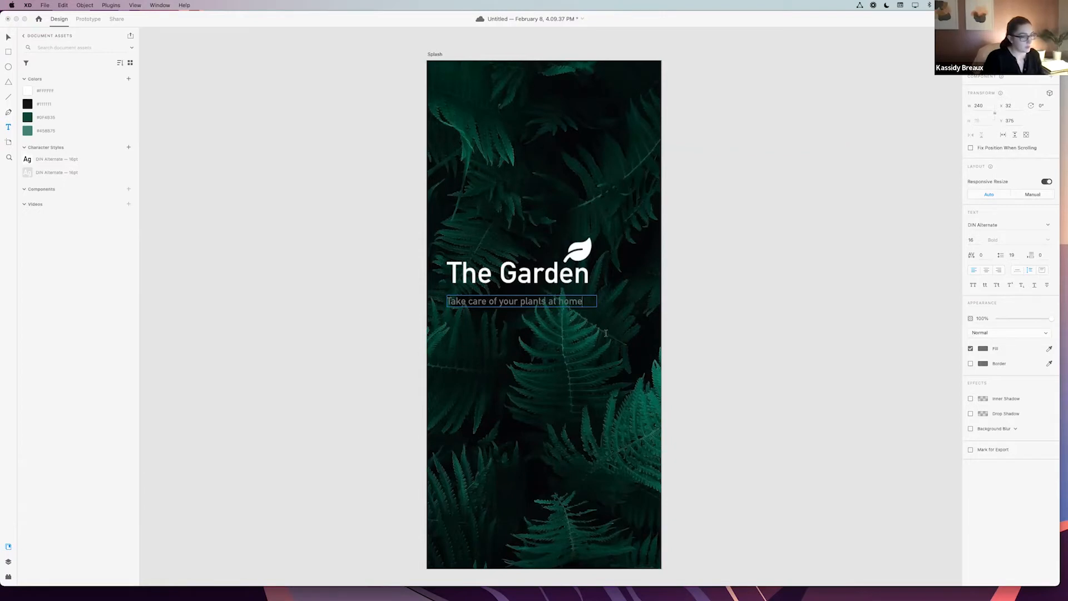
- Apply the saved white DIN Alternate 16pt character style to the tagline text
triple_click(556, 304)
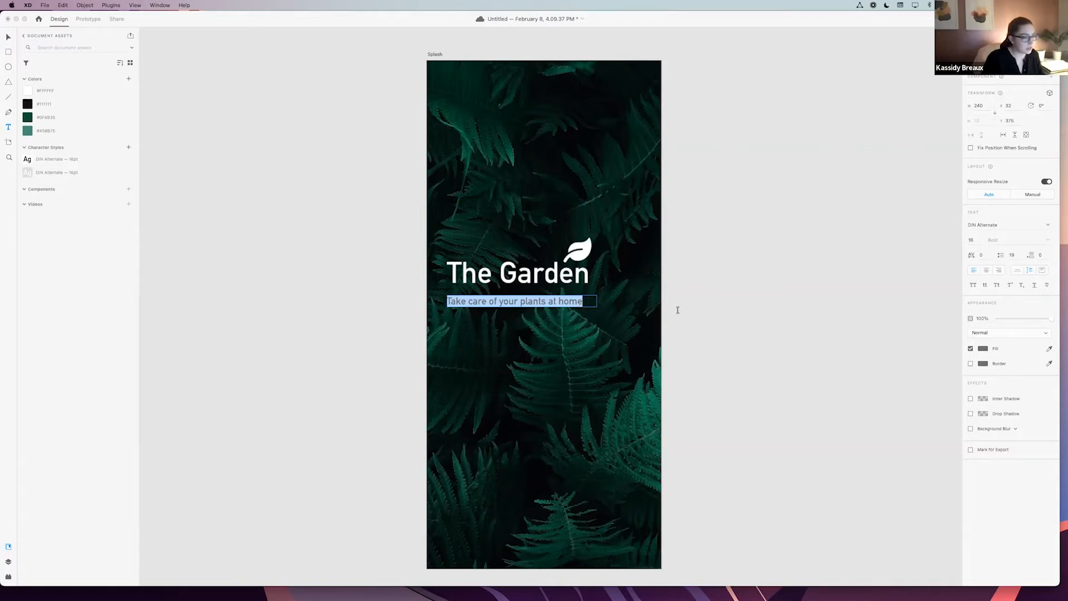
key(Escape)
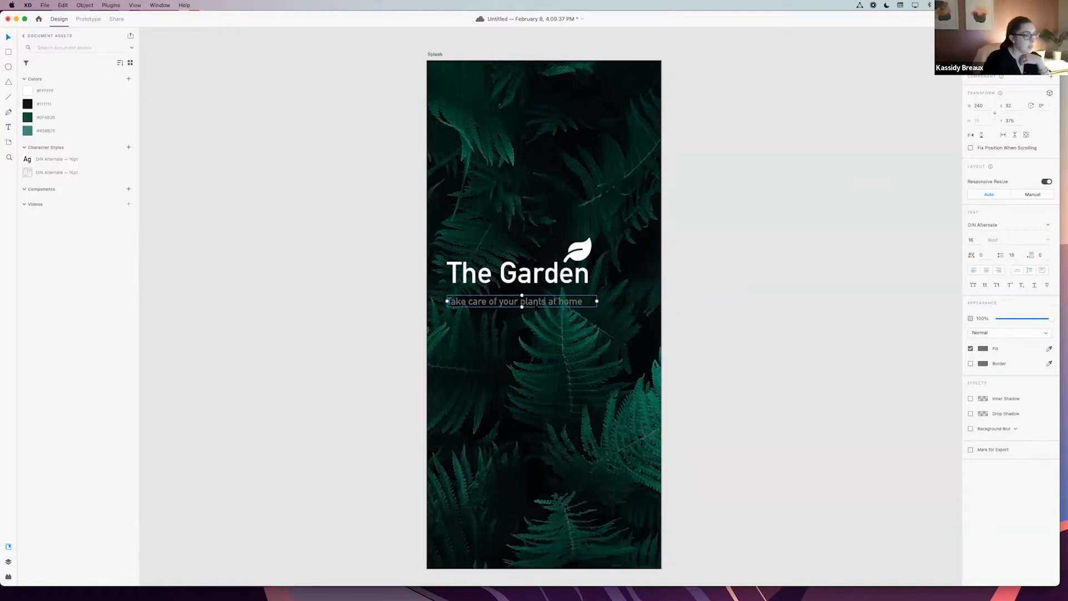
click(60, 174)
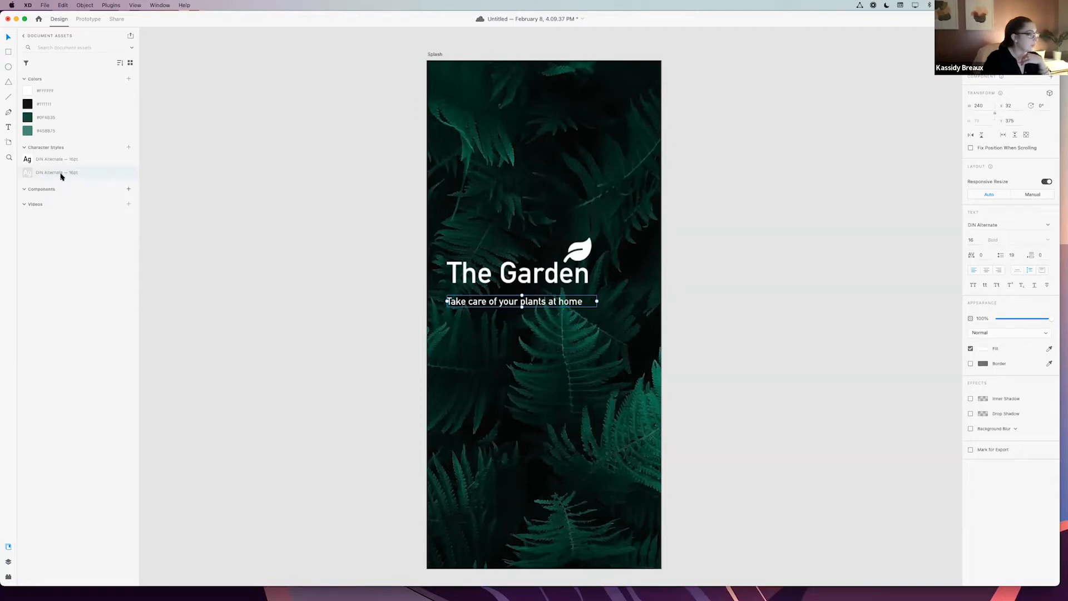
- Shift the tagline slightly to the right beneath the logo and deselect it
click(720, 314)
click(519, 301)
key(shift+Right)
drag(520, 300, 551, 300)
click(736, 310)
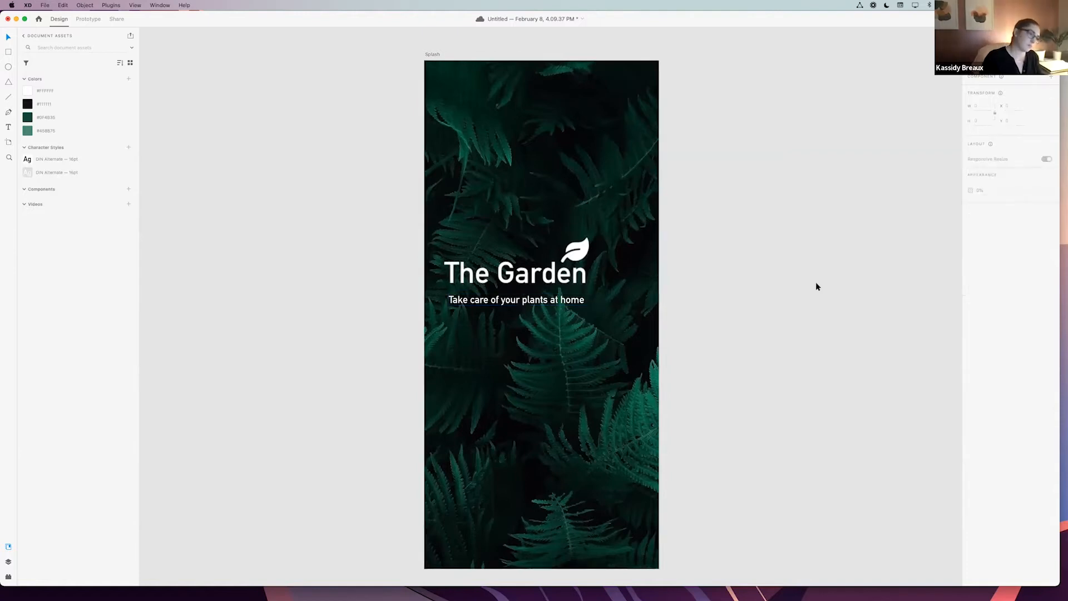
- Save the document with the logo and tagline on the Splash artboard
scroll(817, 286, down, 1)
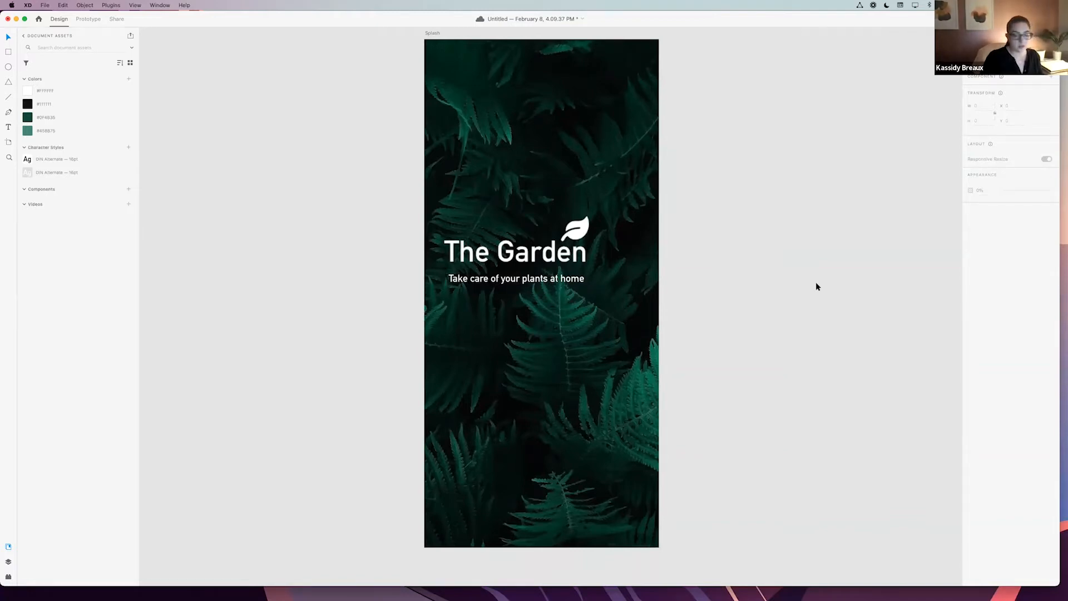
scroll(817, 287, down, 2)
scroll(817, 286, up, 3)
scroll(817, 287, down, 1)
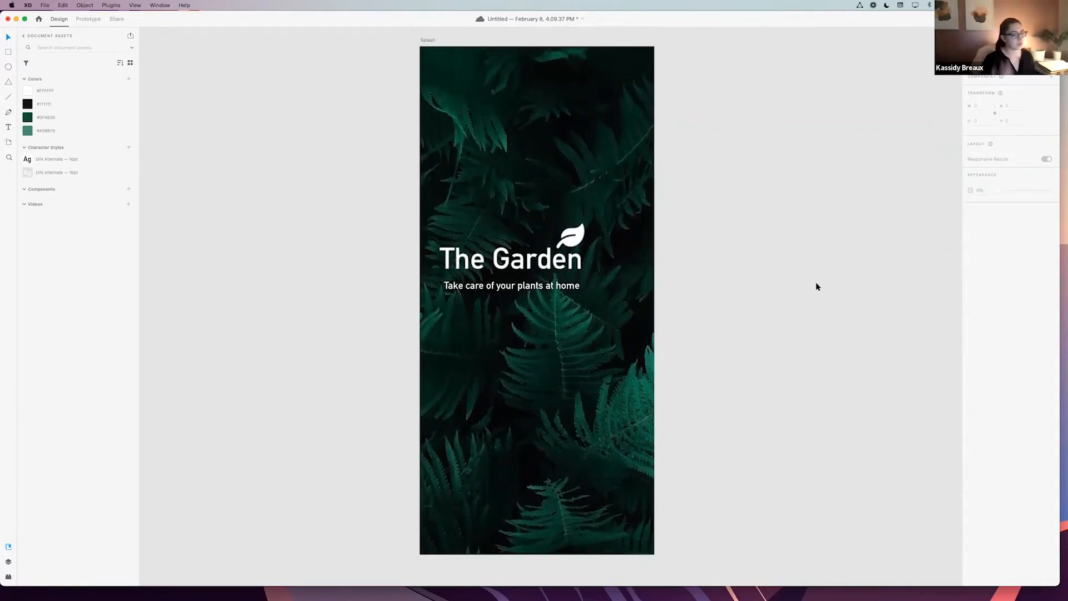
key(super+s)
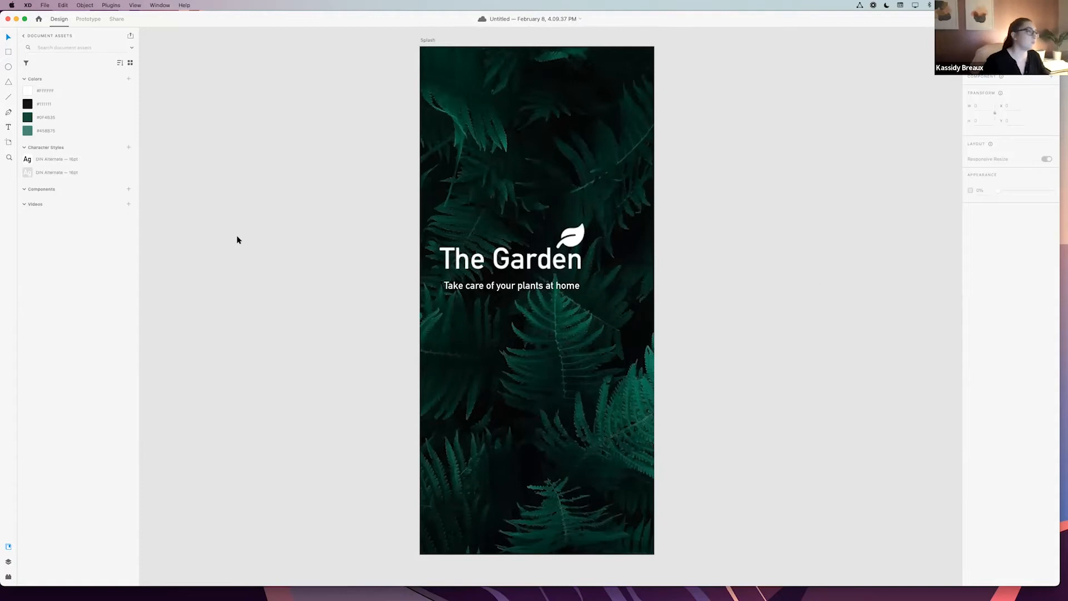
- Draw a rectangle about 247 × 53 beneath the tagline, aligned with the logo's left edge
click(8, 53)
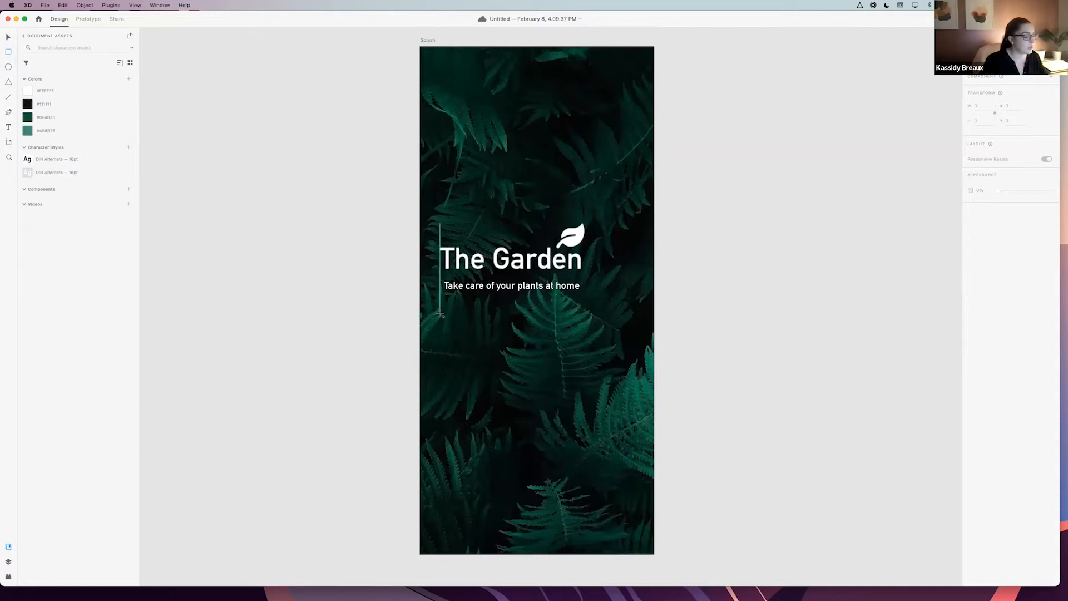
mouse_move(440, 314)
mouse_down()
mouse_move(620, 348)
mouse_move(594, 347)
mouse_up()
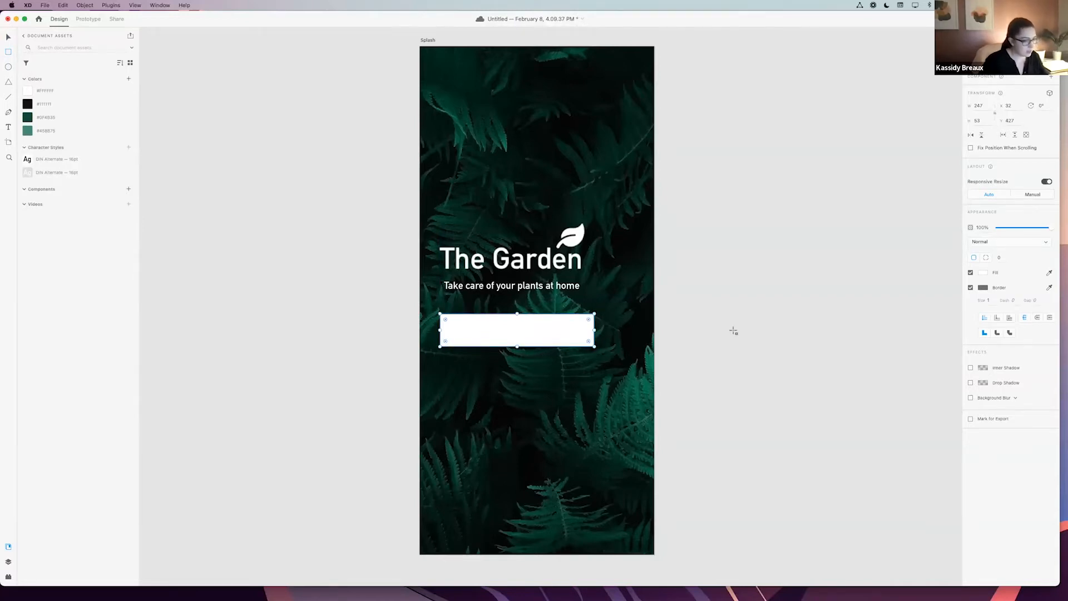
- Resize the white rectangle beneath the tagline to a width of 297 and a height of 44
click(978, 121)
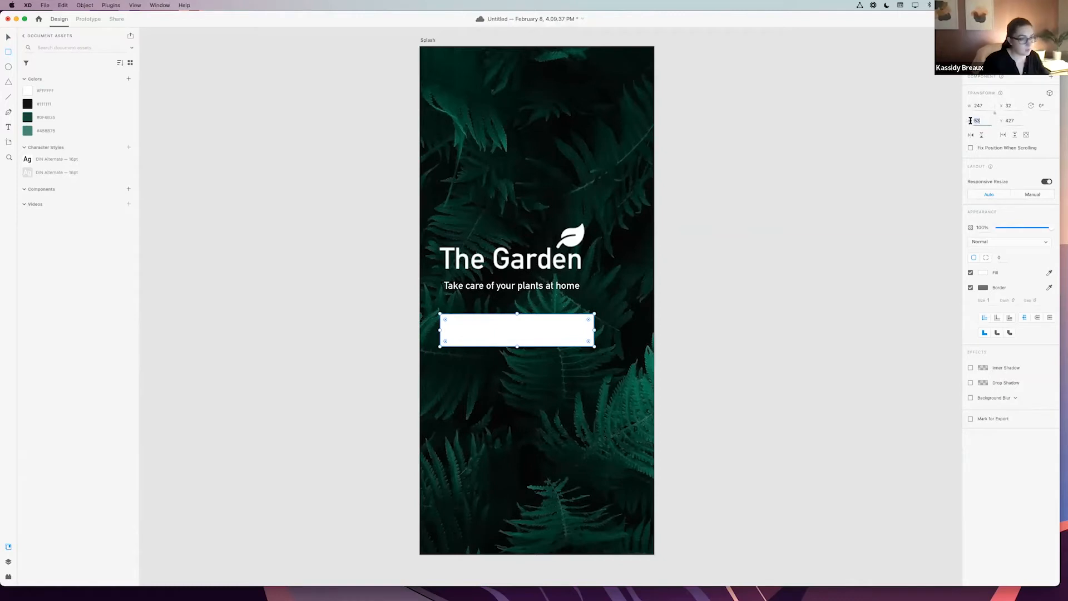
text(44)
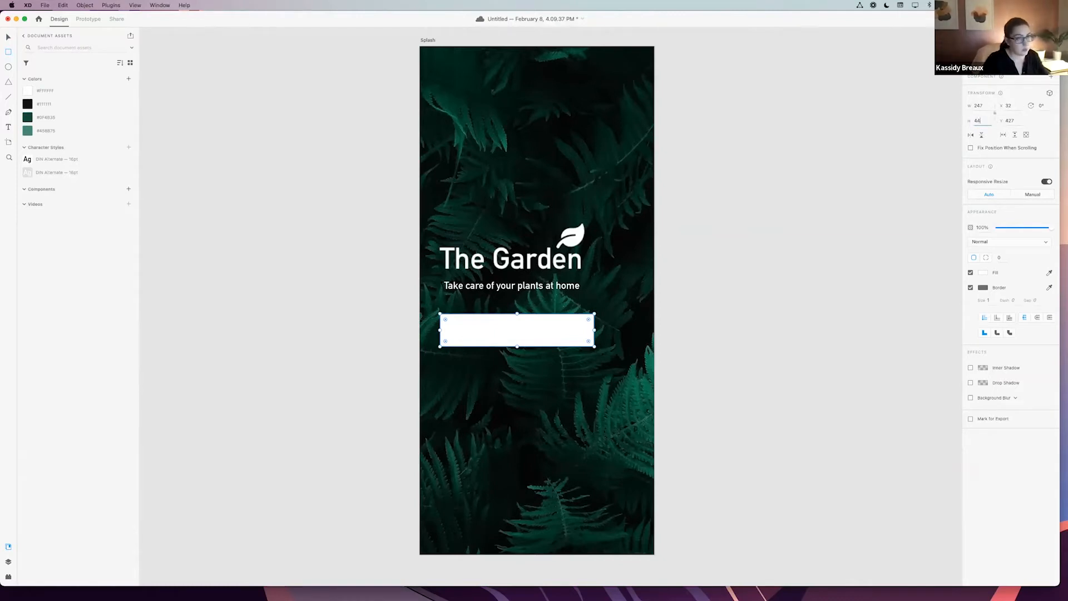
key(Return)
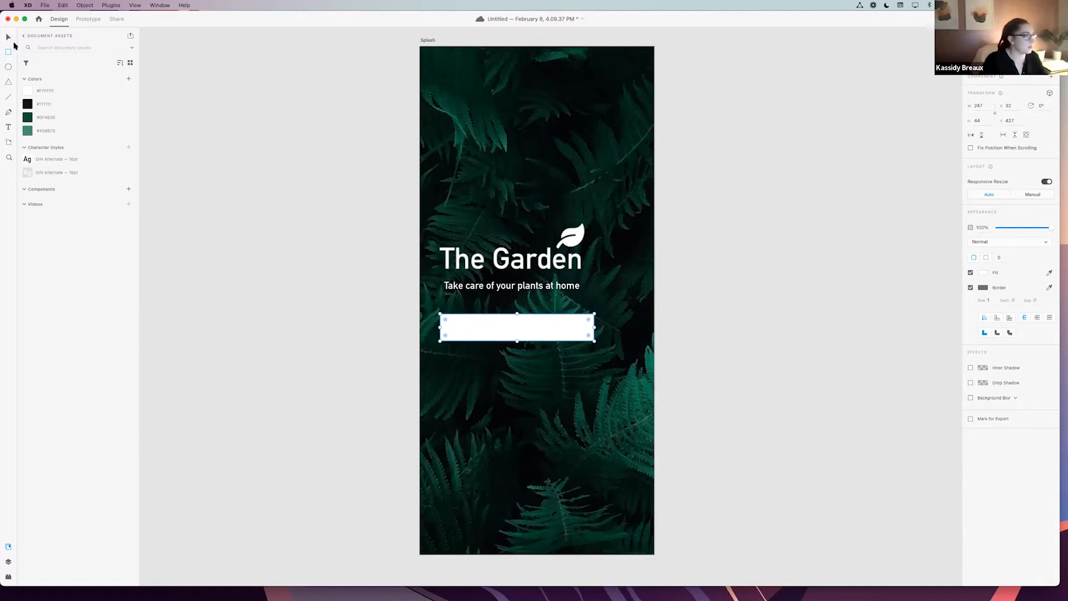
click(8, 38)
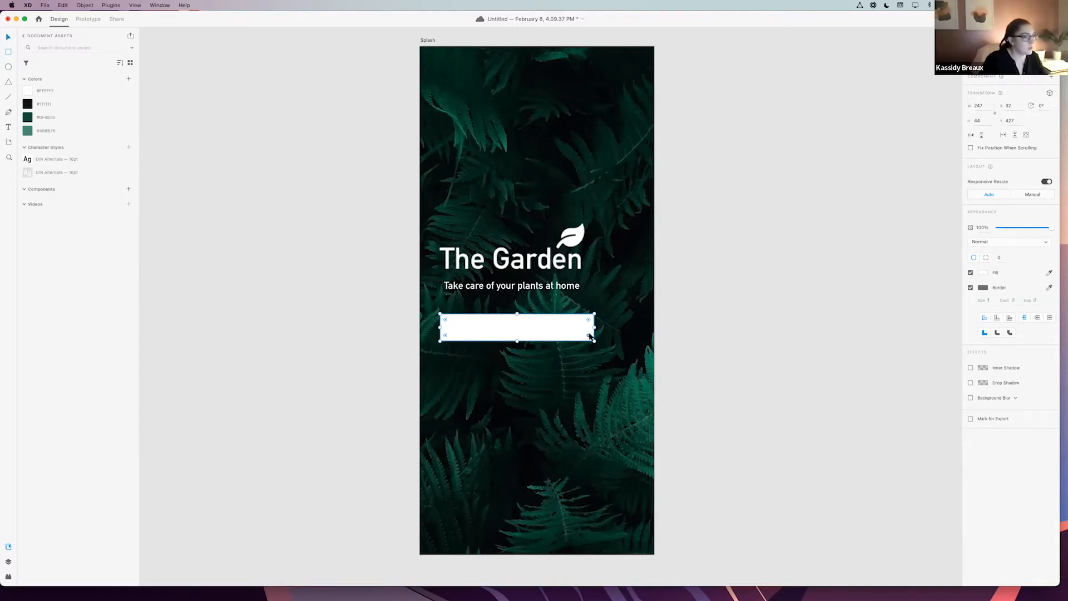
drag(594, 328, 632, 330)
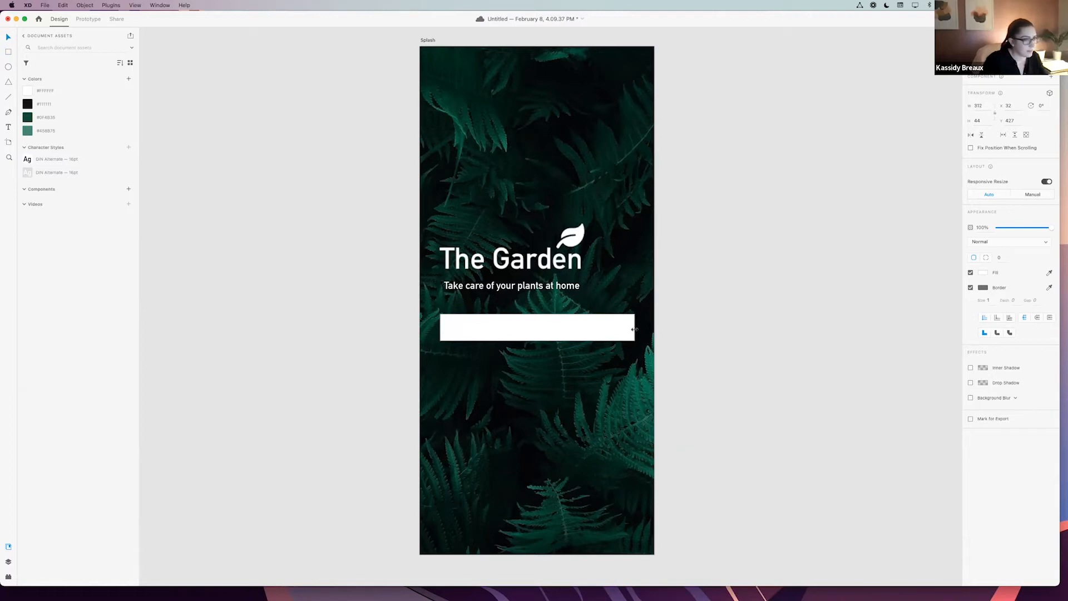
drag(633, 330, 634, 329)
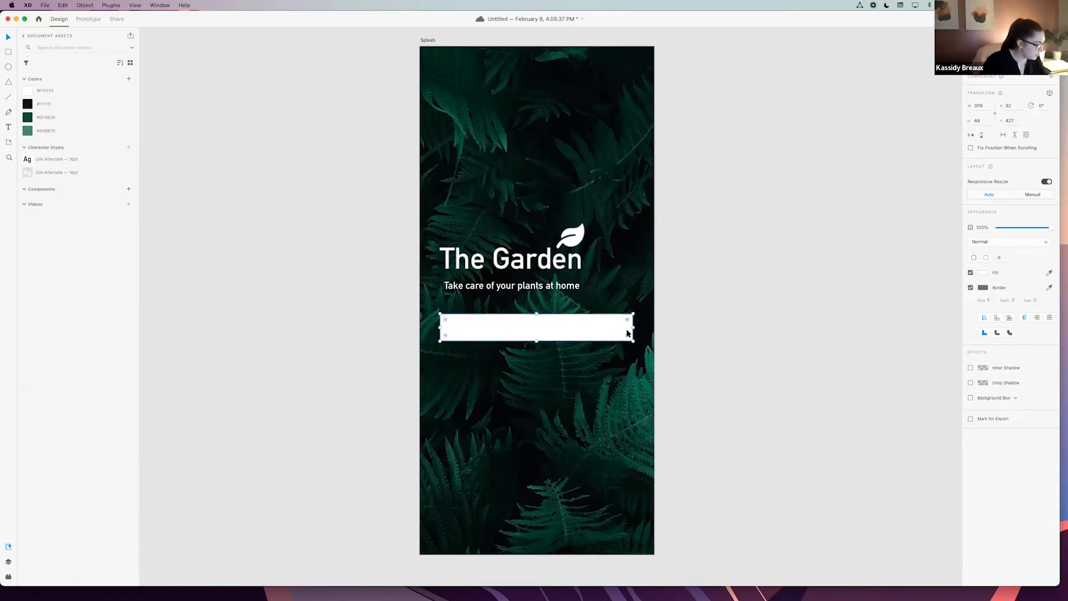
click(979, 106)
text(297)
key(Return)
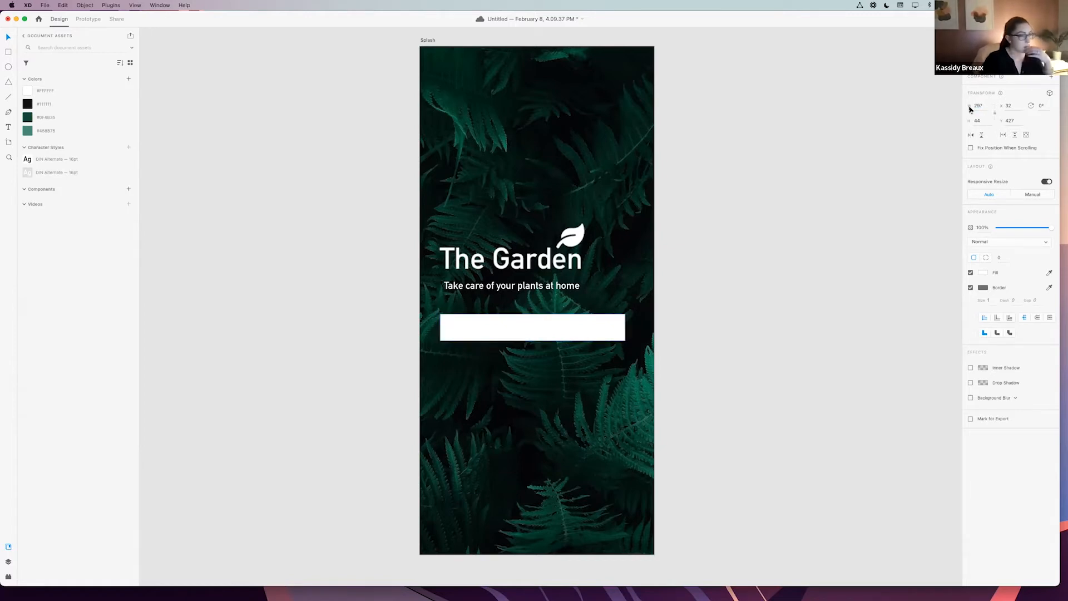
- Try centring the rectangle horizontally on the artboard, and move it back in line with the logo's left edge
scroll(740, 312, up, 1)
drag(582, 325, 585, 325)
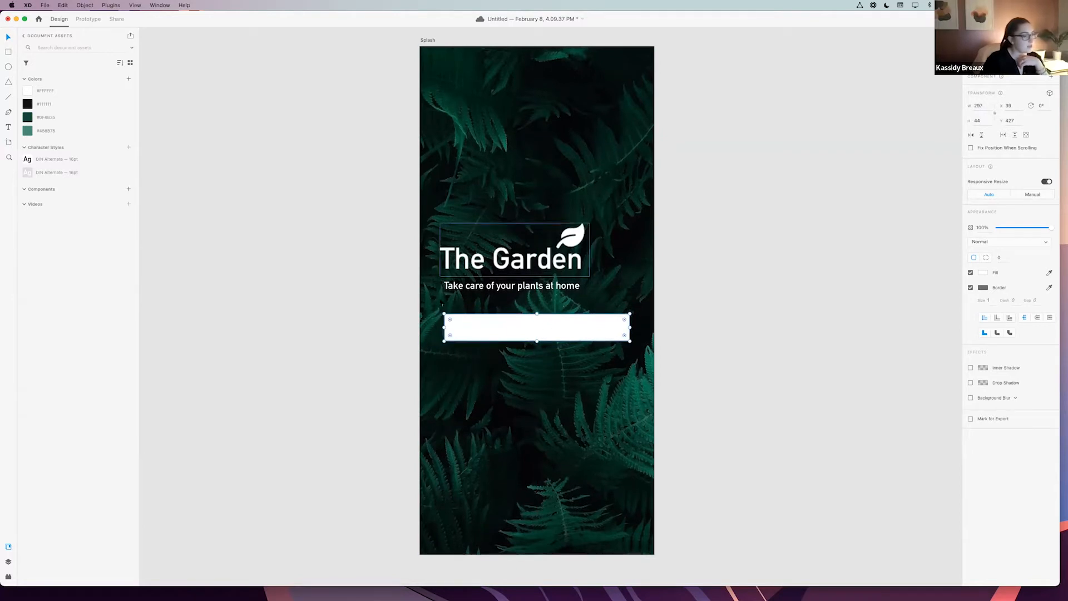
drag(574, 330, 571, 331)
click(766, 336)
scroll(766, 336, down, 1)
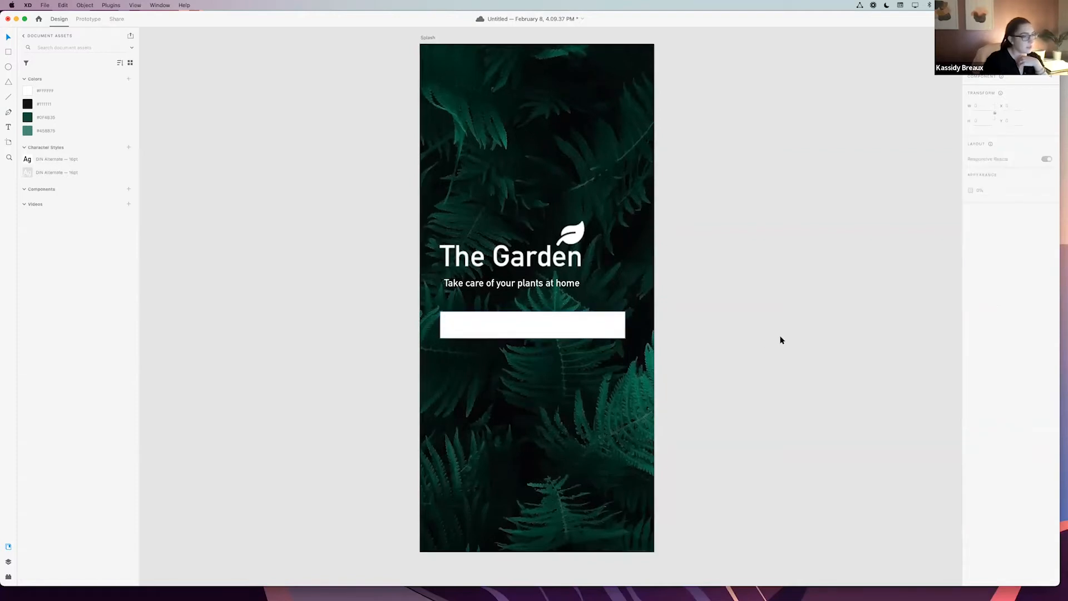
- Round the rectangle's corners fully into a pill shape with a radius of 22 and remove its border
click(602, 333)
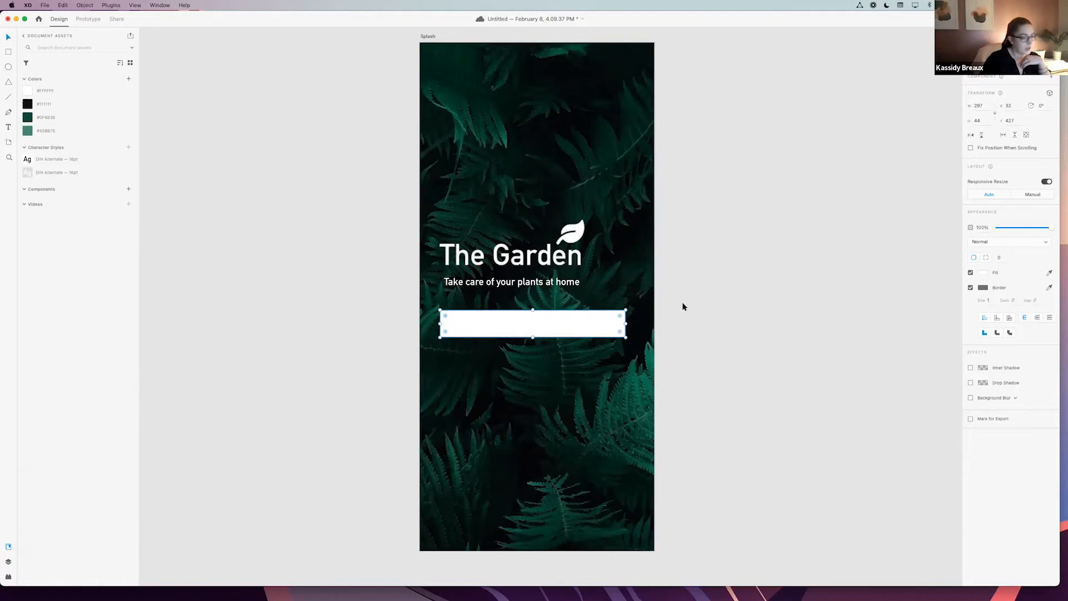
key(super+plus)
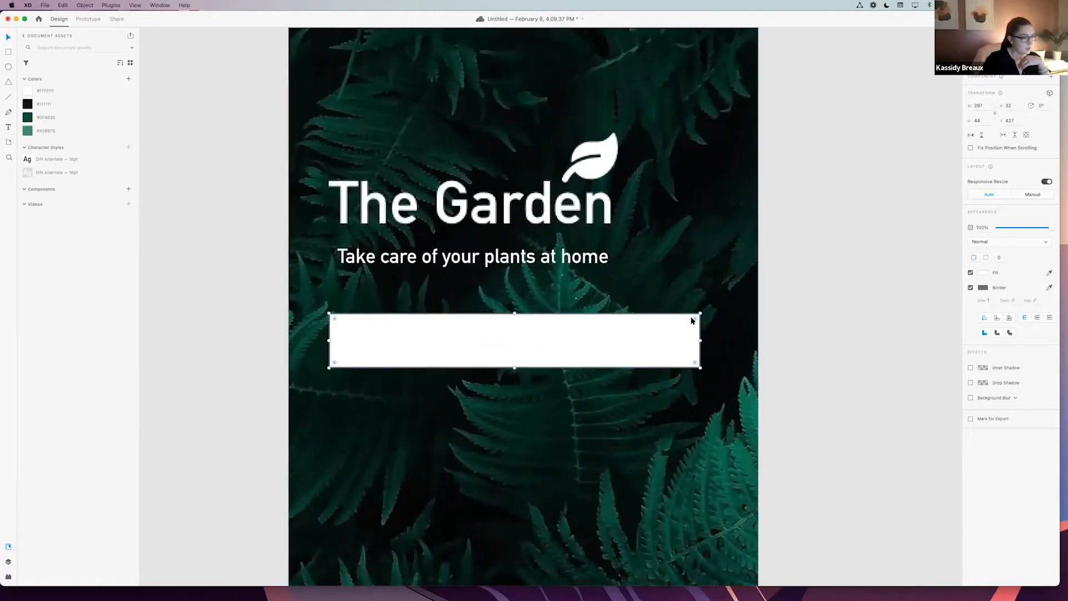
key(super+plus)
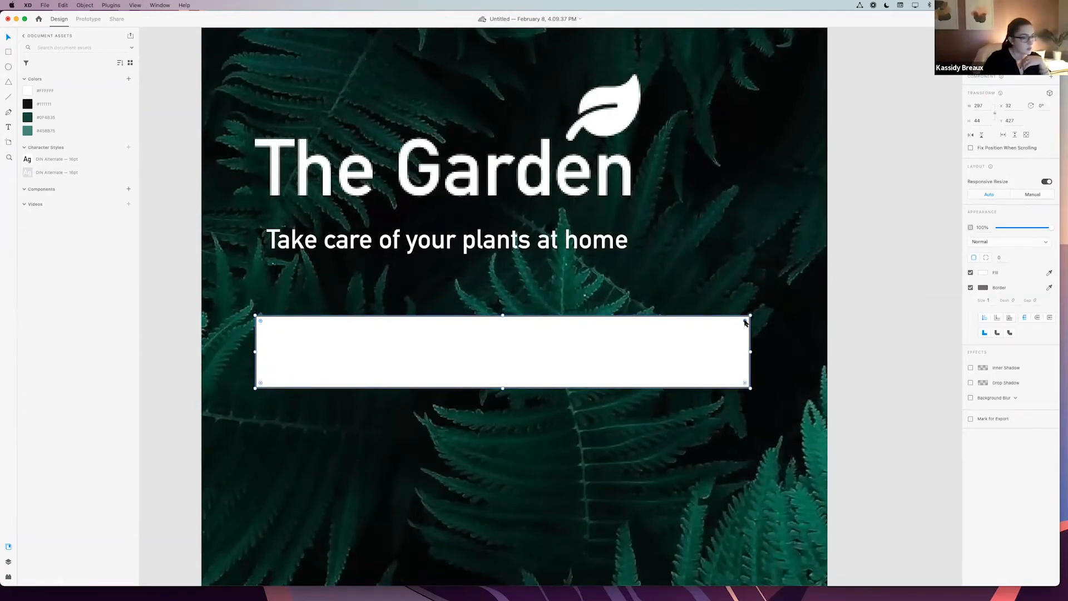
drag(746, 322, 642, 370)
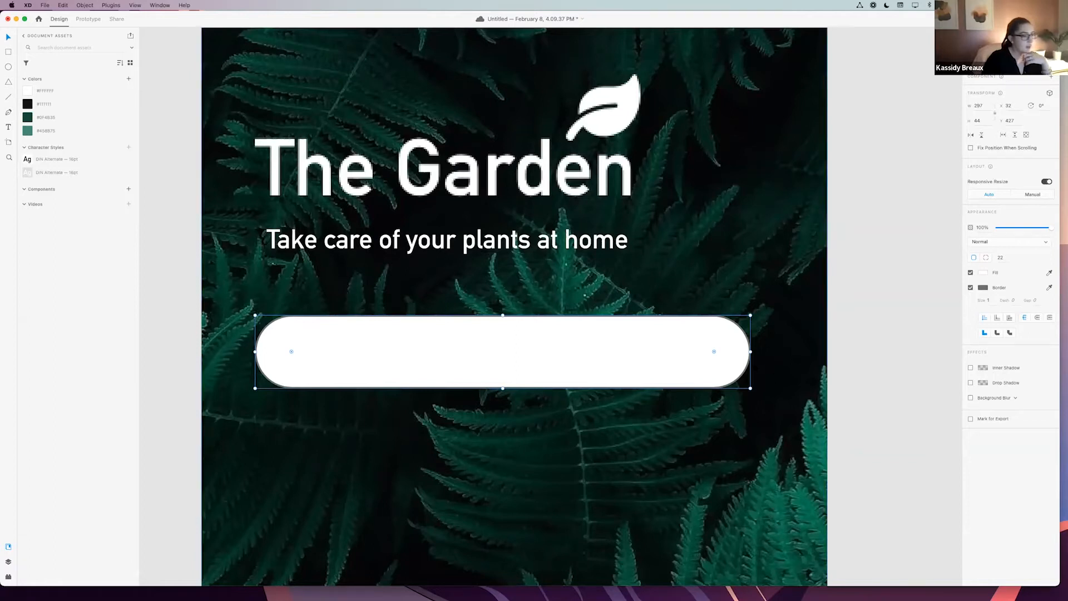
click(972, 288)
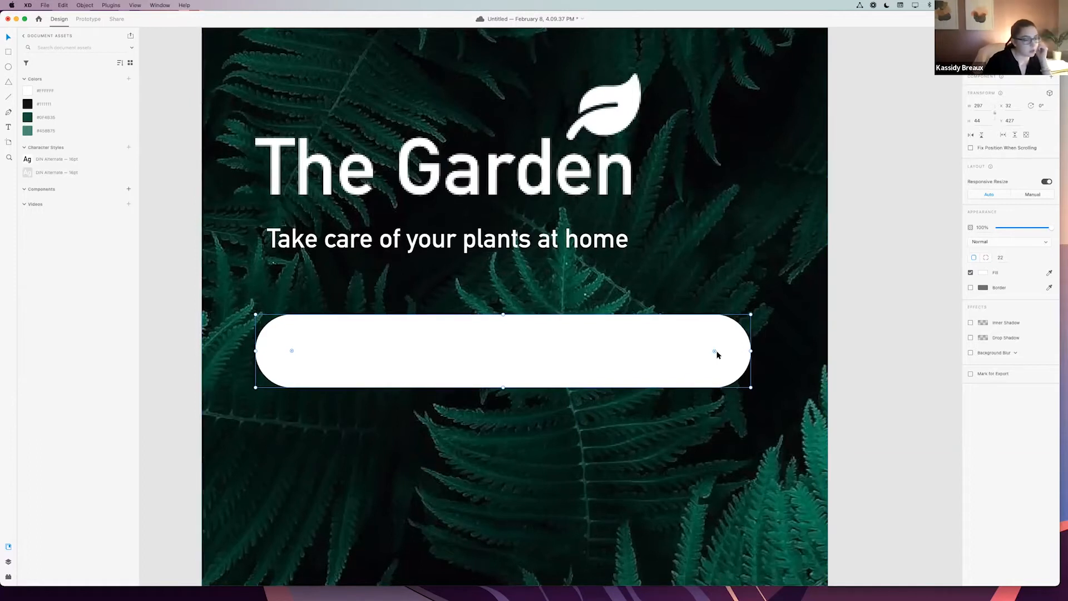
mouse_move(715, 351)
mouse_down()
mouse_move(735, 331)
mouse_move(706, 368)
mouse_move(746, 317)
mouse_move(710, 363)
mouse_up()
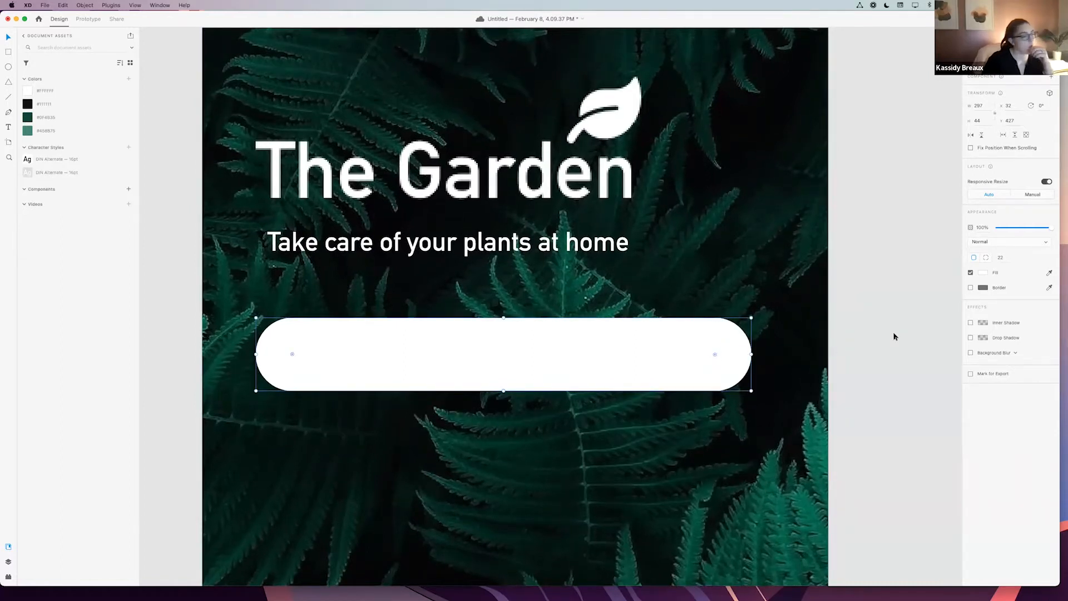
scroll(894, 337, down, 2)
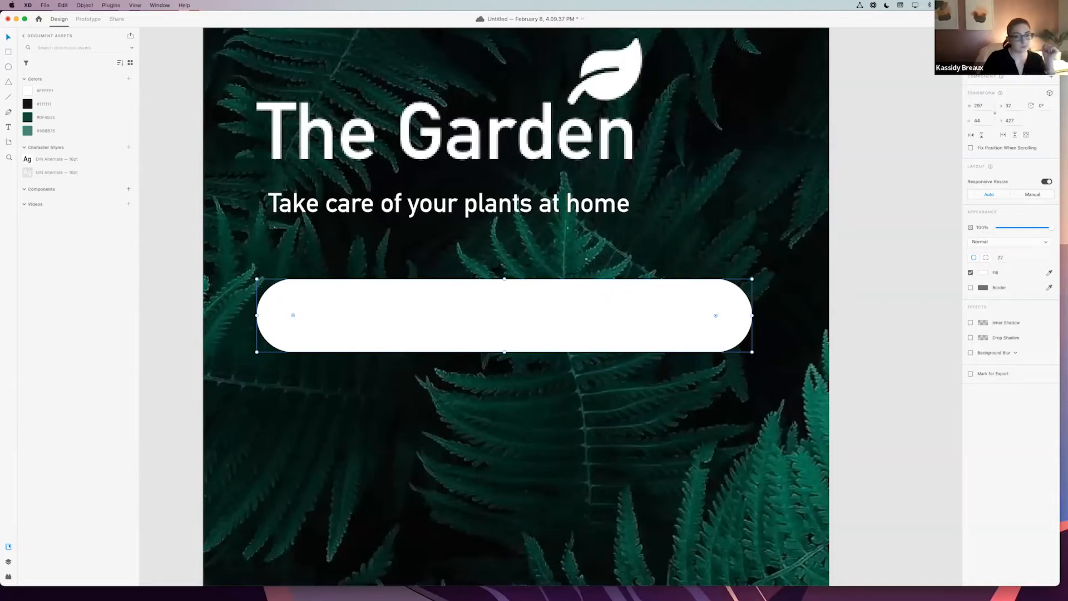
click(880, 334)
click(674, 338)
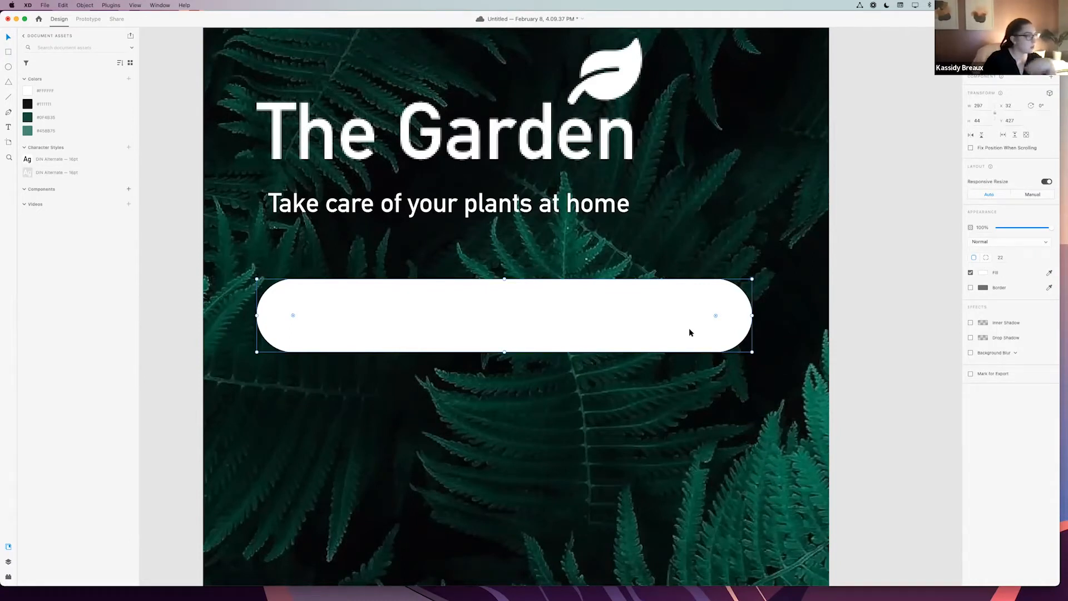
click(876, 330)
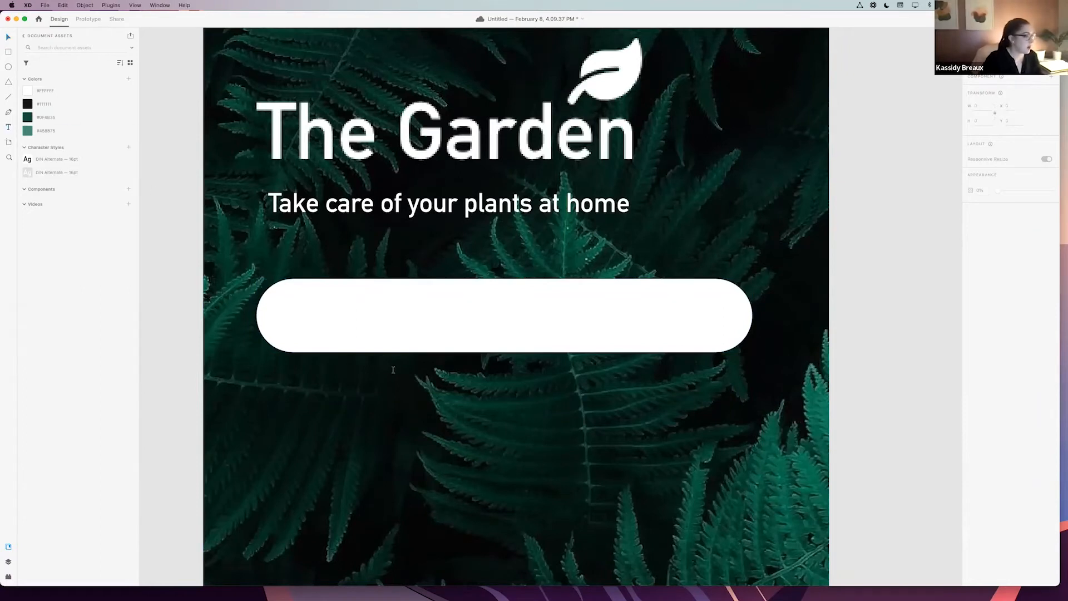
- Add a text box about 139 wide beneath the pill-shaped button reading "Check My Plants"
drag(385, 371, 617, 409)
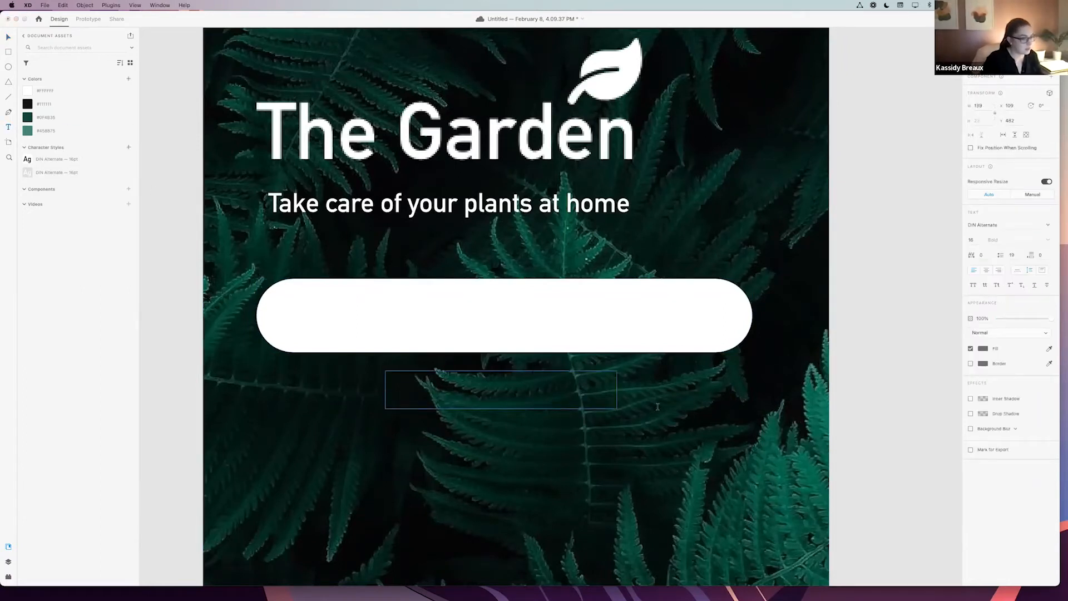
text(Check)
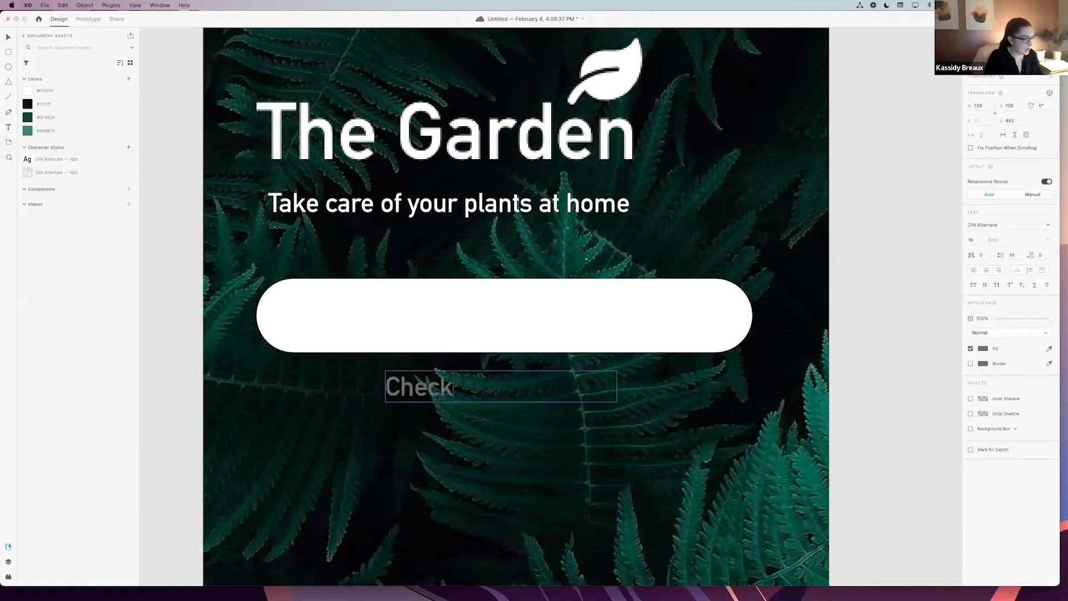
text( My Plants)
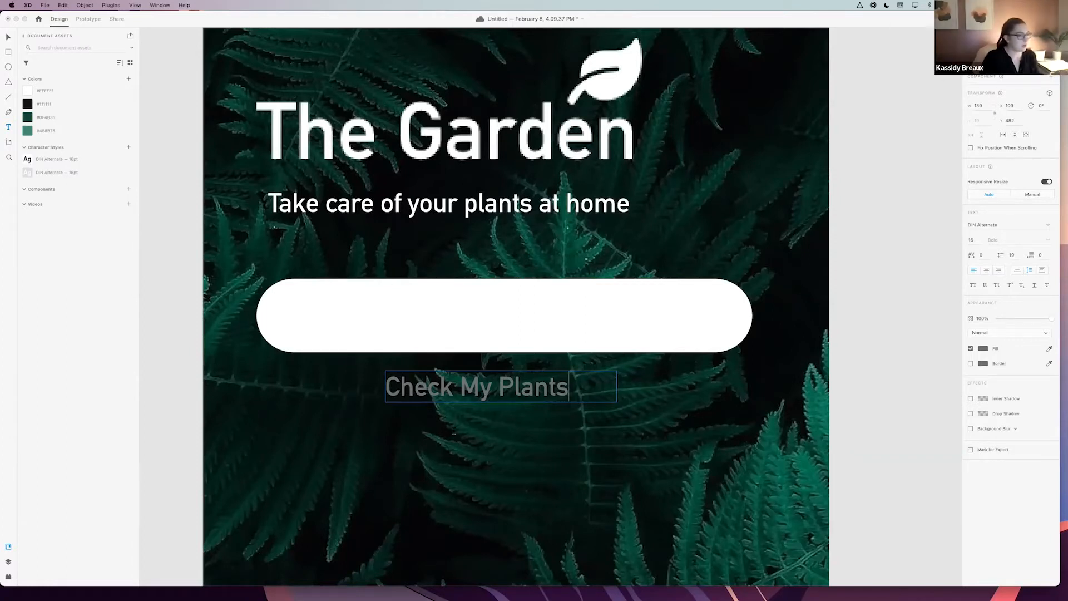
click(9, 37)
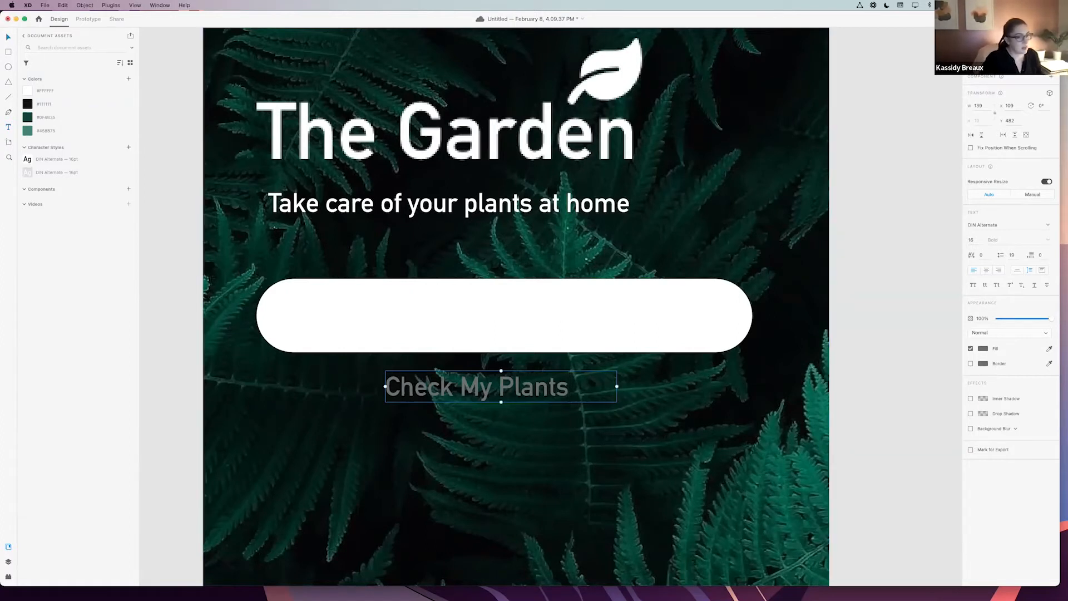
- Centre-align the "Check My Plants" text and place it in the middle of the white button
click(986, 271)
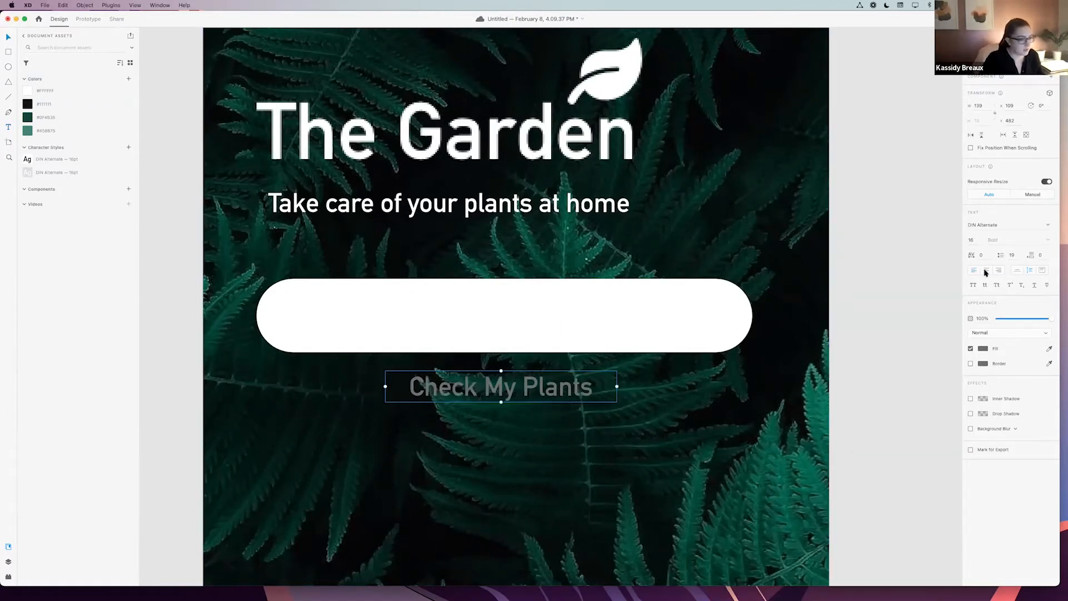
click(987, 272)
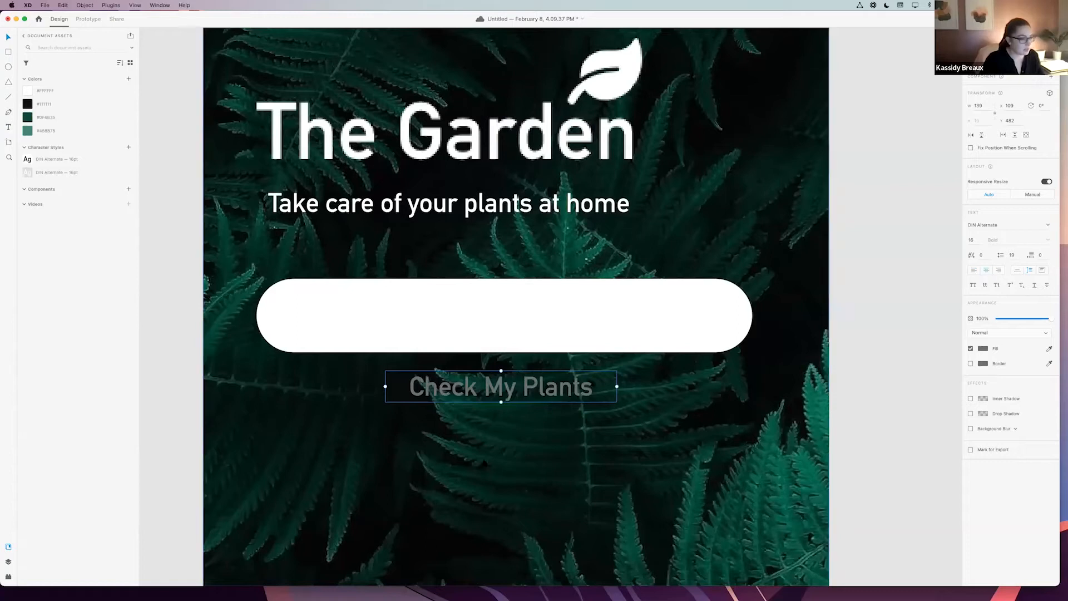
drag(546, 390, 550, 320)
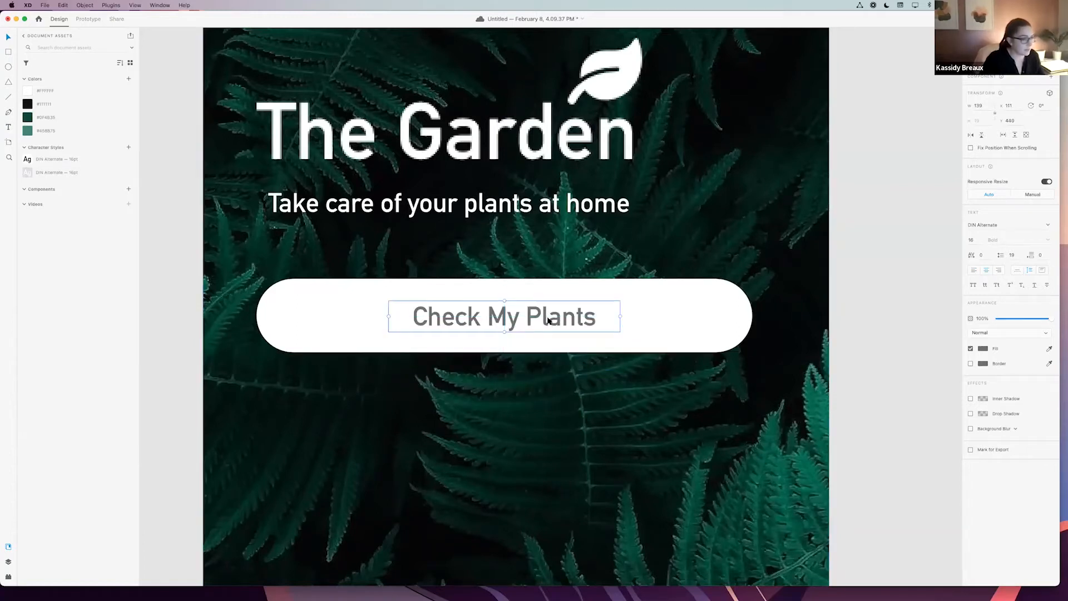
- Set the button label's font size to 18 and nudge it up to the button's vertical centre
click(974, 241)
key(Up)
key(Up)
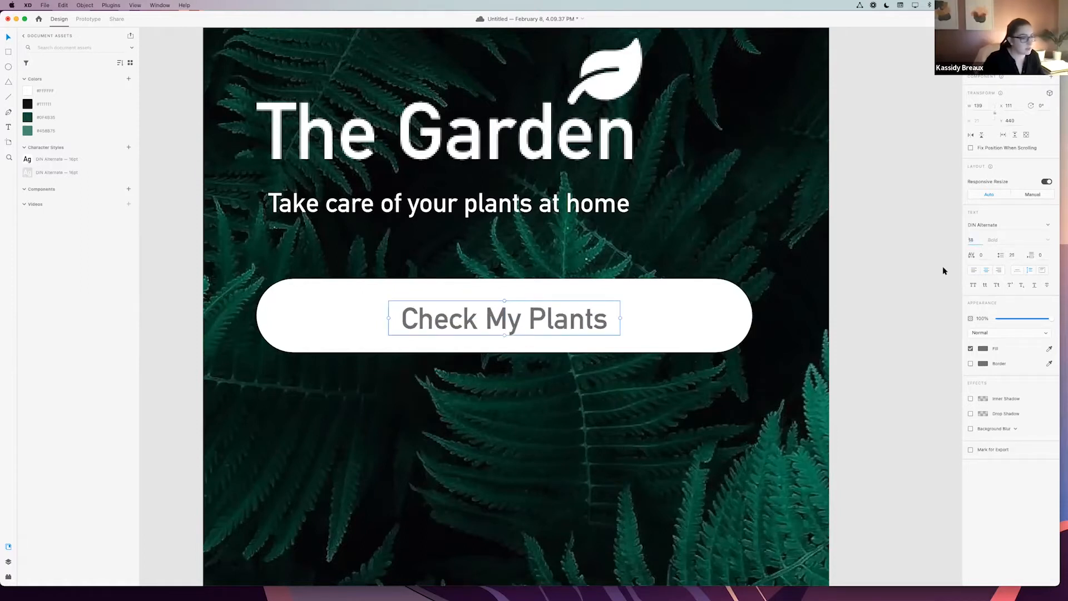
drag(577, 325, 579, 318)
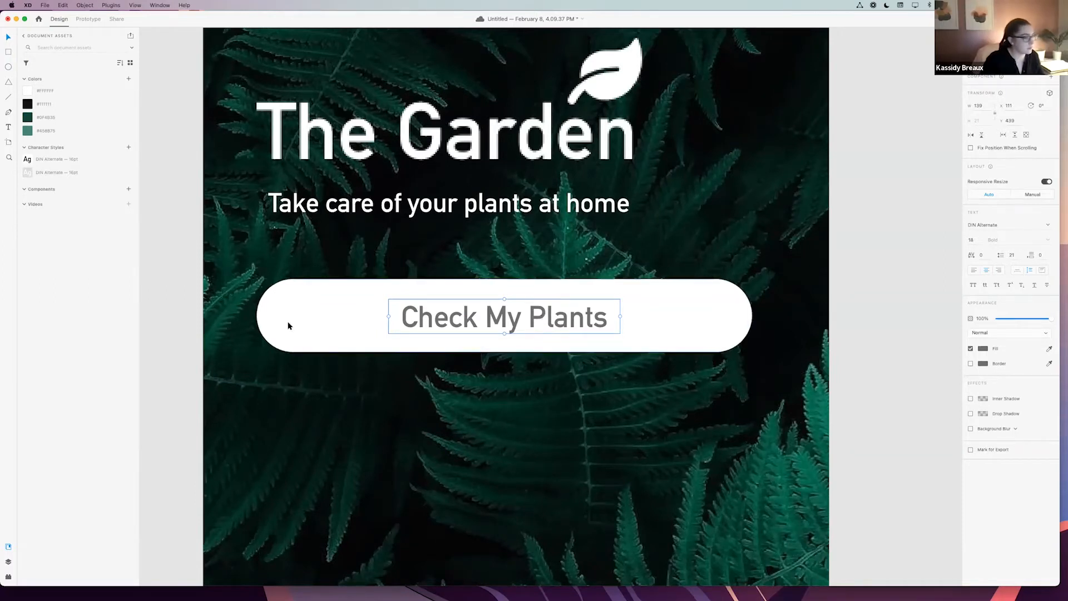
- Apply the saved dark green color to the "Check My Plants" label and deselect it
click(39, 118)
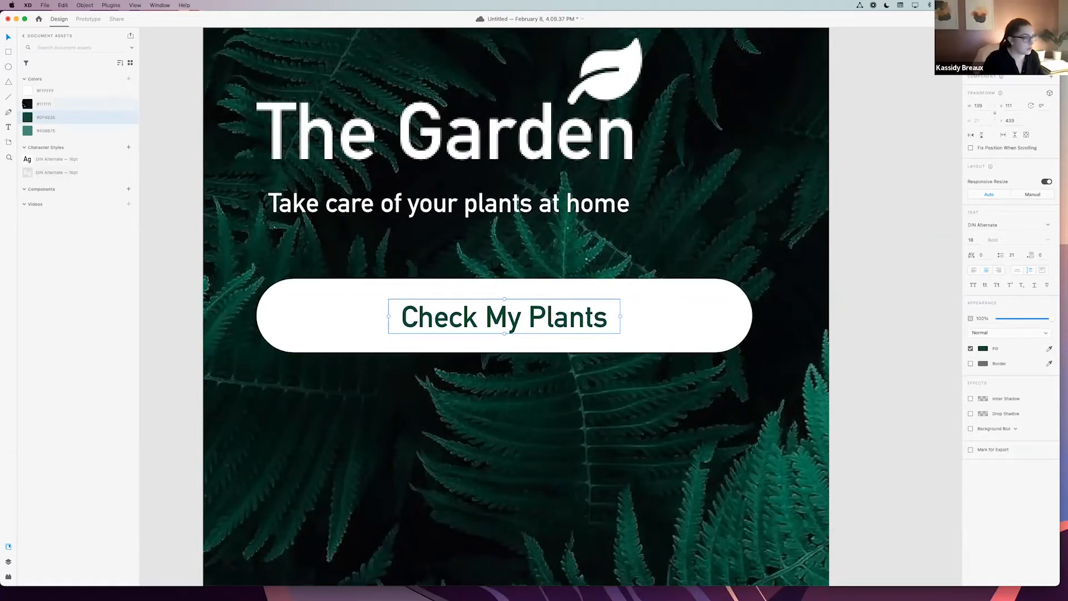
drag(574, 323, 572, 322)
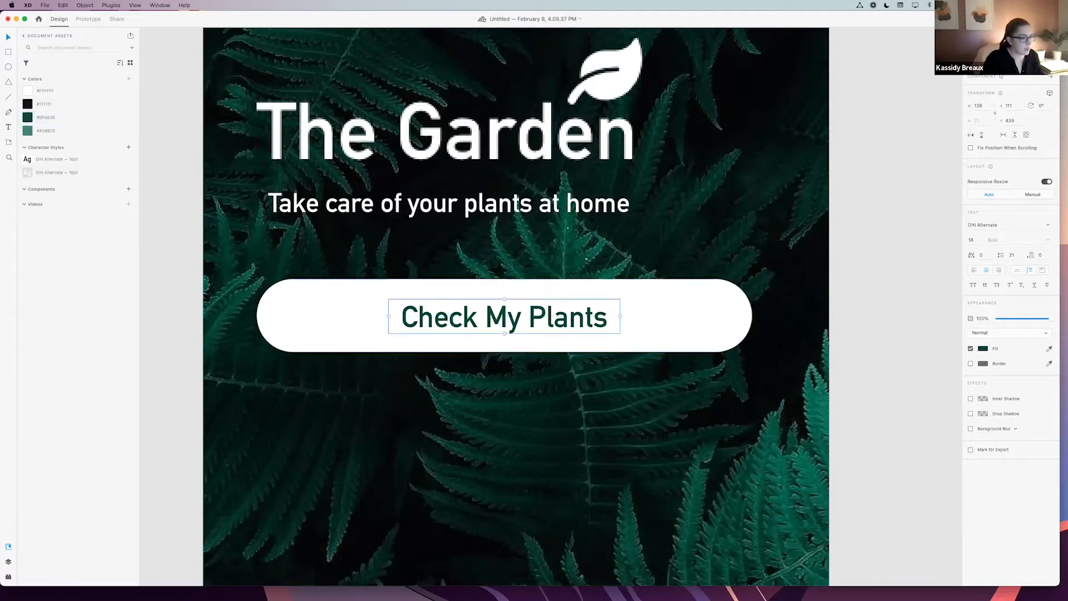
click(882, 347)
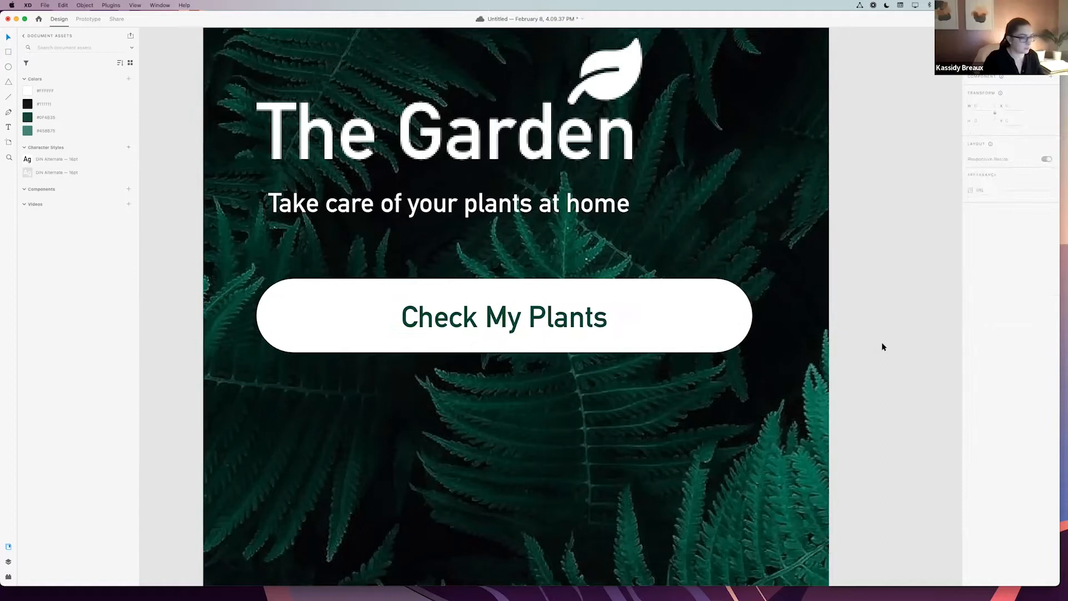
mouse_move(572, 318)
mouse_down()
mouse_move(572, 307)
mouse_move(572, 321)
mouse_move(585, 322)
mouse_move(557, 322)
mouse_up()
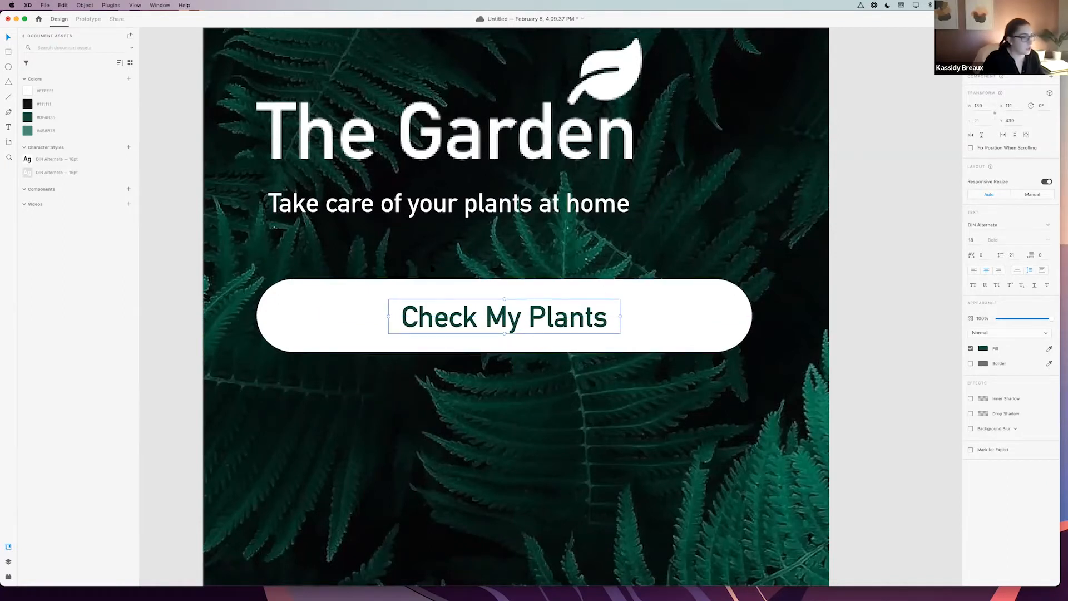
click(867, 285)
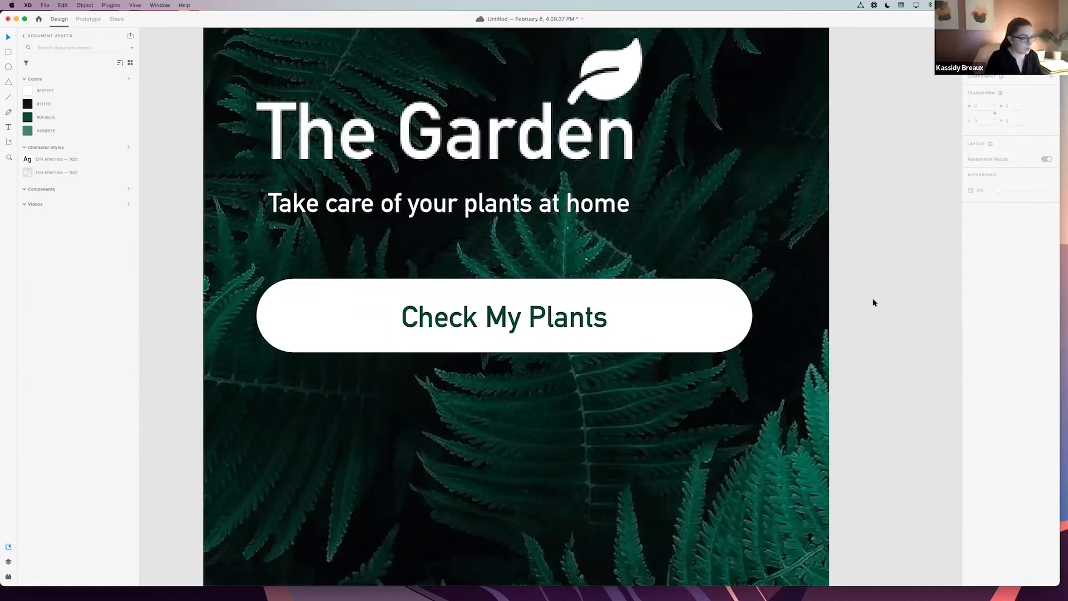
key(super+minus)
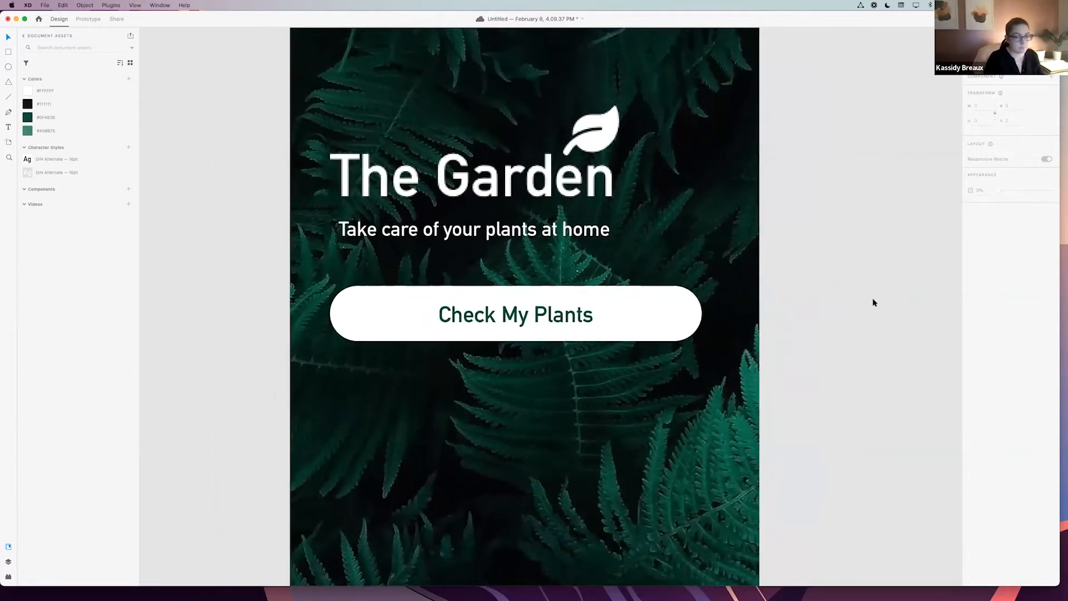
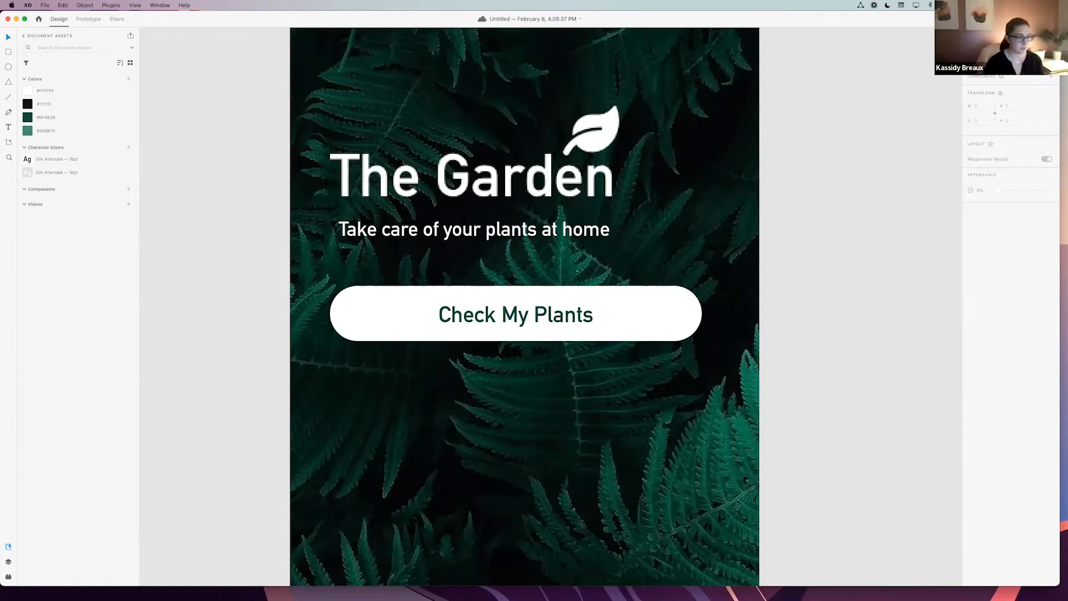
- Group the "Check My Plants" label with the white pill shape and save the group as a component
click(584, 316)
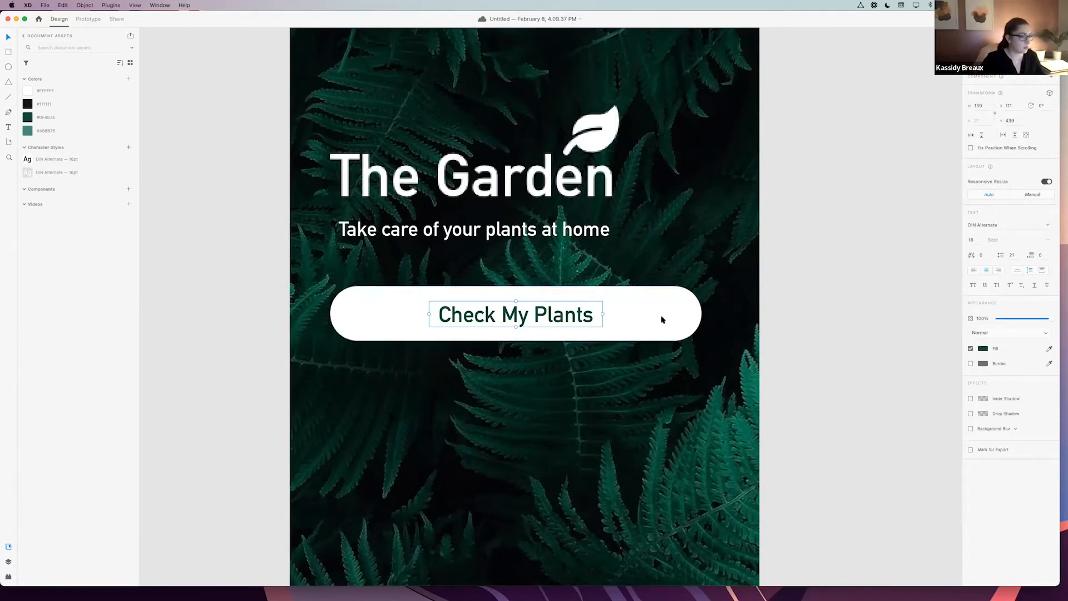
click(662, 320)
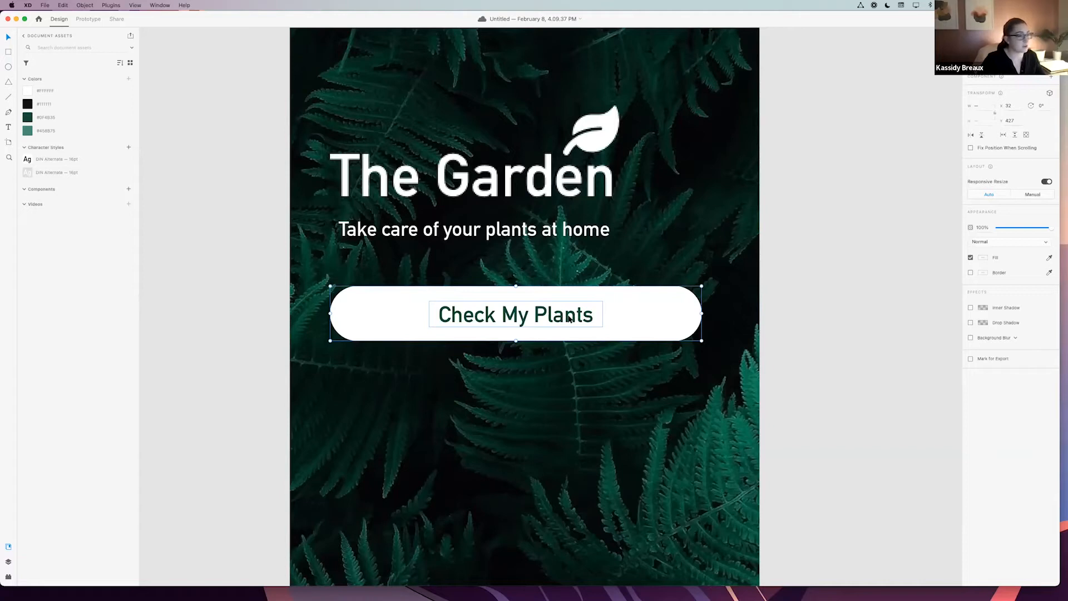
right_click(611, 319)
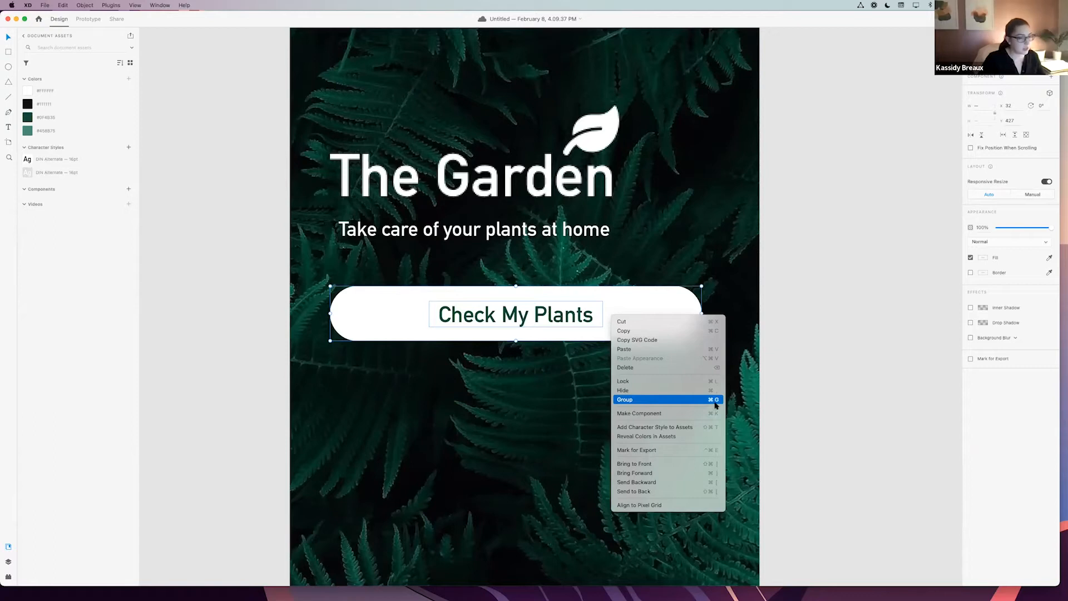
click(678, 400)
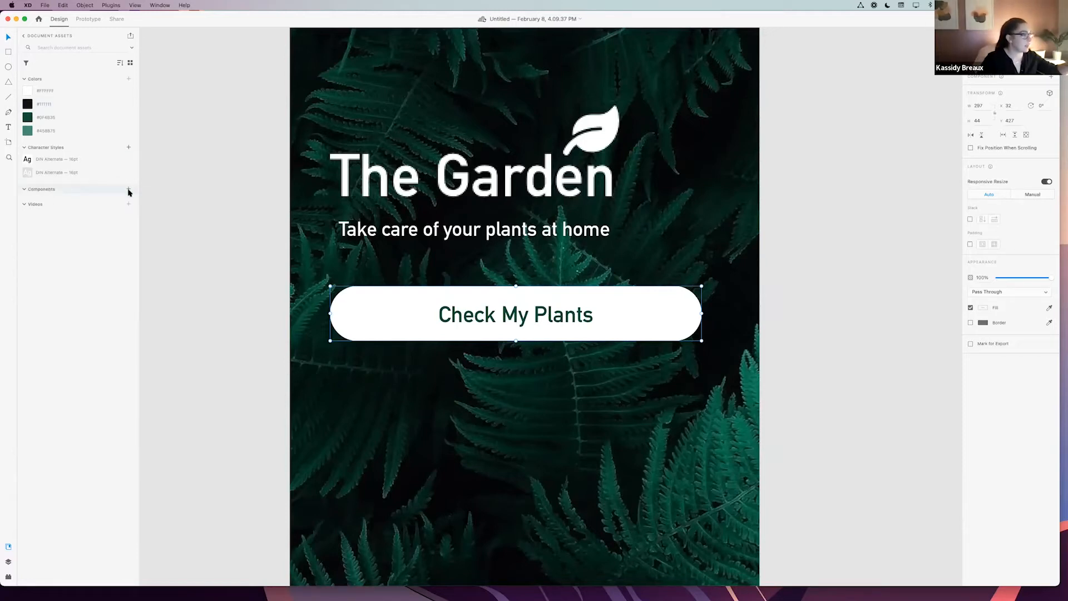
click(129, 191)
scroll(212, 245, up, 1)
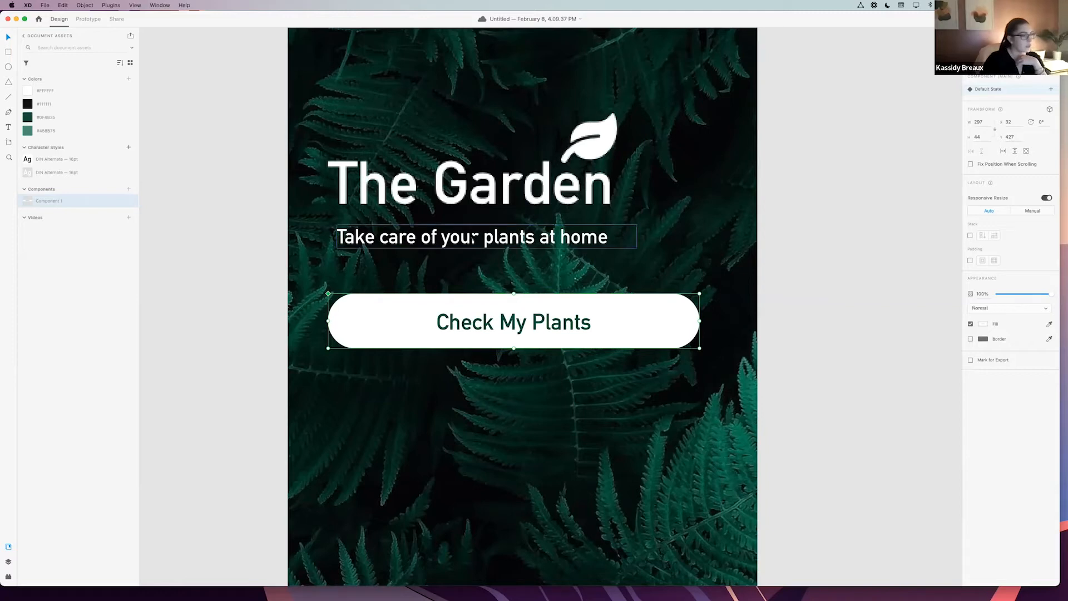
click(474, 236)
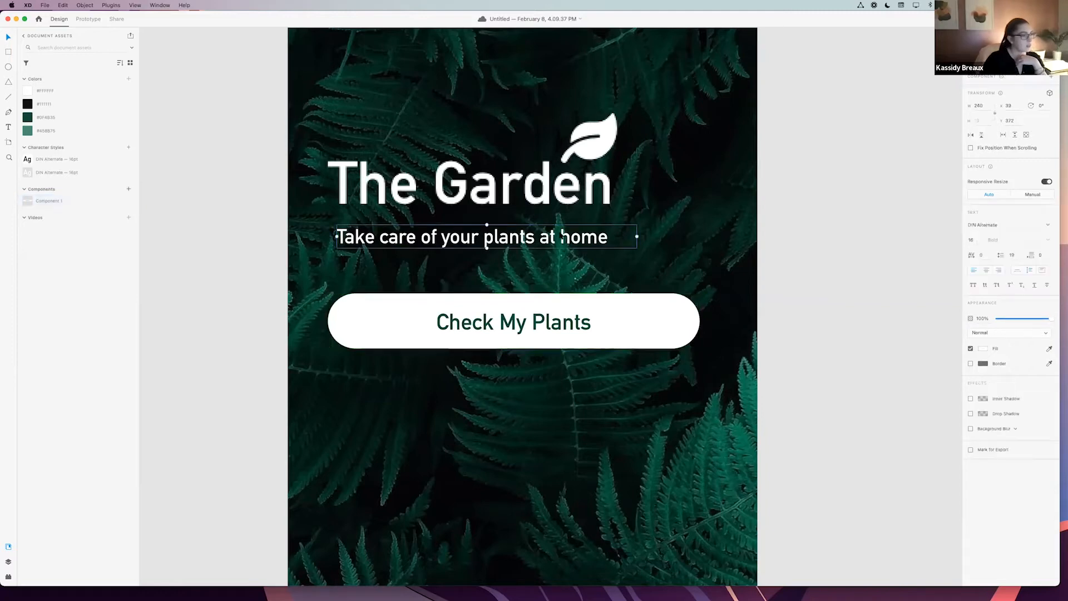
click(634, 328)
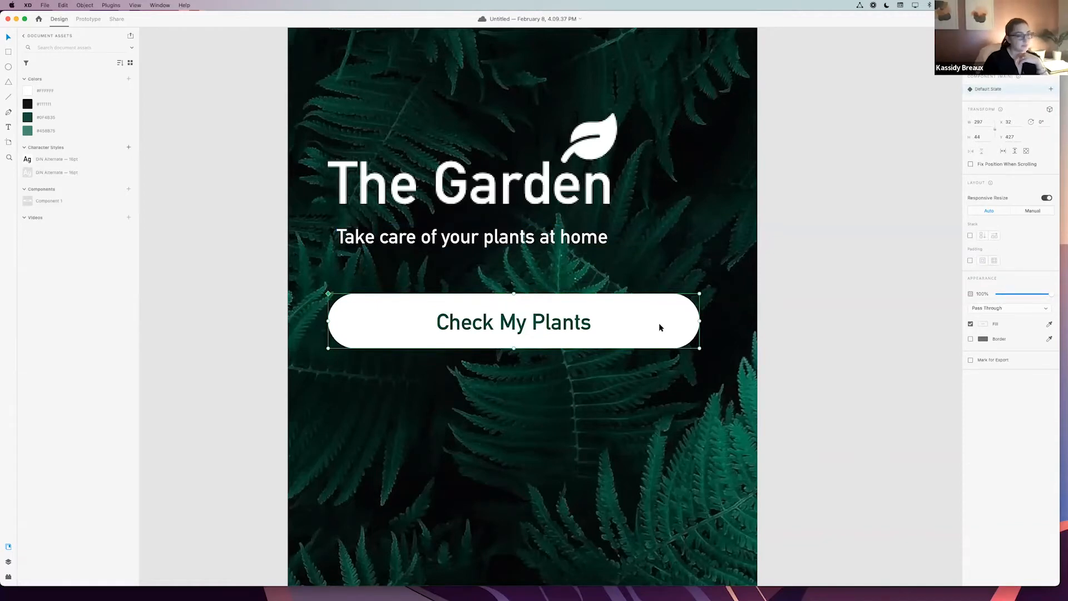
- Place a second instance of the button component on the empty canvas beside the Splash artboard
scroll(814, 306, right, 4)
click(814, 305)
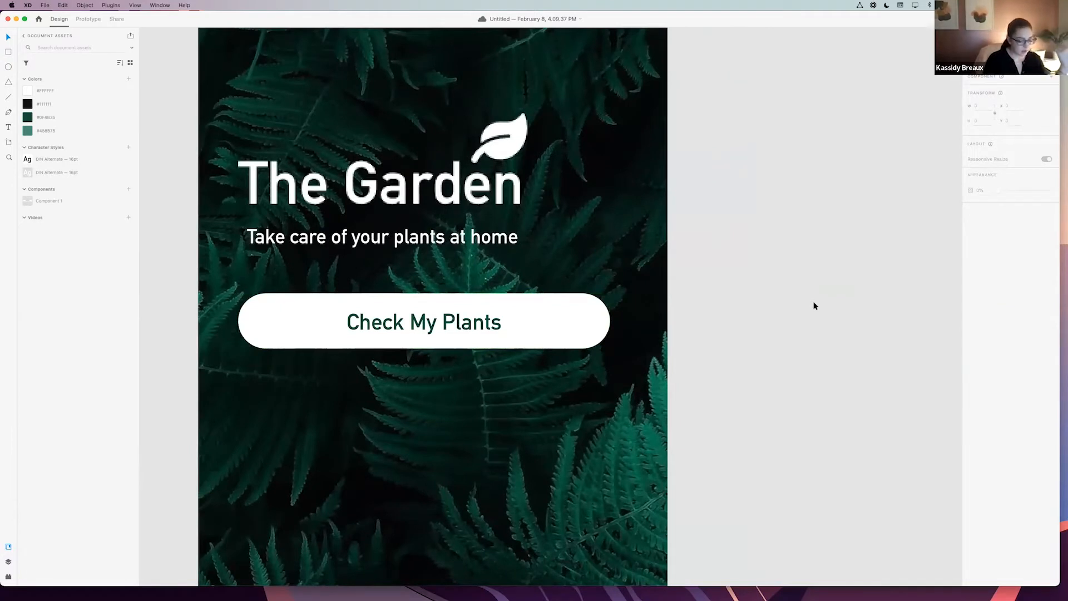
key(super+minus)
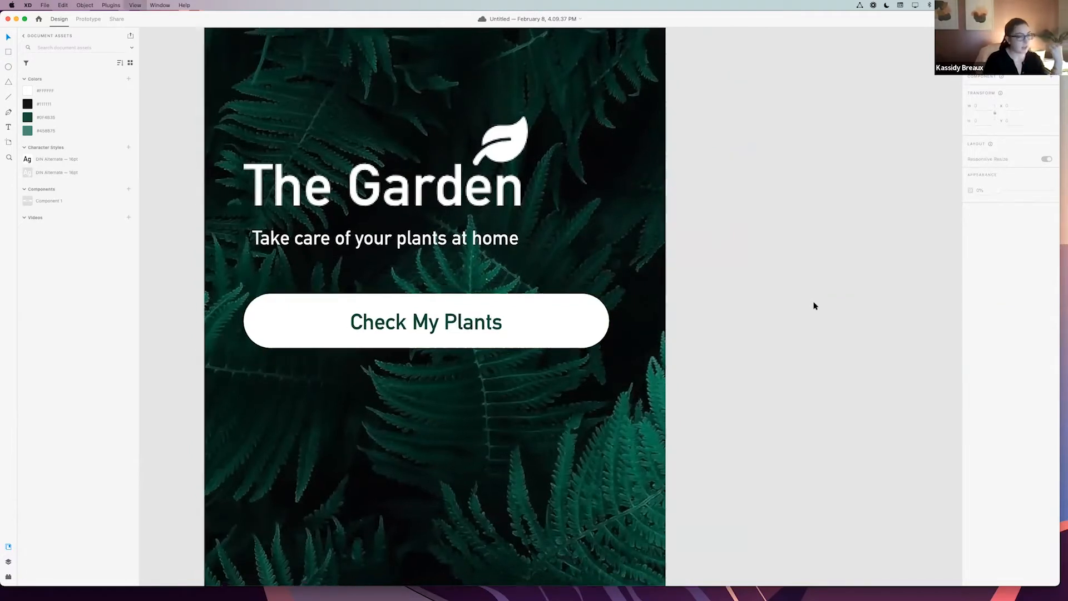
key(super+plus)
key(super+minus)
key(super+minus)
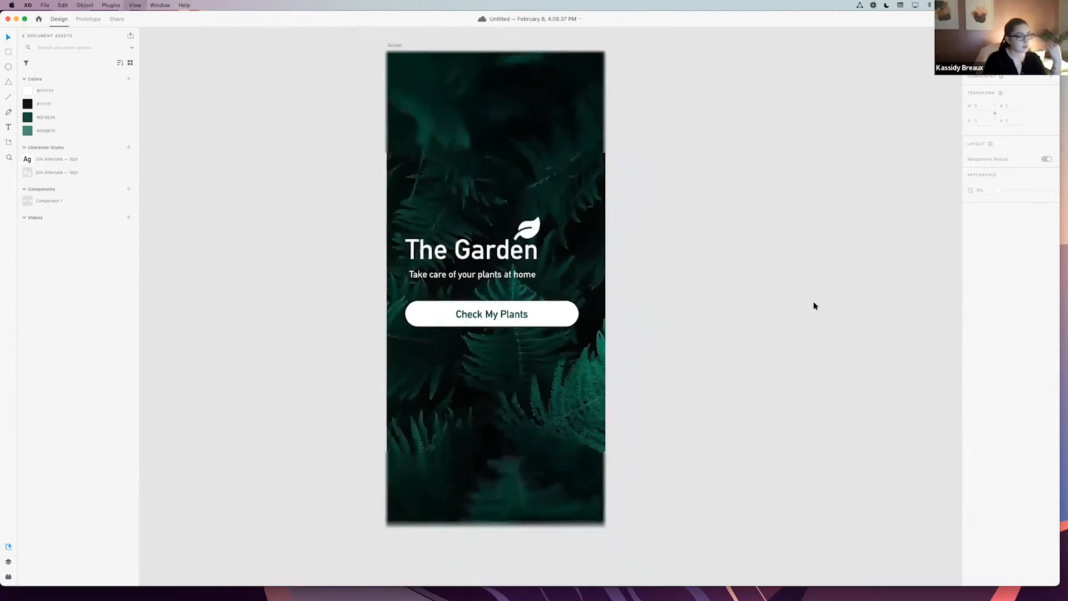
key(super+plus)
key(super+minus)
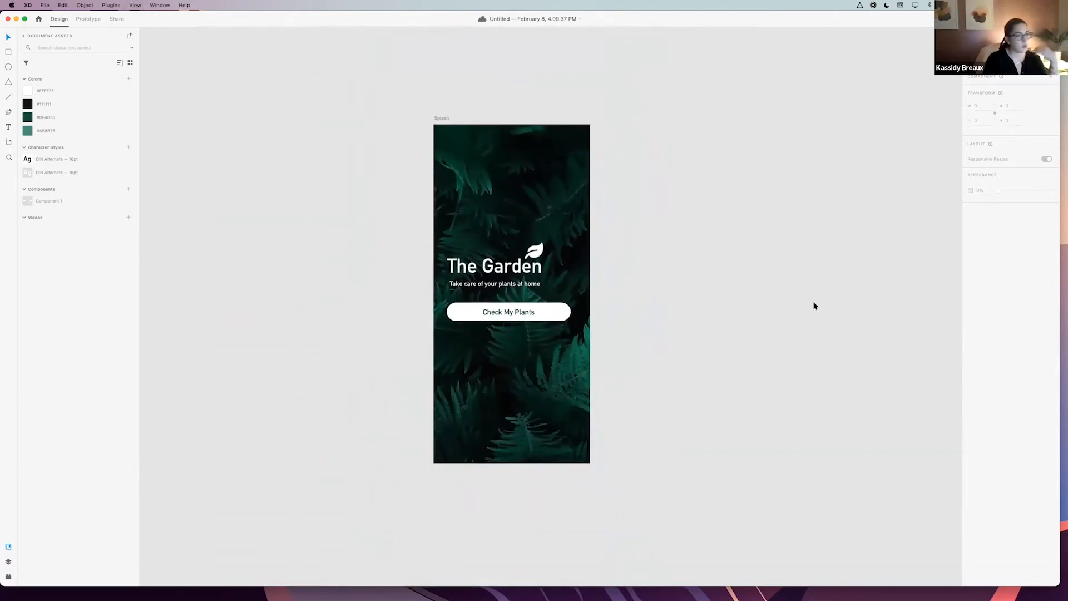
key(super+plus)
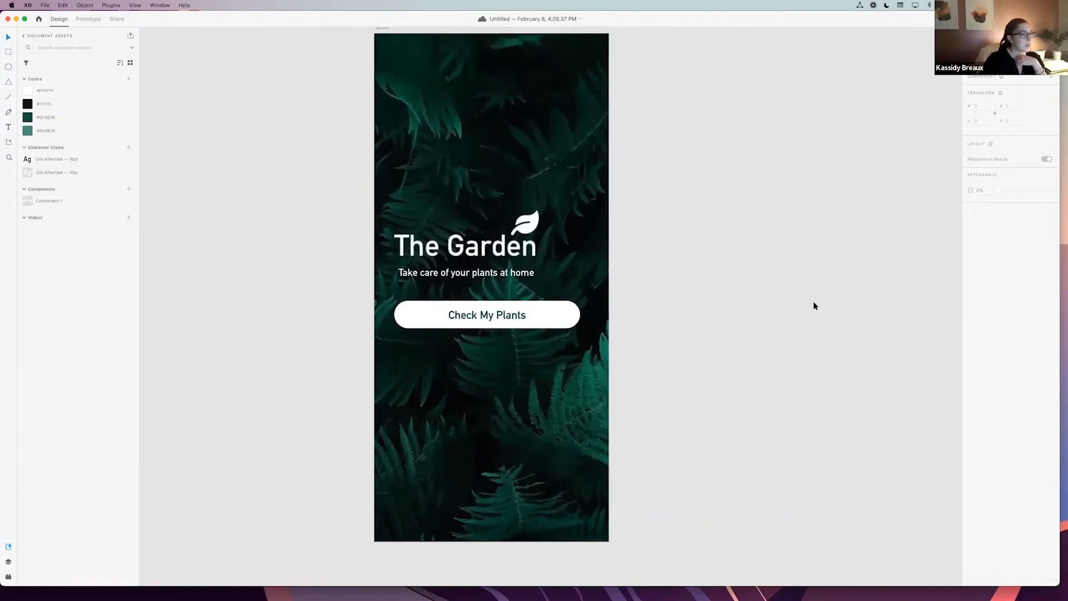
scroll(475, 274, right, 5)
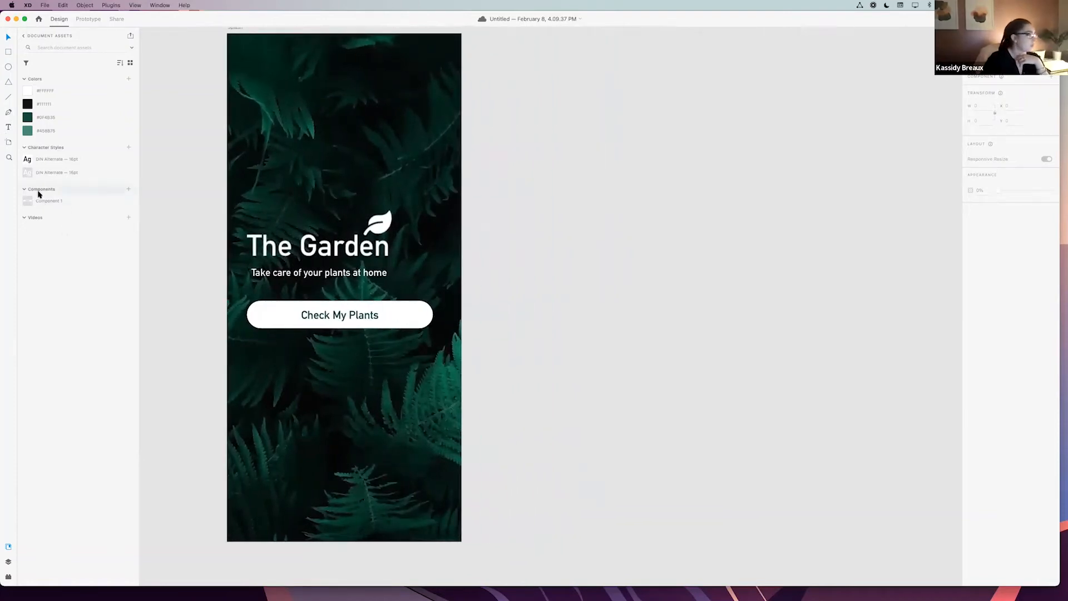
drag(28, 203, 572, 310)
scroll(573, 310, down, 1)
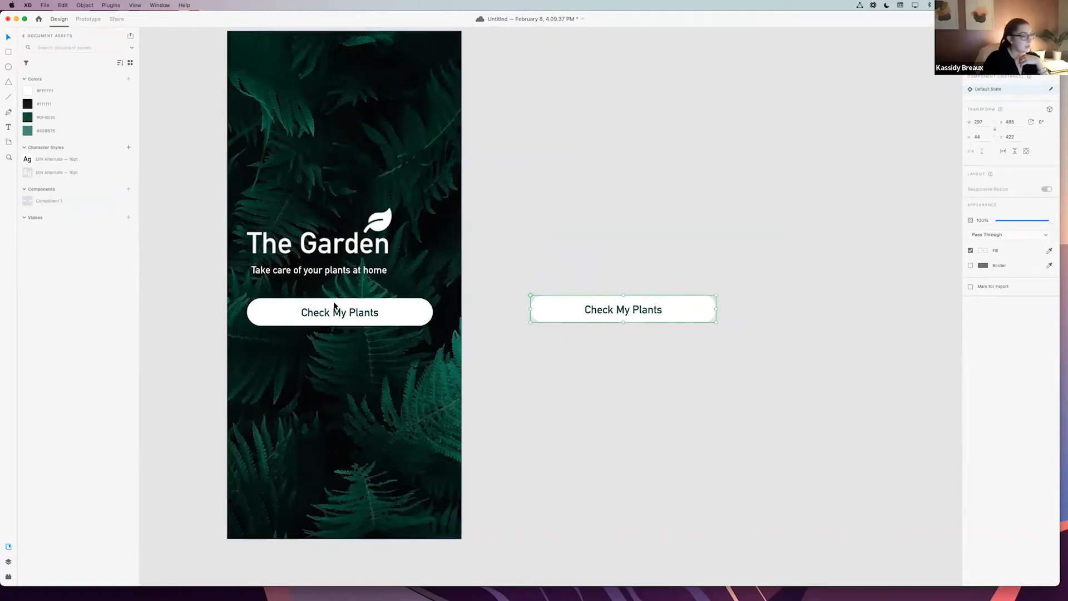
- Try a different fill color on the main button's pill shape in the Splash artboard and return it to white
click(424, 316)
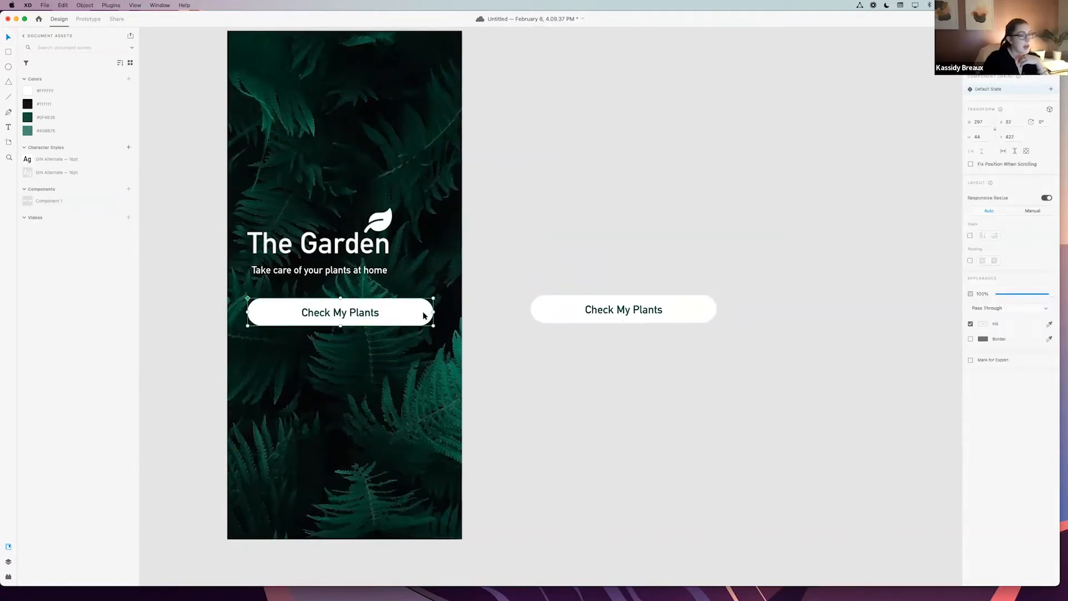
double_click(424, 316)
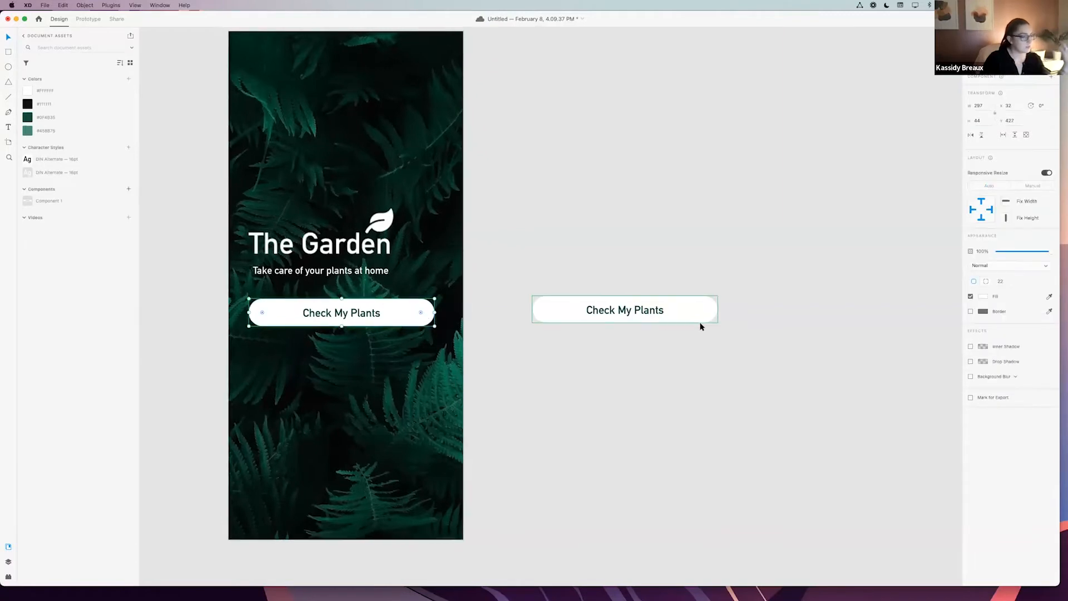
click(983, 296)
click(926, 278)
mouse_move(925, 277)
mouse_down()
mouse_move(894, 281)
mouse_move(912, 266)
mouse_move(924, 287)
mouse_move(913, 300)
mouse_move(866, 281)
mouse_move(890, 263)
mouse_move(911, 301)
mouse_move(873, 243)
mouse_move(840, 241)
mouse_up()
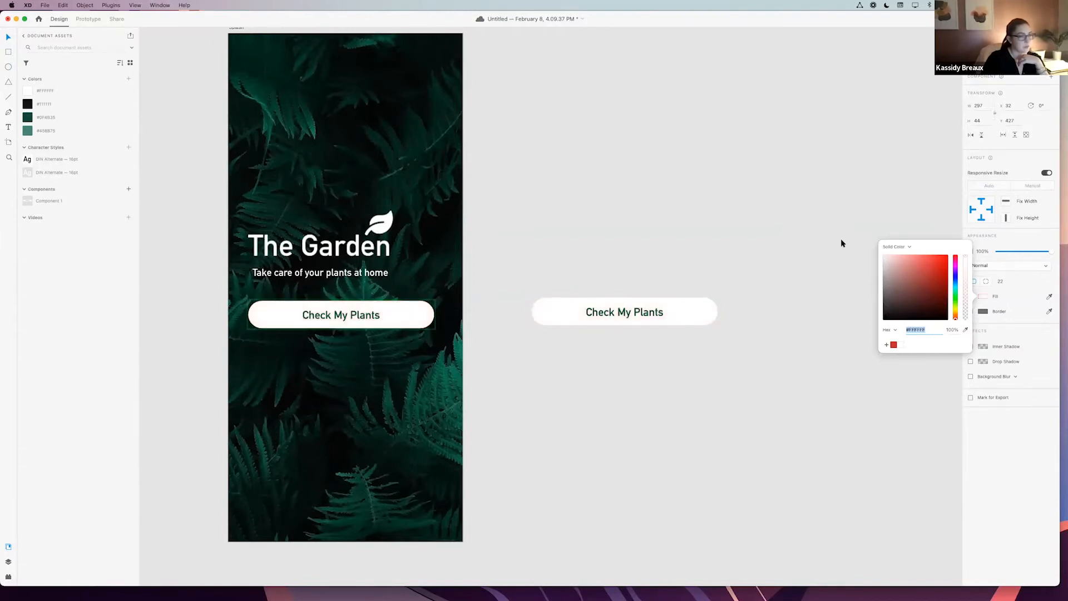
click(738, 244)
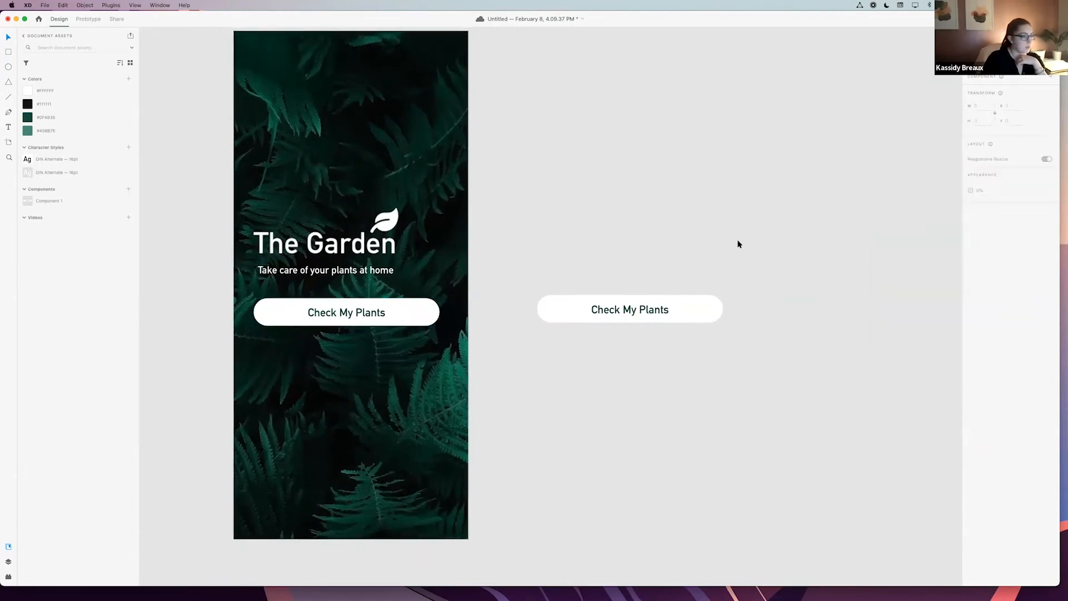
- Try a dusty pink fill on the copied button's pill shape and return it to white
click(711, 311)
double_click(712, 313)
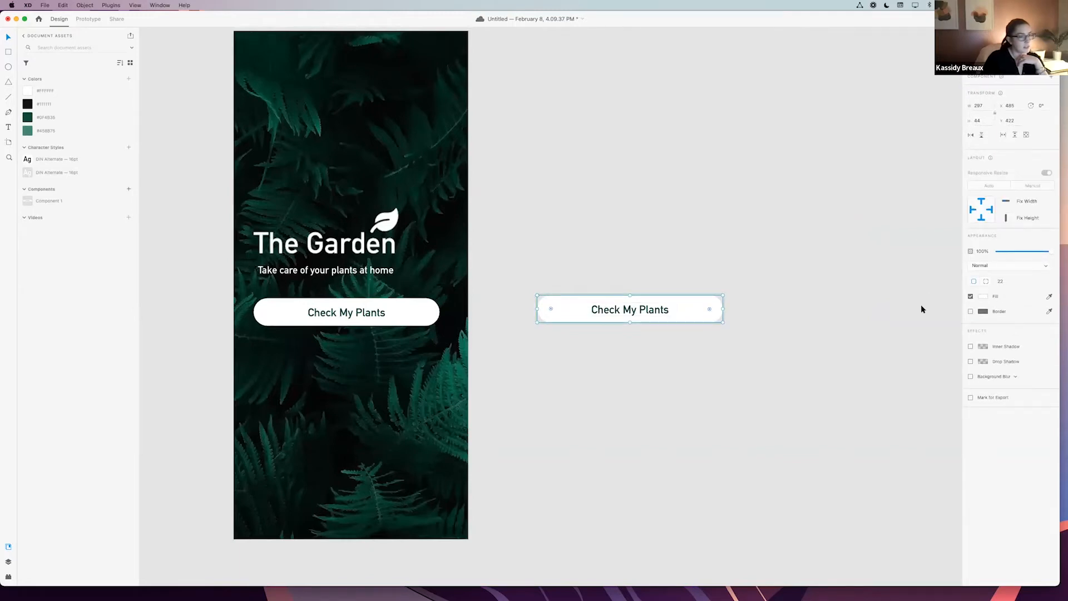
click(983, 296)
drag(895, 302, 897, 272)
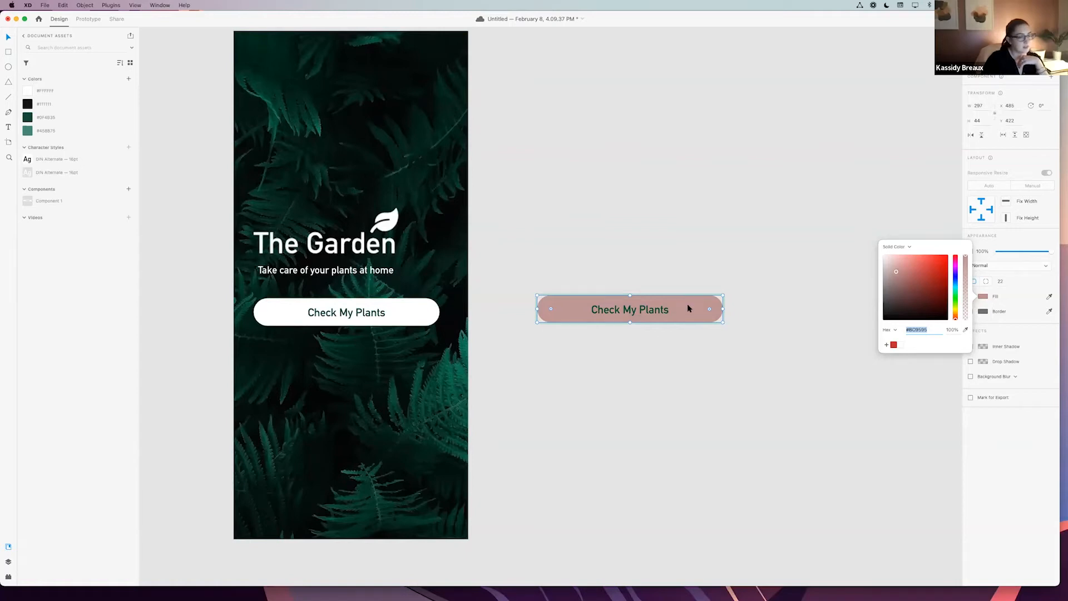
drag(896, 275, 852, 237)
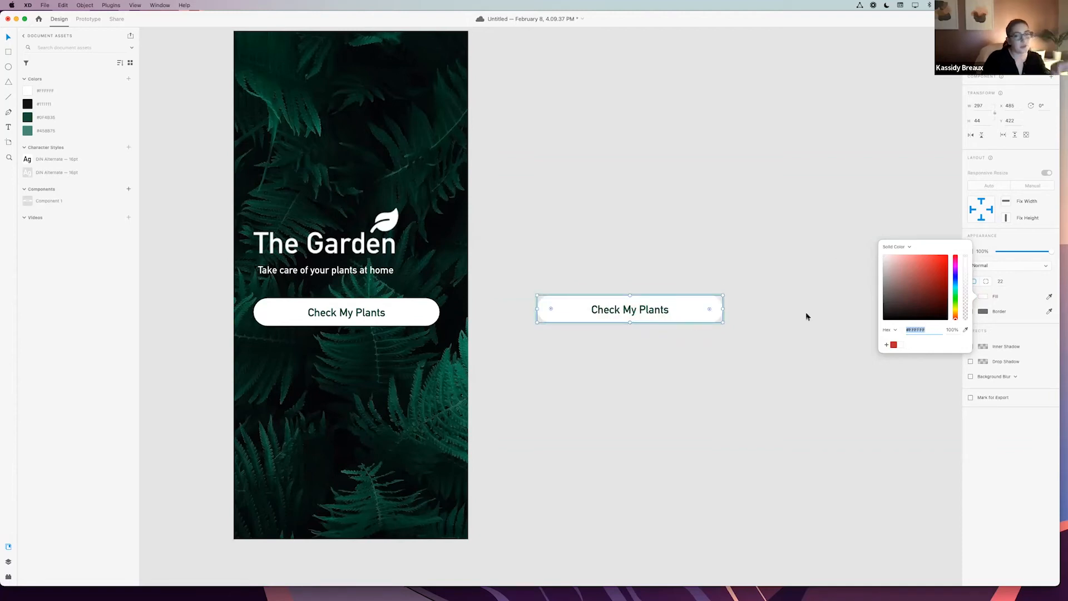
- Change the copied button's label to "Other Button Text" and undo the text change
double_click(655, 310)
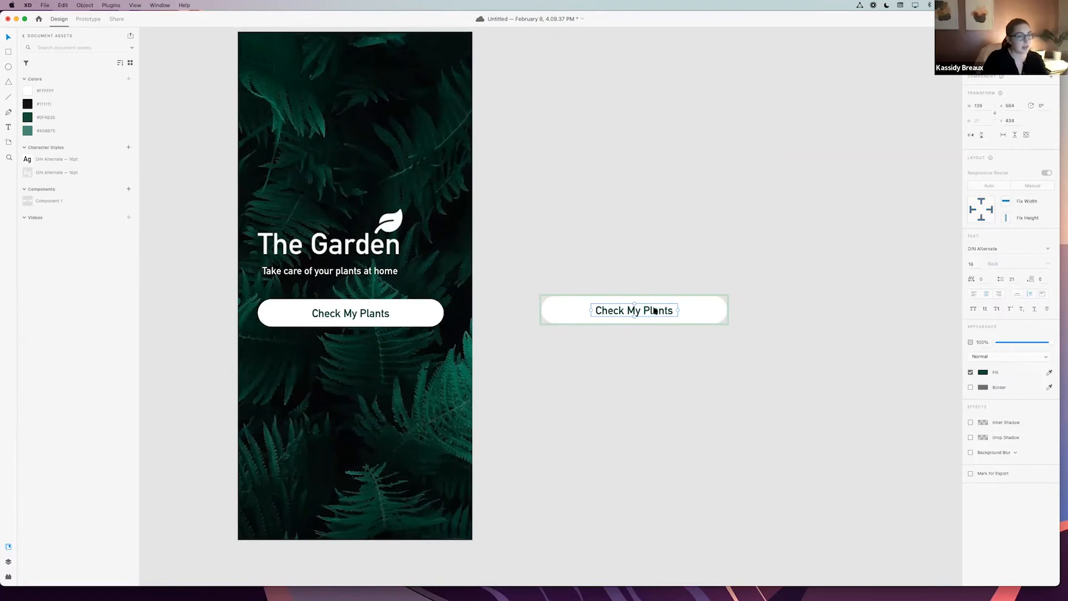
double_click(654, 310)
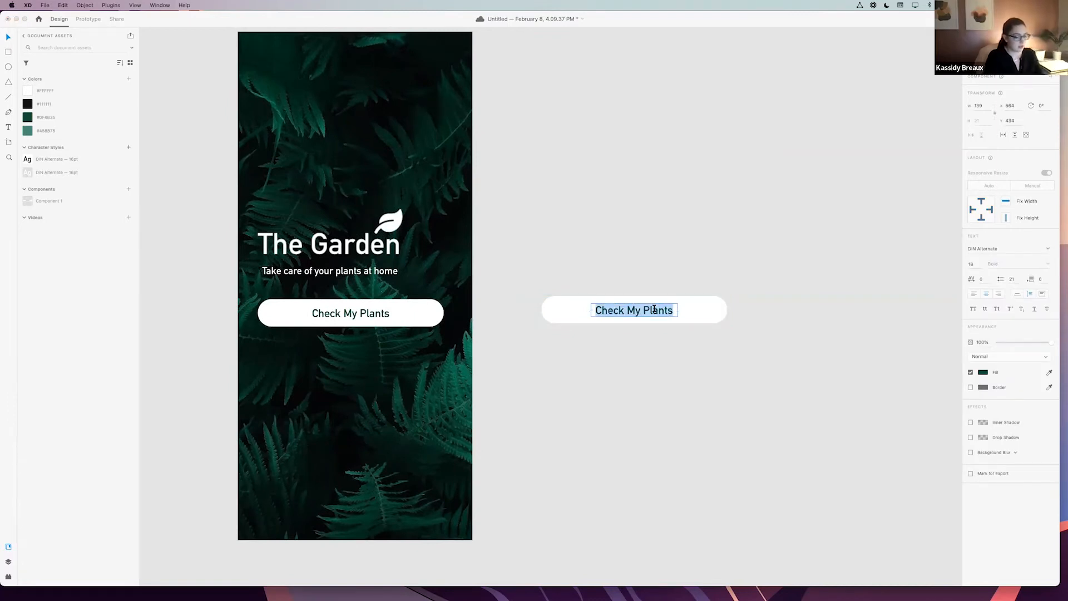
text(Other Button)
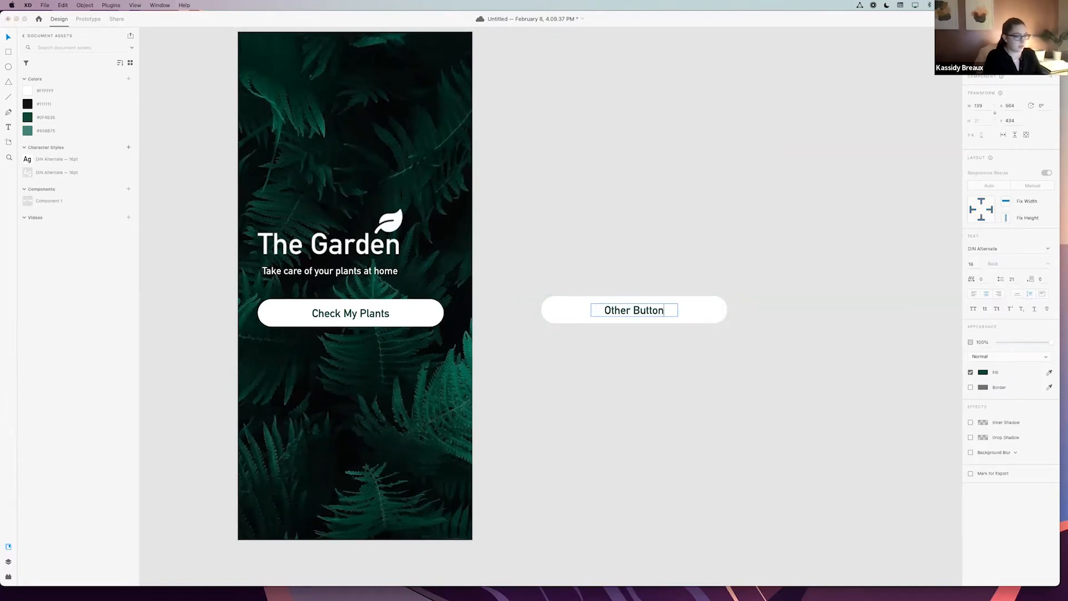
text( Text)
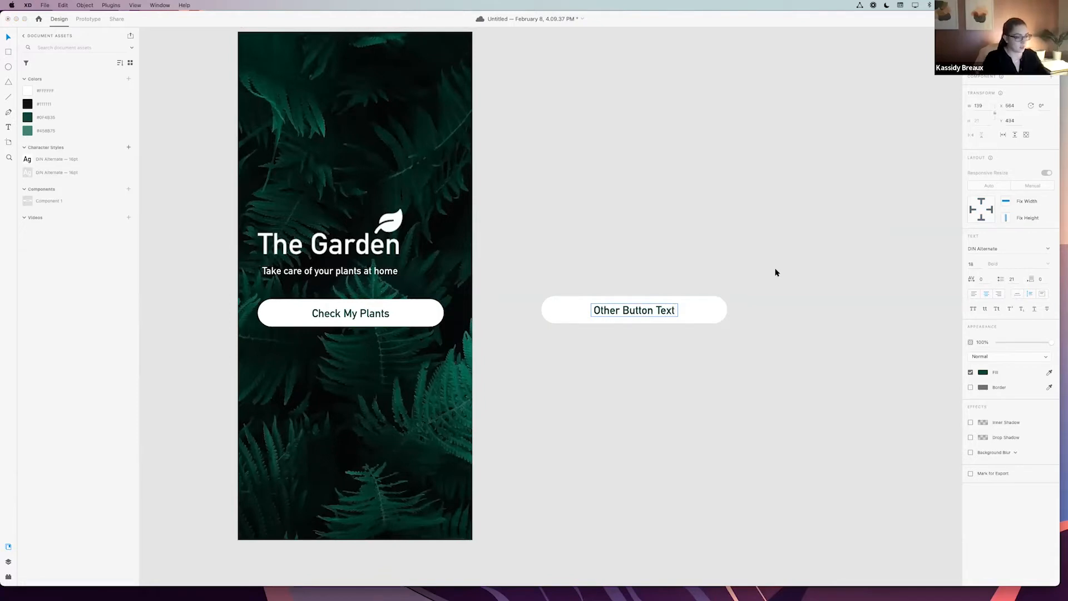
key(super+z)
key(Escape)
key(Escape)
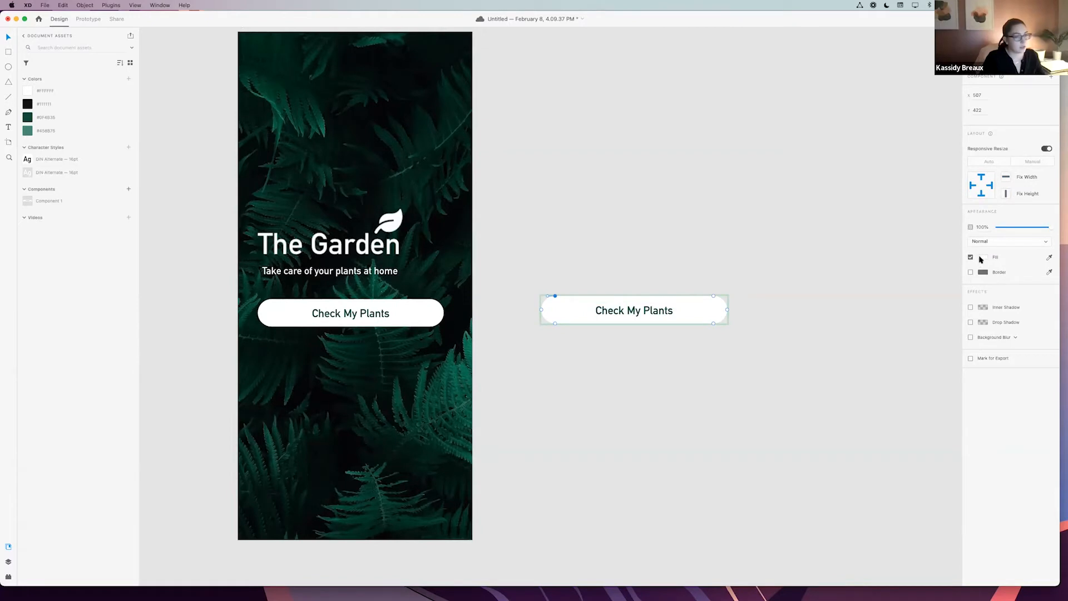
- Fill the copied button's pill shape with a muted pink and bring up its component commands
click(983, 257)
click(898, 236)
right_click(704, 313)
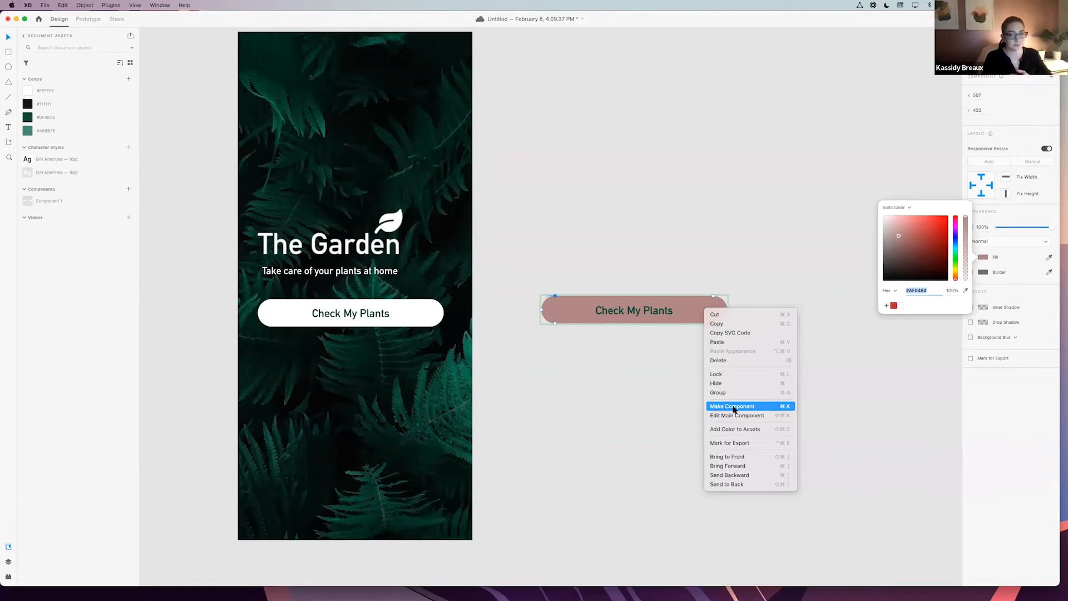
click(587, 381)
- Delete the copied button beside the Splash artboard completely, including its label
click(718, 319)
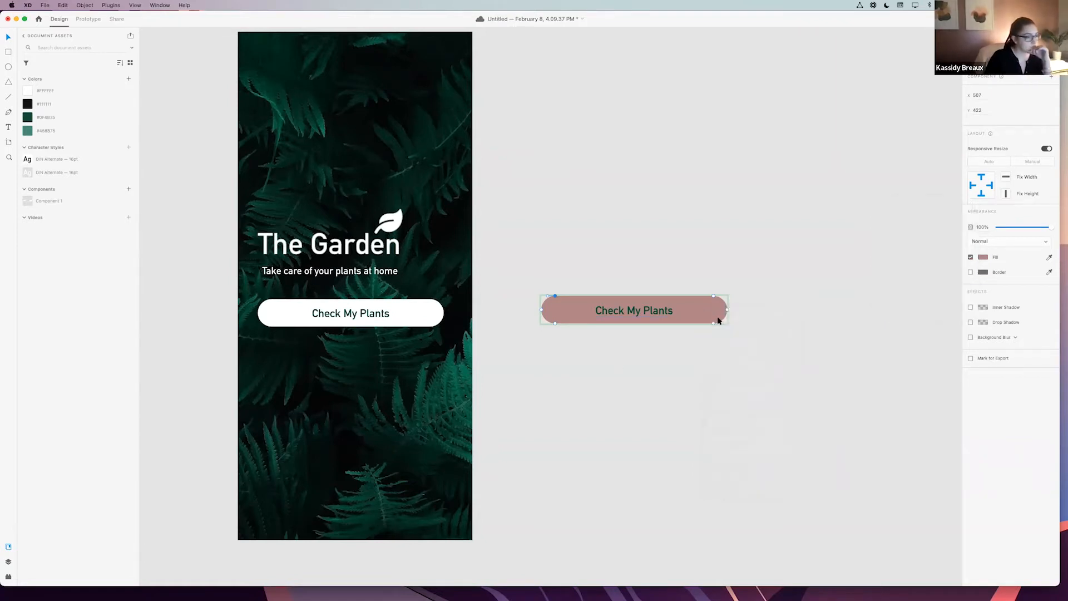
key(Delete)
drag(531, 270, 787, 422)
key(Delete)
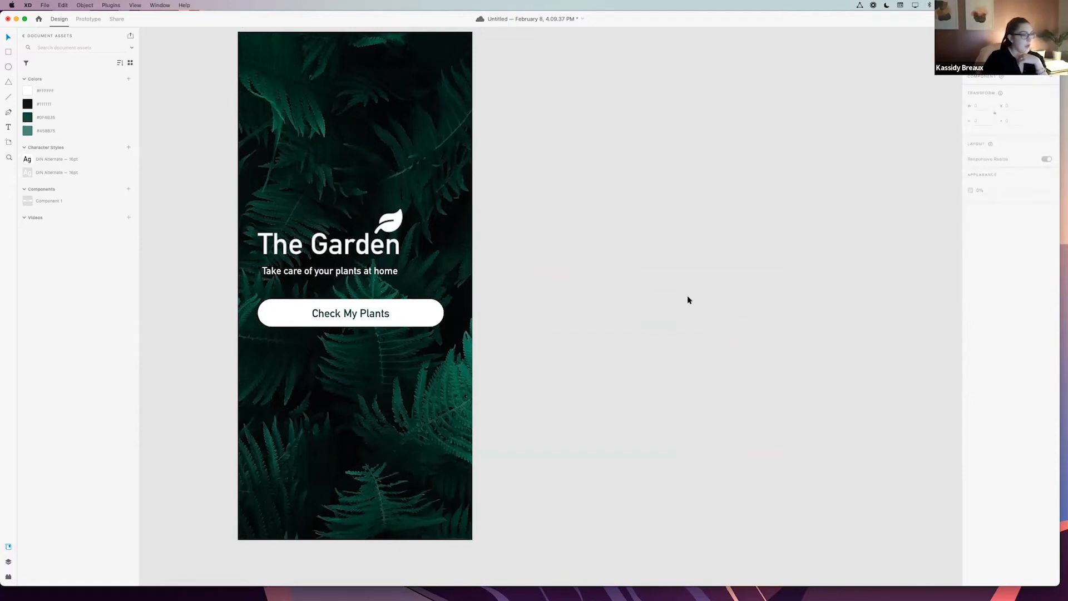
- Fine-tune the vertical spacing of the "Check My Plants" button beneath the tagline, raising it to Y 423 and lowering it to Y 427
scroll(688, 300, up, 2)
scroll(687, 300, left, 4)
scroll(688, 300, down, 1)
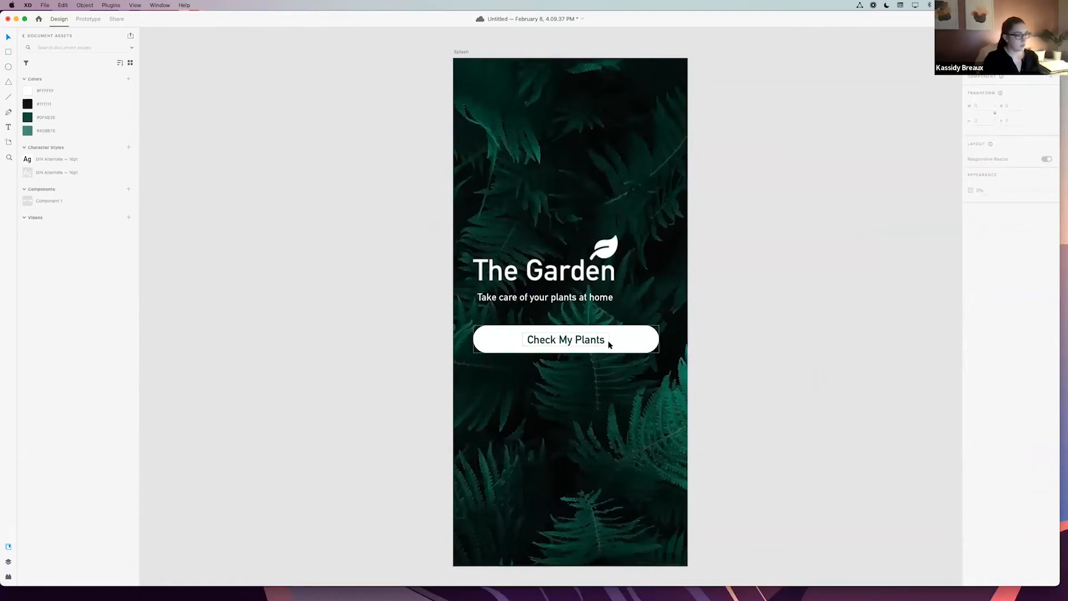
mouse_move(632, 344)
mouse_down()
mouse_move(622, 354)
mouse_move(627, 332)
mouse_move(626, 341)
mouse_up()
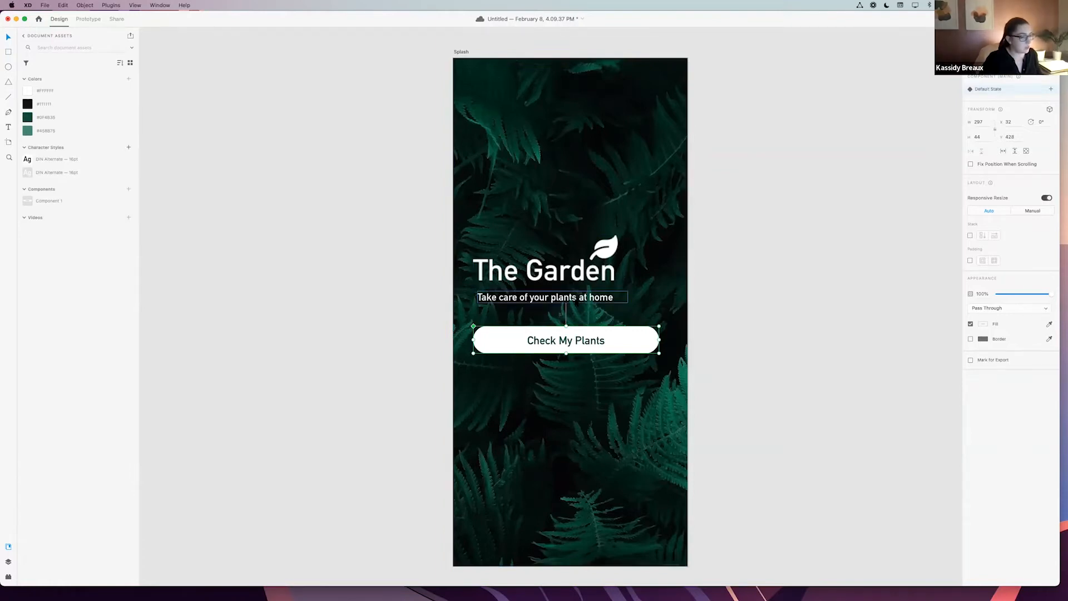
key(super+plus)
key(super+plus)
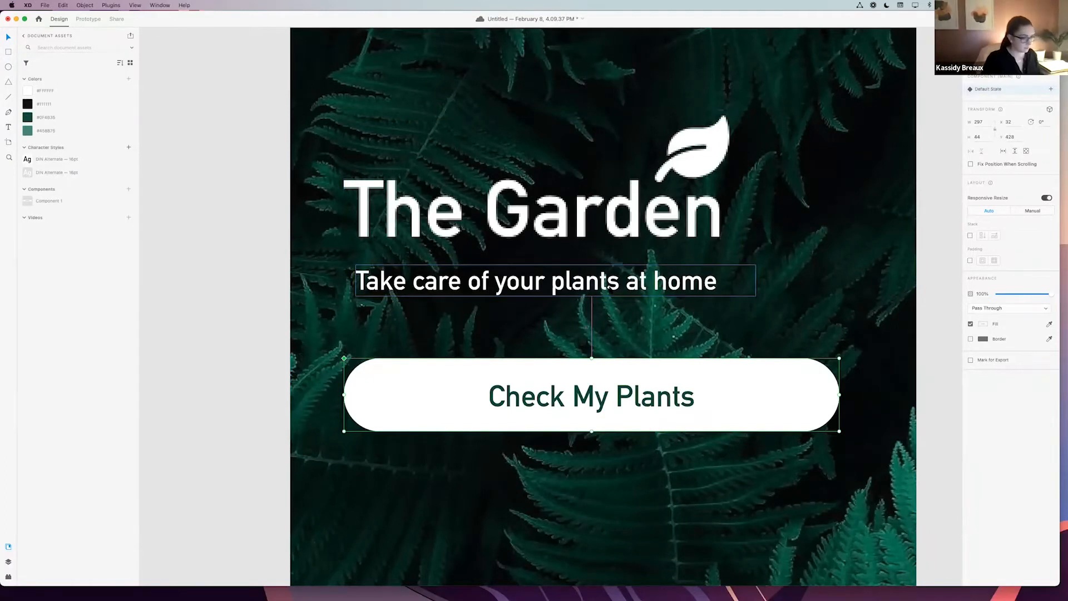
key(Up)
key(Up)
key(Up)
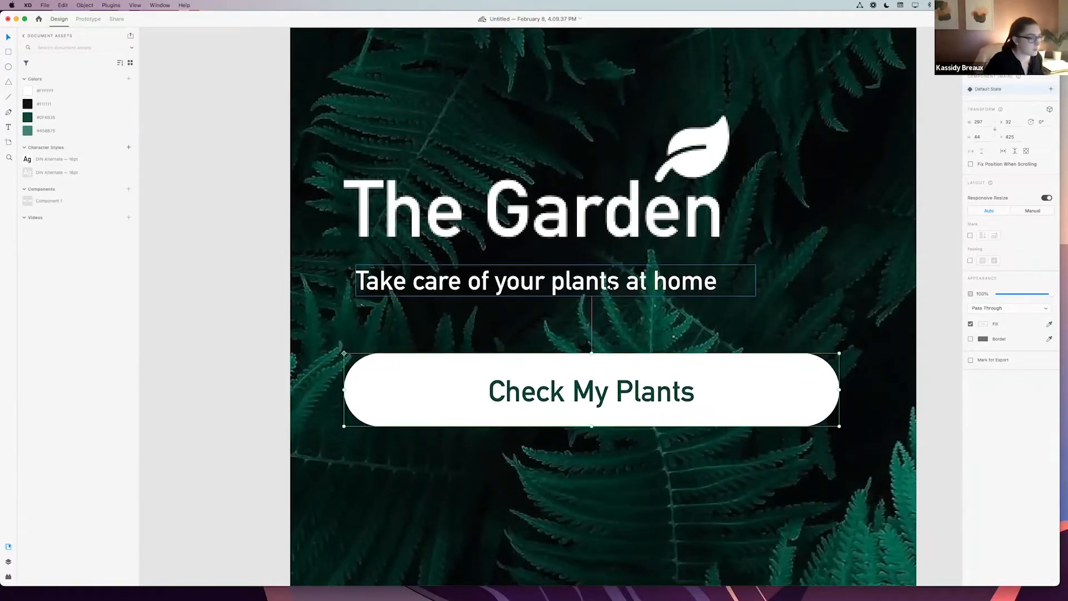
key(Up)
key(Up)
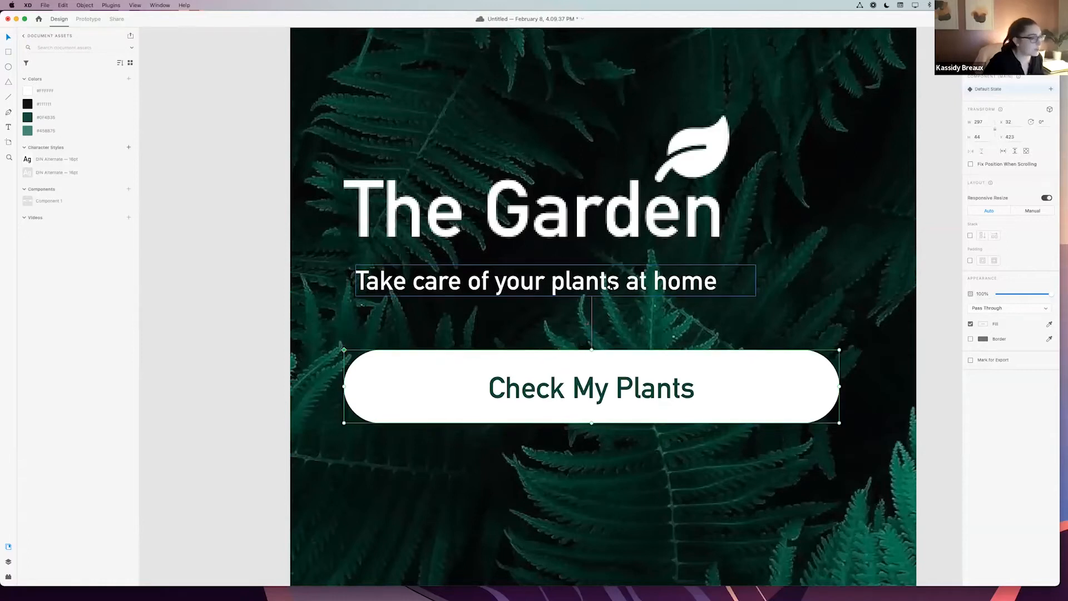
key(Down)
key(Down)
key(Down)
key(Down)
key(Down)
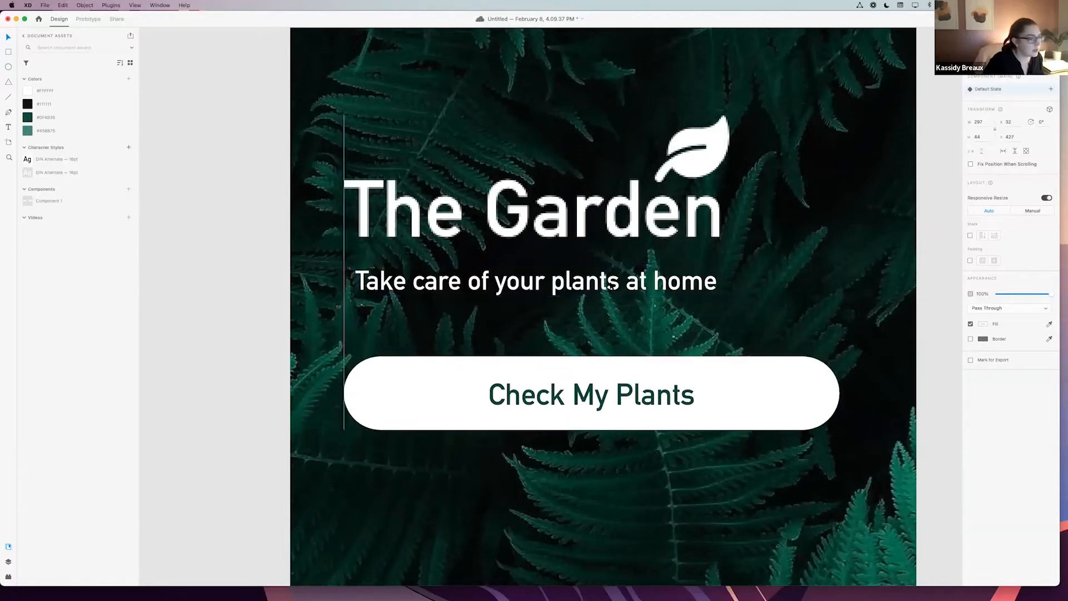
- Lower the "Check My Plants" button to Y 431, check its spacing against the tagline, and clear the selection
key(Down)
key(Down)
key(Down)
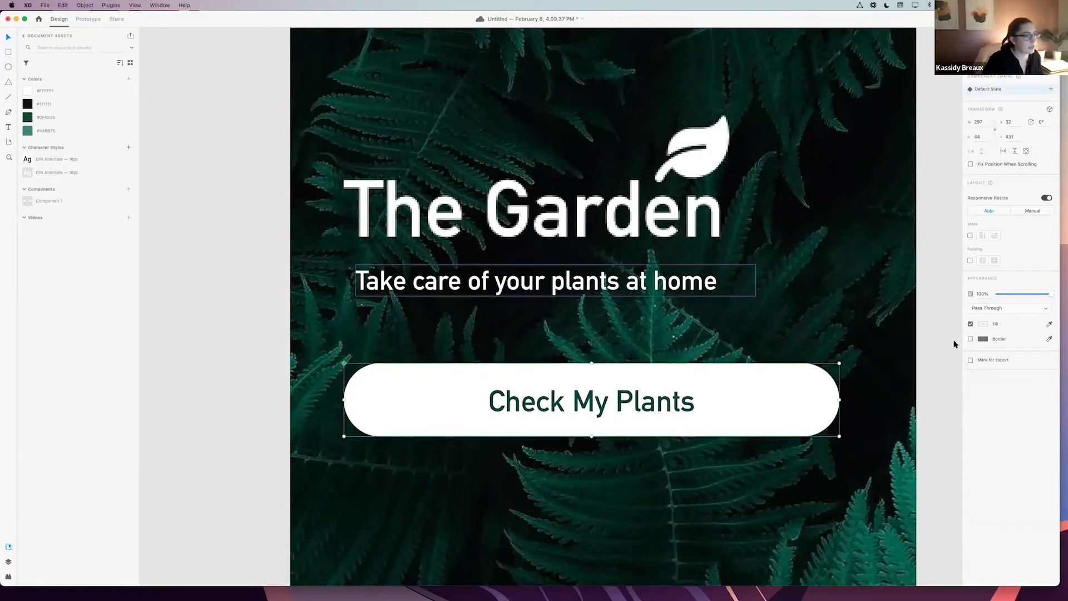
click(942, 353)
click(661, 378)
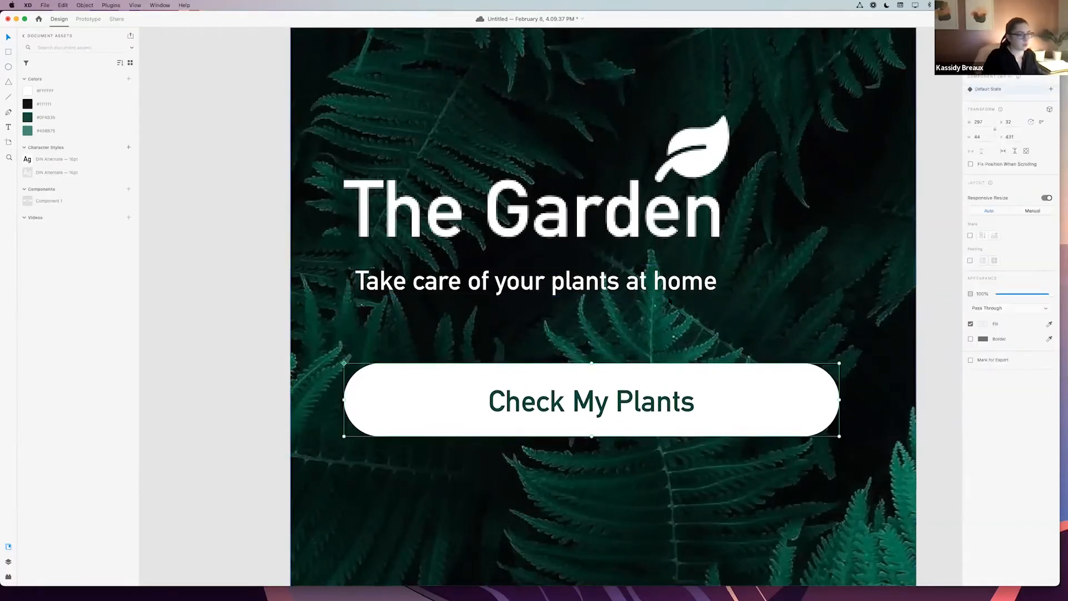
click(651, 282)
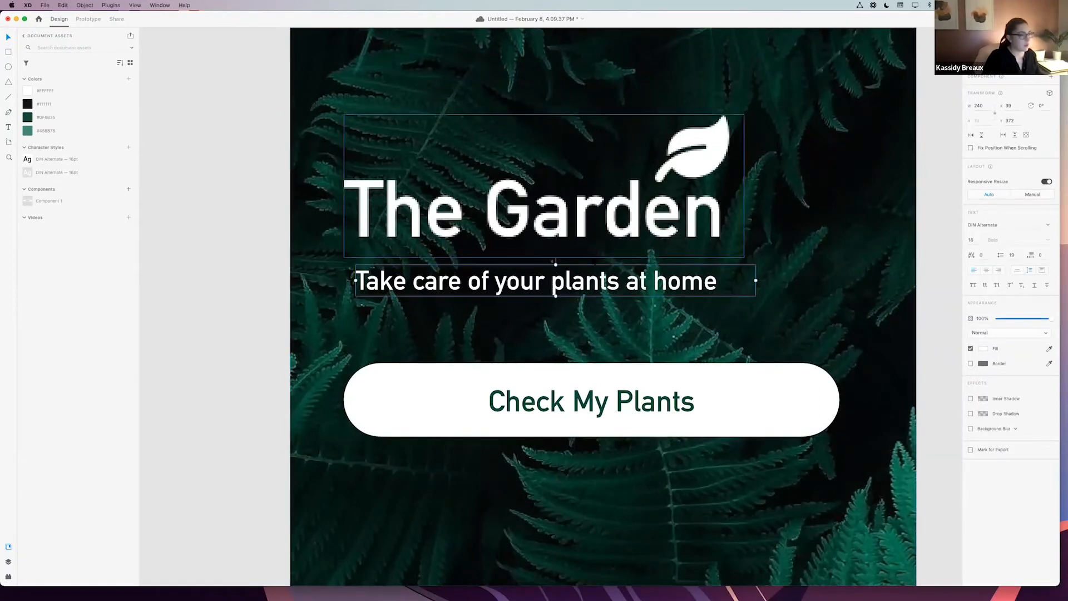
click(945, 293)
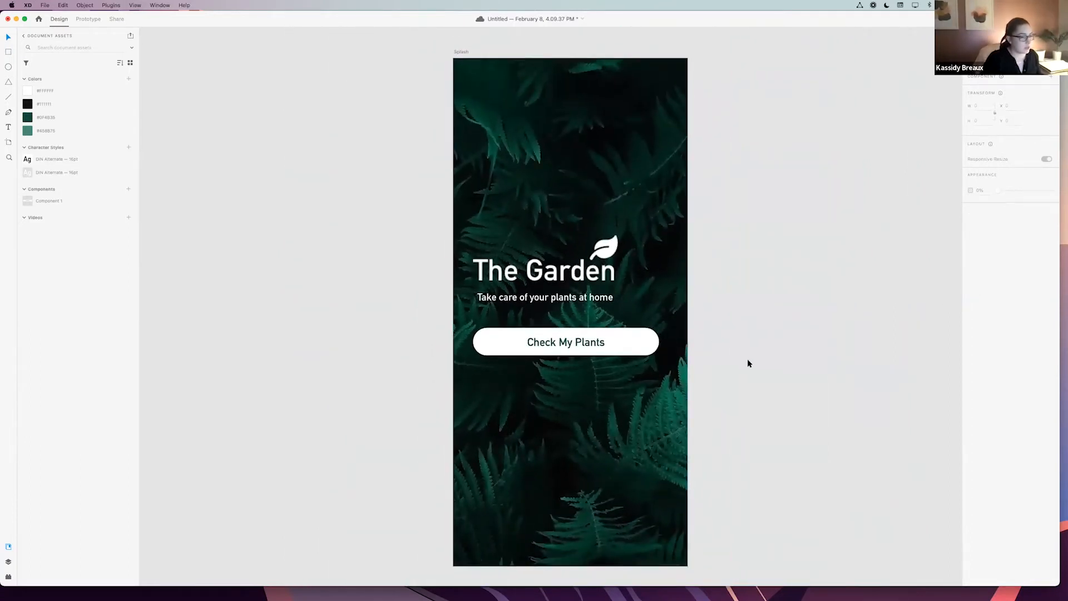
- Try to select the logo, tagline and button together on the Splash artboard, and undo the accidental moves of the button and background
drag(755, 364, 516, 211)
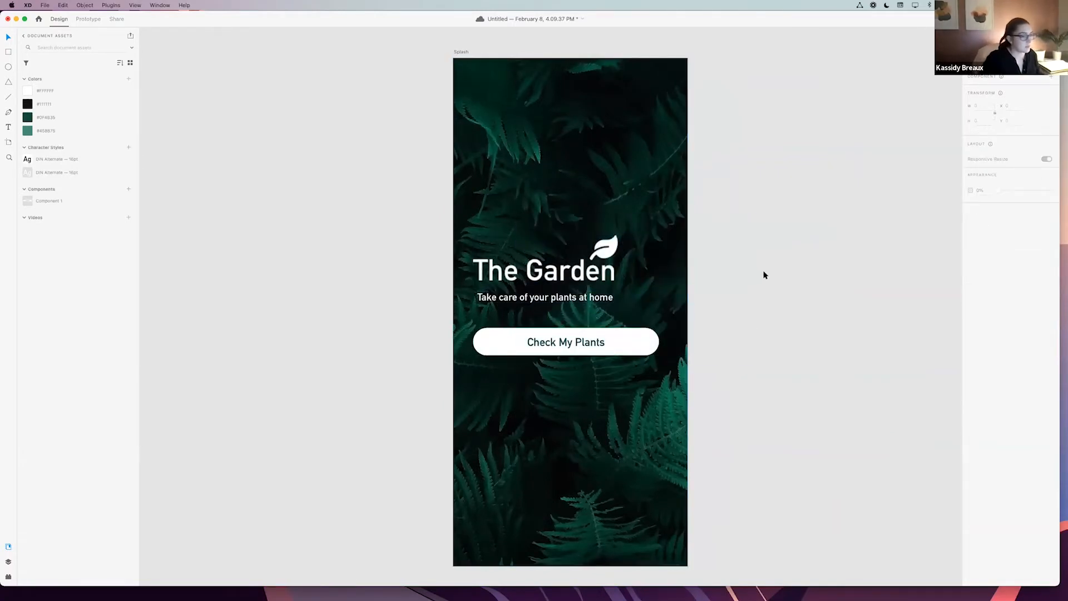
drag(758, 363, 506, 239)
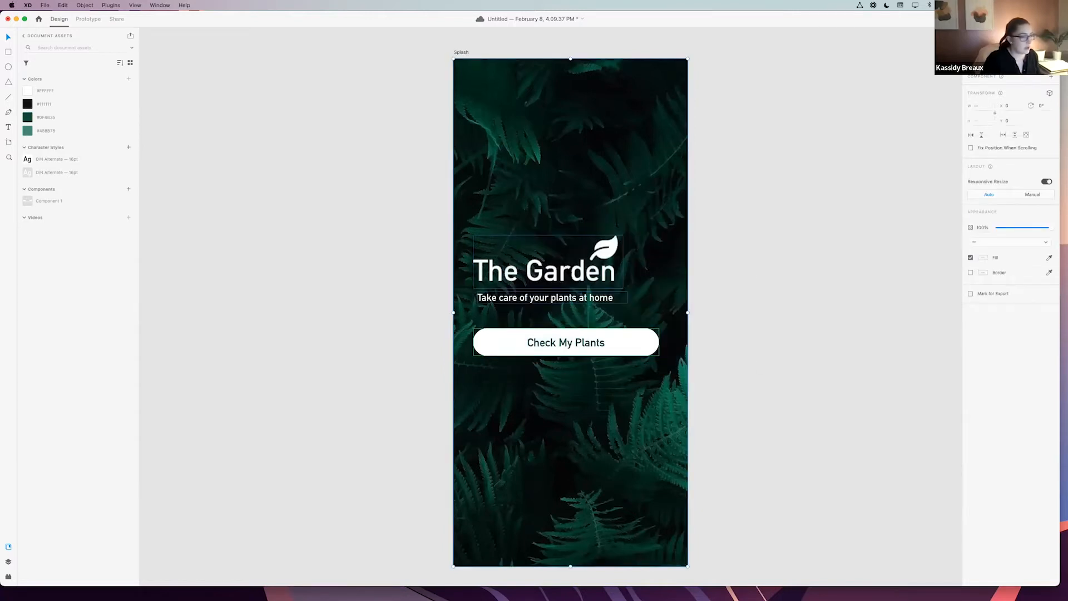
click(734, 323)
drag(640, 335, 621, 282)
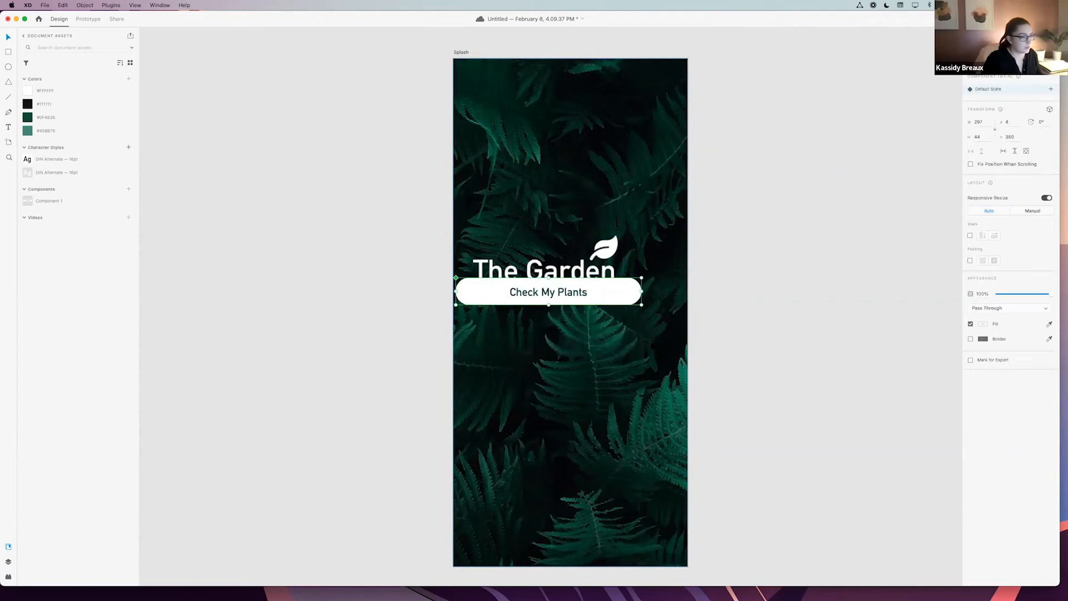
key(super+z)
drag(661, 358, 664, 359)
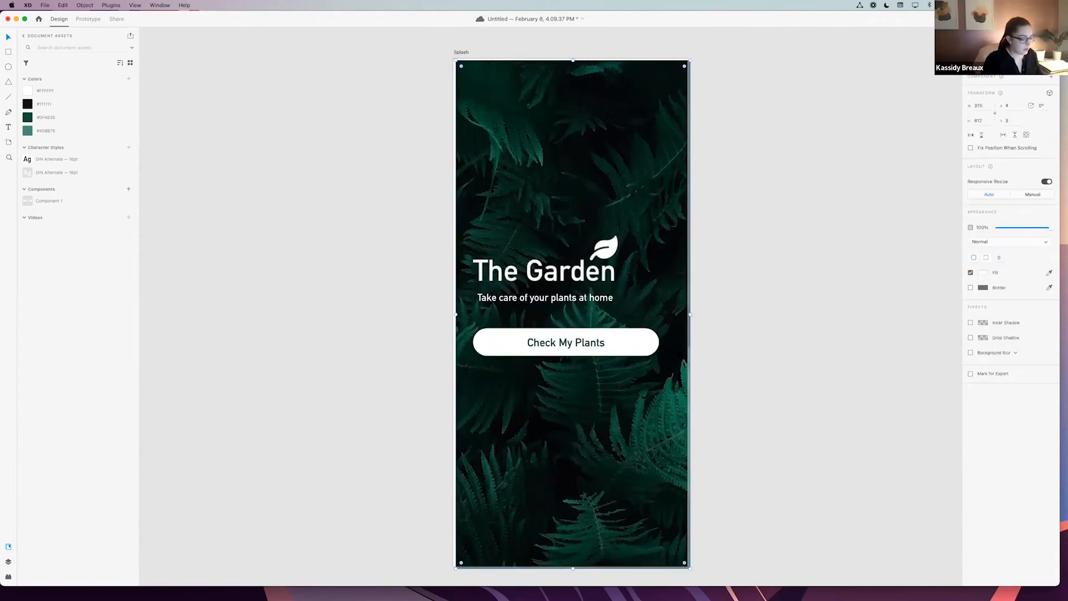
key(super+z)
click(739, 331)
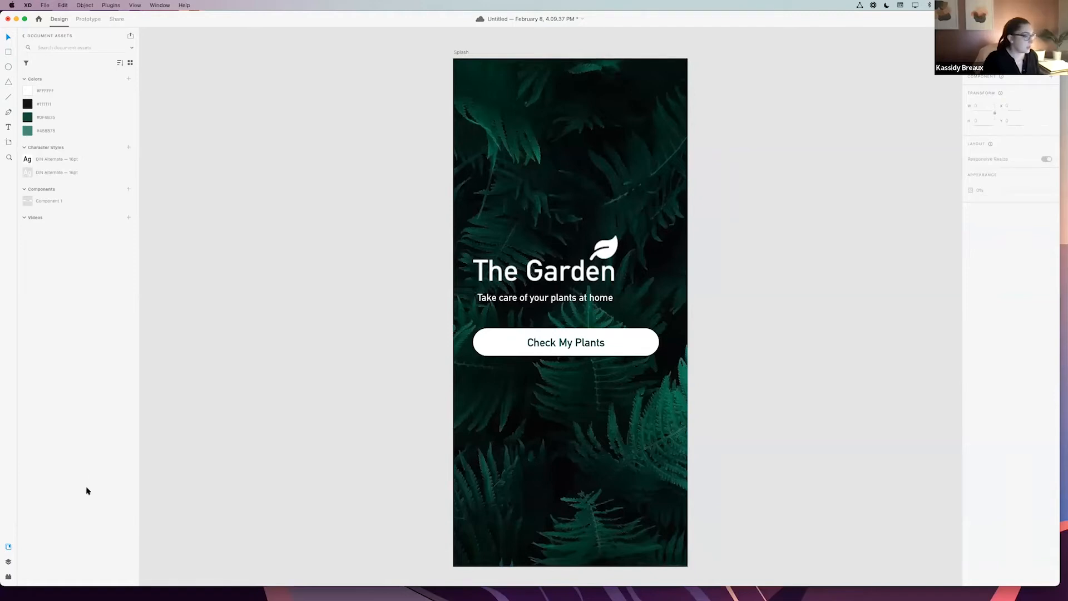
- Draw a sample rectangle about 247 by 68 px beside the Splash artboard, add the text "fsdfs" on it, and delete the stray text below
click(9, 562)
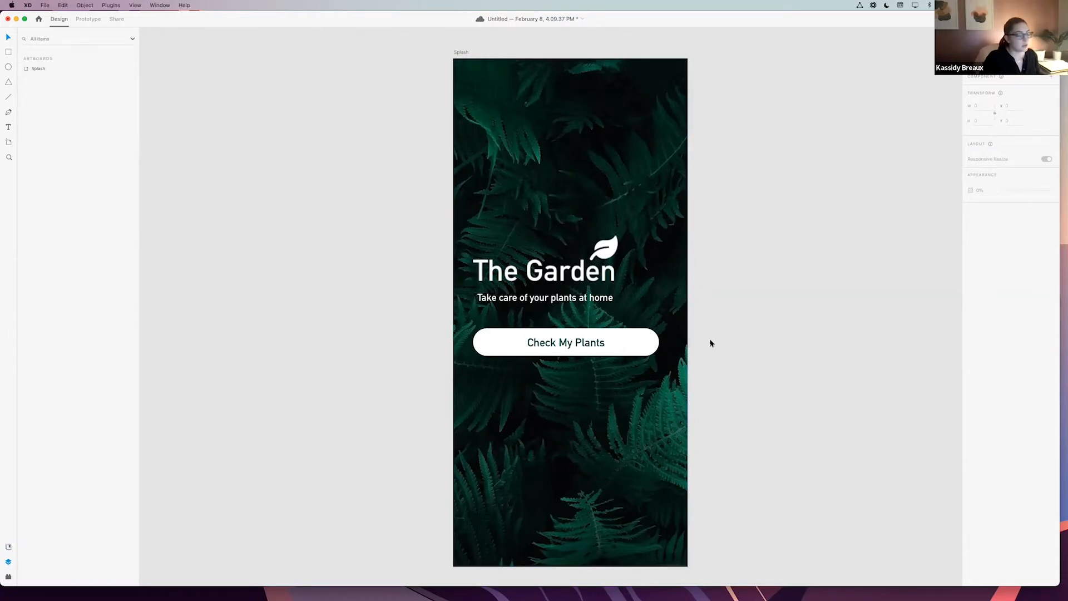
scroll(732, 331, right, 5)
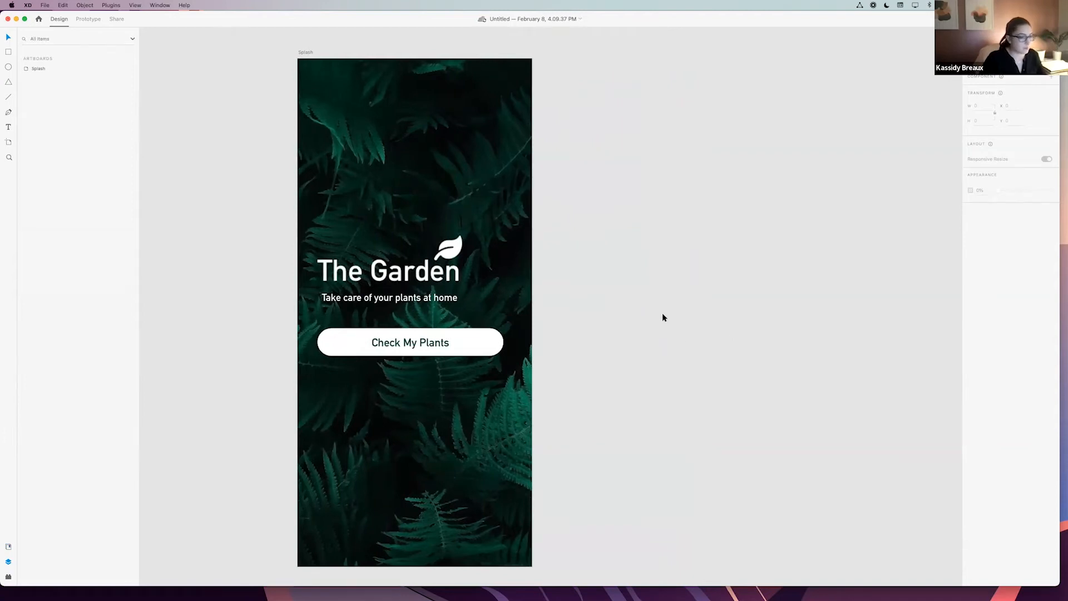
key(r)
drag(615, 243, 770, 286)
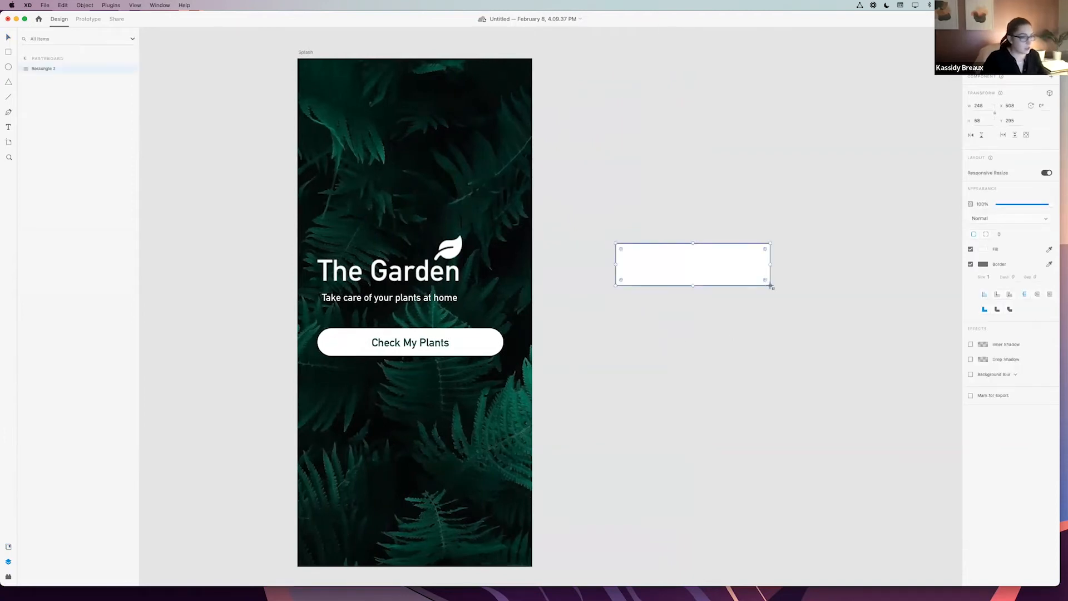
key(t)
drag(649, 261, 722, 274)
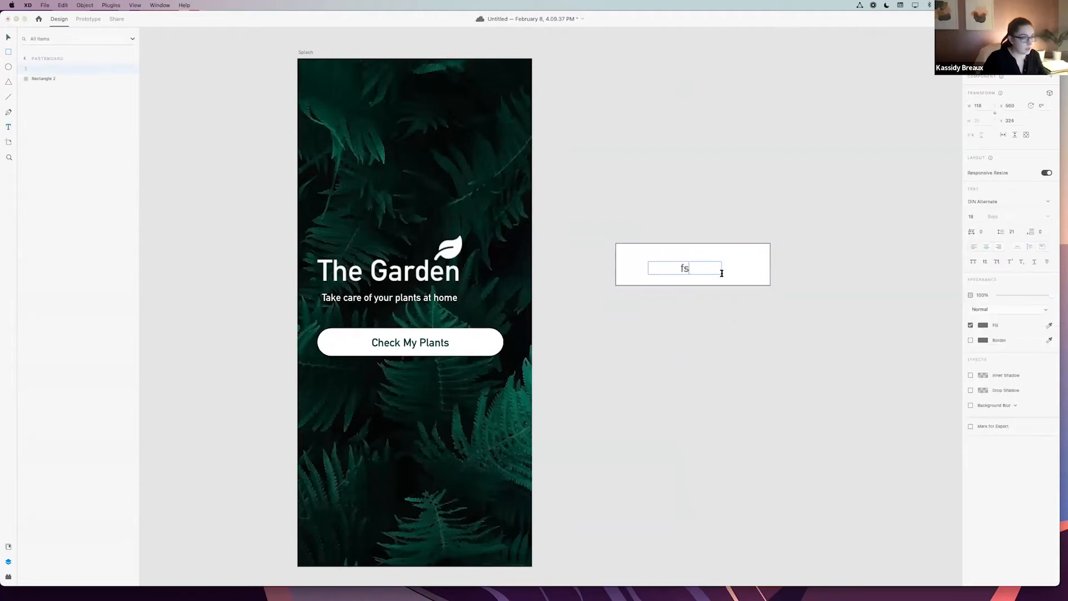
text(fsdfs)
click(748, 299)
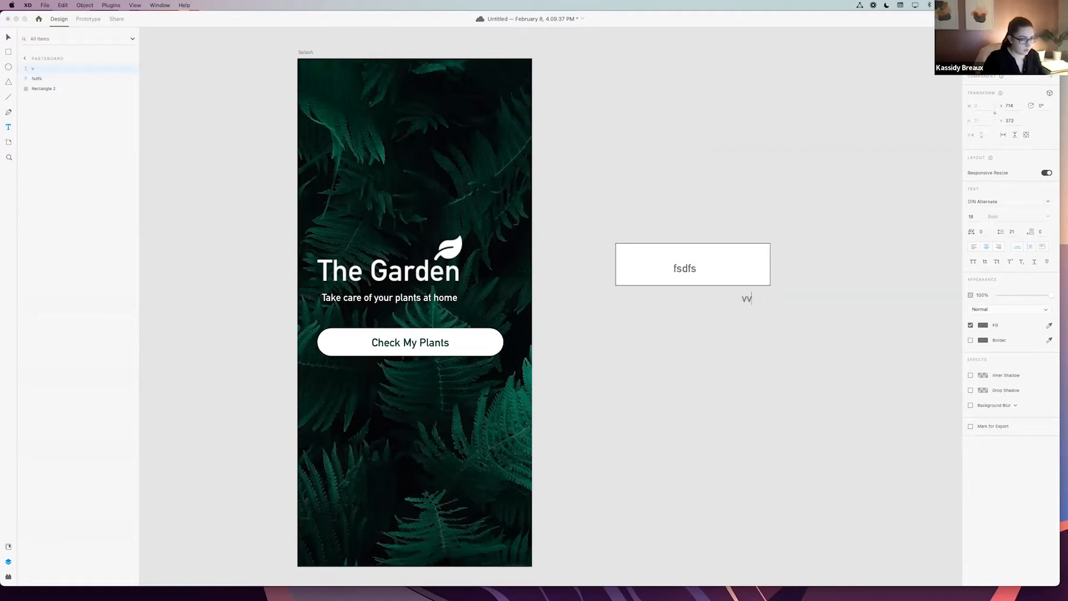
key(Escape)
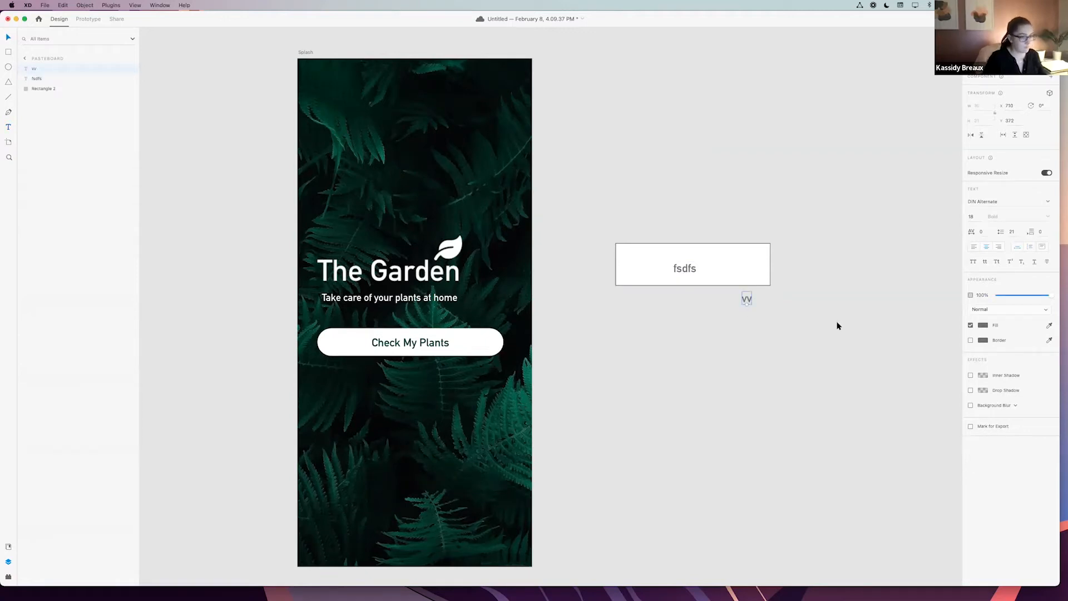
key(Delete)
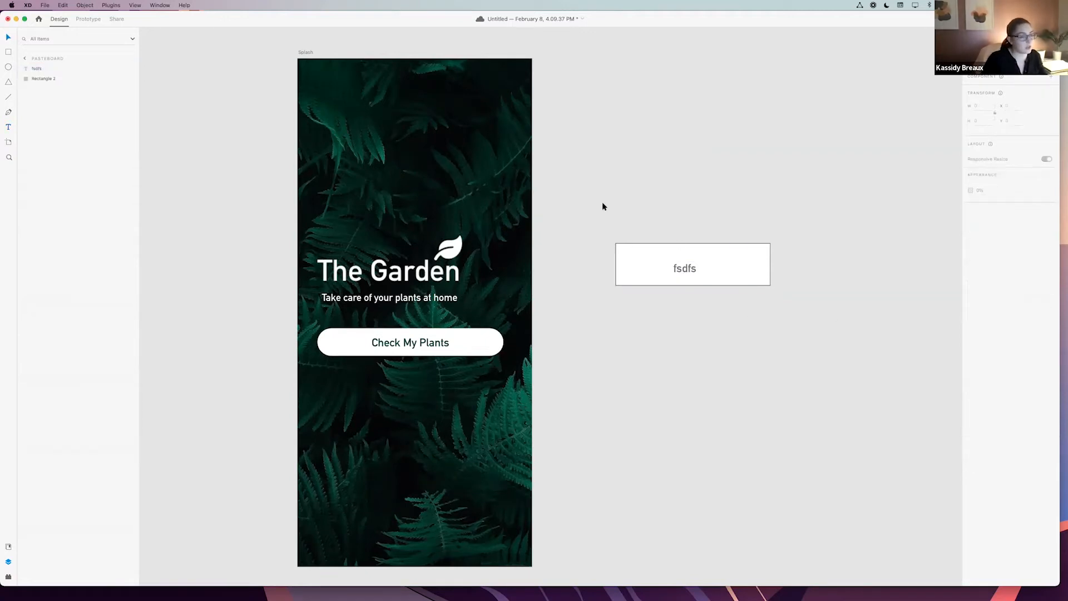
- Select the sample rectangle with its text, bring up the command for grouping them, and delete both objects
drag(574, 211, 829, 348)
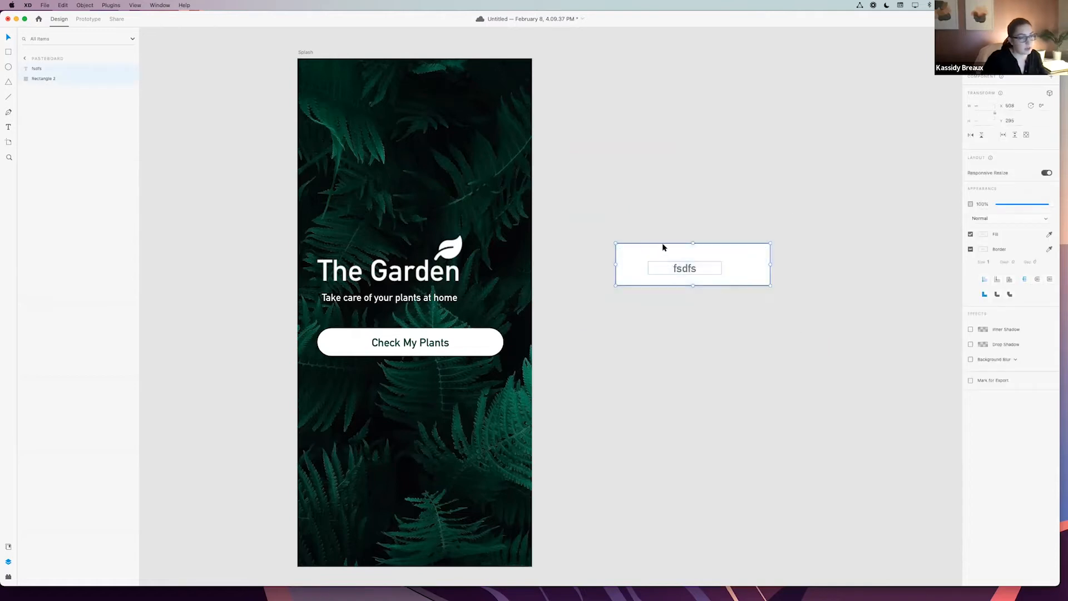
right_click(734, 268)
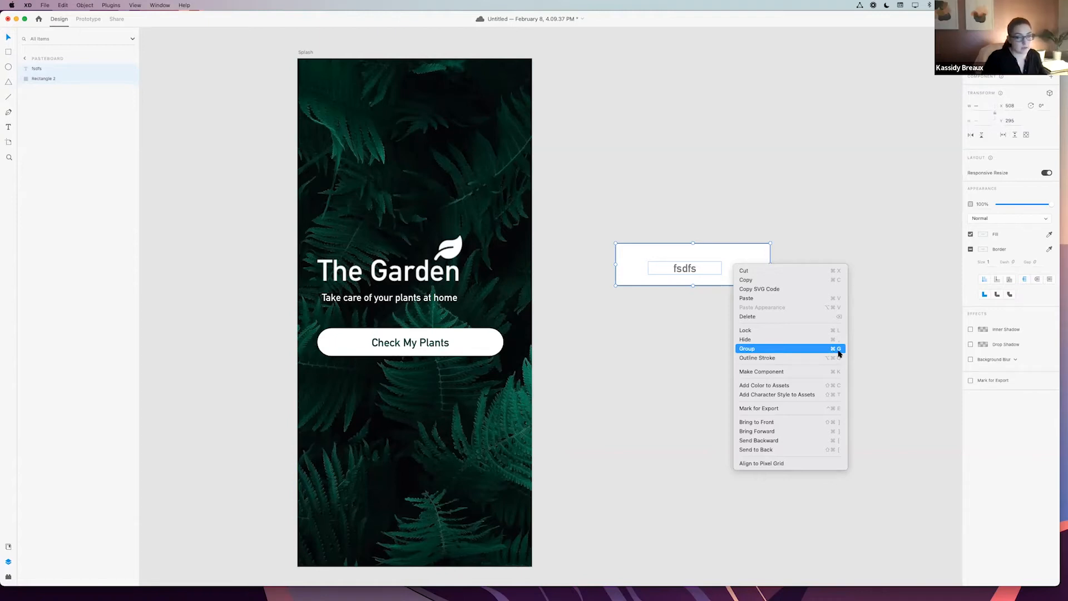
click(625, 332)
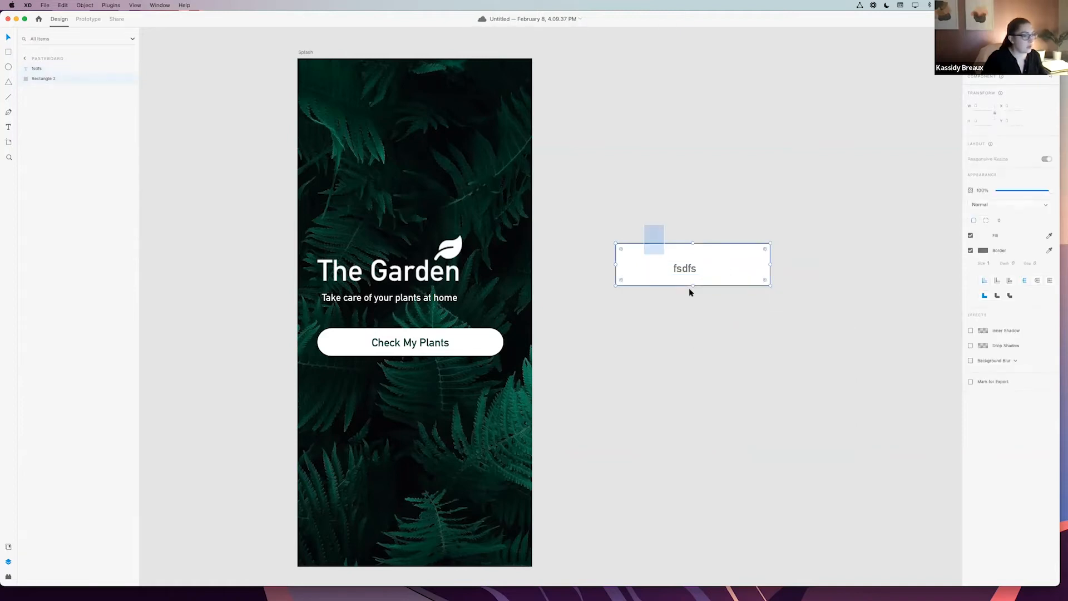
key(Delete)
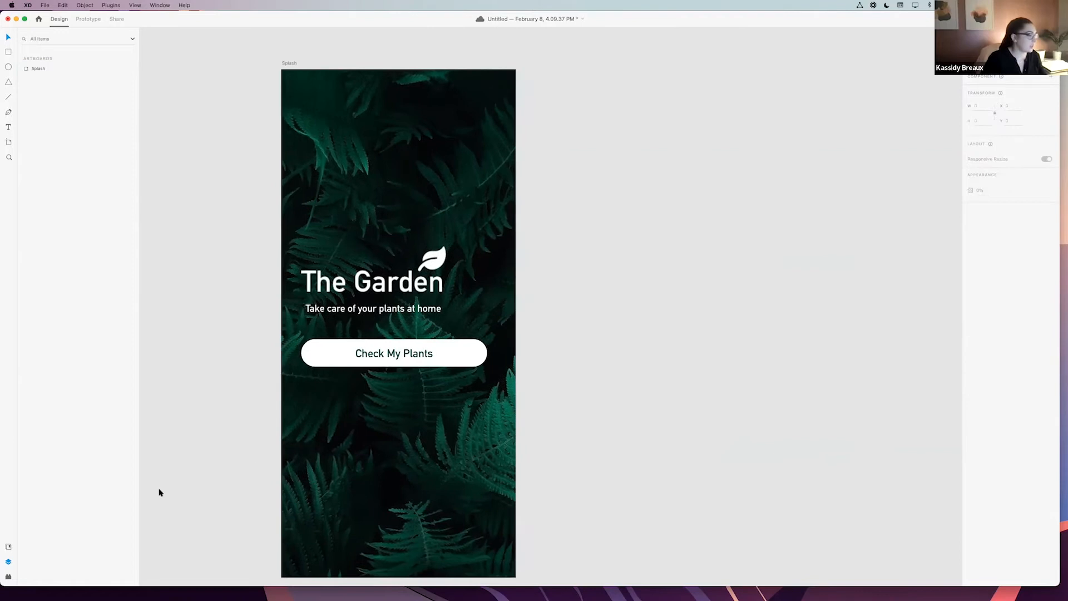
- Show the document assets and examine the option for making a component from a selection
click(8, 546)
scroll(233, 299, left, 3)
scroll(234, 299, down, 2)
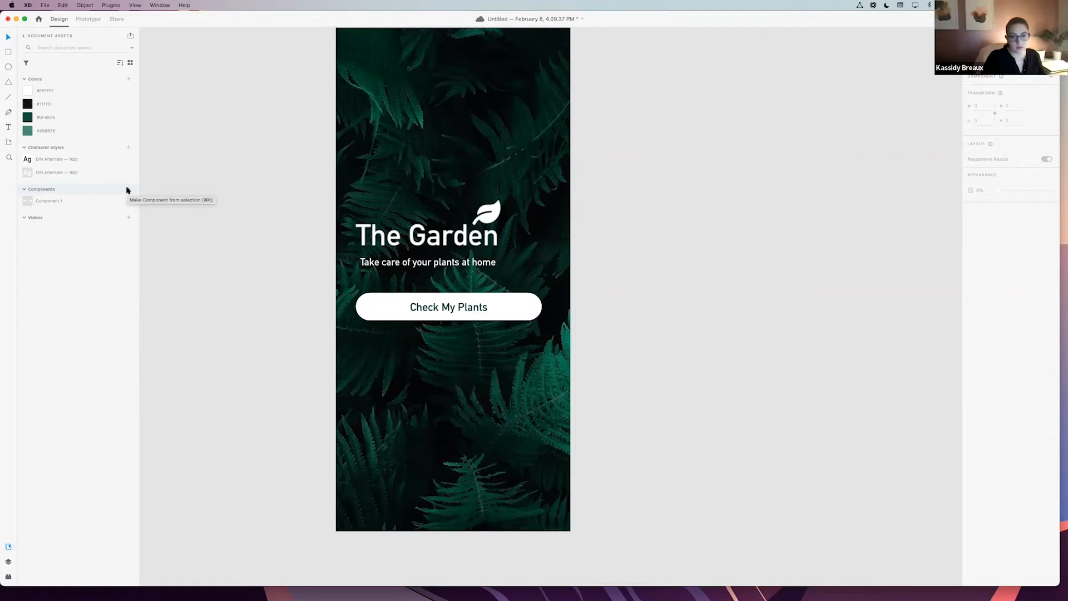
scroll(212, 234, left, 1)
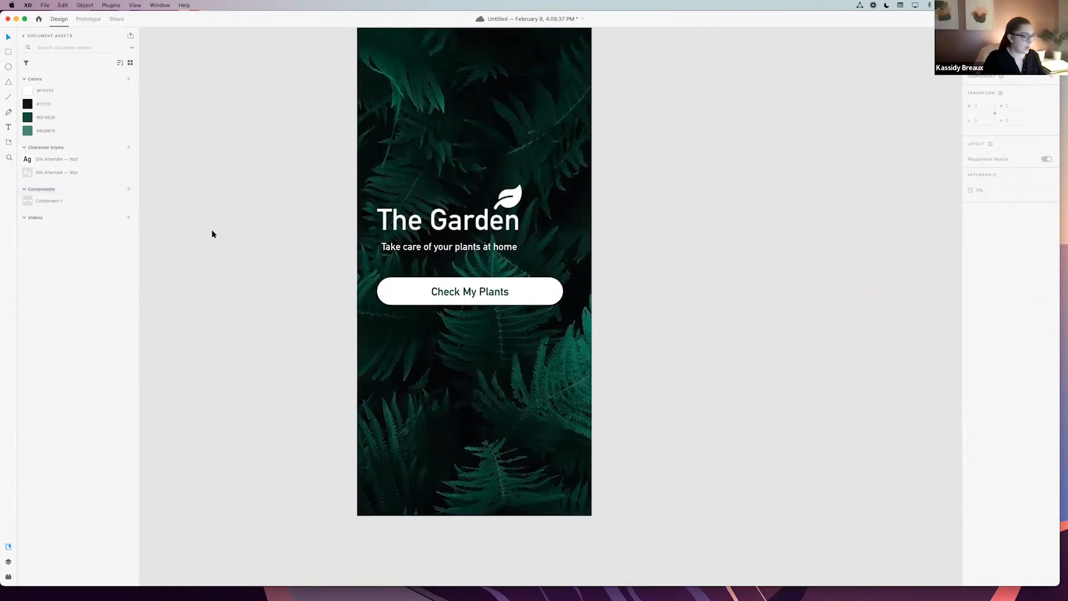
scroll(212, 233, up, 2)
scroll(213, 233, up, 1)
scroll(212, 234, left, 1)
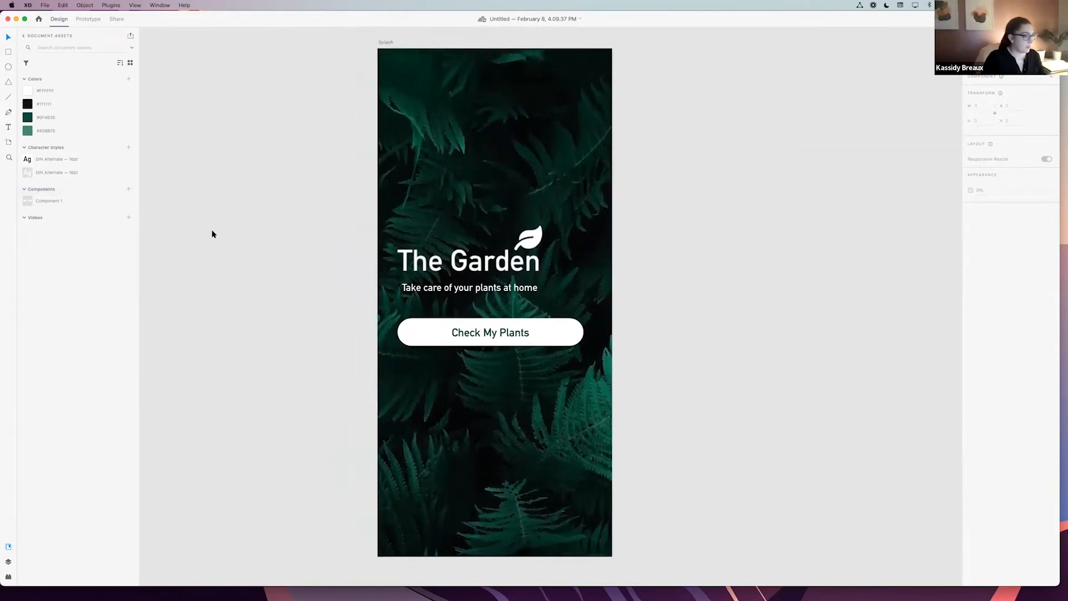
scroll(212, 234, left, 2)
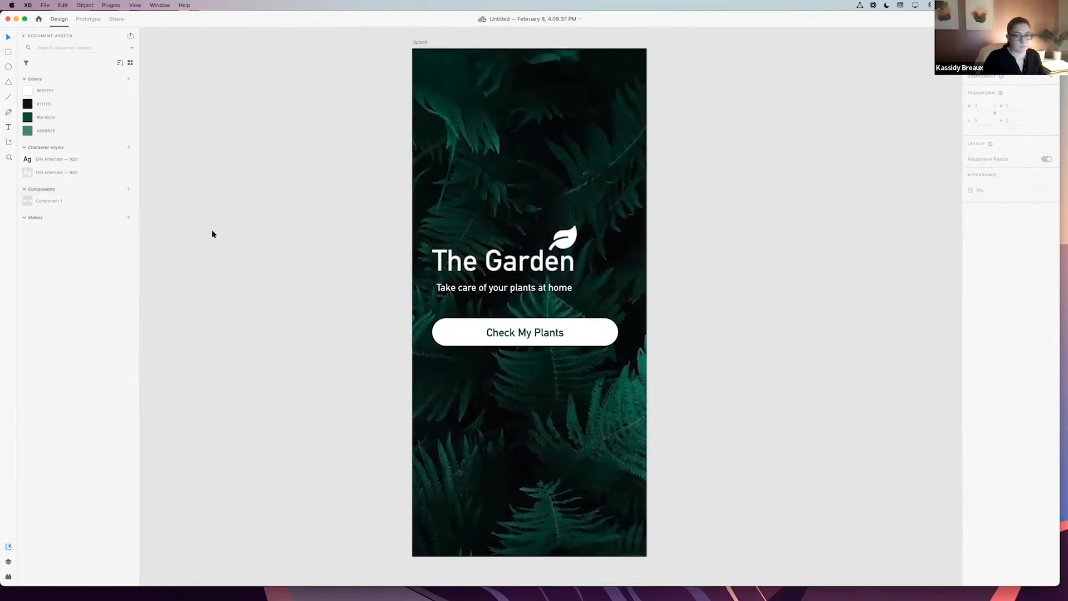
- Show the layers inside the Splash artboard and lock the Leaves background image
click(9, 562)
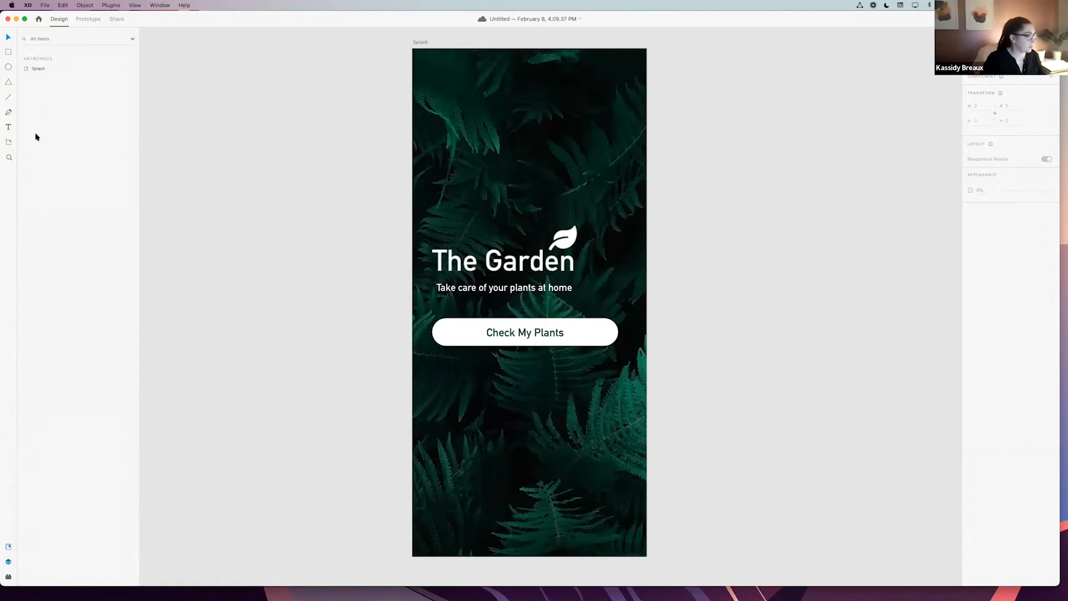
click(39, 68)
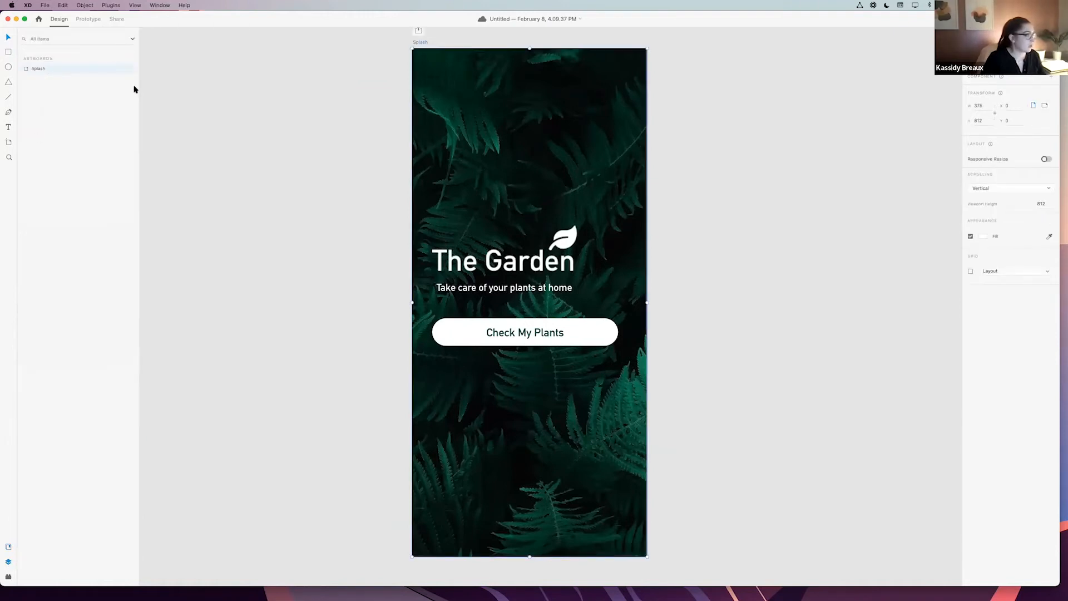
click(512, 287)
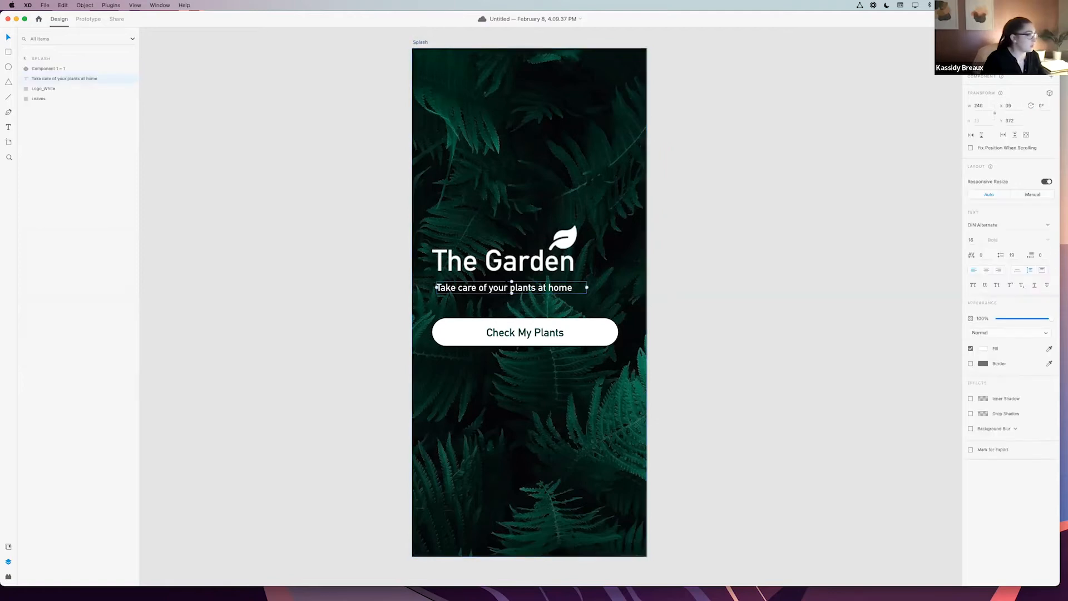
scroll(511, 273, up, 2)
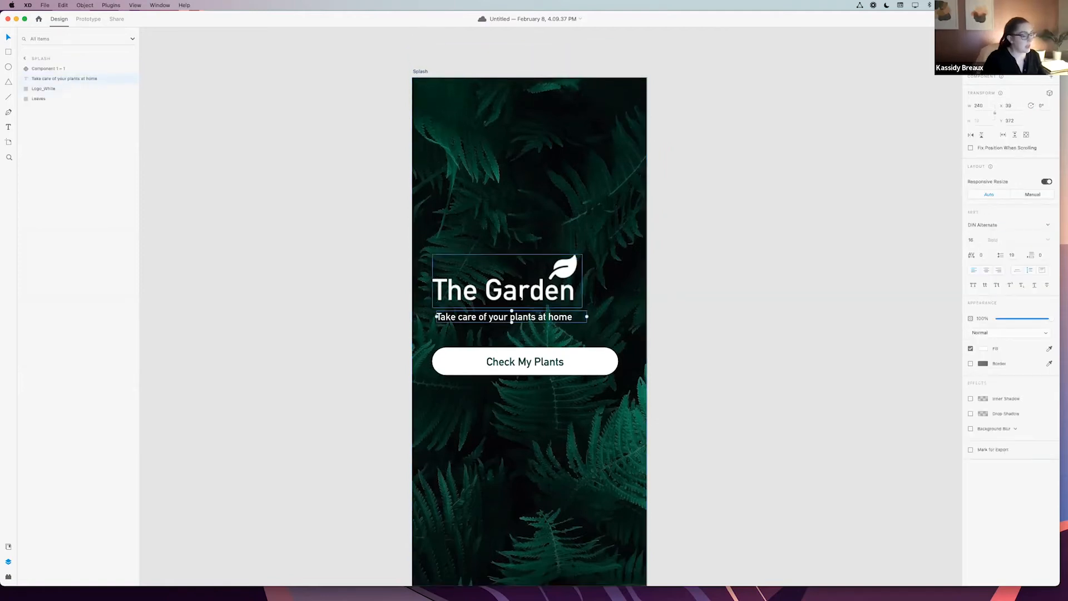
click(577, 258)
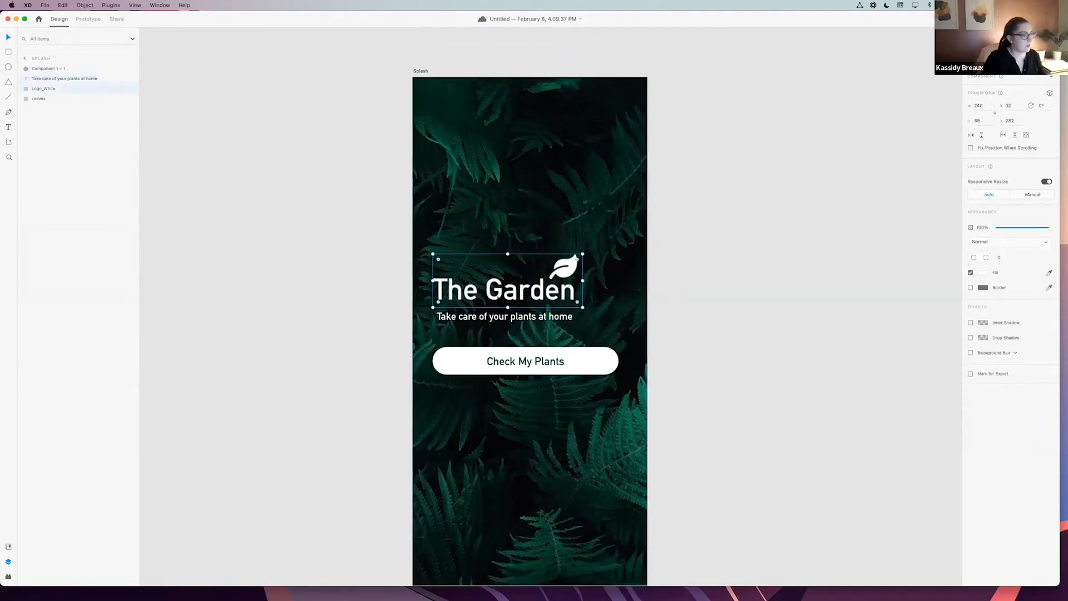
click(42, 100)
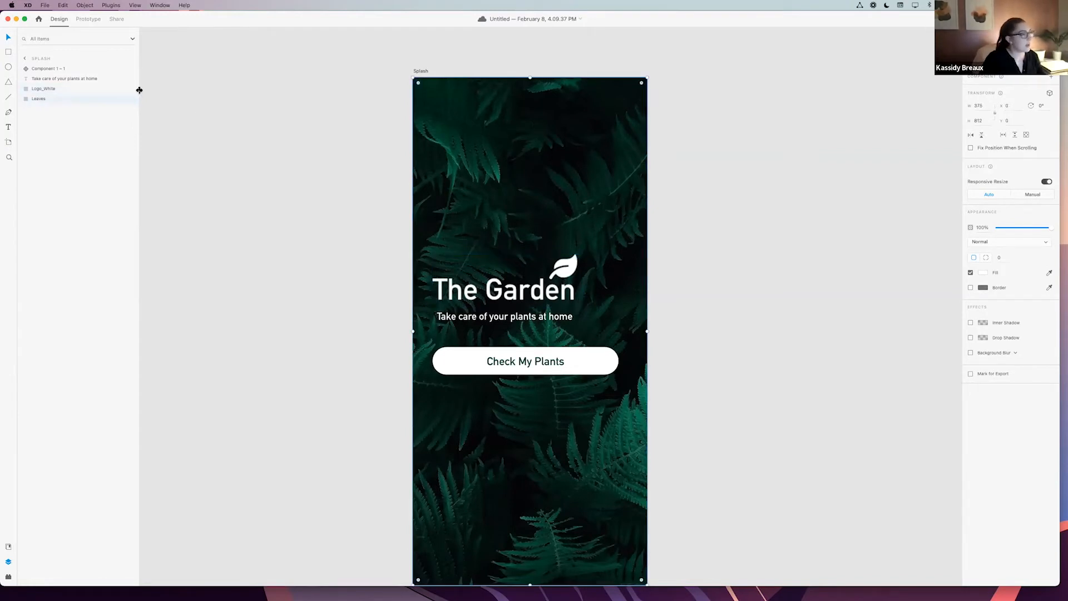
mouse_move(119, 100)
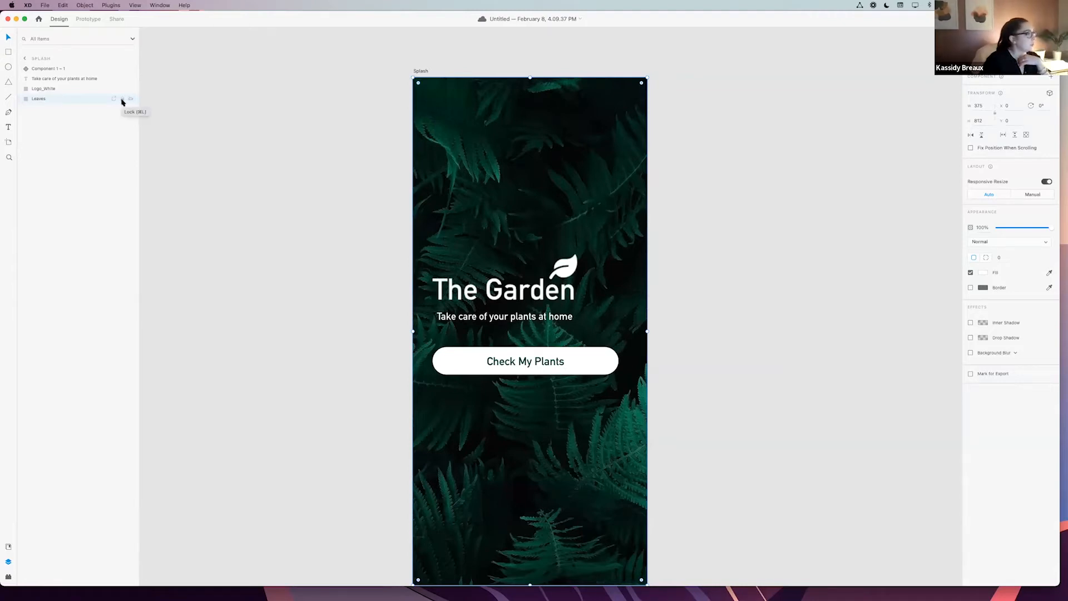
click(122, 100)
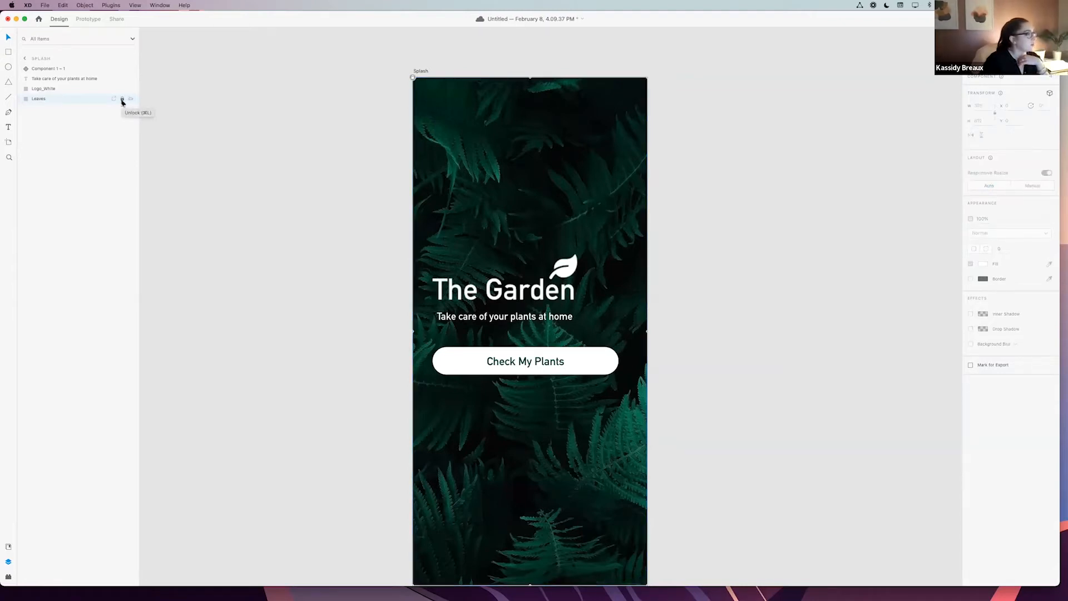
scroll(530, 306, down, 2)
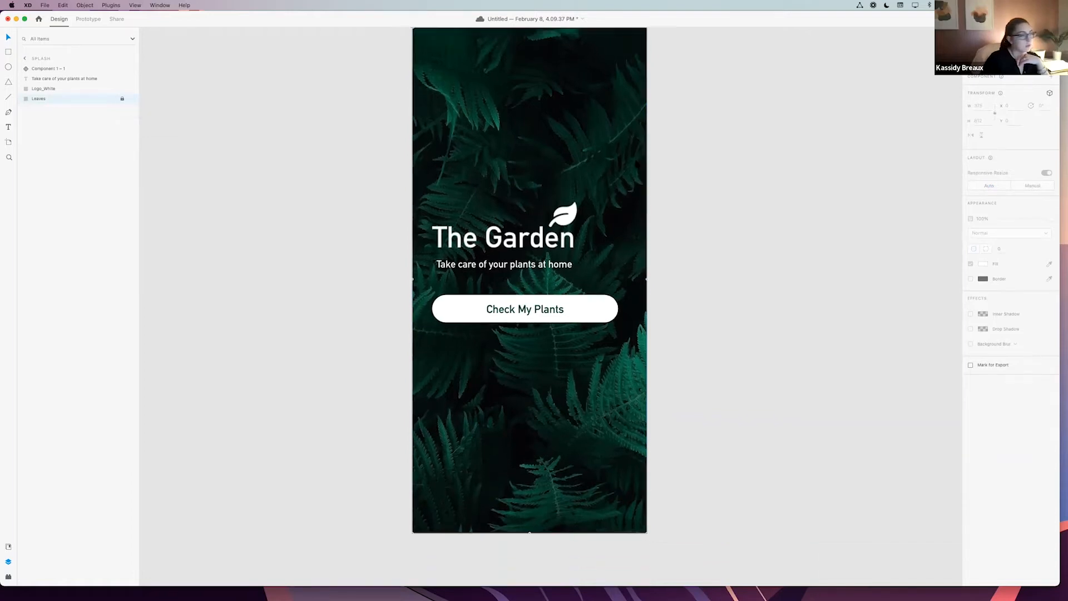
- Select the logo, tagline and "Check My Plants" button together with a selection box across the Splash artboard
scroll(656, 168, up, 2)
click(608, 334)
drag(615, 171, 558, 181)
drag(589, 143, 538, 172)
drag(470, 119, 404, 182)
drag(587, 148, 481, 180)
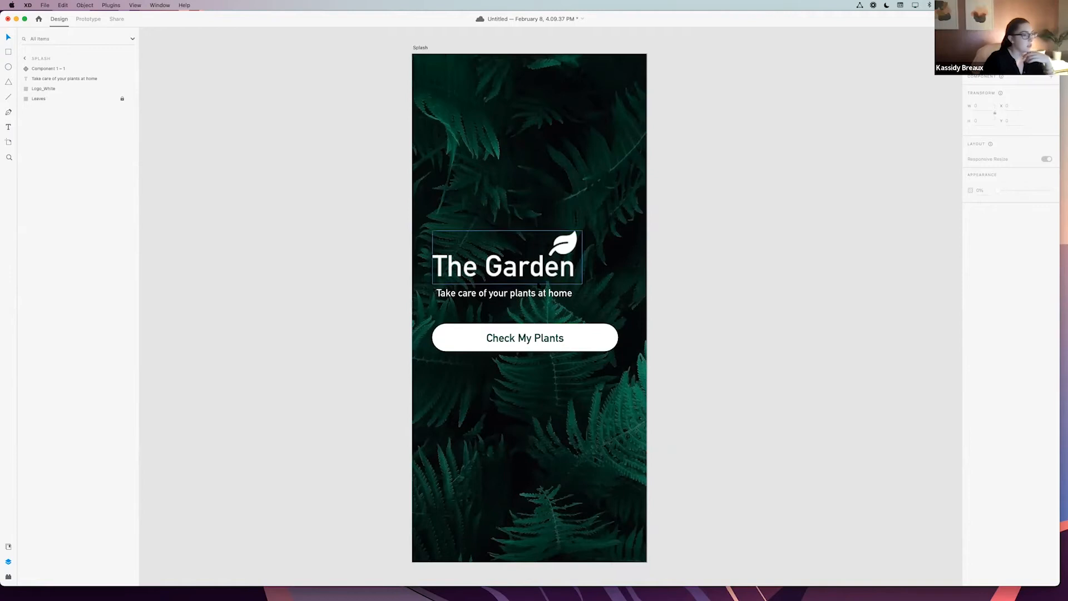
drag(662, 363, 405, 195)
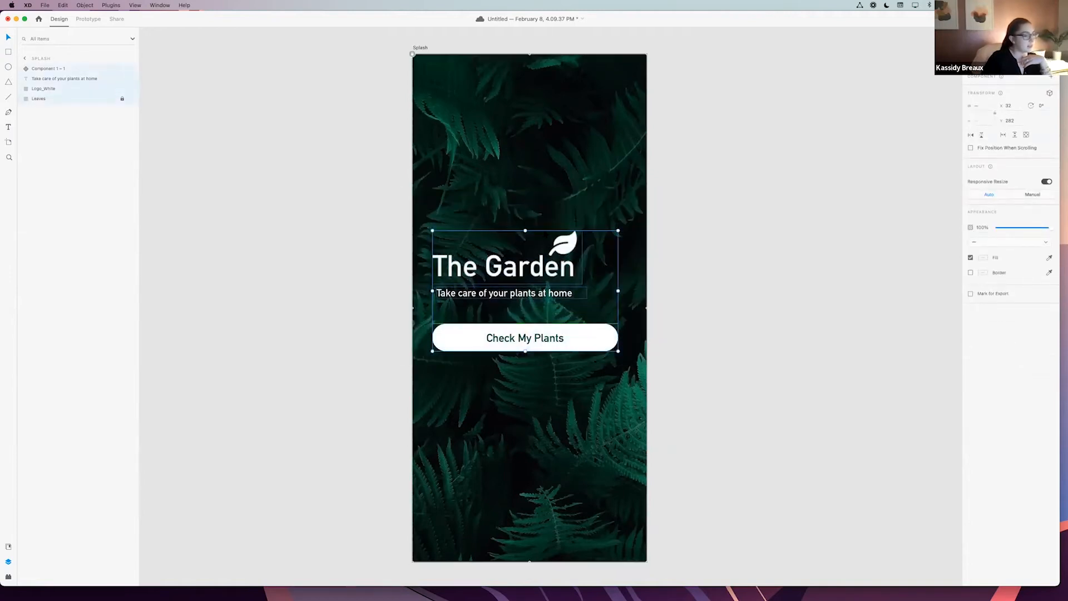
- Move the selected logo, tagline and button together slightly to adjust their position on the Splash artboard, and clear the selection
mouse_move(616, 340)
mouse_down()
mouse_move(616, 313)
mouse_move(616, 358)
mouse_up()
drag(553, 284, 556, 277)
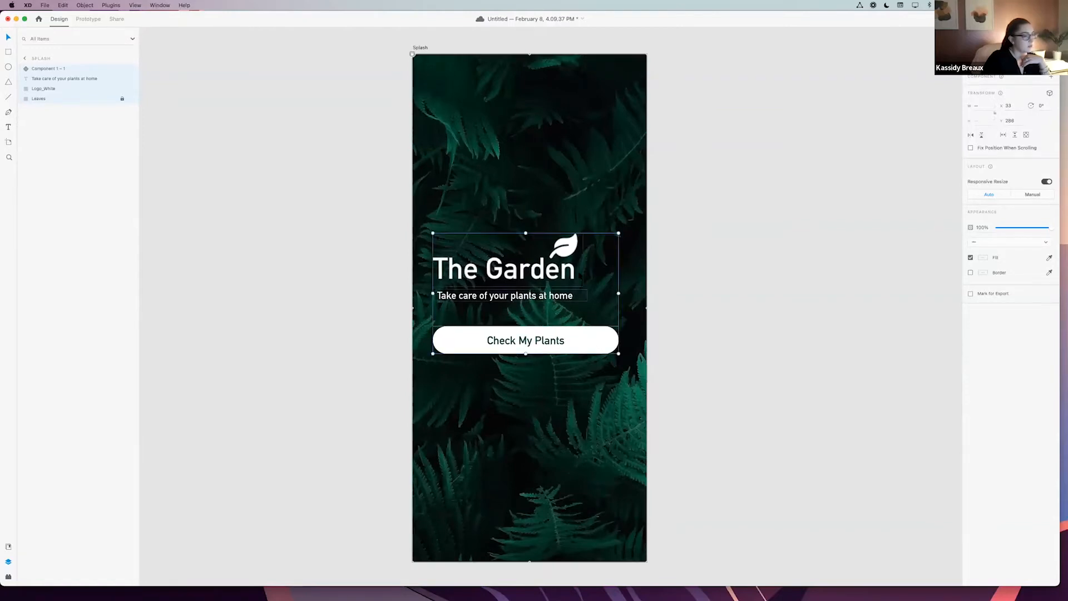
click(732, 291)
scroll(731, 291, up, 2)
scroll(732, 291, down, 2)
scroll(733, 292, left, 2)
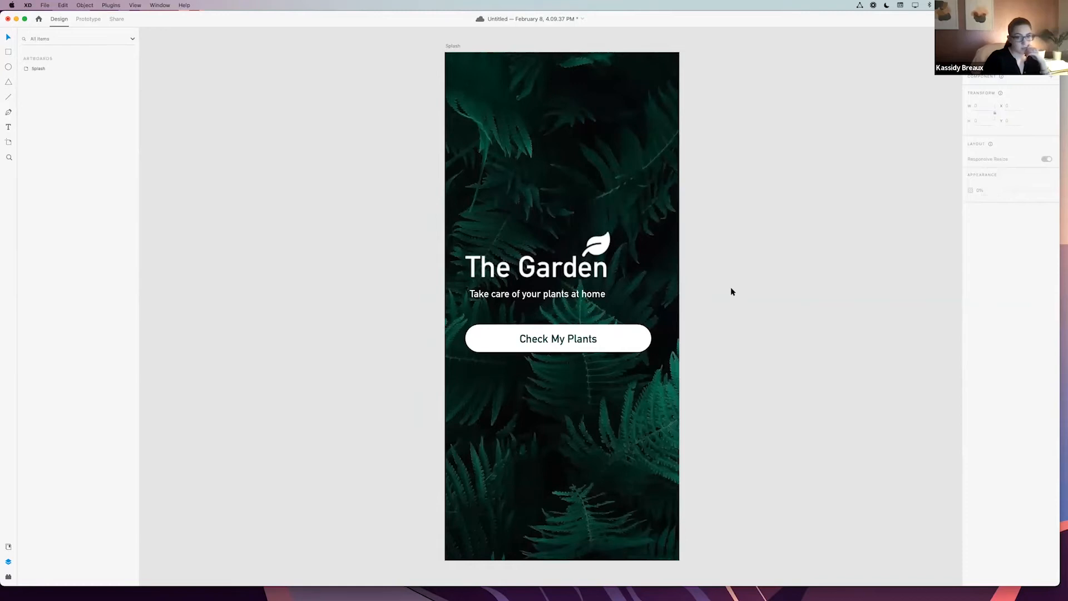
scroll(733, 292, right, 1)
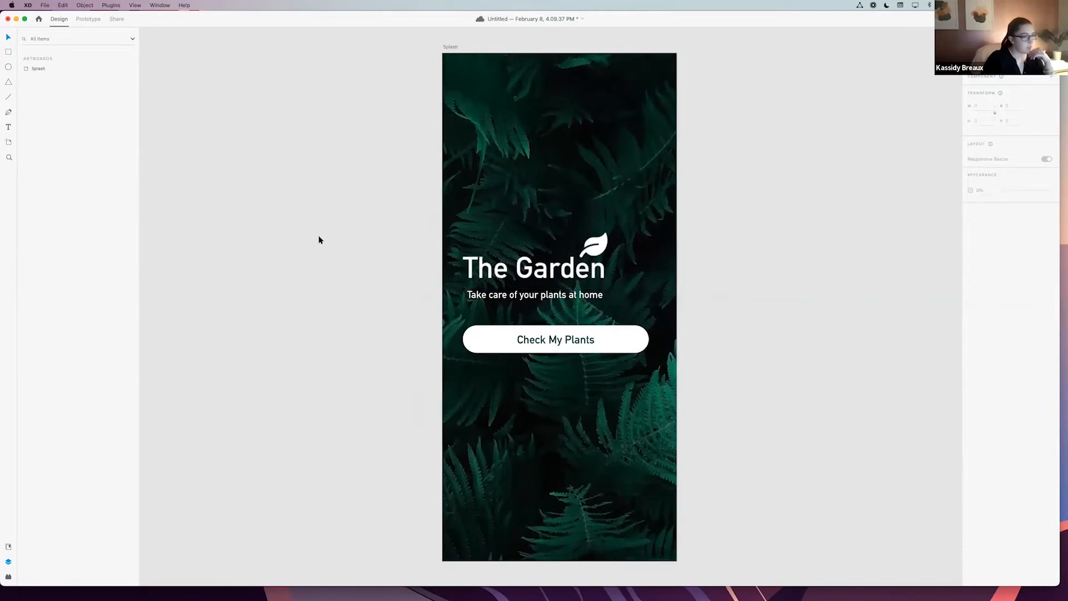
- Show the layers inside the Splash artboard with the locked Leaves background, and return to the artboard list
click(37, 68)
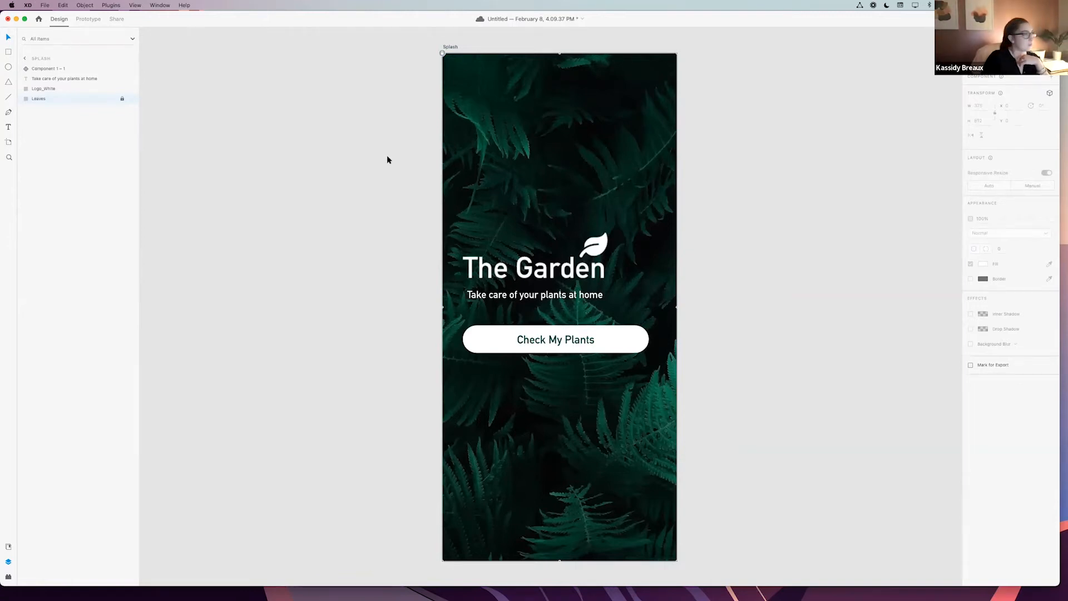
click(367, 156)
scroll(367, 156, right, 2)
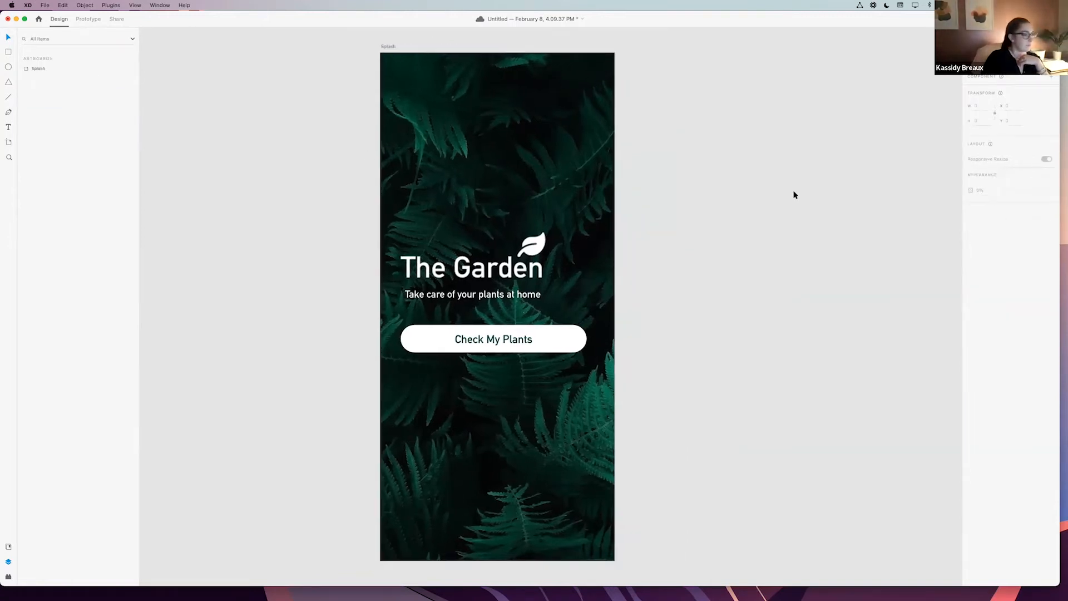
scroll(794, 195, up, 2)
scroll(795, 195, right, 2)
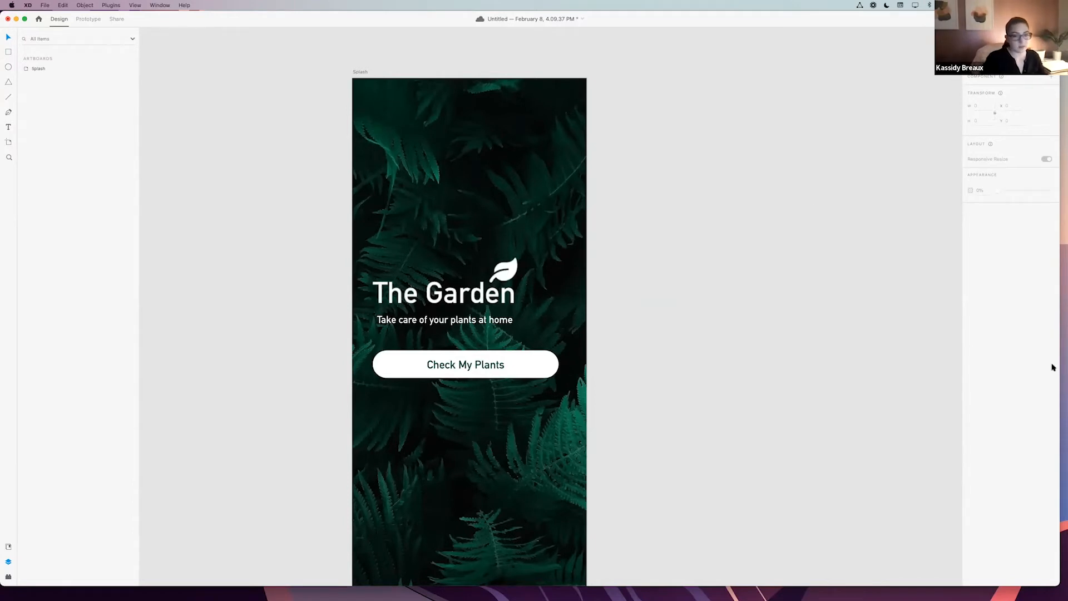
scroll(649, 191, down, 2)
scroll(649, 190, up, 1)
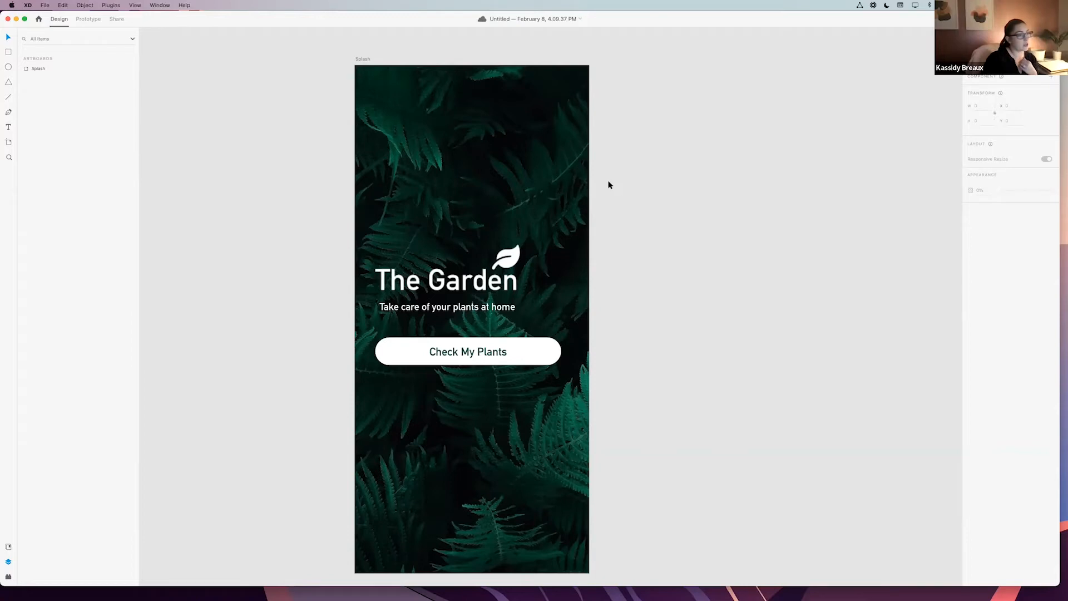
- Select the whole Splash artboard
click(361, 60)
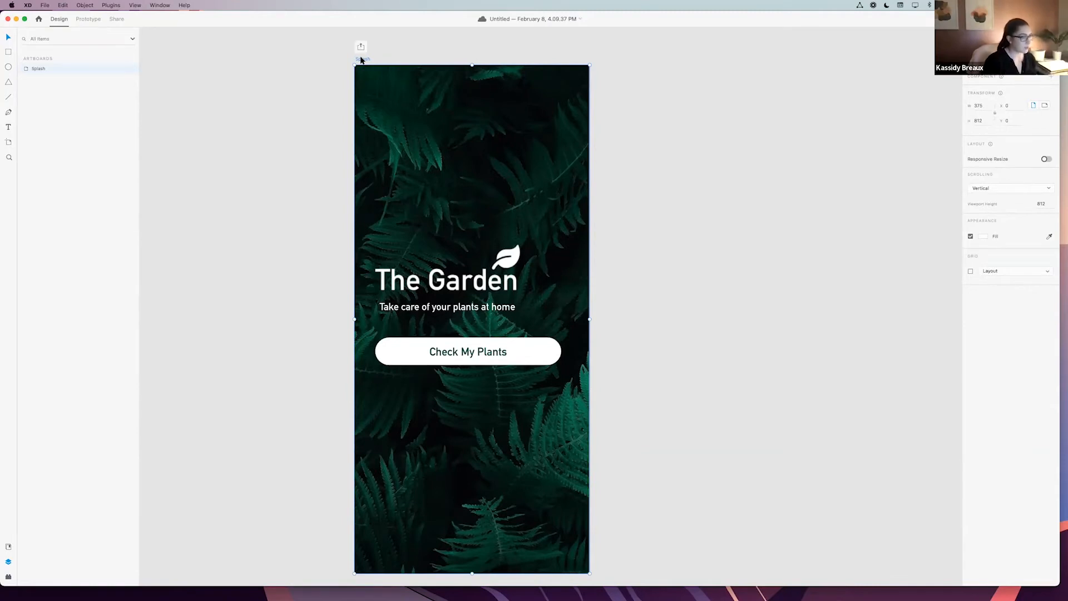
scroll(532, 163, left, 3)
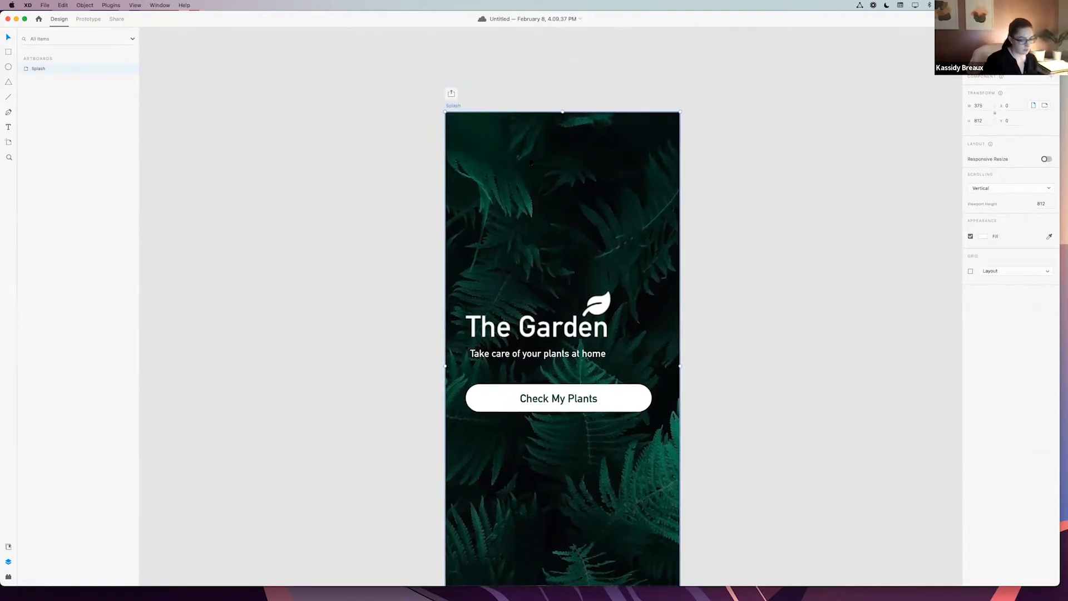
- Duplicate the Splash artboard so that the copy sits beside the original
scroll(532, 163, up, 3)
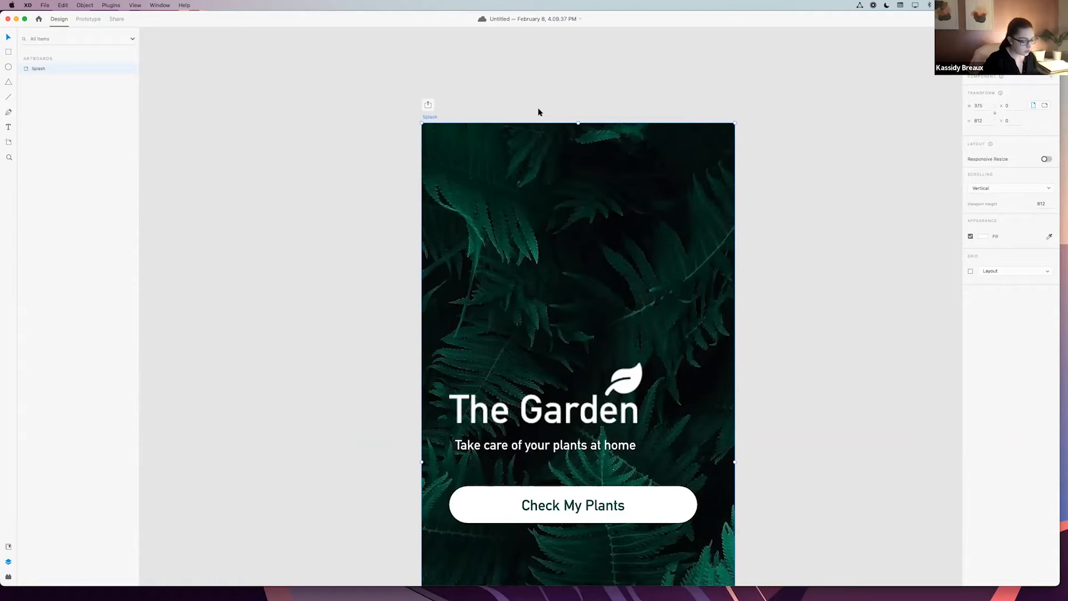
key(super+d)
scroll(538, 112, right, 10)
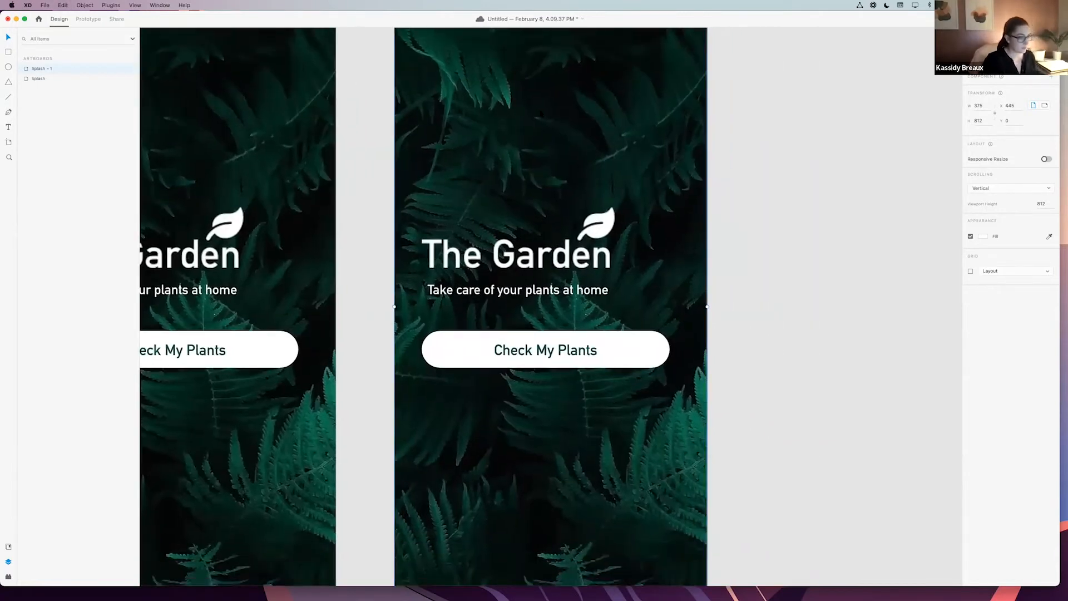
scroll(734, 204, left, 2)
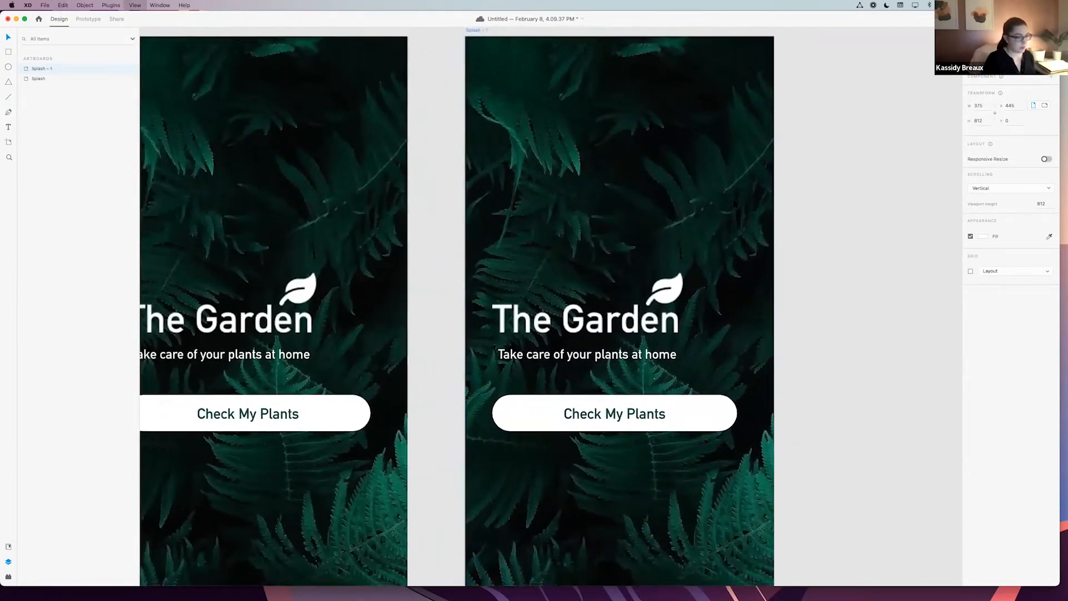
key(super+minus)
scroll(734, 204, down, 3)
scroll(734, 203, left, 3)
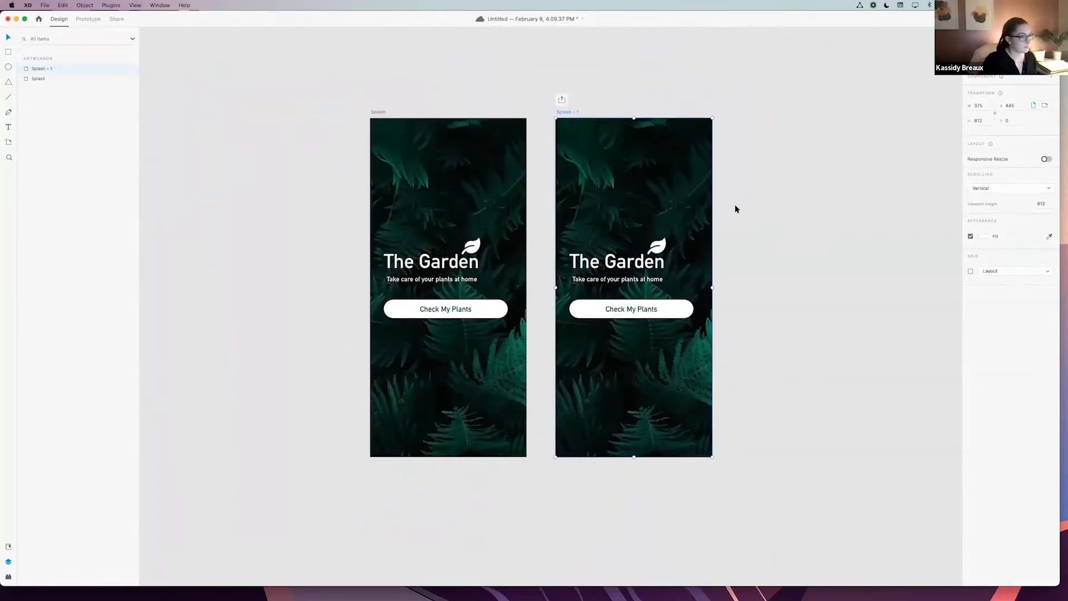
- Unlock the Leaves background layer in the duplicated Splash artboard
double_click(27, 70)
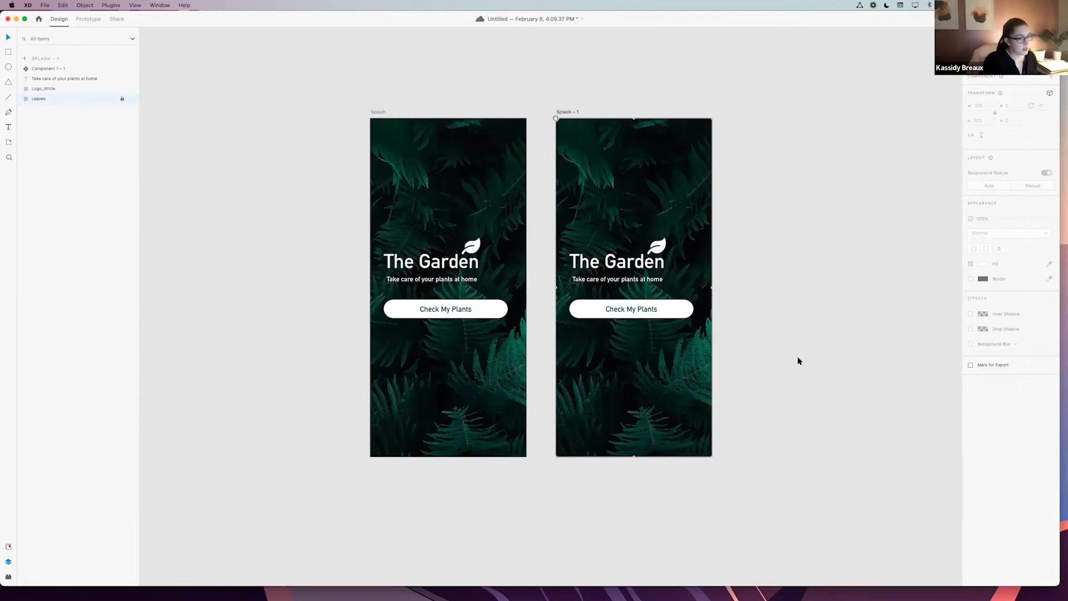
scroll(797, 356, down, 1)
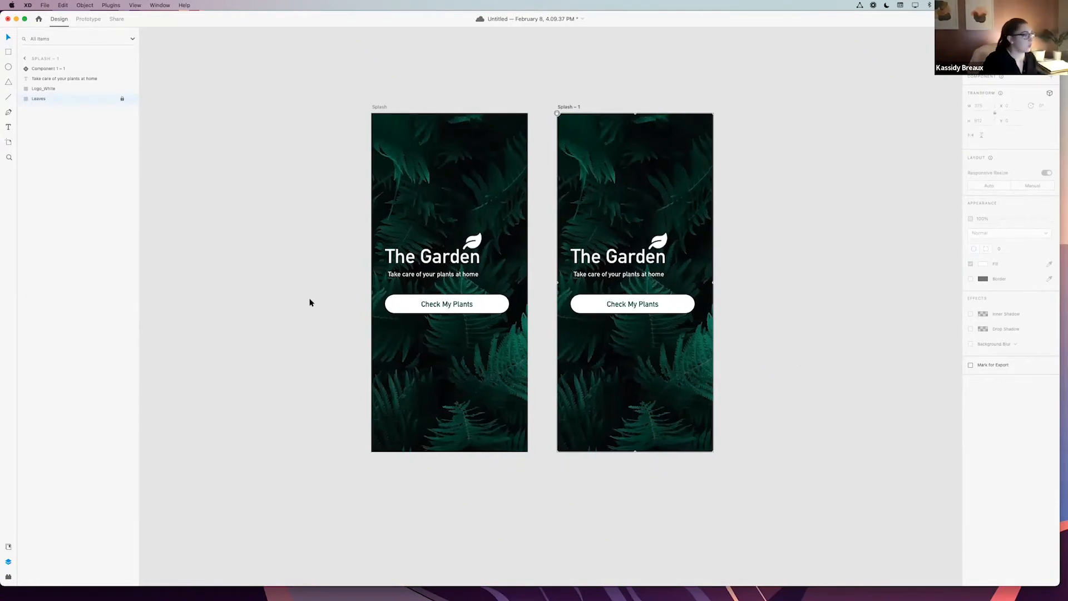
click(122, 100)
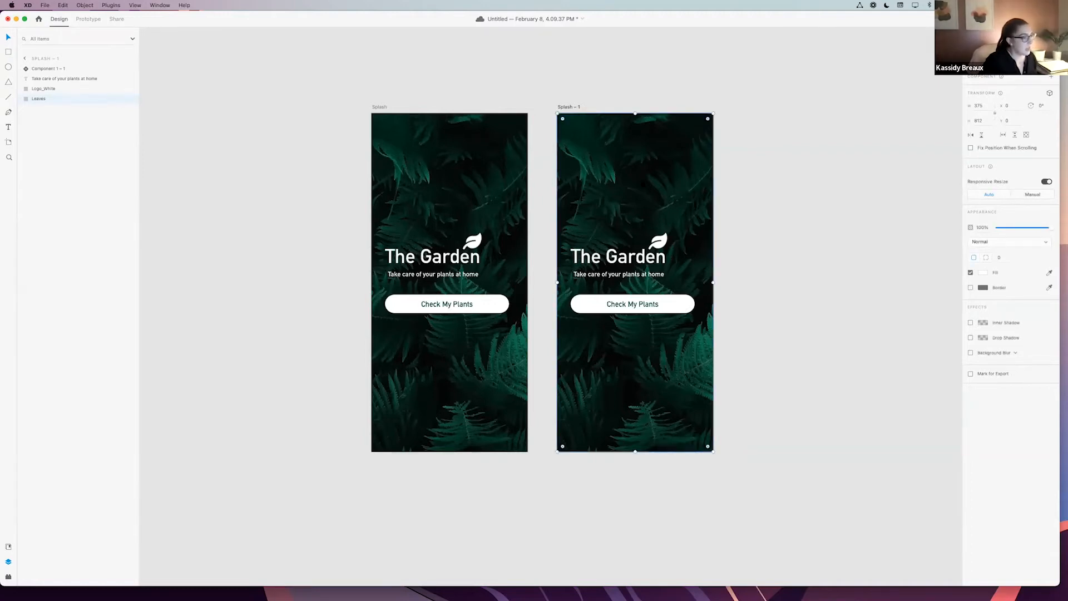
click(742, 198)
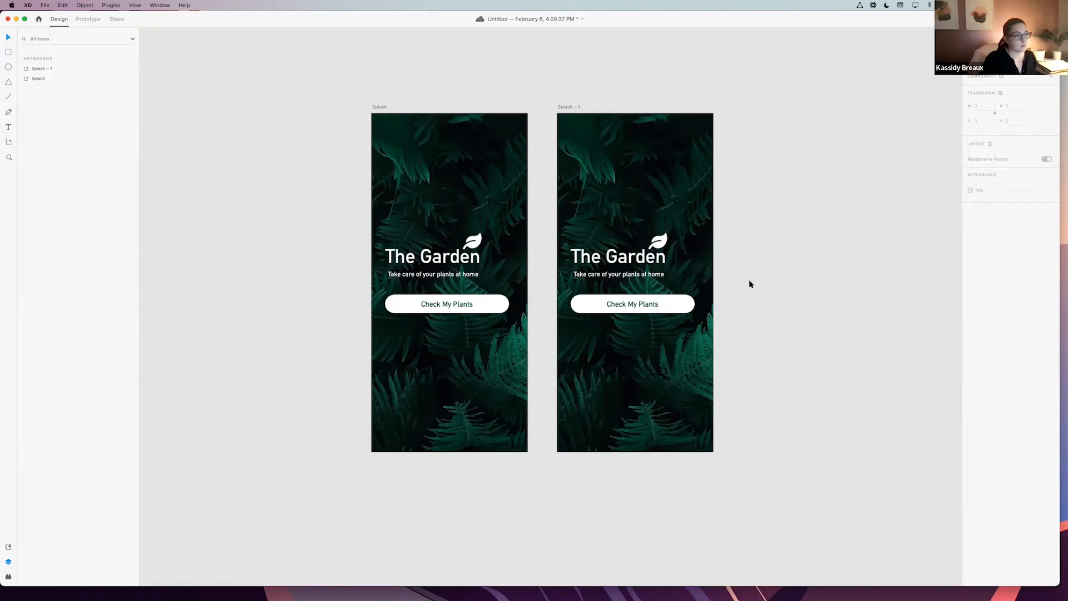
- Rename the duplicated artboard as Plants
double_click(572, 106)
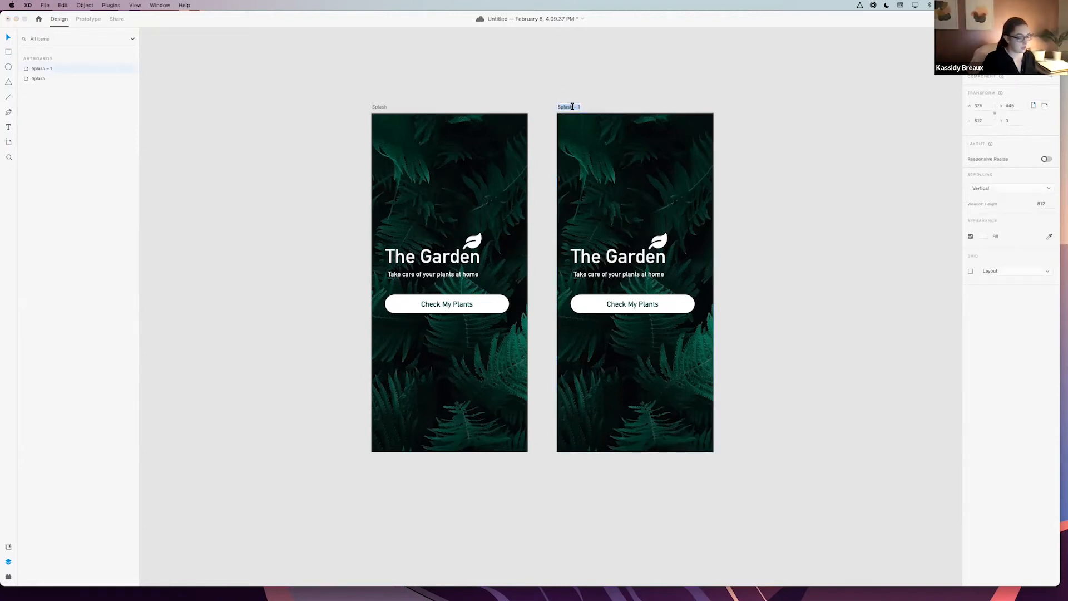
text(Pl)
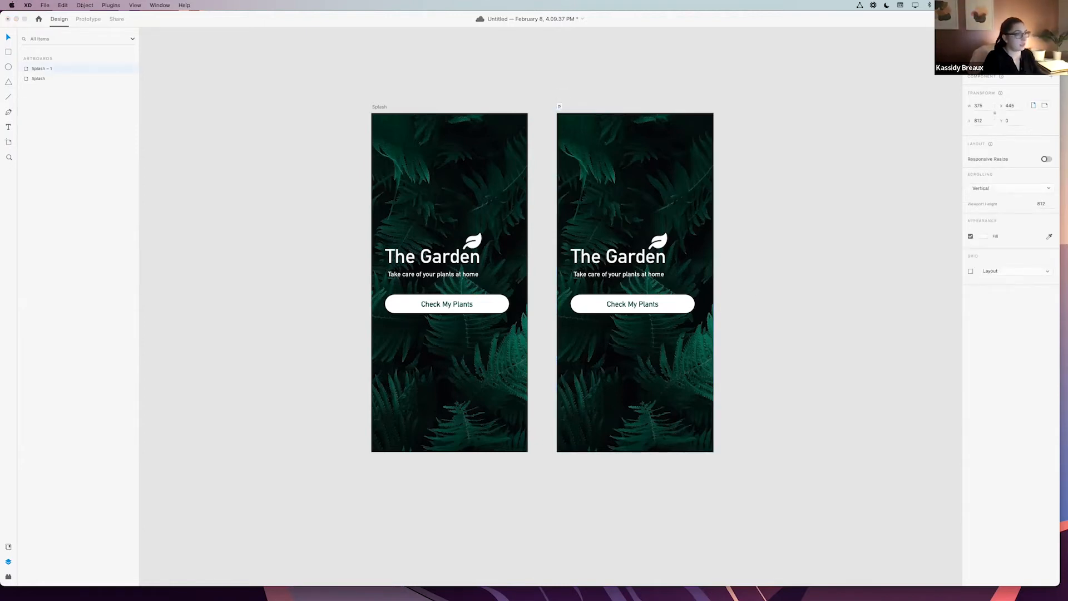
text(ants)
key(Return)
click(611, 79)
- Delete all the content of the Plants artboard, including the leaves background, logo, tagline and button
key(super+=)
scroll(583, 94, up, 8)
scroll(583, 95, right, 3)
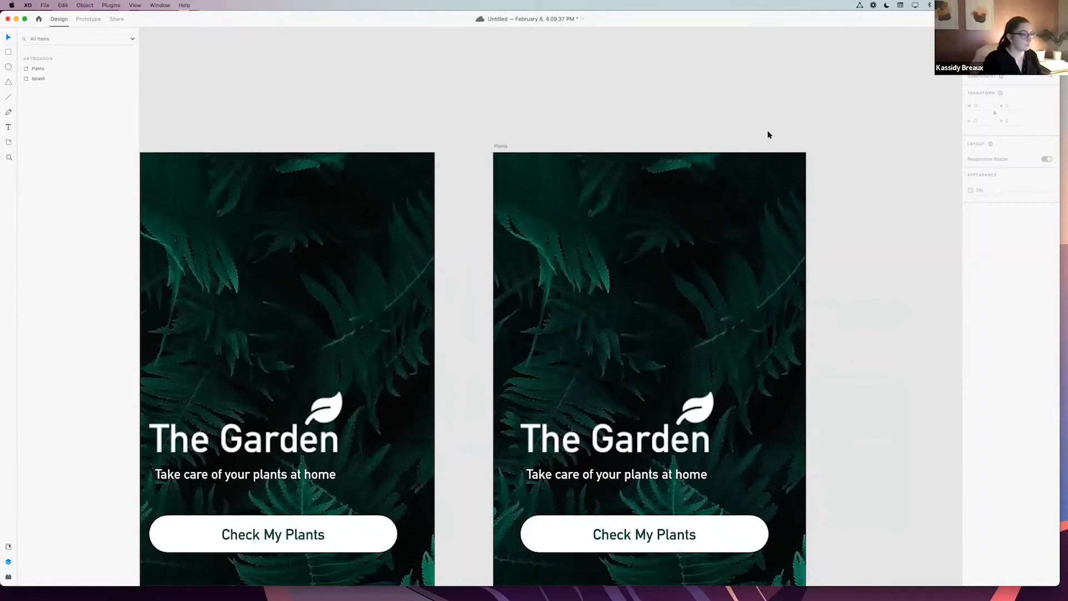
scroll(843, 236, left, 3)
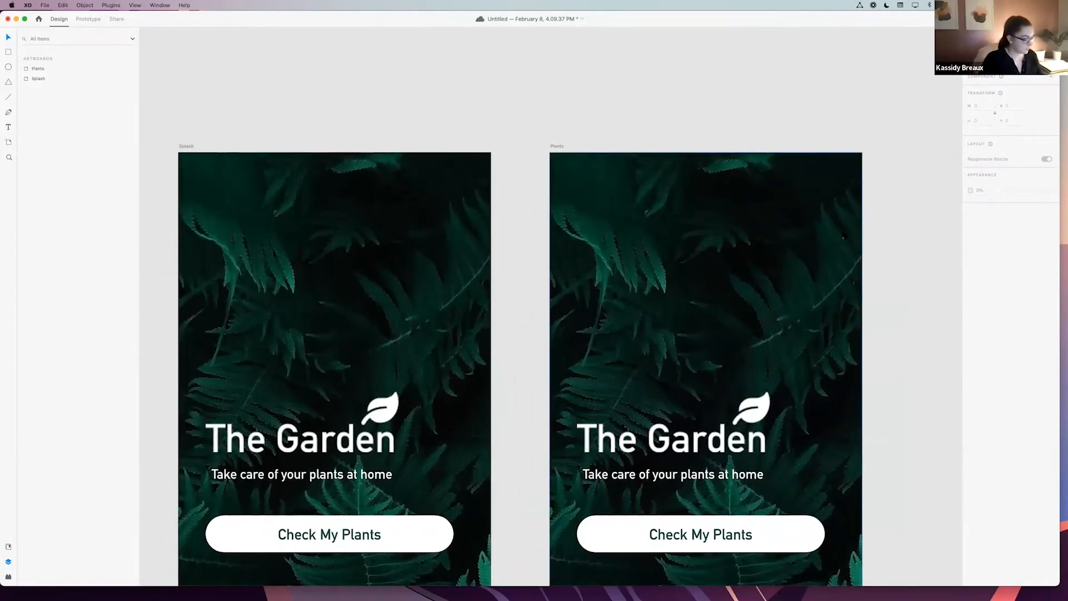
scroll(842, 237, down, 3)
scroll(843, 237, right, 3)
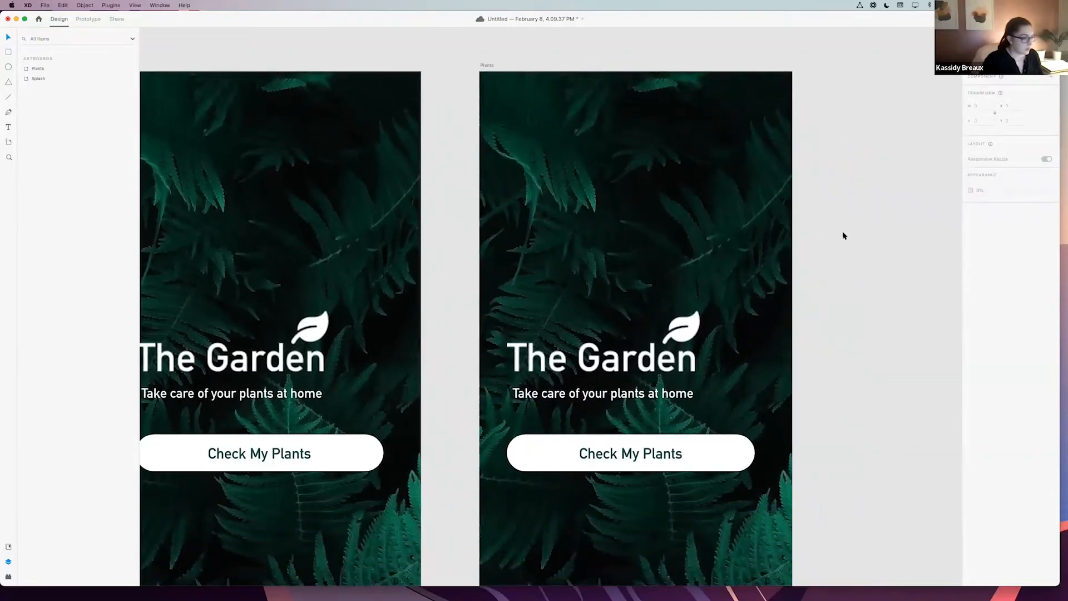
scroll(844, 236, right, 2)
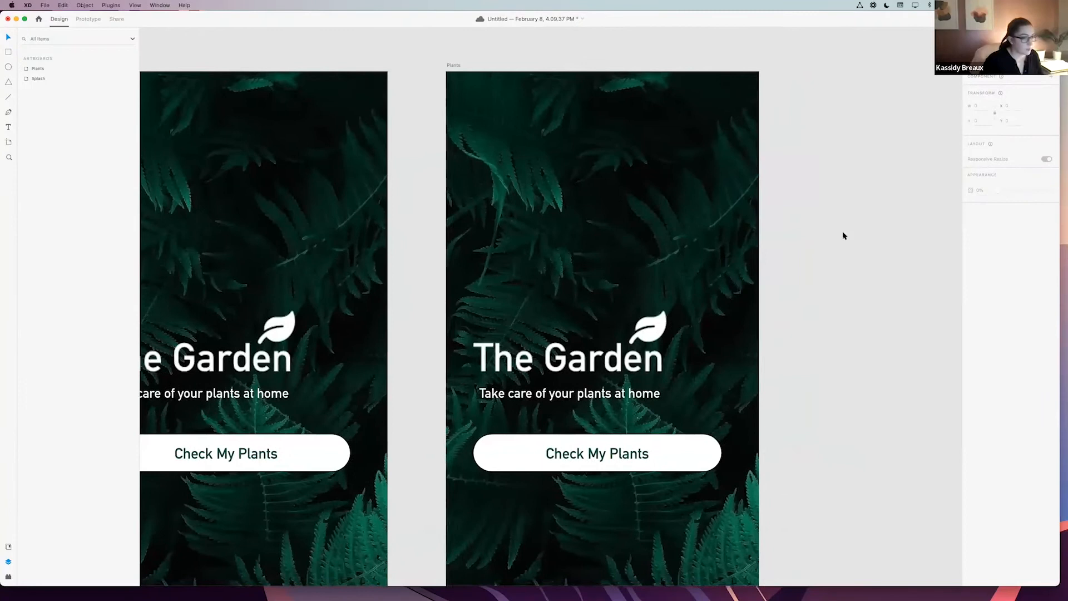
scroll(842, 231, left, 4)
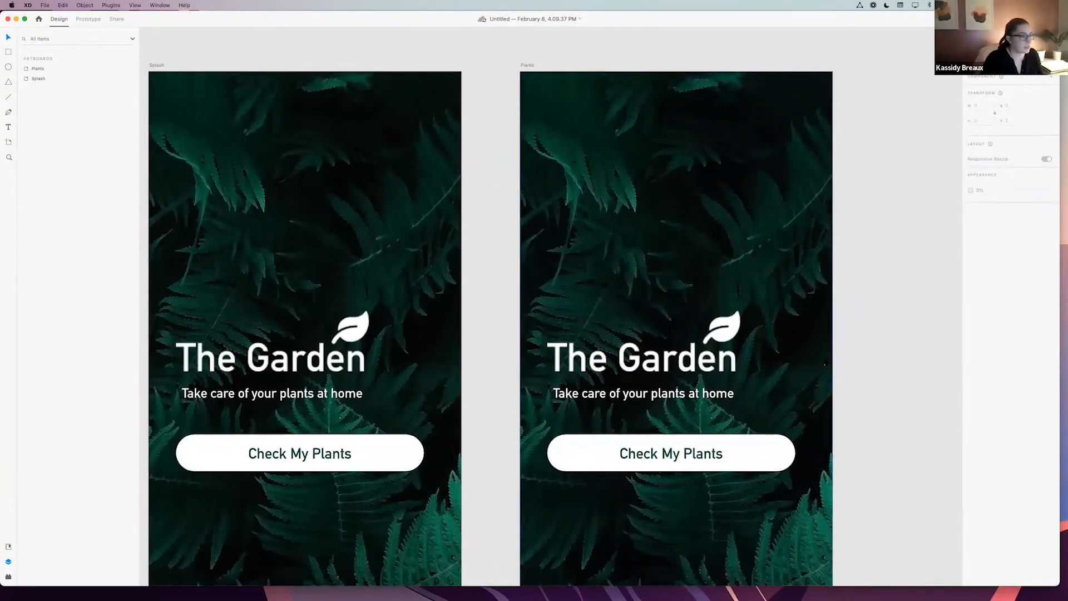
drag(859, 456, 656, 339)
scroll(656, 339, up, 1)
key(Delete)
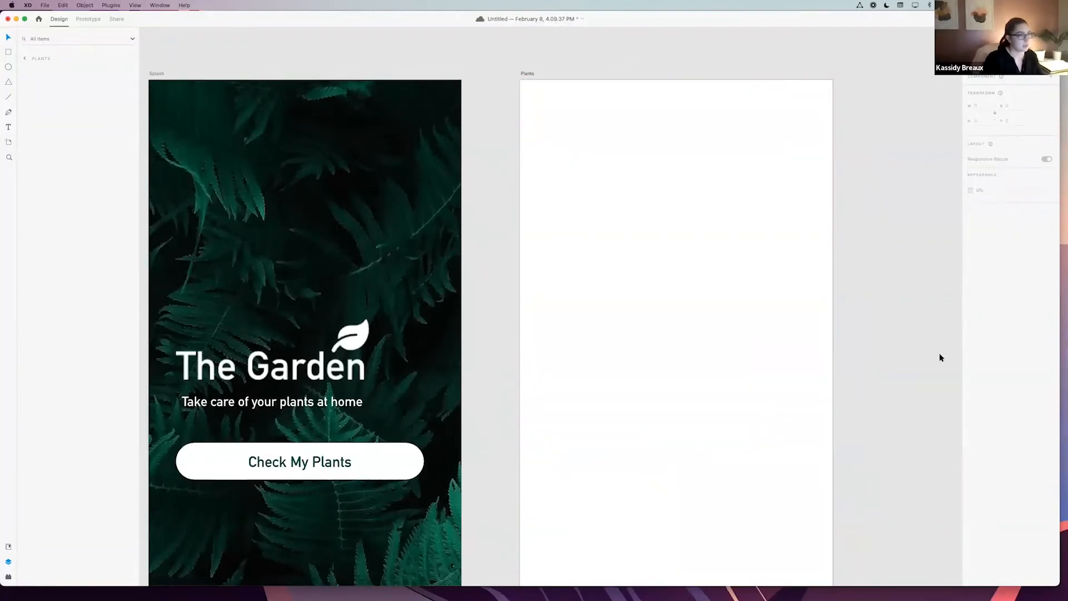
click(867, 334)
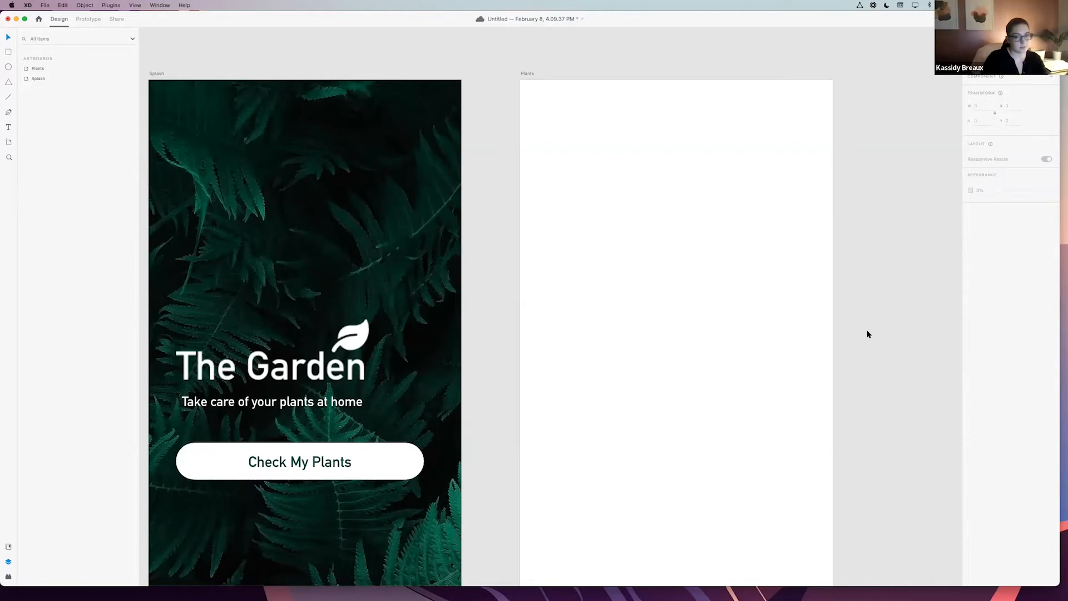
- Import Logo_Color.png from the Logos folder in Finder onto the pasteboard beside the Plants artboard
scroll(867, 333, down, 3)
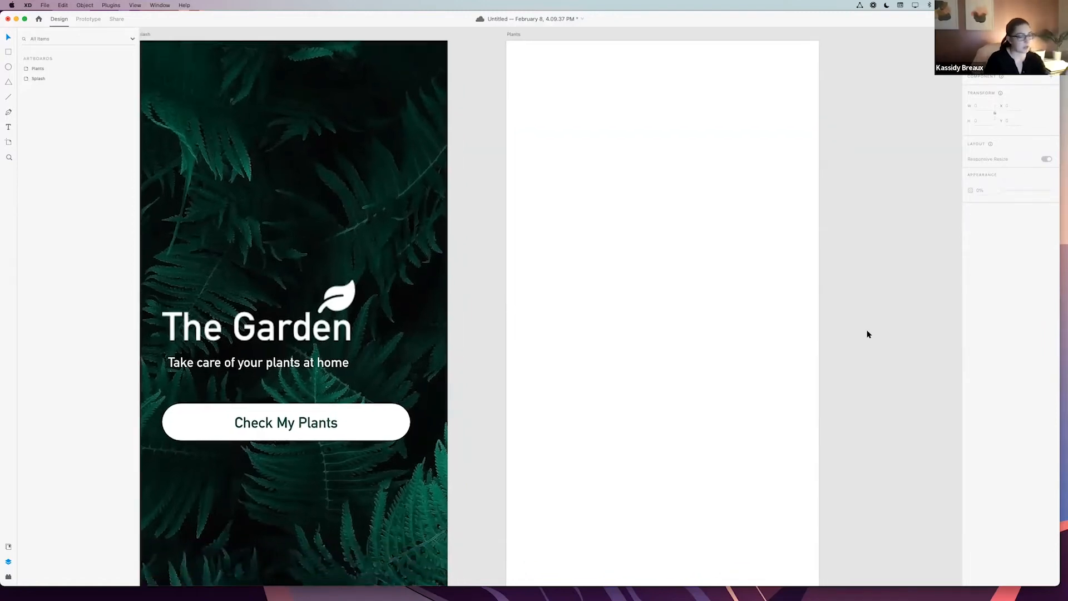
key(super+minus)
scroll(868, 334, down, 4)
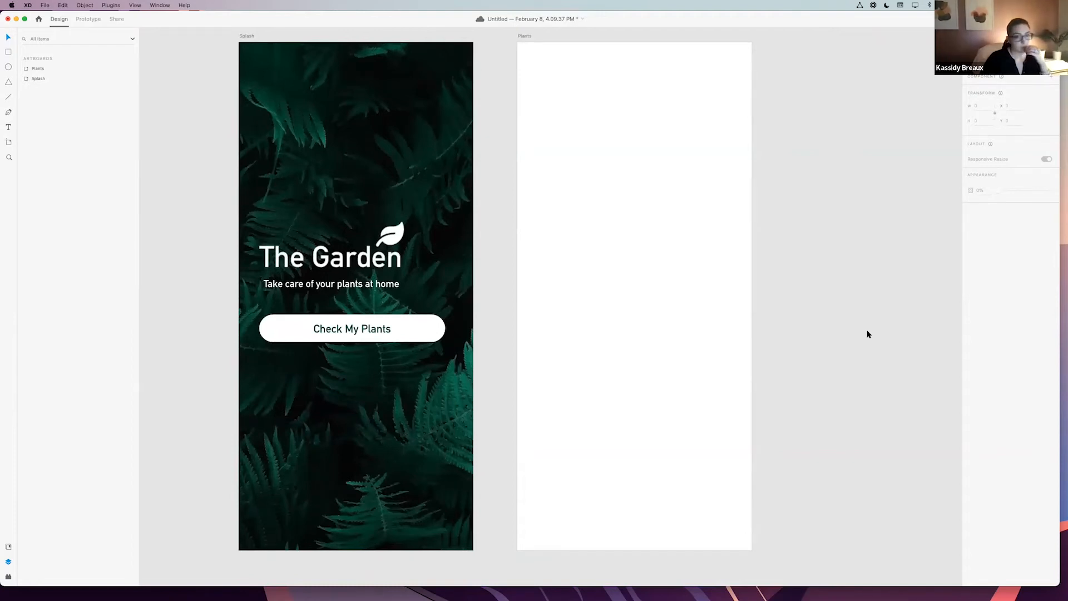
scroll(869, 334, left, 5)
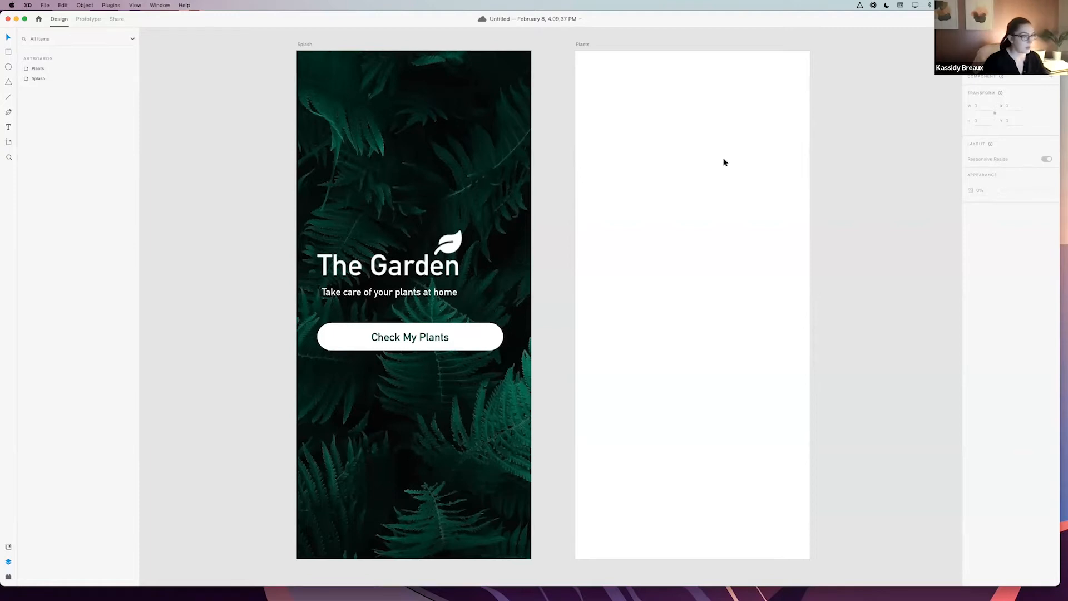
scroll(594, 61, up, 1)
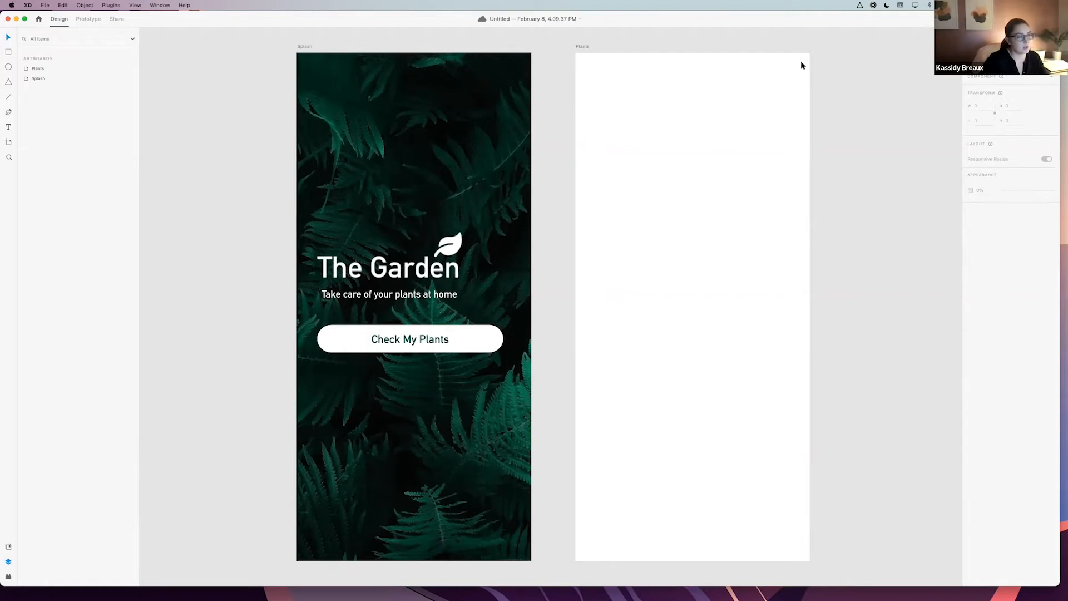
scroll(801, 66, down, 1)
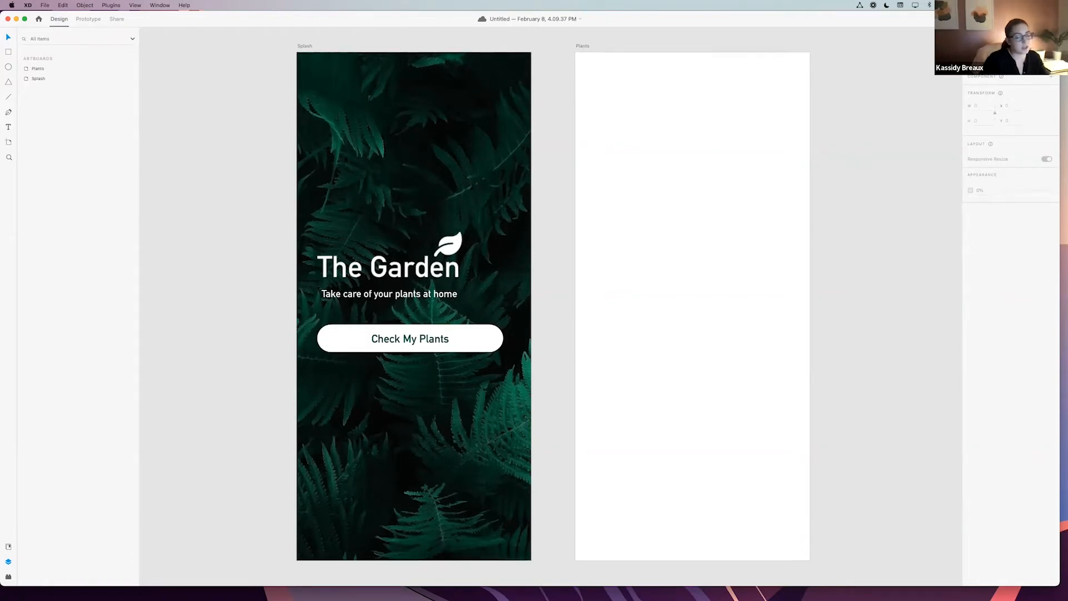
drag(1067, 177, 760, 176)
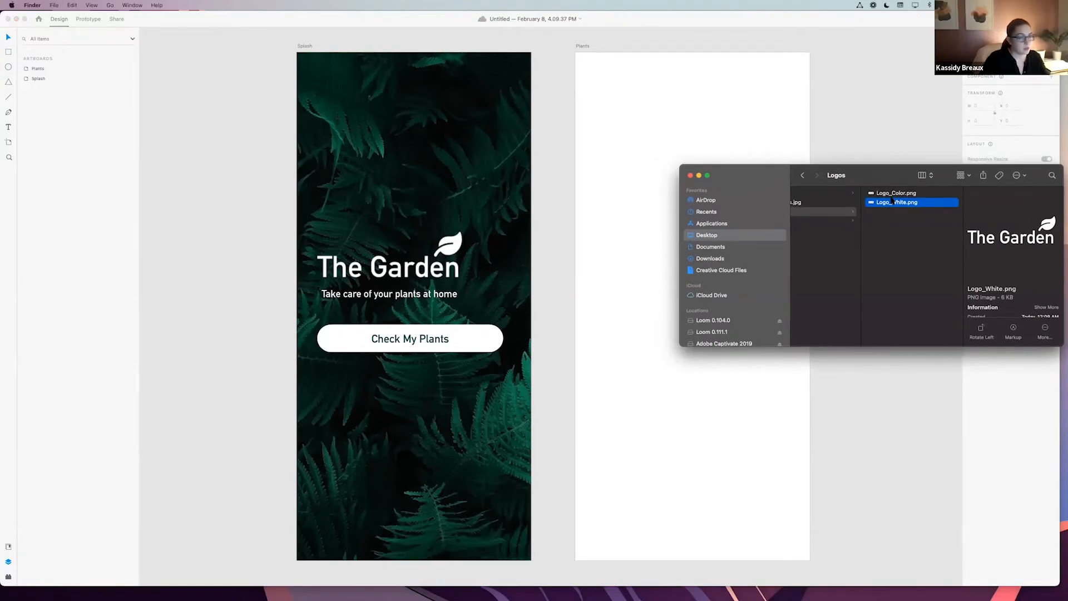
scroll(882, 203, left, 3)
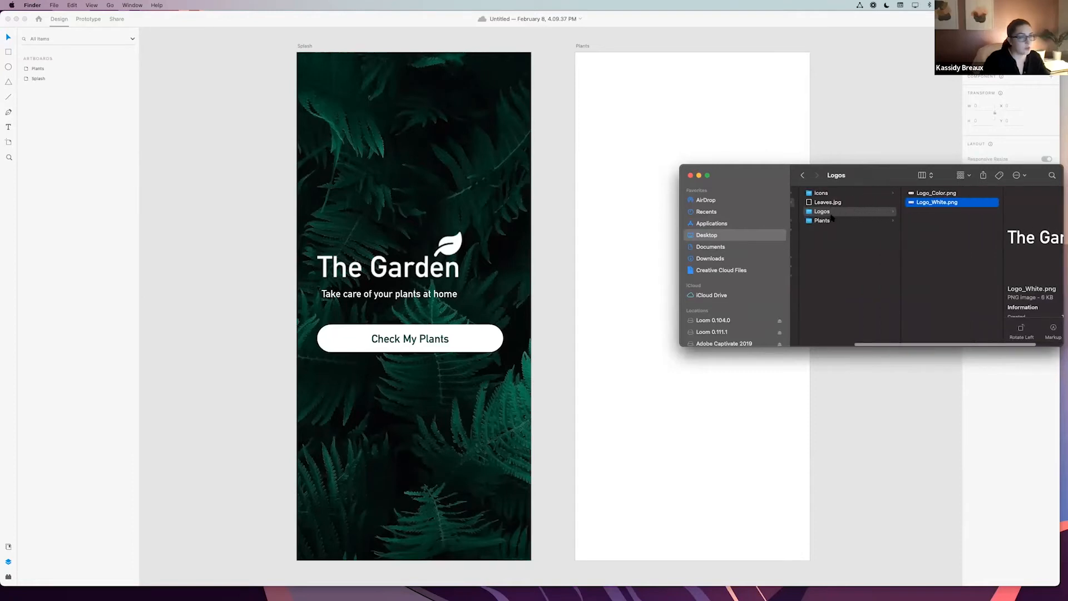
scroll(918, 214, right, 2)
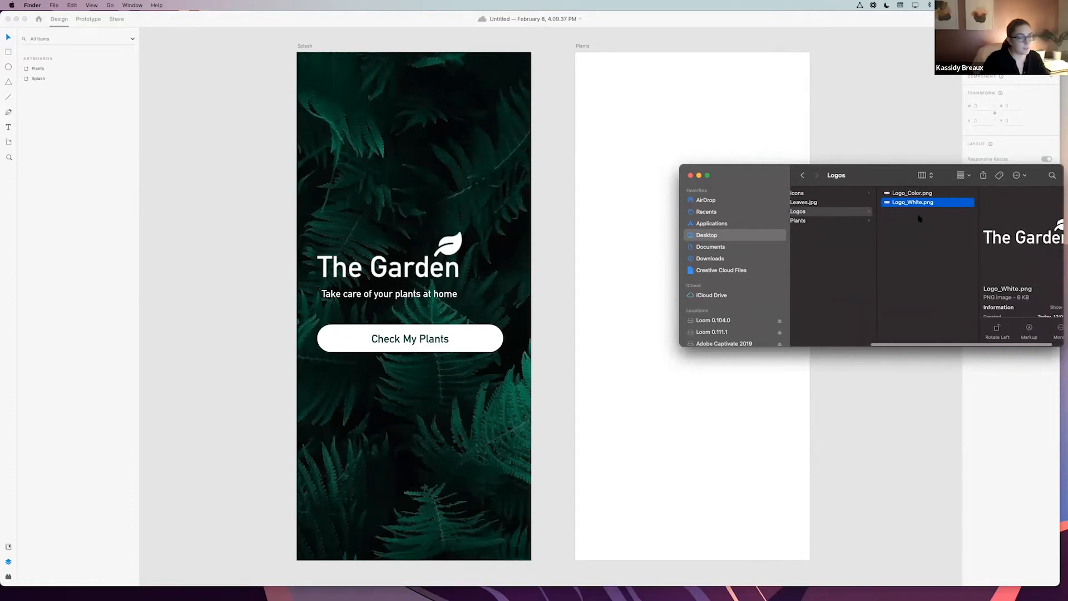
click(912, 193)
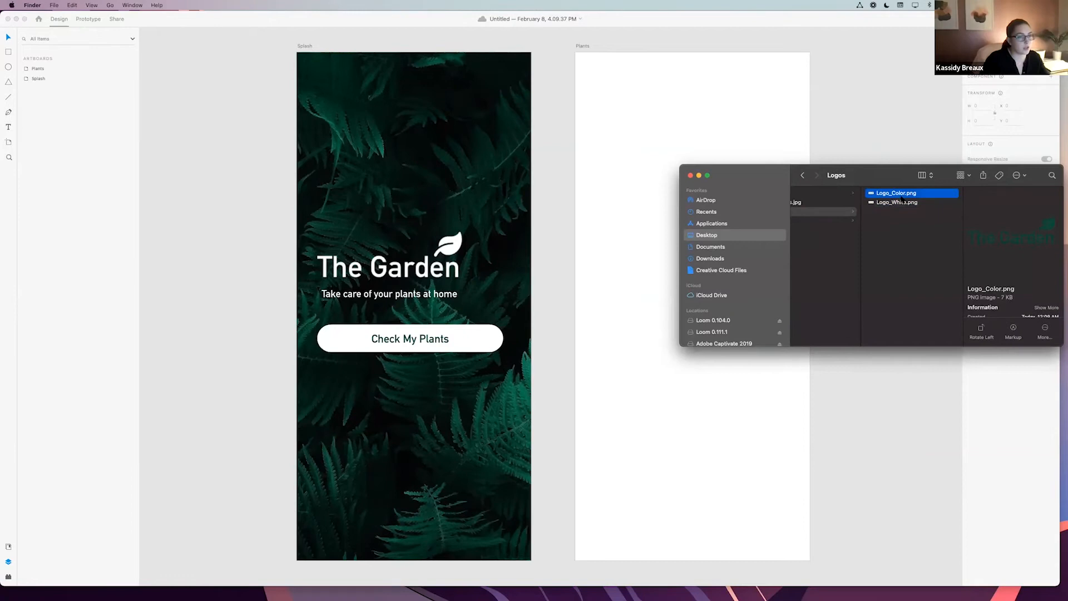
scroll(902, 199, left, 1)
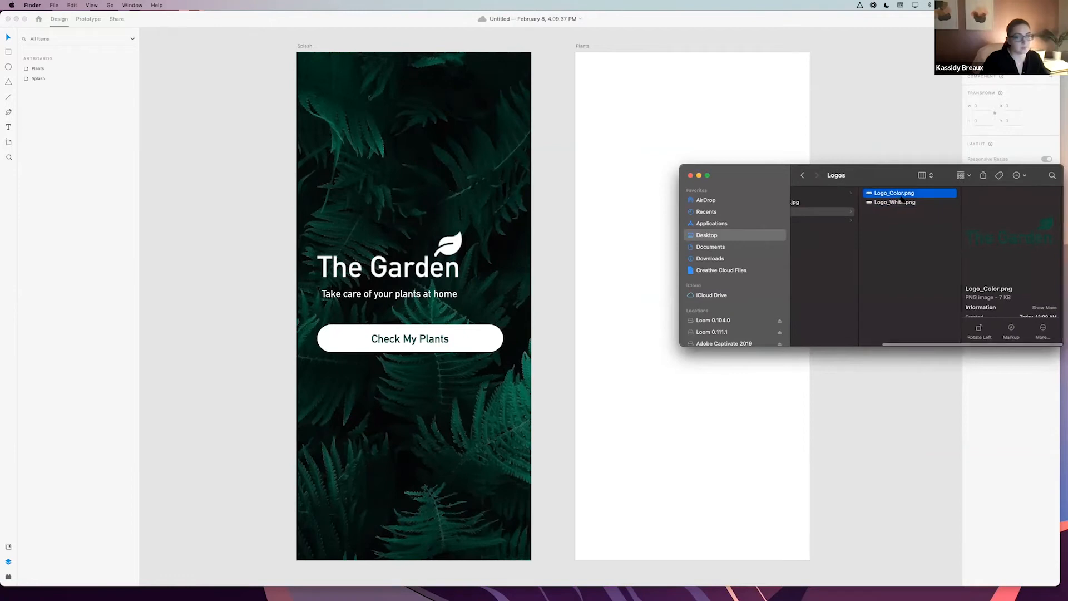
scroll(904, 197, right, 1)
drag(903, 196, 868, 121)
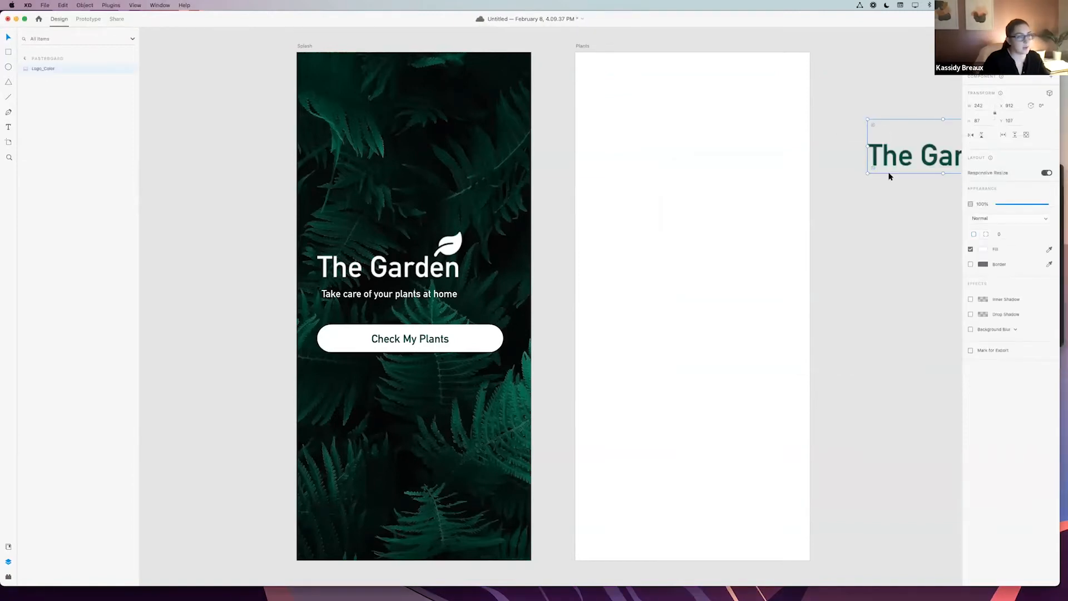
- Move the colour logo into the upper-left corner of the Plants artboard, at about X 15, Y 23
scroll(870, 200, right, 3)
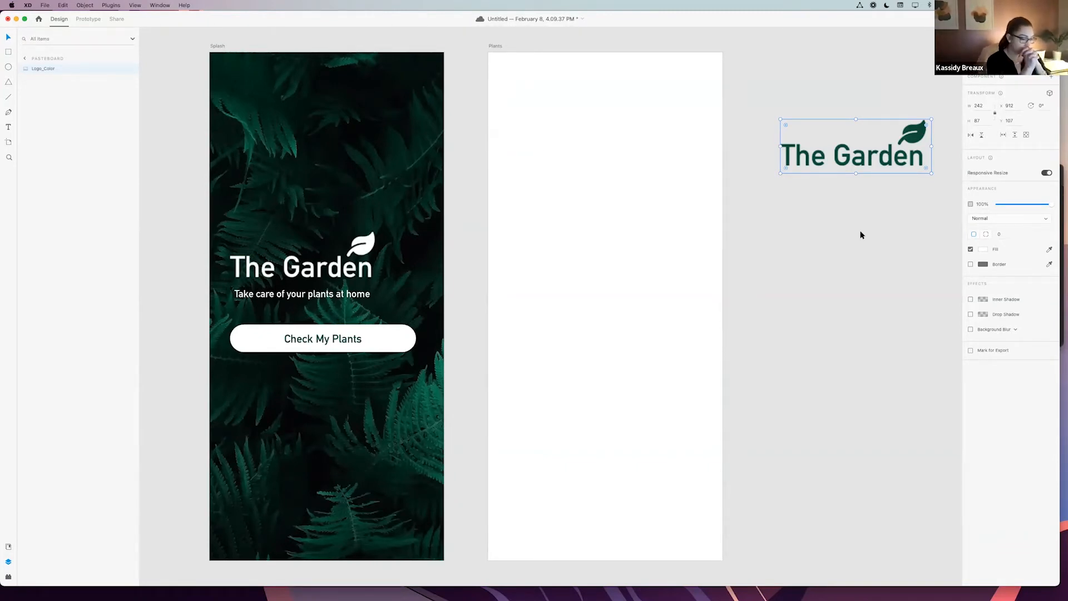
scroll(864, 222, left, 1)
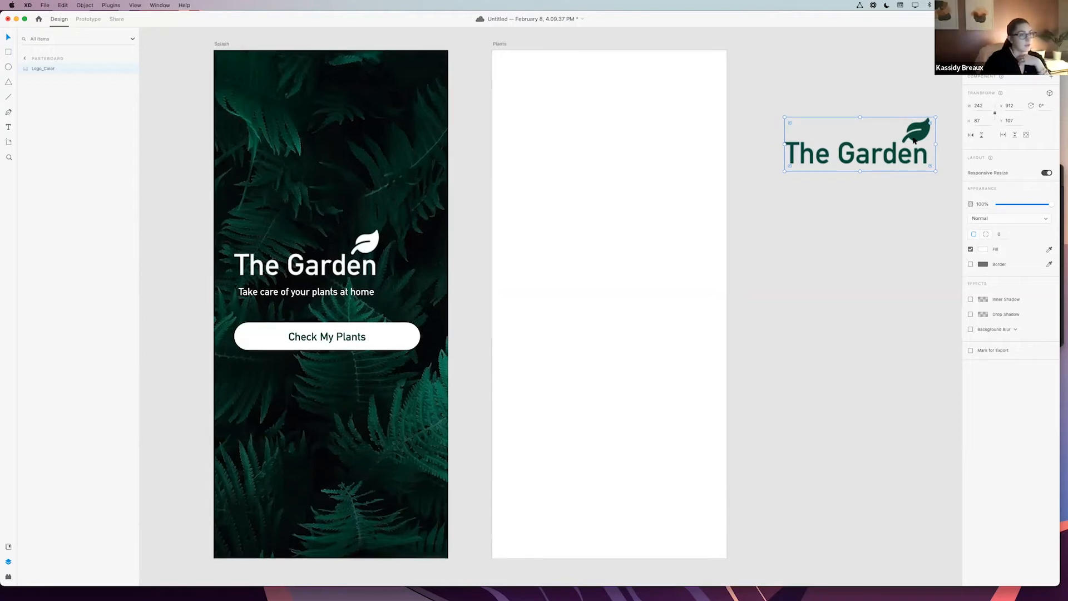
drag(918, 159, 628, 108)
scroll(629, 107, down, 1)
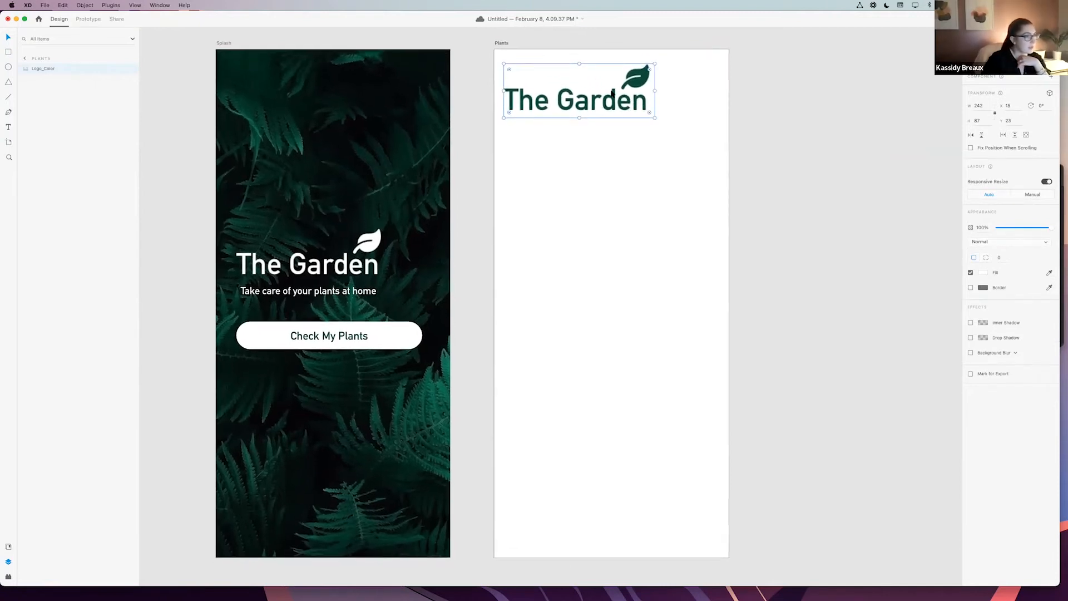
- Set the colour logo's width to 118, keeping its proportions
click(983, 106)
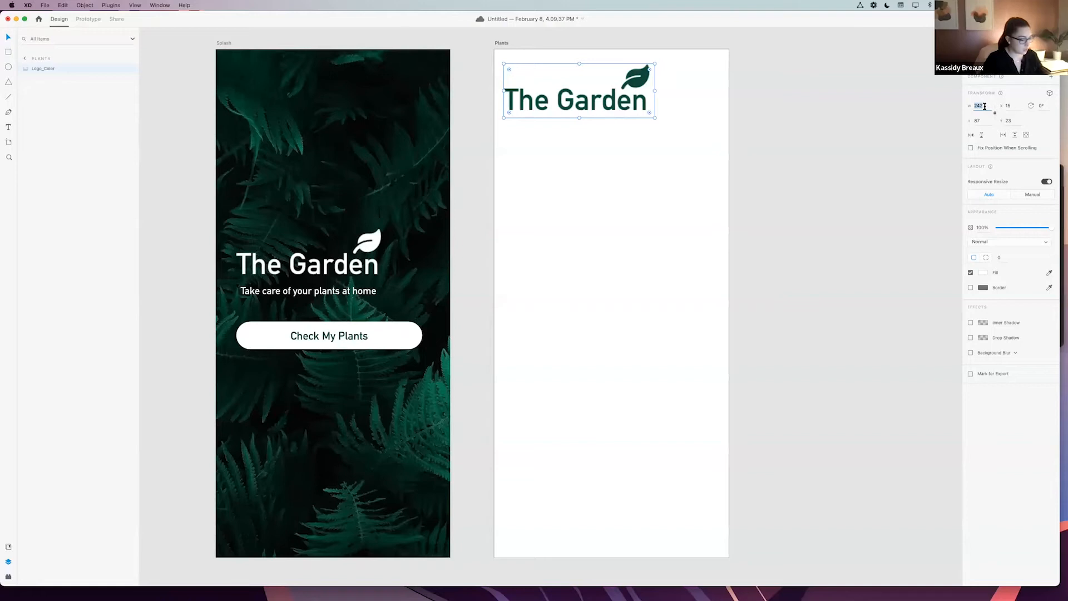
text(118)
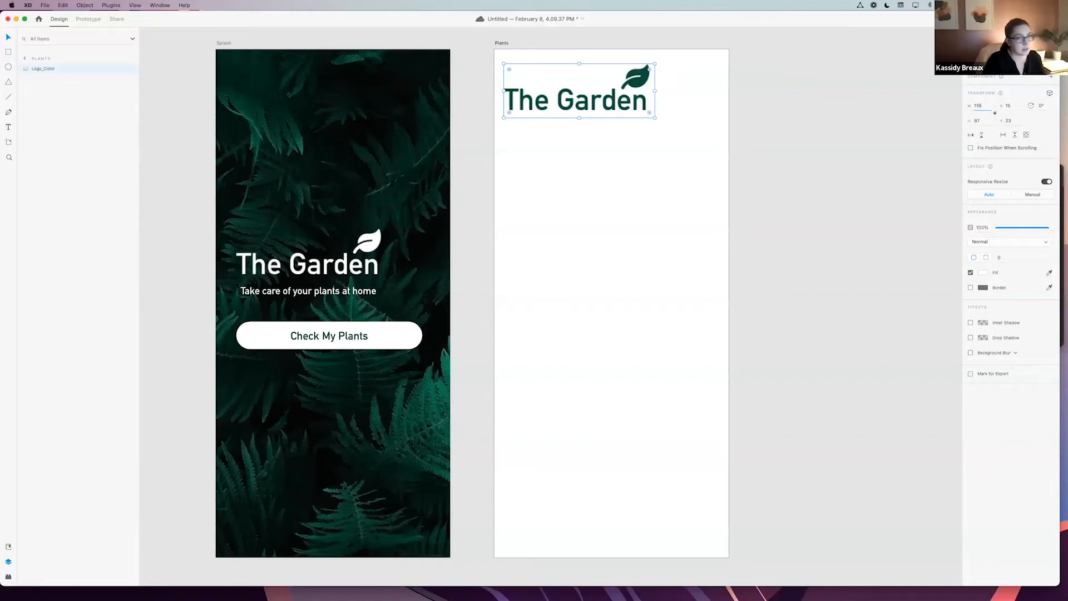
key(Return)
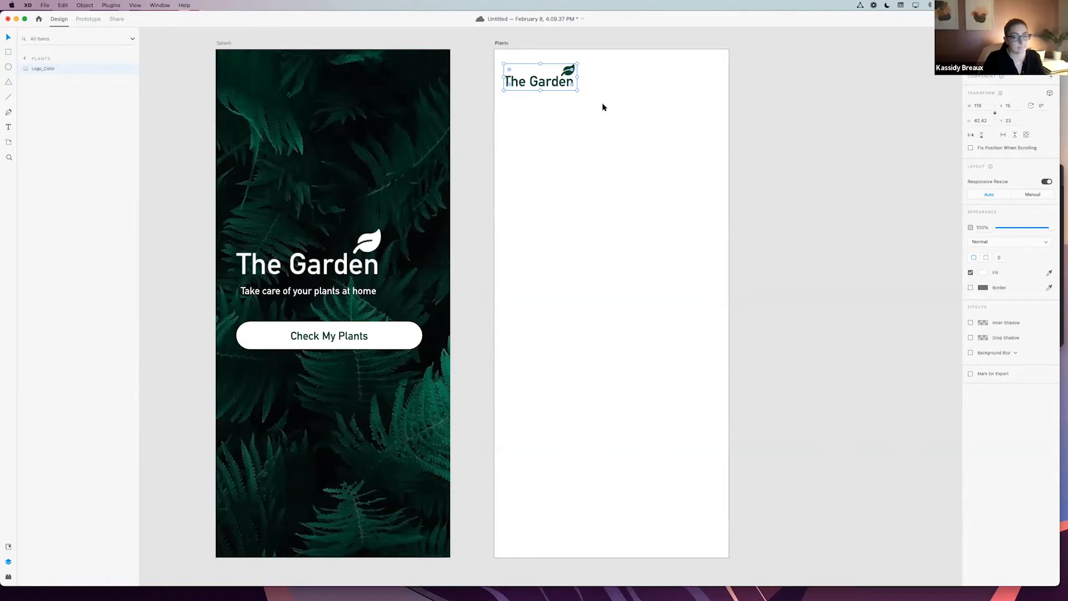
scroll(602, 106, right, 1)
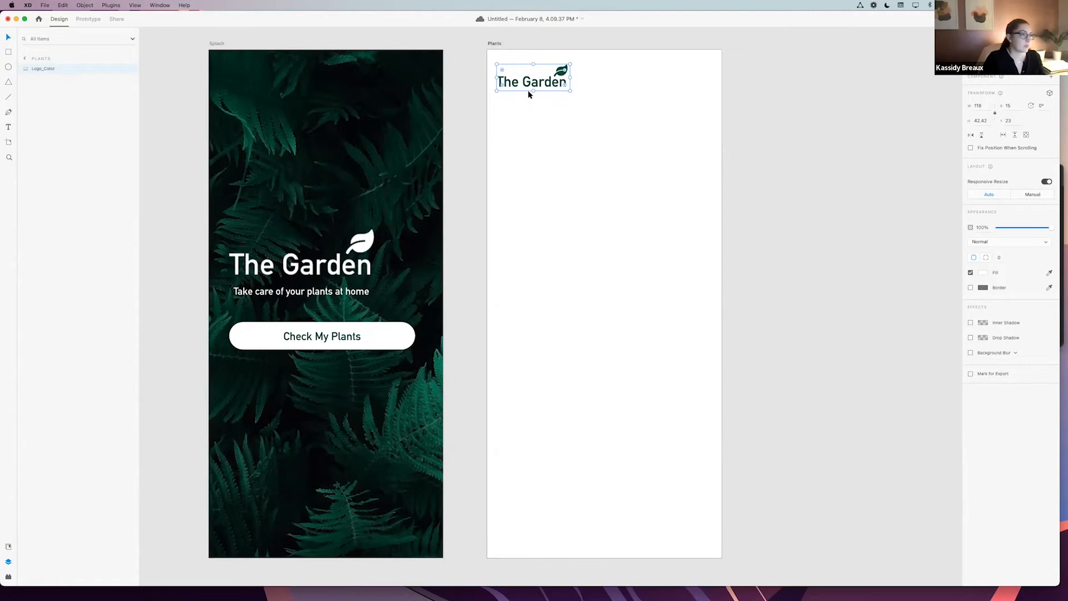
- Move the colour logo nearer the top-left corner of the Plants artboard, at about X 12, Y 10
drag(533, 80, 537, 75)
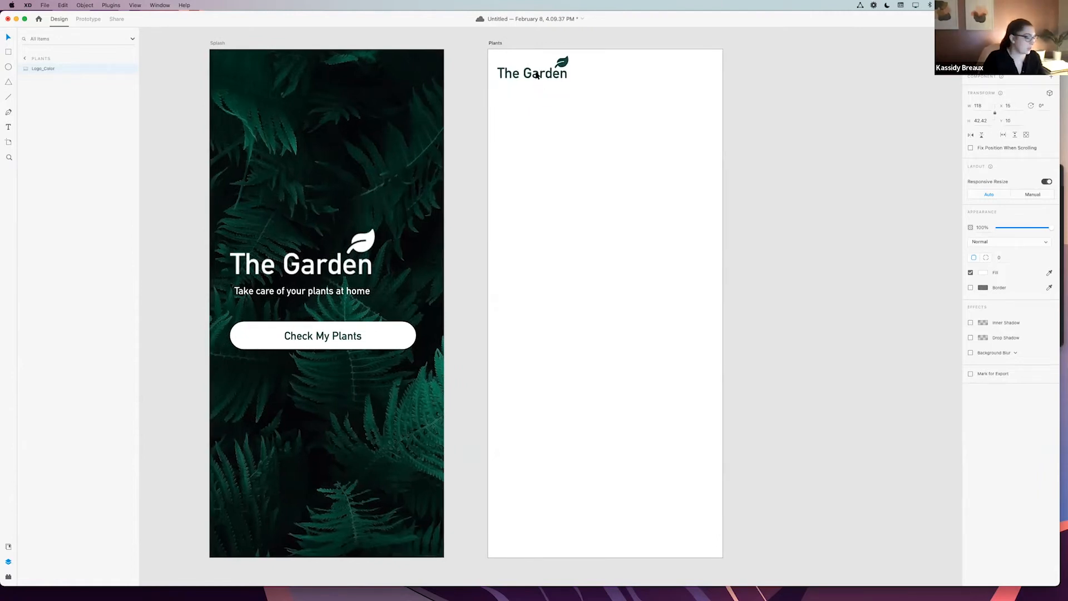
key(Right)
key(Right)
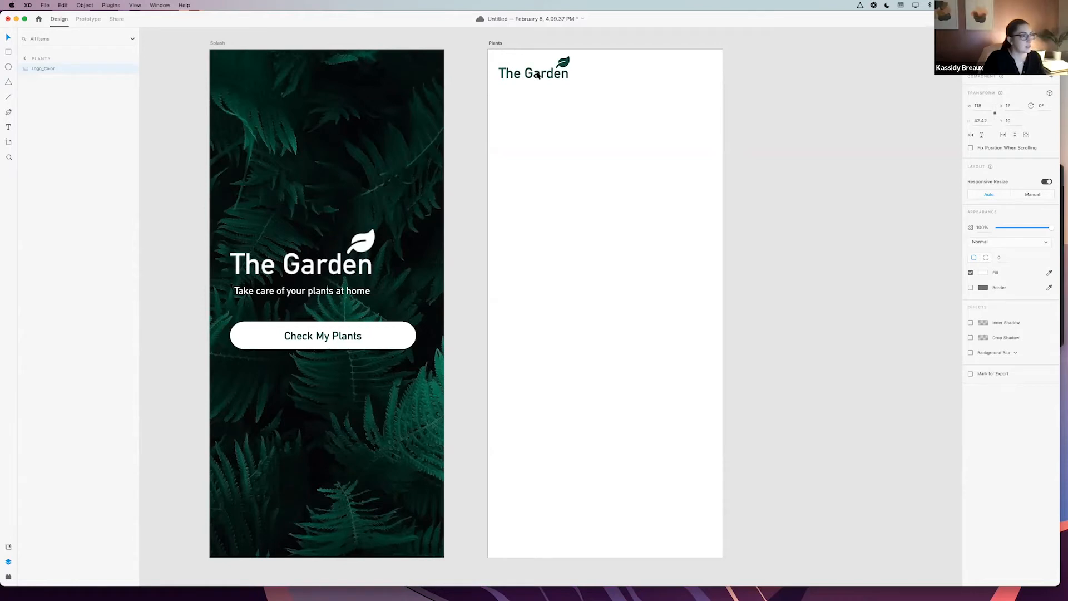
drag(549, 76, 546, 76)
click(817, 119)
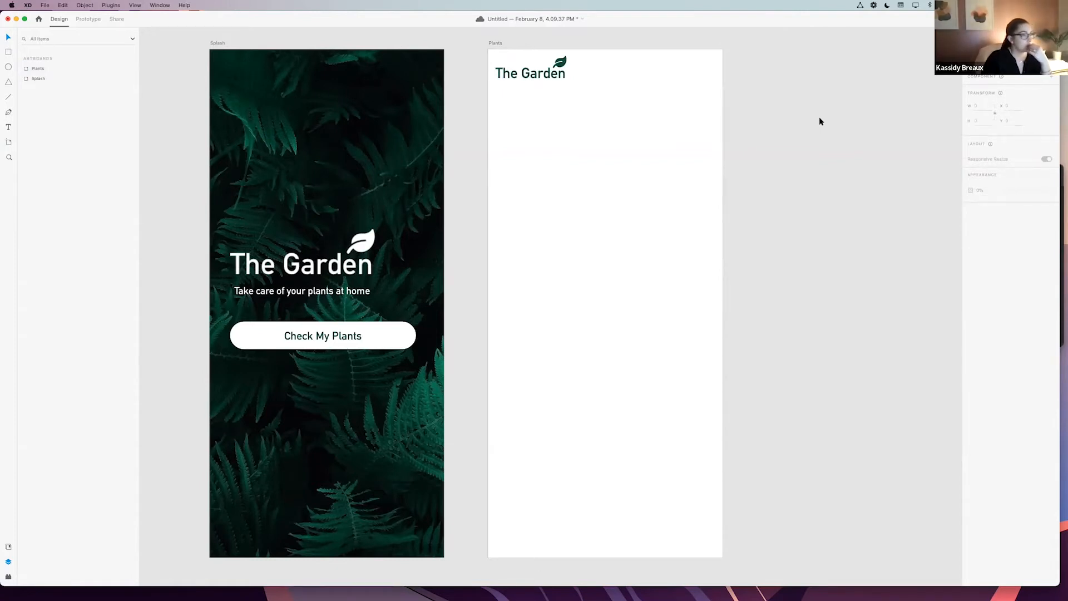
- Shift the colour logo horizontally to X 20, keeping its height on the Plants artboard
click(567, 69)
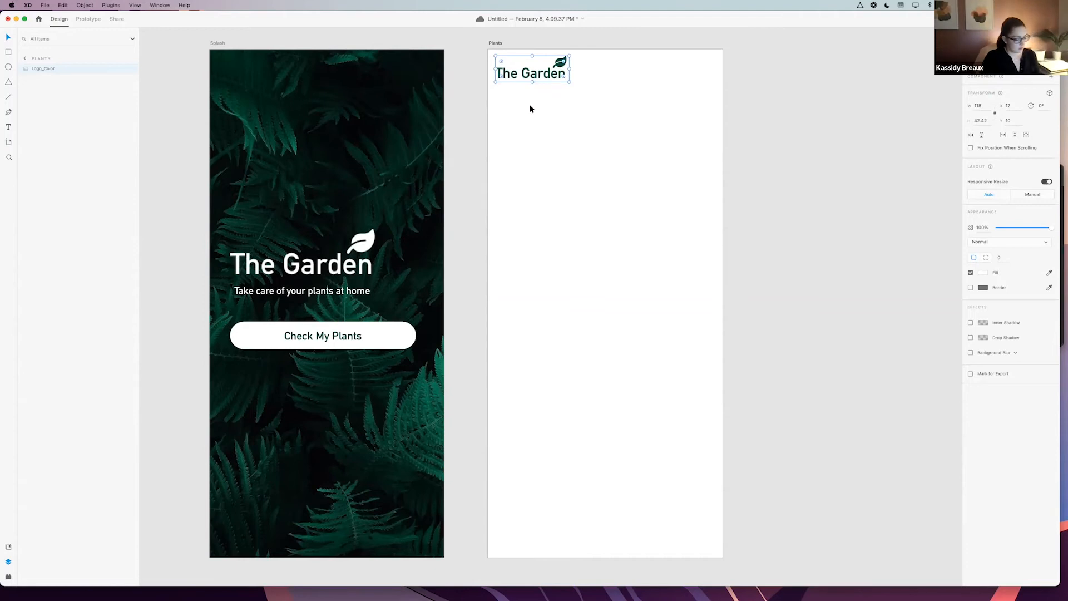
key(shift+Right)
key(Left)
key(Left)
scroll(833, 143, up, 5)
scroll(833, 143, left, 5)
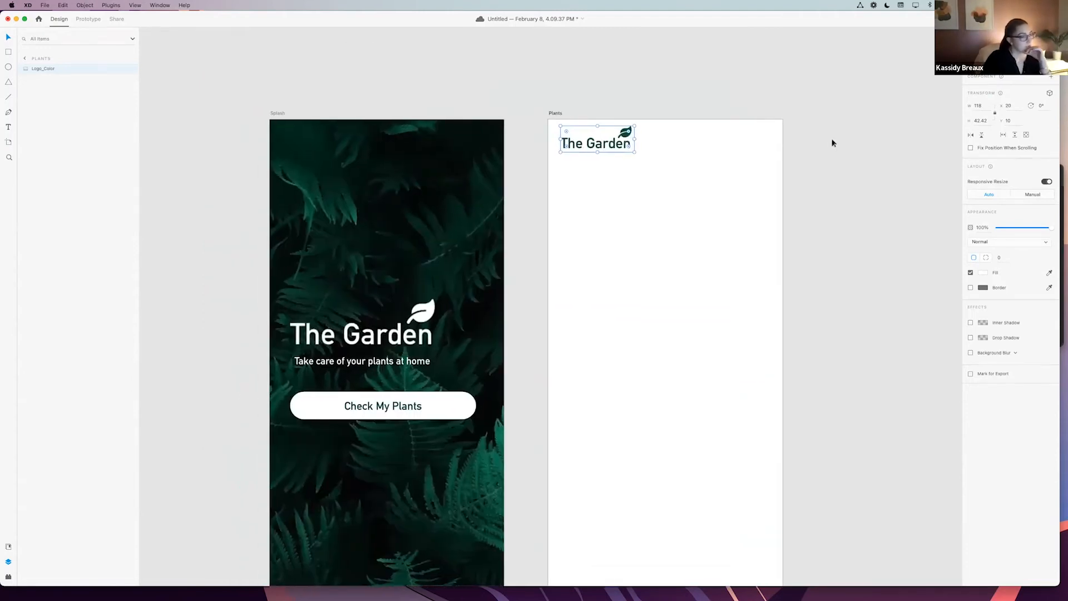
scroll(833, 143, right, 5)
scroll(833, 143, down, 2)
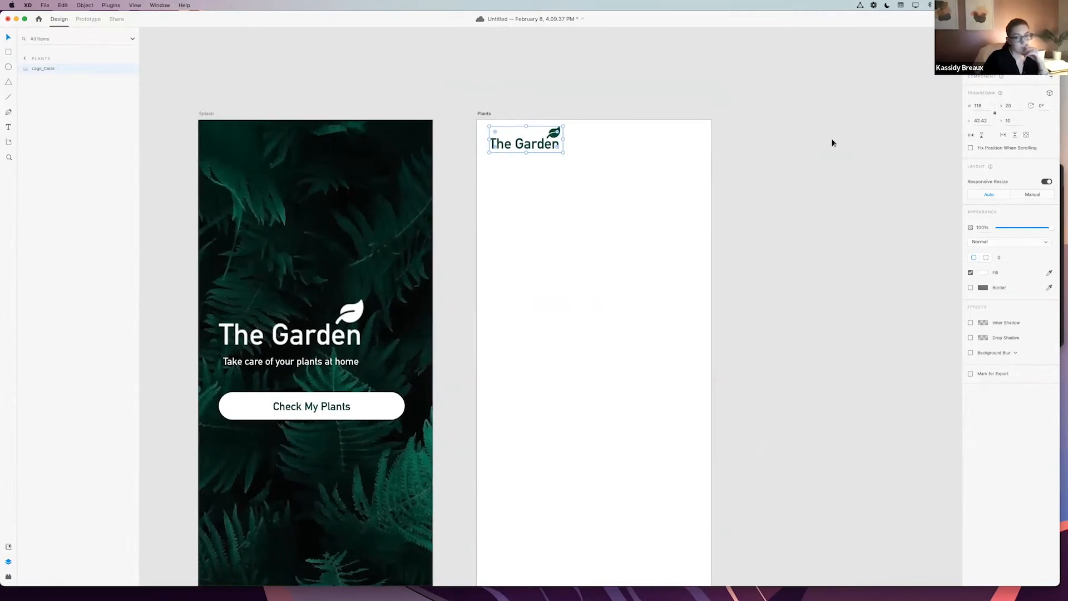
click(833, 143)
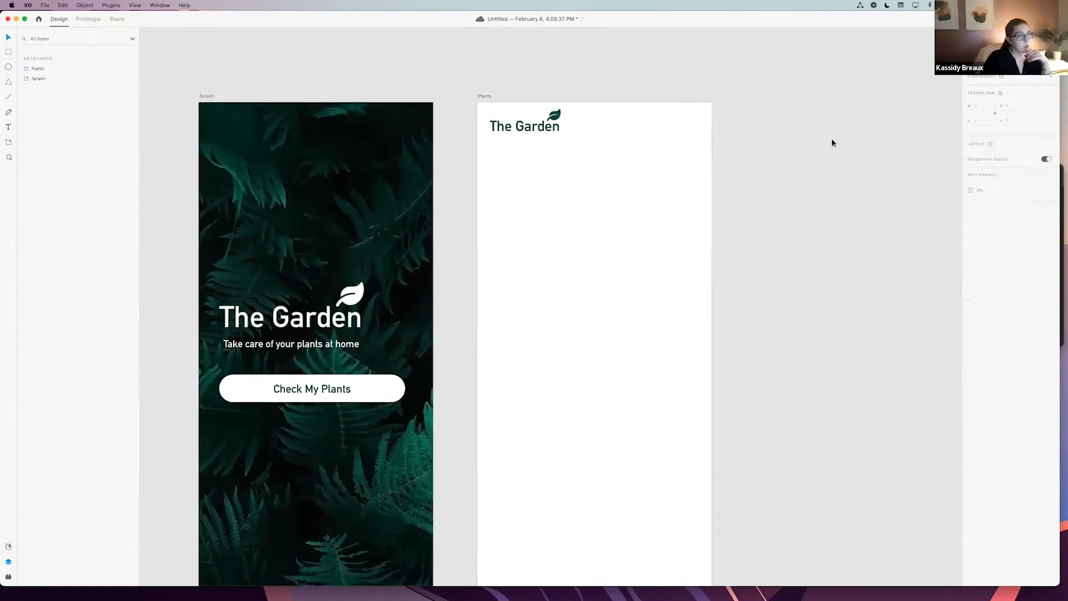
- Narrow the XD window to reach Finder and import Menu.png from the Icons folder onto the pasteboard beside the Plants artboard
scroll(825, 164, up, 1)
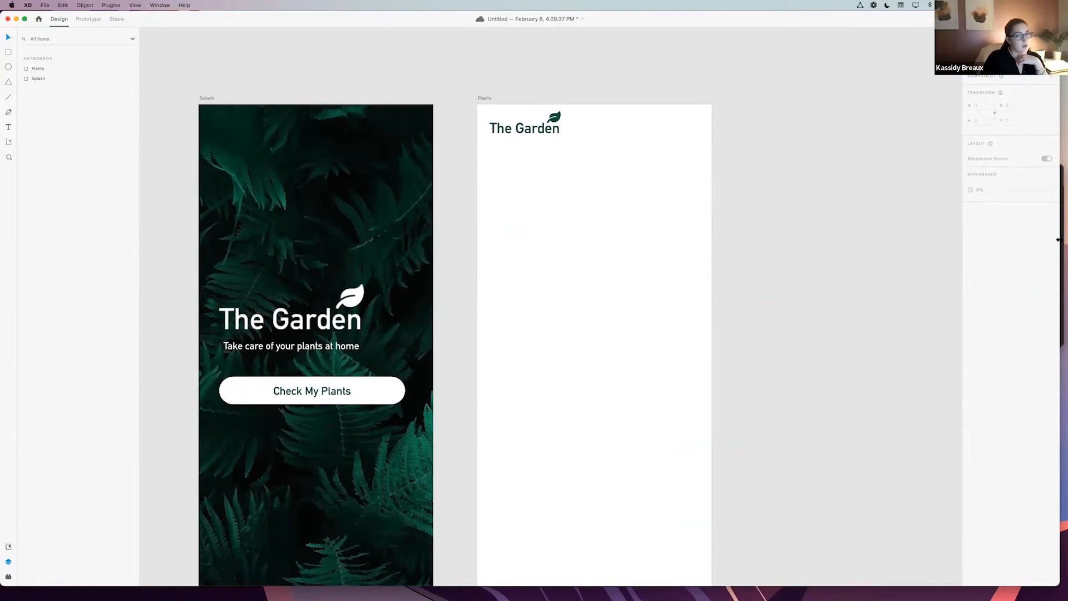
drag(1058, 239, 1040, 240)
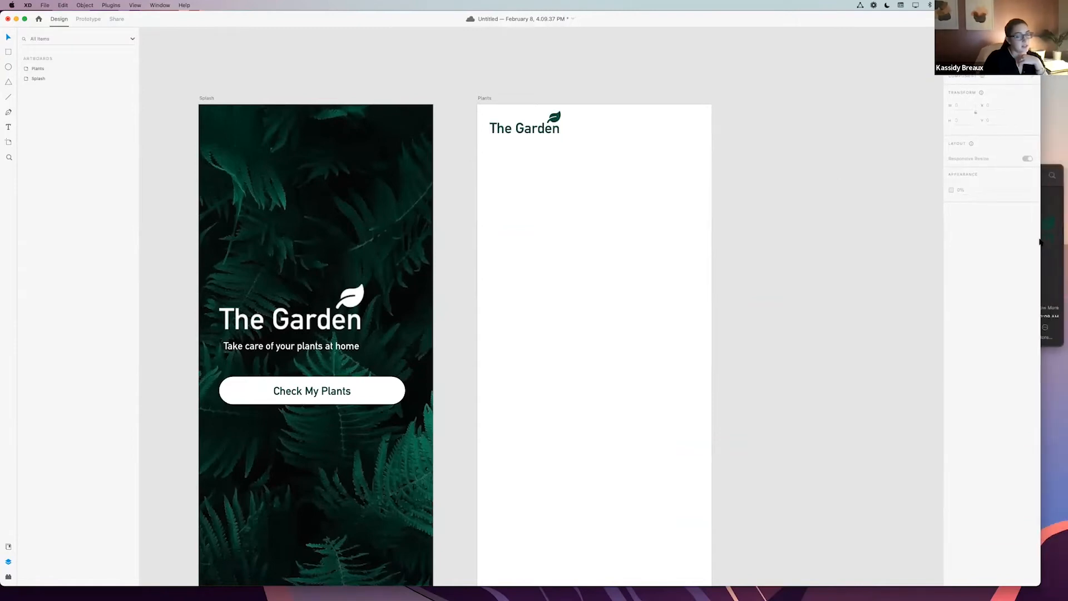
click(1056, 270)
scroll(849, 223, left, 5)
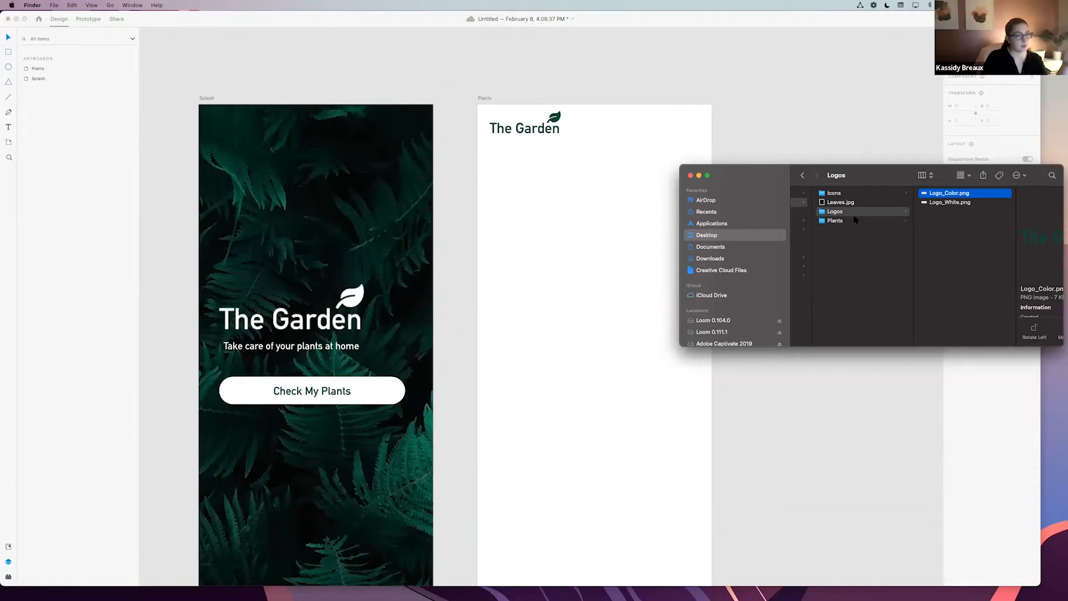
click(835, 194)
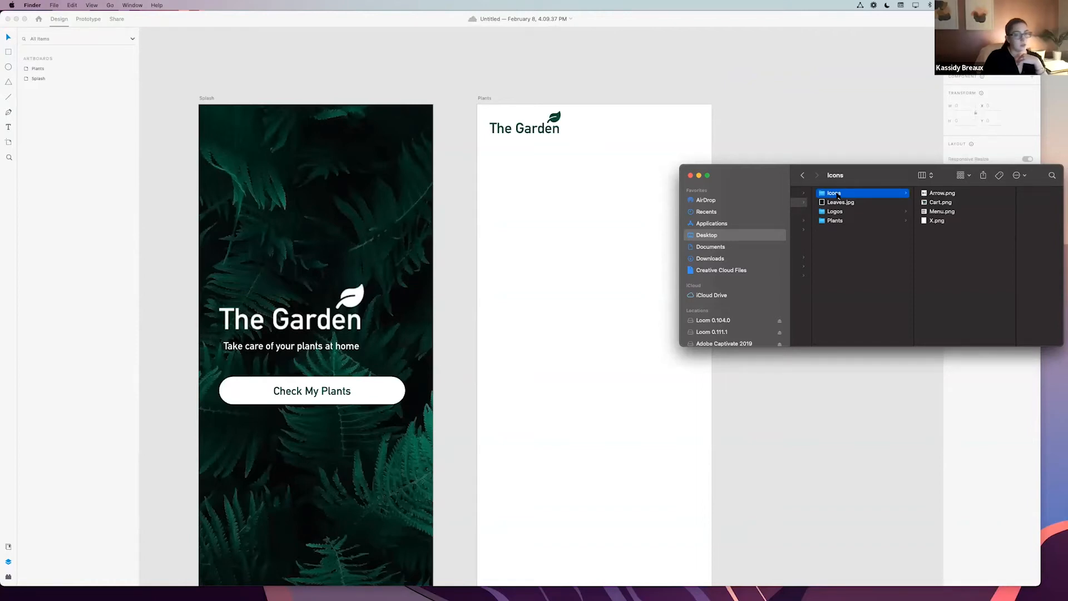
click(944, 212)
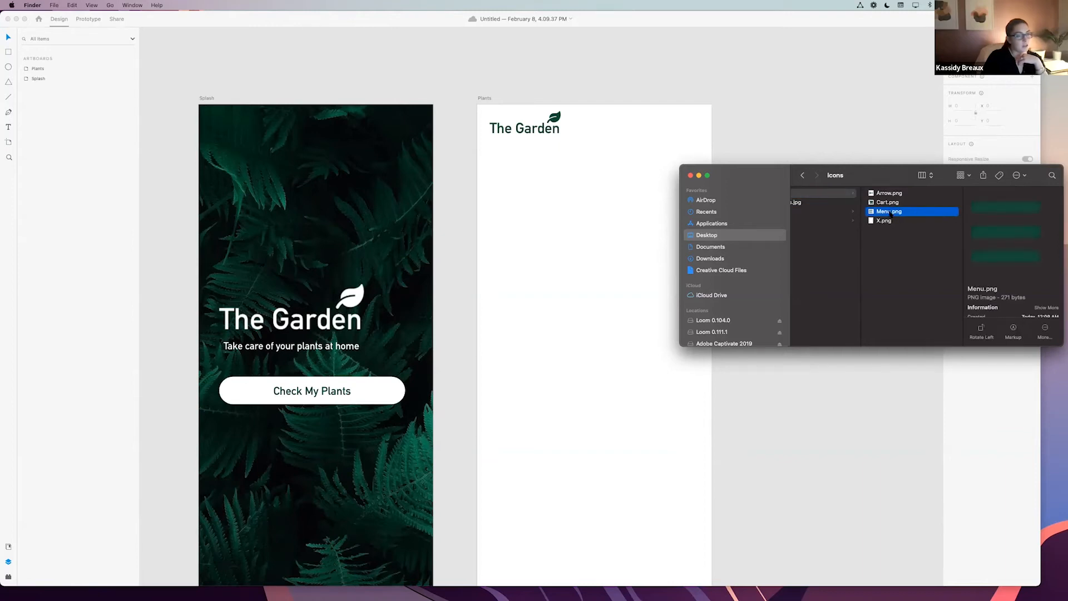
drag(890, 213, 790, 133)
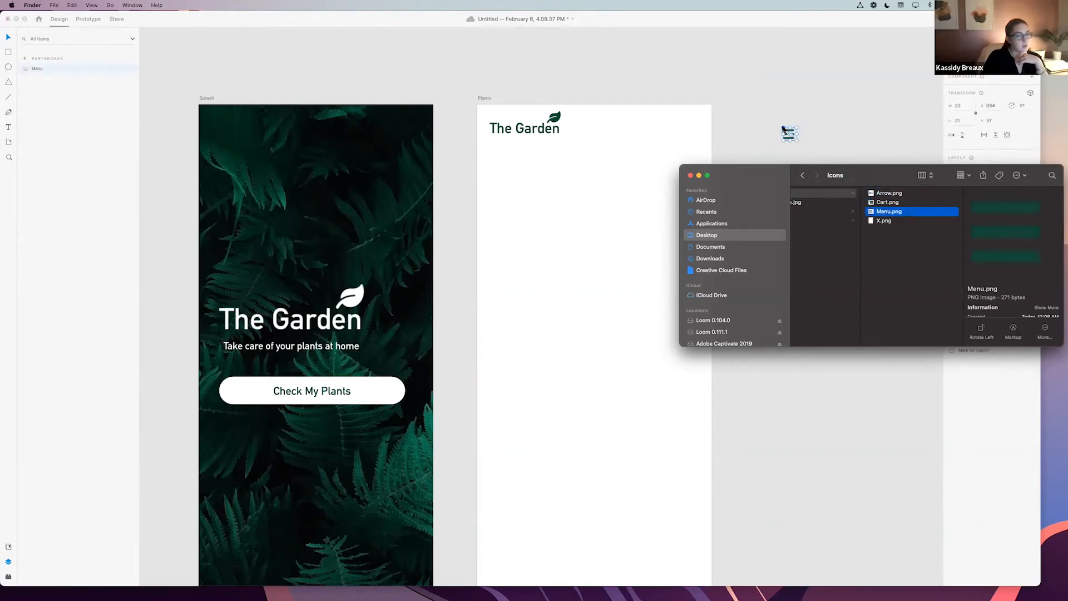
click(848, 121)
click(860, 159)
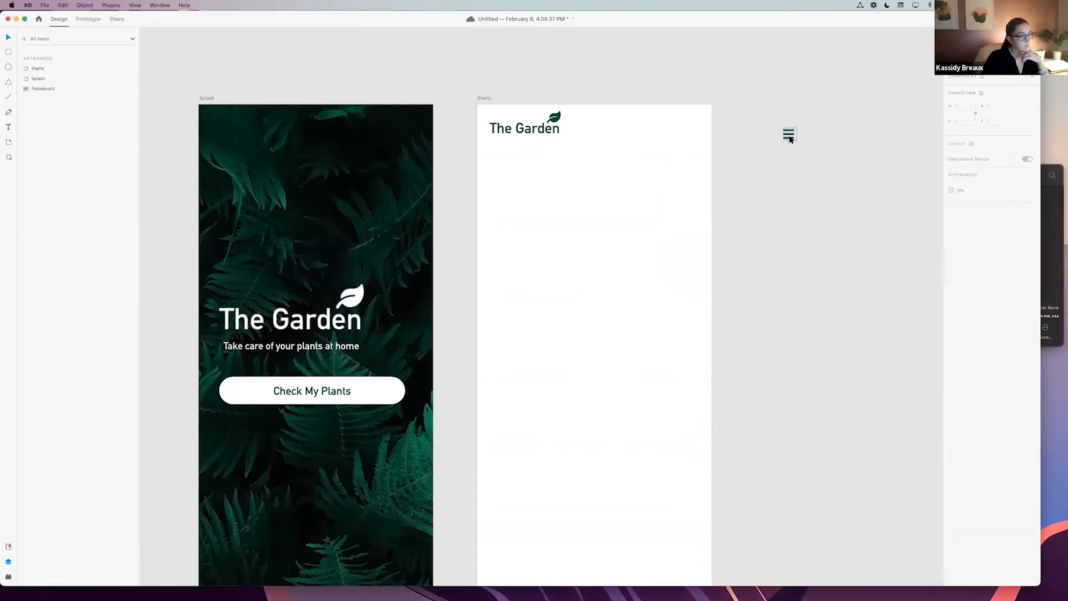
- Move the menu icon into the upper-right corner of the Plants artboard, at X 333, Y 31
drag(790, 139, 688, 134)
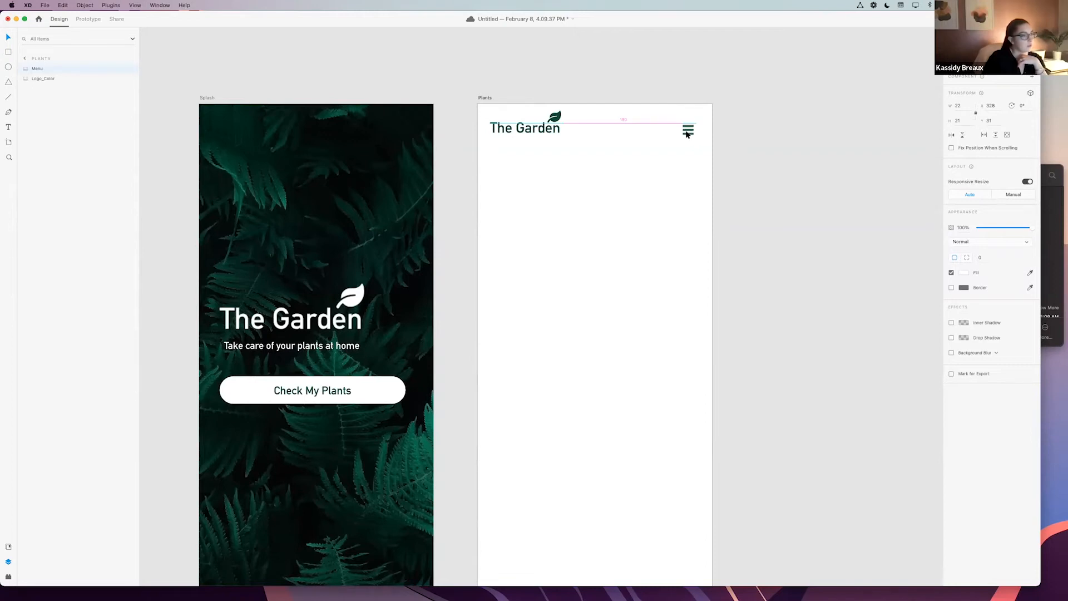
drag(688, 135, 688, 133)
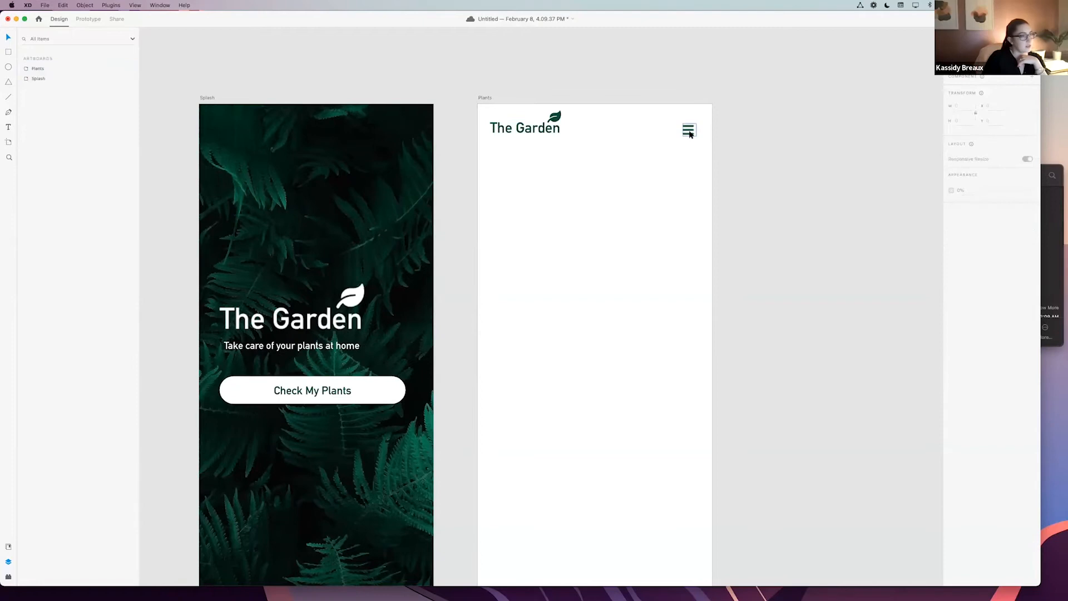
key(Right)
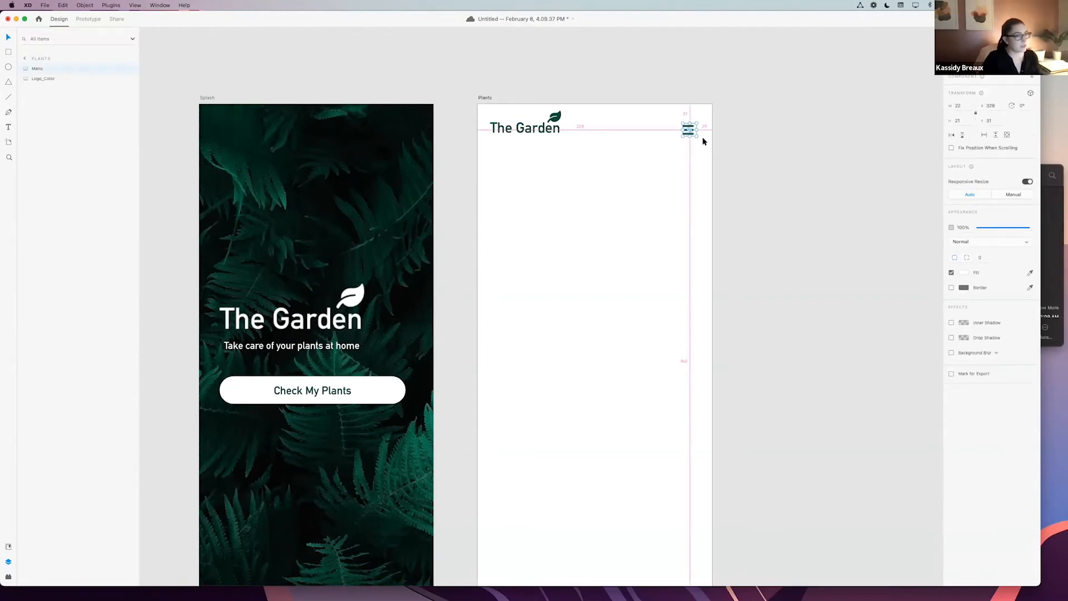
key(Right)
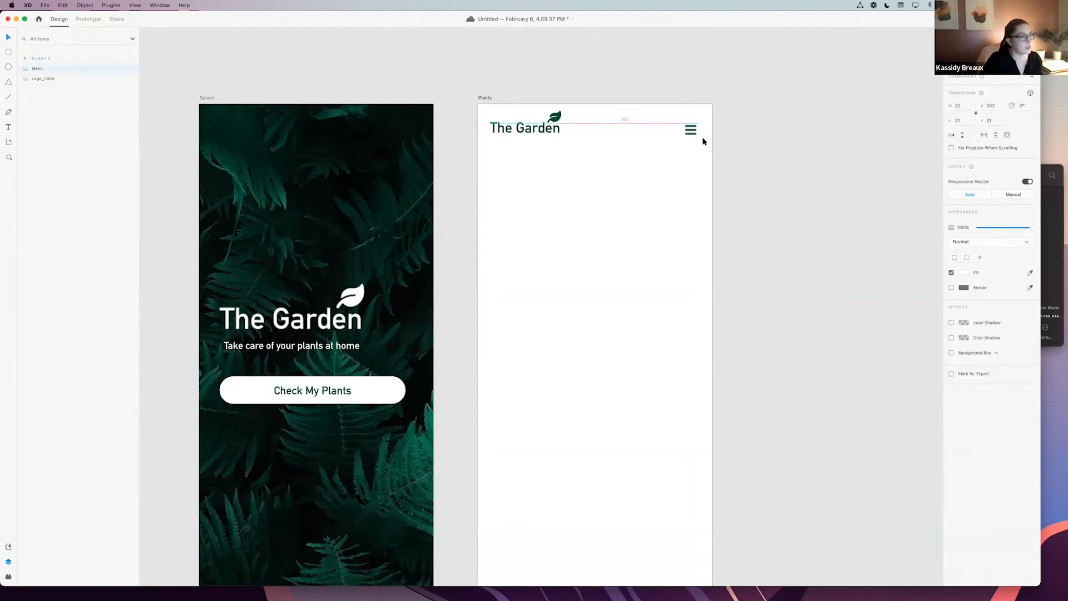
key(Right)
- Examine the distances of the logo and the menu icon from the edges of the Plants artboard
key(super+equal)
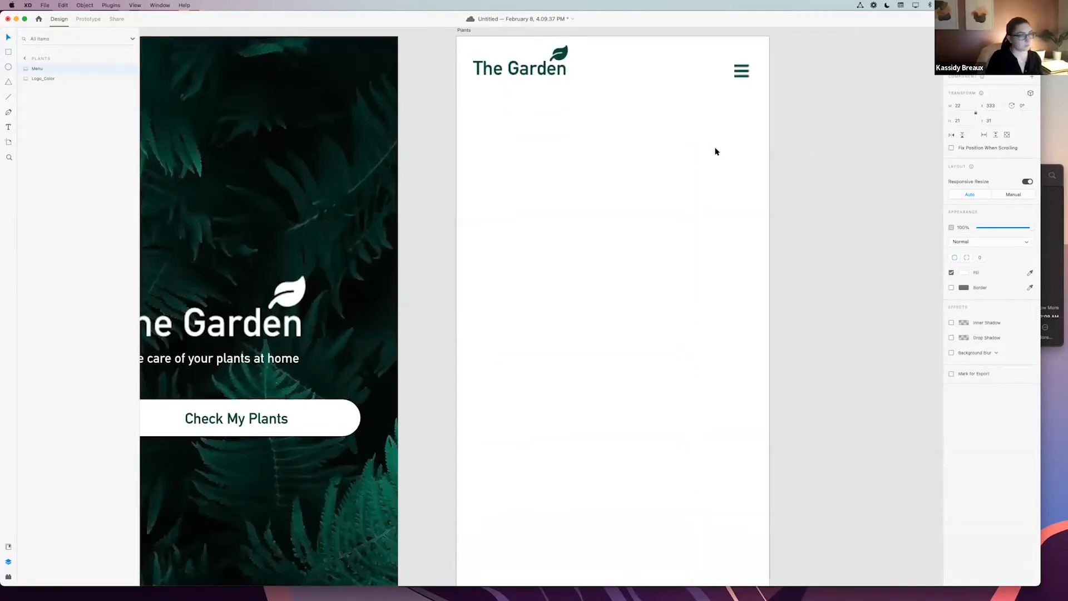
scroll(716, 151, up, 5)
scroll(768, 184, left, 1)
scroll(779, 189, right, 3)
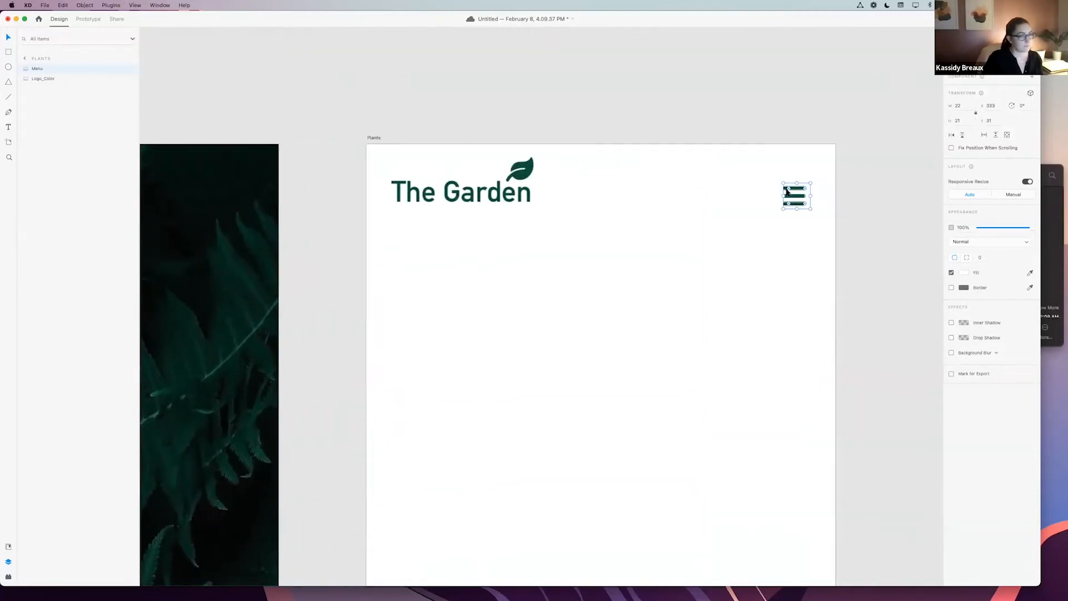
scroll(612, 223, left, 3)
click(538, 182)
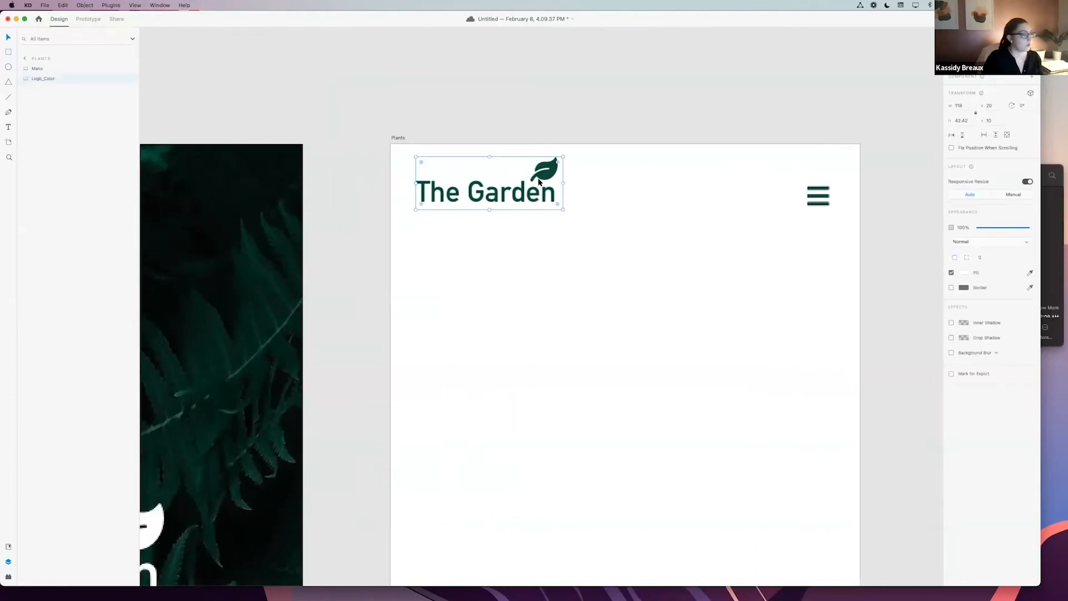
scroll(538, 182, left, 3)
scroll(538, 182, left, 1)
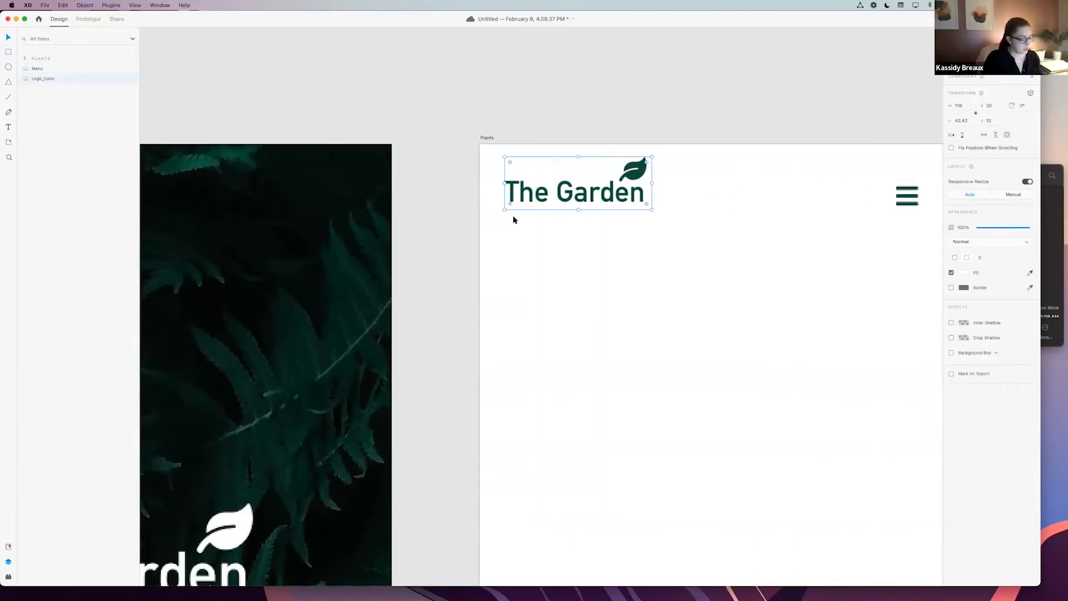
scroll(517, 301, up, 1)
key(alt)
scroll(517, 256, up, 1)
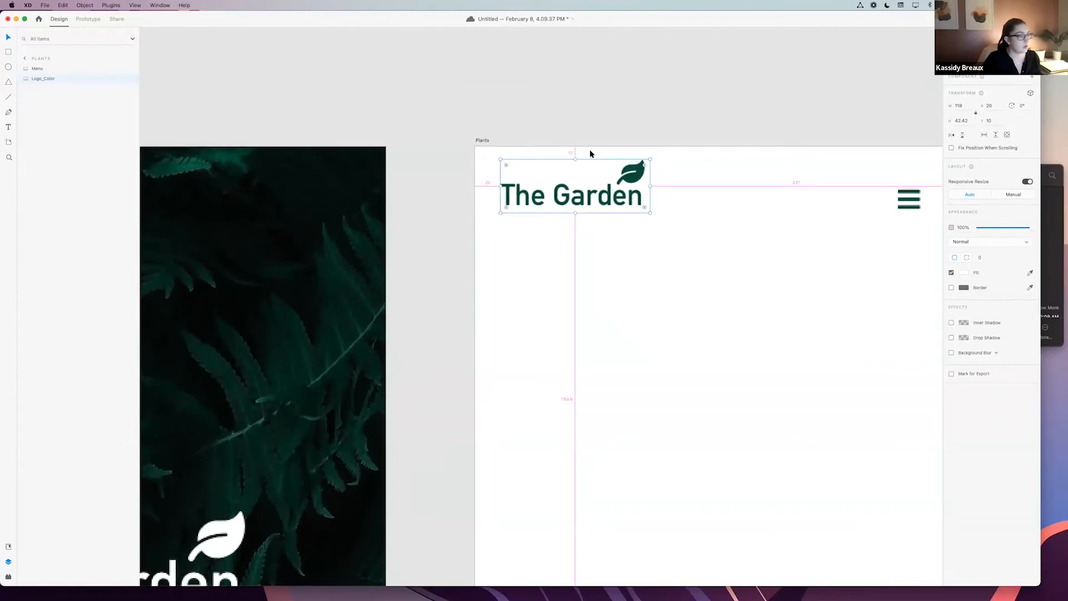
scroll(628, 158, down, 1)
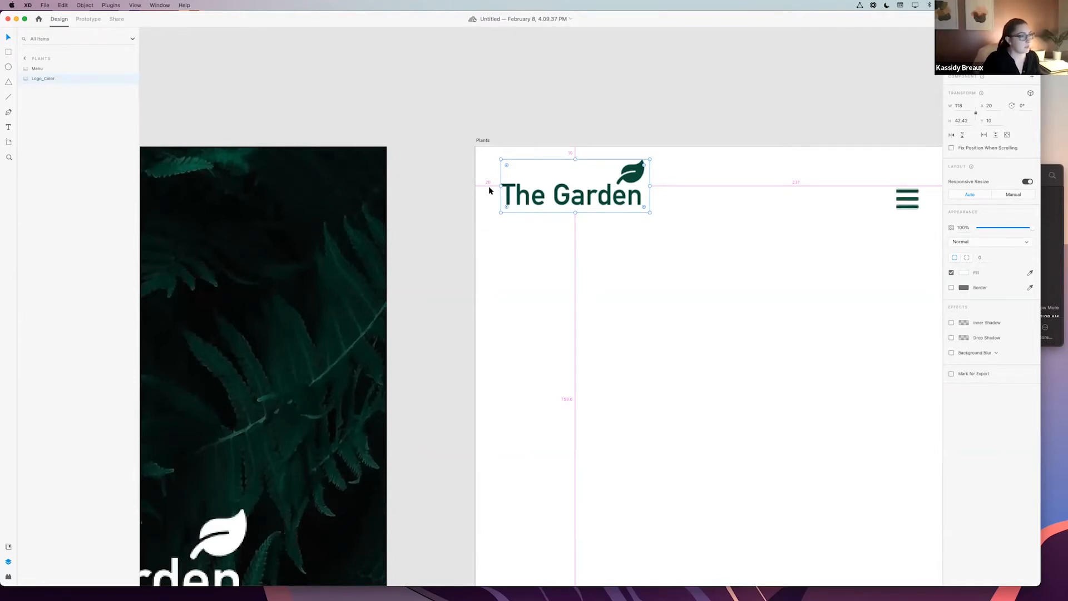
scroll(489, 189, right, 6)
click(755, 199)
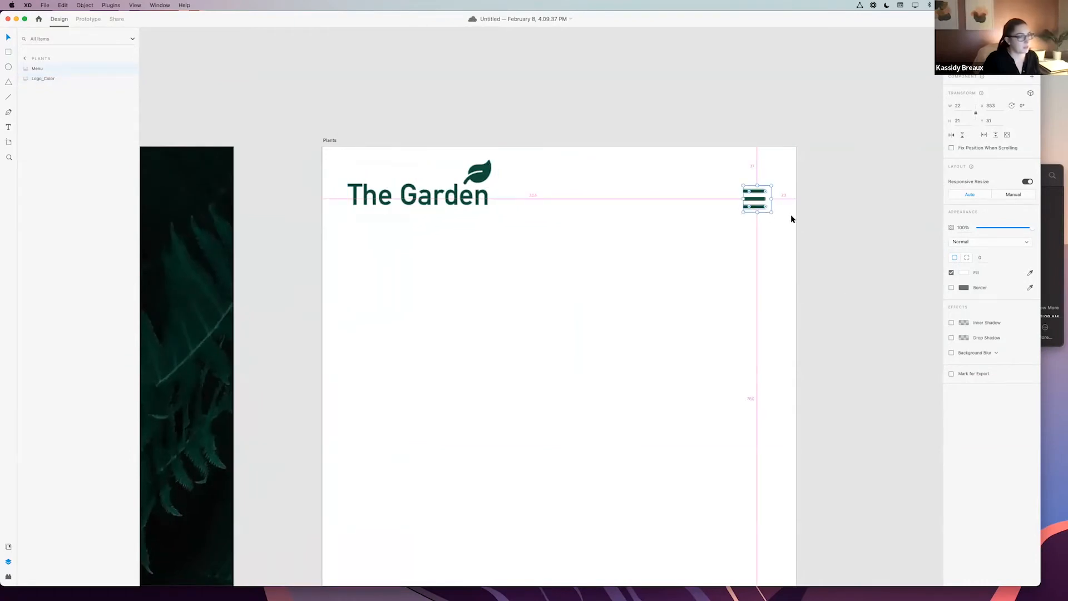
drag(756, 198, 757, 201)
click(853, 216)
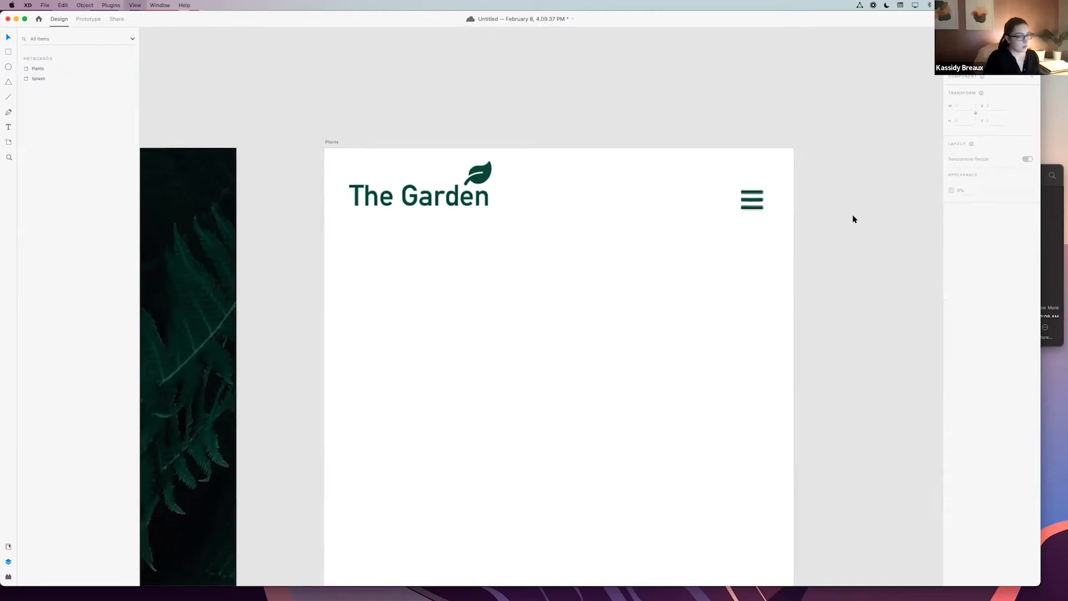
- Draw a horizontal line about 375 wide across the Plants artboard just below the logo, at about Y 60.5
key(super+minus)
key(super+minus)
scroll(853, 215, down, 4)
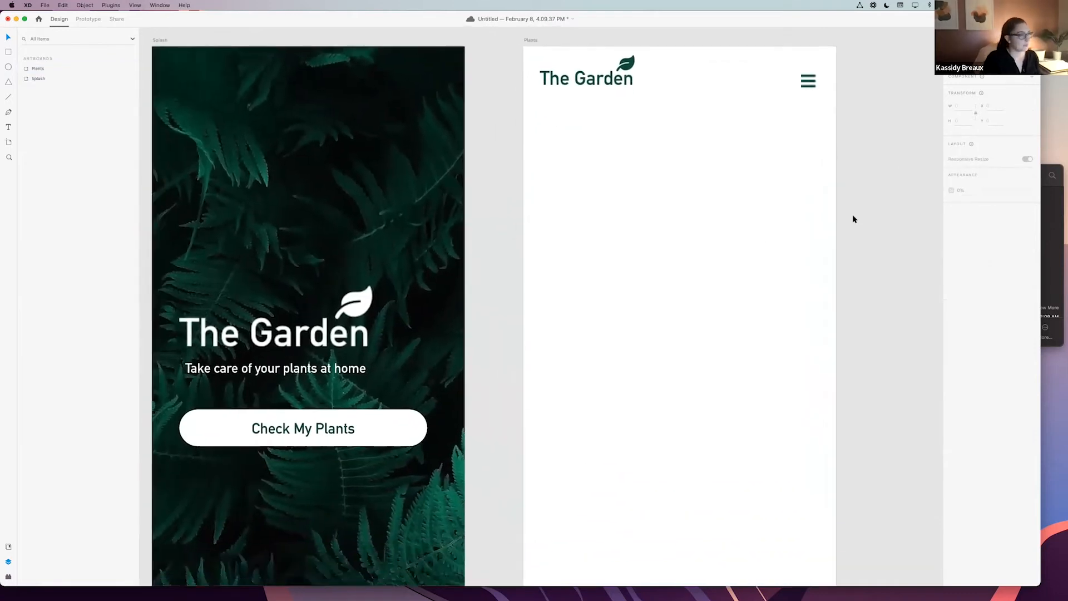
scroll(853, 218, up, 2)
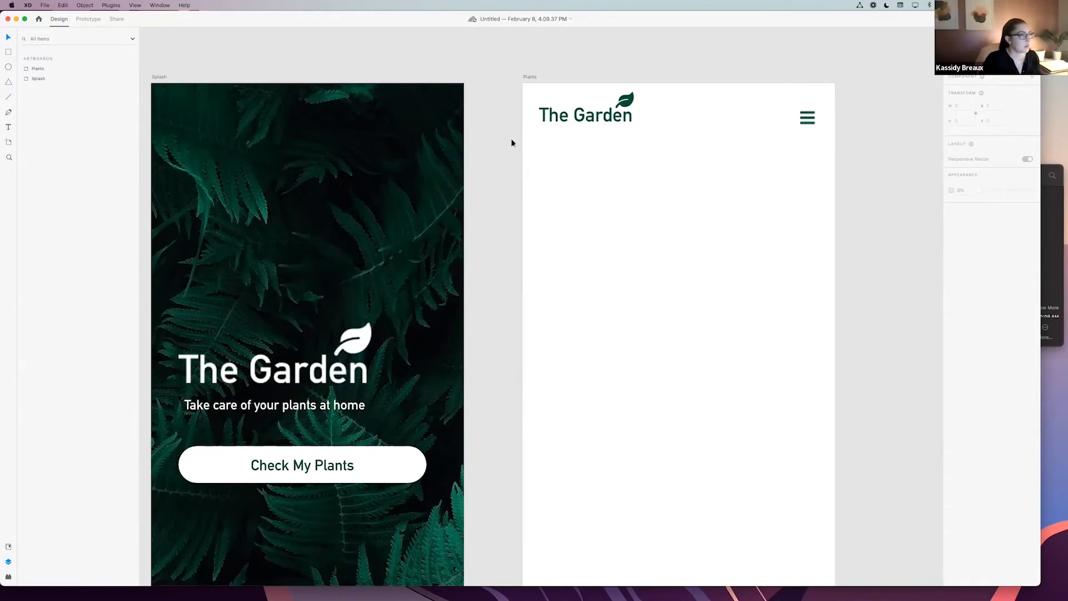
click(9, 98)
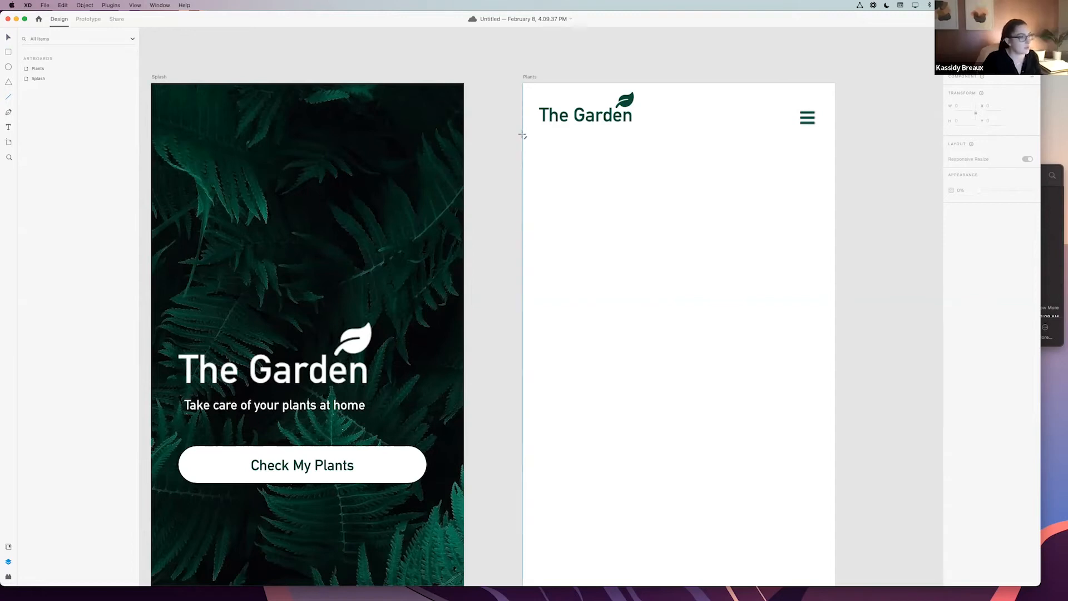
mouse_move(524, 133)
mouse_down()
mouse_move(630, 148)
mouse_move(835, 149)
mouse_up()
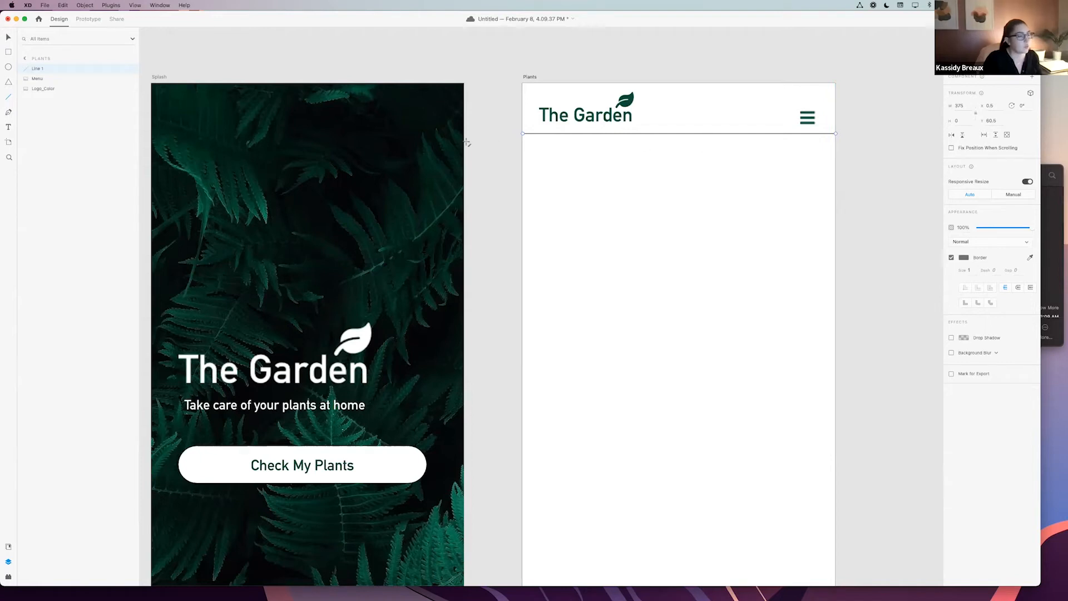
click(9, 39)
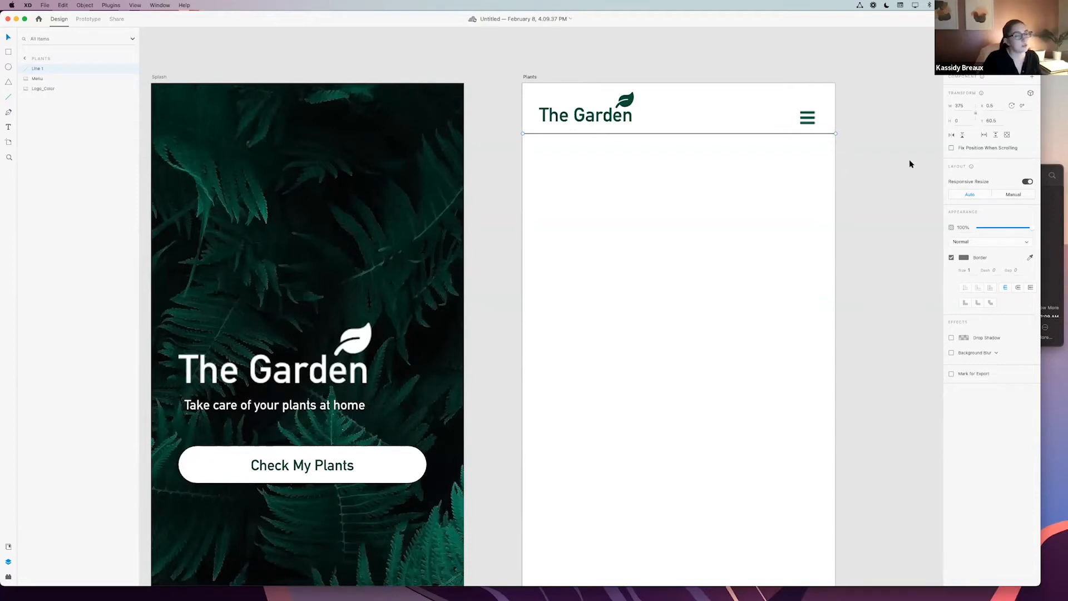
- Lower the header line's border colour opacity to 30% and move the line down to X 0, about Y 66.5
click(965, 258)
click(948, 215)
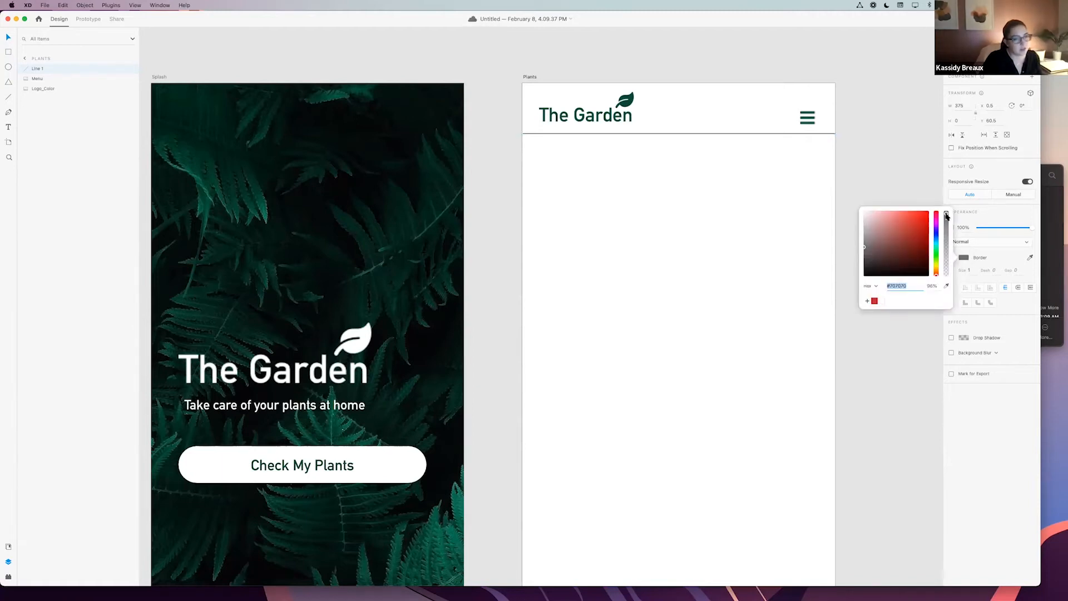
drag(948, 214, 948, 265)
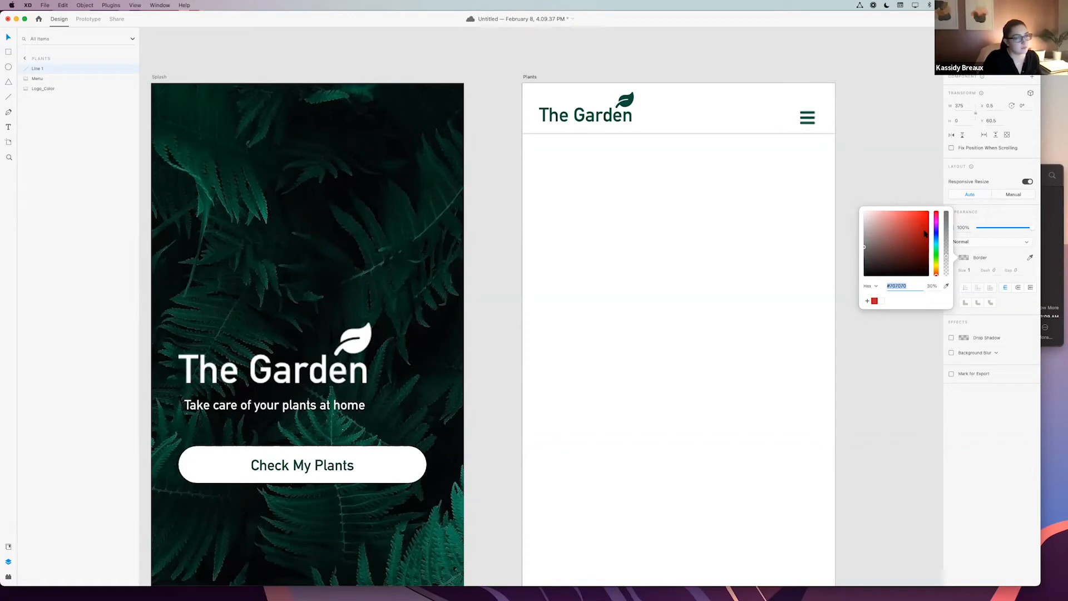
click(904, 160)
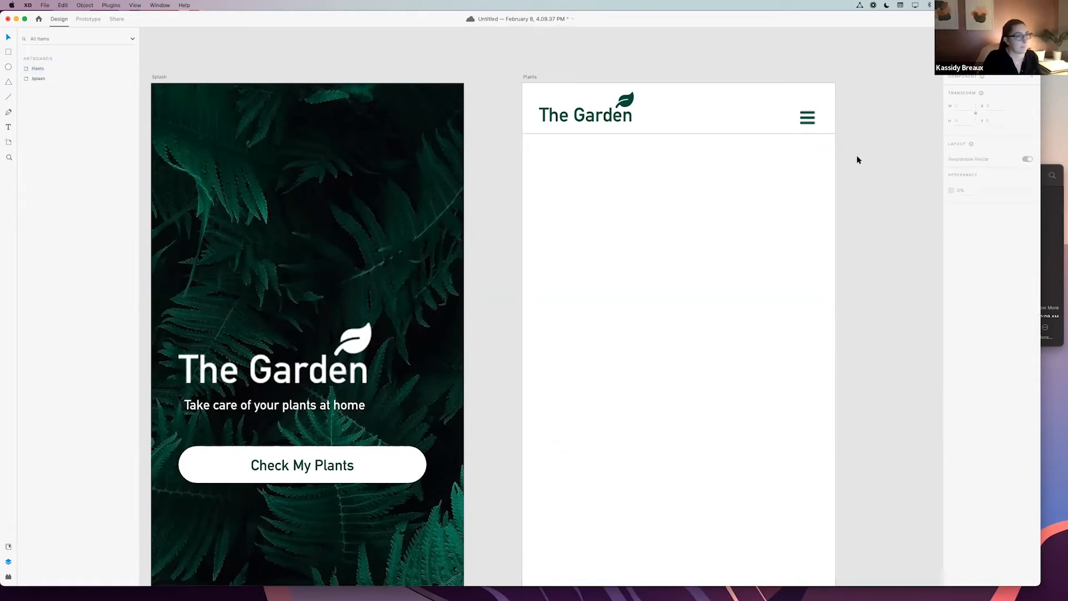
drag(729, 133, 729, 140)
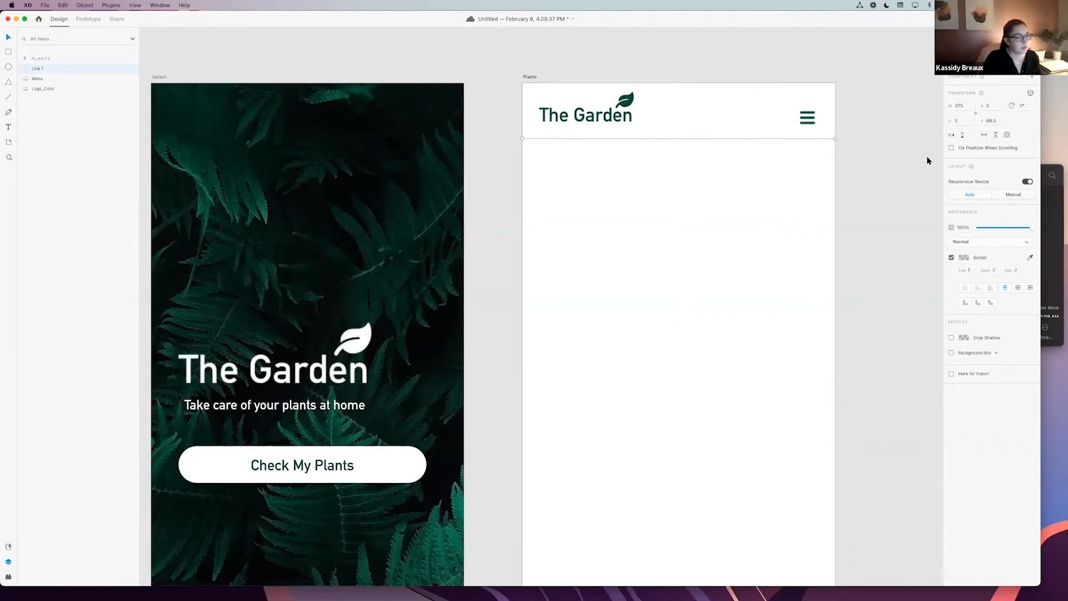
- Move the header line on the Plants artboard up to about Y 63.5, closer to the logo
key(alt)
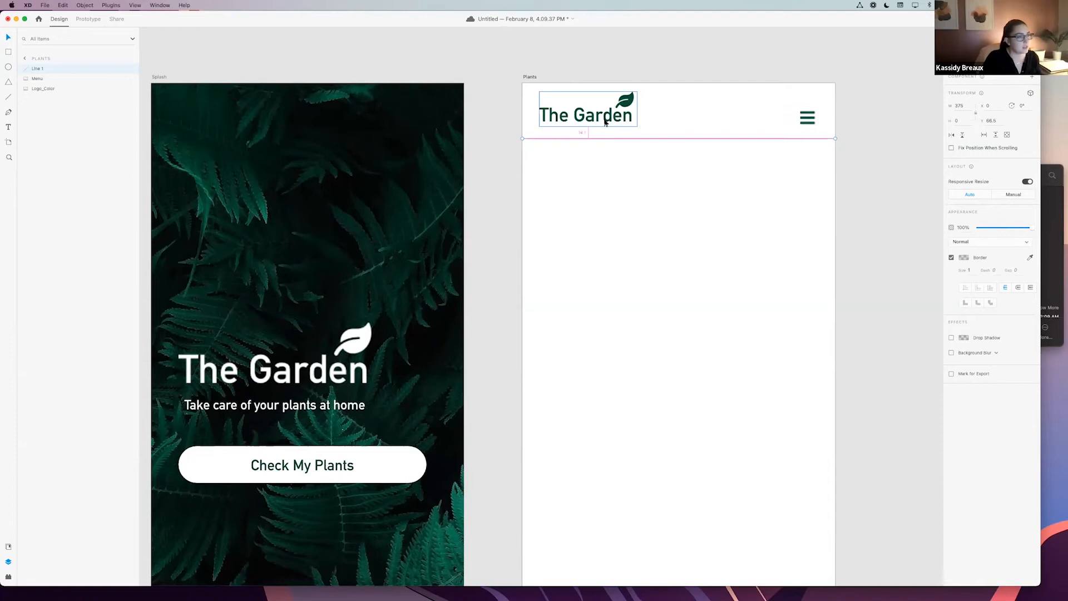
key(Up)
key(Up)
key(Up)
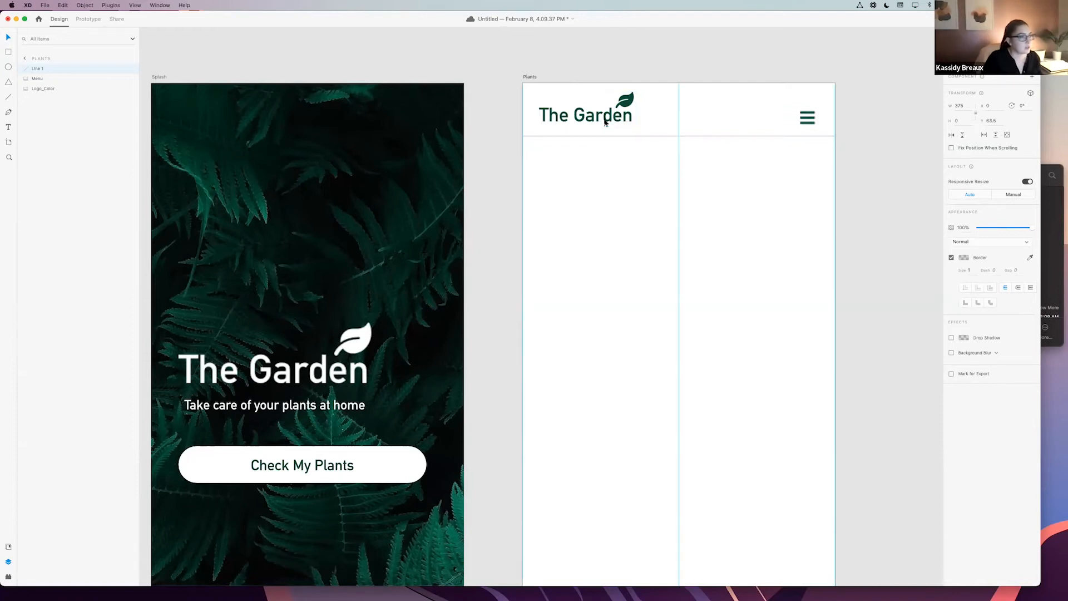
key(alt)
key(alt)
click(885, 174)
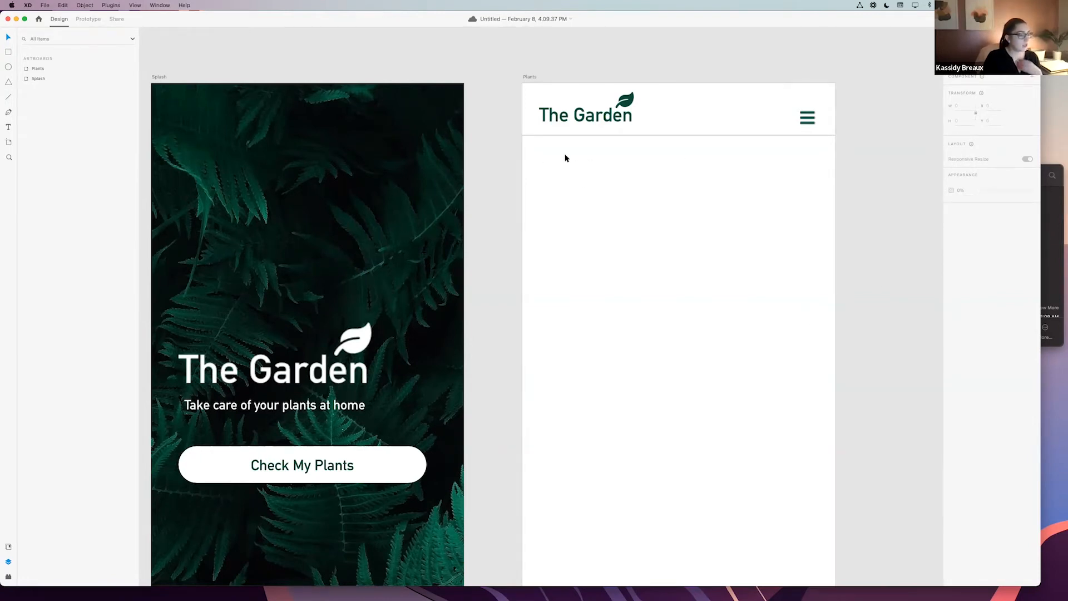
- Add the text "Six of your plants need water" in a box about 154 wide below the header line, at X 20, Y 81
click(8, 127)
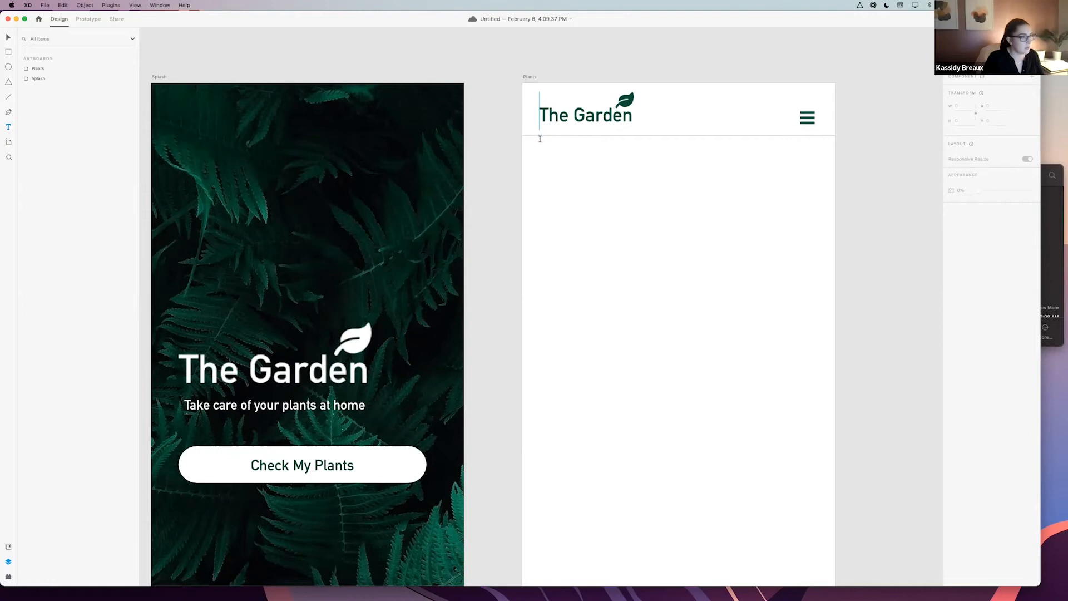
drag(539, 148, 667, 173)
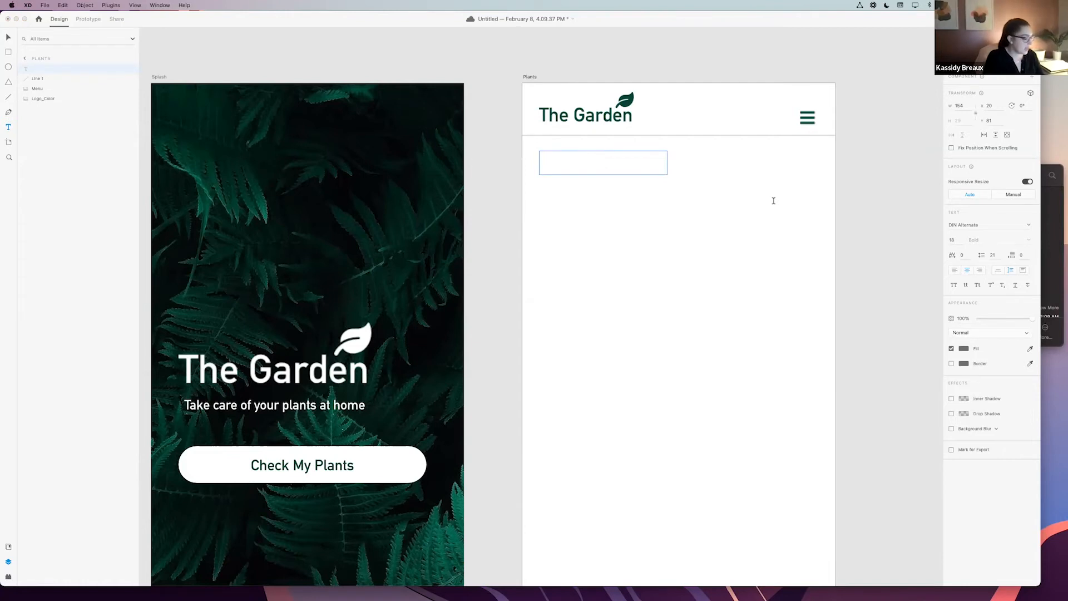
text(Six of your plants)
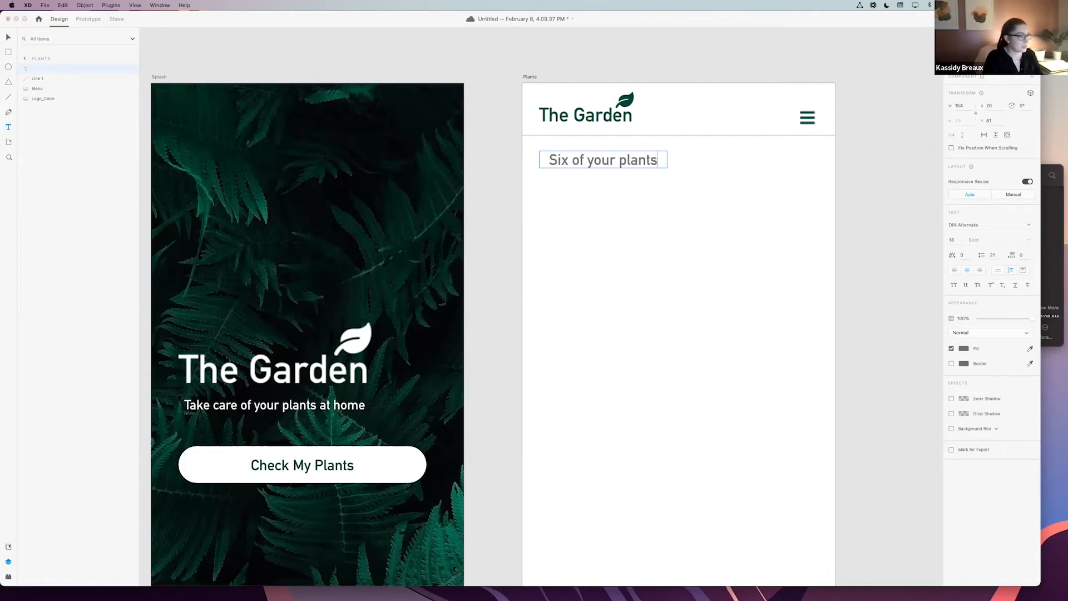
text( need water)
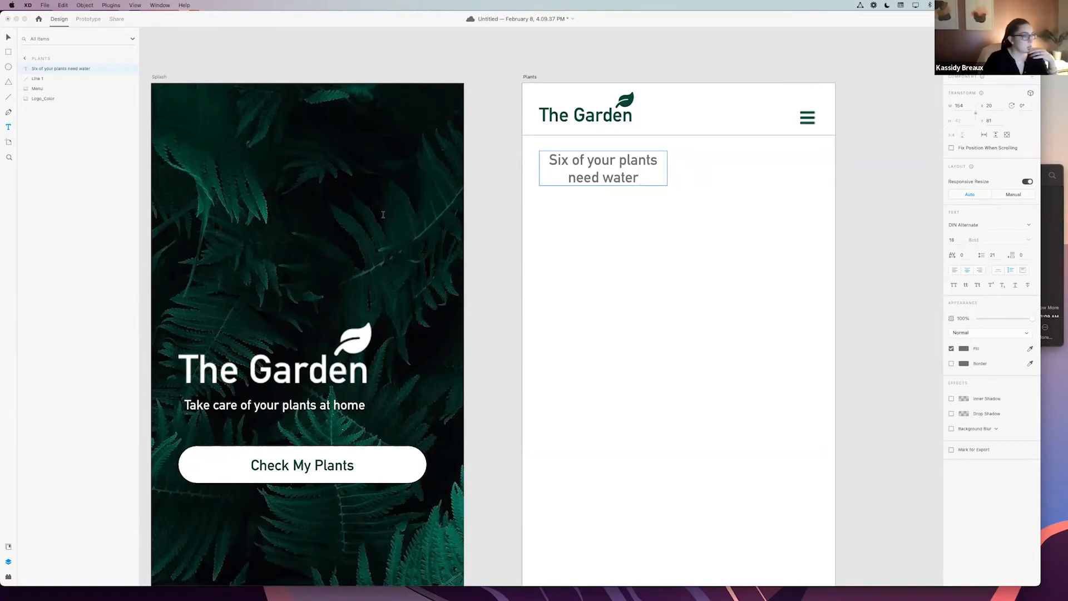
click(8, 37)
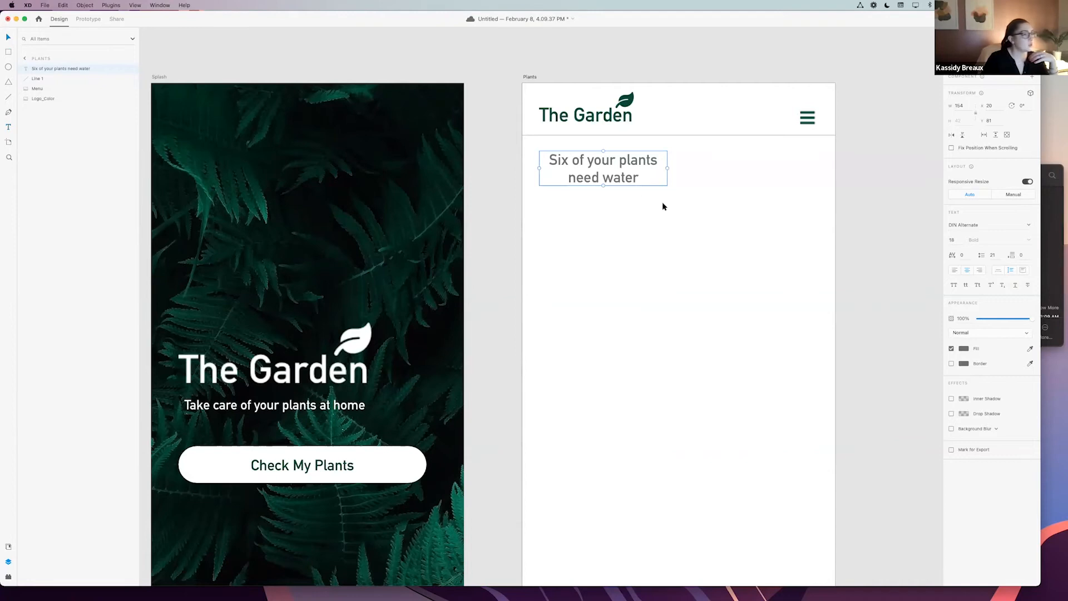
- Left-align the plants heading, set its font size to 20 and widen its box to about 268 to fit one line
drag(667, 168, 742, 172)
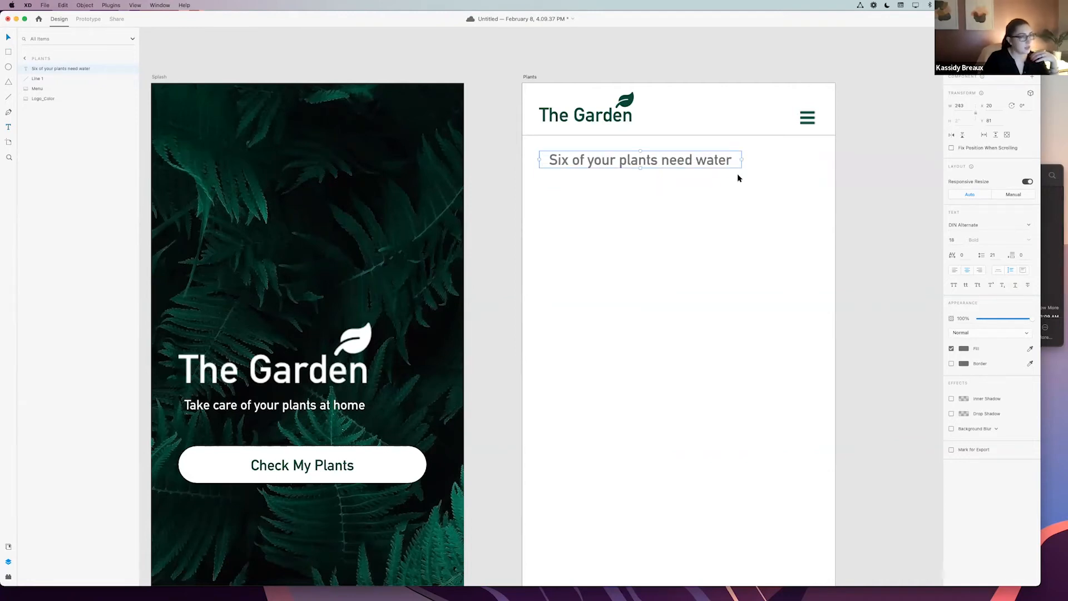
click(953, 271)
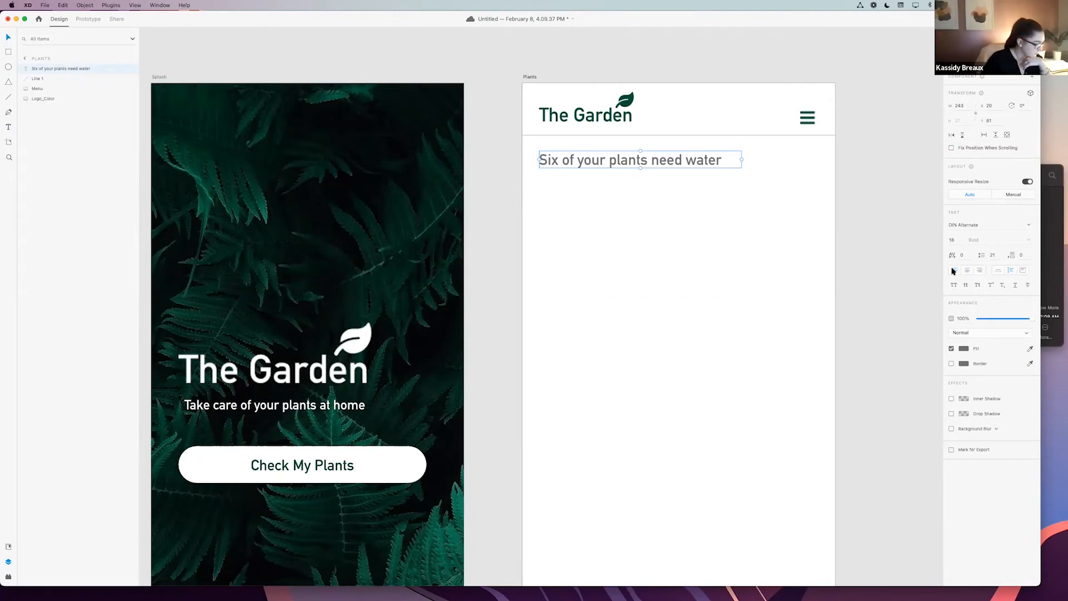
click(946, 241)
text(20)
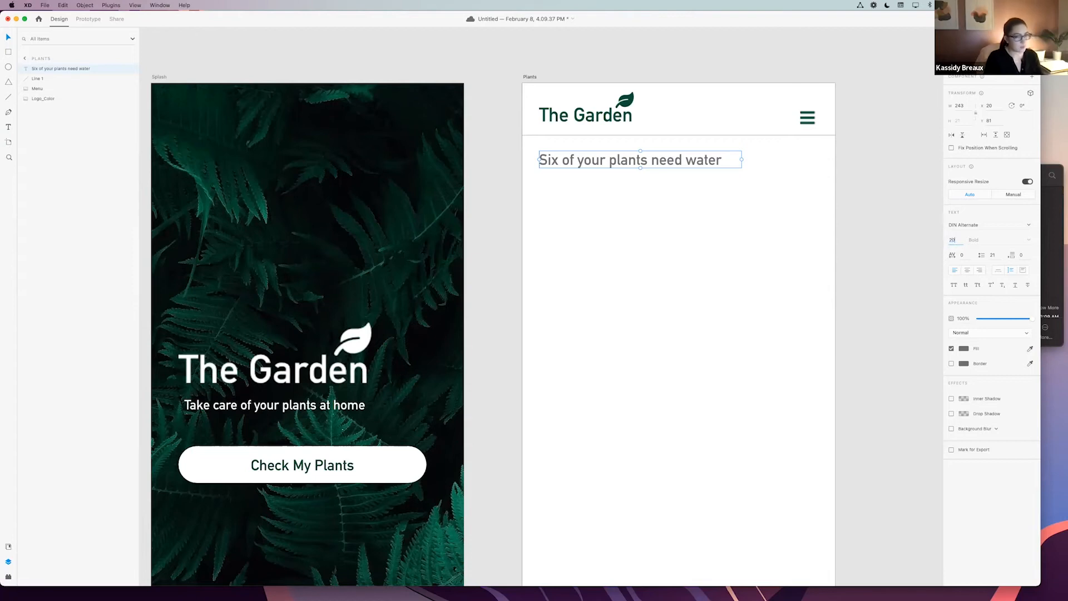
key(Return)
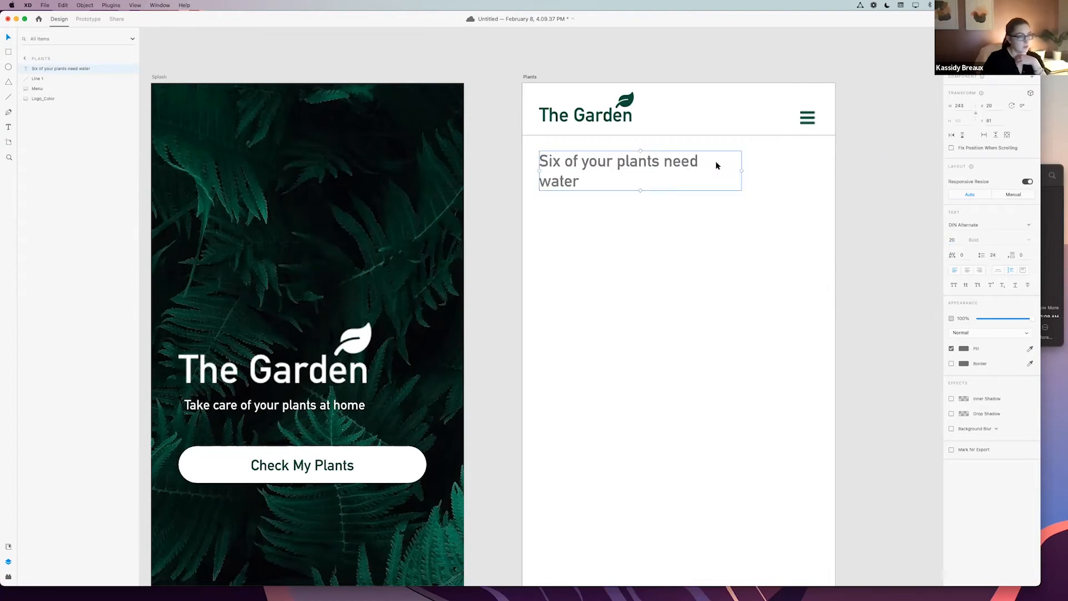
drag(742, 171, 762, 170)
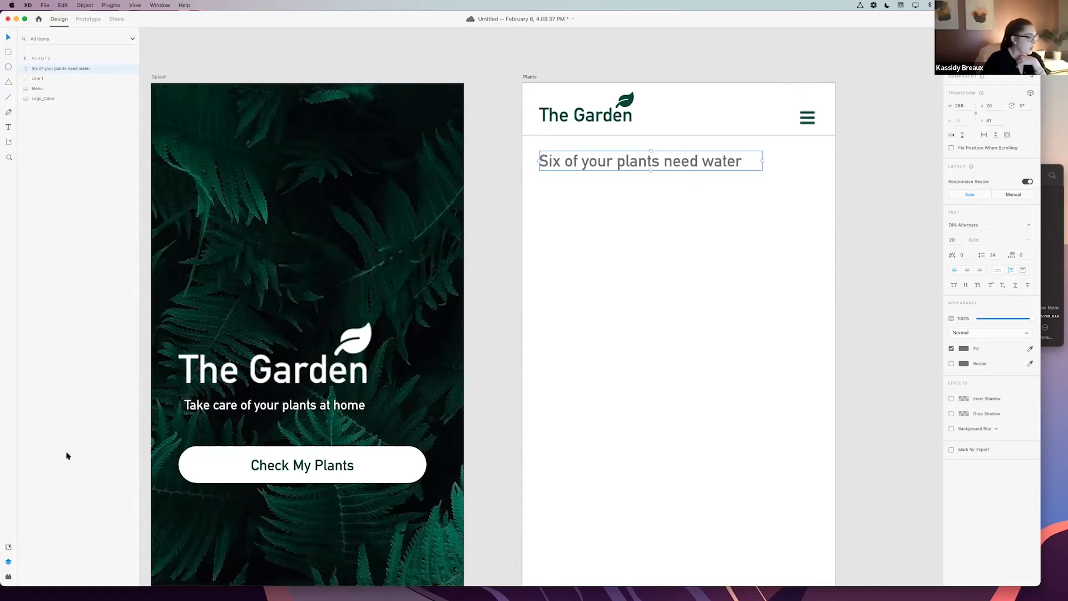
- Apply the near-black colour from the document assets to the plants heading and save the document
click(7, 548)
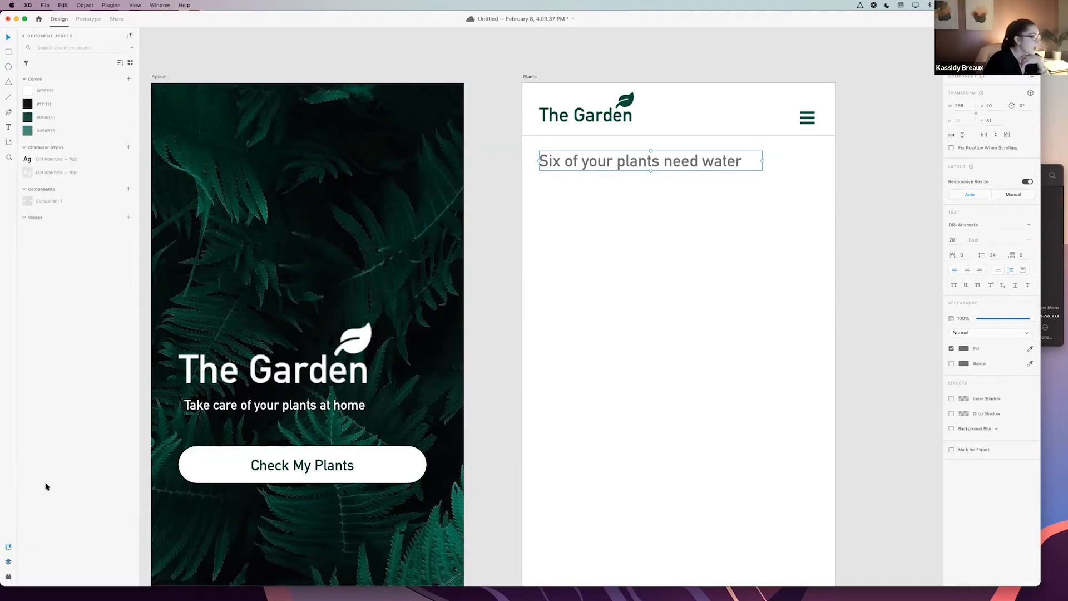
click(35, 106)
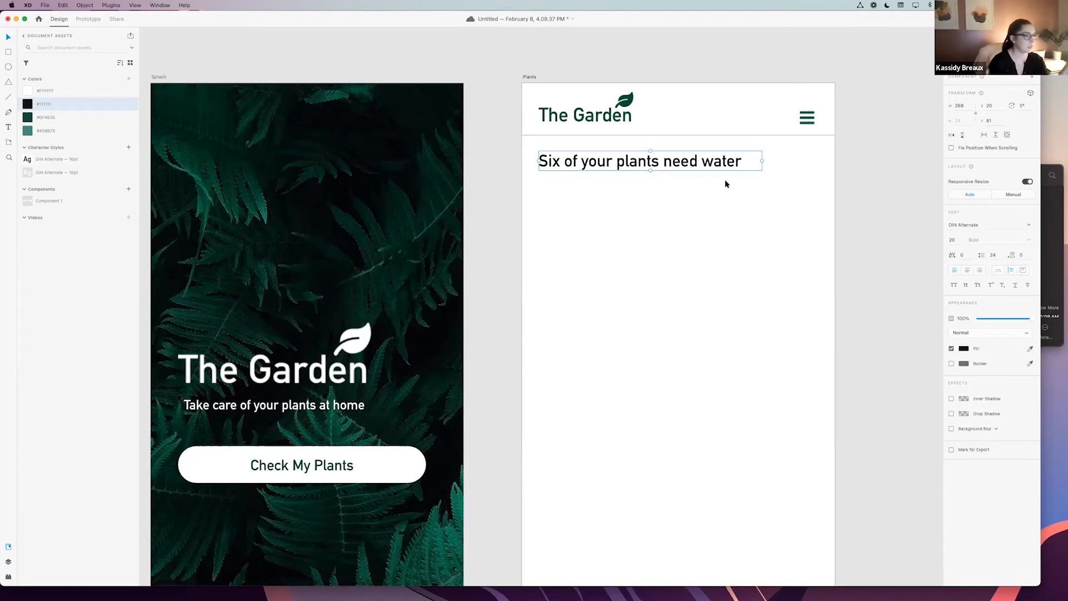
key(super+s)
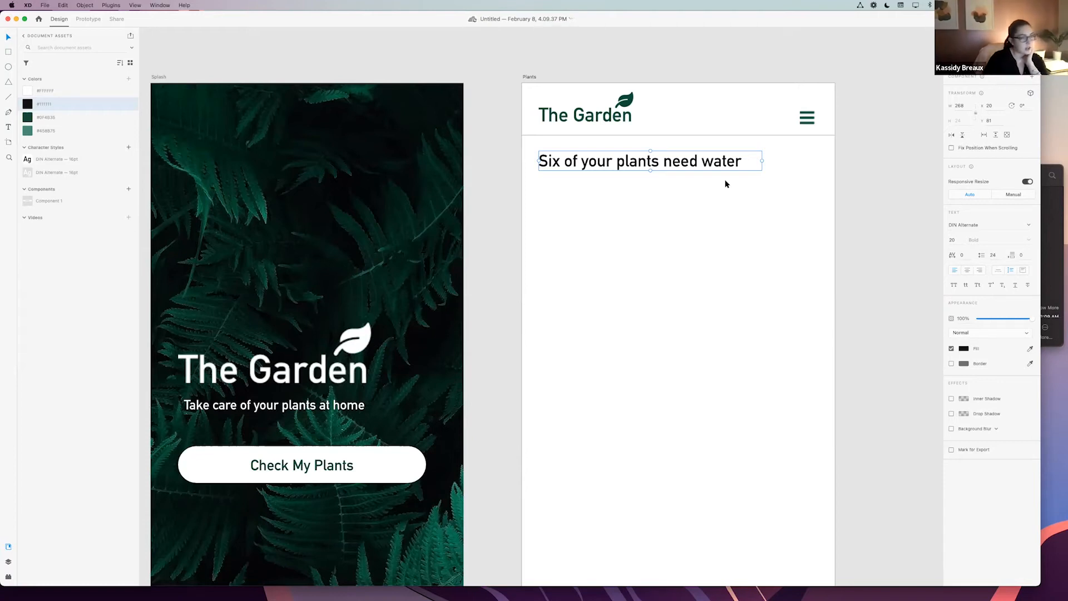
- Check the gap between the plants heading and the header line, and move the heading down to Y 83
scroll(725, 184, right, 5)
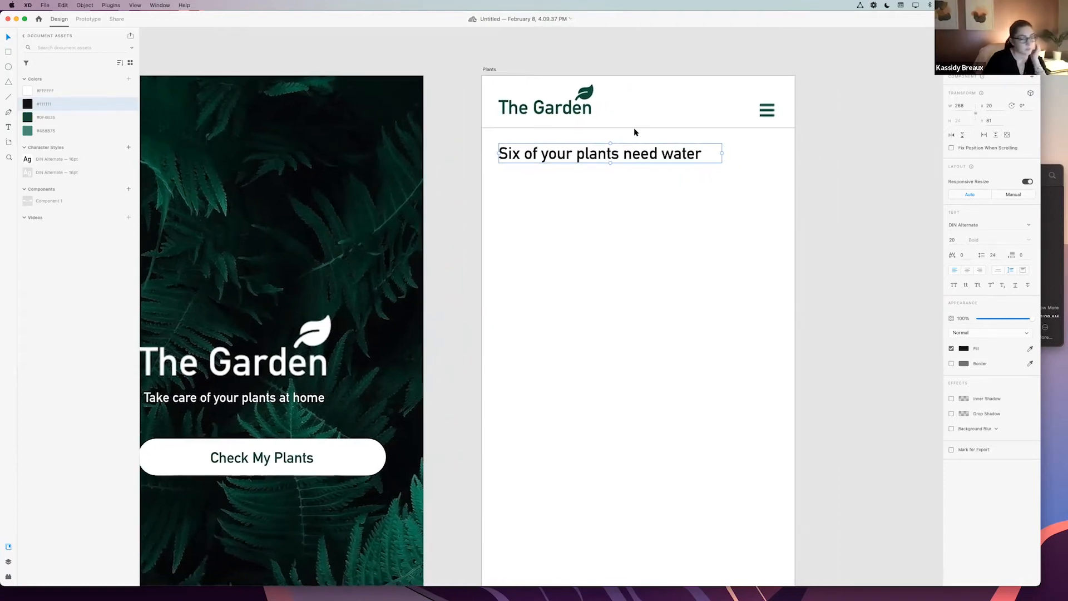
key(alt)
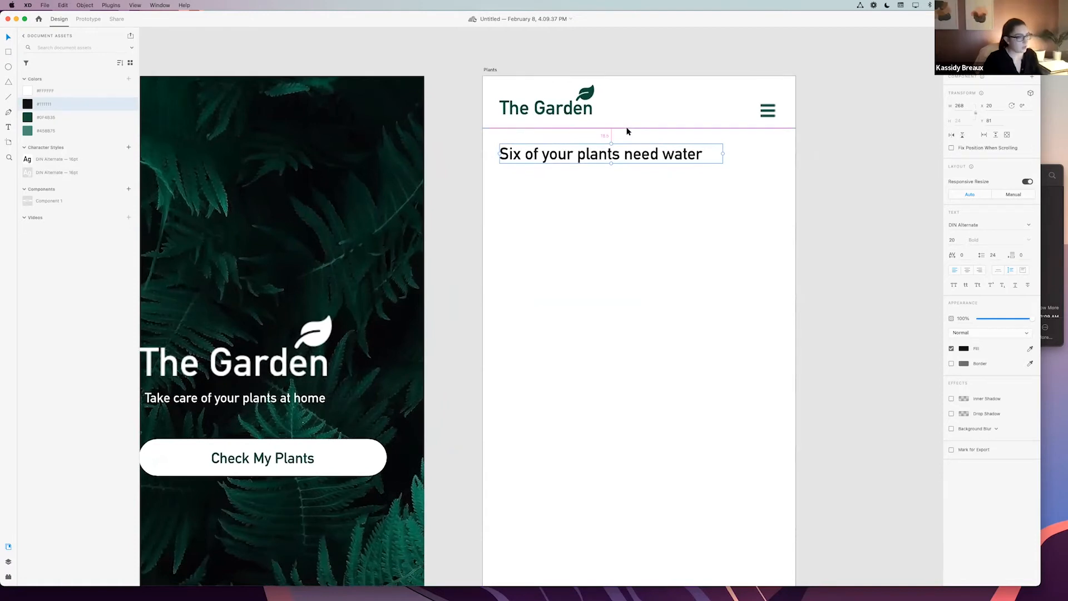
key(Down)
key(Down)
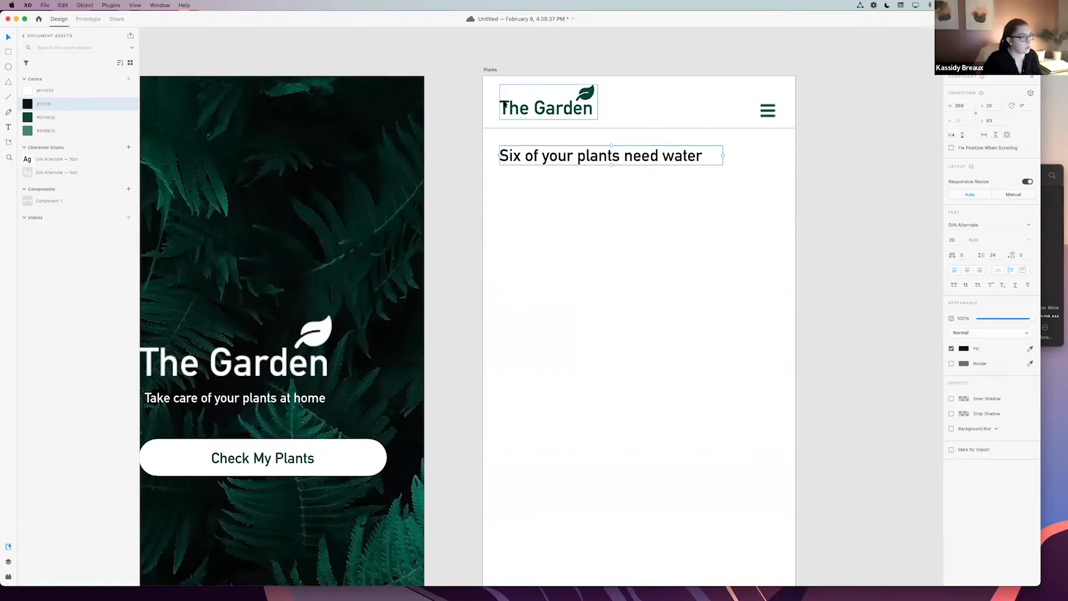
click(445, 91)
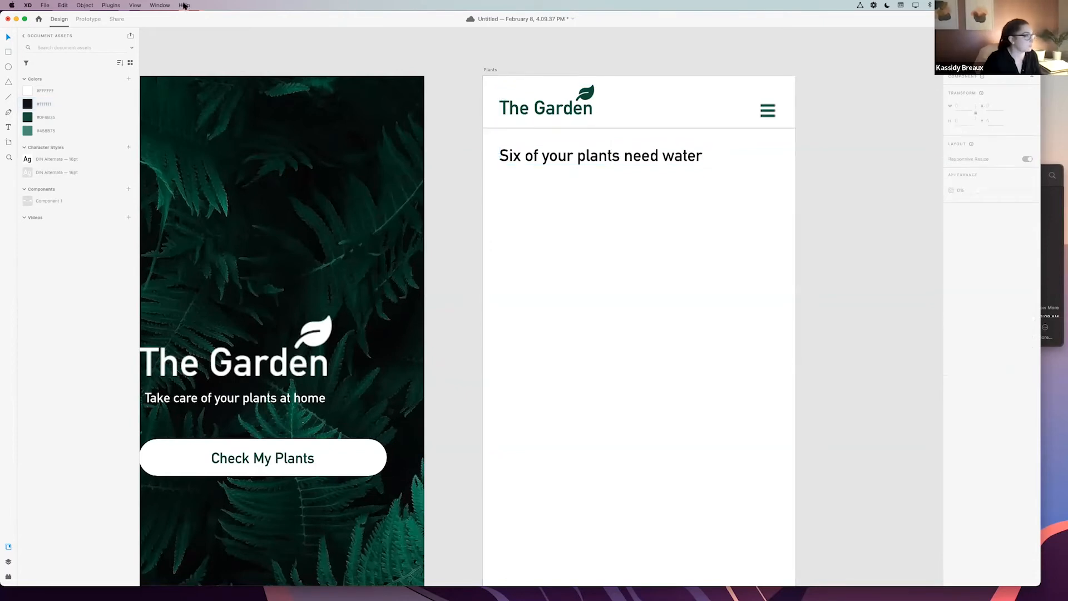
click(129, 5)
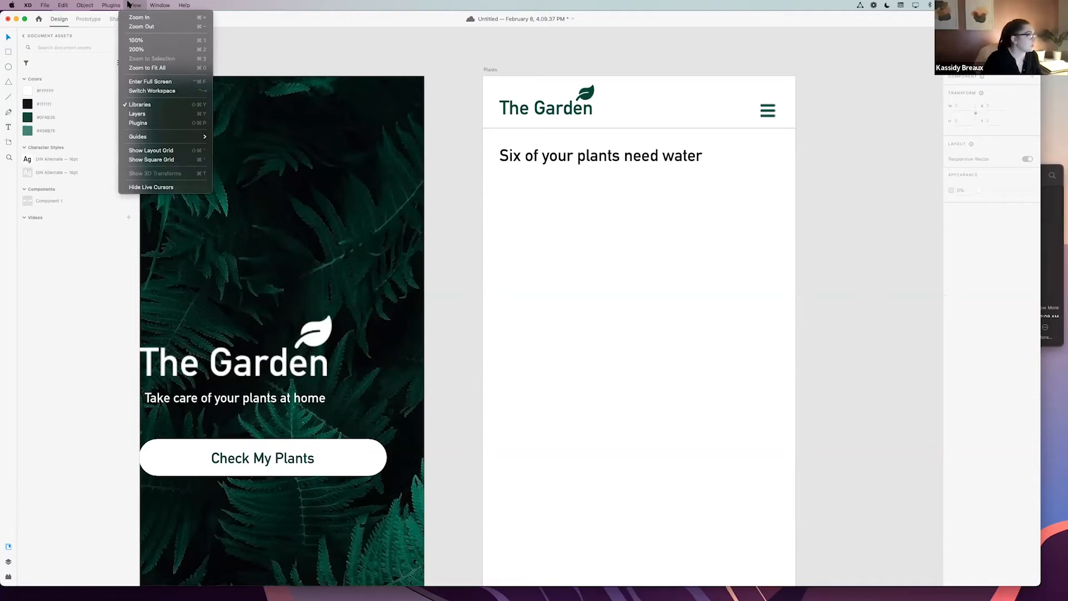
click(129, 5)
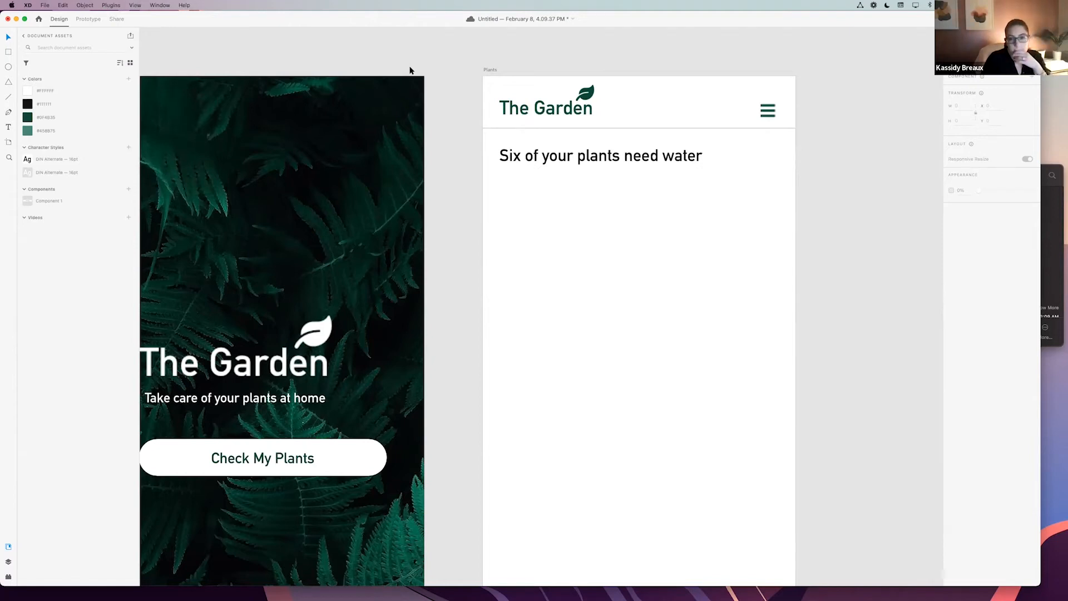
click(682, 159)
double_click(683, 159)
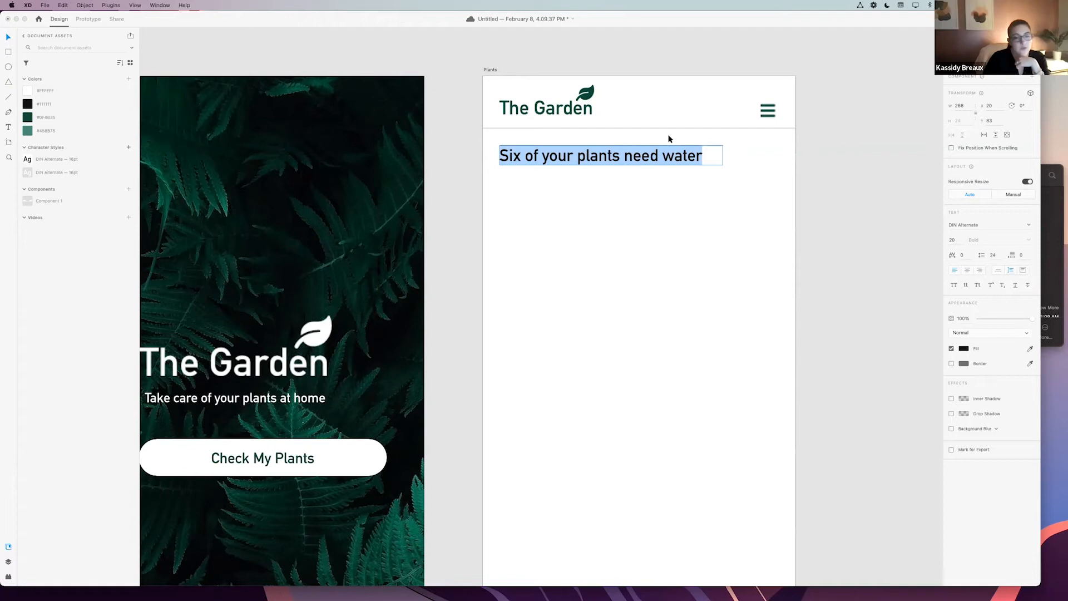
click(703, 156)
drag(703, 156, 489, 154)
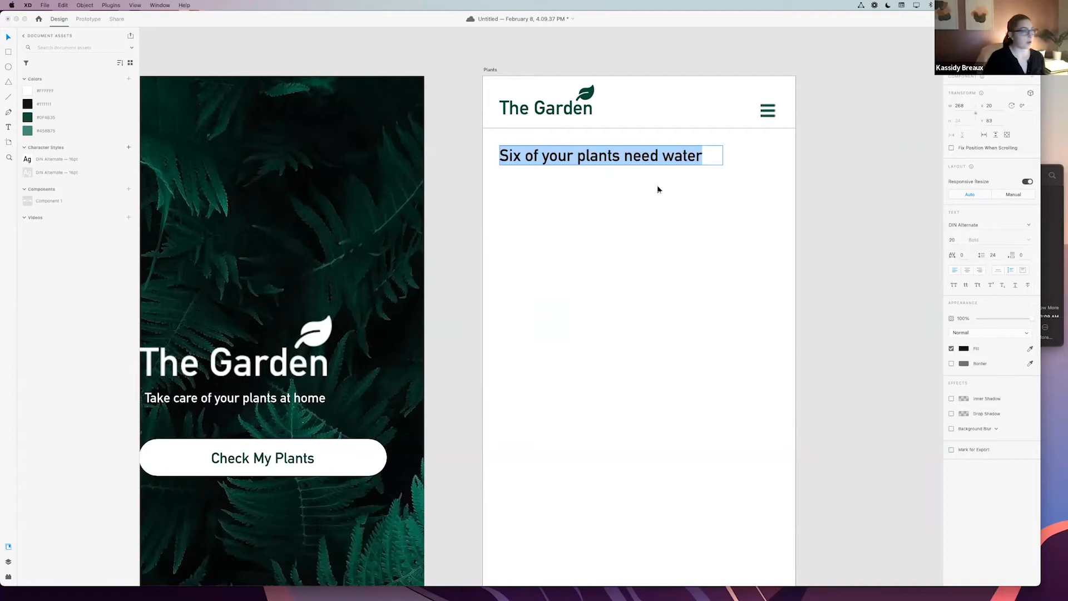
click(5, 36)
click(828, 285)
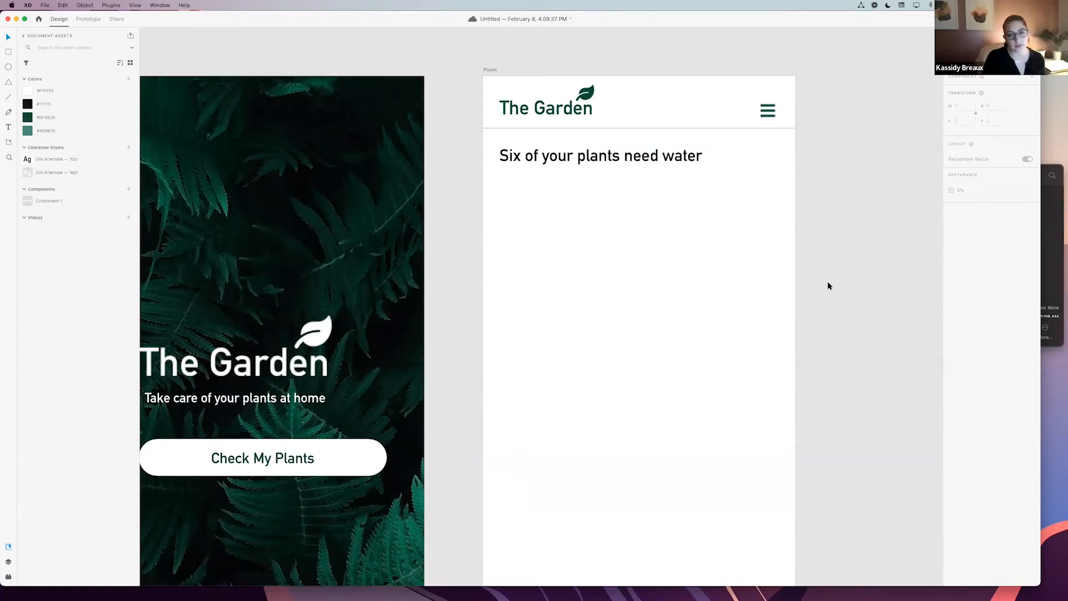
double_click(690, 158)
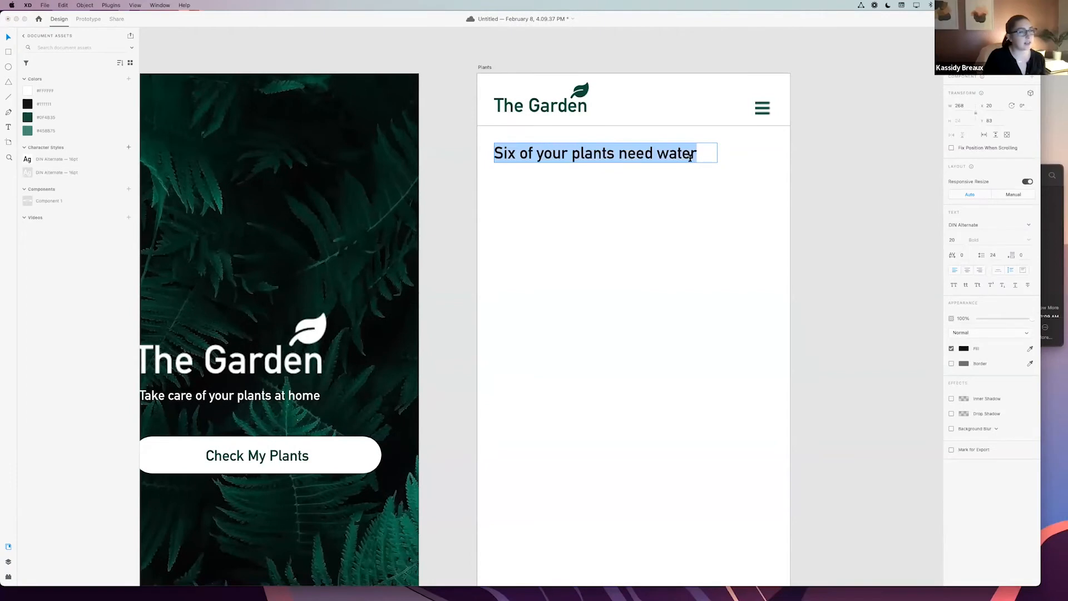
key(Escape)
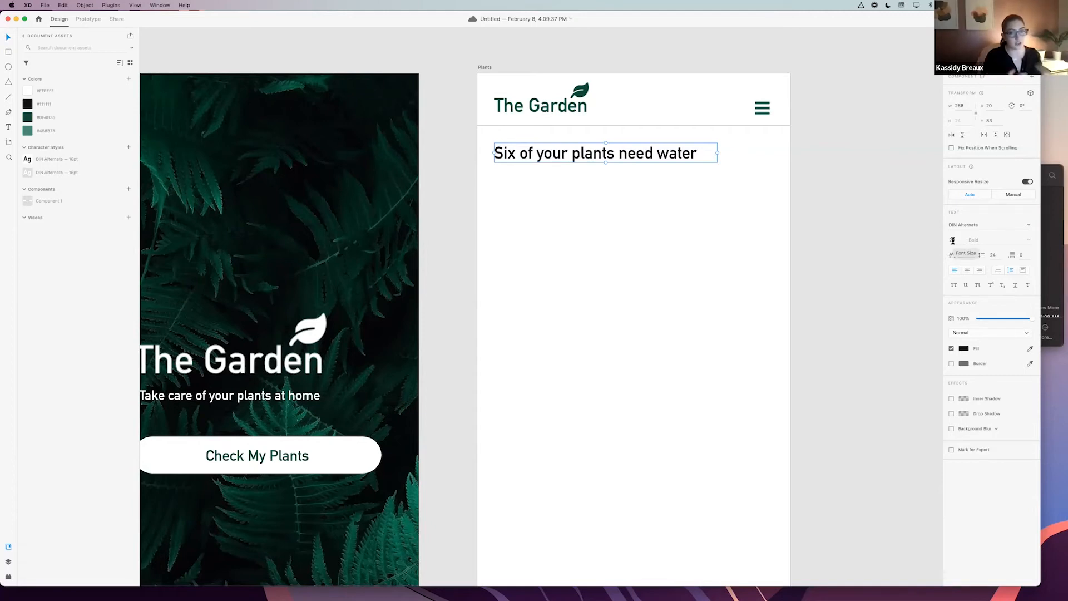
double_click(662, 153)
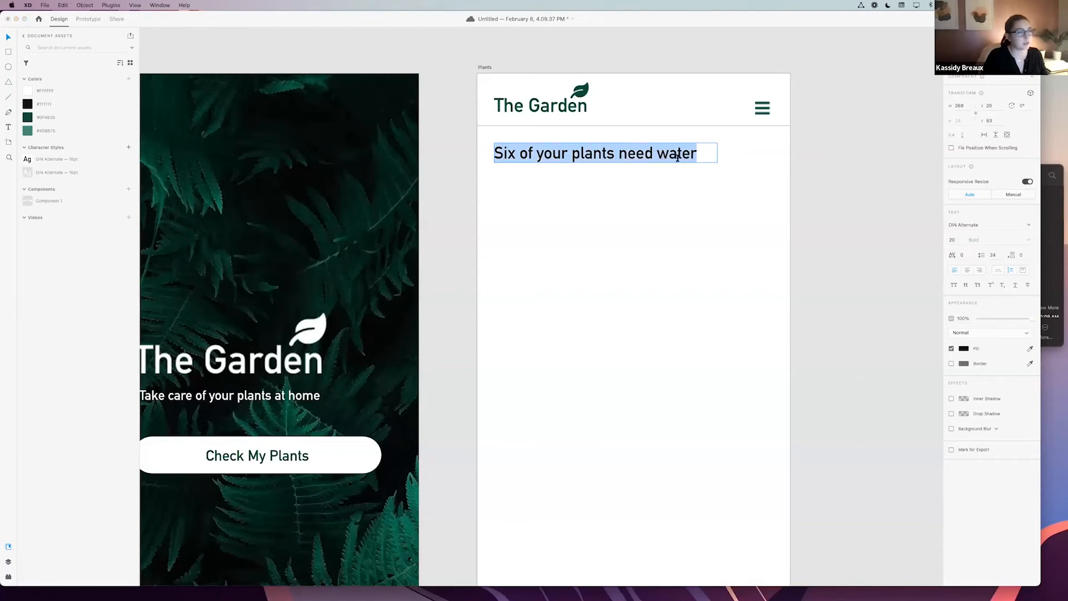
drag(698, 155, 449, 158)
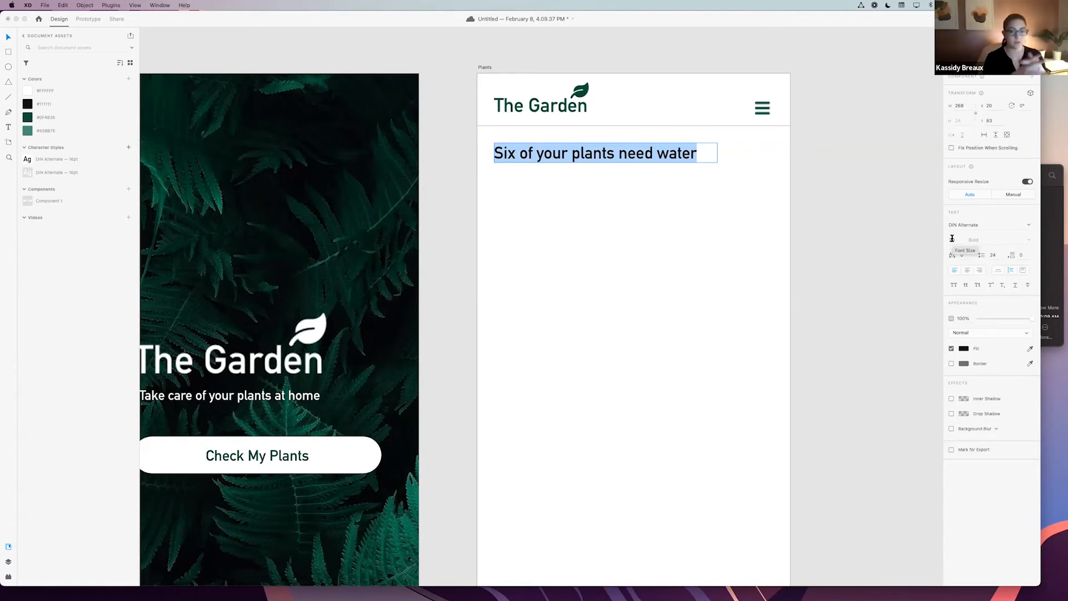
key(Escape)
key(Escape)
- Draw a thin rectangle under the start of the plants heading at X 20, Y 111, and size it to 26 by 3
scroll(889, 256, left, 2)
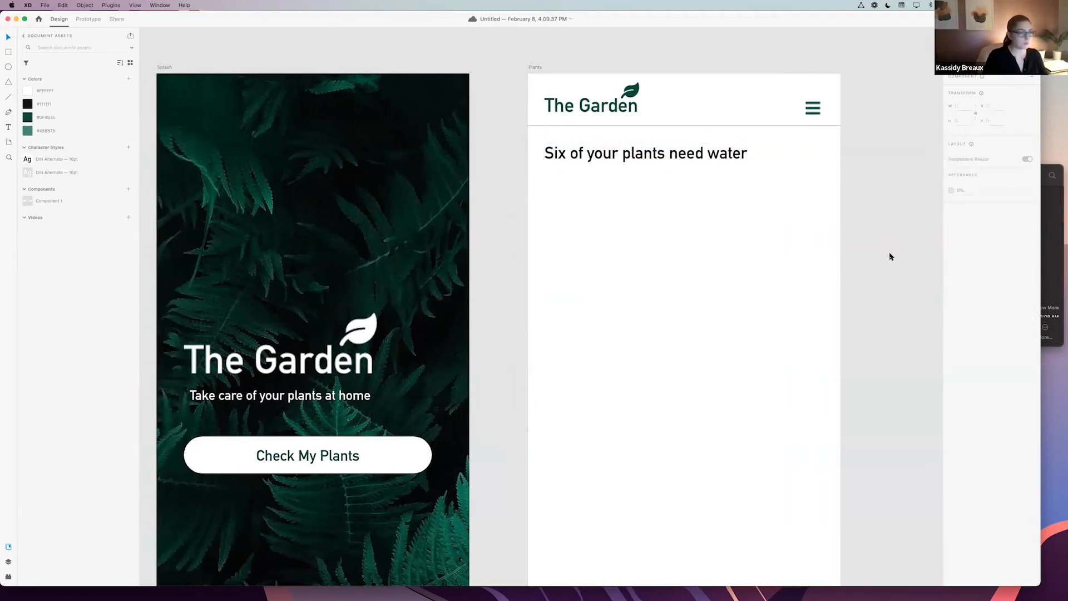
scroll(890, 256, right, 1)
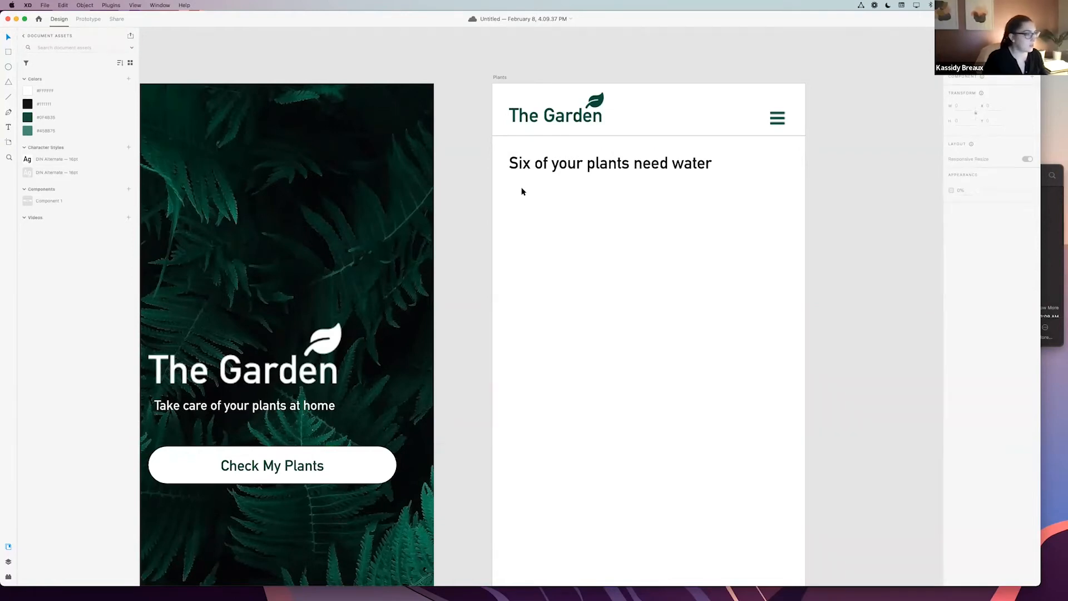
click(8, 53)
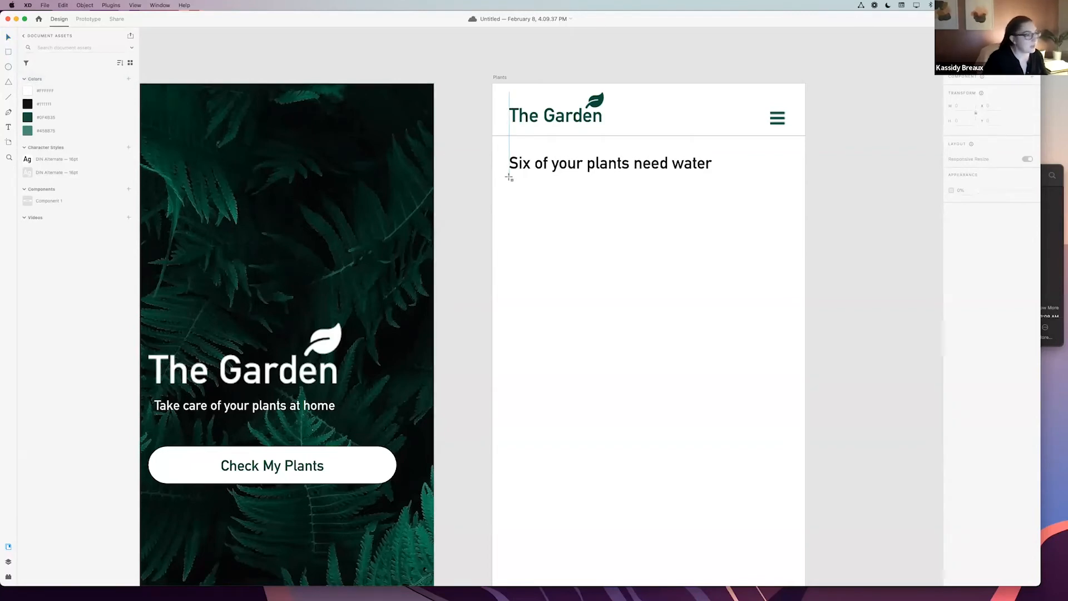
mouse_move(508, 176)
mouse_down()
mouse_move(548, 182)
mouse_move(538, 181)
mouse_up()
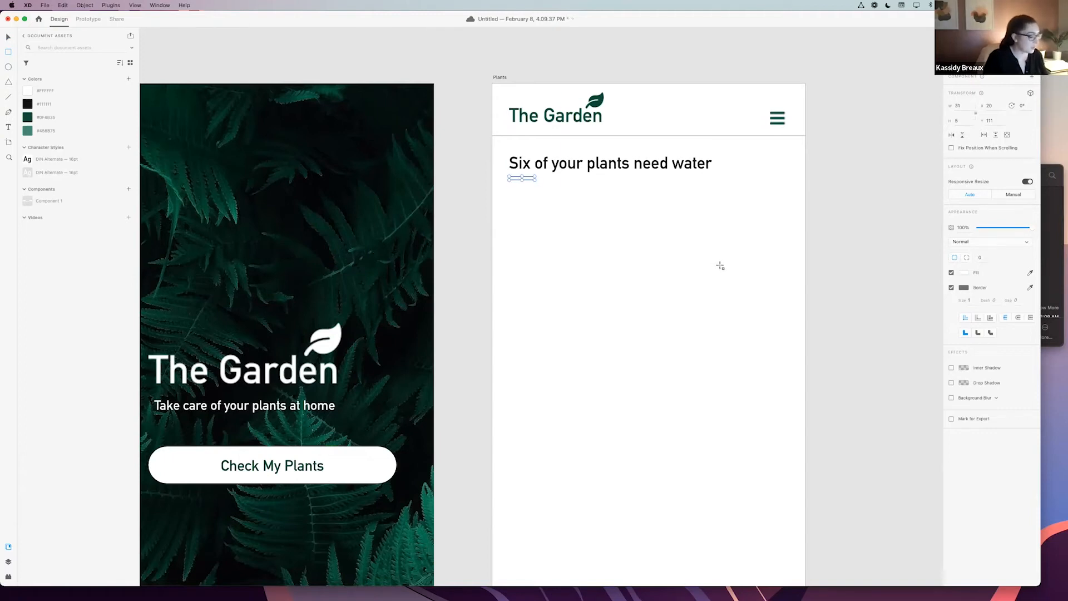
click(964, 104)
text(26)
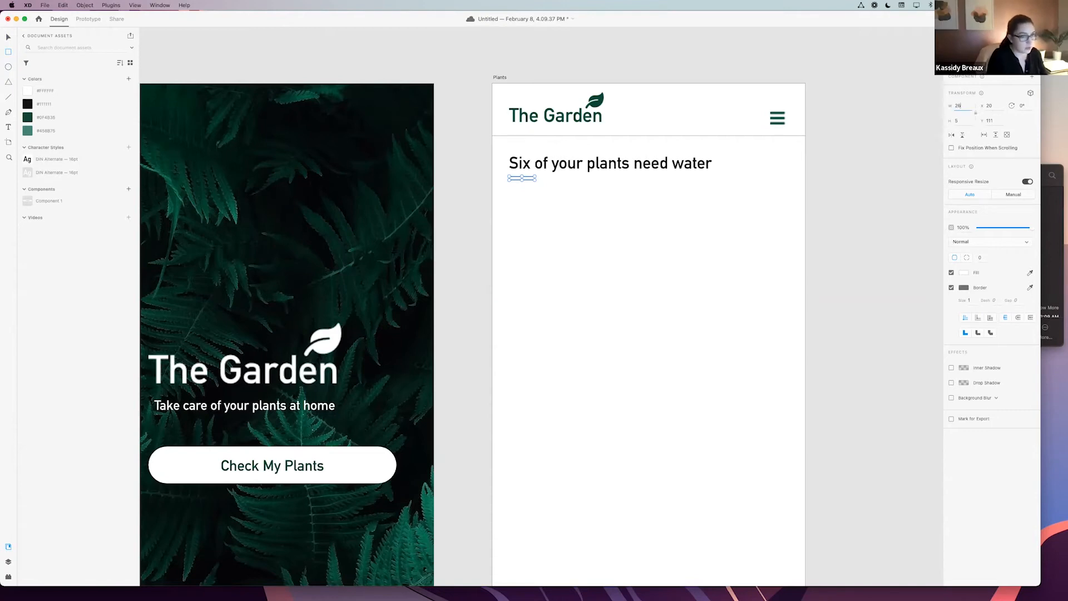
click(961, 120)
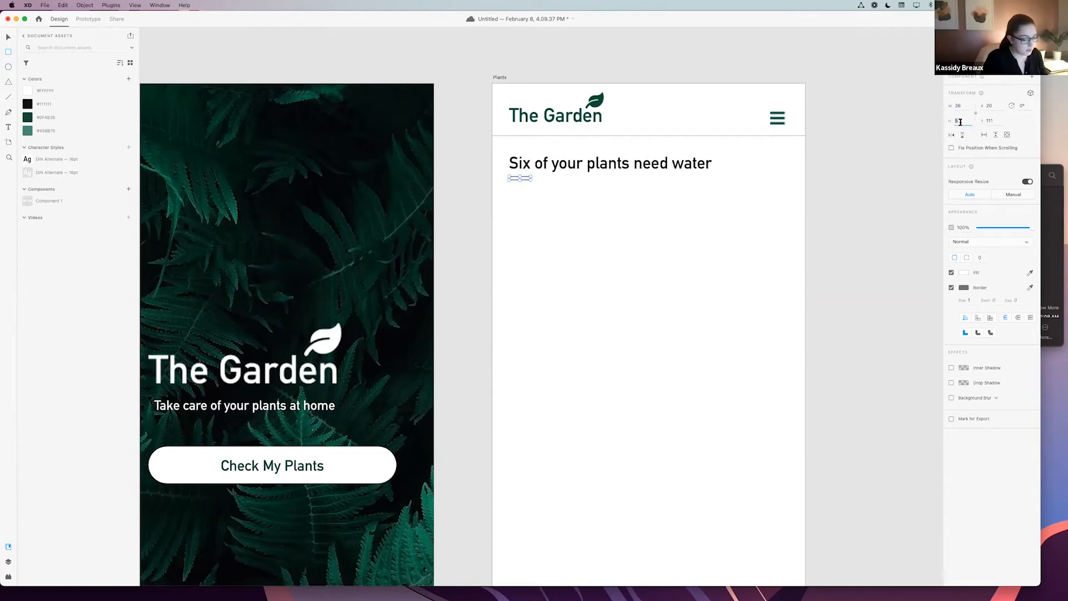
text(3)
key(Return)
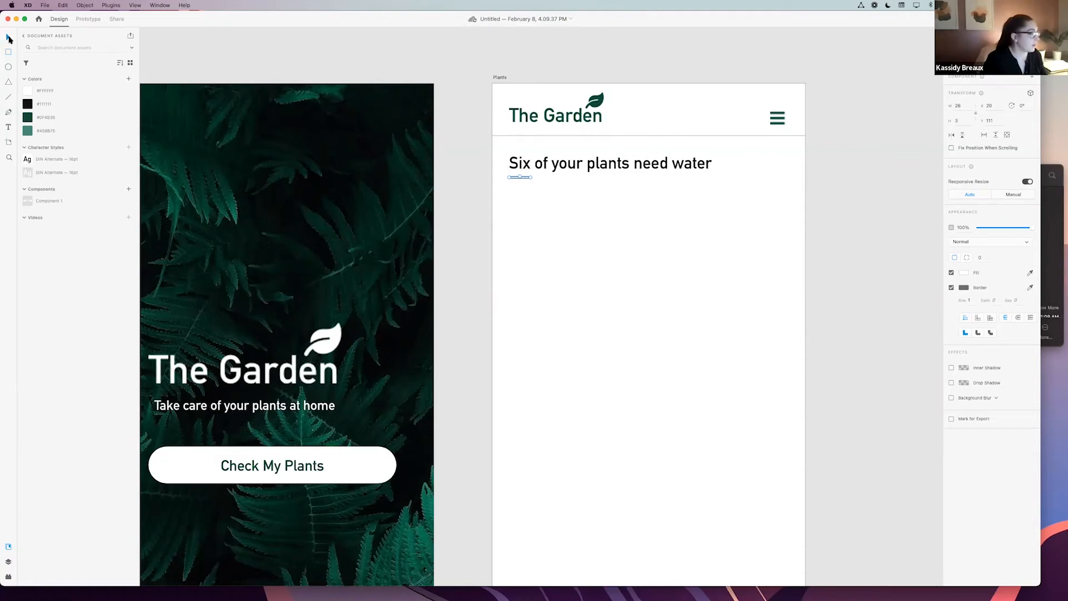
- Fill the small accent bar with the lighter green from the document assets and remove its border
click(28, 133)
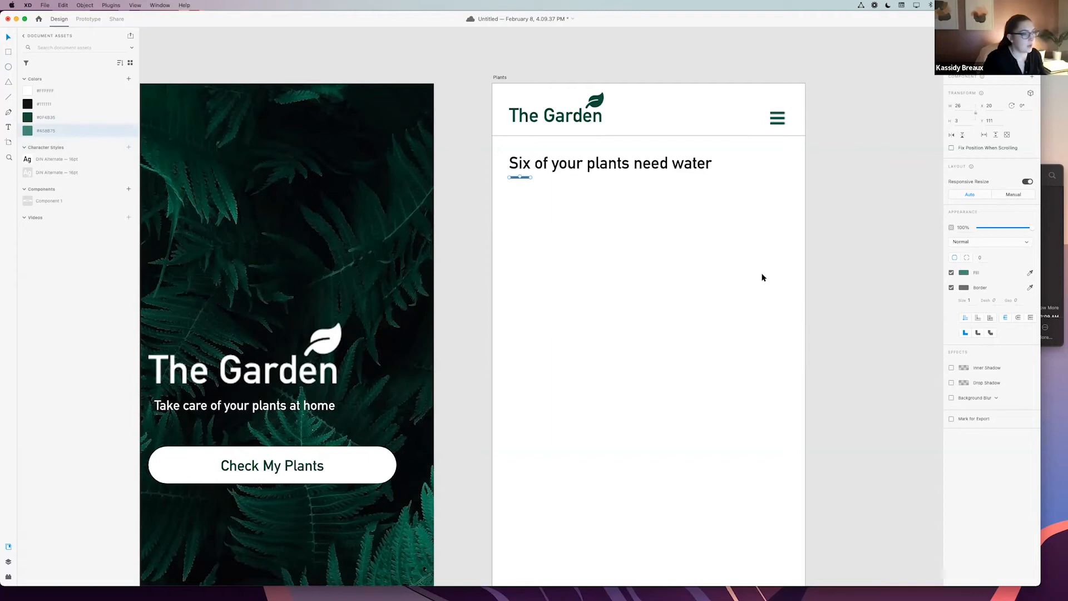
click(951, 288)
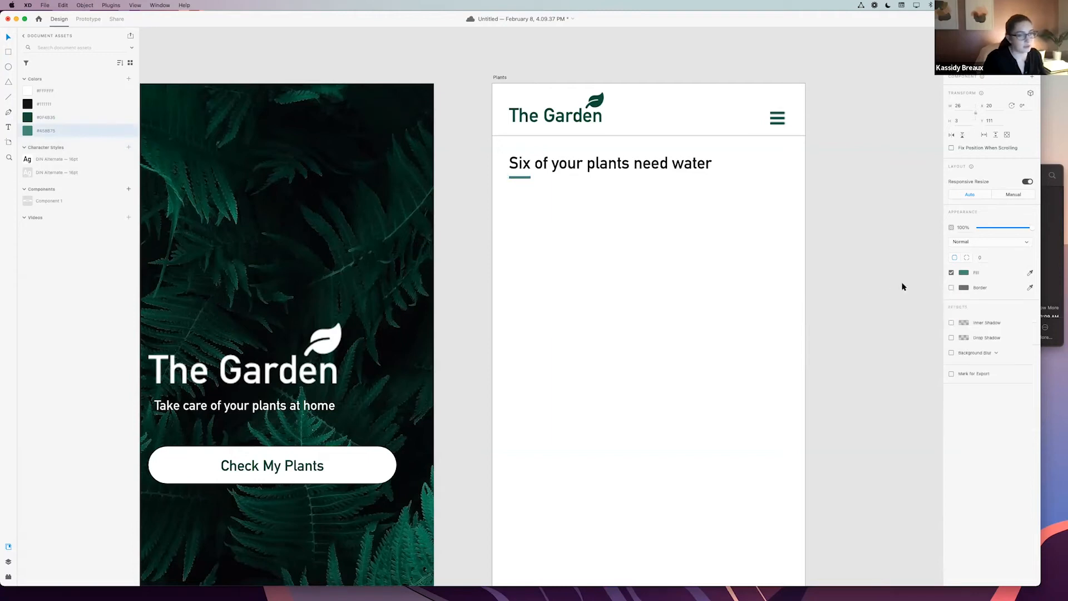
click(903, 287)
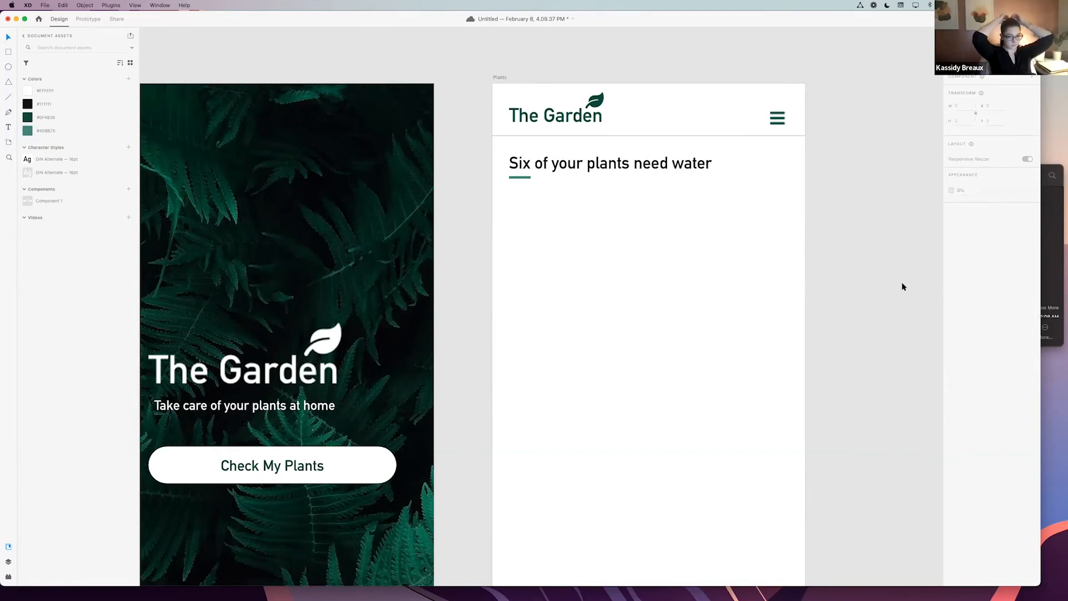
- Examine the accent bar's placement and appearance beneath the plants heading
scroll(612, 178, down, 2)
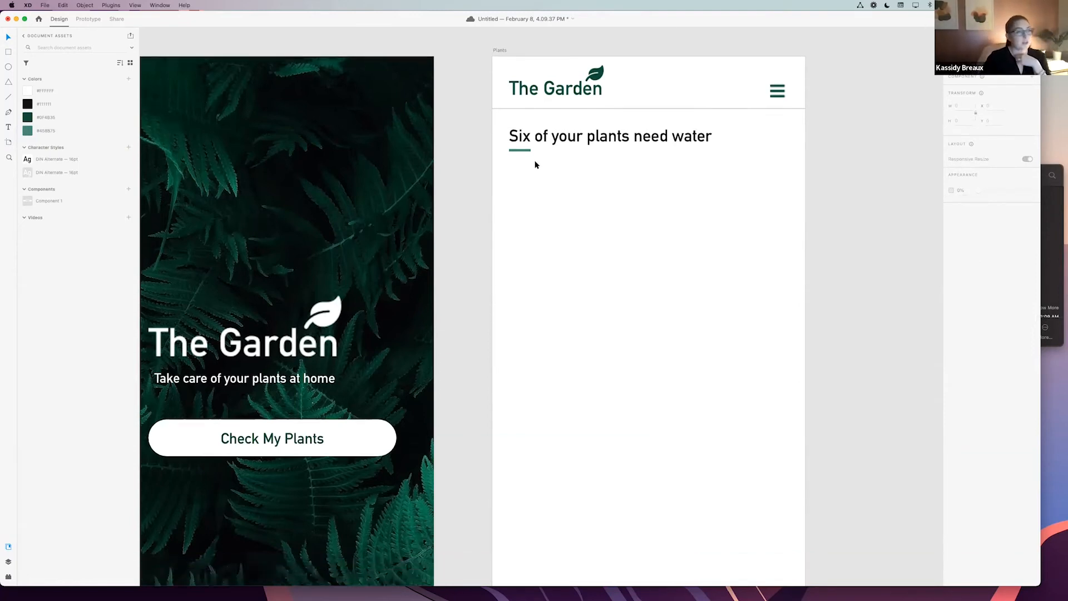
click(528, 151)
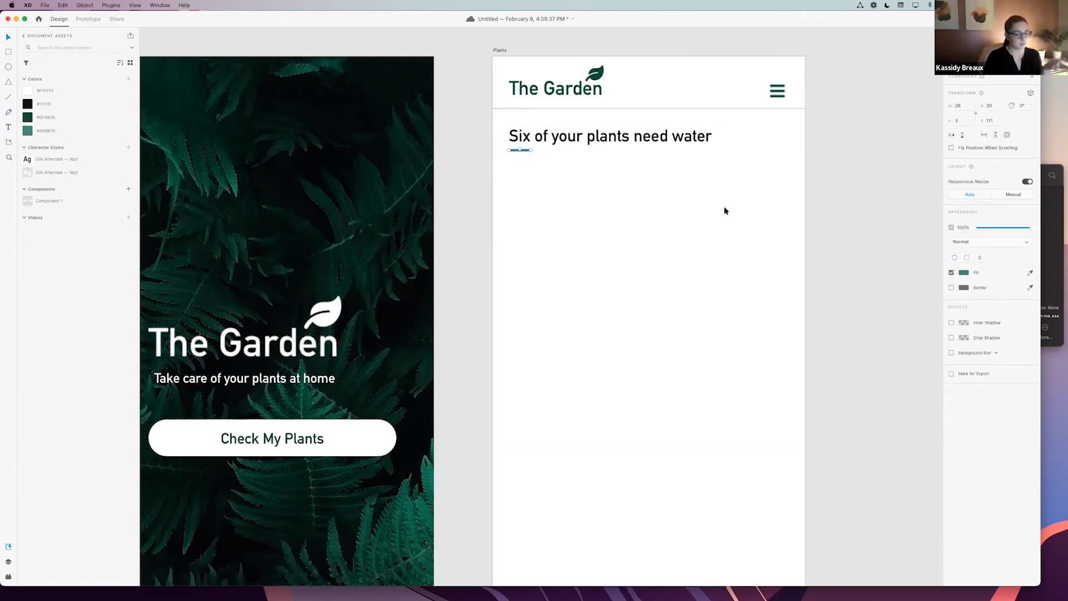
scroll(724, 206, up, 4)
scroll(724, 206, down, 1)
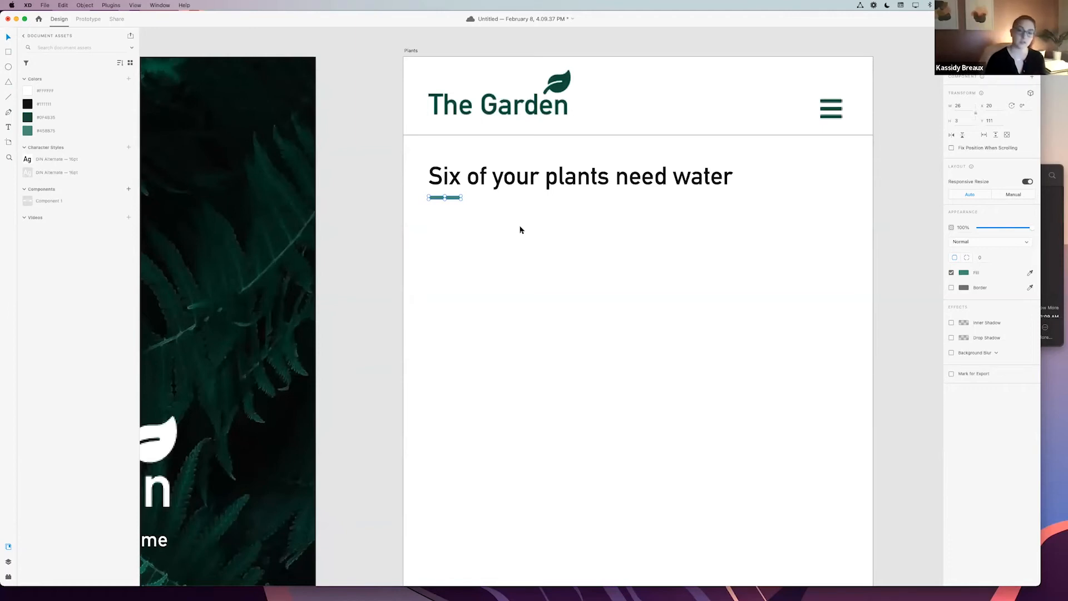
click(522, 230)
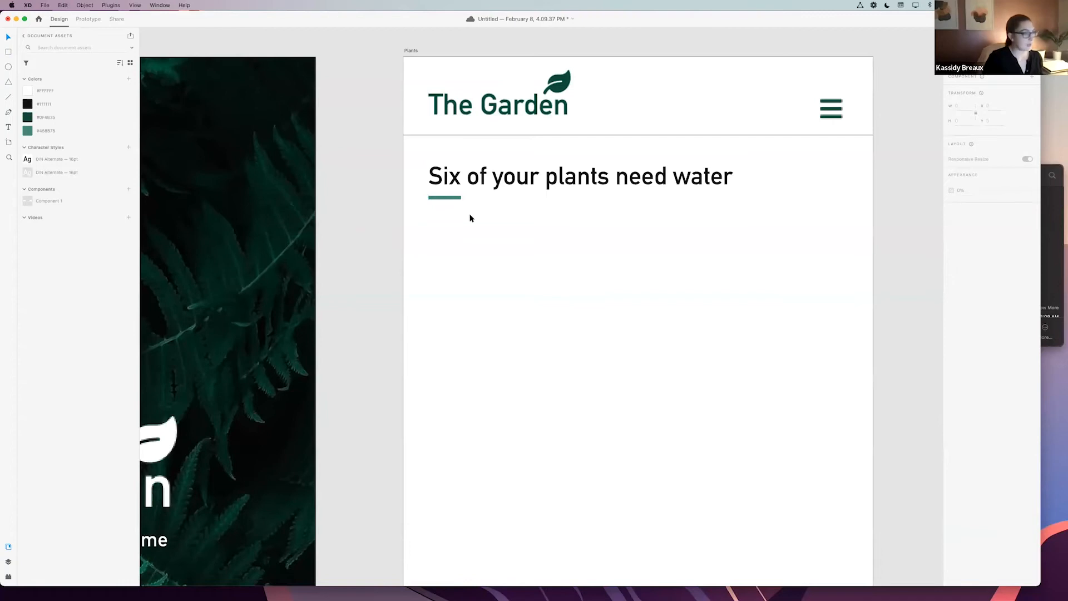
click(452, 198)
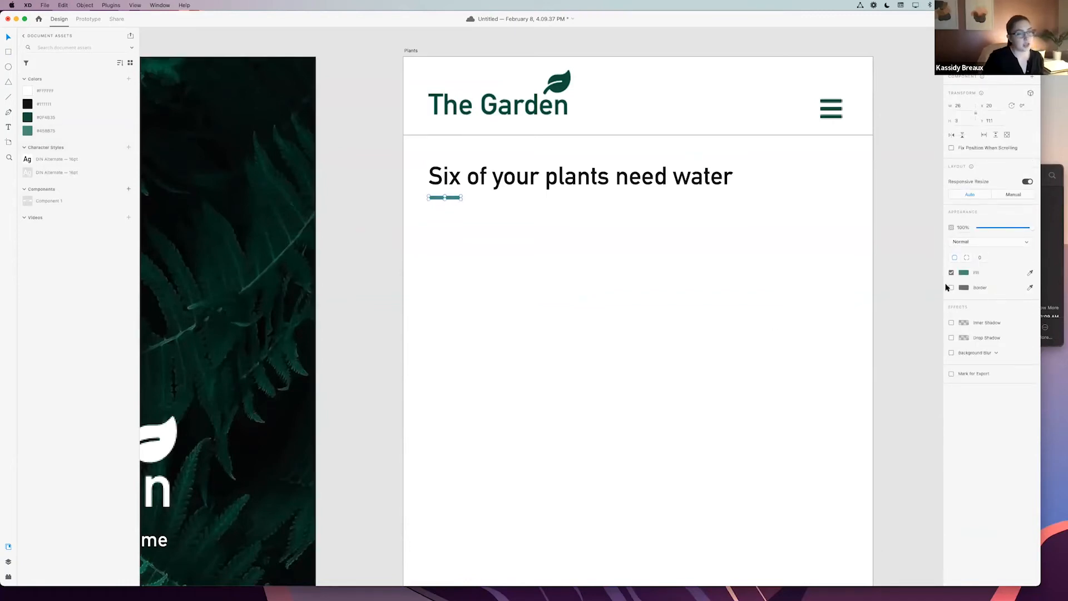
click(900, 284)
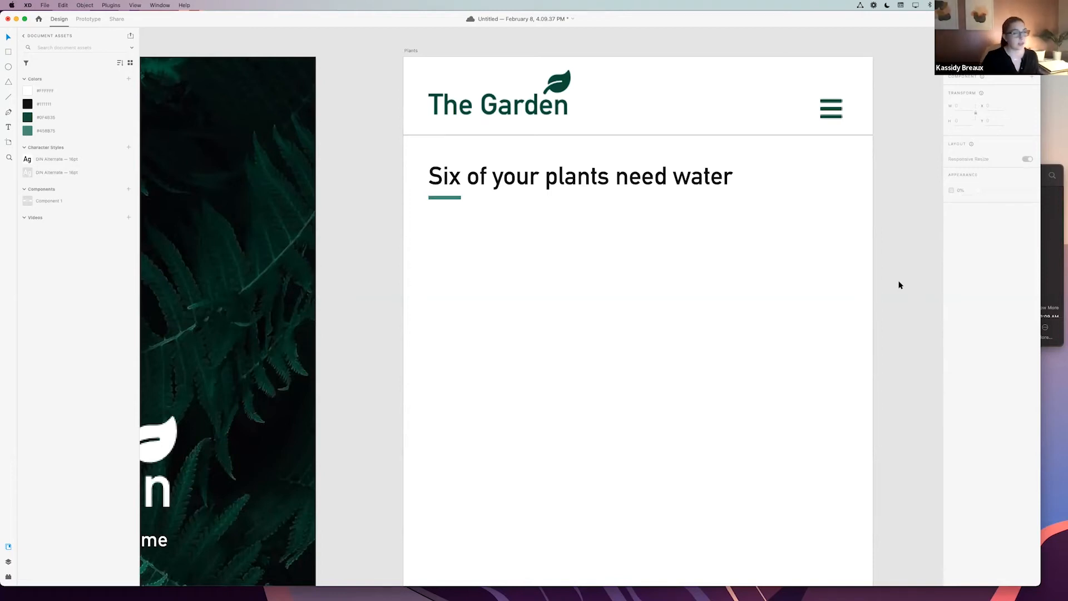
- Draw a rectangle about 90 by 93 below the accent bar, at X 20, Y 141
key(super+minus)
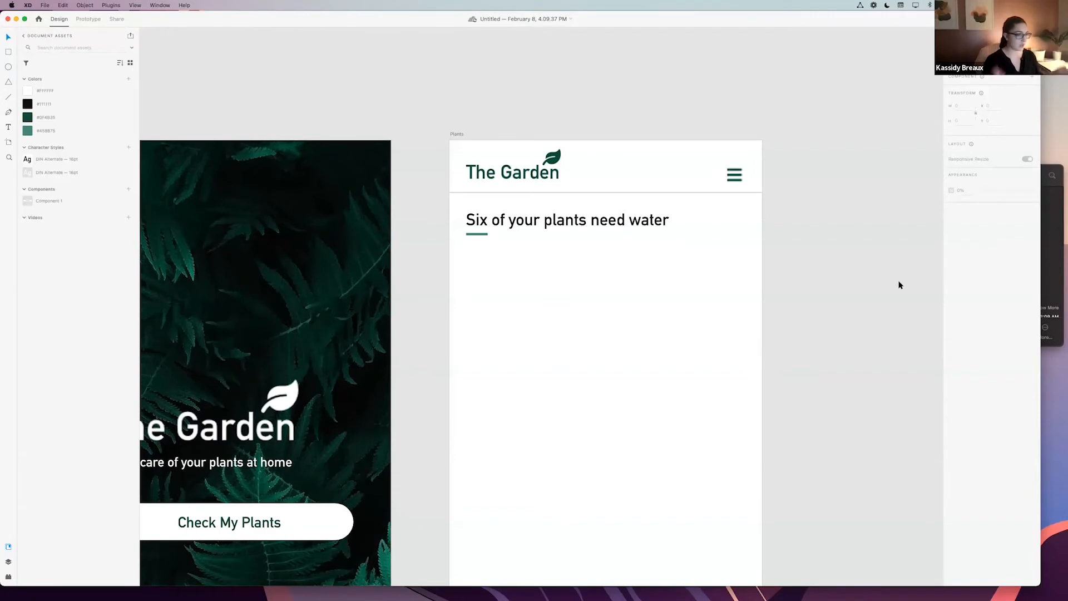
scroll(900, 284, down, 2)
scroll(899, 285, left, 2)
key(super+plus)
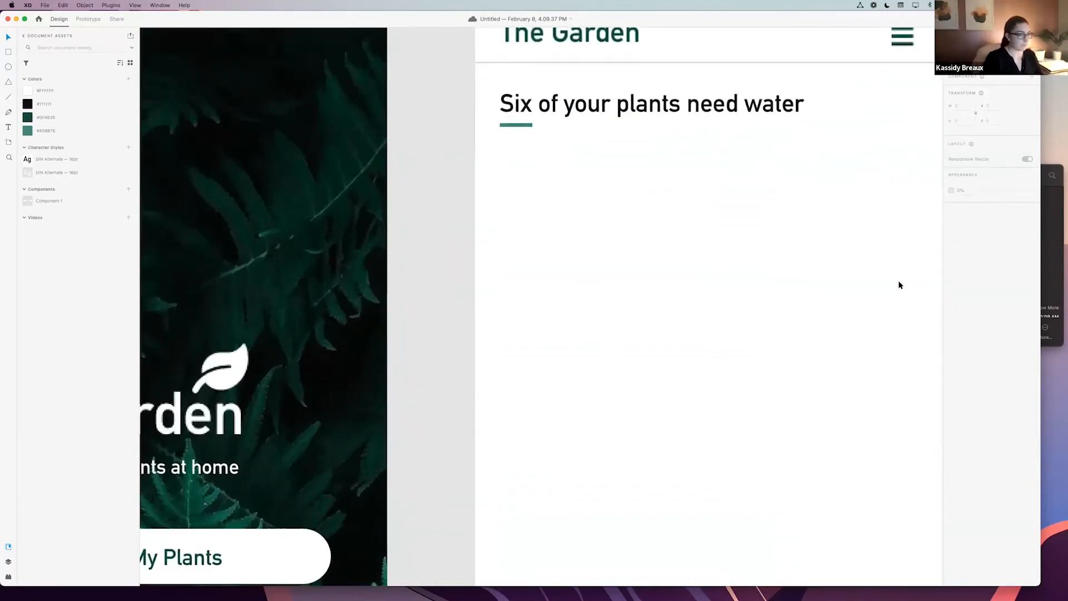
scroll(819, 265, right, 2)
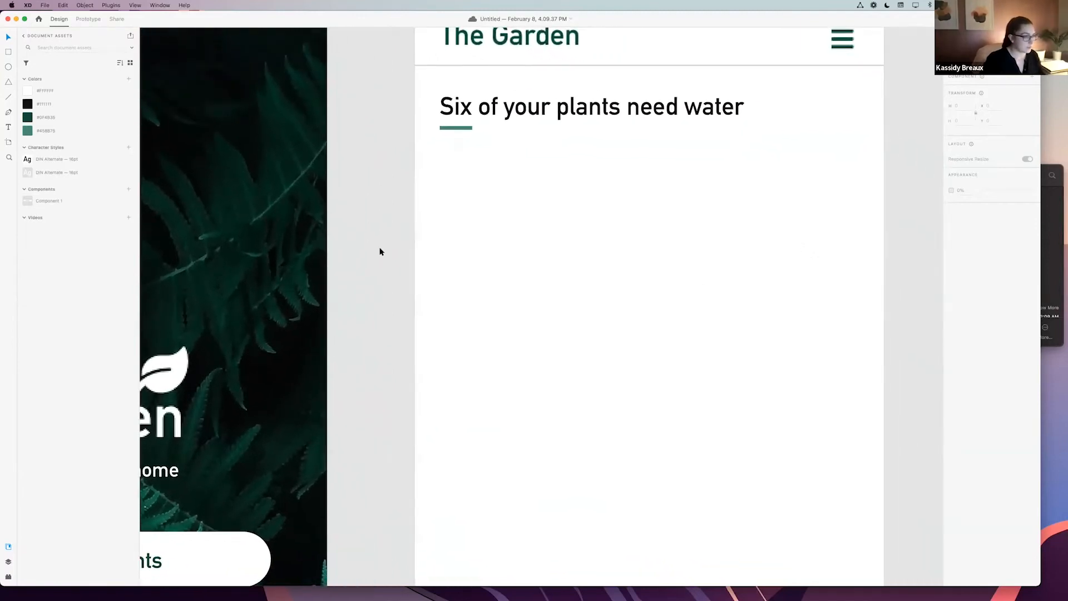
click(8, 52)
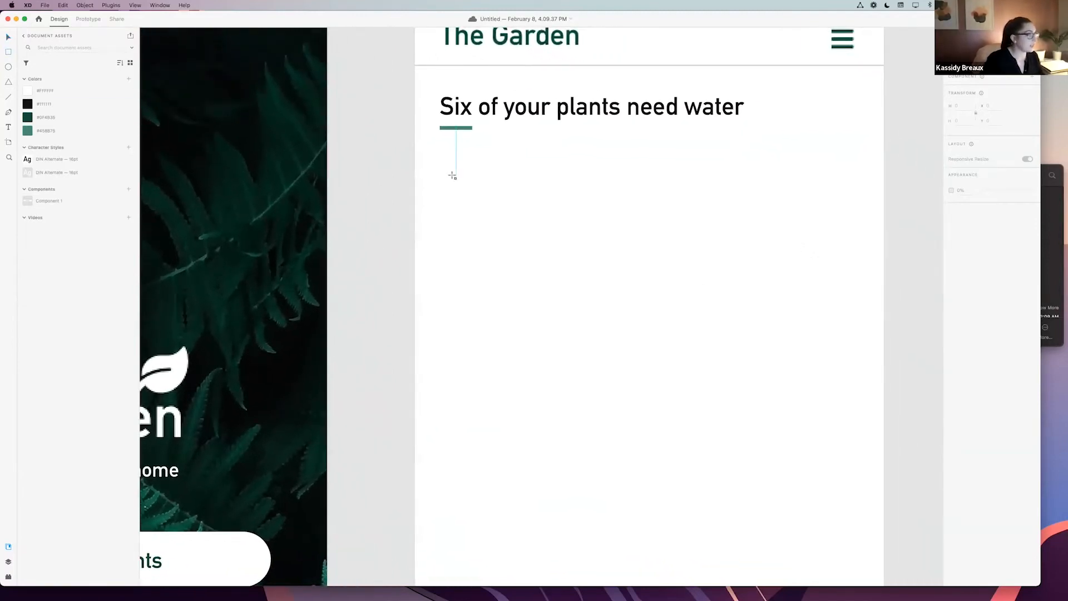
scroll(456, 177, left, 1)
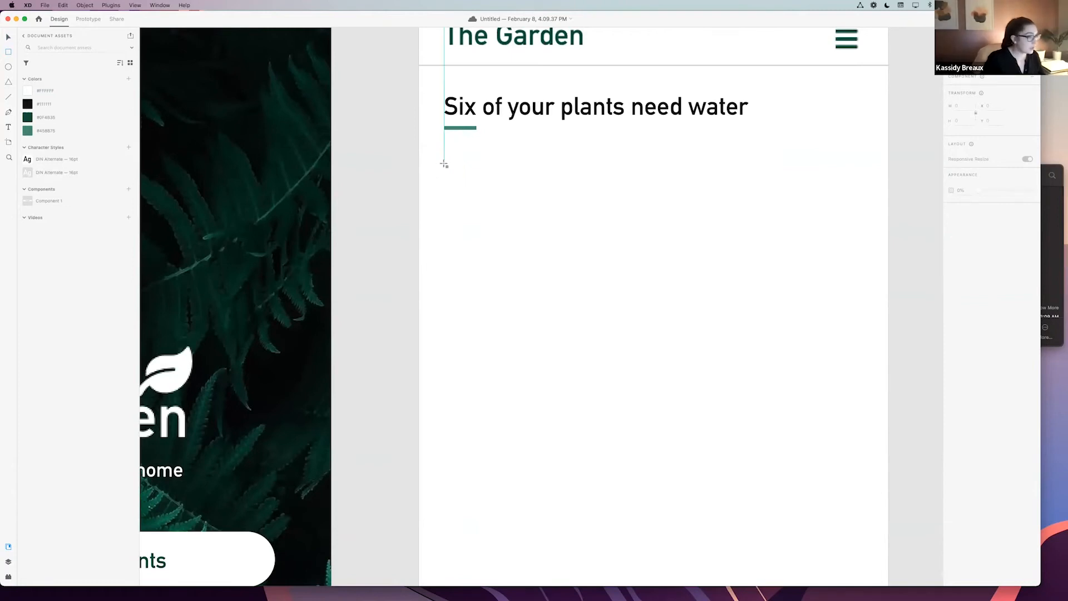
drag(445, 165, 558, 281)
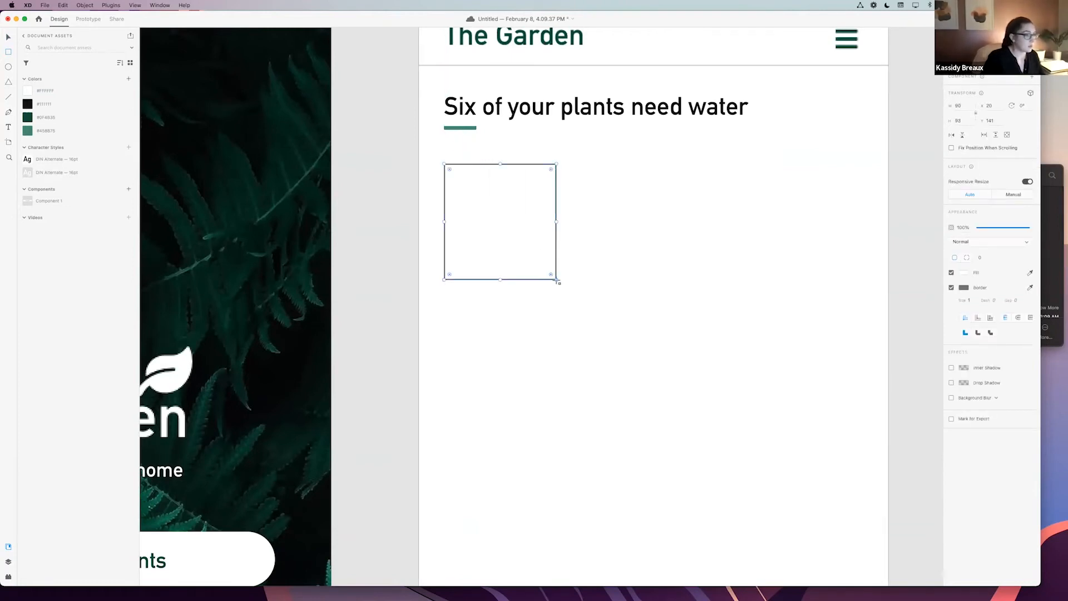
- Resize the card rectangle to a width of 158 and a height of 181
click(963, 106)
text(158)
click(963, 121)
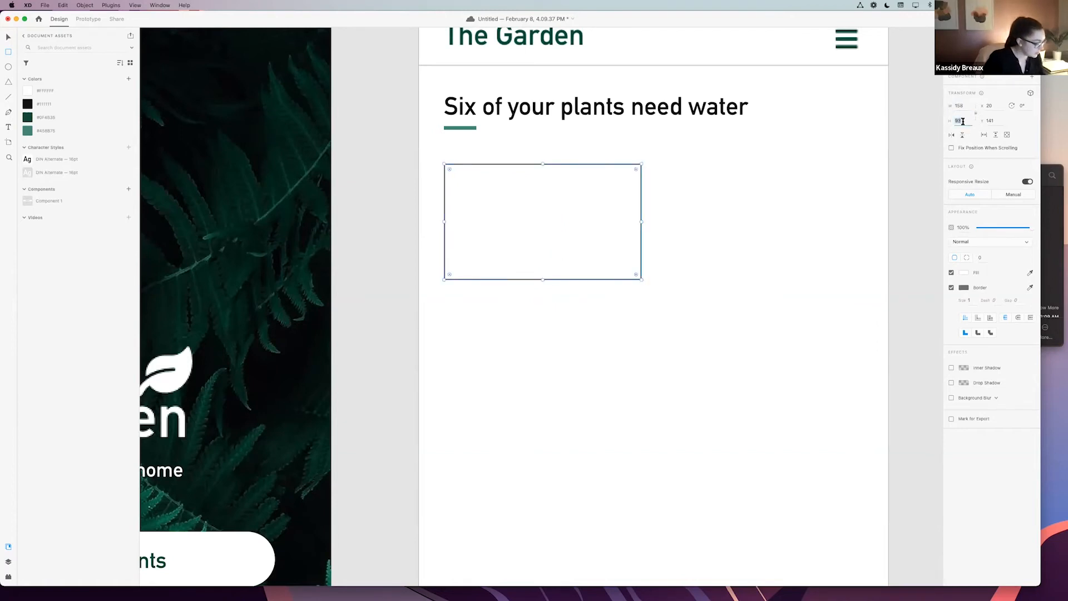
text(181)
key(Return)
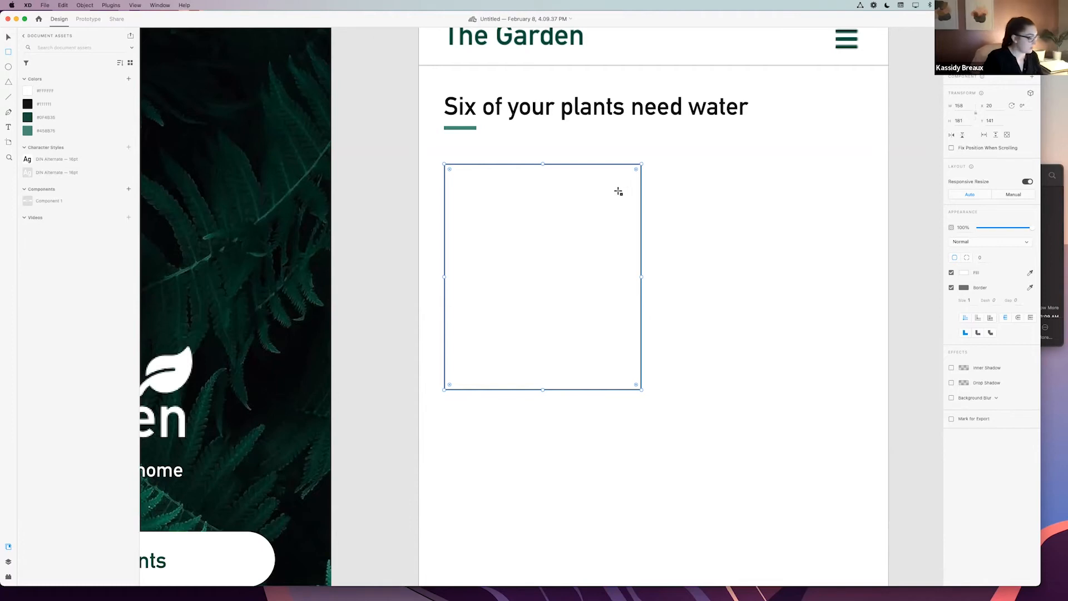
- Fill the card rectangle with the lighter green from the document assets and remove its border
click(37, 133)
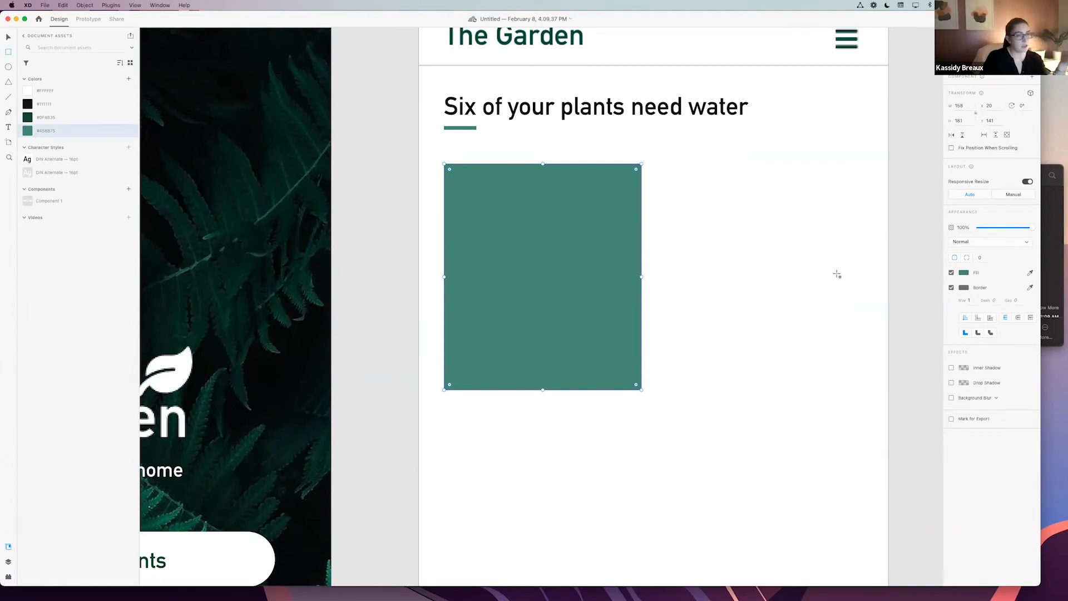
click(952, 288)
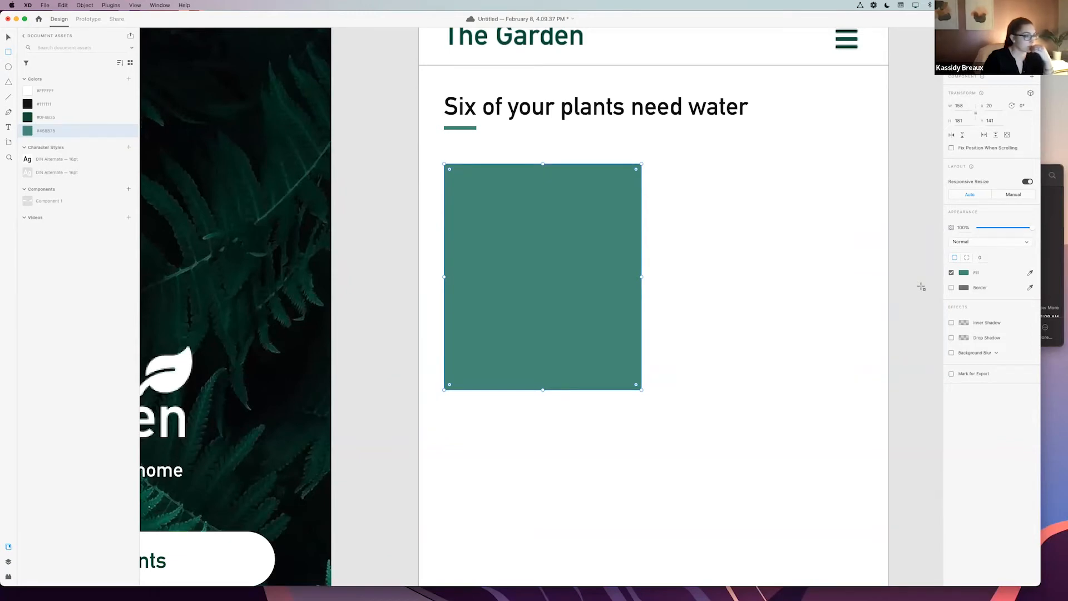
click(8, 38)
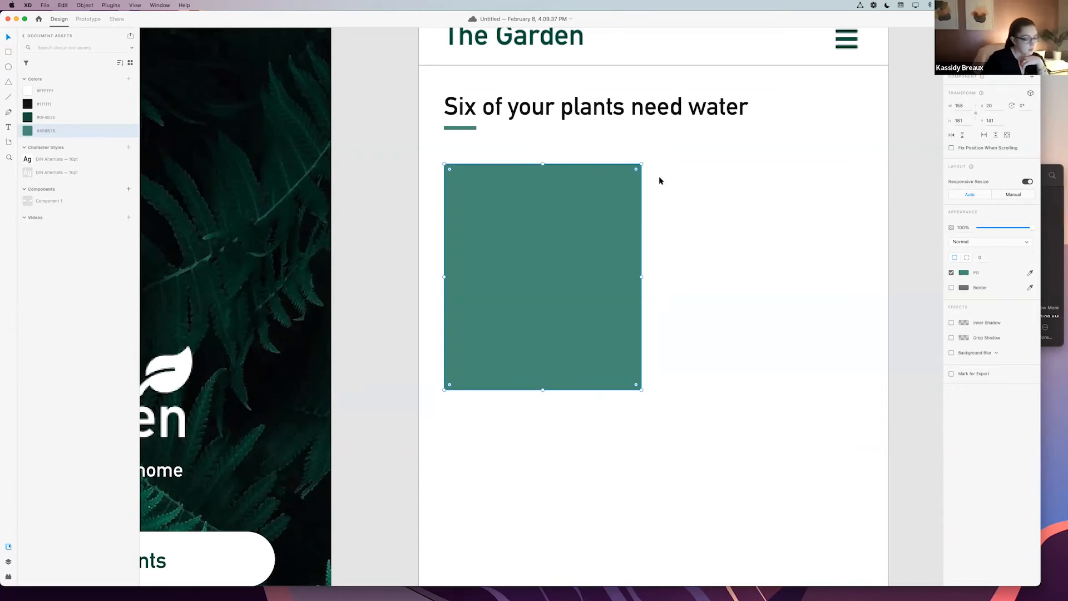
- Round all four corners of the green card to a radius of about 15
key(super+=)
scroll(659, 176, up, 1)
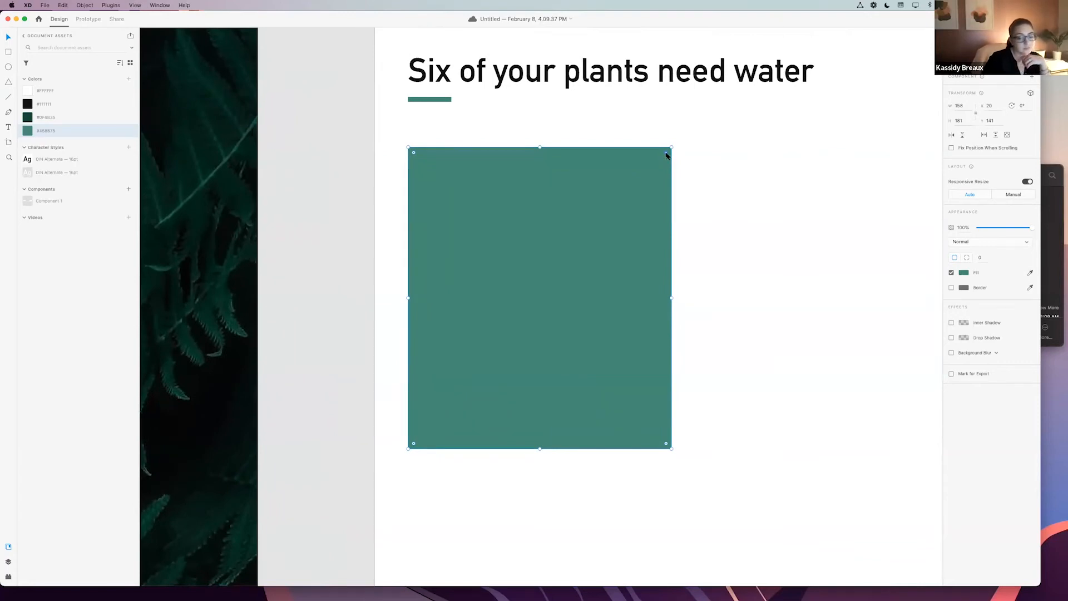
drag(667, 156, 649, 167)
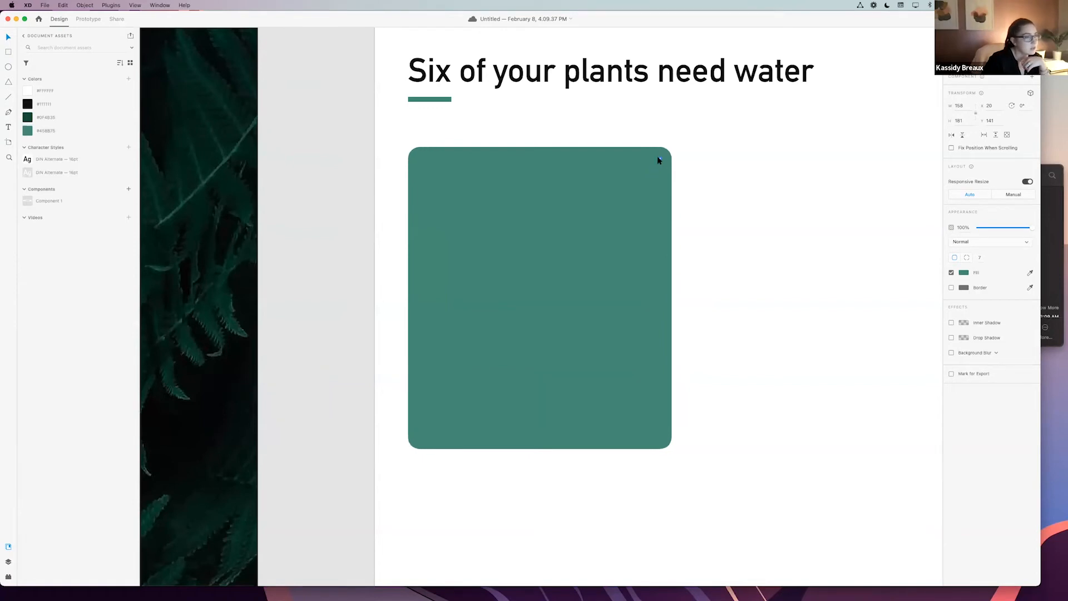
drag(648, 169, 648, 174)
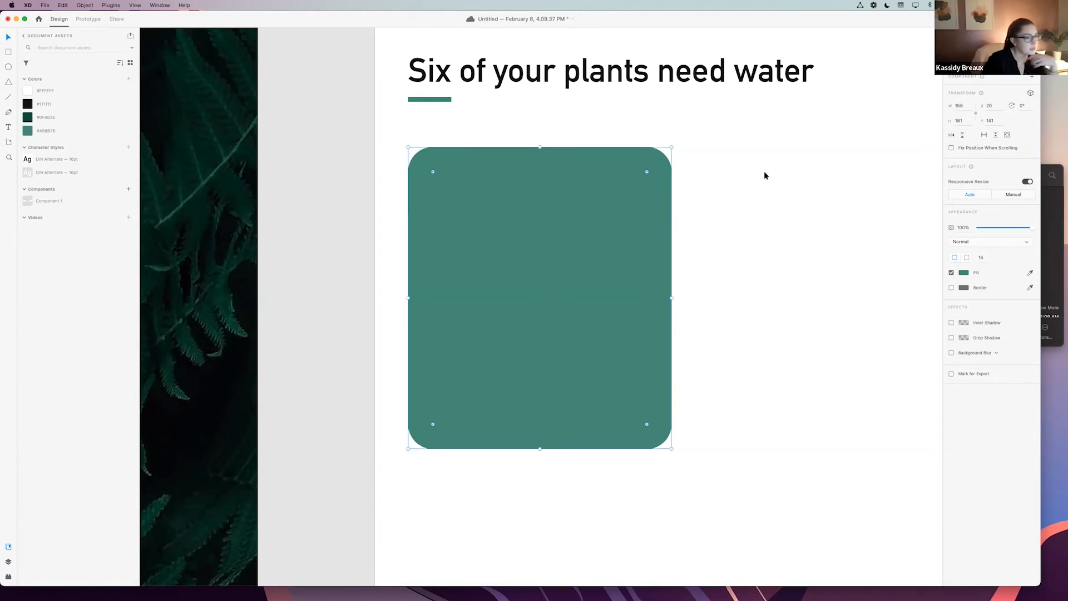
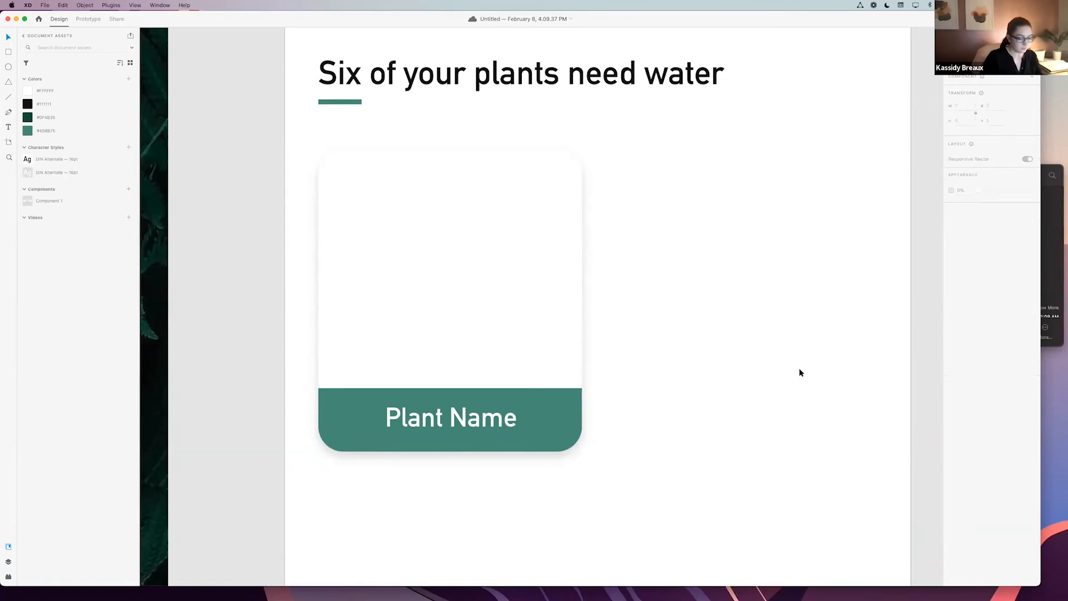
key(super+minus)
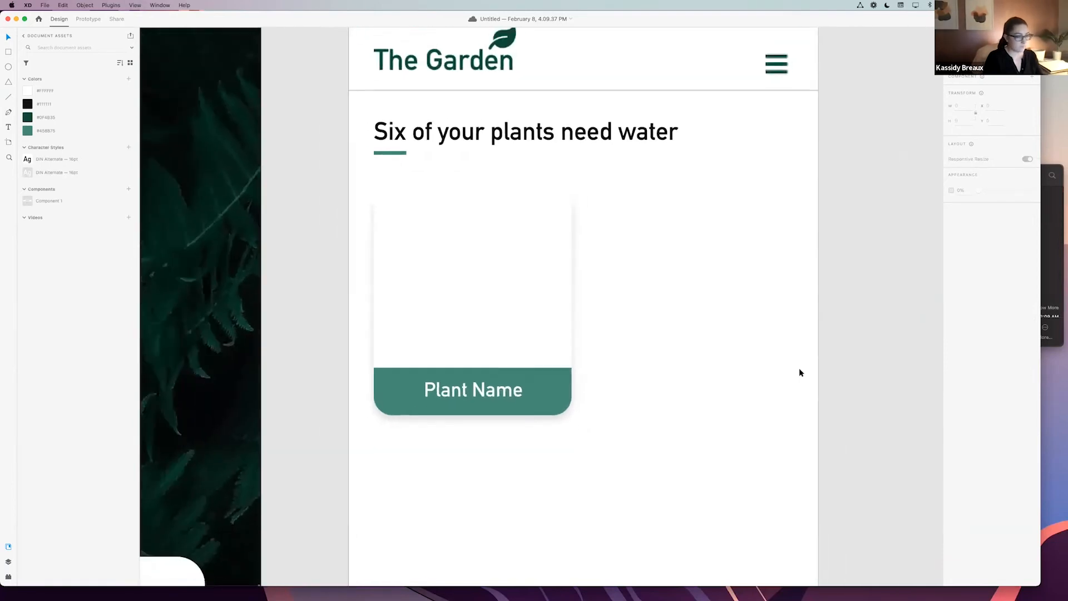
key(super+minus)
key(super+equal)
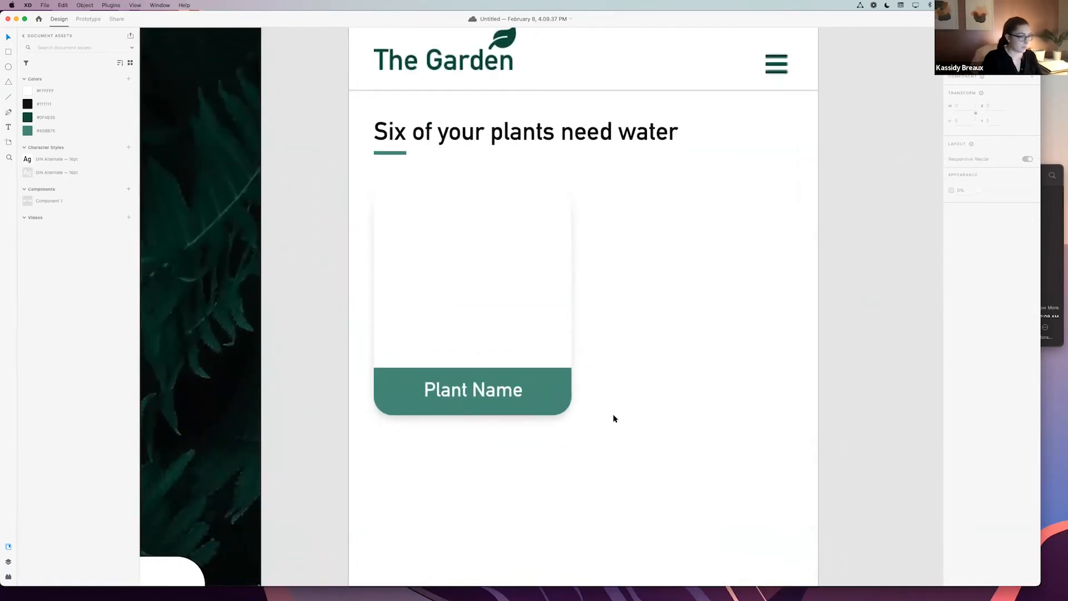
drag(607, 423, 358, 174)
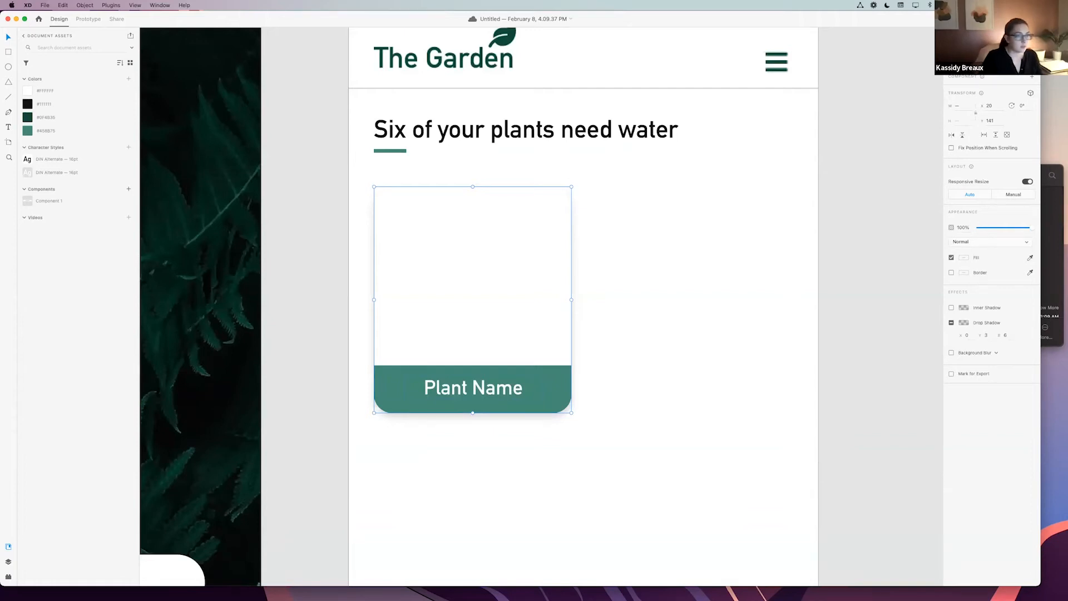
key(super+g)
drag(584, 302, 726, 306)
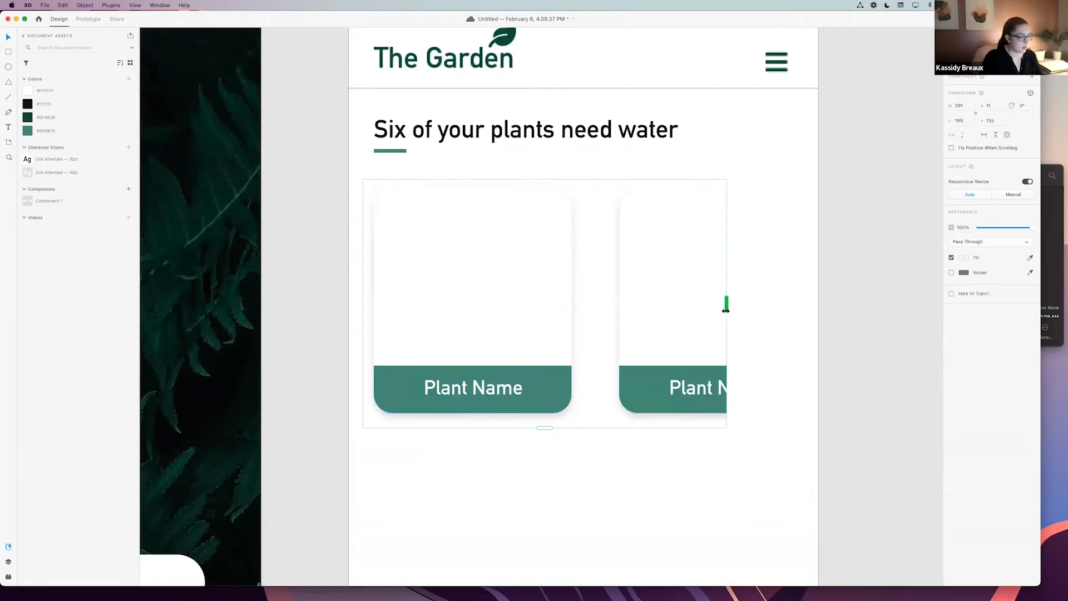
key(super+z)
click(917, 332)
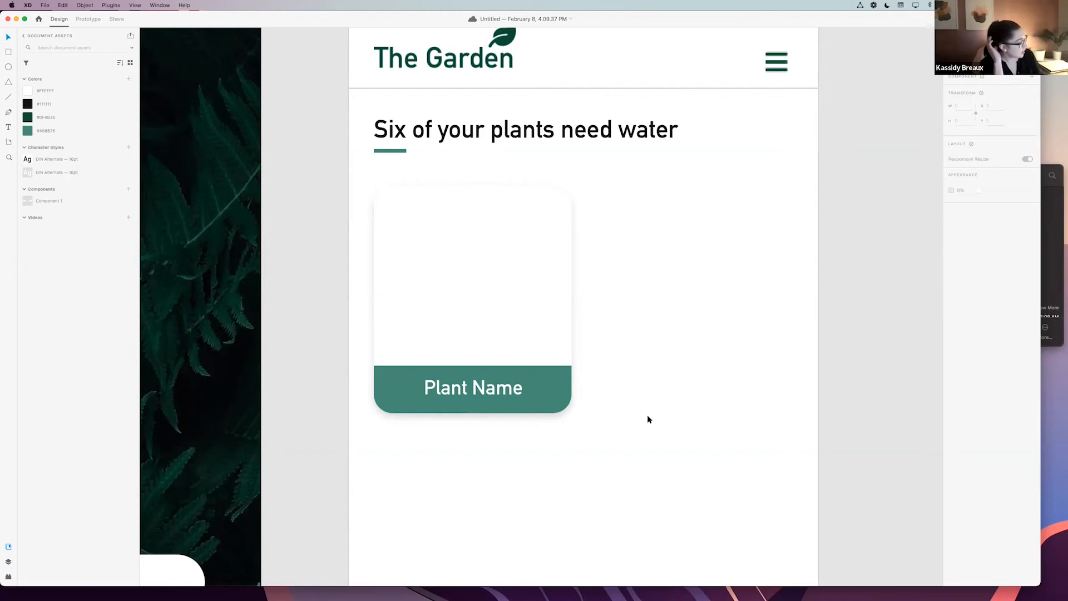
- Turn the whole plant card into a repeat grid and extend it to two columns, about 375 wide
scroll(648, 418, down, 1)
scroll(648, 417, right, 1)
scroll(647, 416, up, 1)
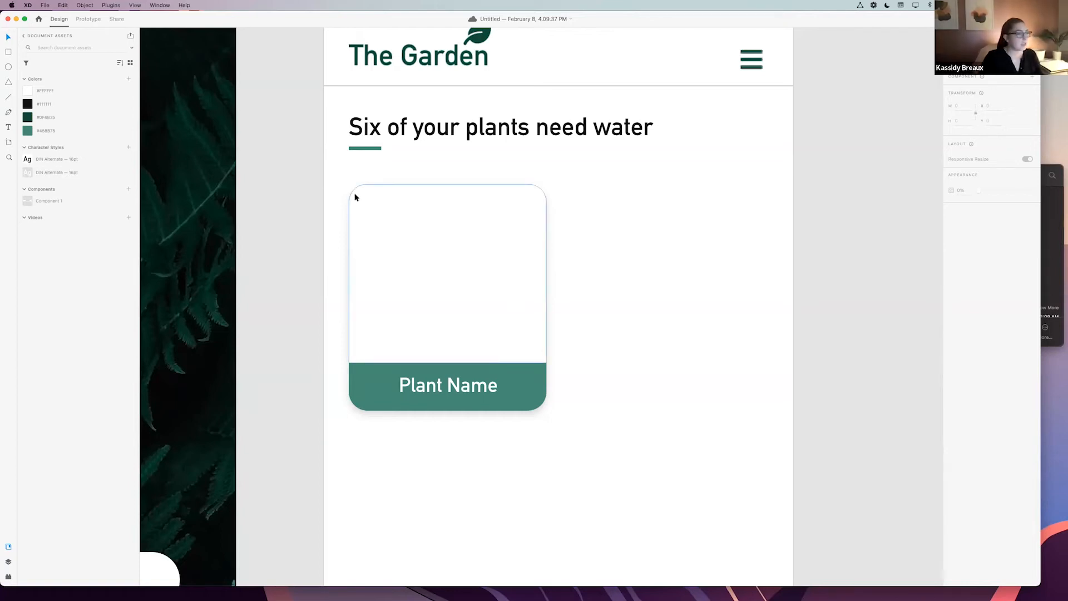
drag(339, 178, 578, 442)
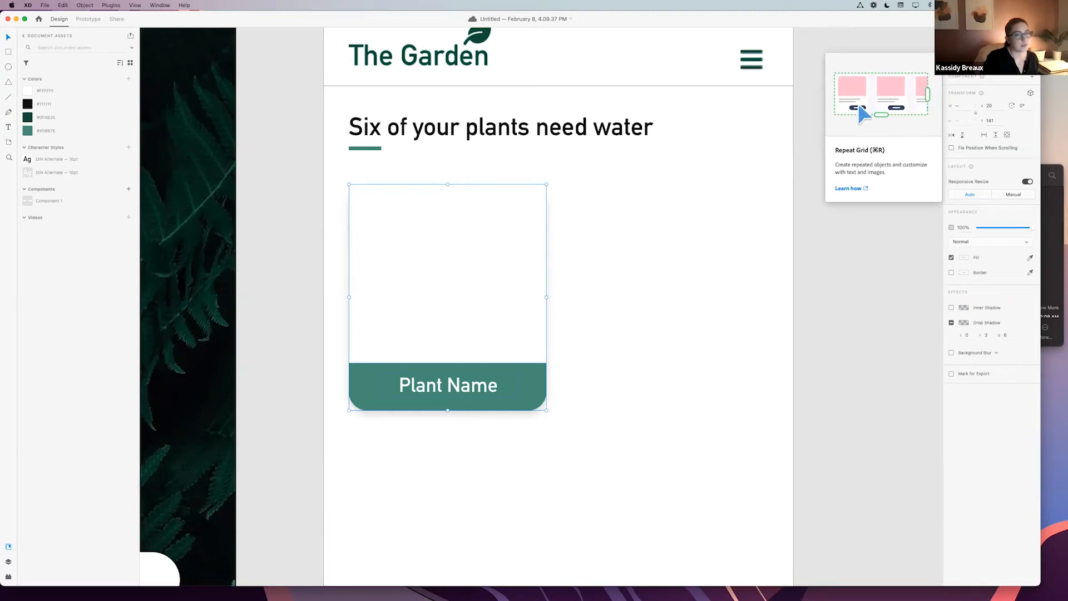
key(super+r)
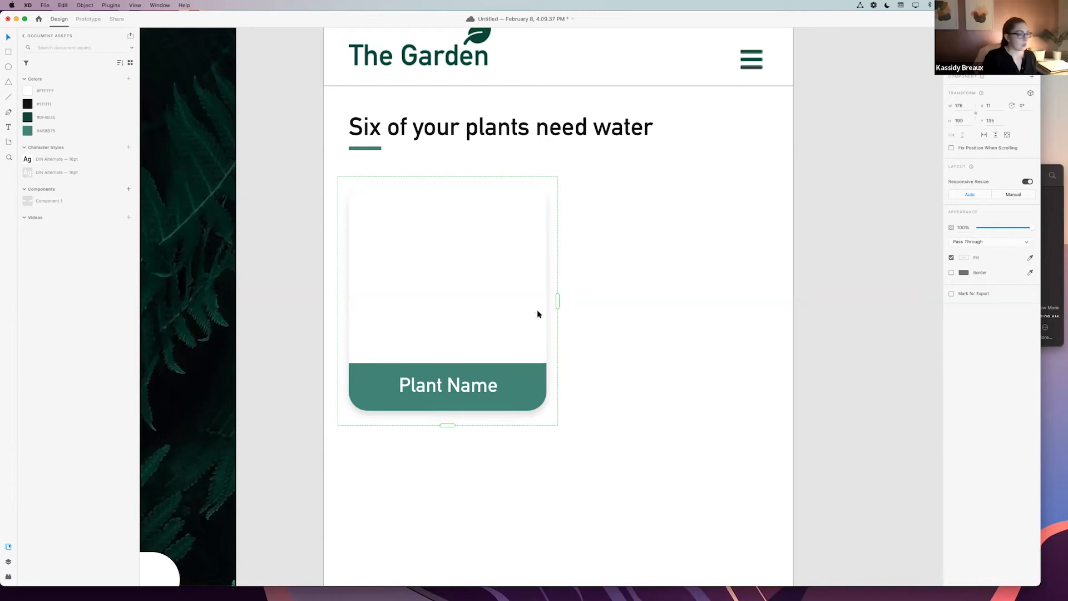
scroll(558, 304, down, 1)
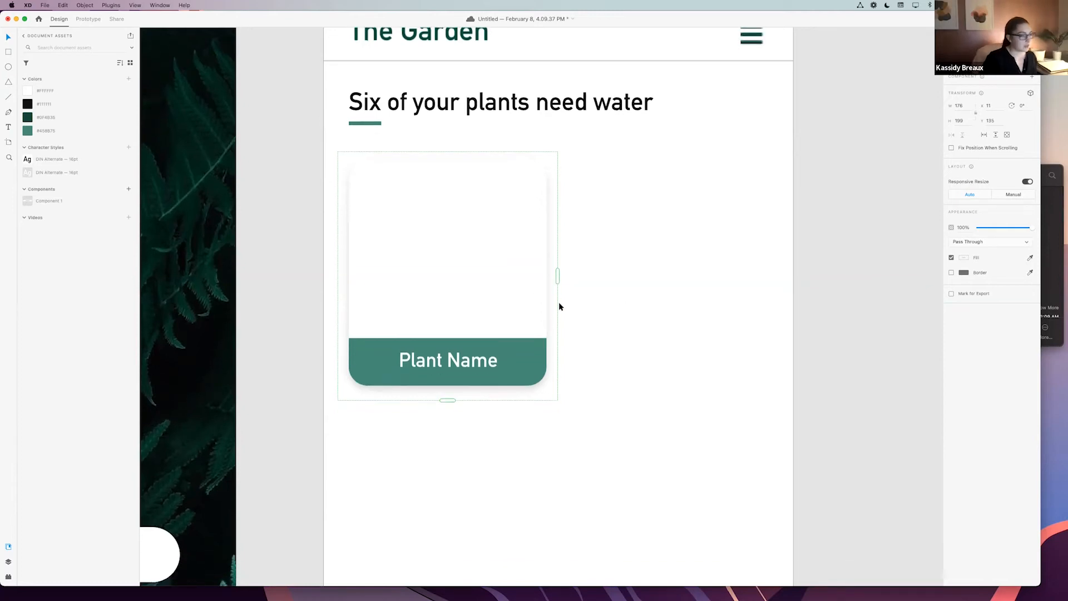
drag(558, 275, 807, 292)
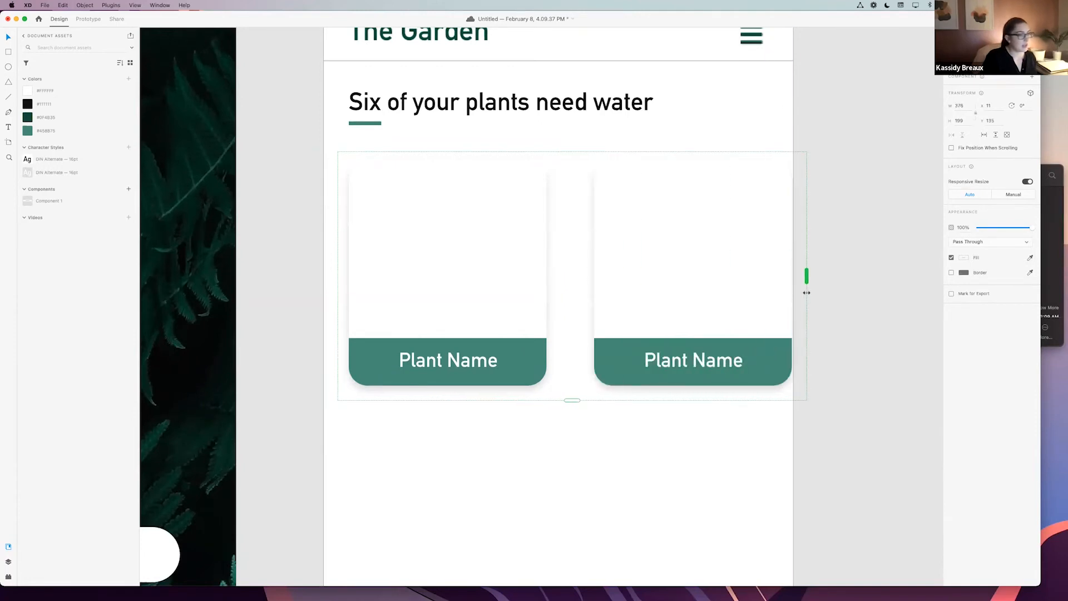
- Extend the repeat grid downward to three rows of plant cards, about 630 high
scroll(598, 400, down, 3)
key(super+minus)
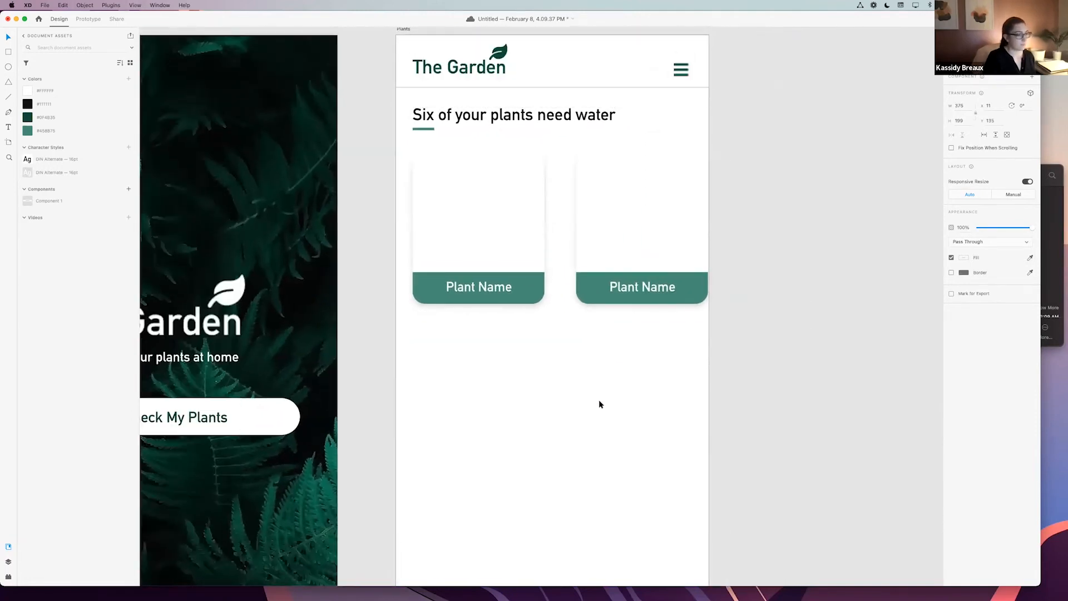
drag(554, 316, 562, 368)
key(super+z)
drag(559, 312, 558, 516)
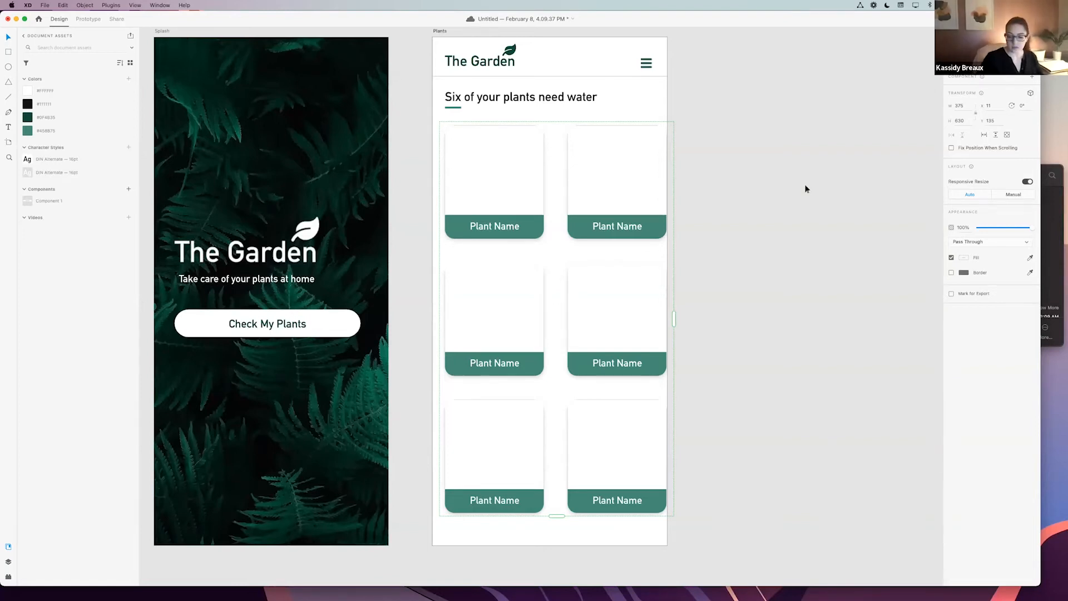
- Tighten the column gap so the repeat grid is about 363 wide, and reduce the gap between its rows
scroll(806, 189, right, 5)
scroll(806, 189, down, 2)
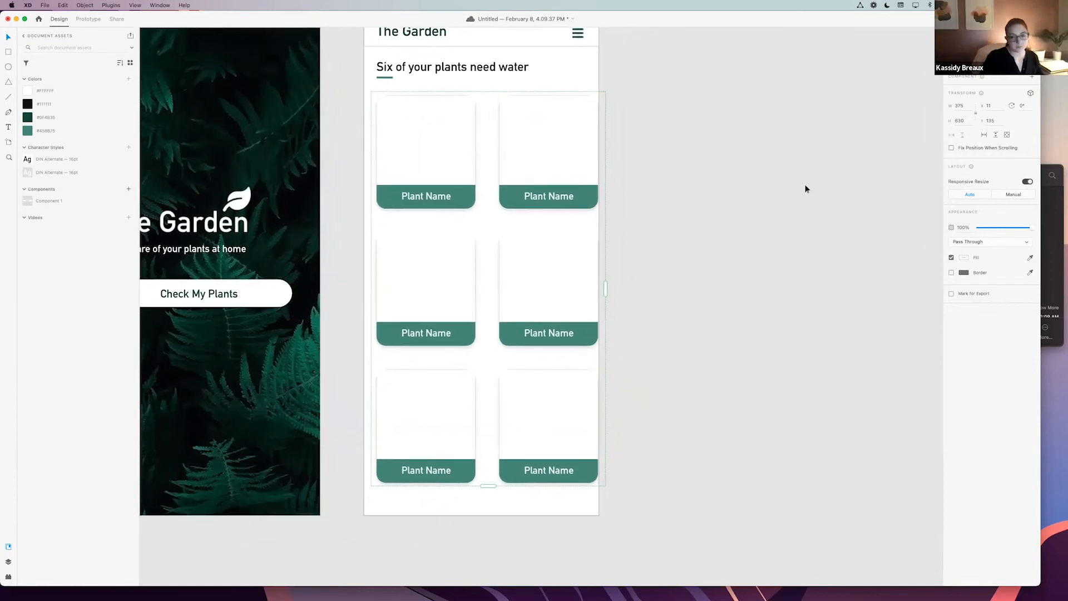
scroll(807, 189, left, 5)
scroll(806, 190, up, 1)
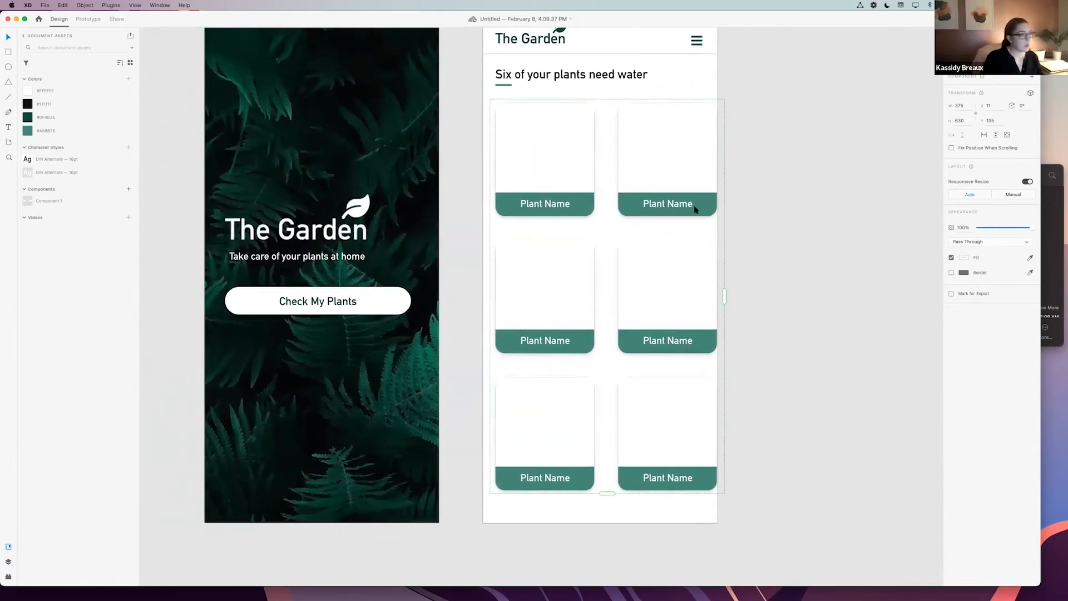
scroll(607, 189, right, 1)
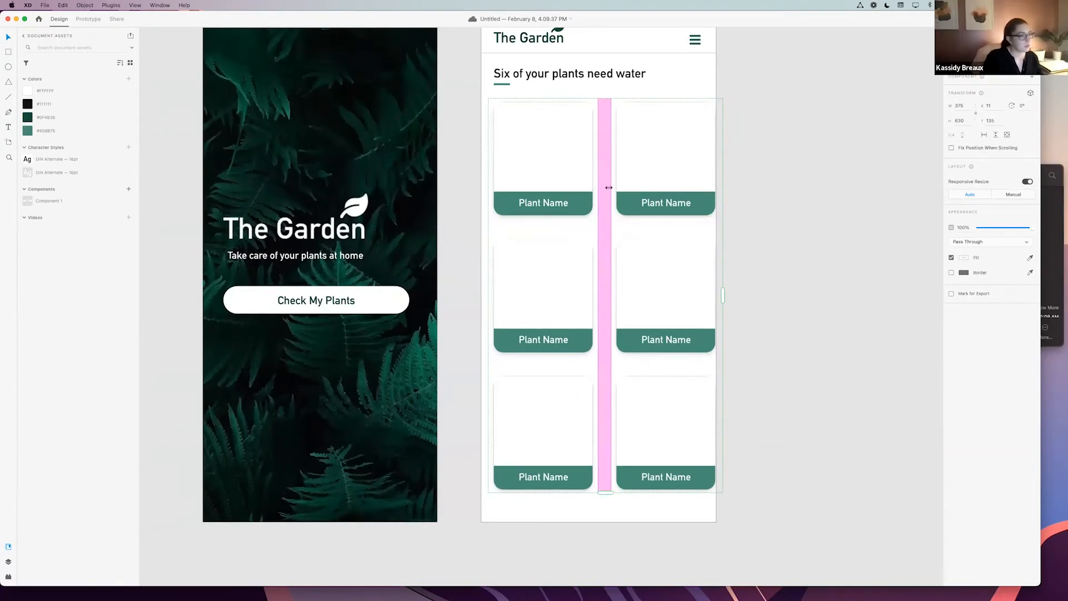
scroll(608, 189, up, 2)
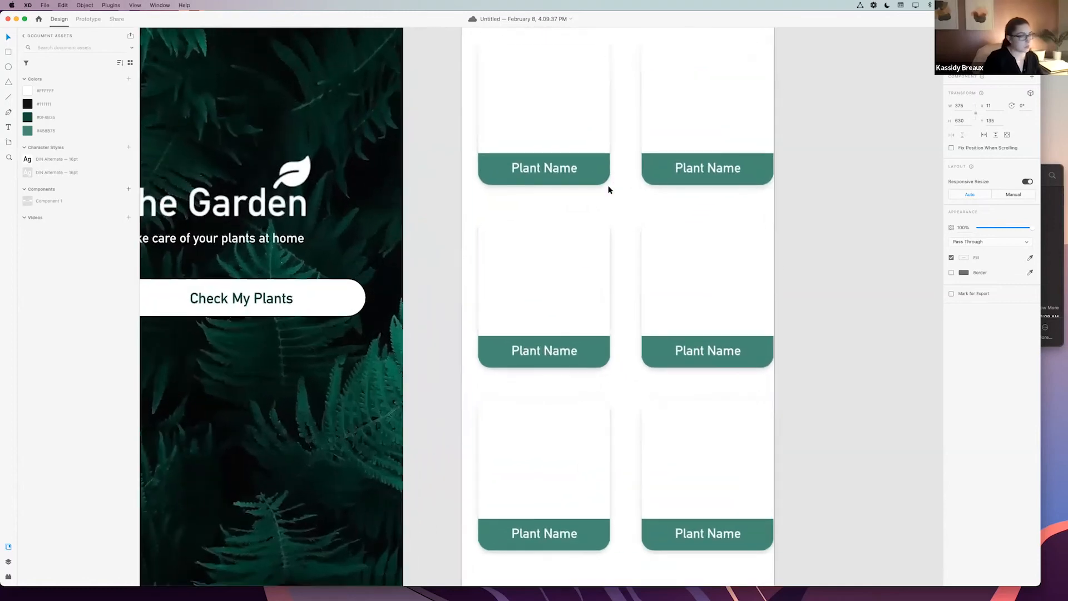
scroll(608, 190, up, 3)
scroll(608, 190, right, 2)
drag(584, 191, 578, 192)
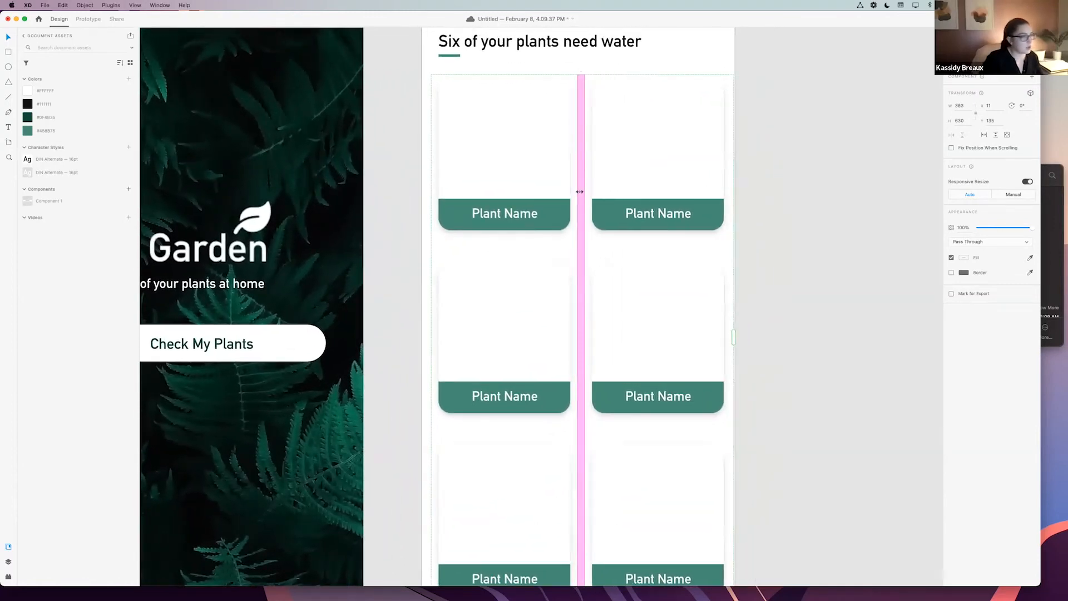
drag(608, 248, 609, 239)
click(828, 254)
scroll(827, 255, up, 1)
scroll(827, 255, up, 1)
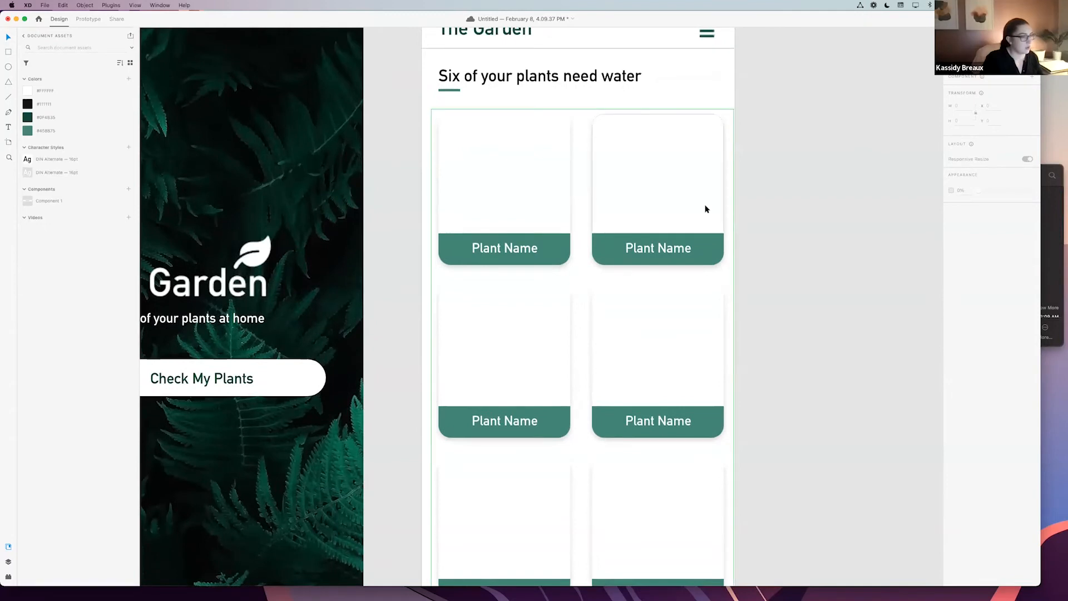
- Center the repeat grid horizontally on the Plants artboard, at X 6, Y 135
drag(694, 210, 691, 211)
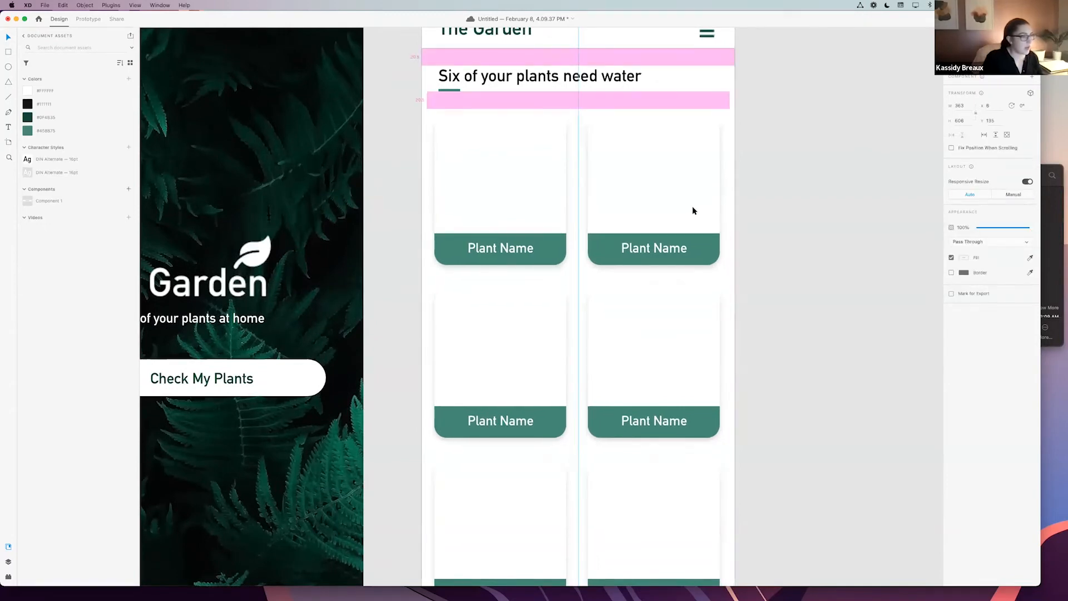
drag(693, 209, 696, 209)
click(782, 217)
scroll(783, 217, up, 2)
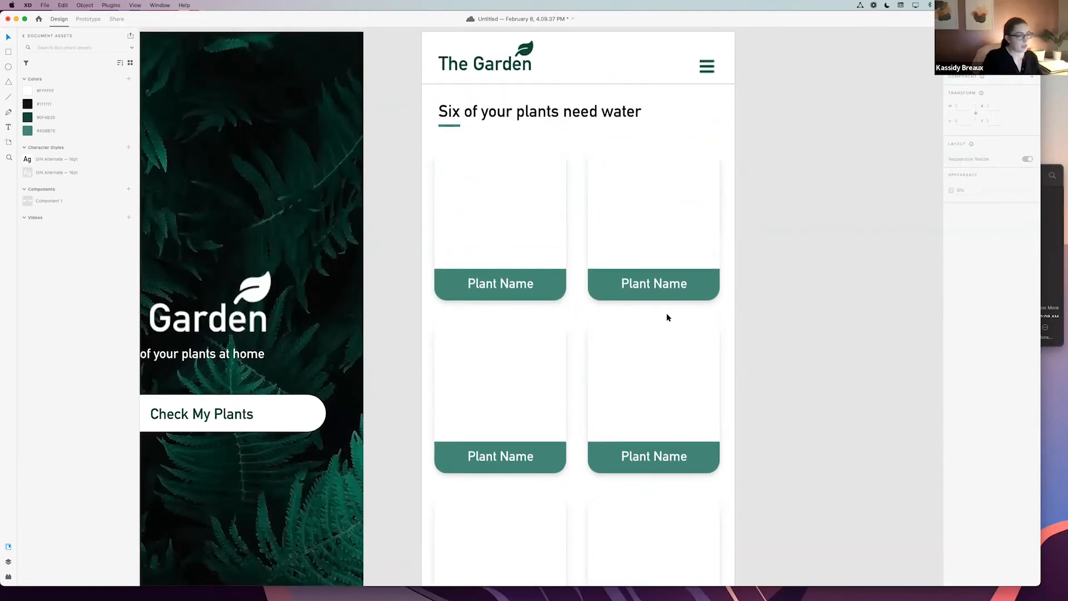
- Examine the spacing and alignment of the six plant cards across the Plants artboard
scroll(807, 227, down, 4)
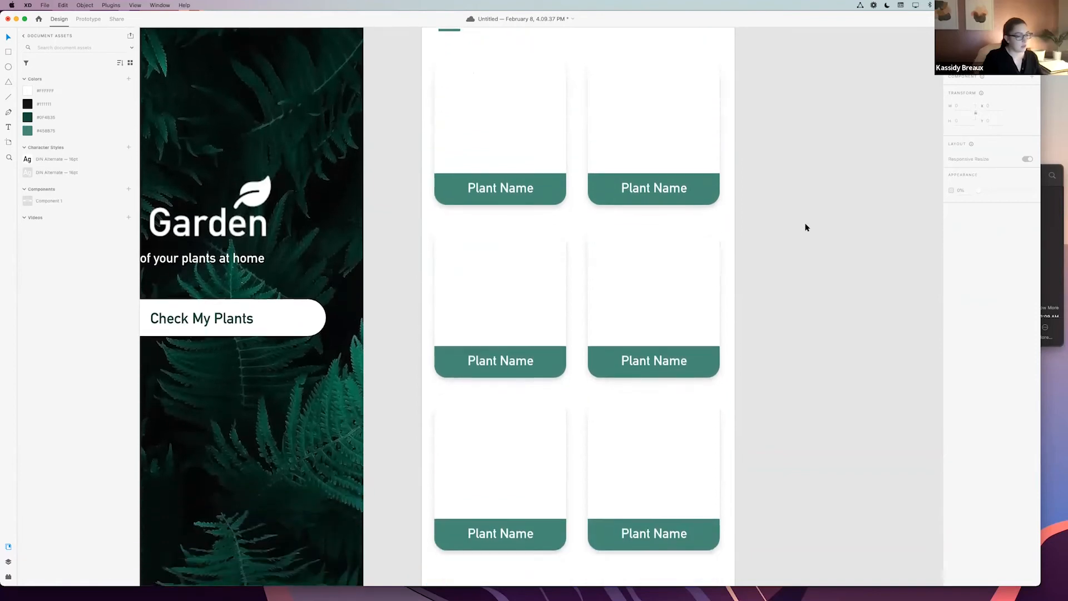
scroll(807, 227, up, 3)
scroll(807, 227, down, 2)
scroll(806, 227, up, 1)
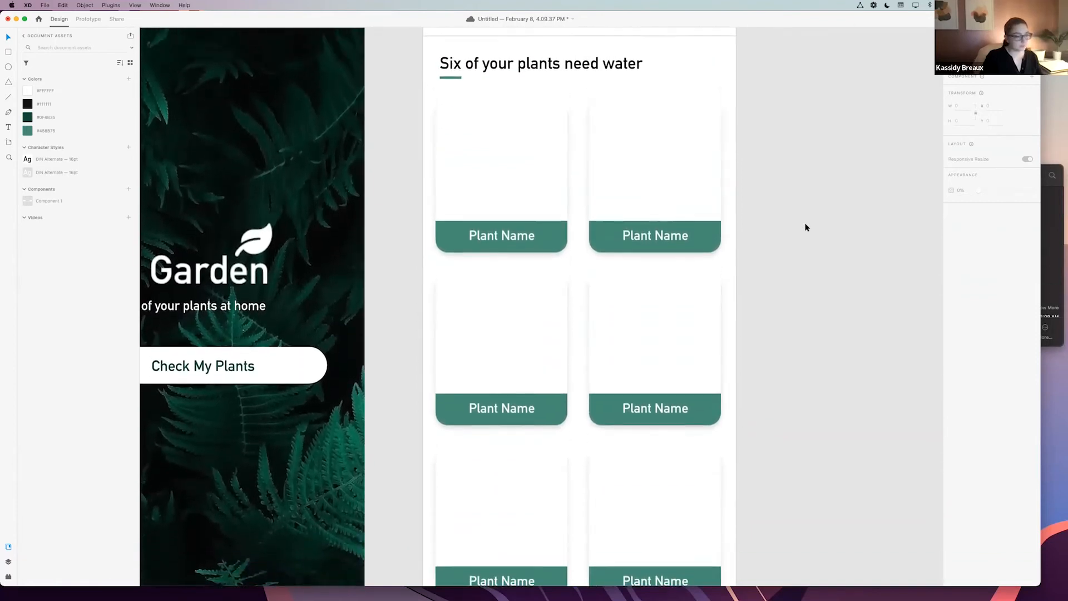
scroll(806, 227, down, 3)
scroll(806, 227, up, 2)
scroll(806, 227, left, 1)
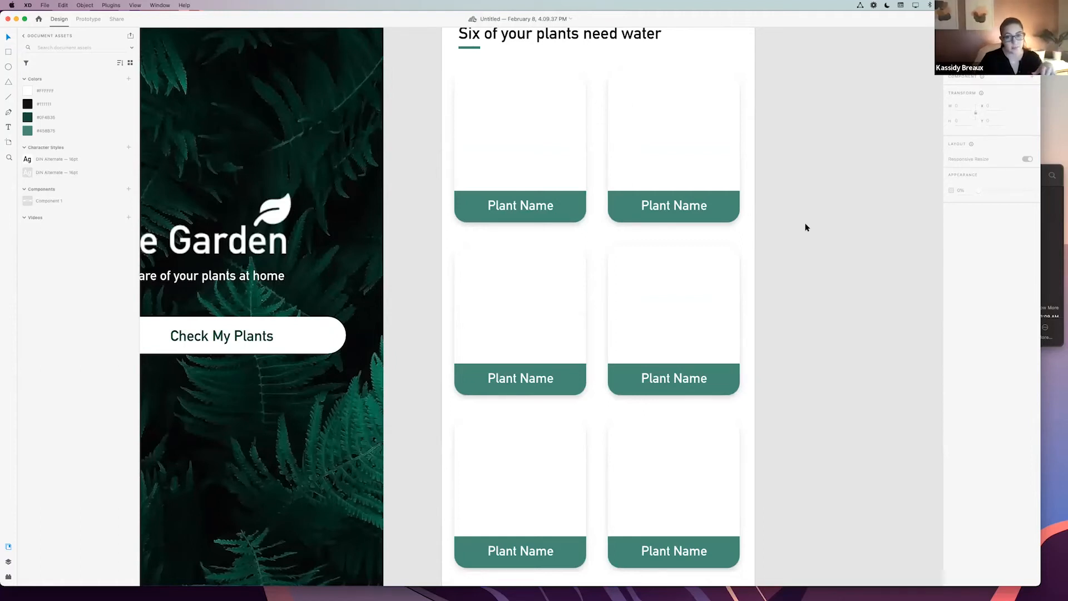
scroll(813, 229, right, 5)
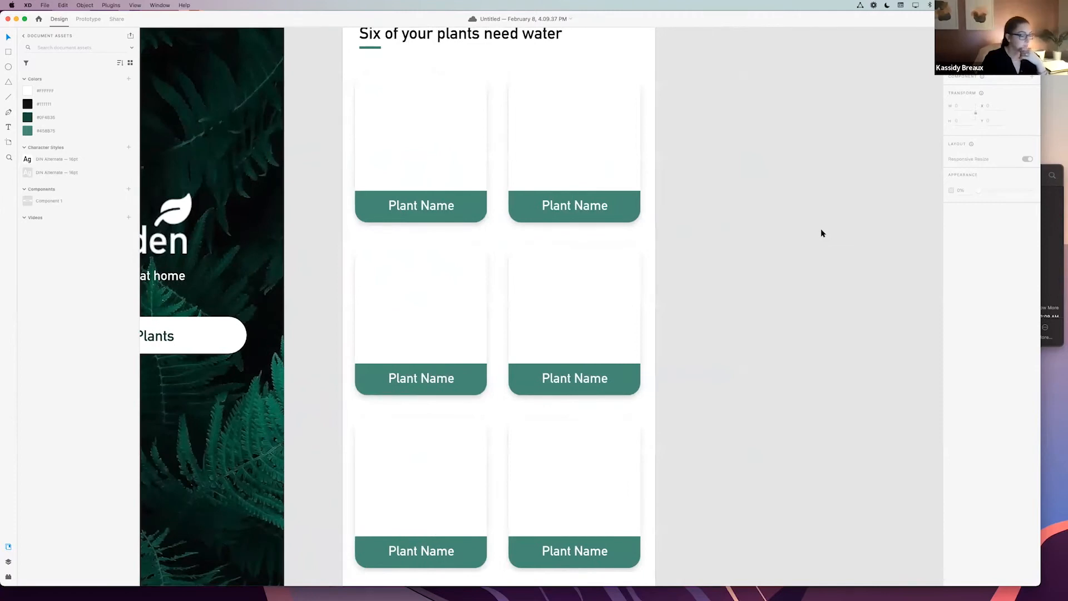
click(407, 176)
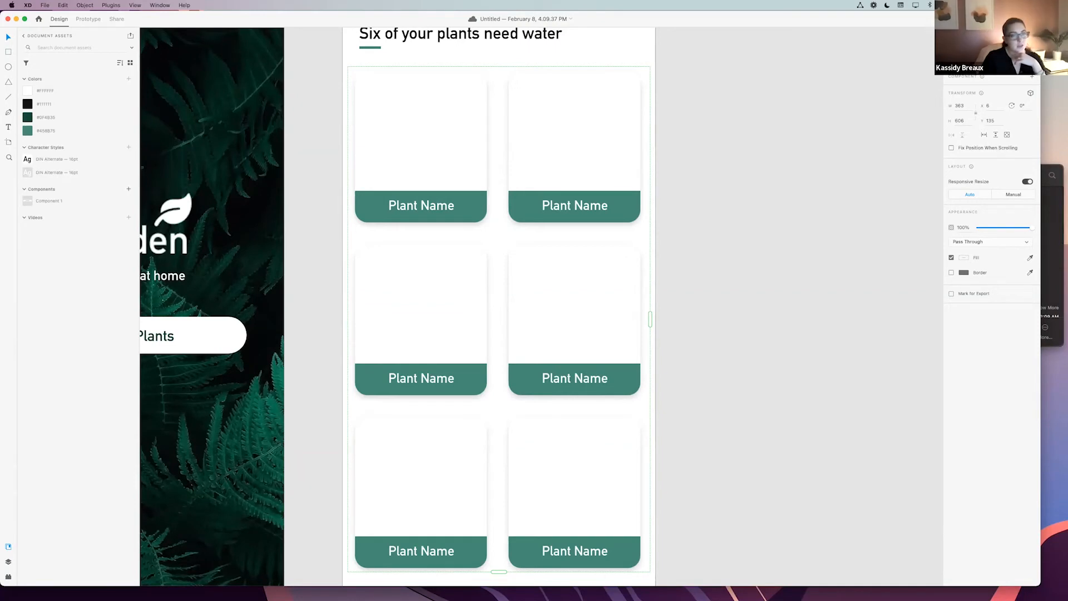
click(804, 144)
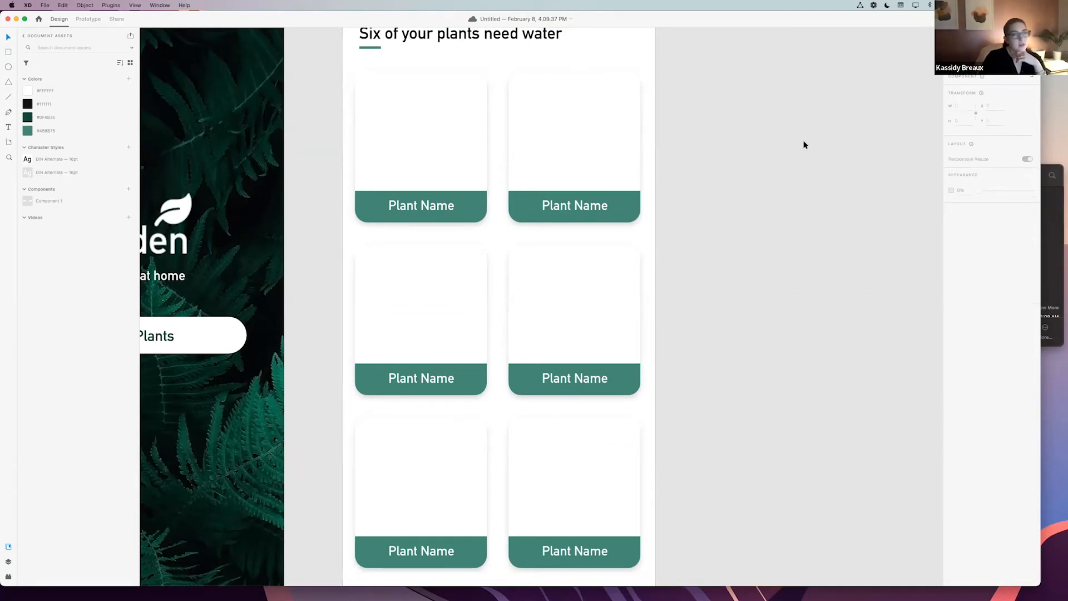
scroll(805, 145, left, 5)
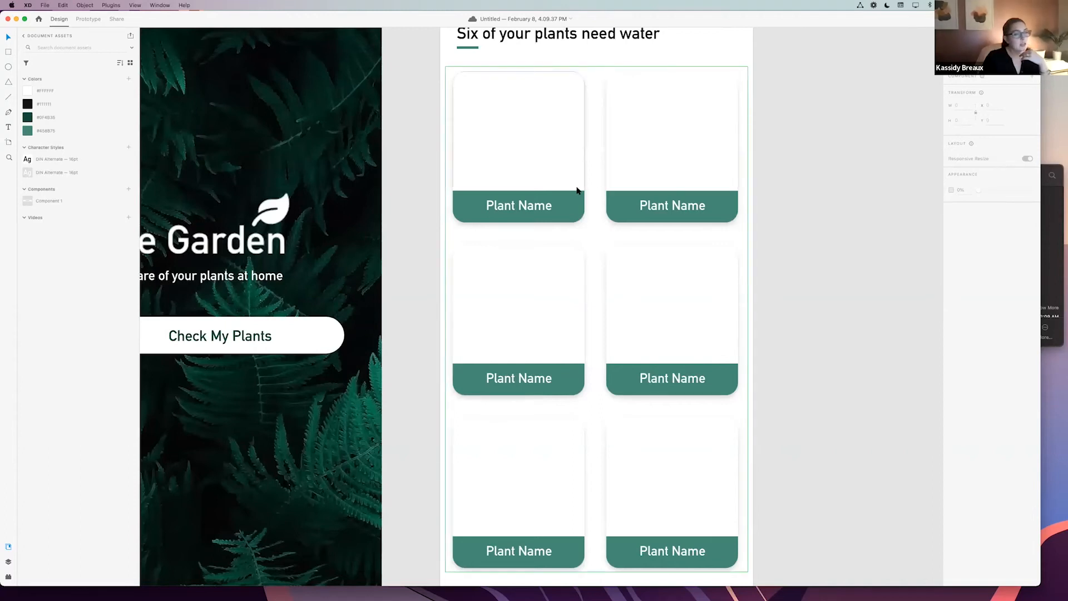
click(727, 205)
scroll(831, 181, down, 3)
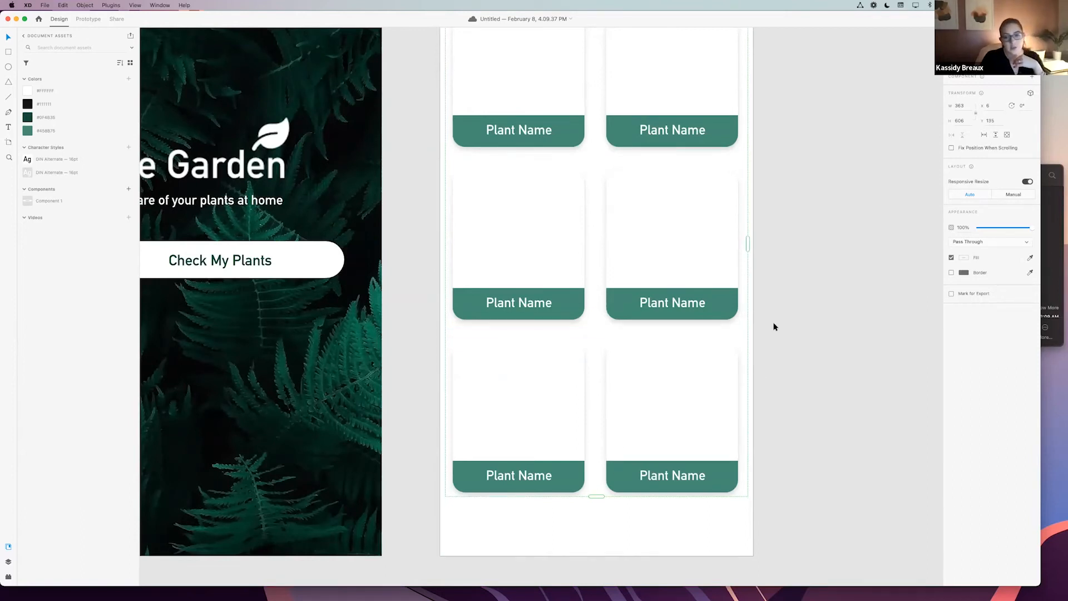
scroll(774, 327, up, 2)
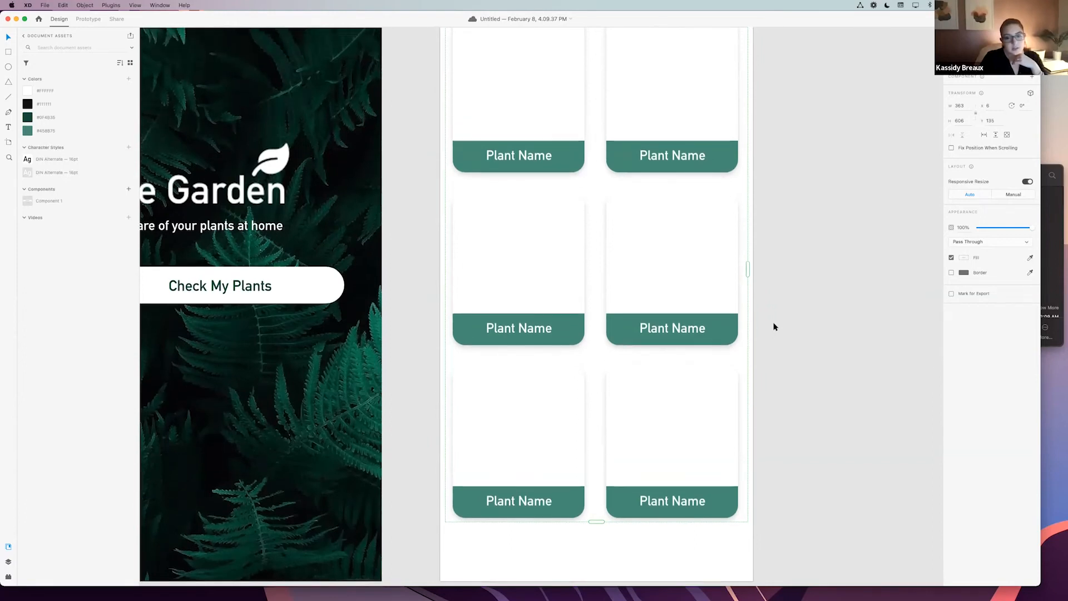
- Try shifting the card grid off-center and upward, and move it back to the artboard's horizontal center below the accent bar
scroll(773, 326, up, 2)
scroll(757, 211, up, 1)
mouse_move(659, 158)
mouse_down()
mouse_move(800, 161)
mouse_move(639, 167)
mouse_move(800, 156)
mouse_move(645, 161)
mouse_up()
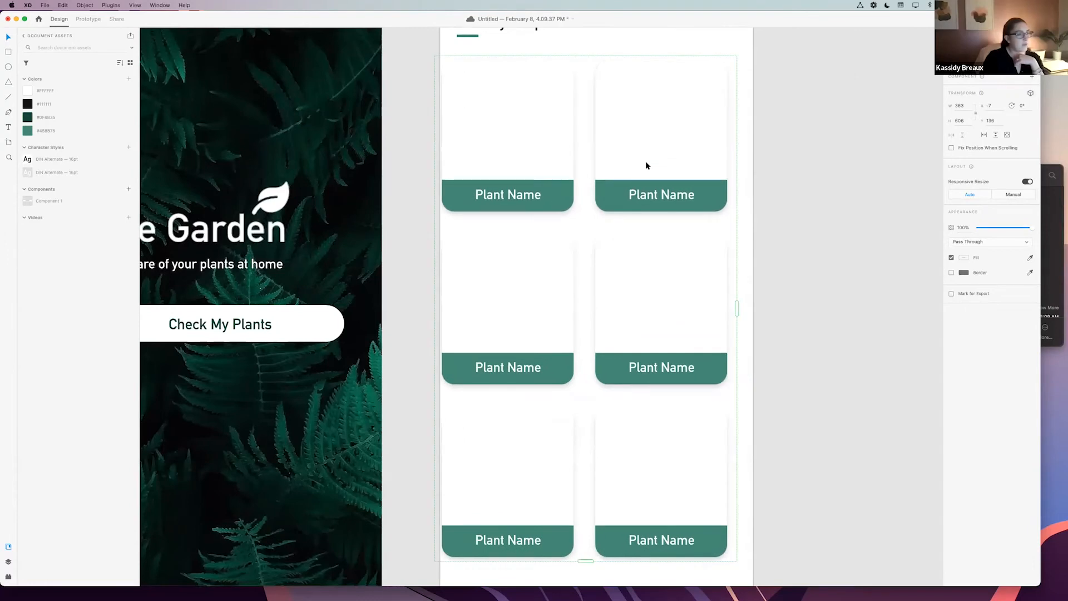
drag(564, 299, 711, 263)
scroll(870, 283, up, 3)
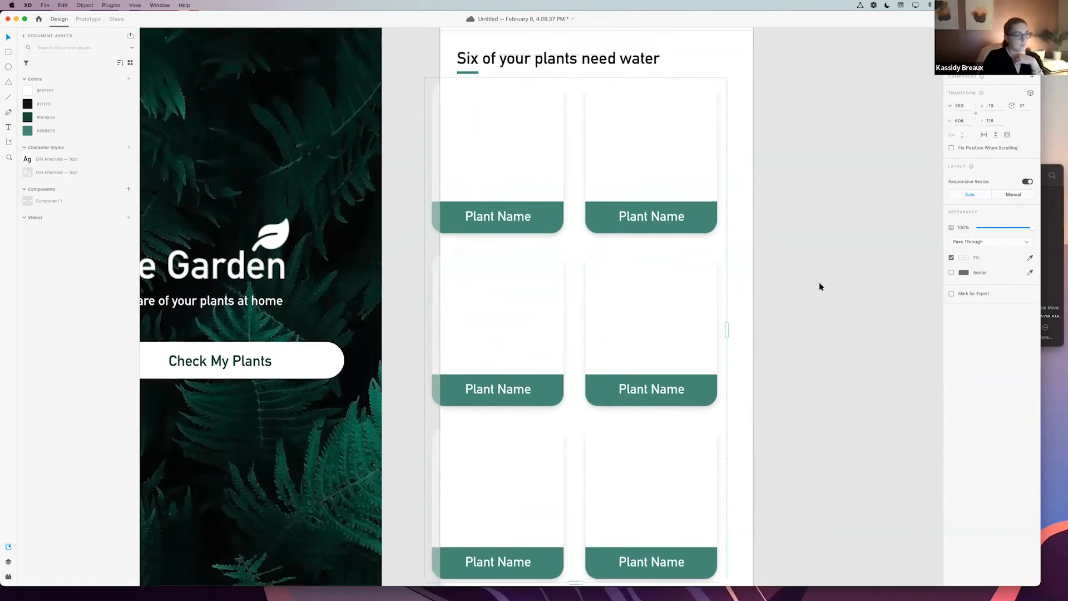
scroll(835, 294, down, 3)
drag(685, 129, 705, 142)
scroll(704, 143, up, 5)
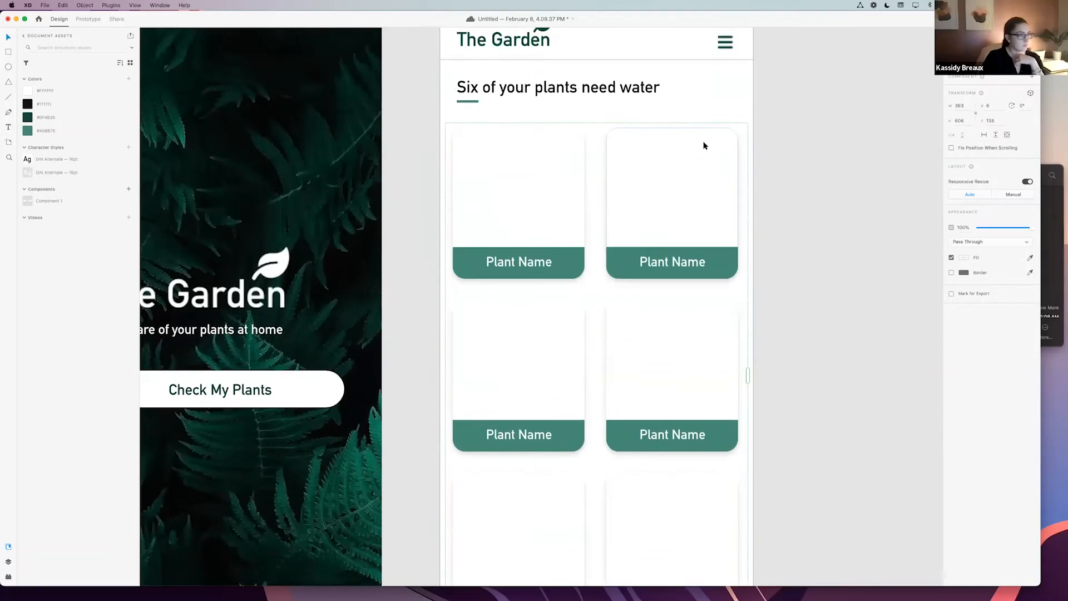
drag(676, 204, 677, 223)
click(826, 232)
scroll(826, 234, down, 3)
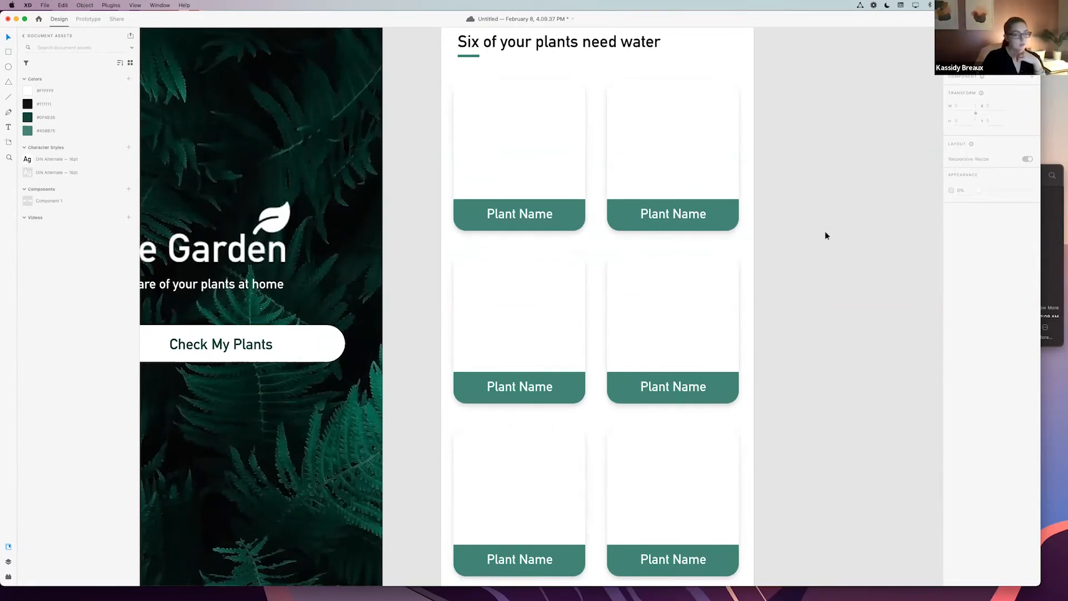
key(super+minus)
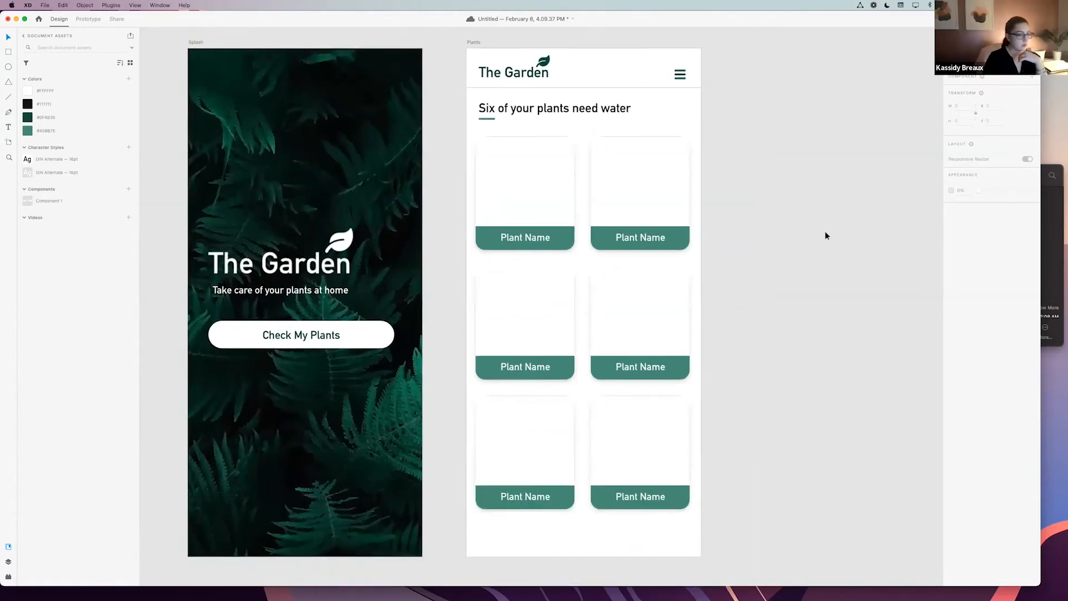
scroll(825, 235, right, 3)
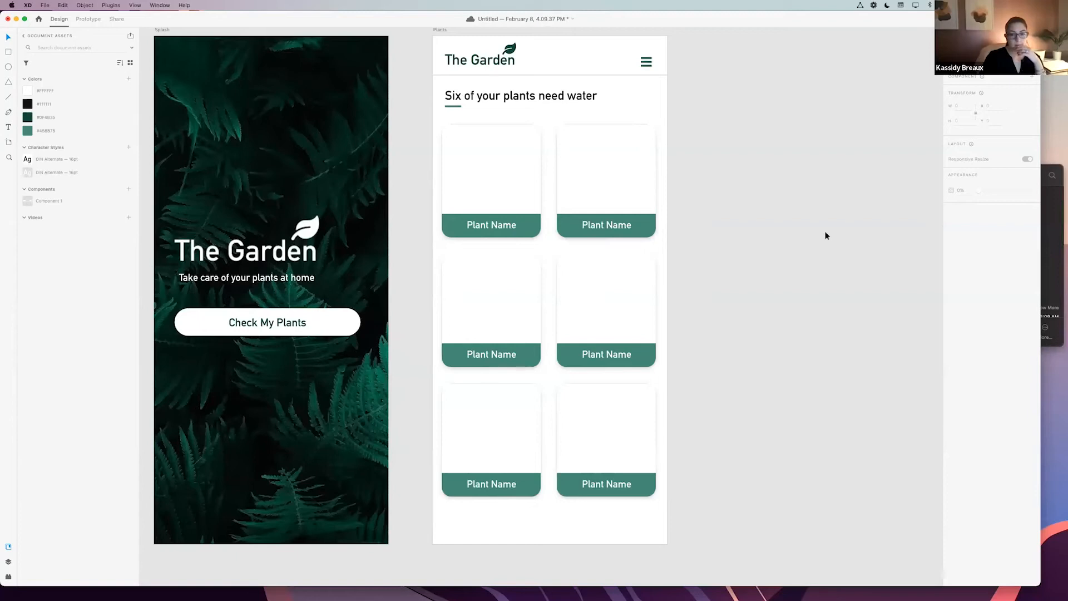
- Adjust the repeat grid slightly so its six cards have even side margins on the Plants artboard
scroll(826, 235, right, 2)
click(563, 232)
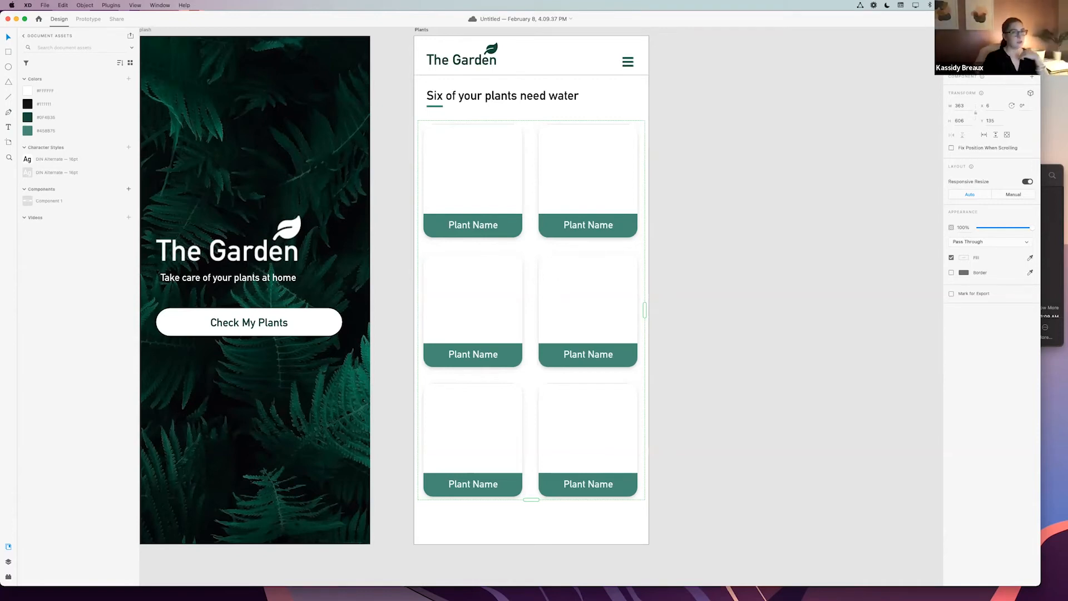
scroll(991, 195, down, 1)
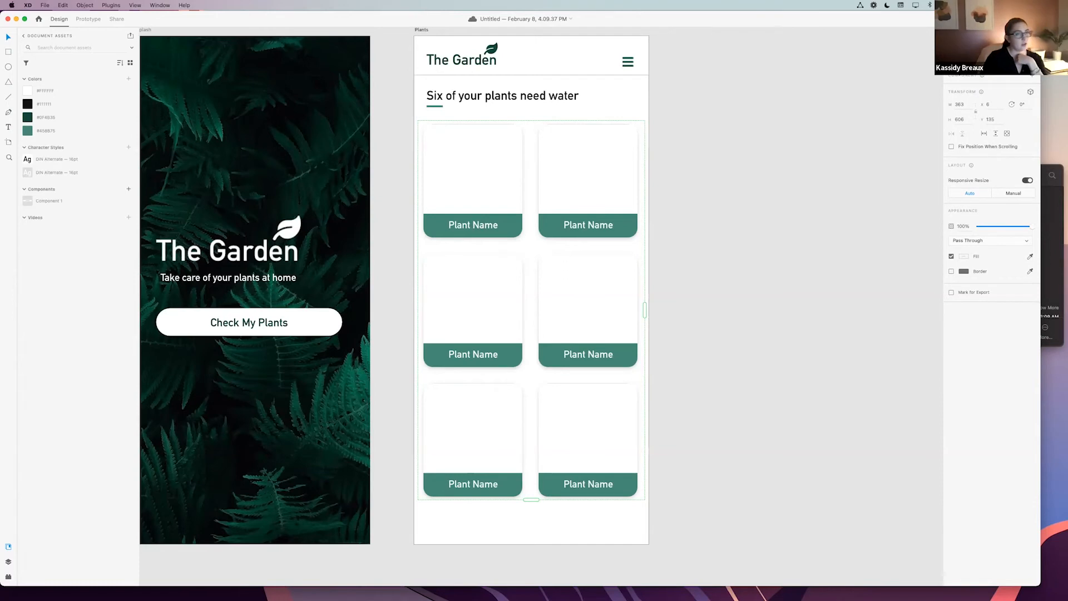
scroll(729, 334, down, 1)
scroll(729, 334, up, 2)
scroll(729, 334, down, 2)
scroll(729, 333, up, 1)
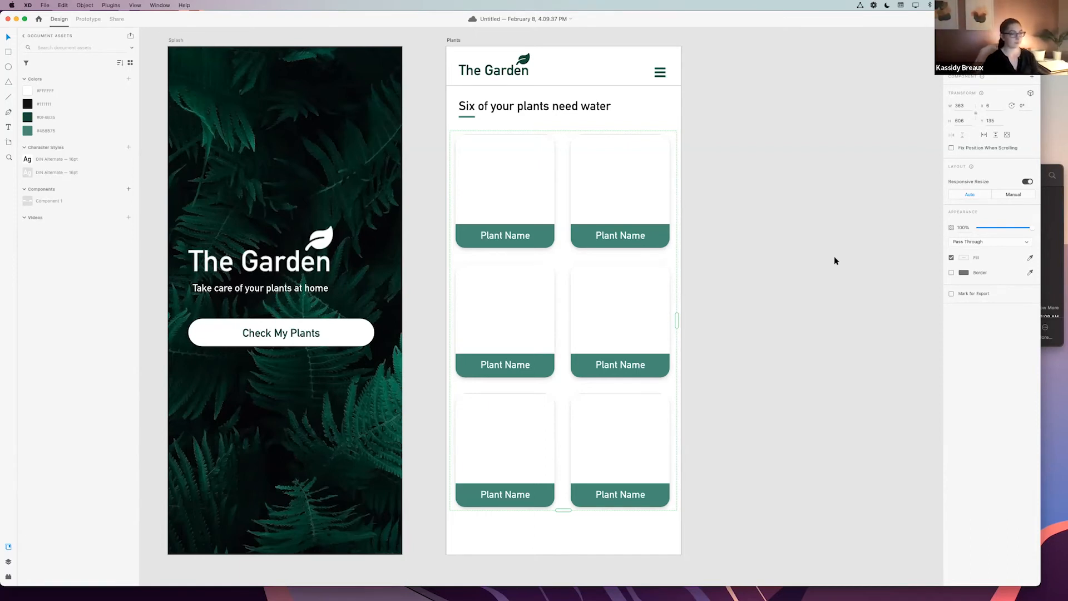
drag(677, 321, 673, 320)
click(772, 268)
scroll(772, 269, up, 2)
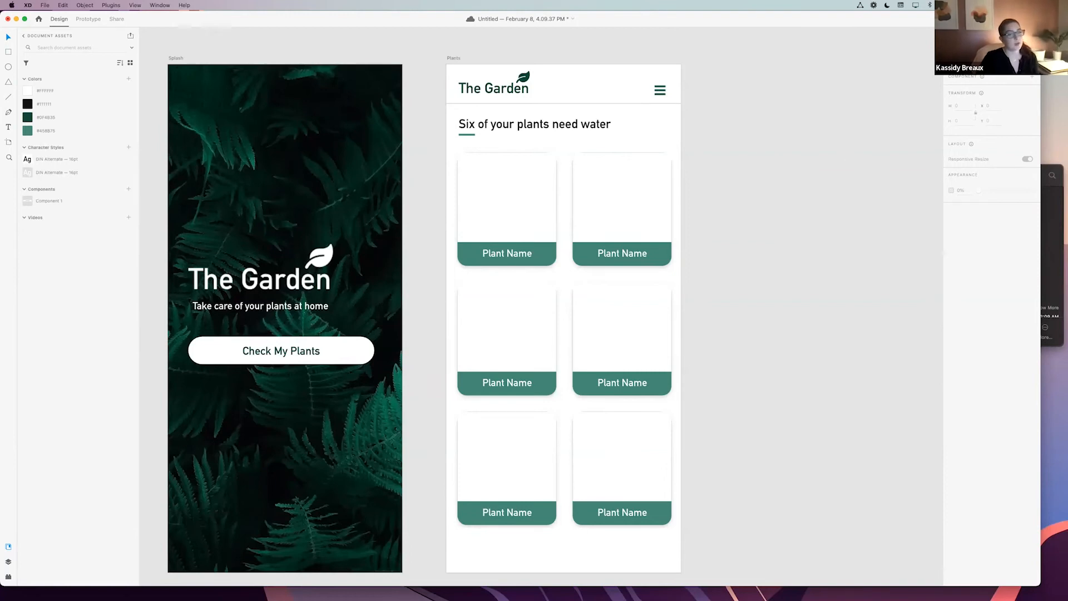
- Switch to Finder, open the Plants asset folder, and preview the name list in Text_Plants.txt
click(1043, 251)
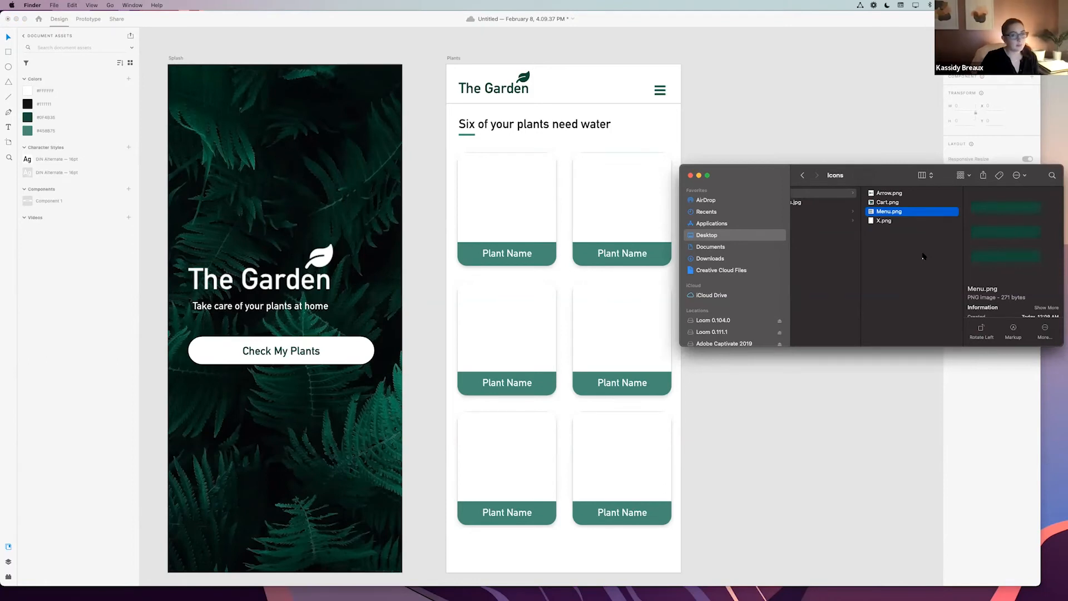
scroll(923, 257, left, 3)
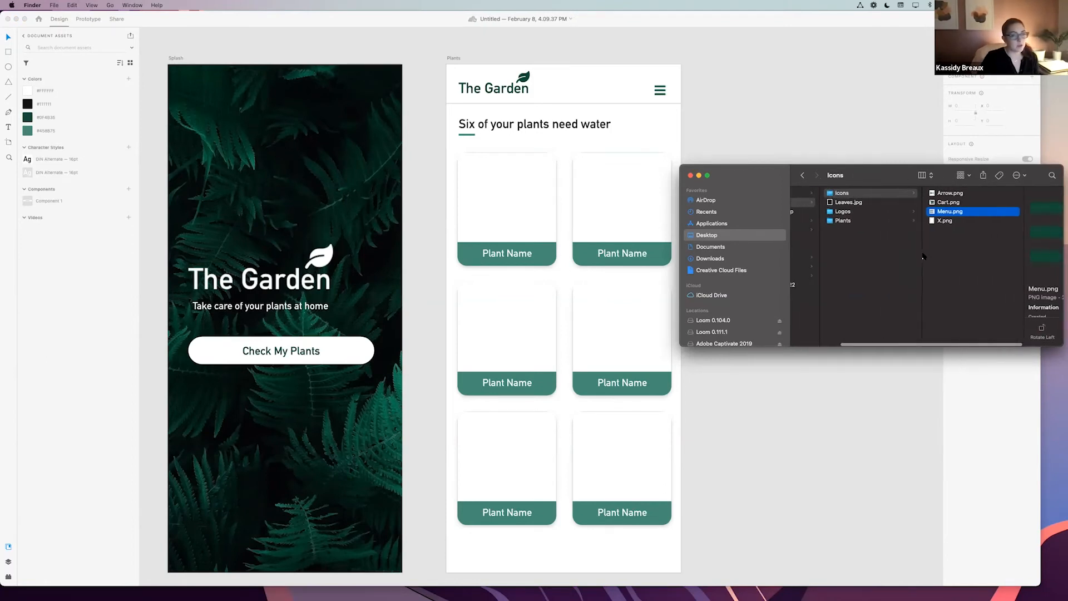
click(835, 222)
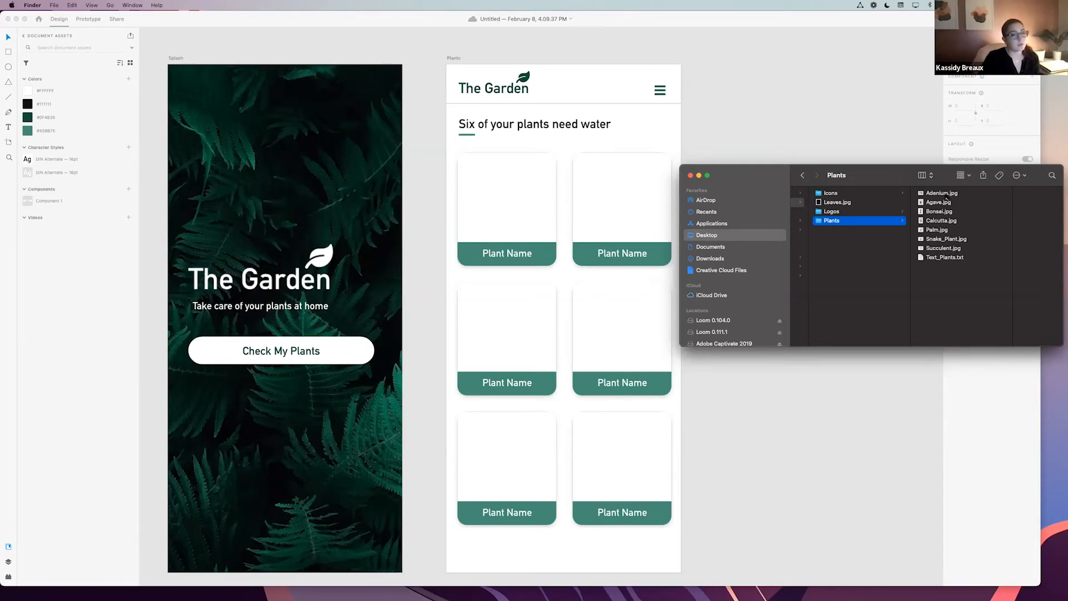
click(968, 258)
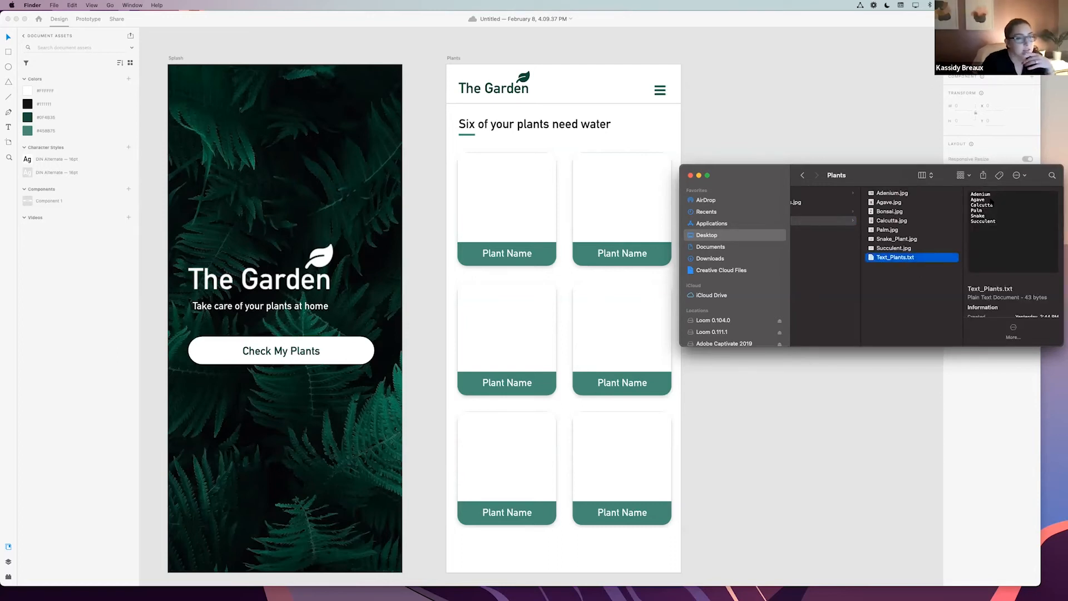
- Move Bonsai.jpg from the Plants folder to the trash
click(896, 213)
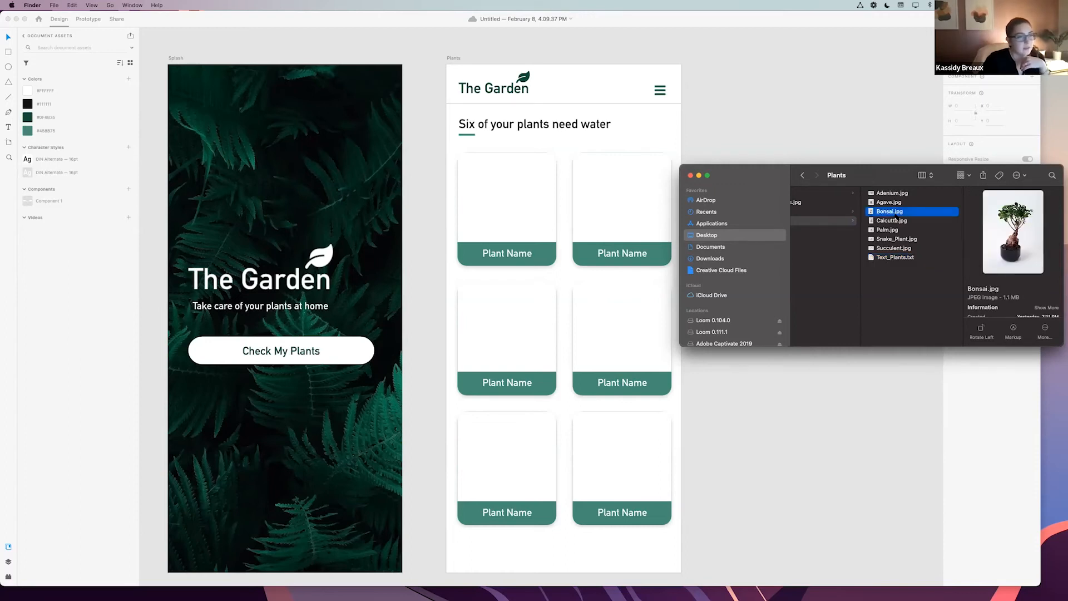
right_click(897, 213)
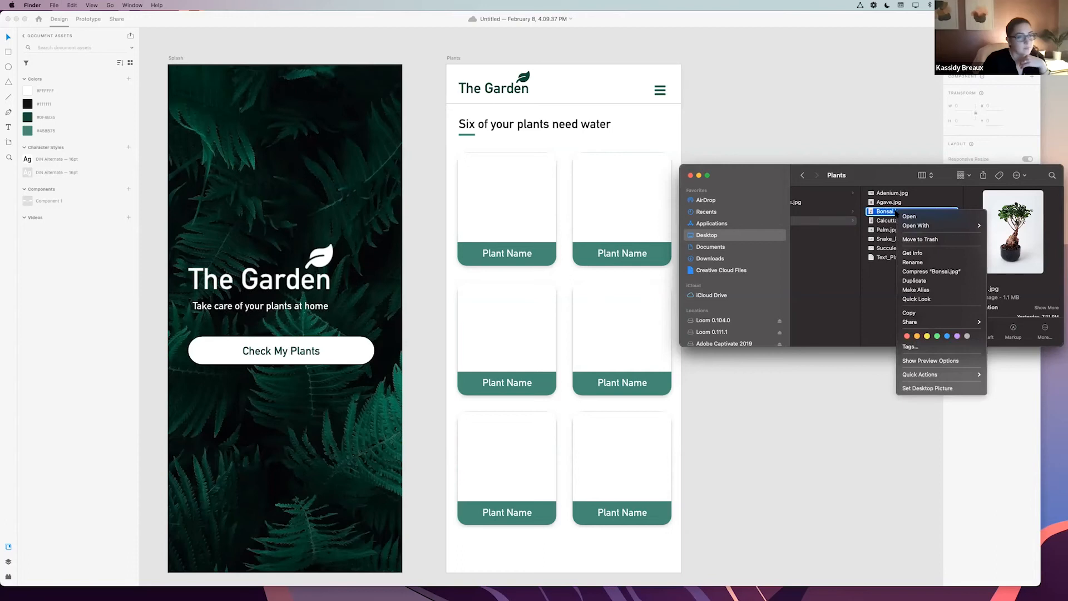
click(920, 240)
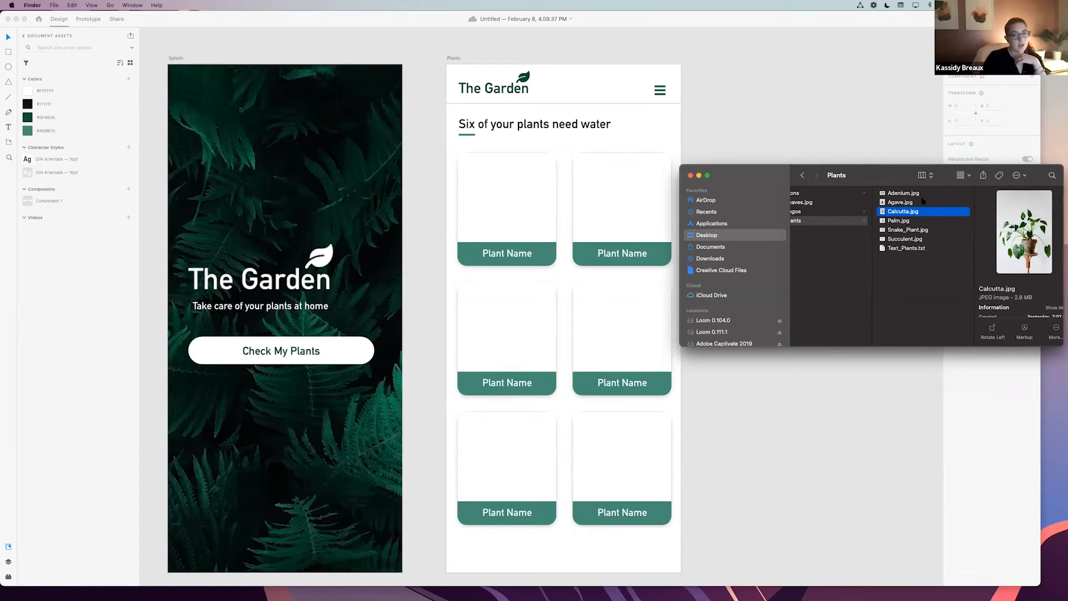
- Fill the repeat grid's card images with the six photos from Adenium.jpg through Succulent.jpg, placing them on the first card's image area
scroll(844, 226, left, 1)
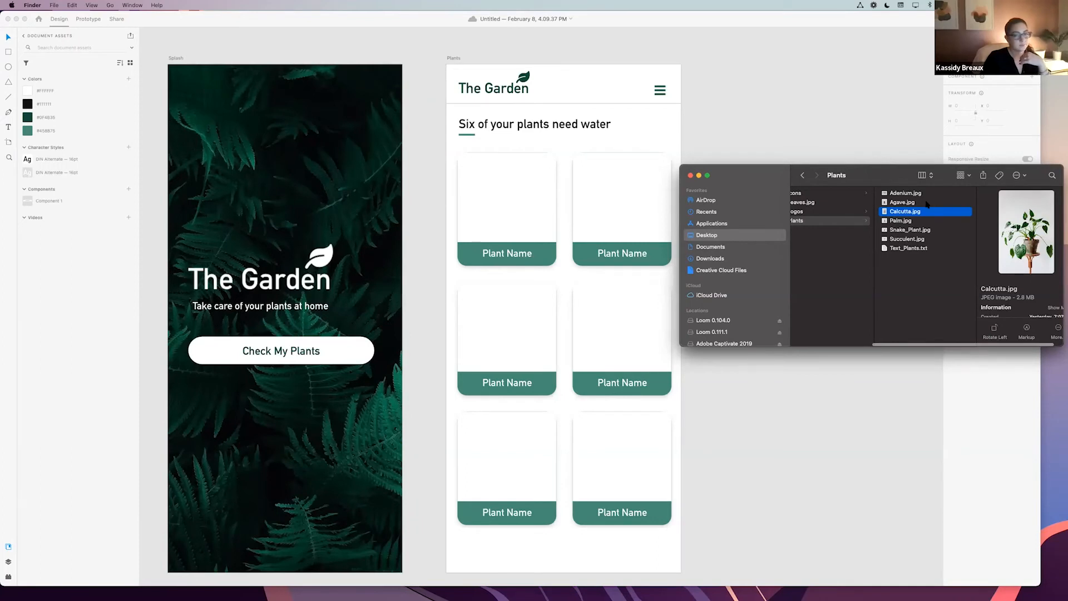
drag(859, 178, 863, 177)
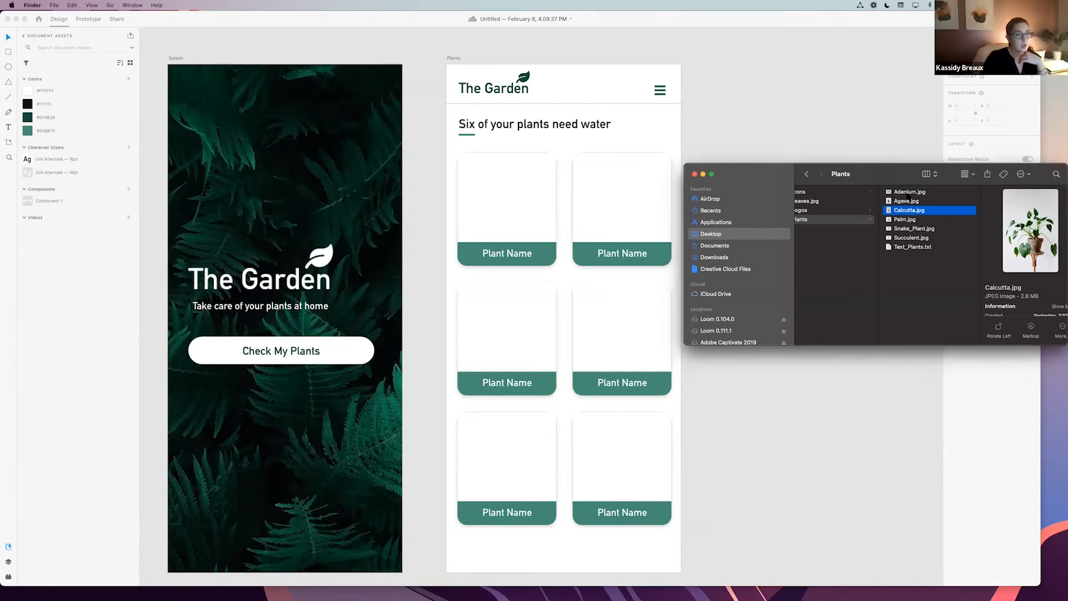
click(910, 192)
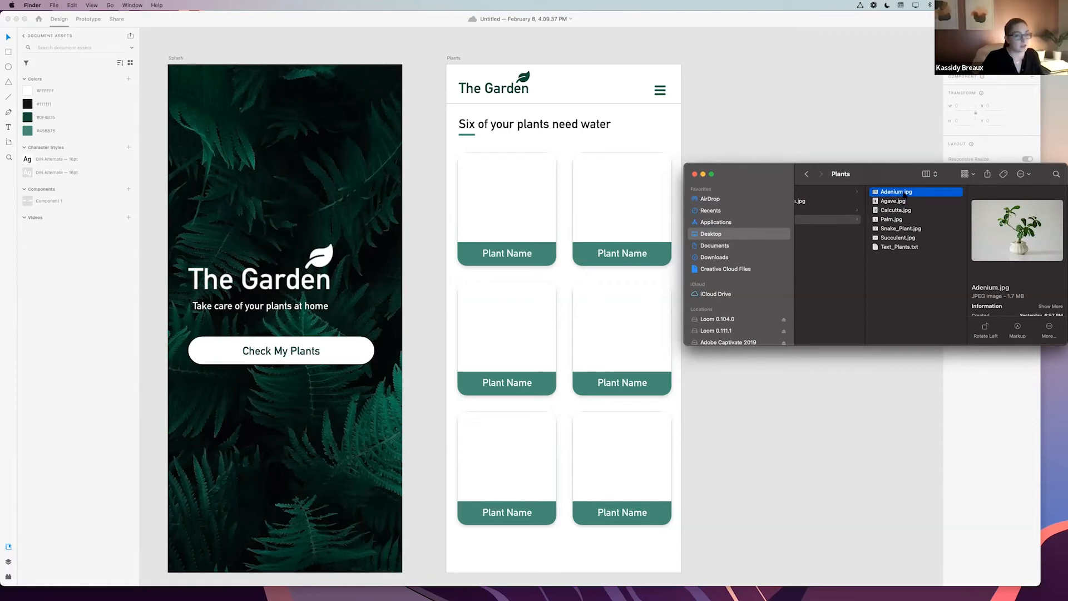
shift+click(905, 238)
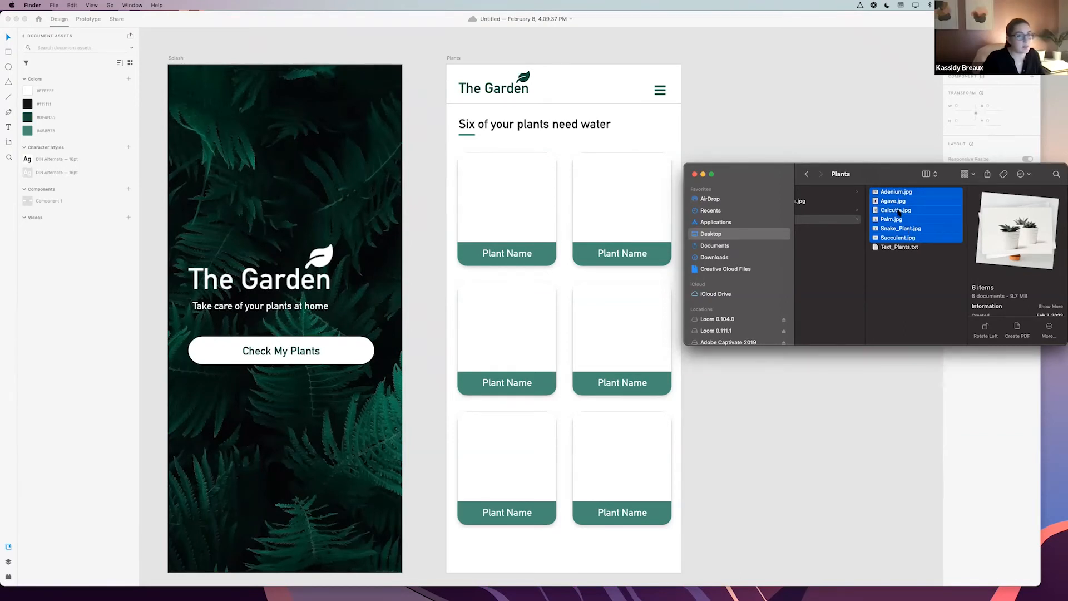
drag(900, 212, 501, 200)
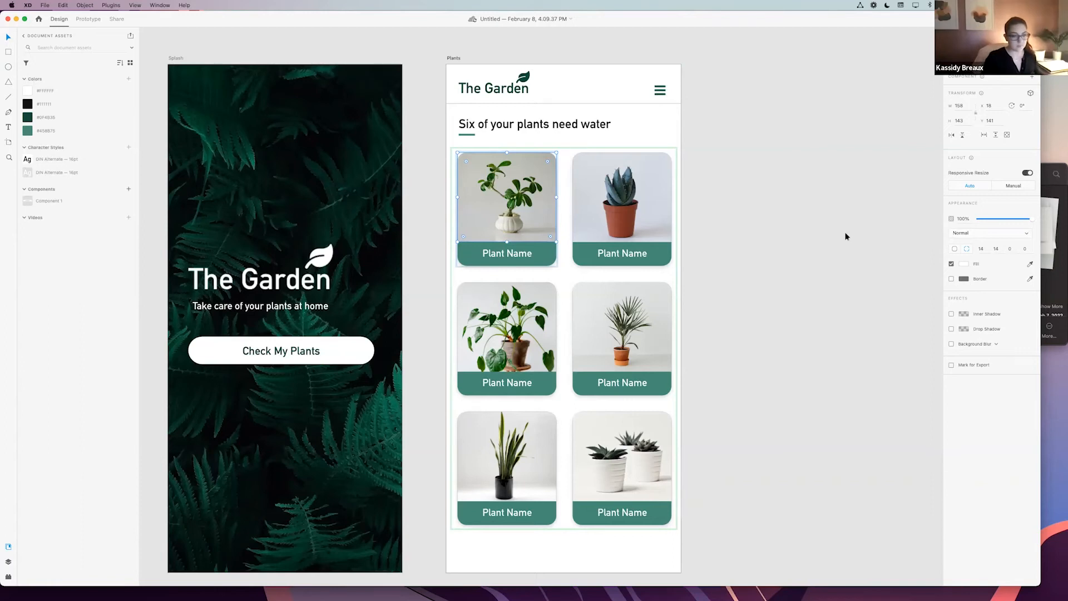
- Fill the repeat grid's plant names from Text_Plants.txt, placing the file on the first card's "Plant Name" label
click(1046, 285)
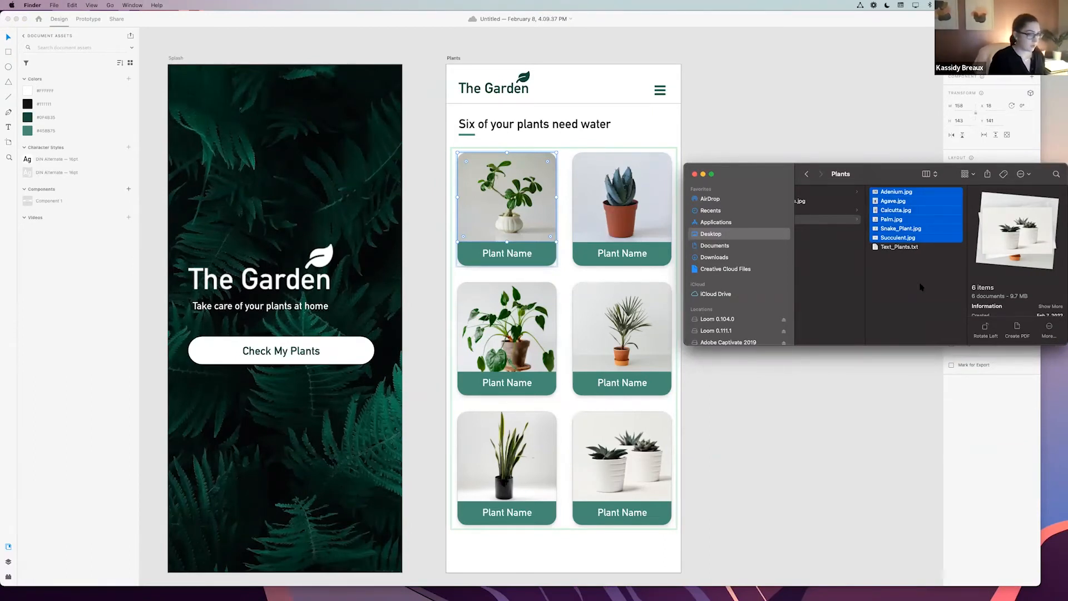
click(914, 254)
click(912, 250)
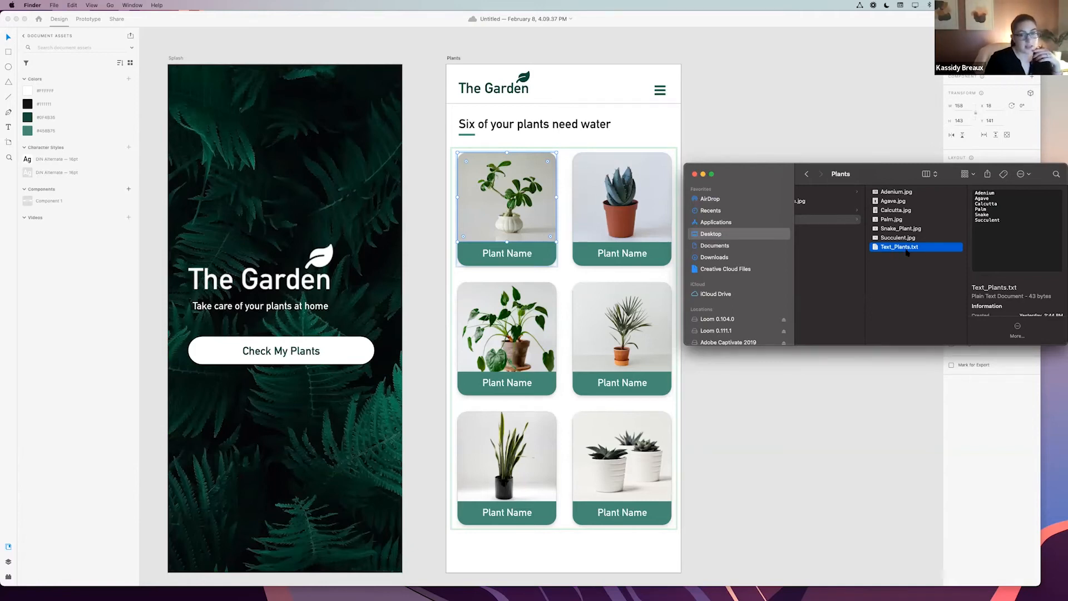
drag(911, 249, 522, 256)
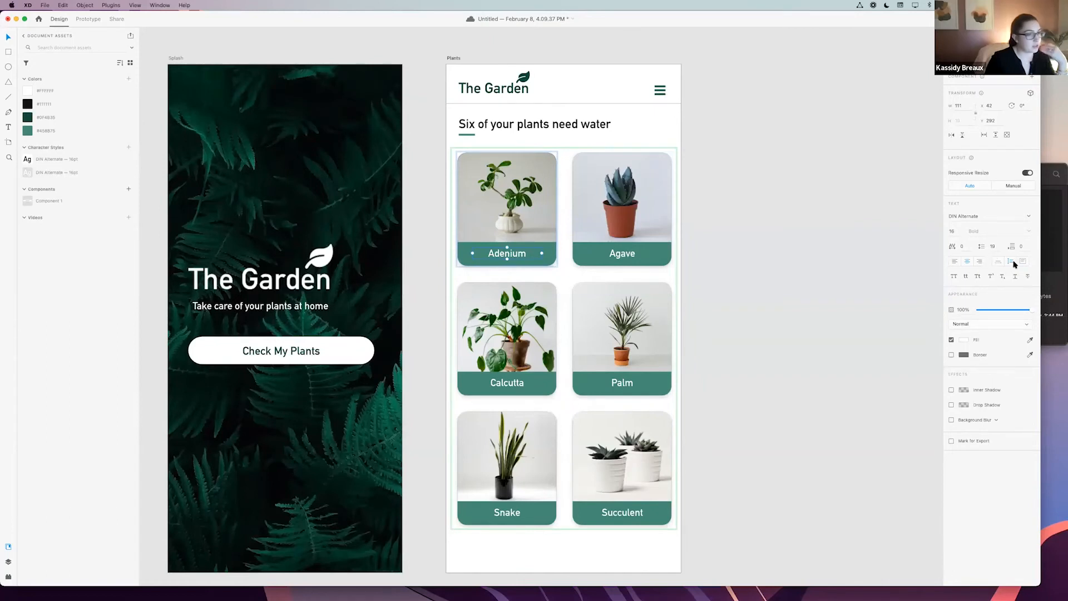
- Reapply the six plant photos, Adenium.jpg through Succulent.jpg, to the first card's image area and deselect the grid
click(1044, 310)
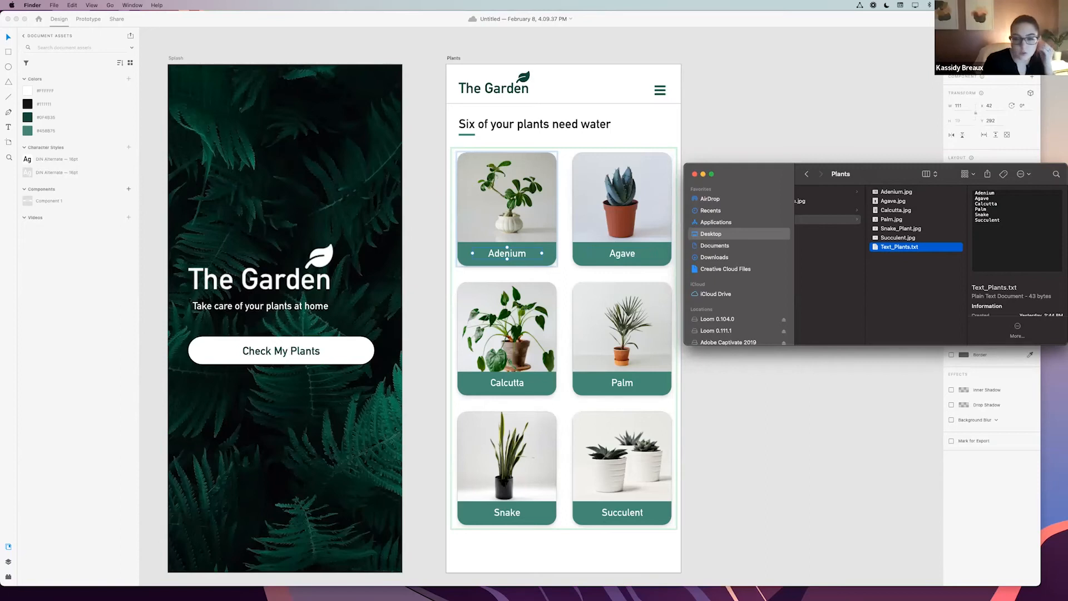
click(889, 292)
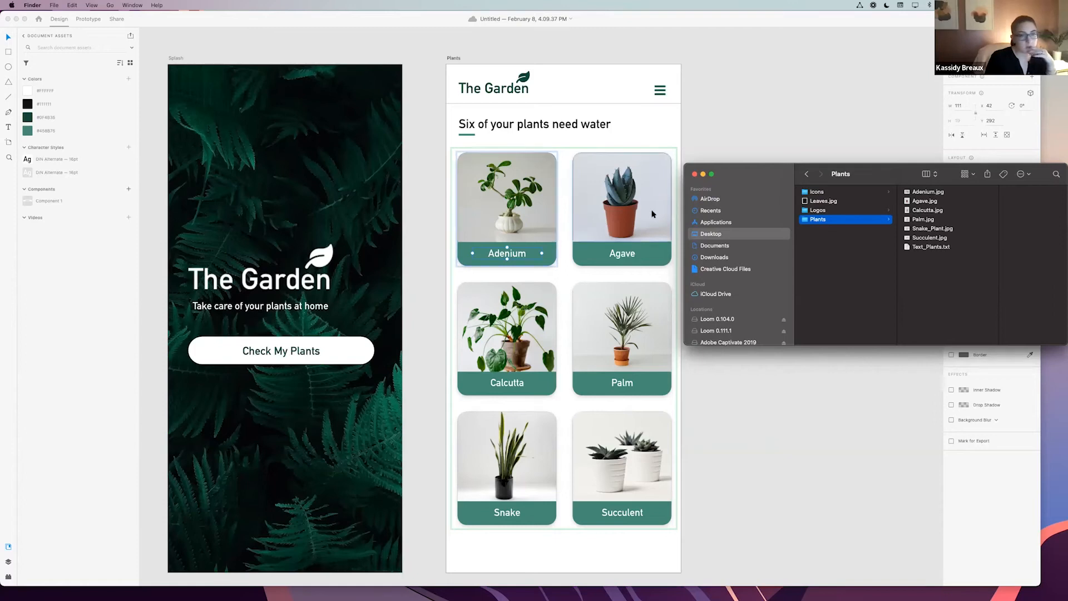
click(920, 193)
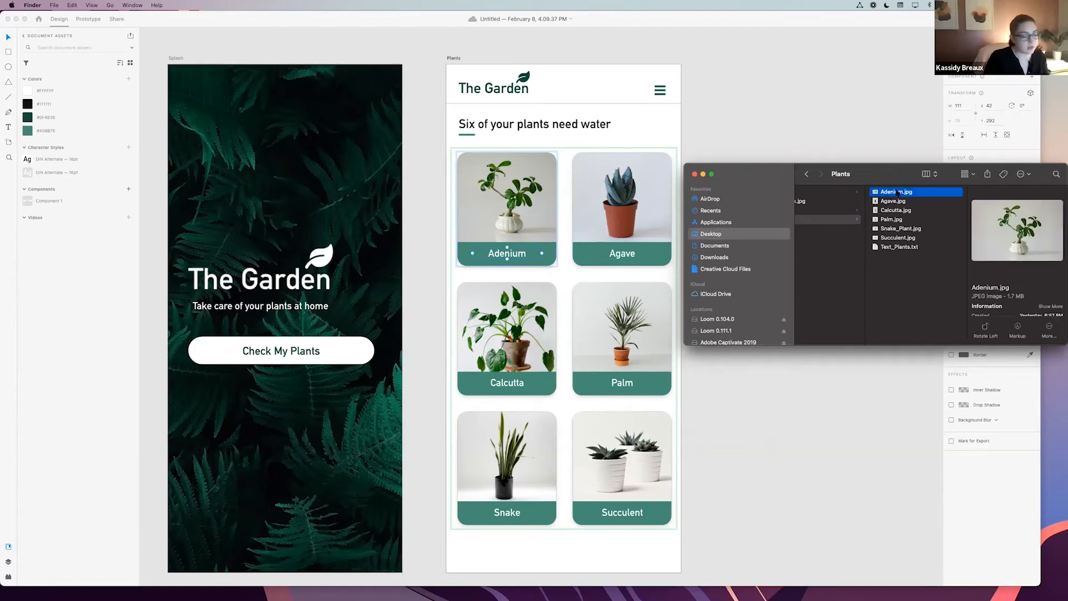
shift+click(909, 239)
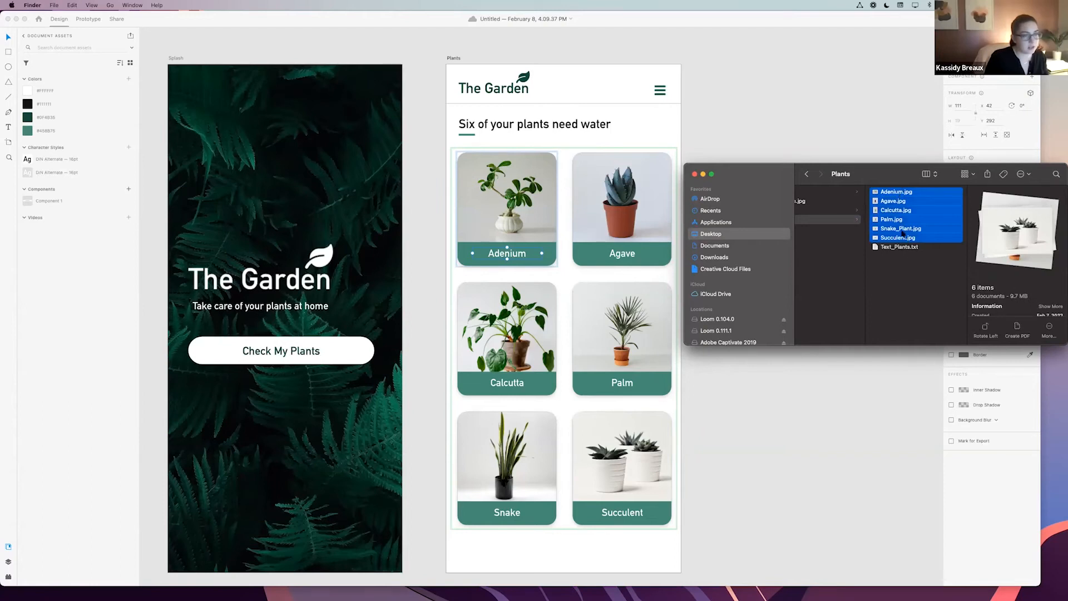
drag(900, 220, 508, 207)
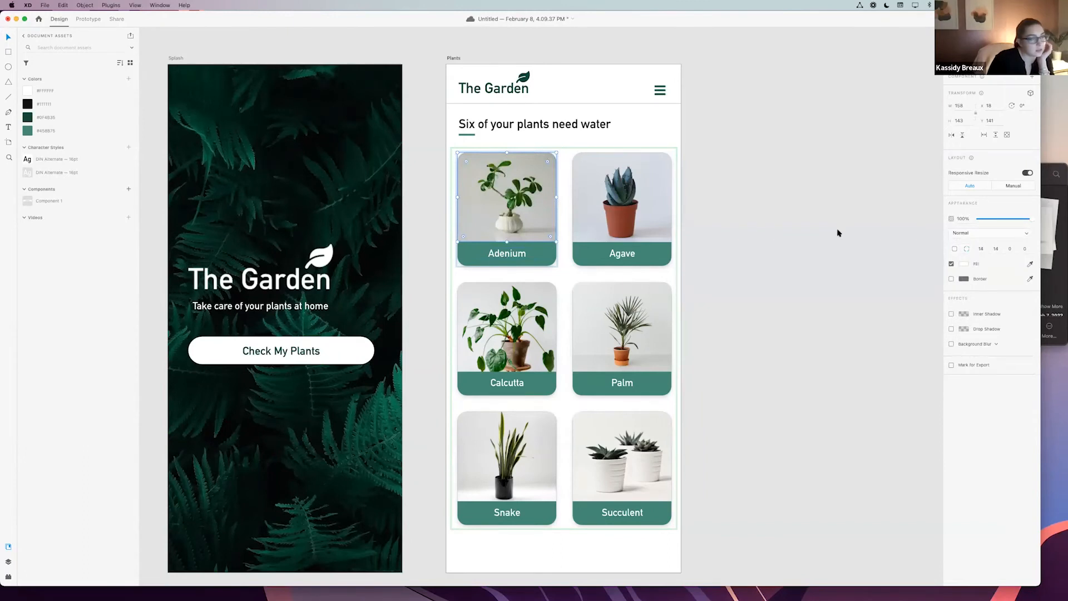
click(818, 234)
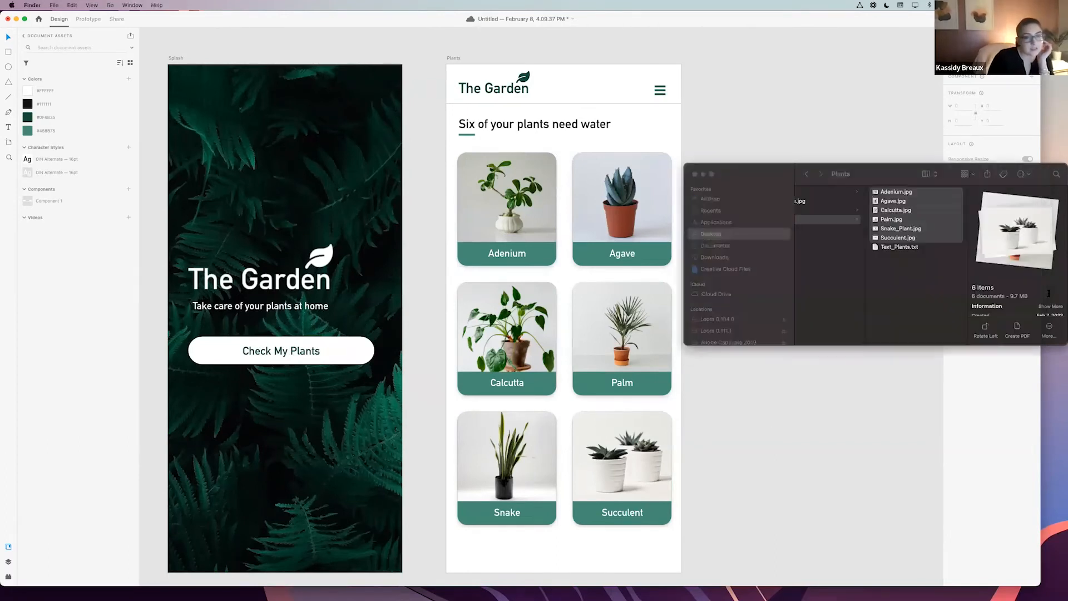
- Review the Plants folder in Finder and the plant name list in Text_Plants.txt
click(1025, 295)
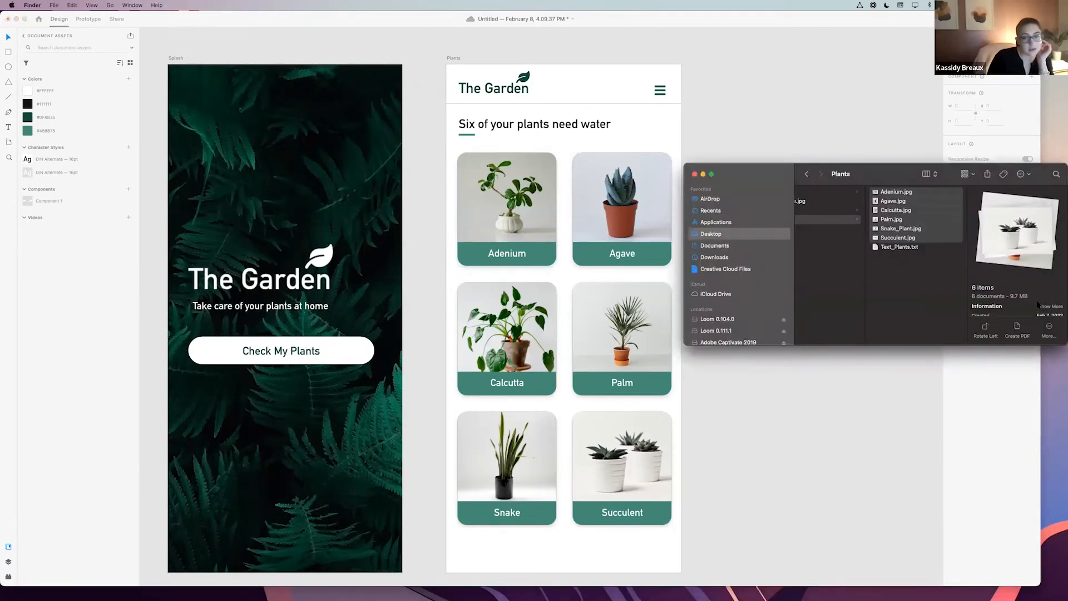
click(916, 294)
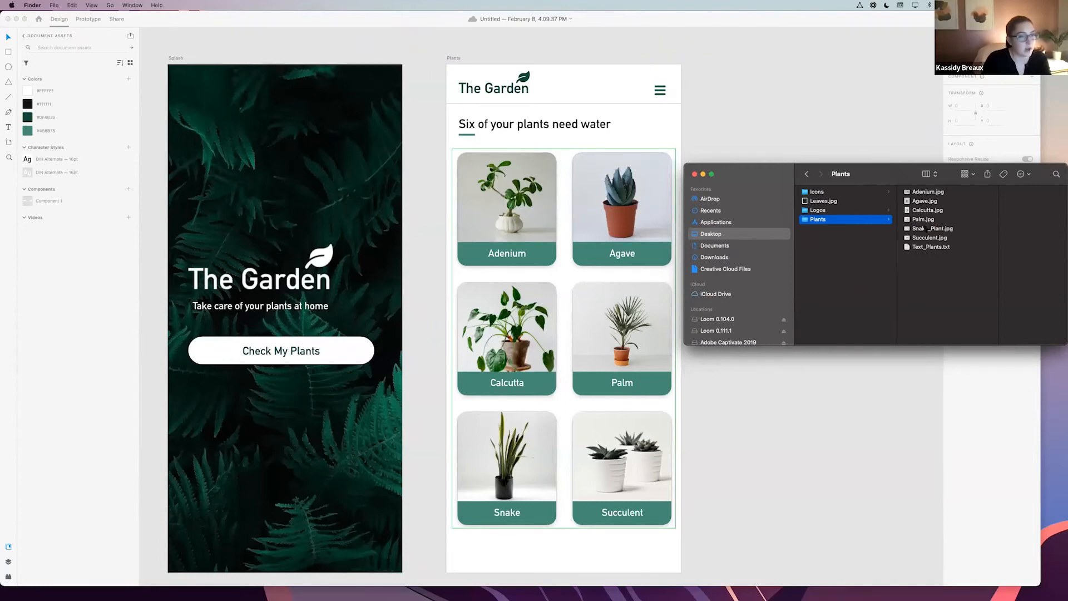
click(927, 248)
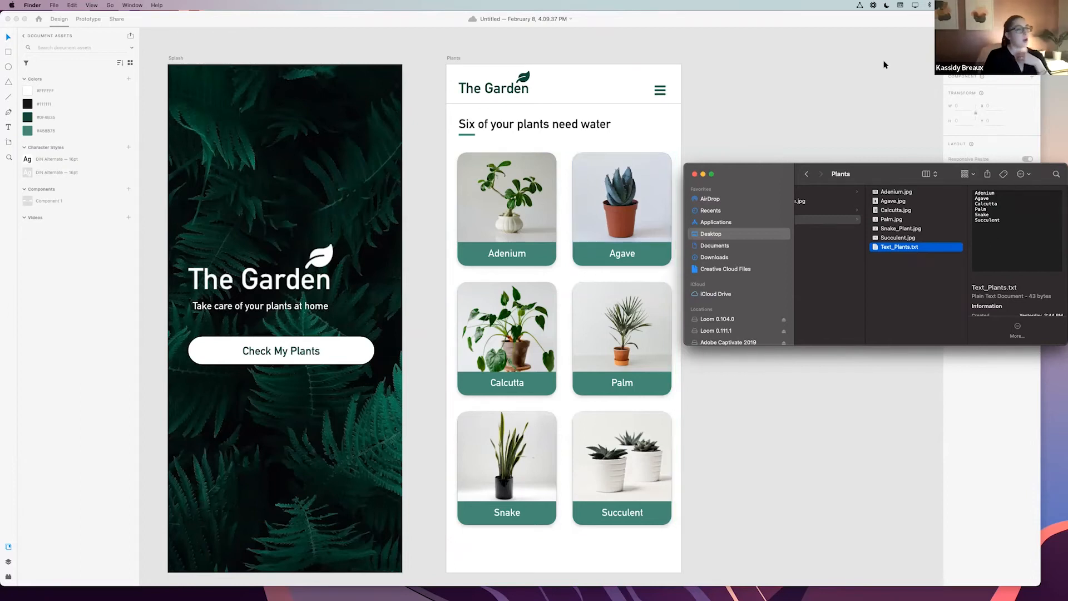
click(816, 92)
- Try left and right text alignment on the card name labels, and return them to center alignment
double_click(519, 254)
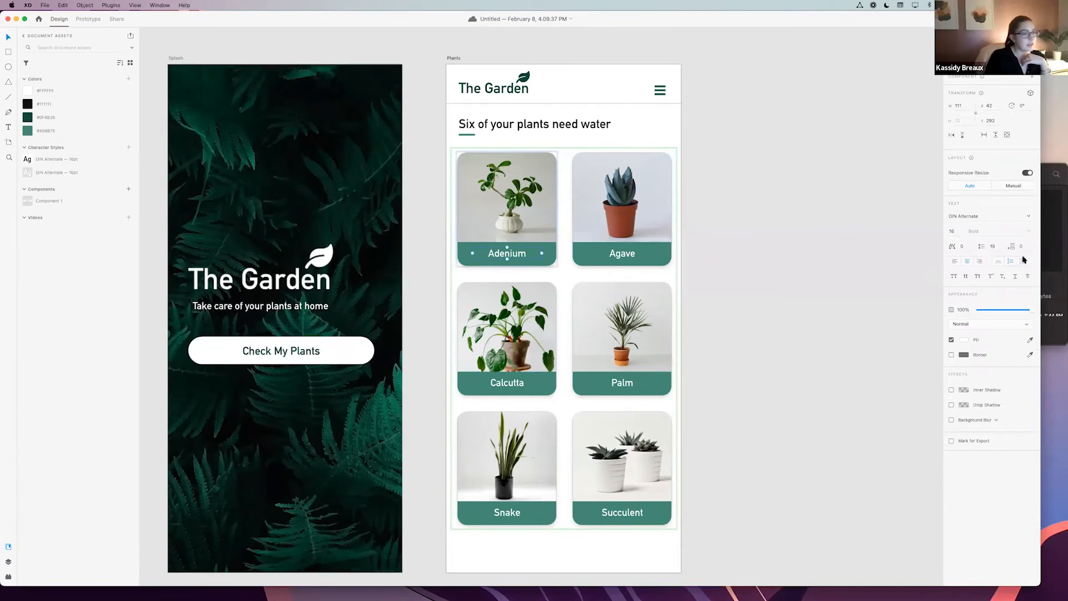
click(955, 262)
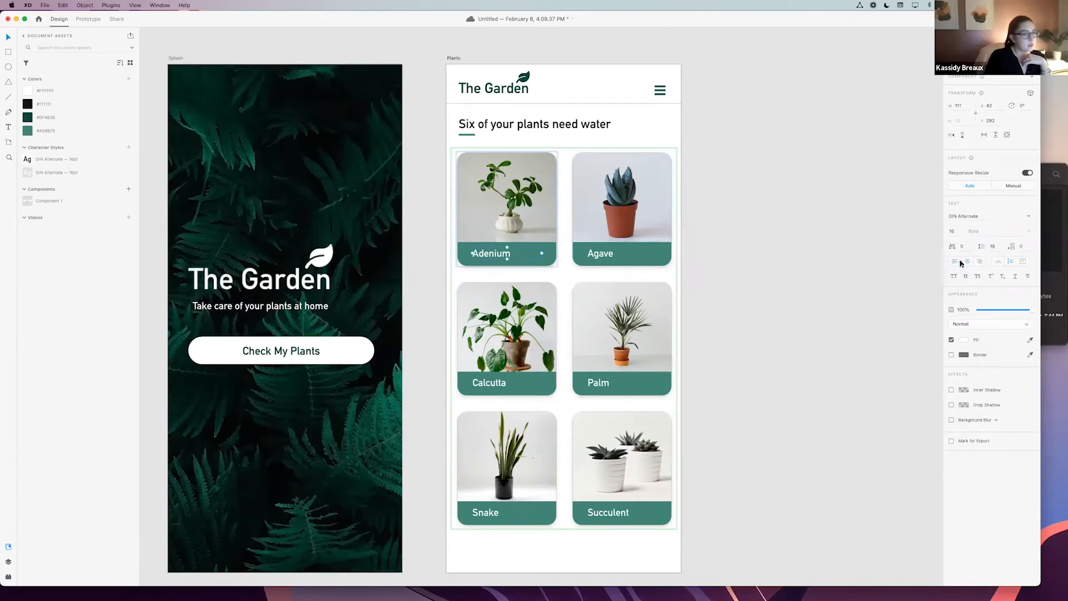
click(968, 262)
click(980, 262)
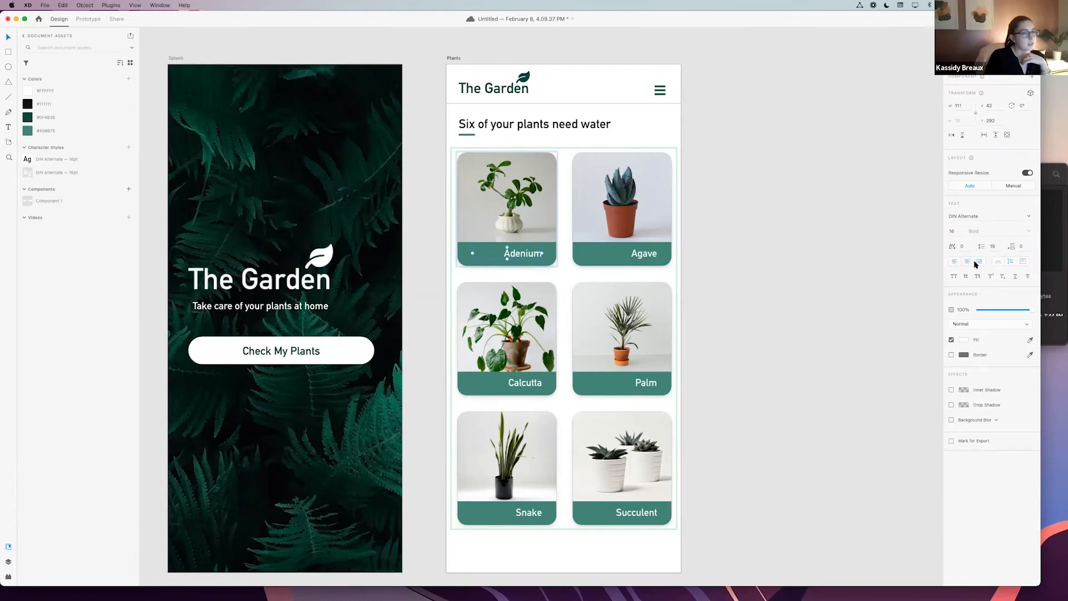
click(967, 262)
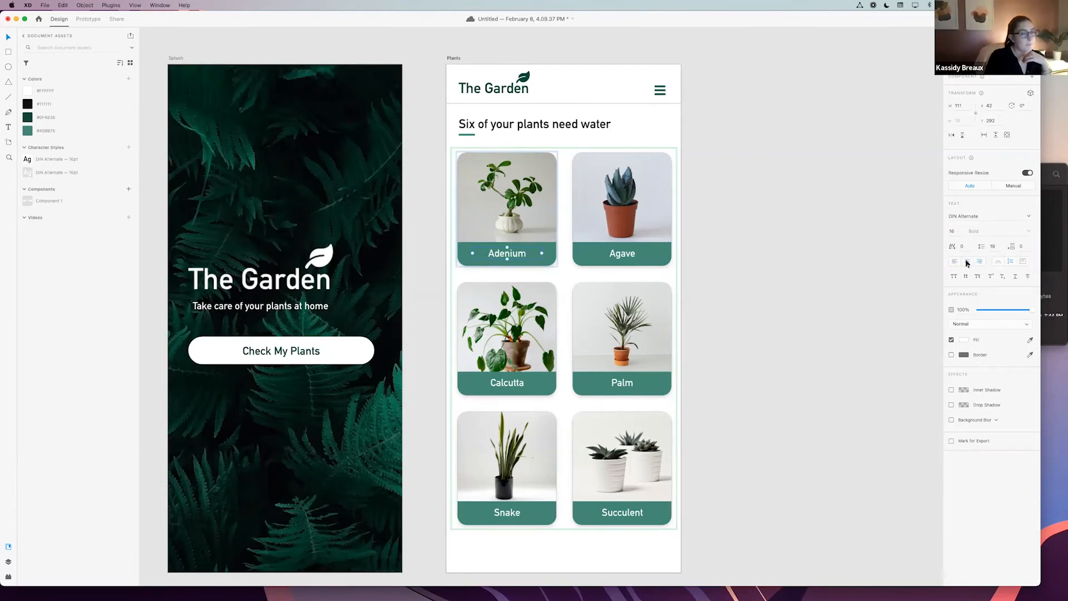
- Try nudging the card name labels up slightly, move them back down, and deselect the grid
key(Up)
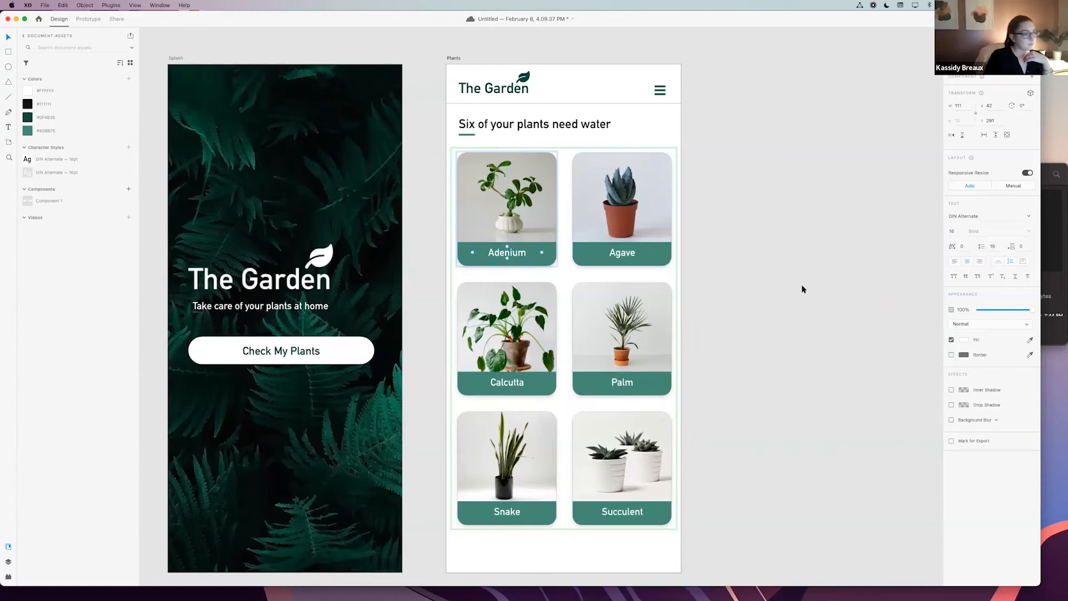
key(Down)
click(774, 308)
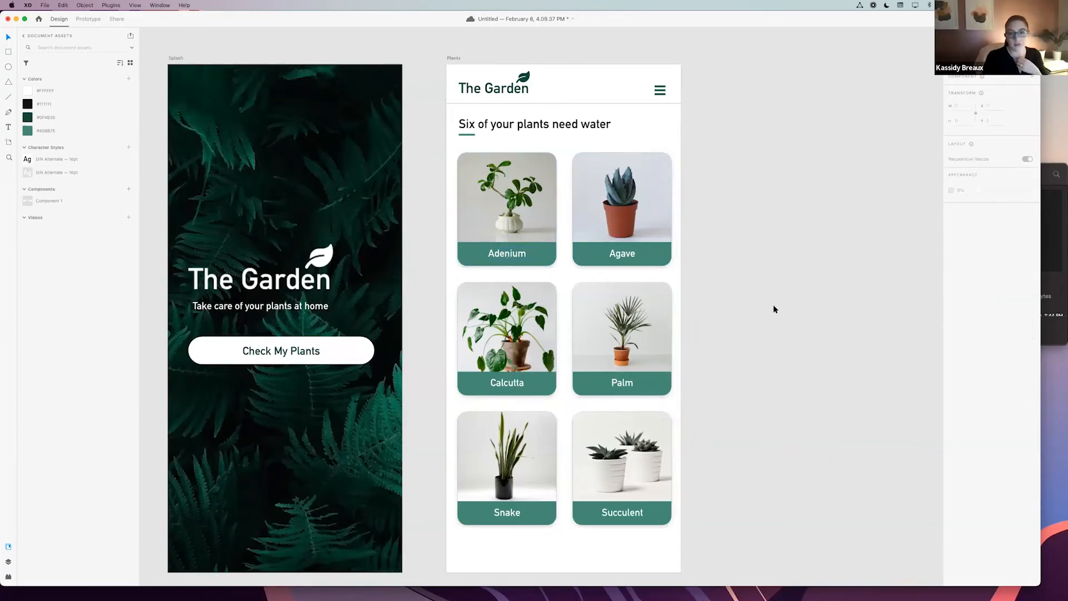
click(1048, 290)
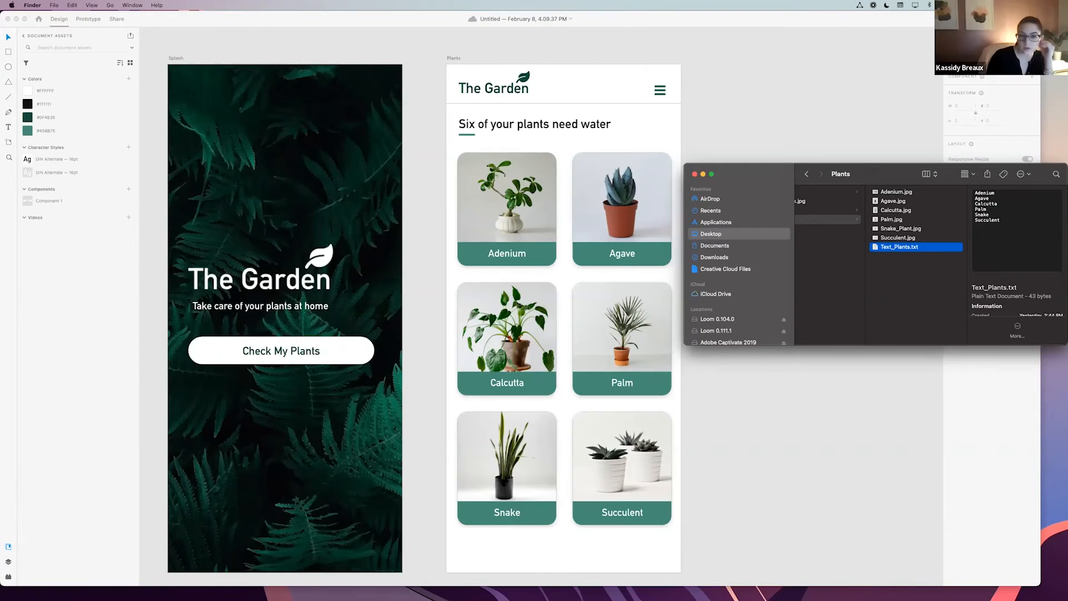
click(885, 148)
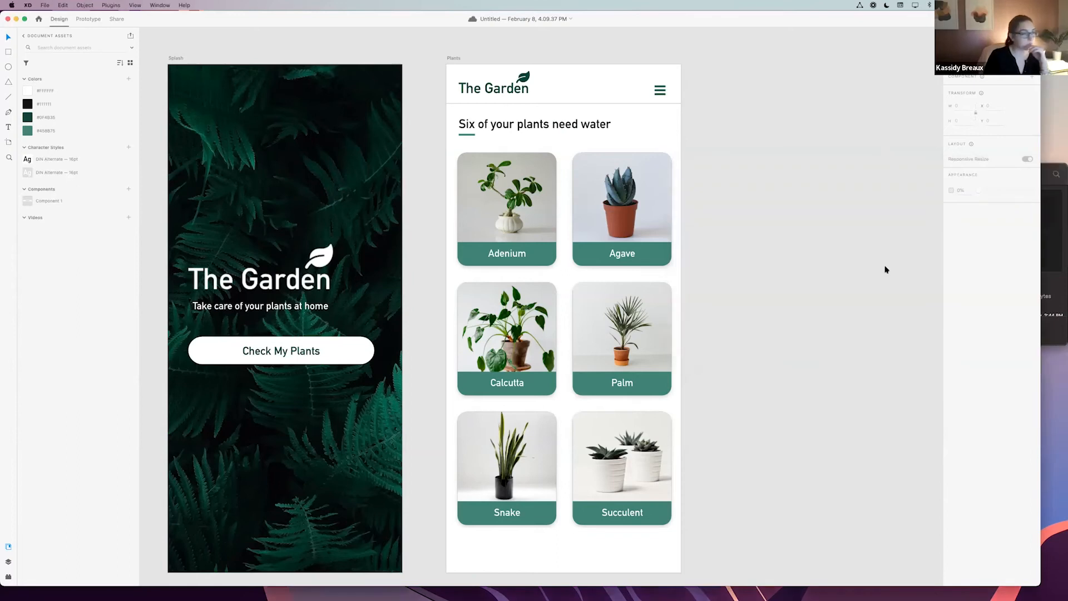
- Duplicate the Plants artboard so the copy sits beside the original
scroll(887, 269, right, 2)
scroll(888, 270, right, 1)
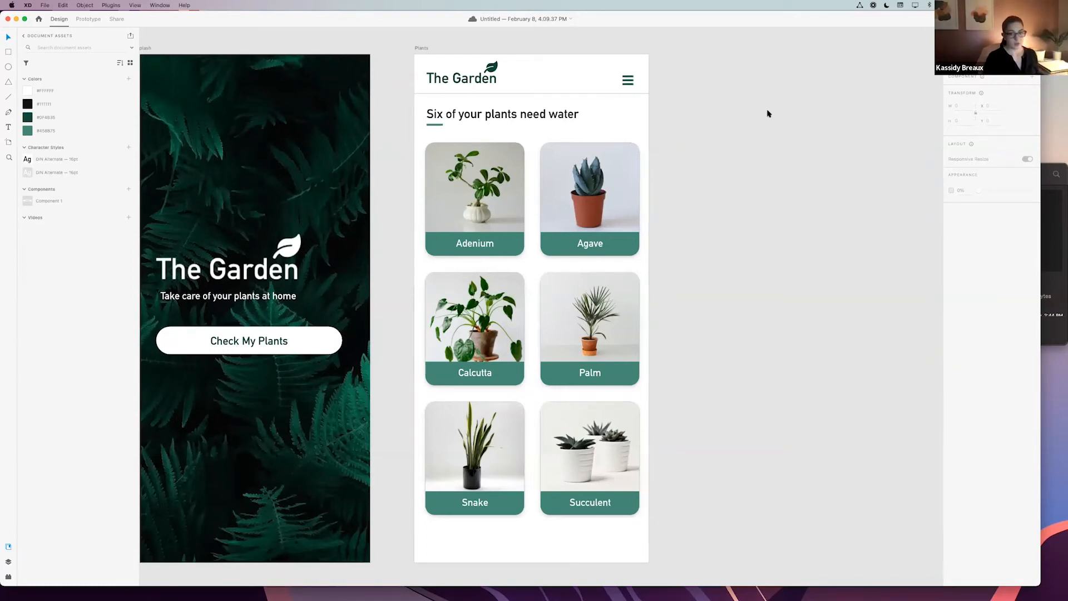
scroll(768, 113, right, 2)
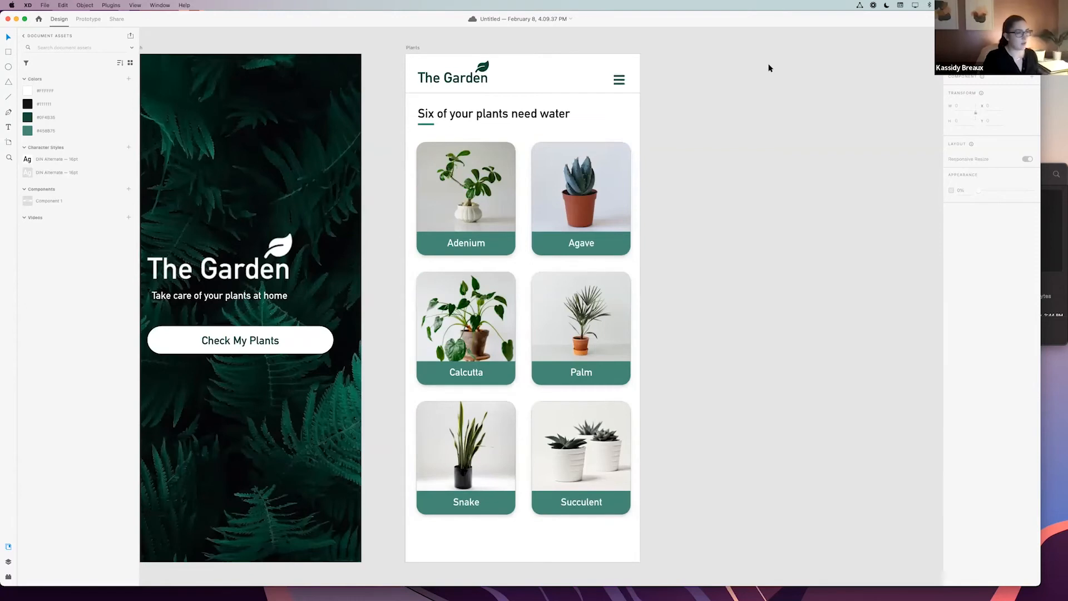
click(415, 48)
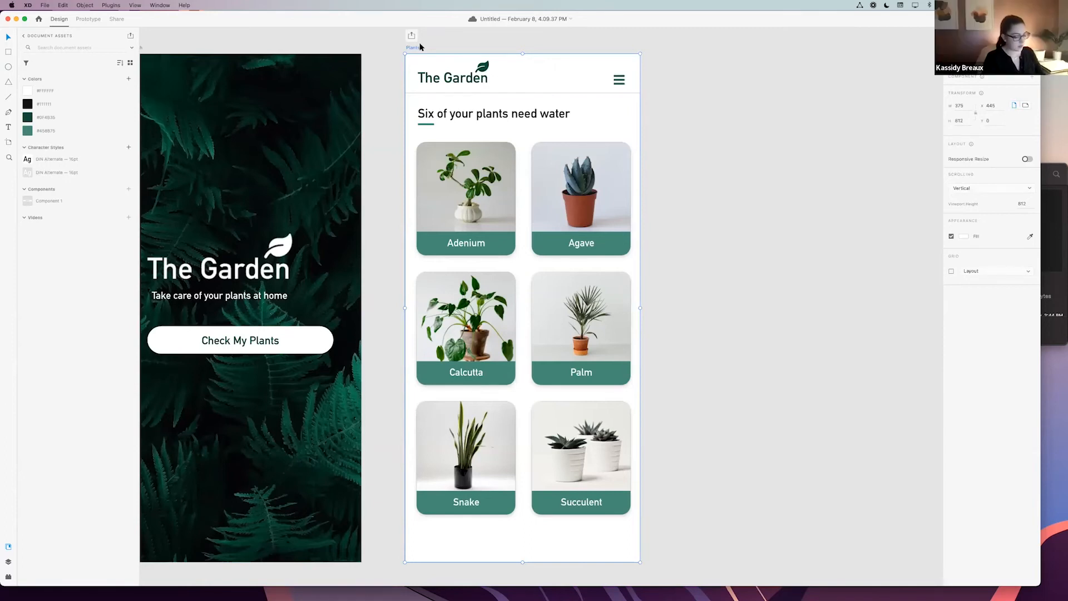
key(super+d)
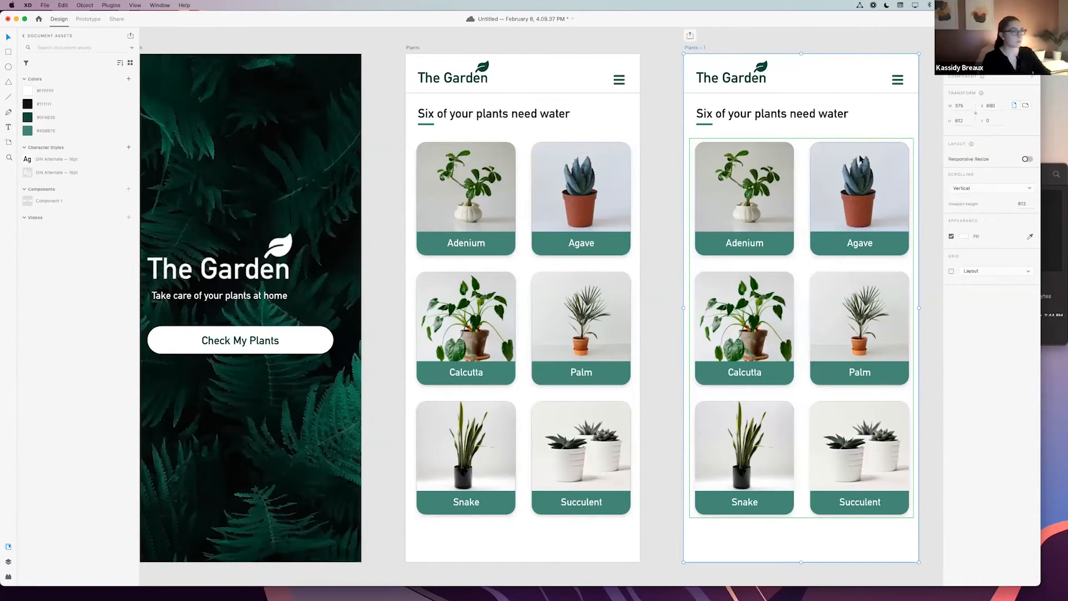
scroll(860, 159, right, 3)
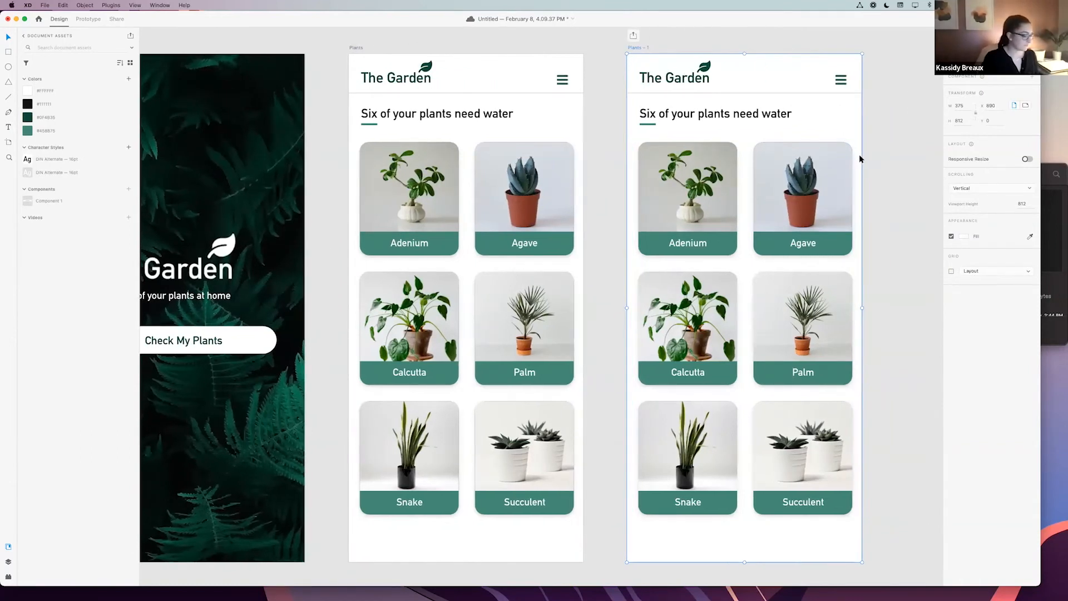
- Delete the header, watering heading and plant grid from the duplicated artboard, leaving it blank
click(890, 374)
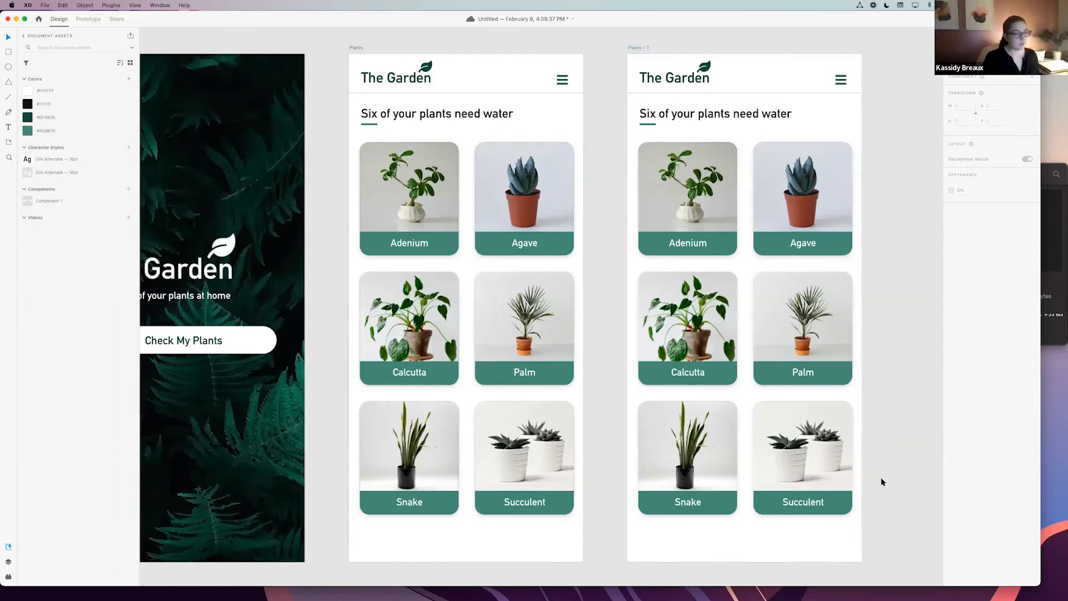
drag(878, 508, 636, 71)
key(Delete)
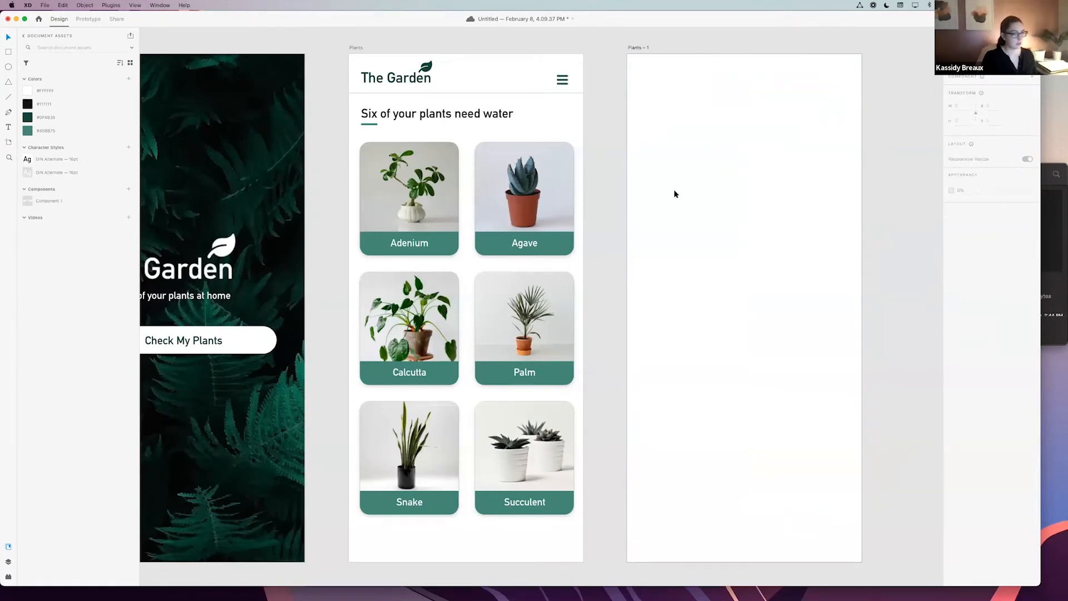
scroll(768, 257, left, 1)
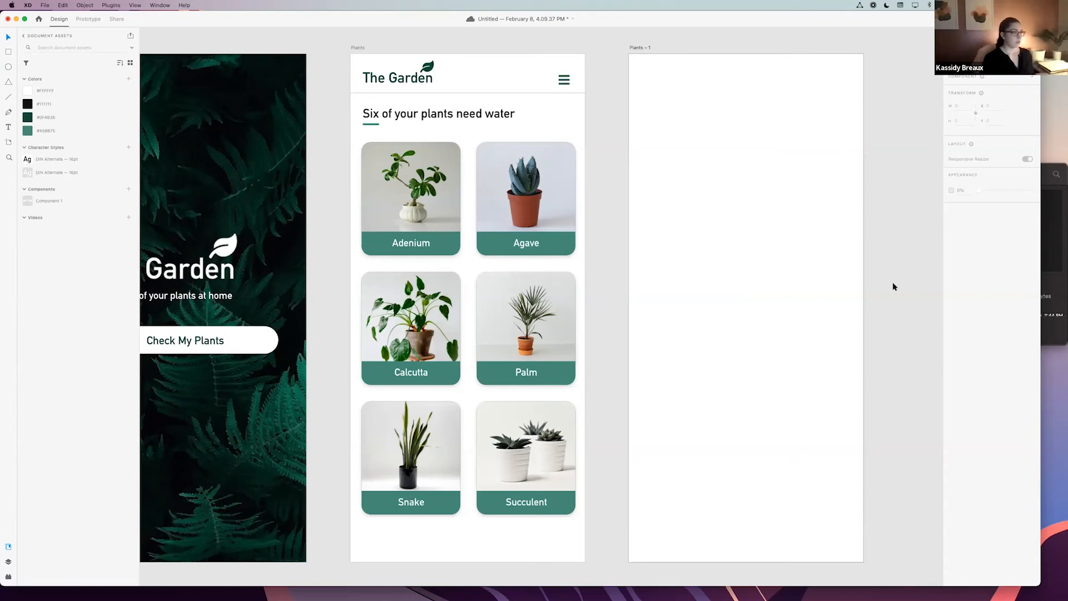
- Rename the blank duplicate artboard as Menu and deselect it
scroll(893, 287, up, 2)
key(super+equal)
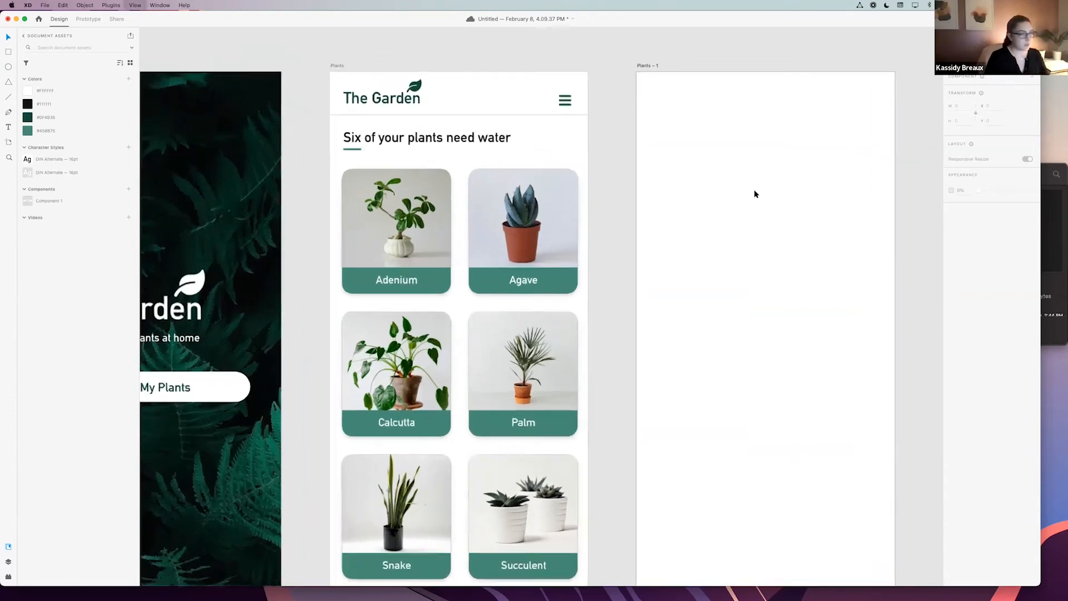
key(super+minus)
click(534, 107)
double_click(539, 108)
text(Menu)
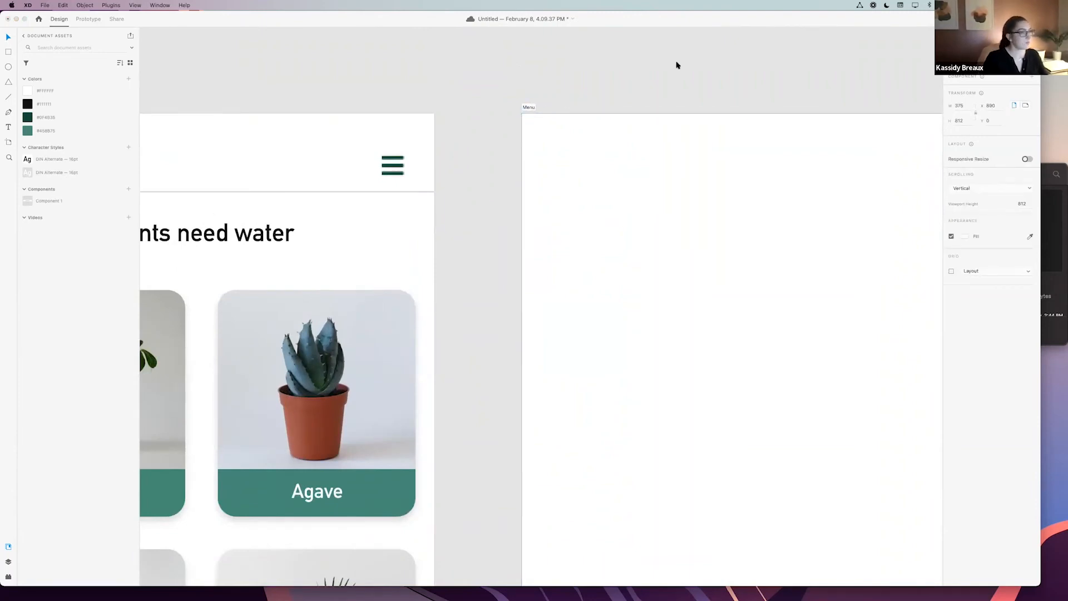
key(Return)
key(super+minus)
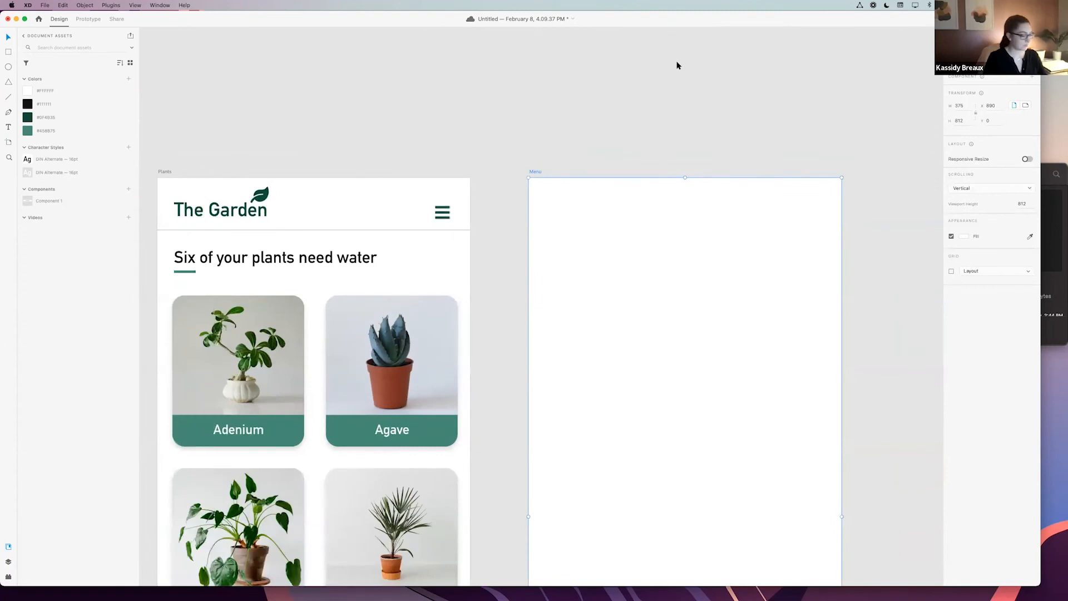
scroll(677, 65, down, 5)
click(898, 229)
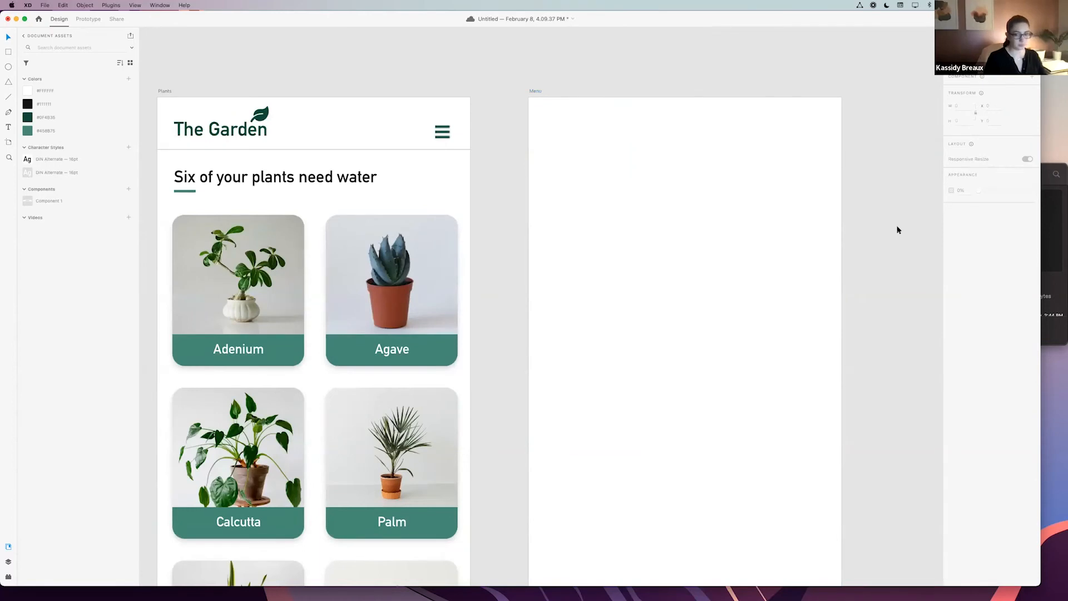
- Set the Menu artboard's width to 287 and deselect it
key(super+minus)
scroll(899, 230, down, 4)
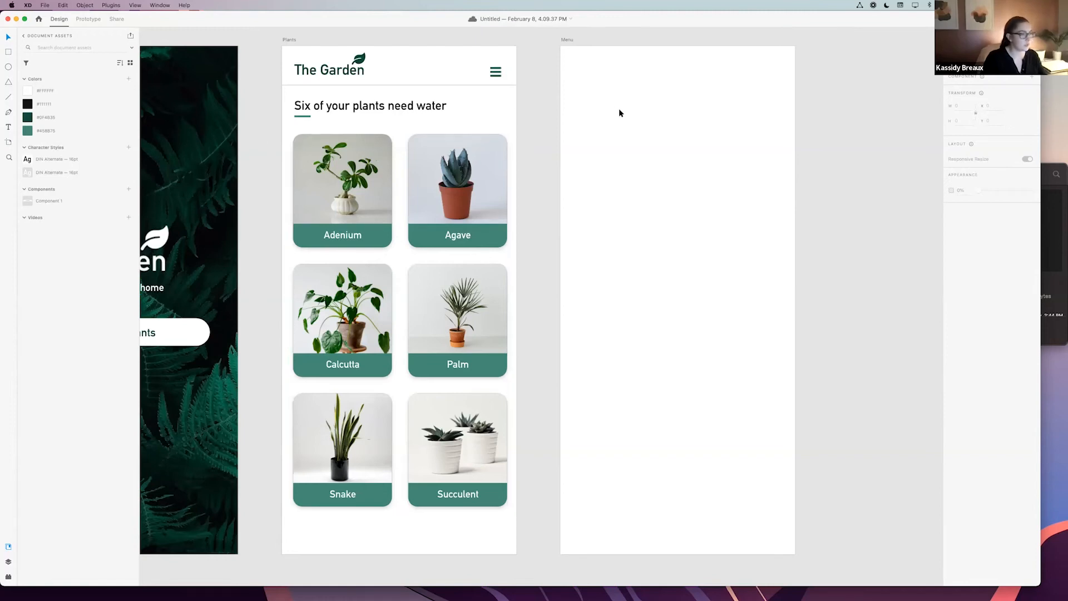
click(567, 39)
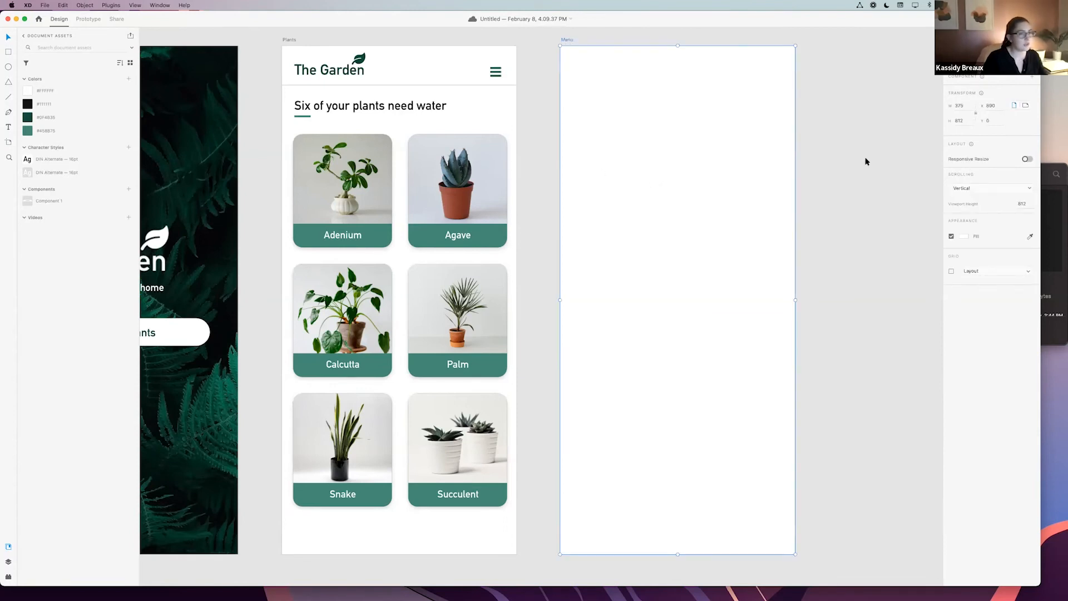
click(960, 106)
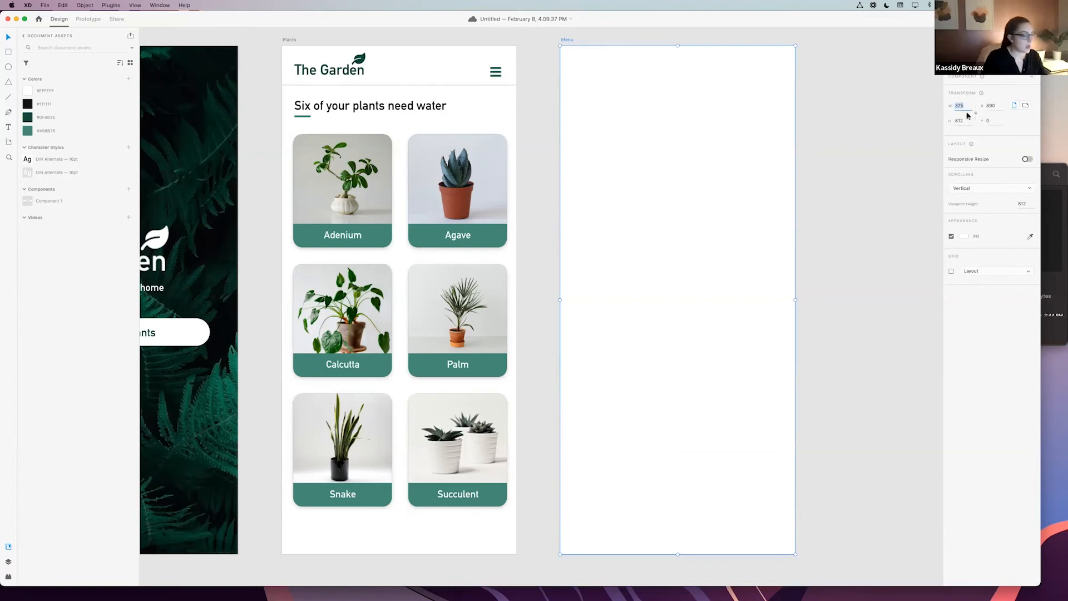
text(287)
key(Return)
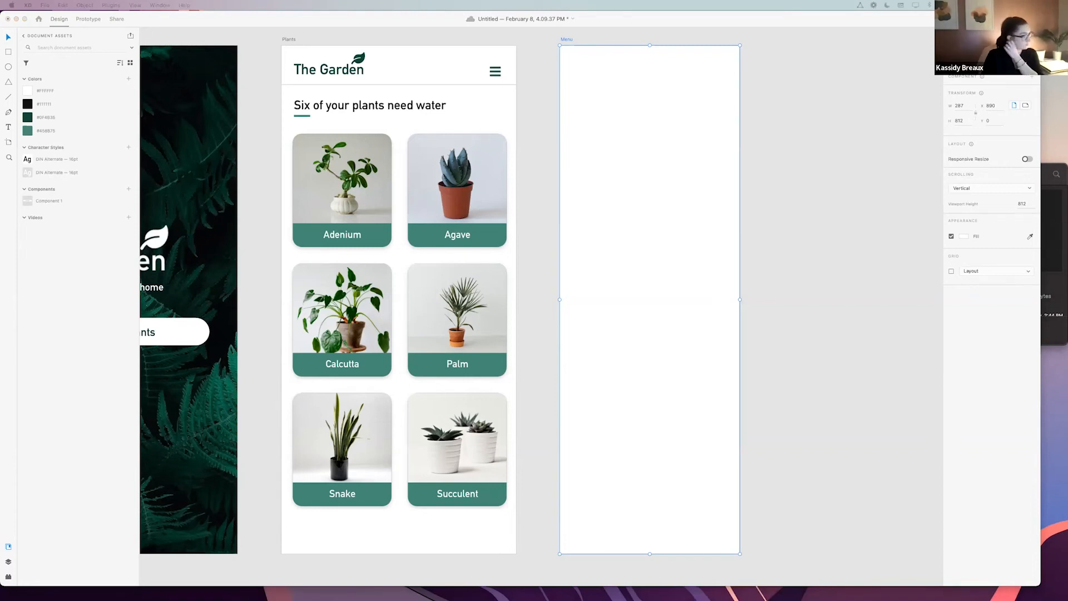
click(786, 275)
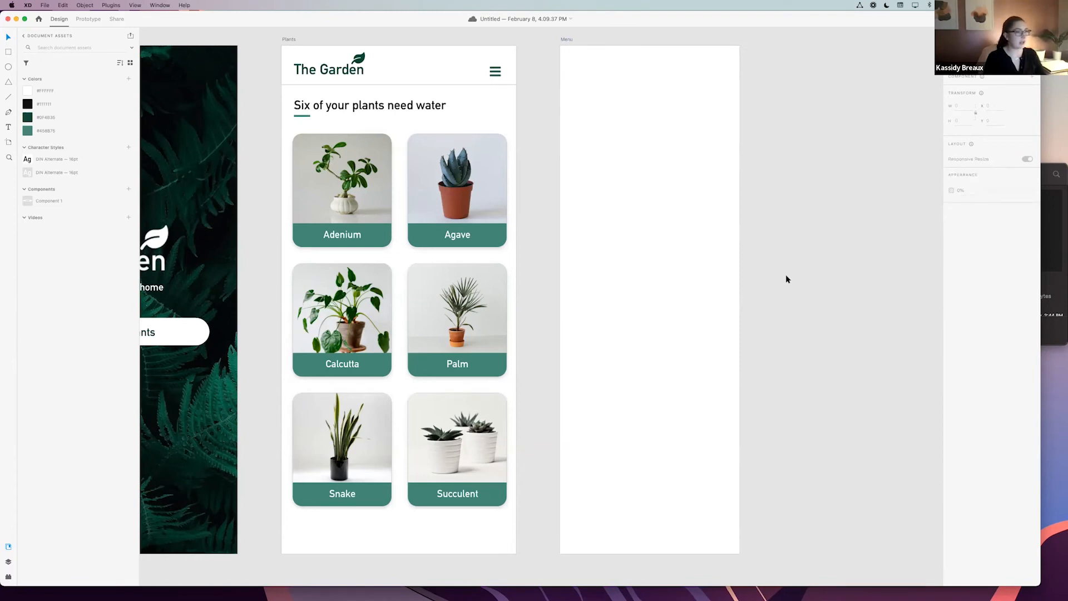
- Try filling the Menu artboard itself with the medium green document color
click(569, 40)
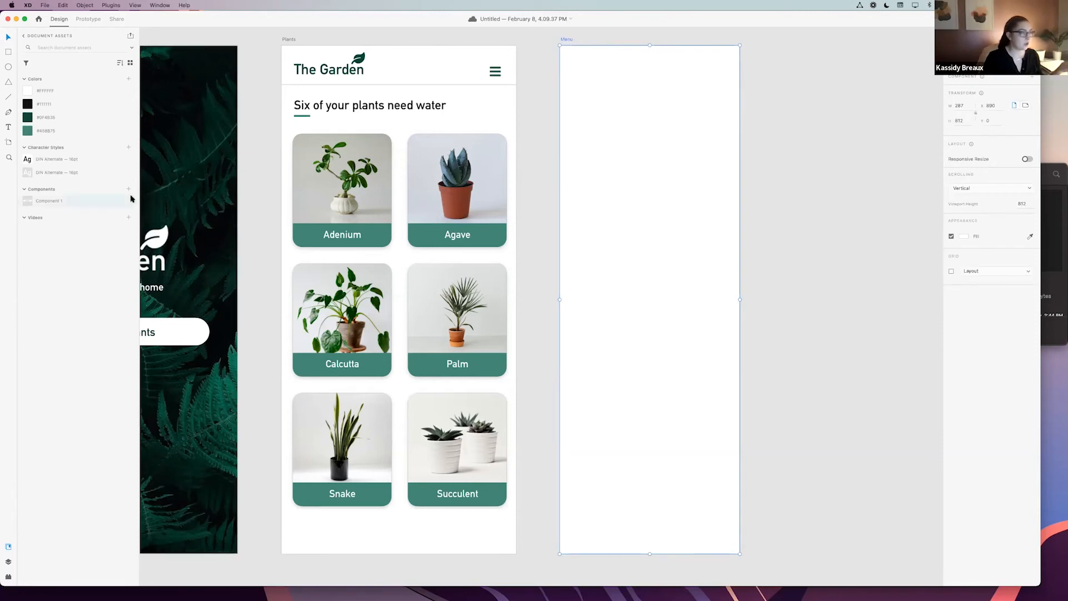
click(56, 130)
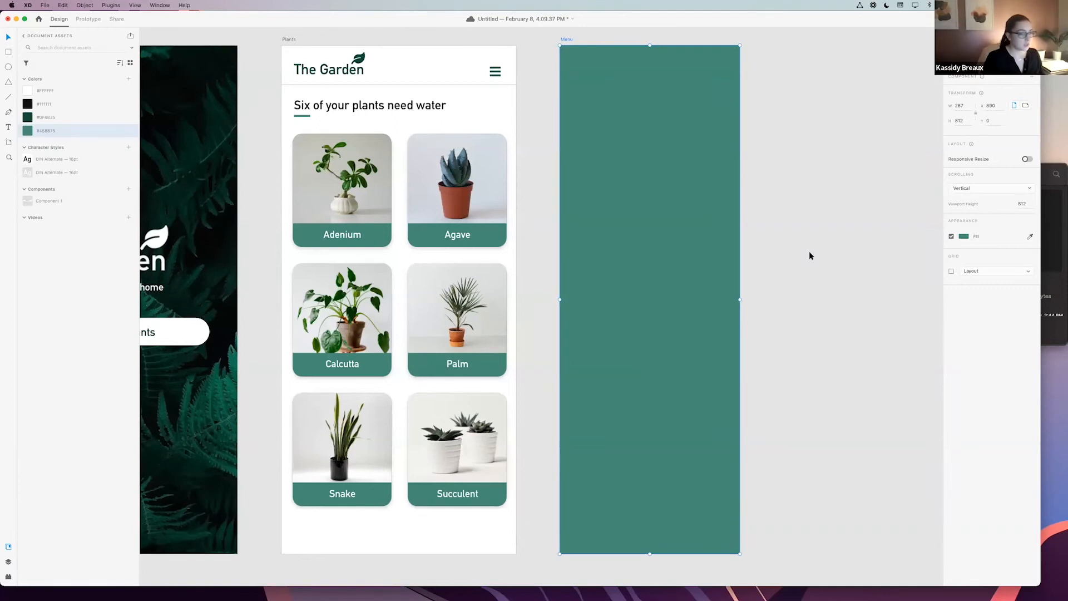
scroll(720, 228, left, 1)
key(super+z)
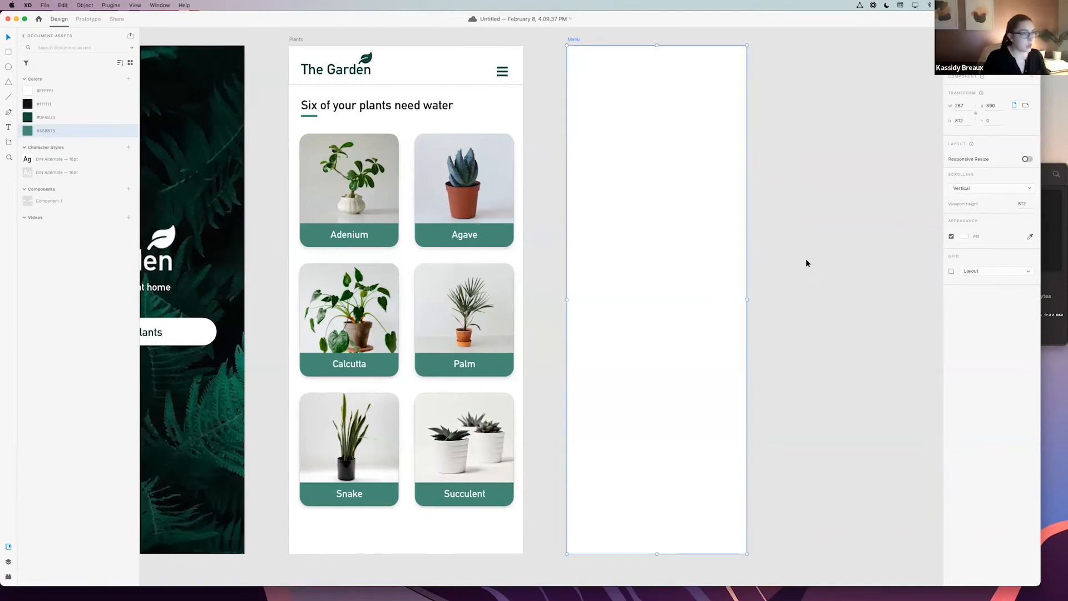
click(807, 262)
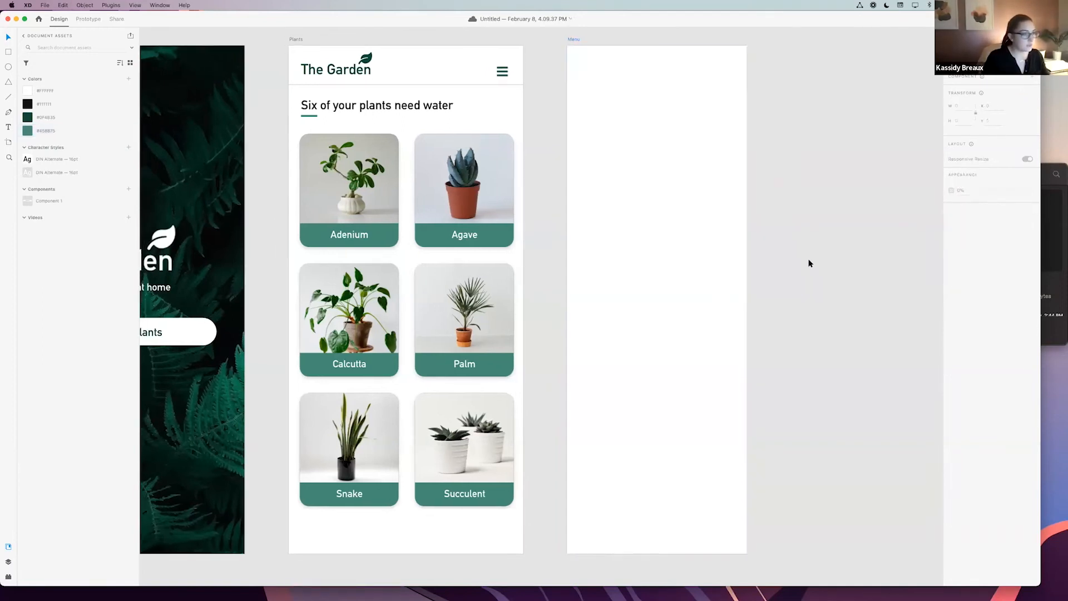
- Draw a 287 by 812 rectangle covering the Menu artboard, filled with the medium green document color and without a border
click(8, 53)
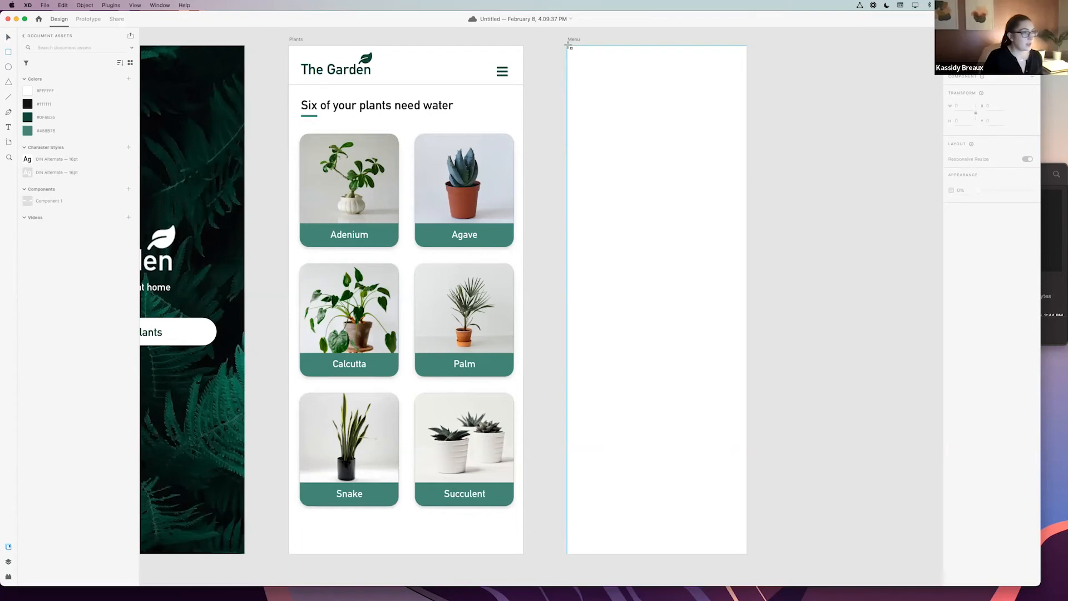
mouse_move(568, 46)
mouse_down()
mouse_move(695, 353)
mouse_move(748, 555)
mouse_up()
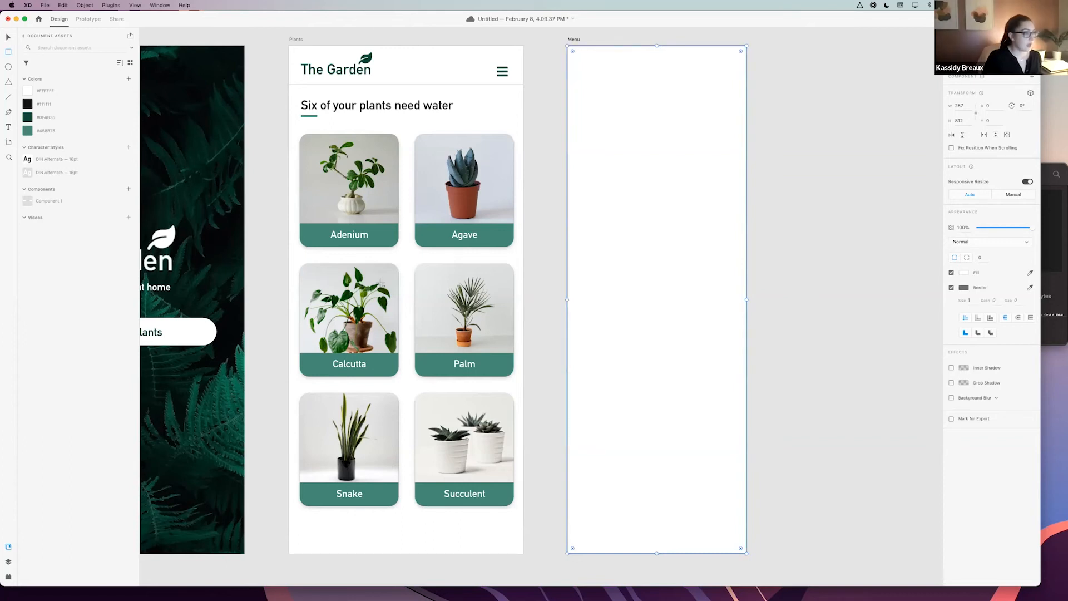
click(43, 132)
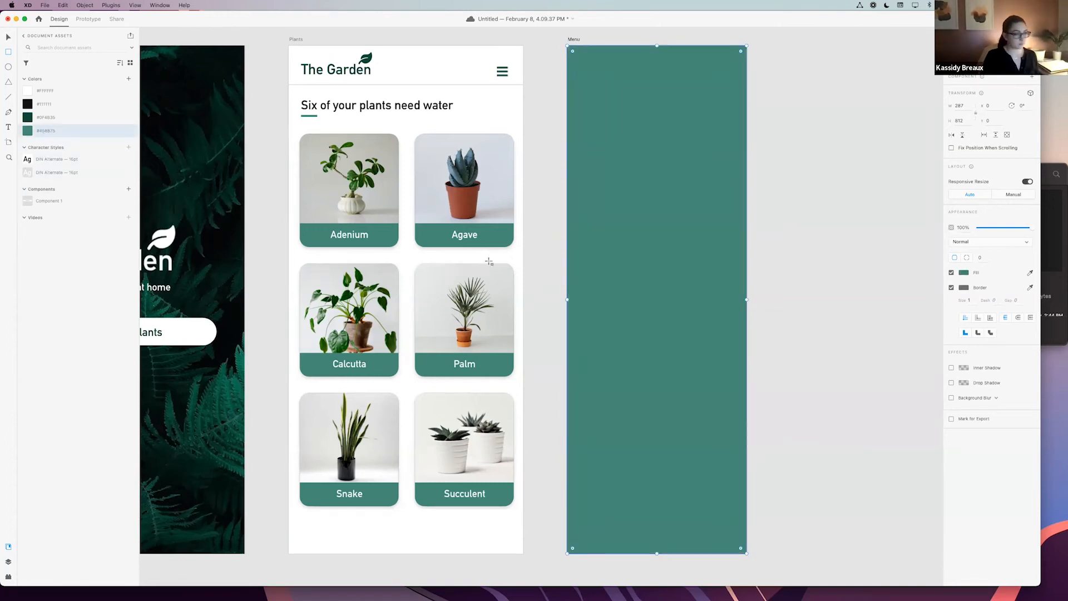
click(951, 287)
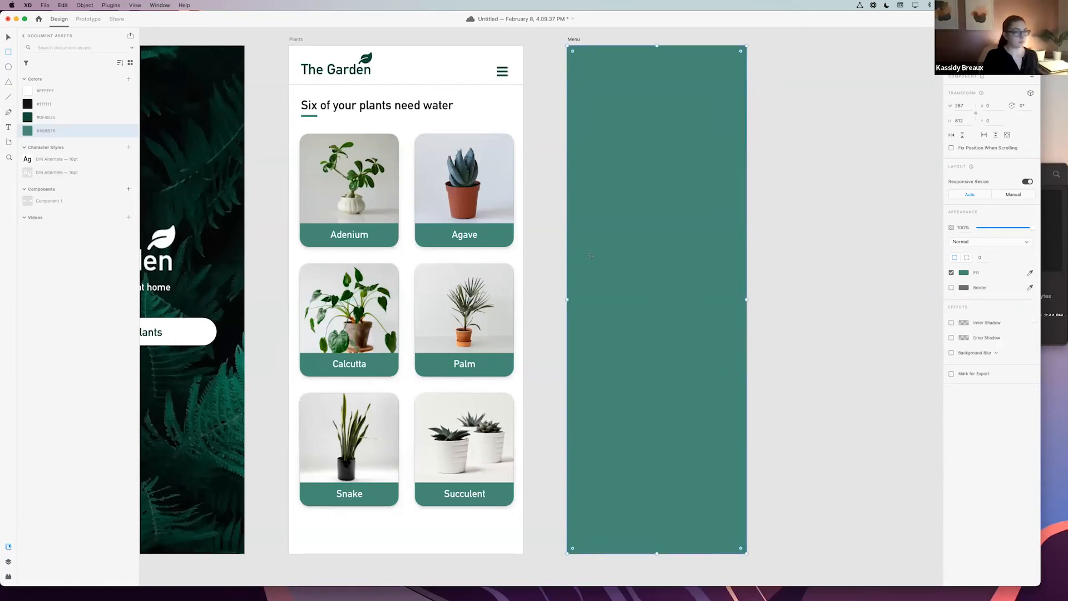
click(10, 39)
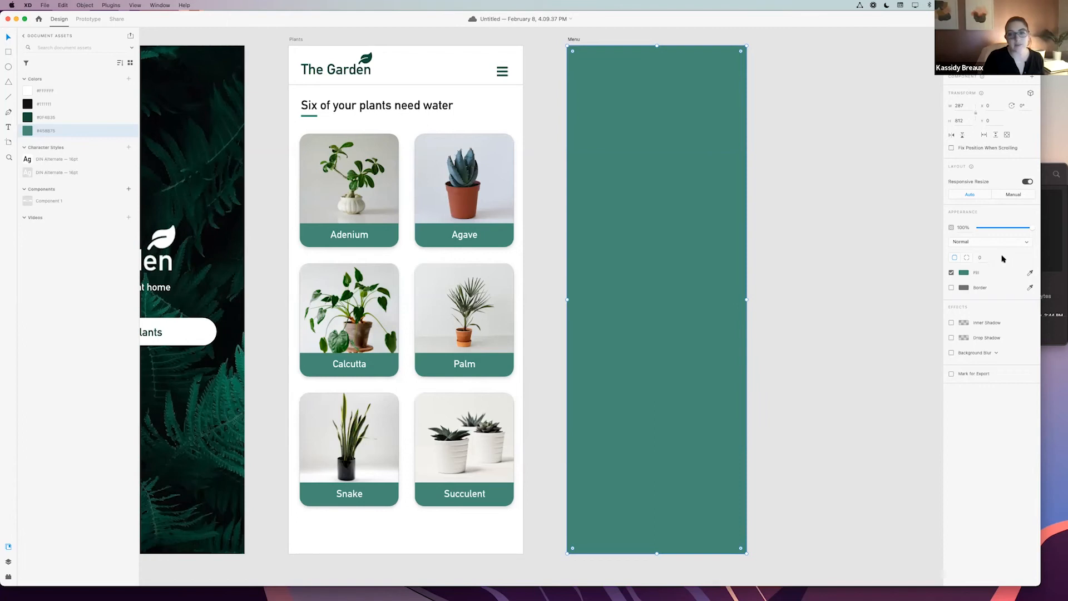
- Set the green rectangle's width to 271 and move it to X 16, flush with the Menu artboard's right edge
click(961, 107)
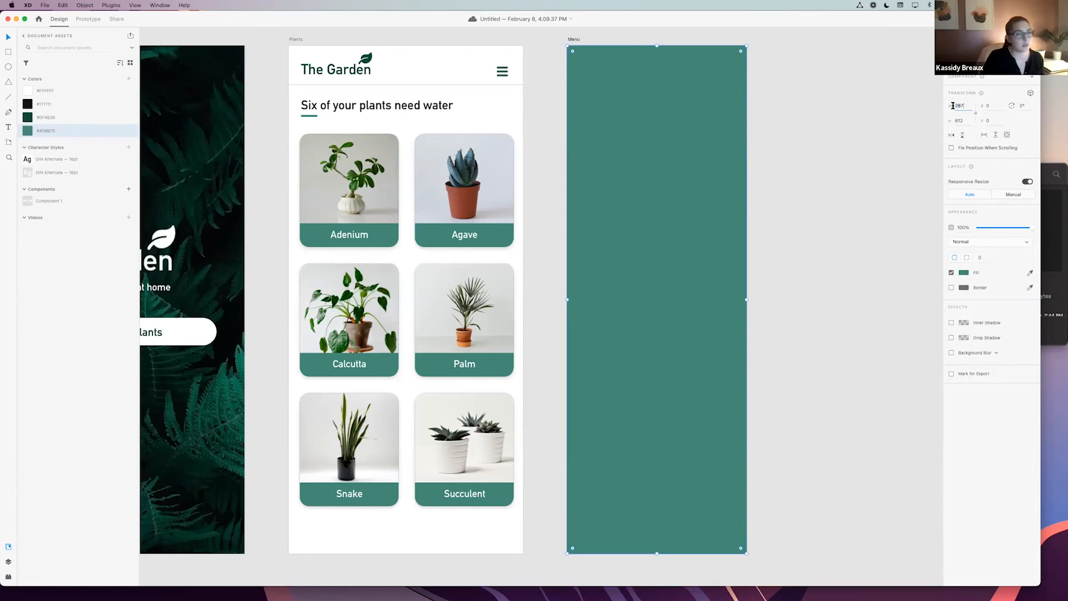
text(271)
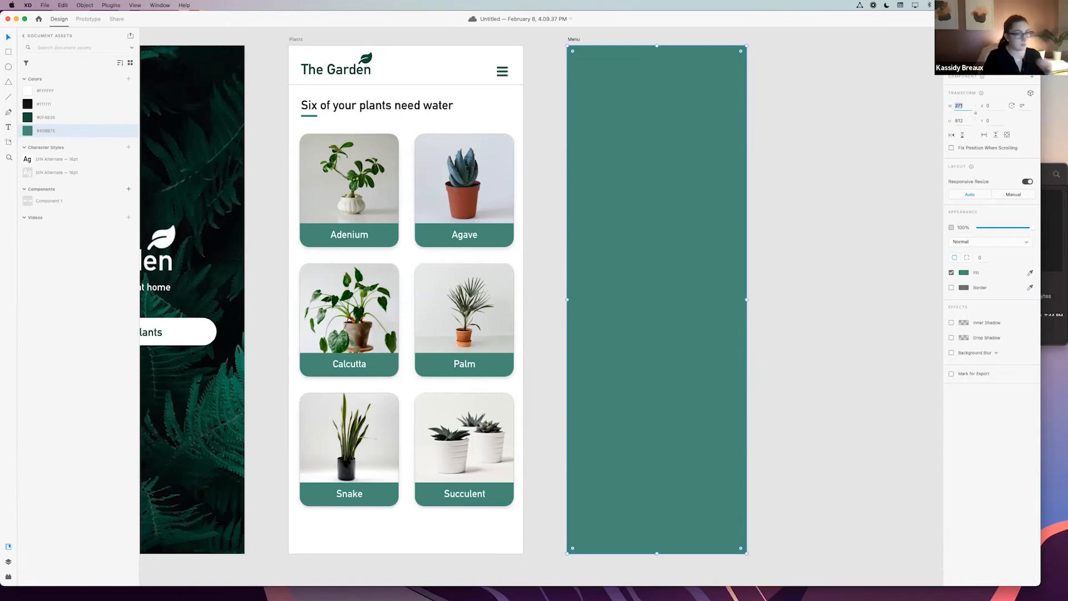
key(Return)
drag(703, 167, 713, 168)
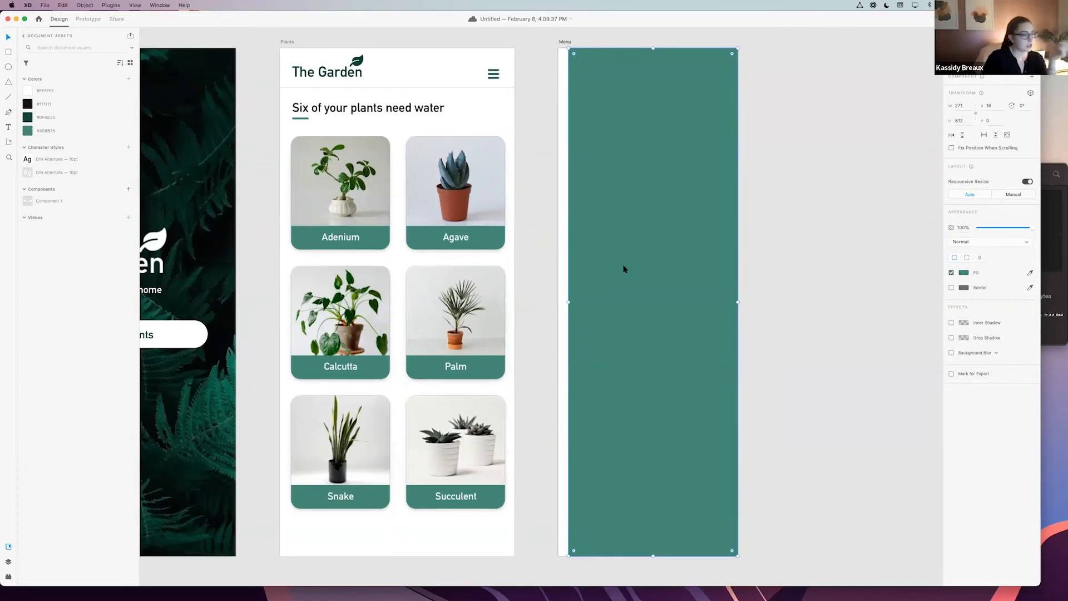
scroll(624, 267, down, 3)
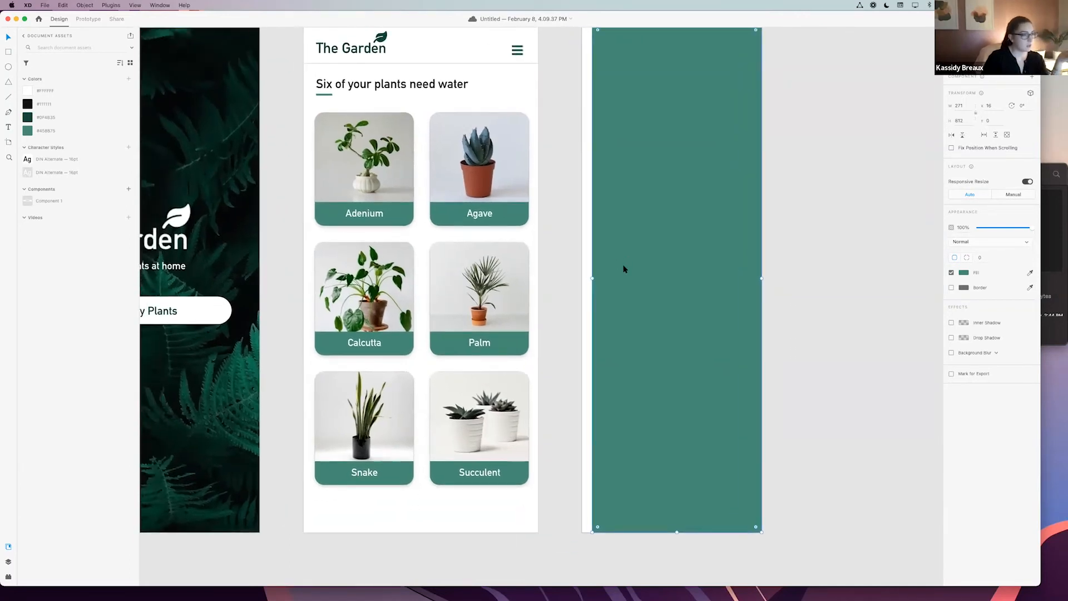
scroll(477, 271, right, 2)
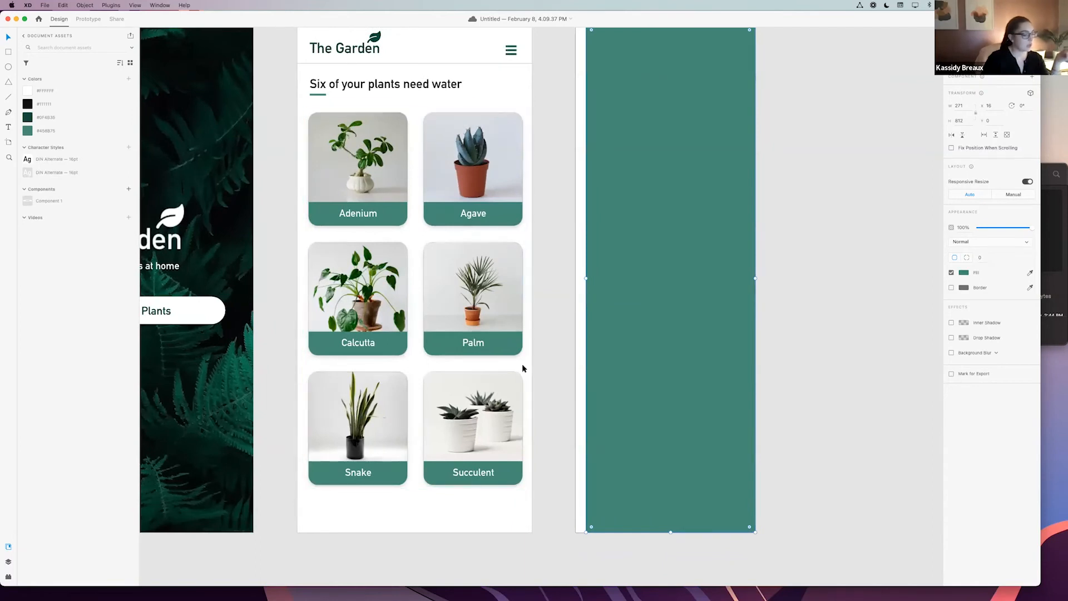
scroll(535, 334, right, 1)
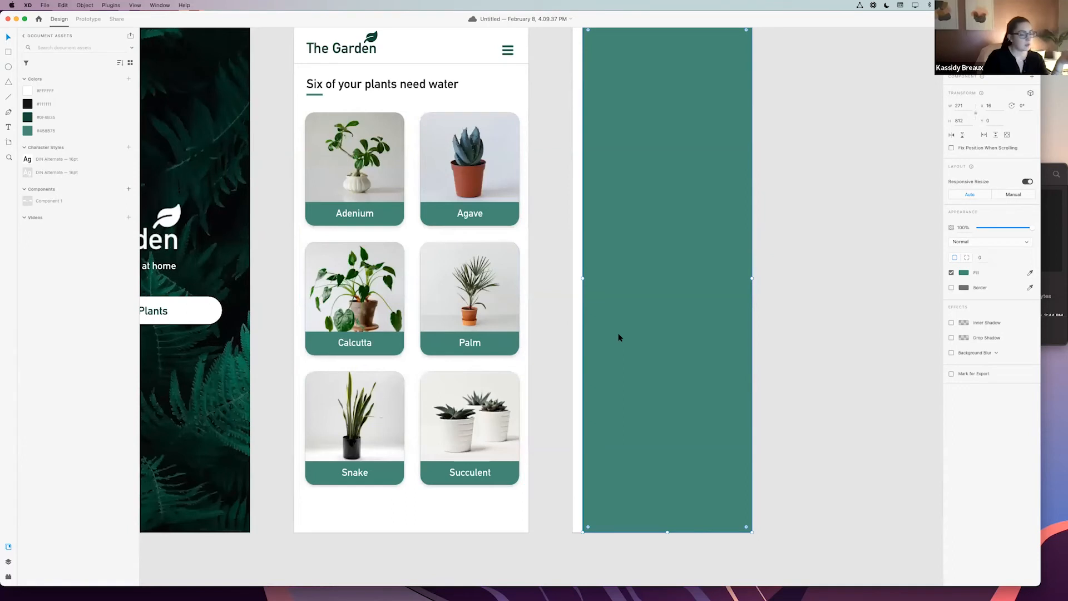
scroll(657, 146, up, 2)
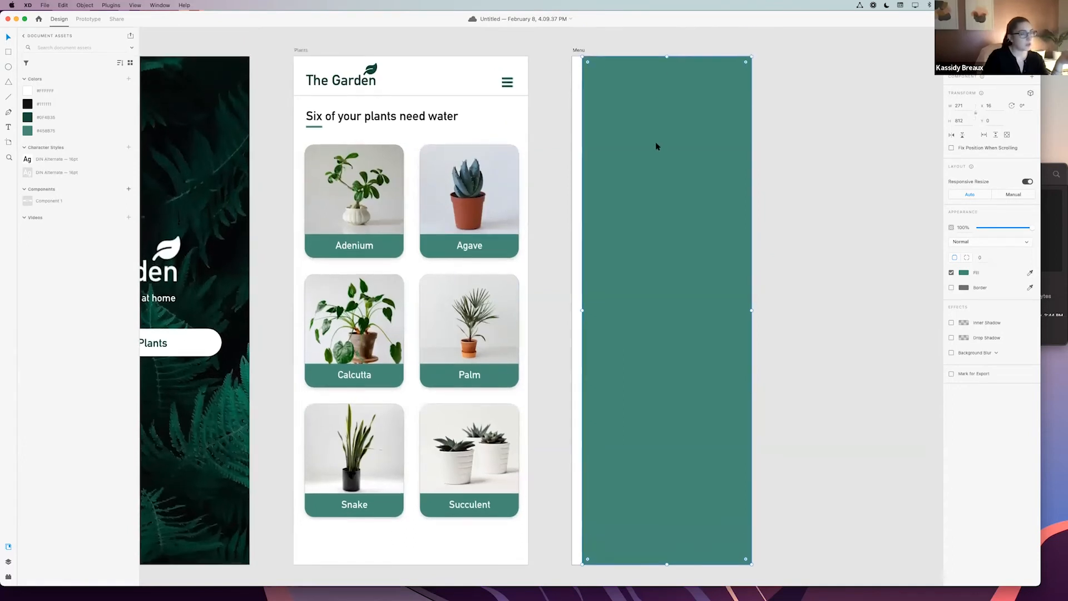
- Add a drop shadow to the green Menu rectangle with an X offset of -6 and a blur of 16
click(952, 338)
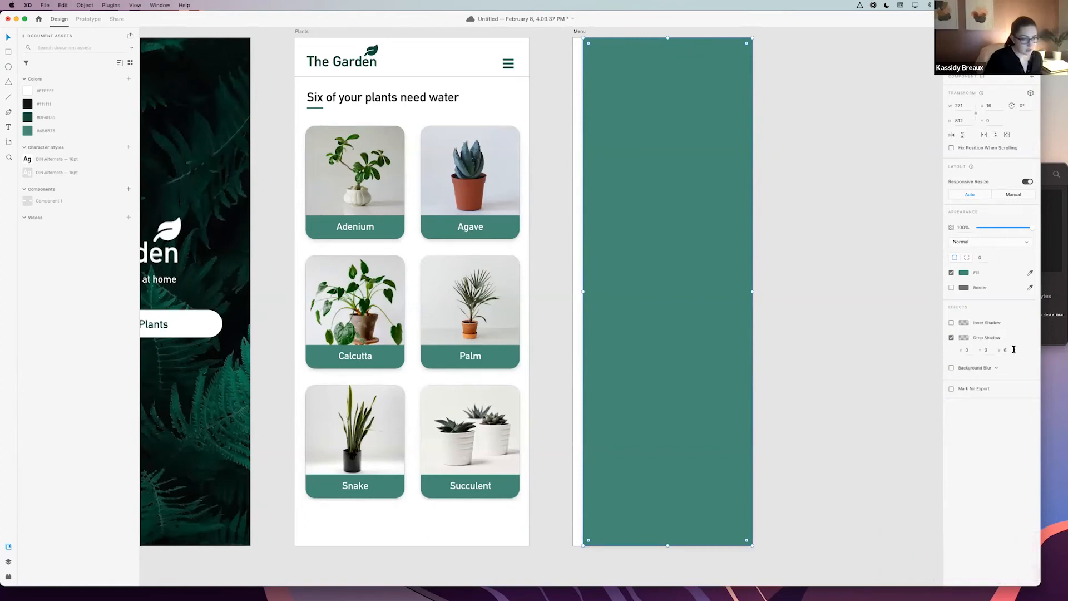
click(971, 350)
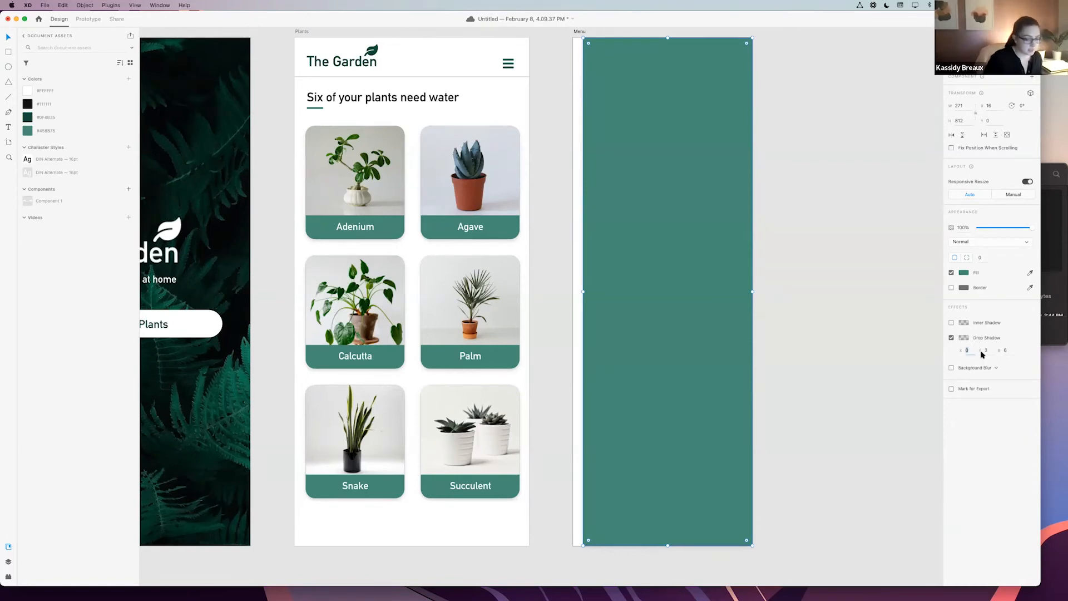
key(BackSpace)
text(-6)
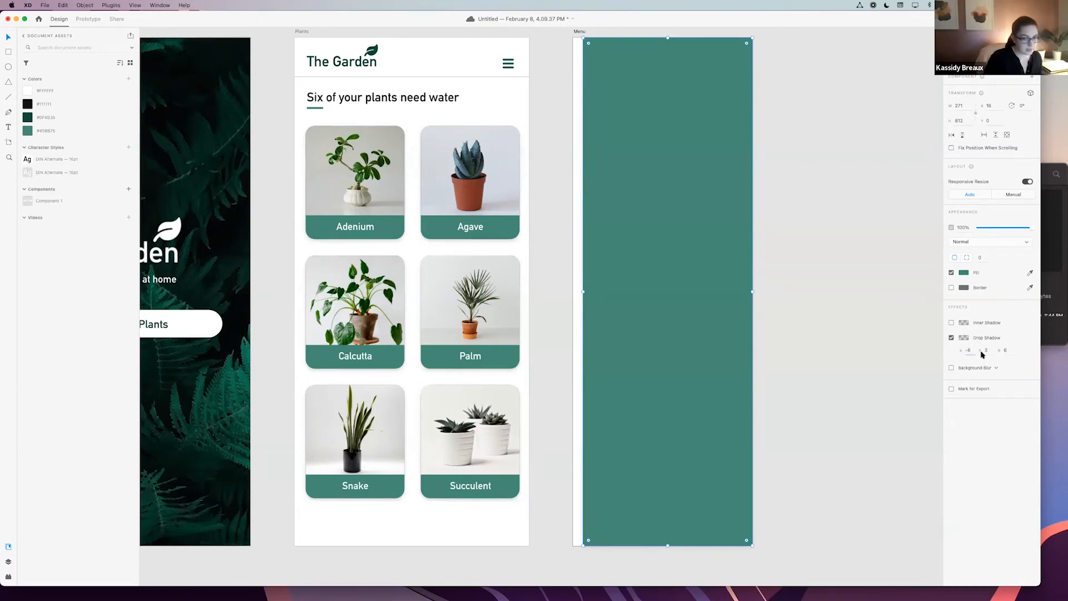
click(987, 350)
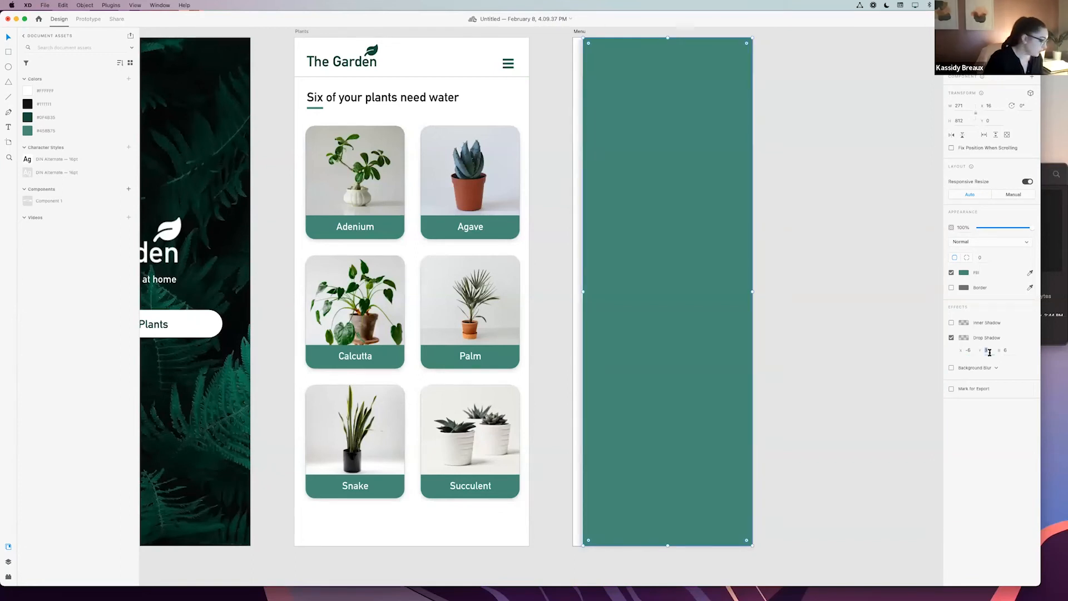
click(1008, 350)
text(1)
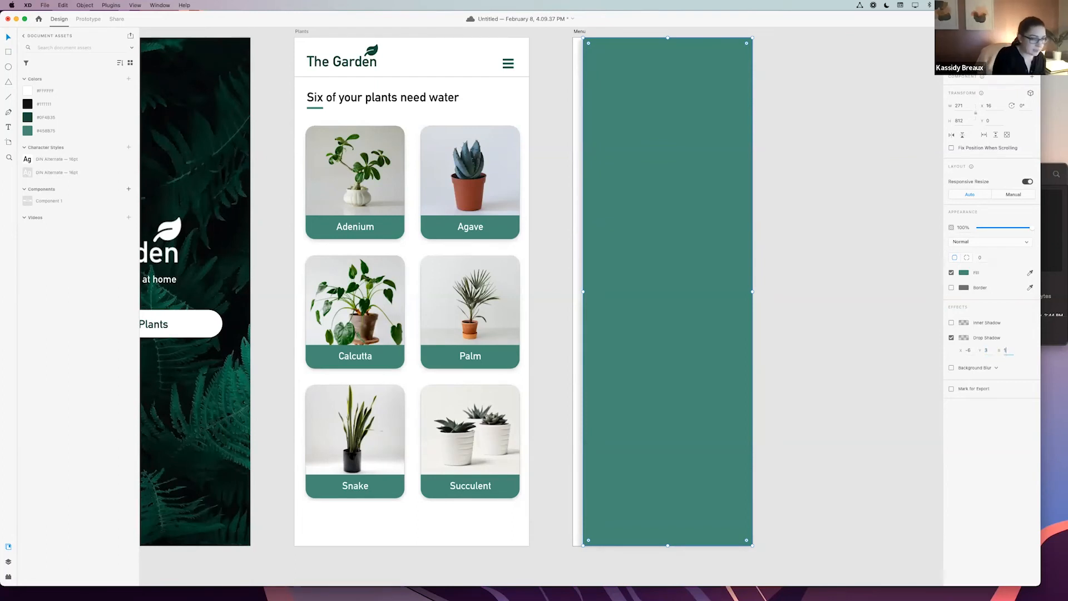
text(6)
key(Return)
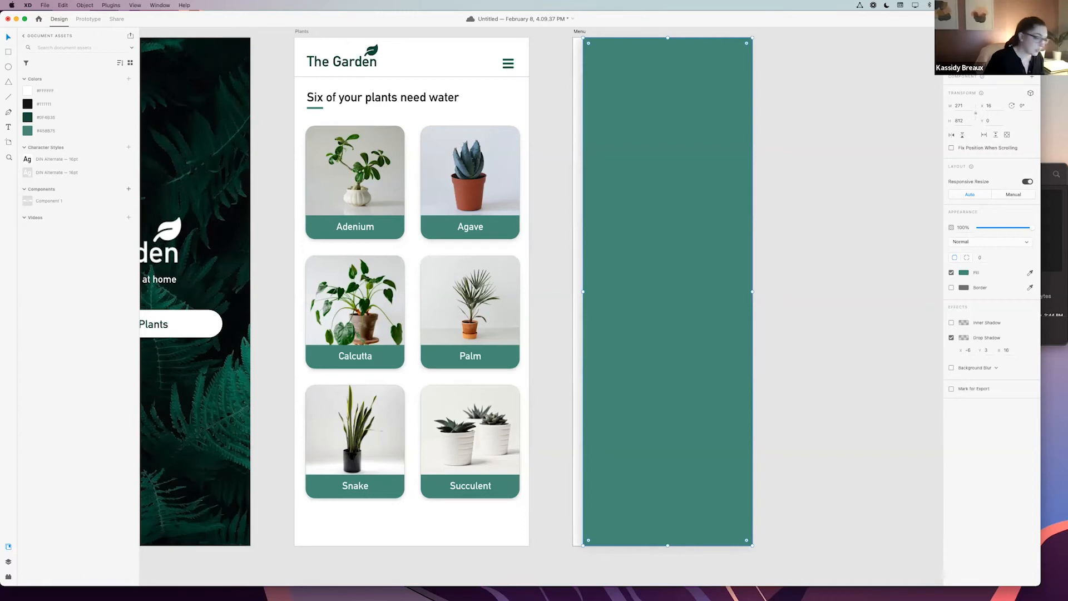
- Raise the opacity of the rectangle's black drop shadow color to about 30% and deselect the rectangle
click(964, 338)
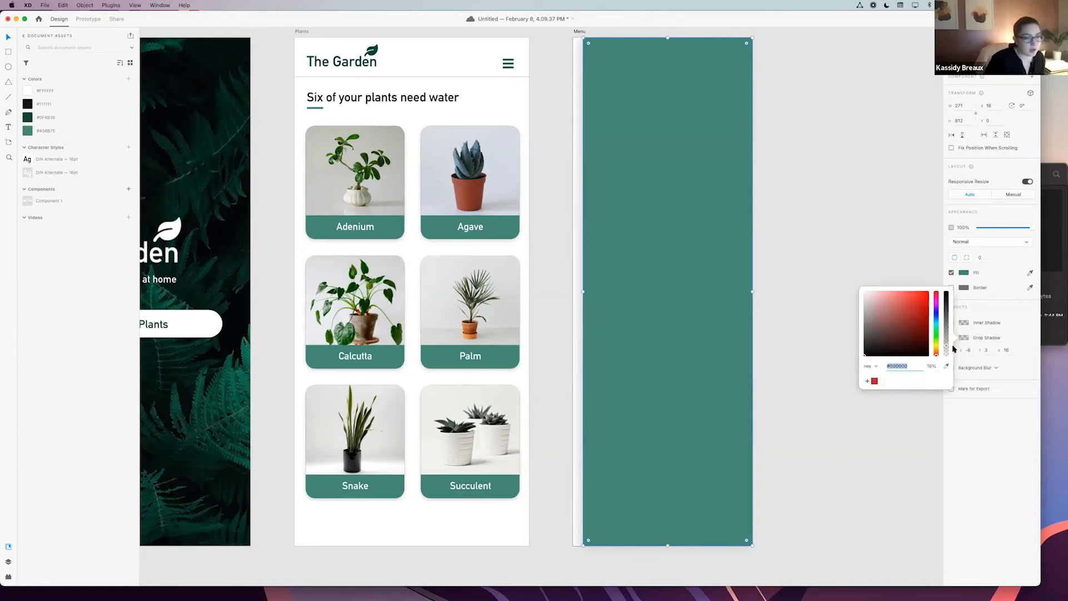
drag(948, 346, 948, 338)
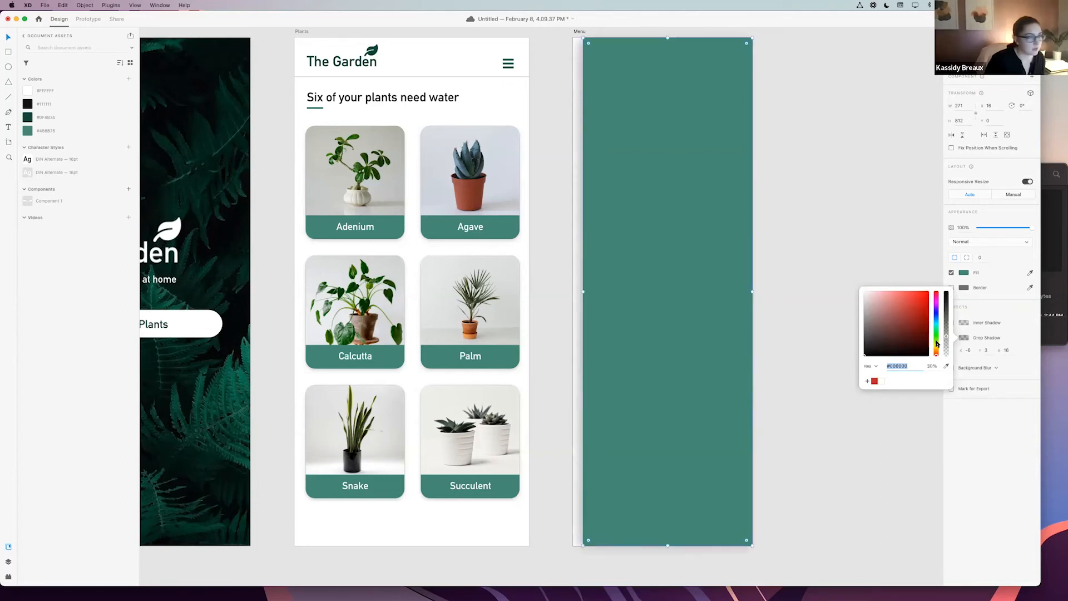
click(838, 215)
click(838, 215)
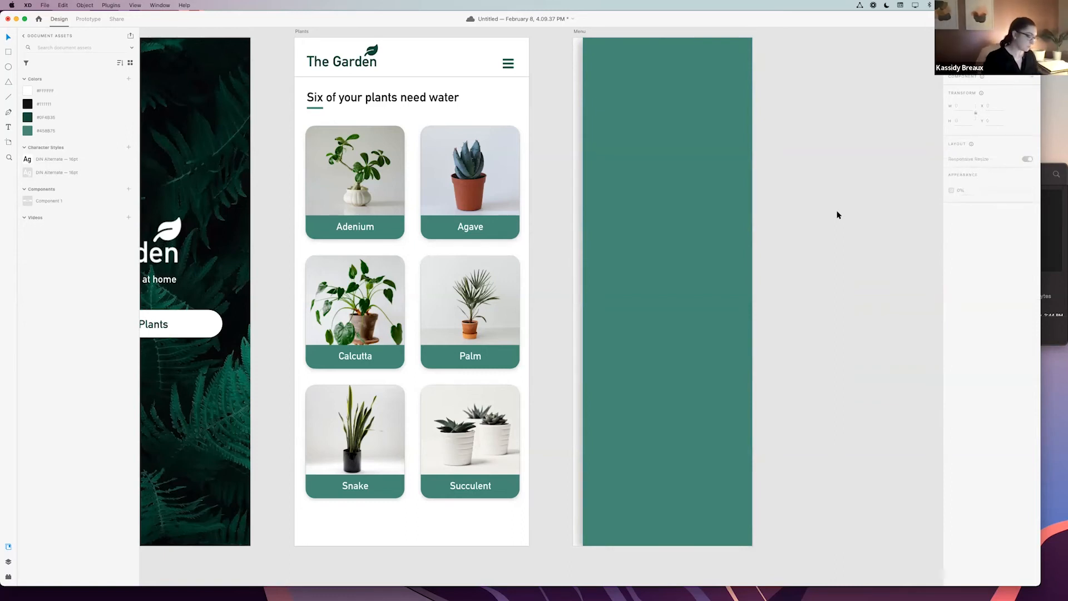
click(702, 236)
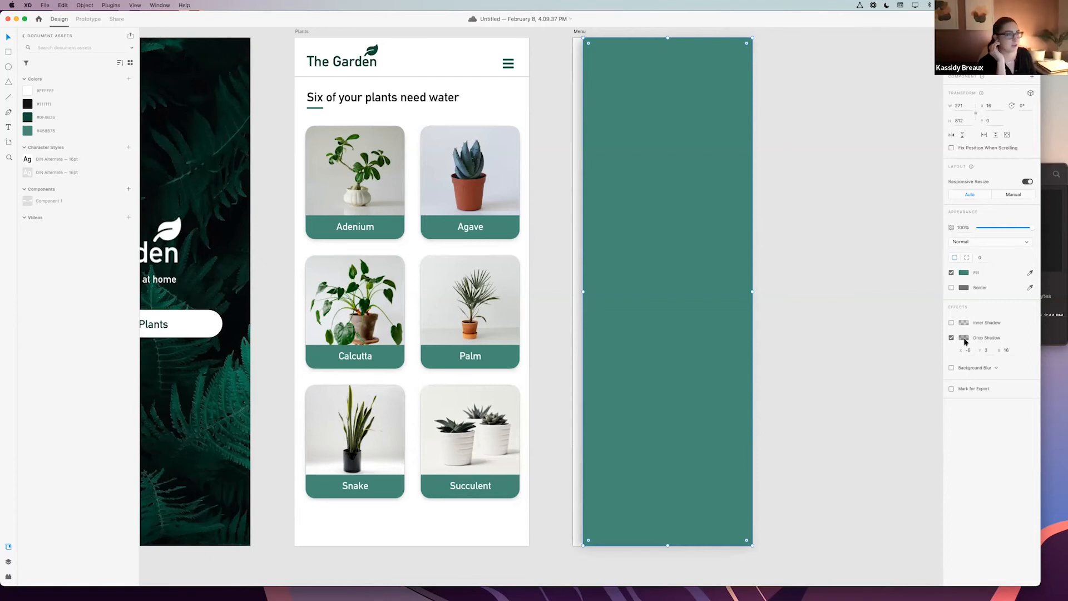
click(911, 324)
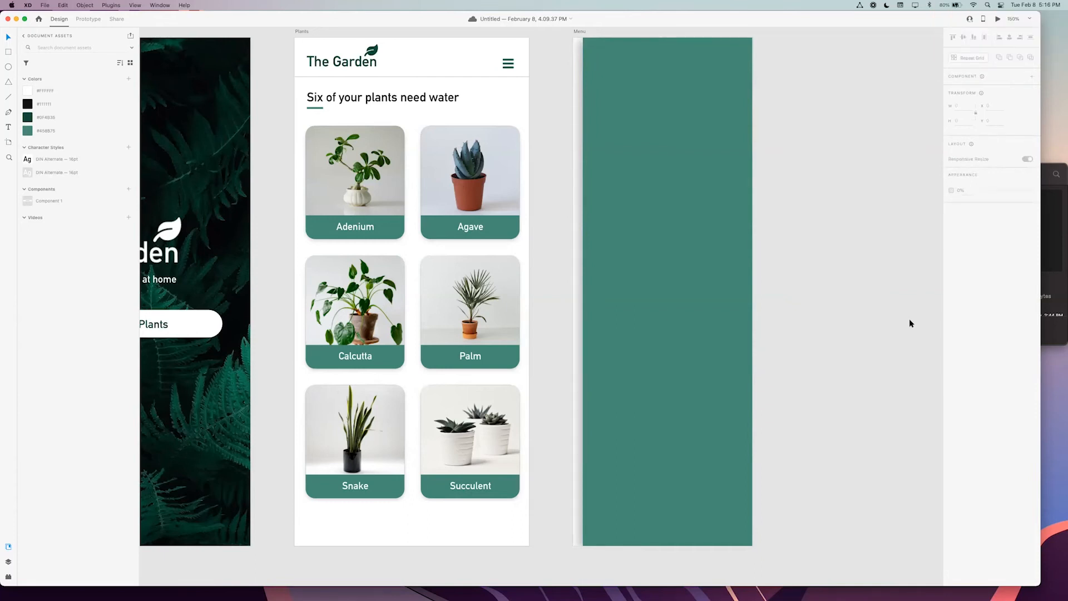
- Add a text box about 184 wide near the top of the green menu panel reading "Water my plants"
scroll(885, 310, right, 1)
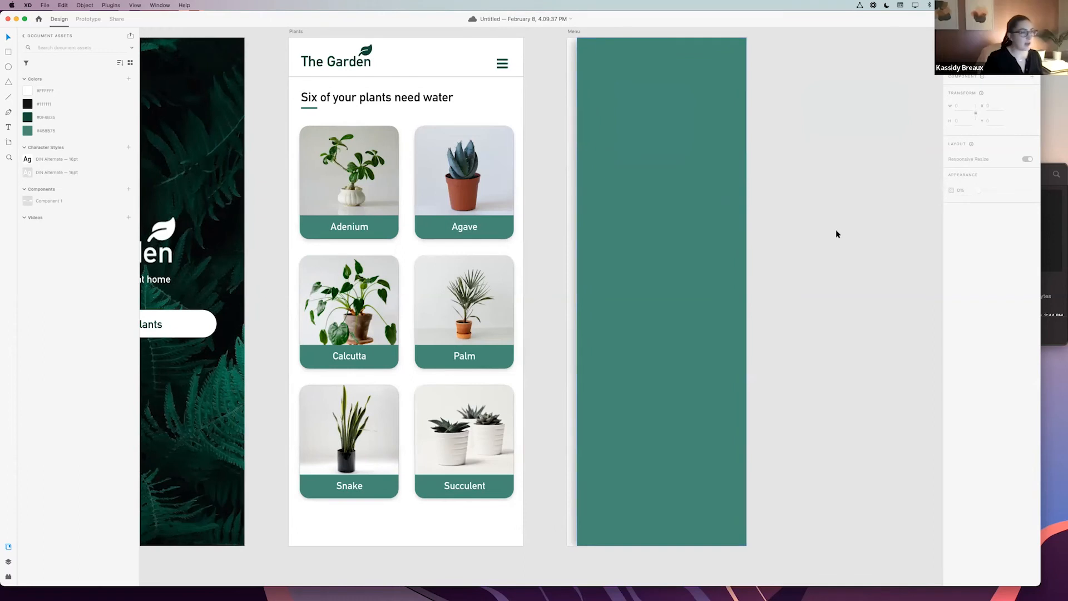
scroll(836, 229, up, 2)
scroll(699, 239, right, 1)
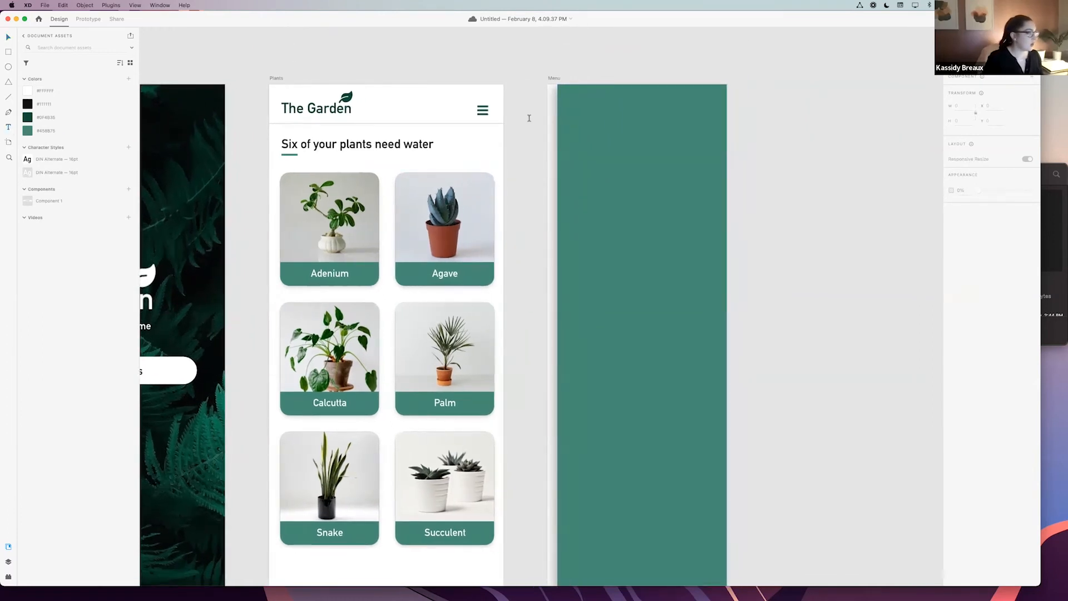
scroll(601, 116, left, 1)
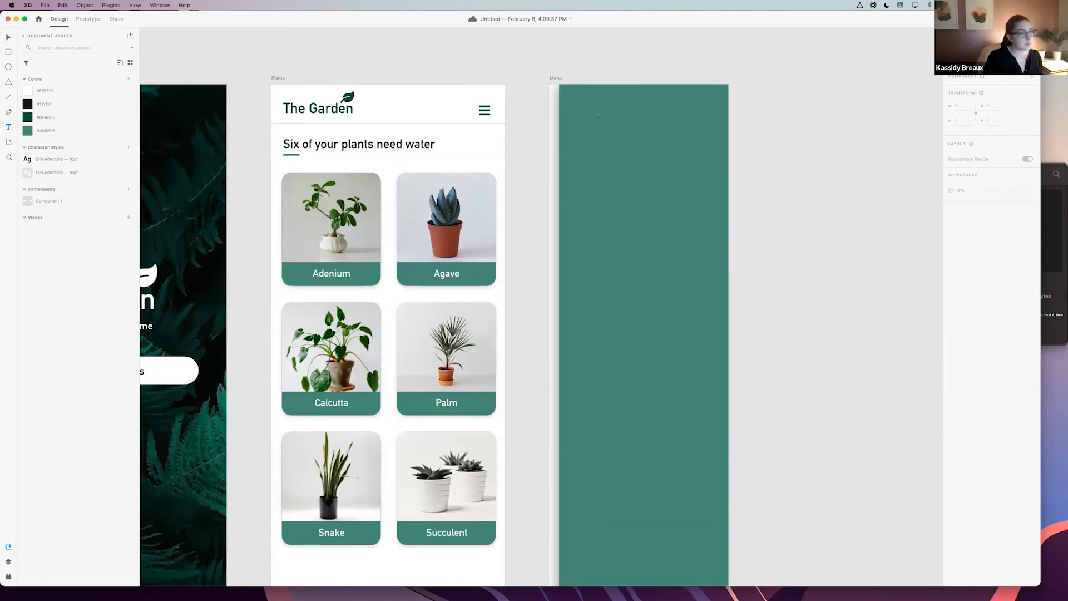
drag(589, 110, 704, 138)
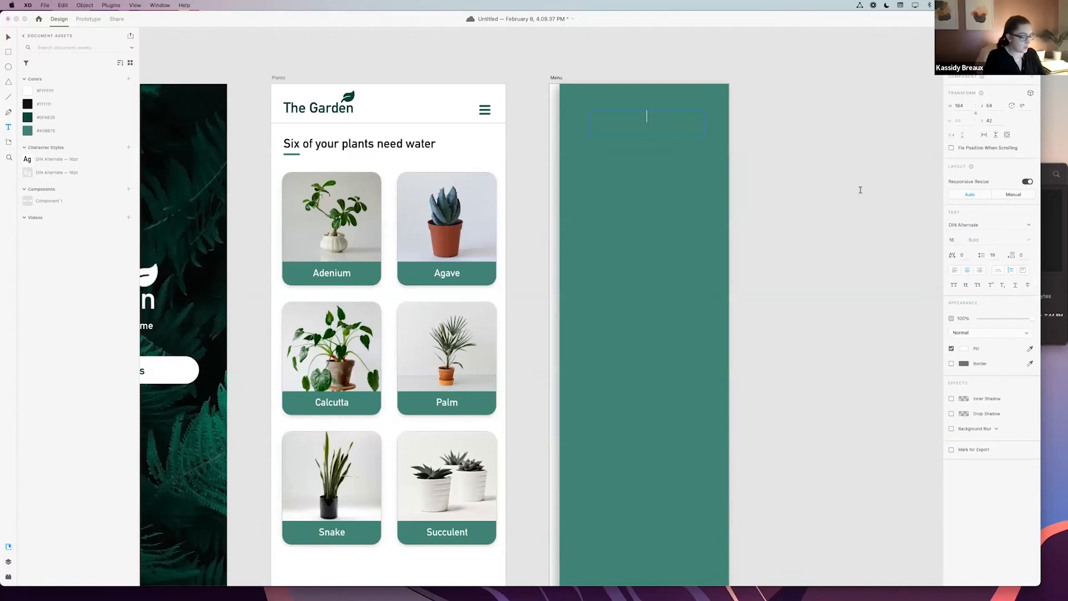
text(Water my)
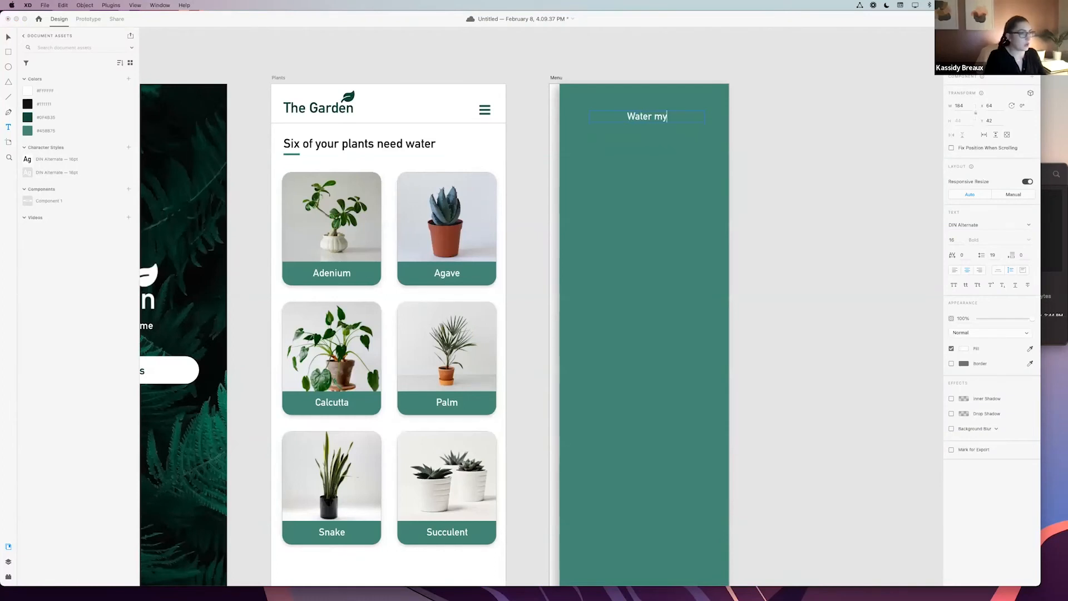
text( plants)
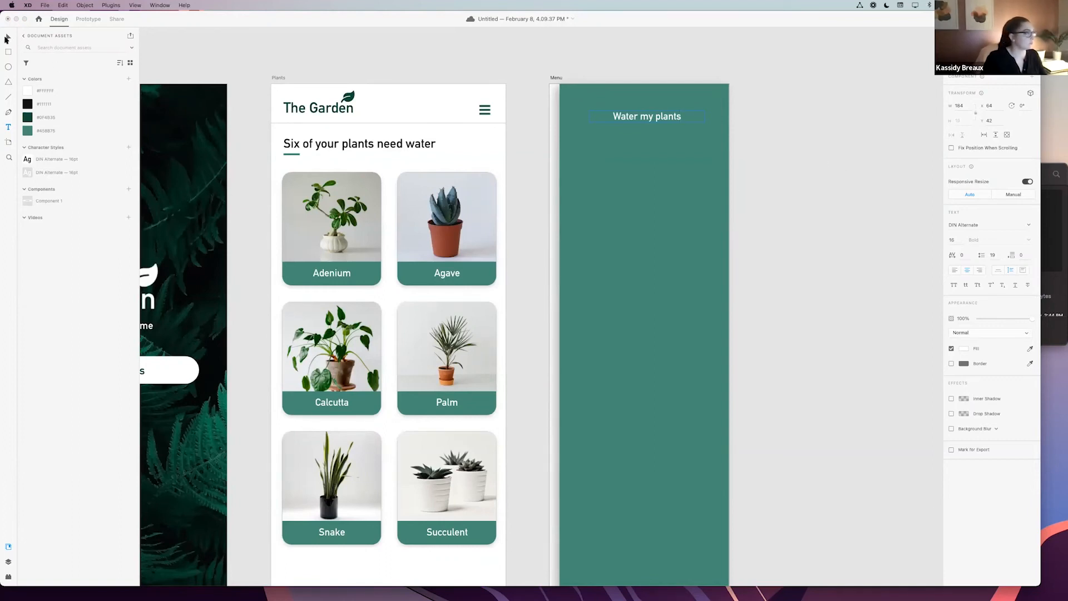
click(7, 38)
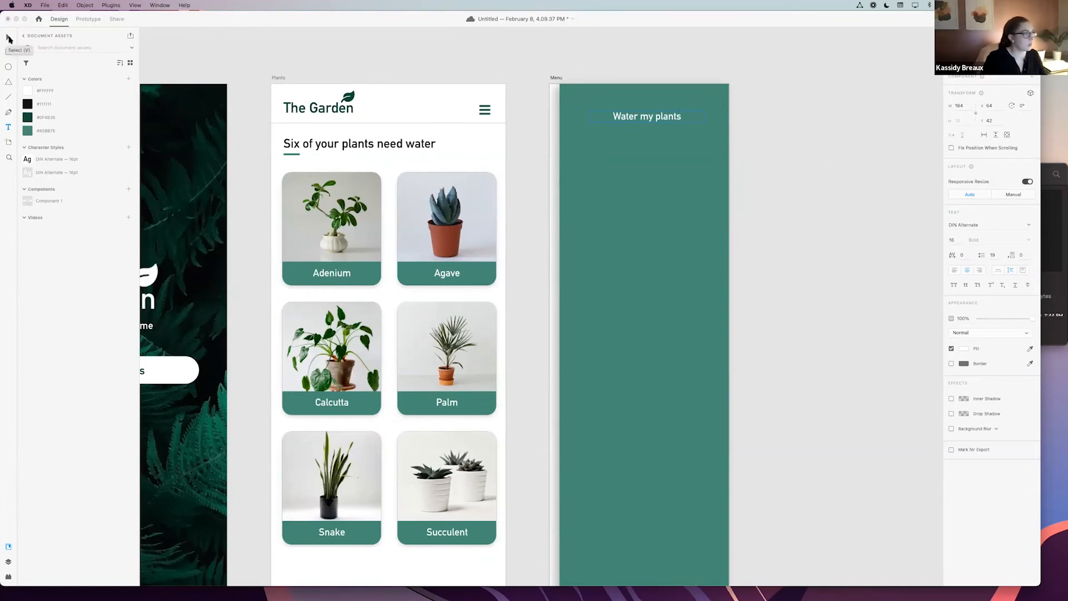
- Center the "Water my plants" label horizontally on the green panel at X 60, Y 48
drag(670, 118, 669, 121)
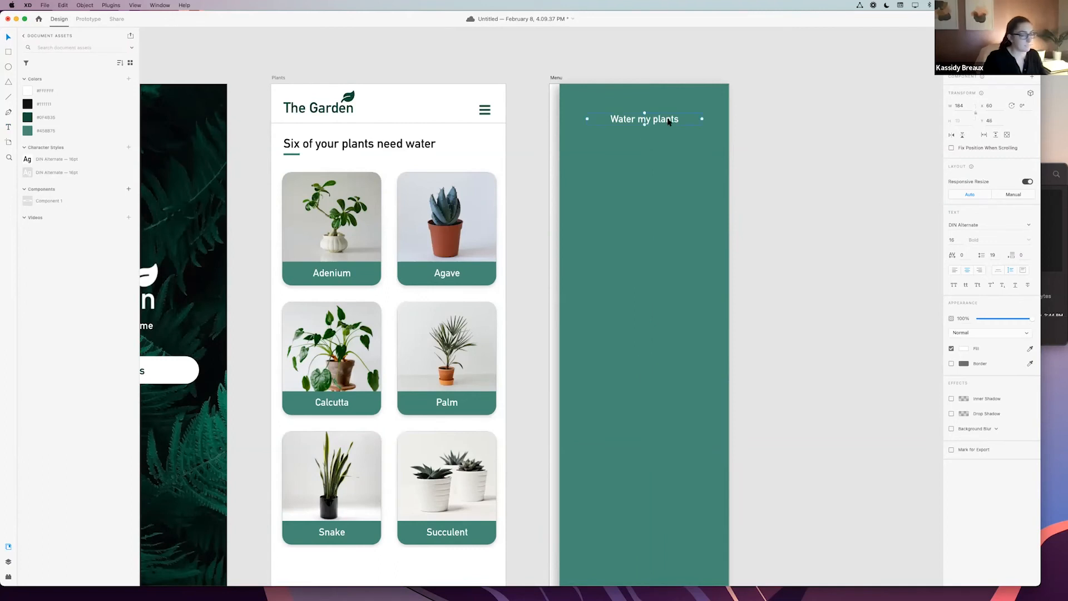
scroll(834, 161, right, 1)
click(834, 161)
click(670, 123)
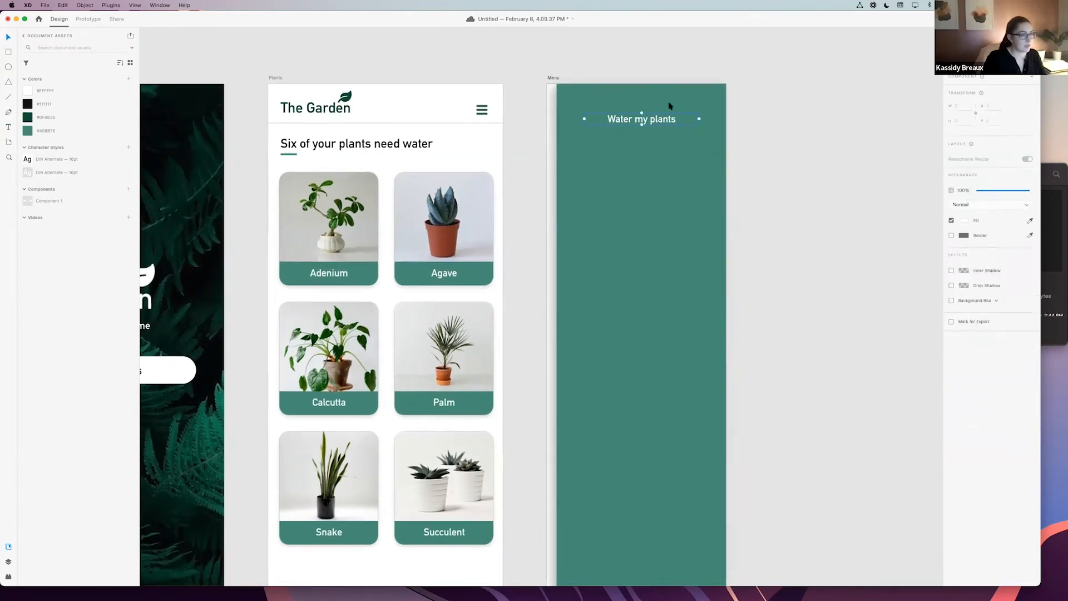
scroll(668, 105, left, 1)
key(alt)
key(Down)
key(Down)
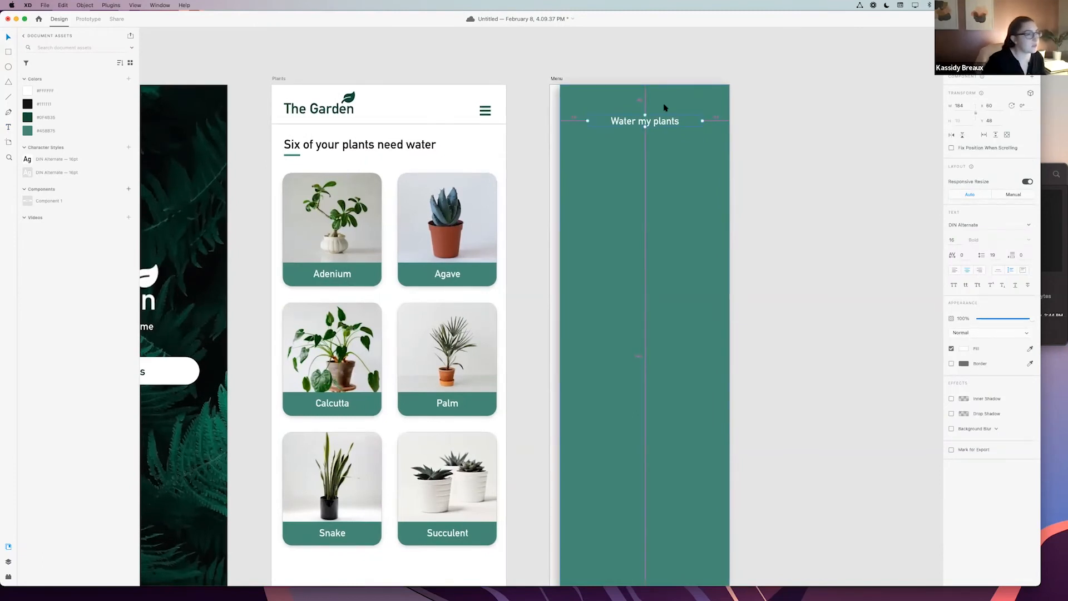
click(812, 222)
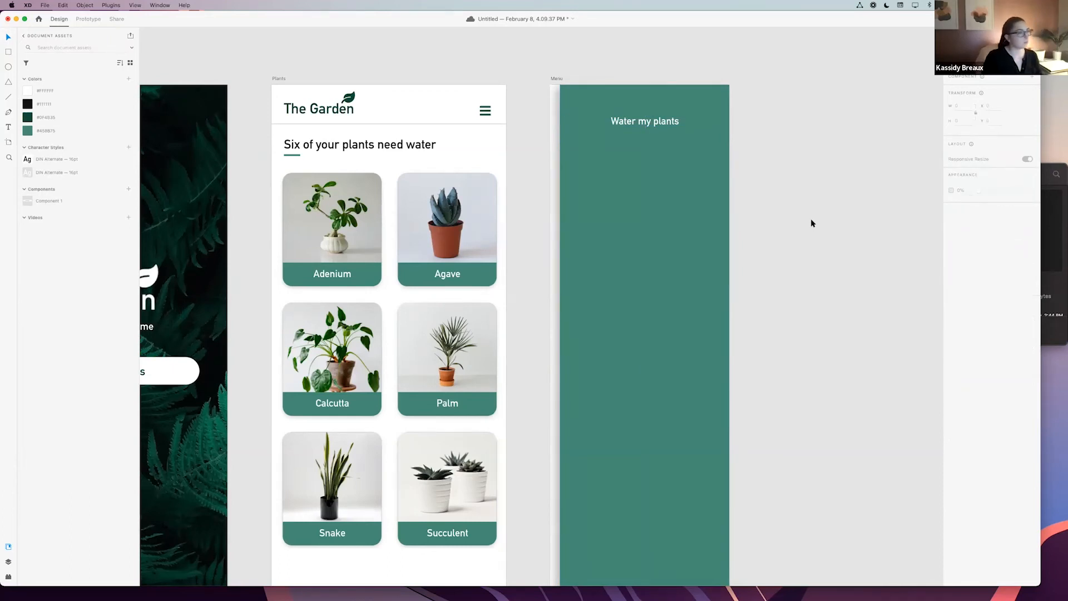
- Duplicate the "Water my plants" label directly below the original and nudge the copy down to Y 91
scroll(811, 223, right, 1)
click(662, 124)
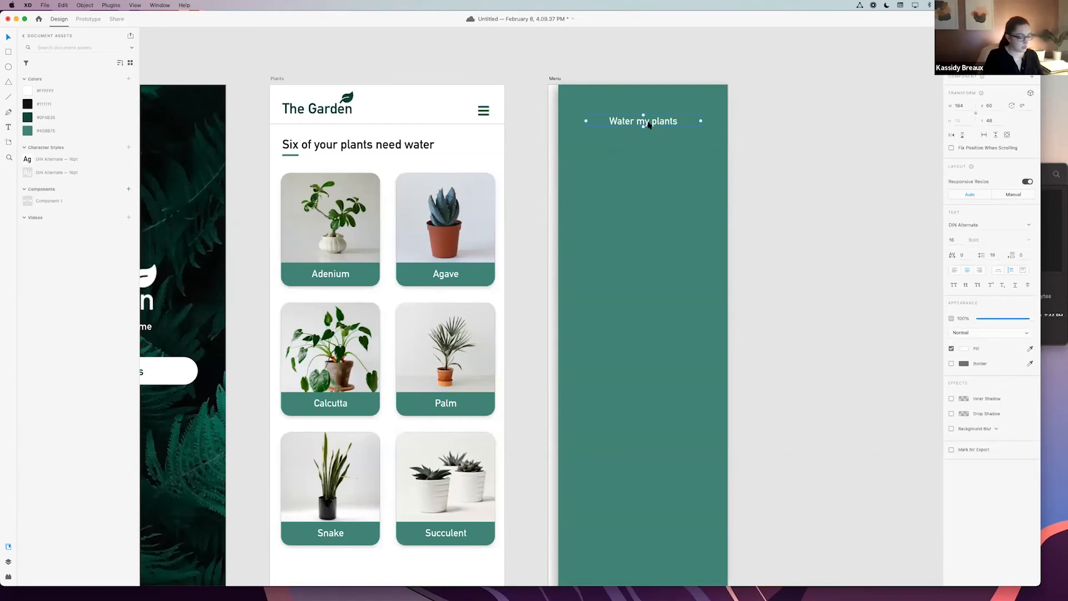
drag(665, 125, 664, 149)
key(Up)
key(Down)
key(Down)
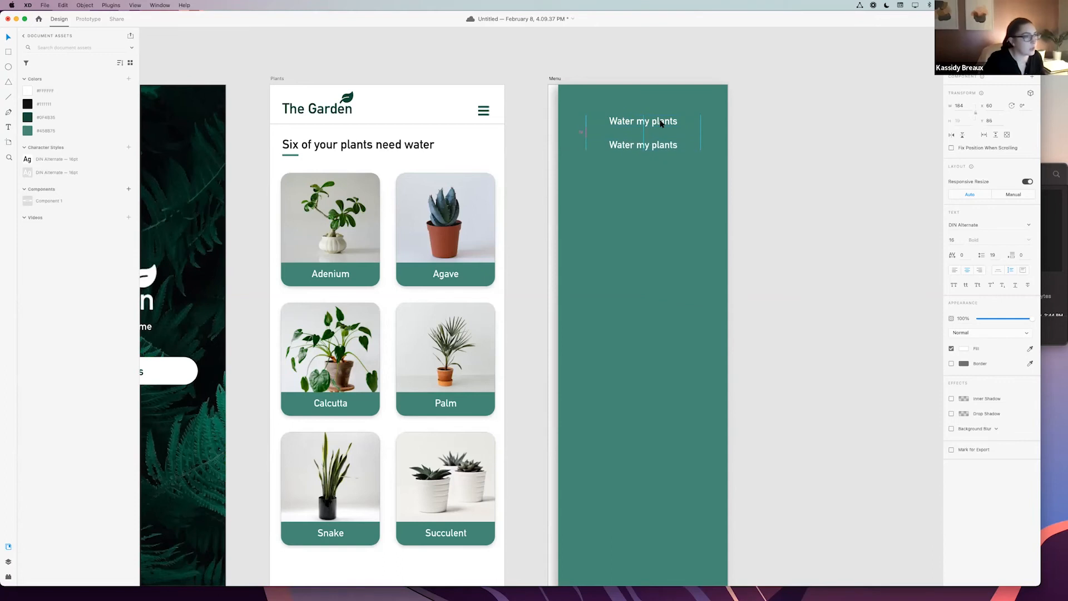
key(Down)
key(Down)
key(Down)
key(Down)
key(Down)
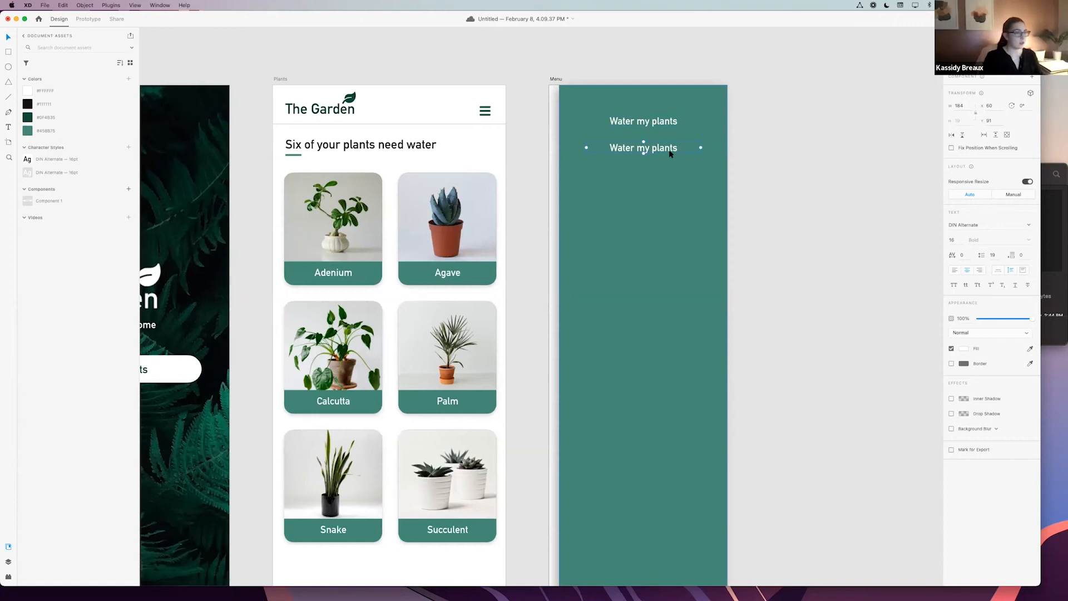
- Change the duplicated second menu label's text to "All plants"
double_click(667, 145)
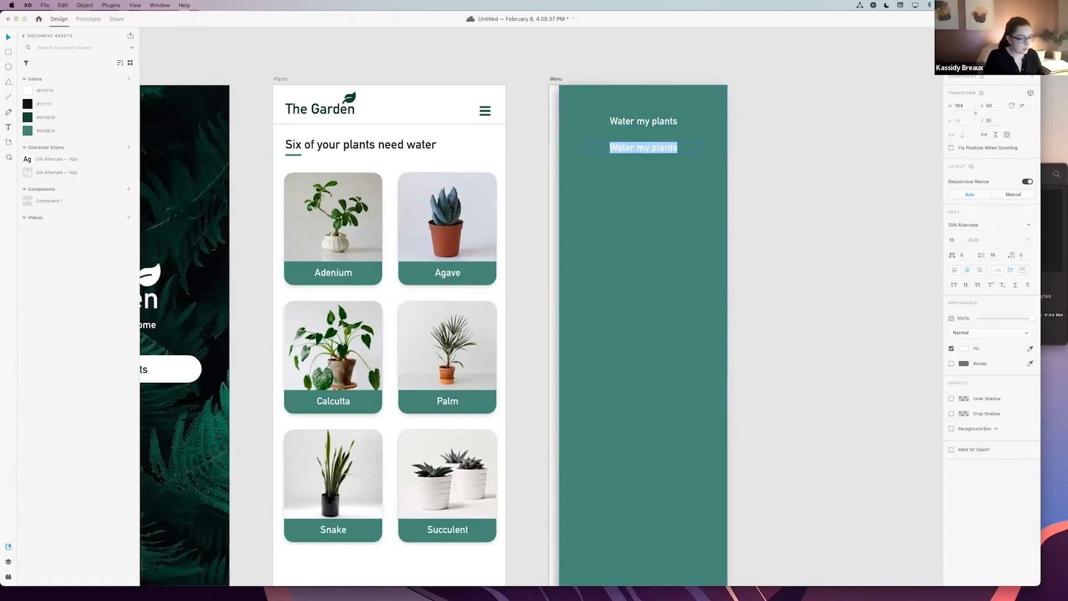
text(All plants)
key(Escape)
key(Escape)
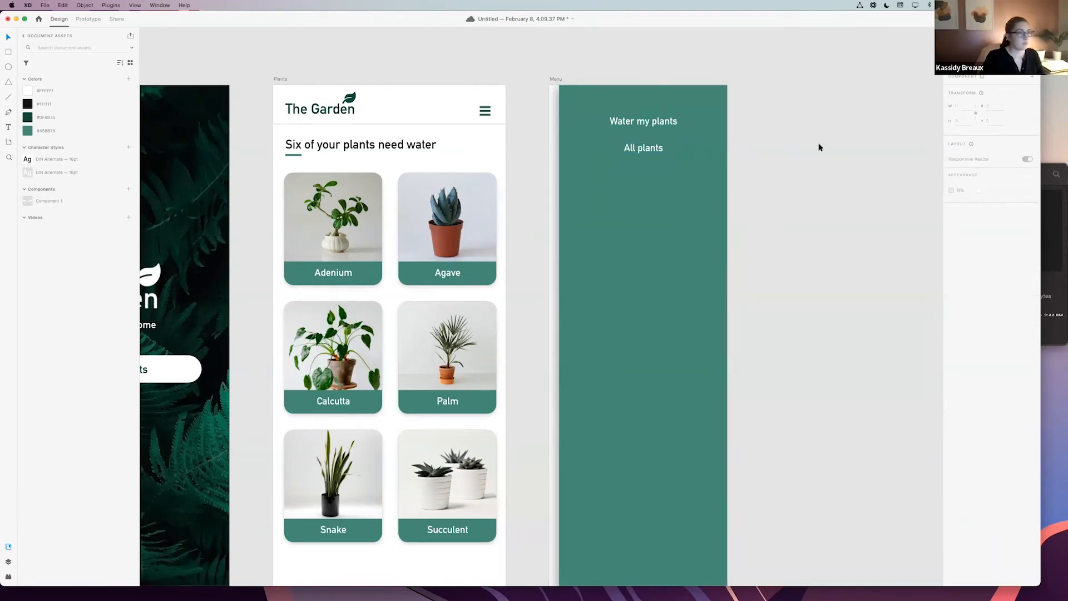
- Duplicate the "All plants" label below itself at Y 134 with equal spacing and change the copy's text to "Settings"
click(649, 153)
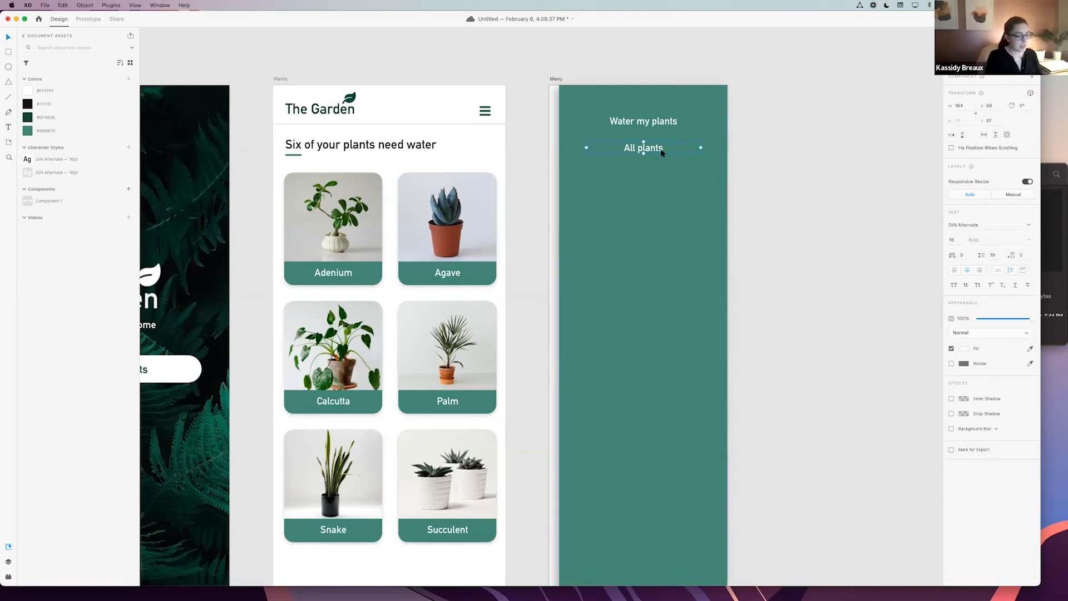
drag(658, 152, 653, 176)
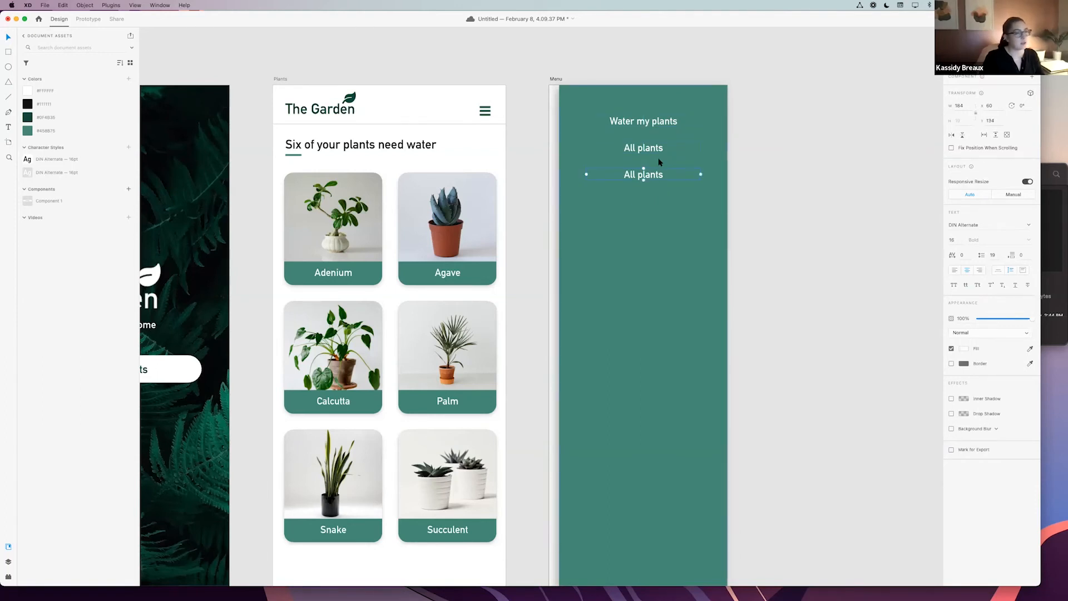
double_click(651, 176)
text(Settings)
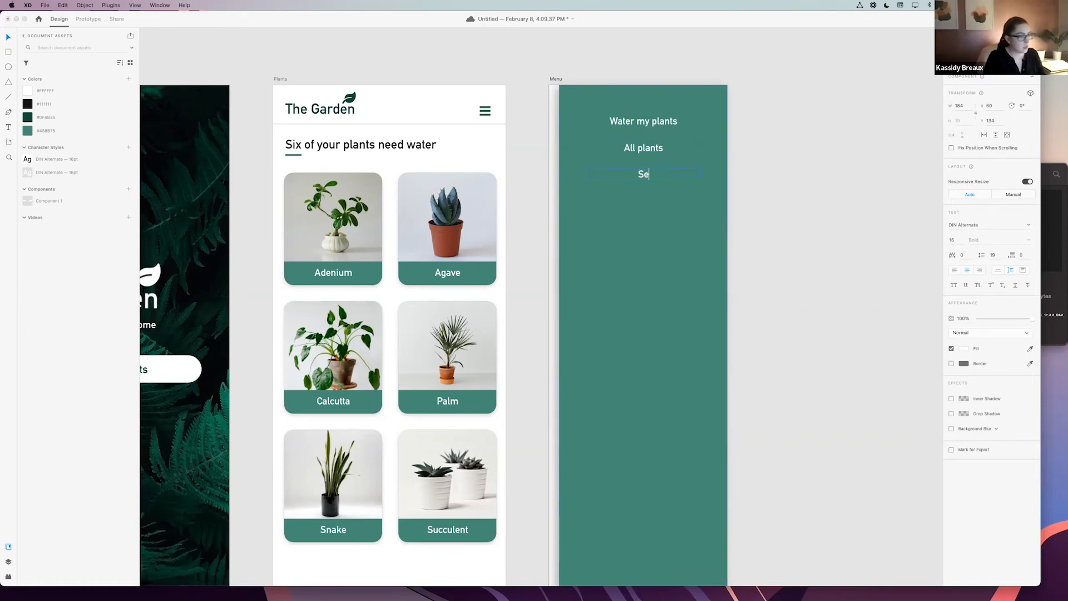
click(792, 161)
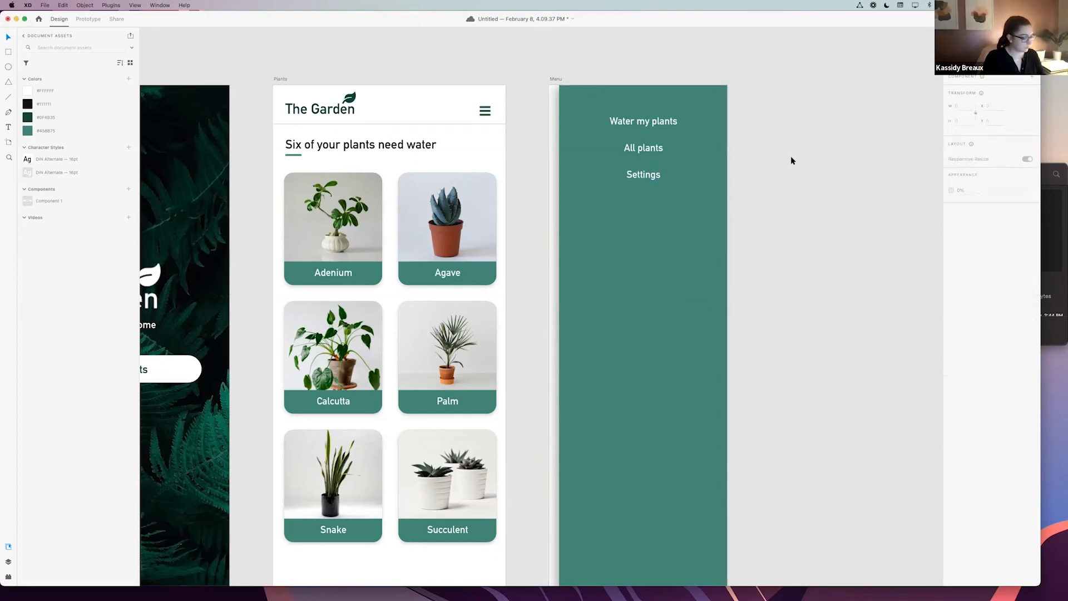
- Duplicate the "Settings" label below itself at Y 177 with equal spacing and change the copy's text to "Add a plant"
click(645, 176)
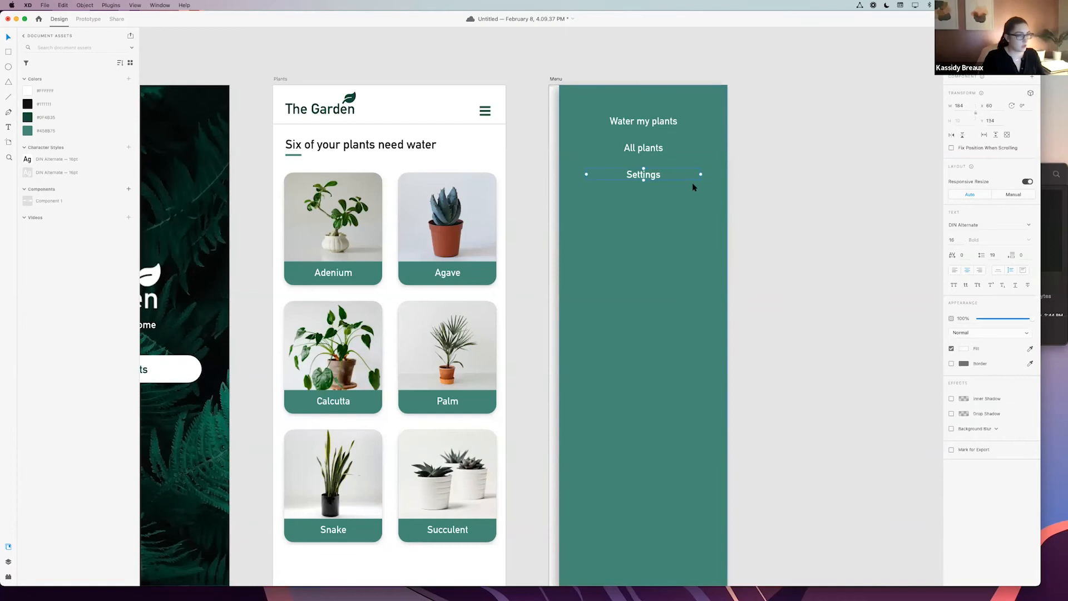
drag(654, 178, 655, 204)
double_click(655, 203)
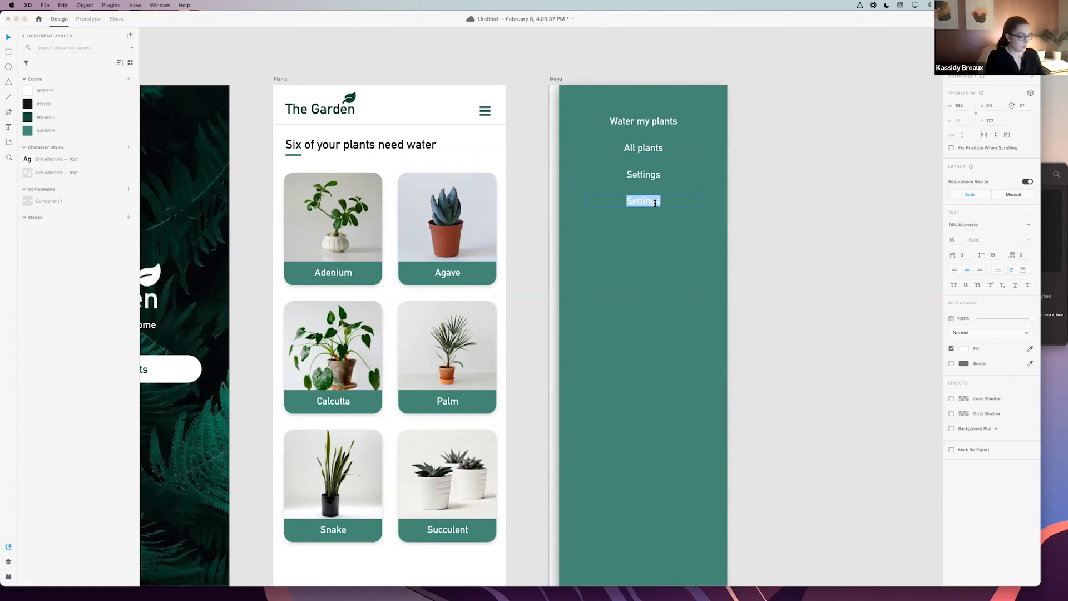
text(Add a plant)
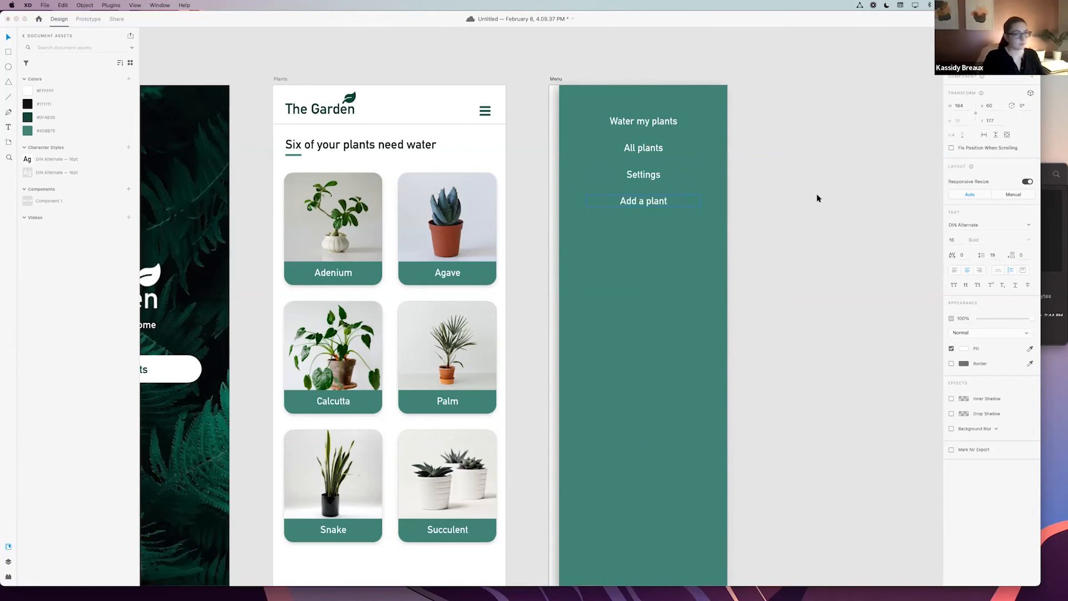
key(Escape)
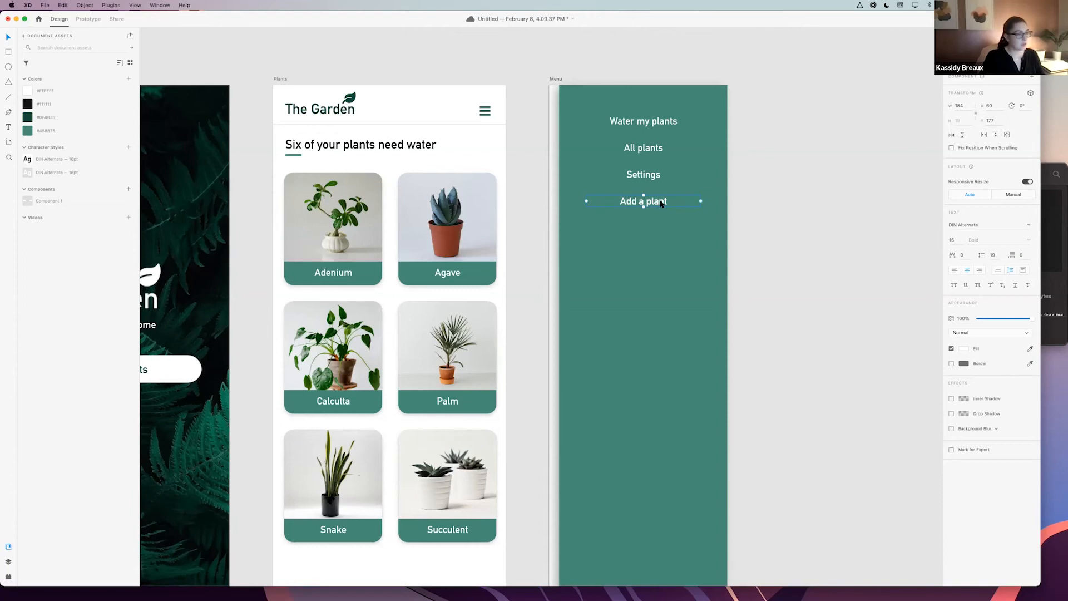
- Duplicate the "Add a plant" label below itself at Y 220 with equal spacing and change the copy's text to "Shop for plants"
drag(661, 205, 660, 229)
double_click(659, 228)
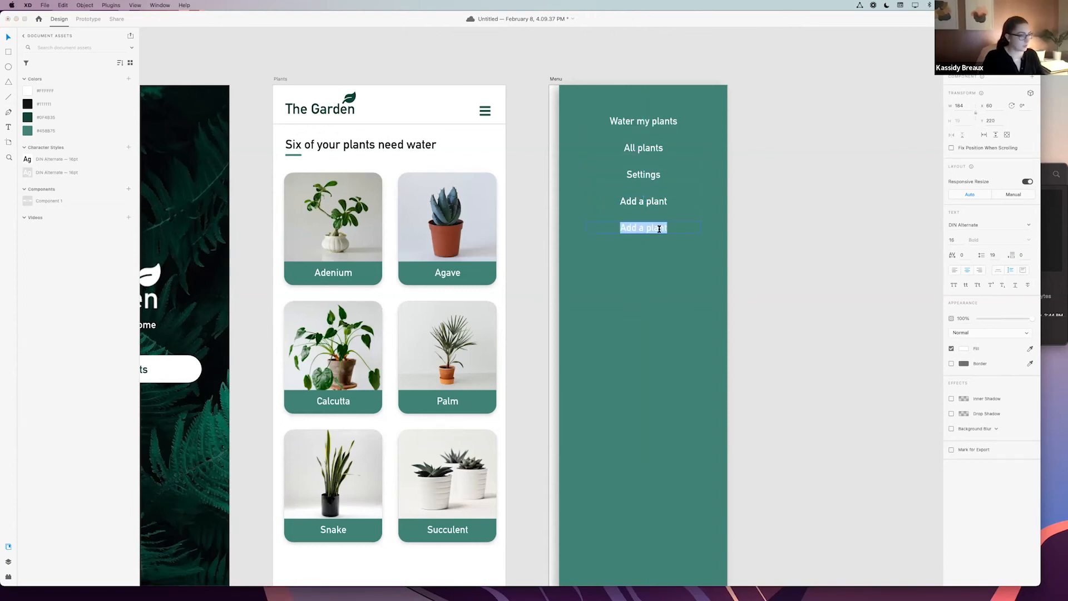
text(Shop for plants)
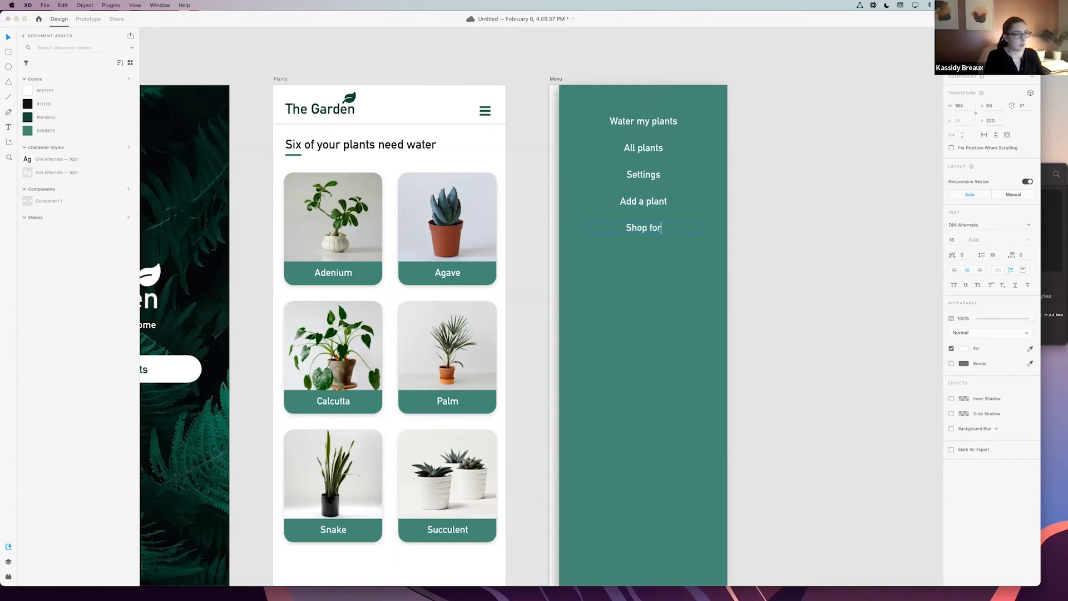
click(813, 236)
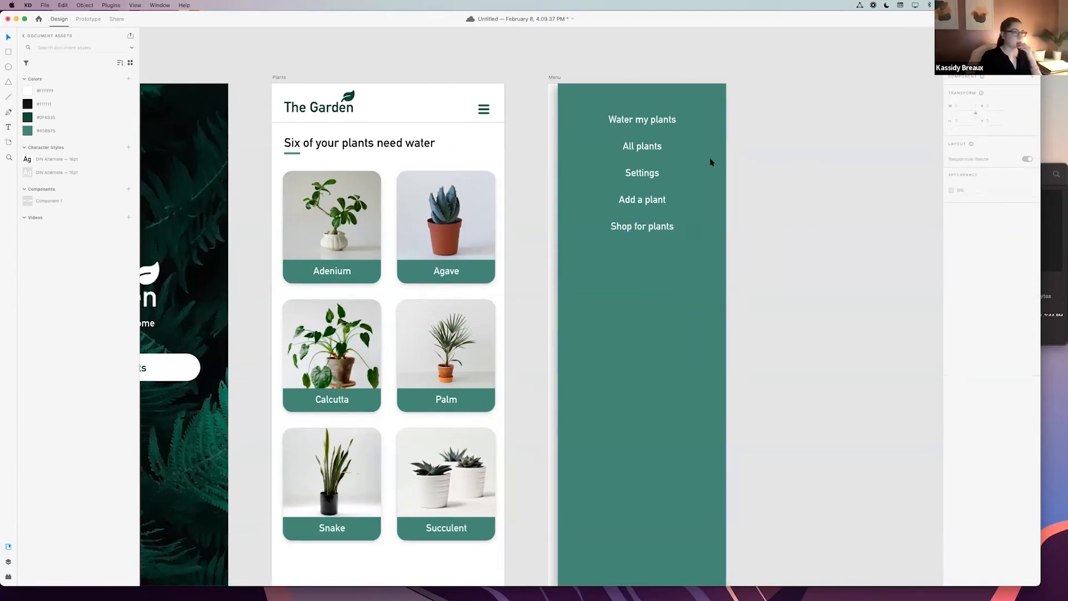
click(674, 119)
click(860, 186)
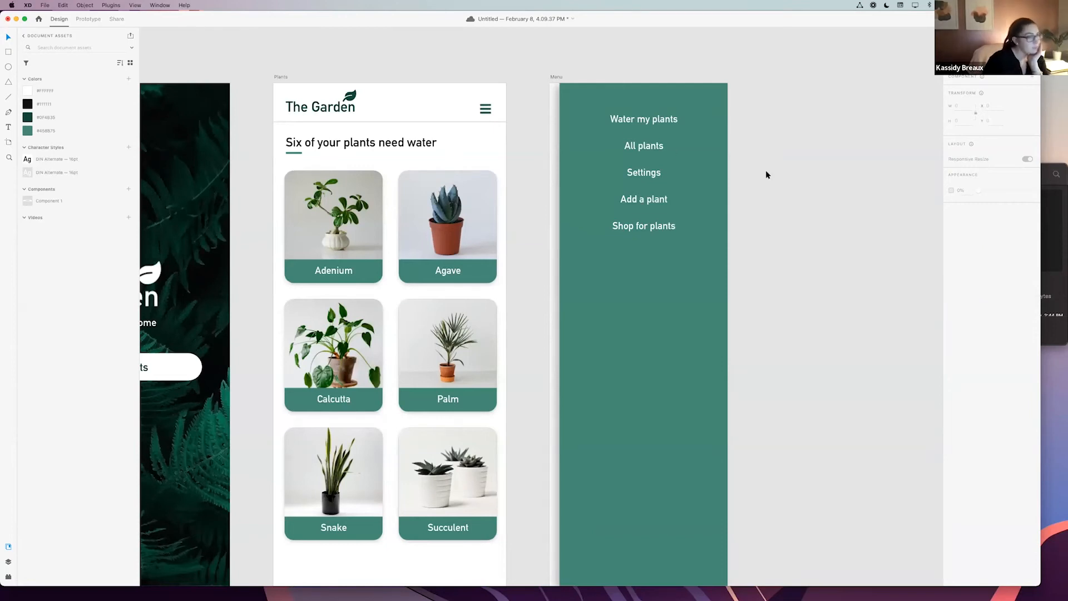
click(635, 119)
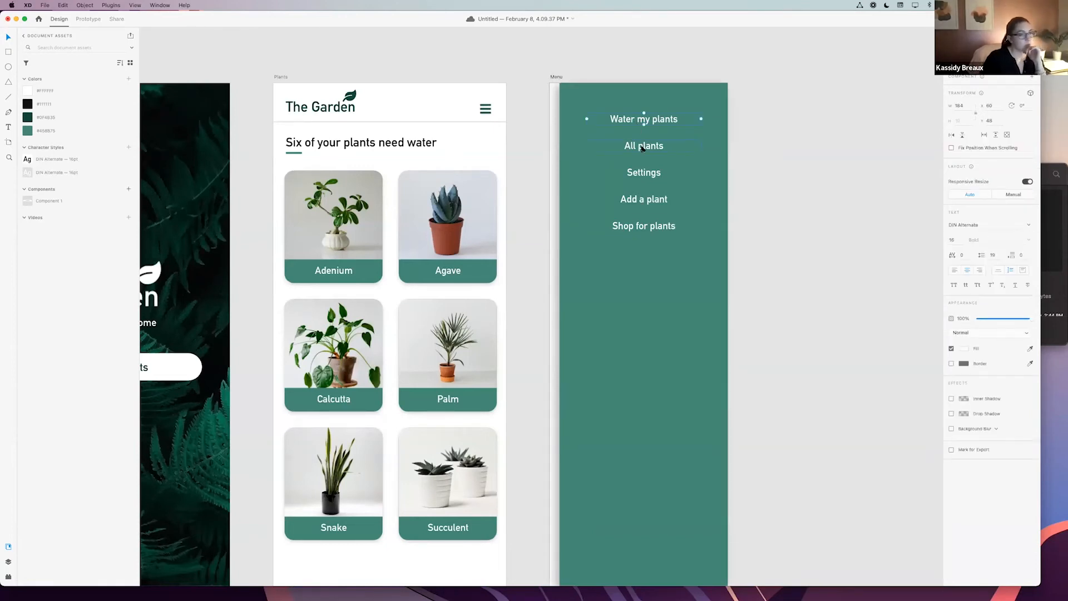
click(657, 149)
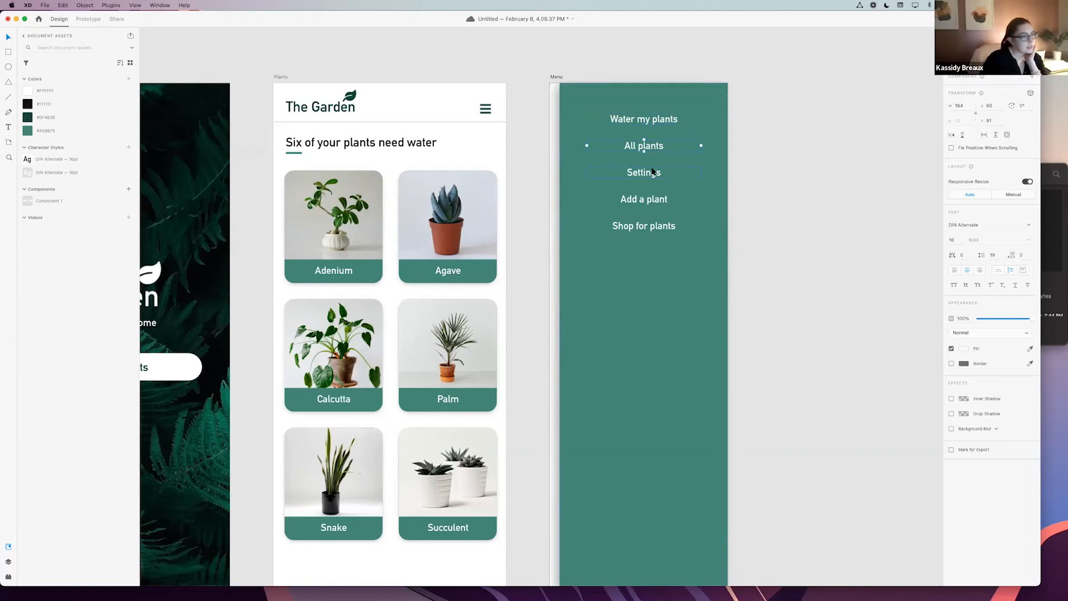
- Set the font size of all five menu labels together to 18 and save the document
right_click(658, 119)
click(800, 103)
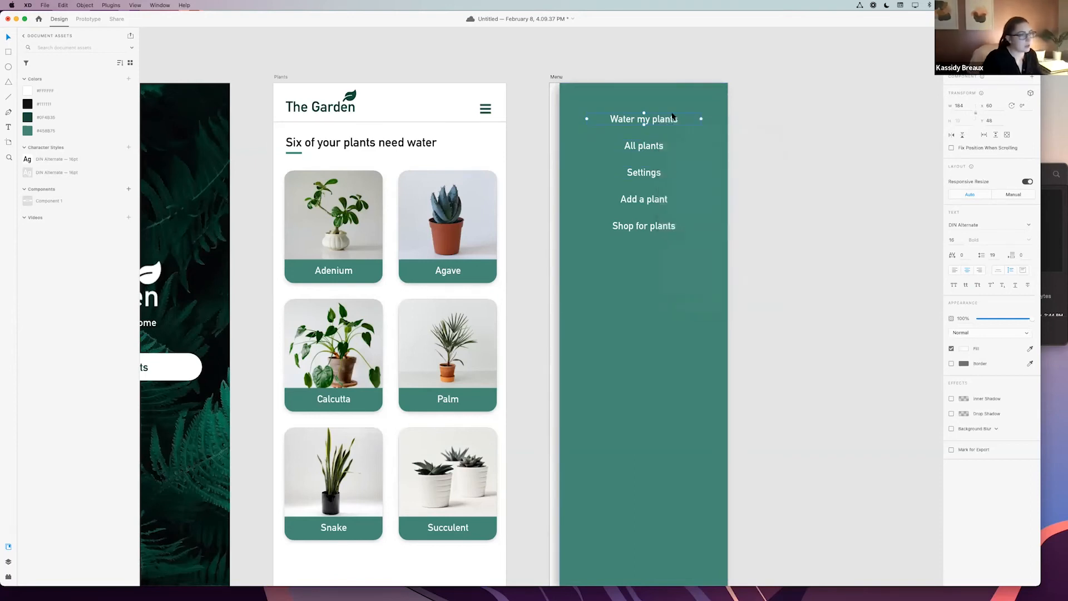
shift+click(653, 173)
shift+click(652, 201)
shift+click(663, 228)
click(953, 240)
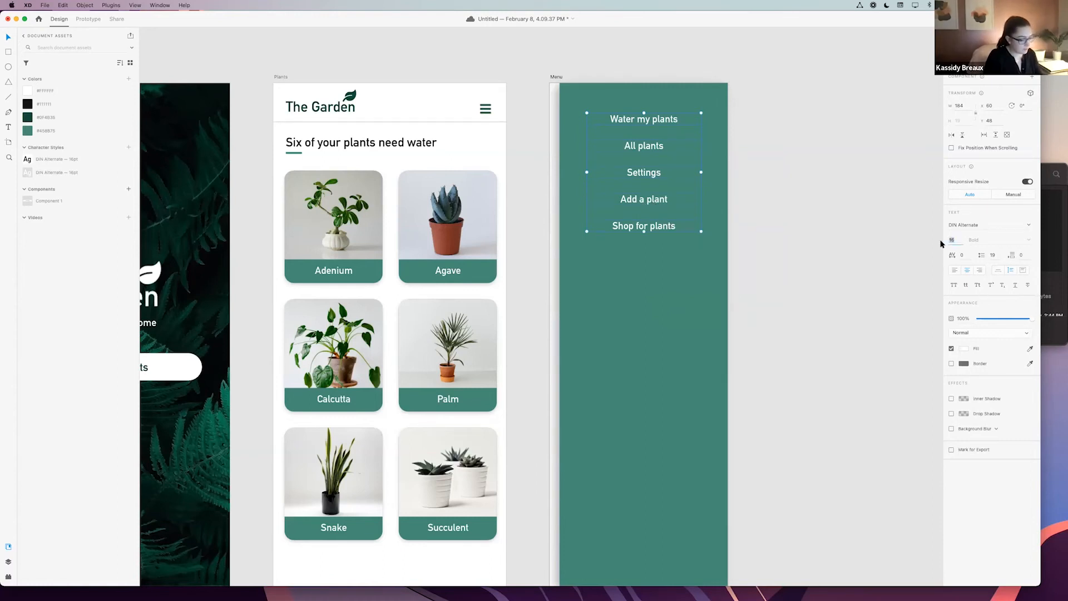
text(18)
key(Return)
scroll(768, 250, right, 2)
scroll(769, 251, left, 4)
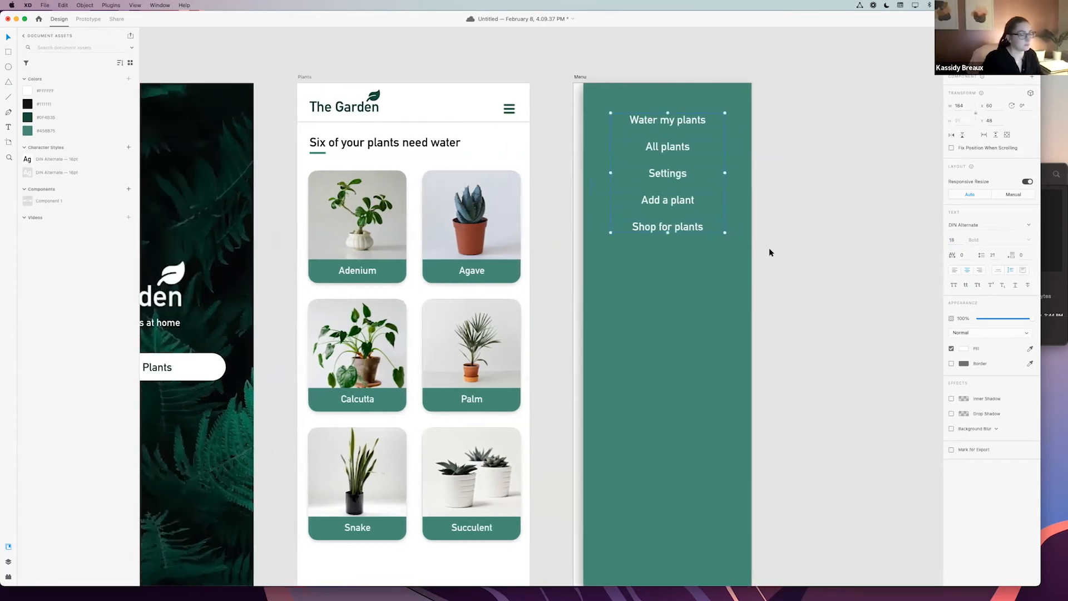
scroll(769, 251, left, 1)
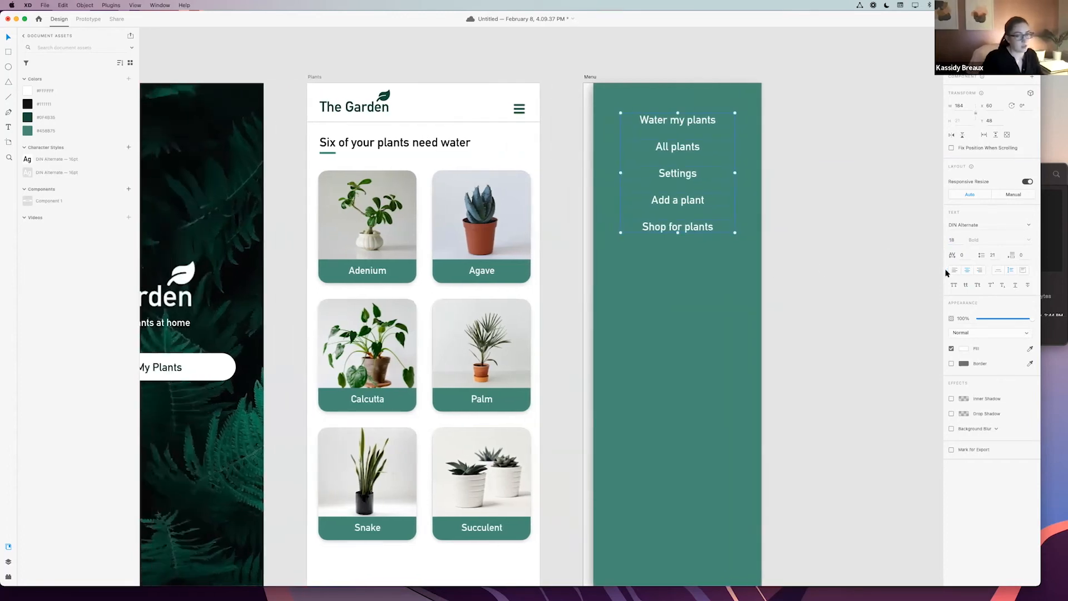
click(845, 257)
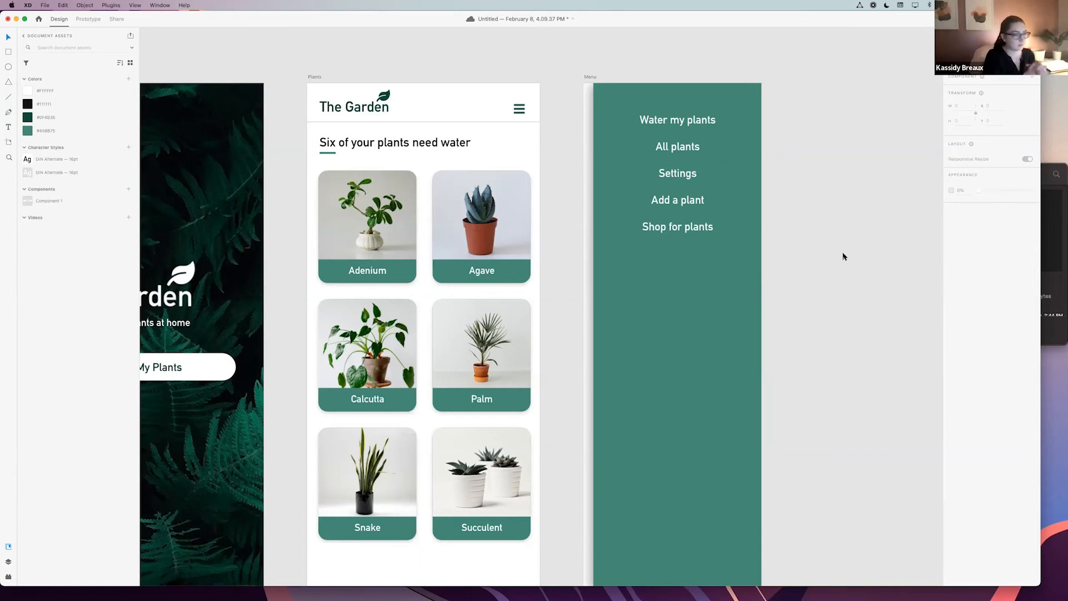
key(super+s)
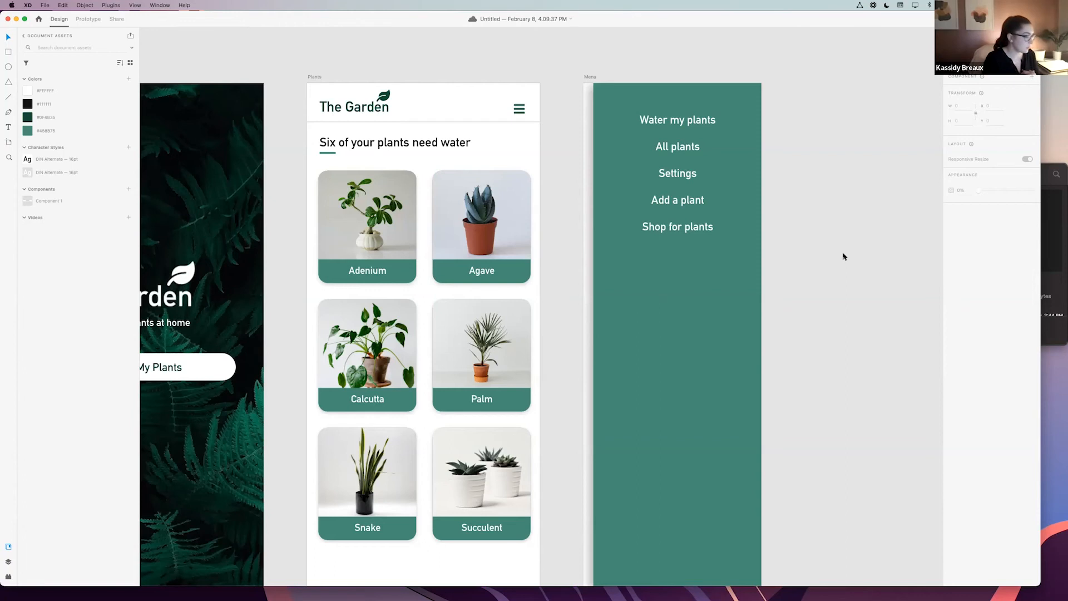
- Select the "Water my plants" menu label
click(693, 125)
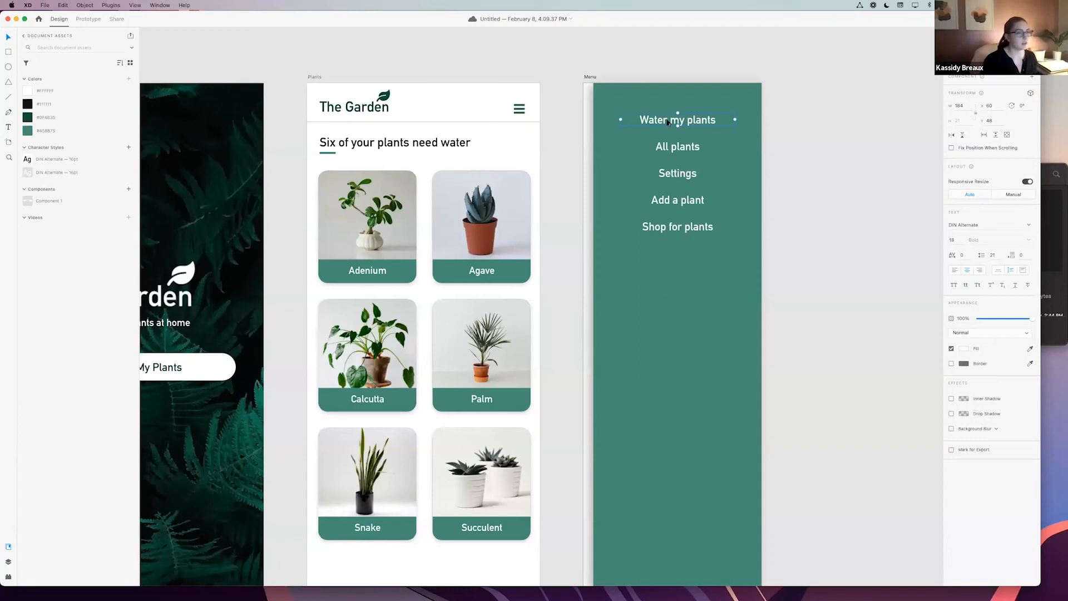
- Set the opacity of the menu links All plants, Settings, Add a plant and Shop for plants to 60%
shift+click(686, 174)
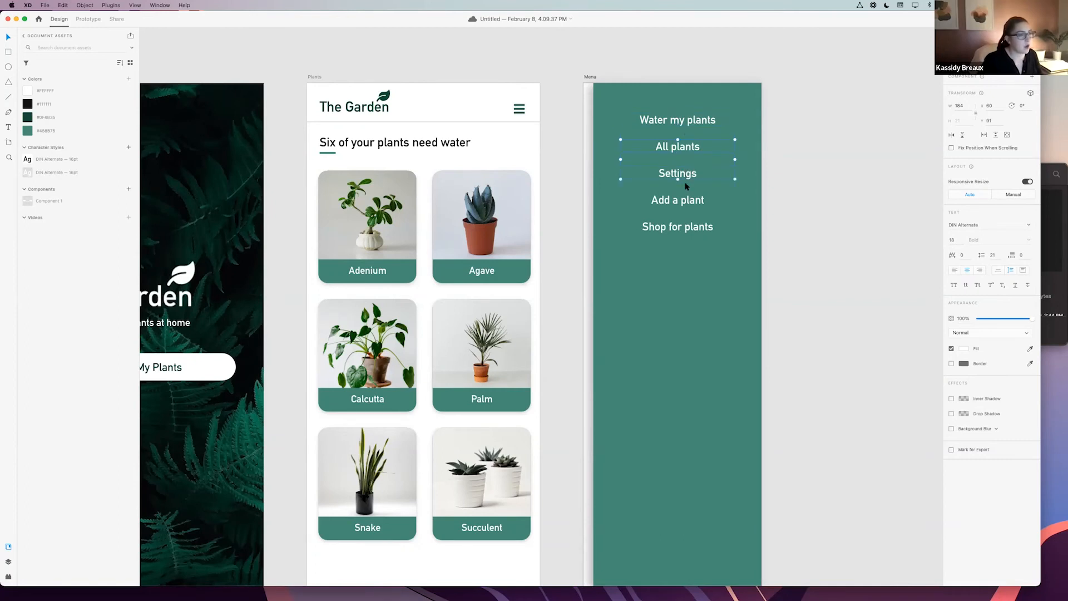
shift+click(685, 200)
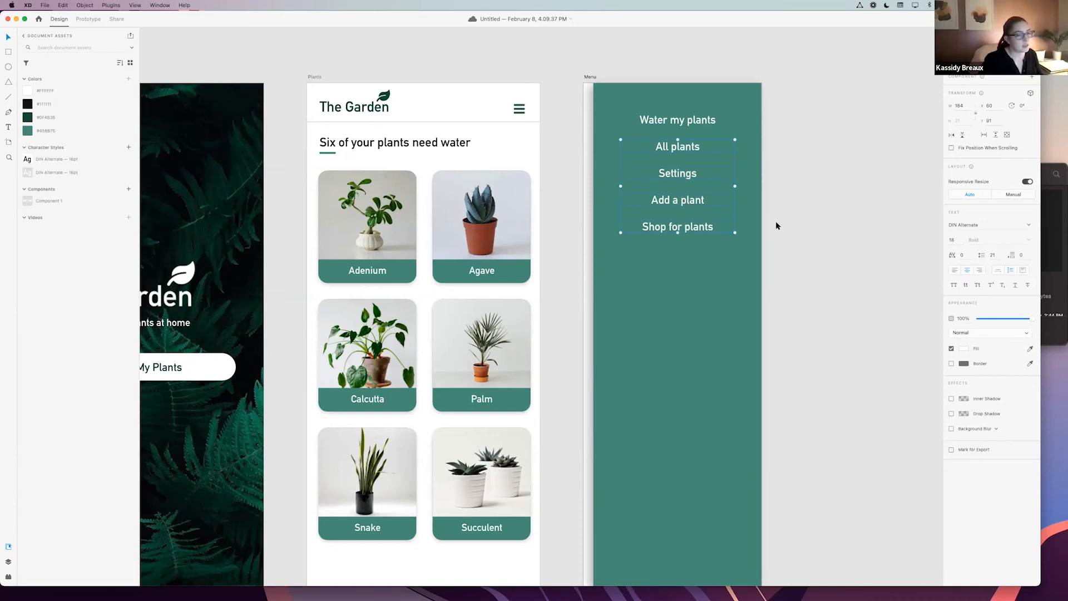
drag(1033, 321, 1013, 322)
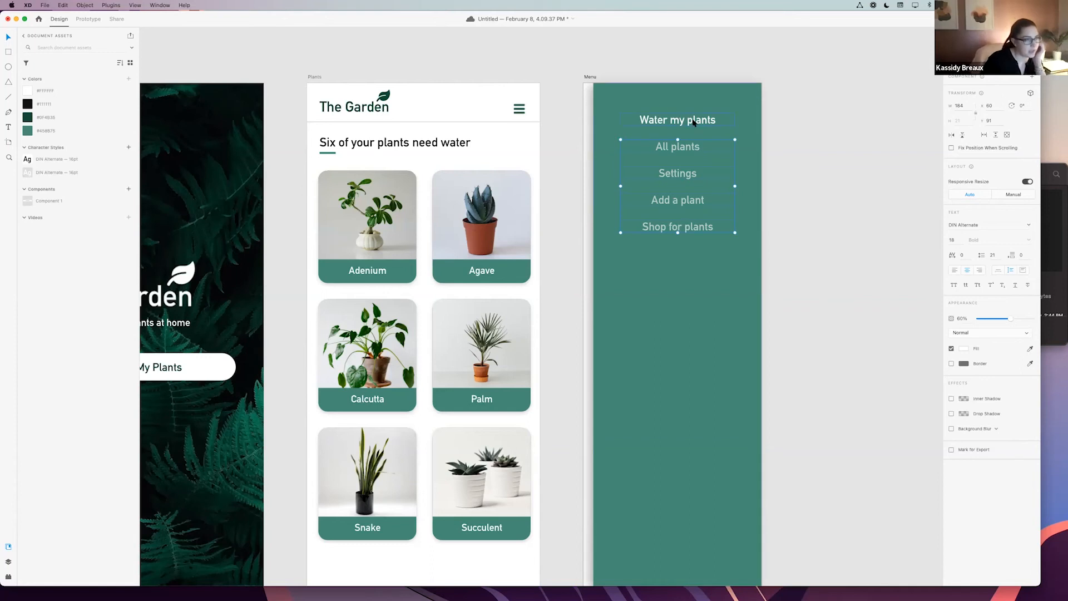
click(809, 201)
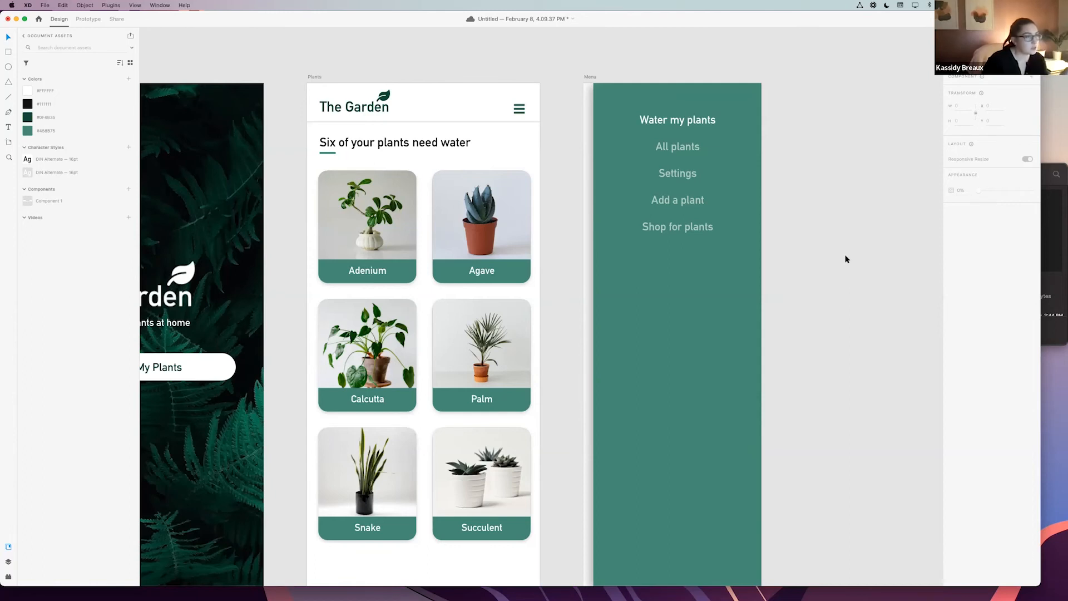
- Import X.png from the Icons folder in Finder and place it in the upper-right corner of the Menu artboard
click(1046, 288)
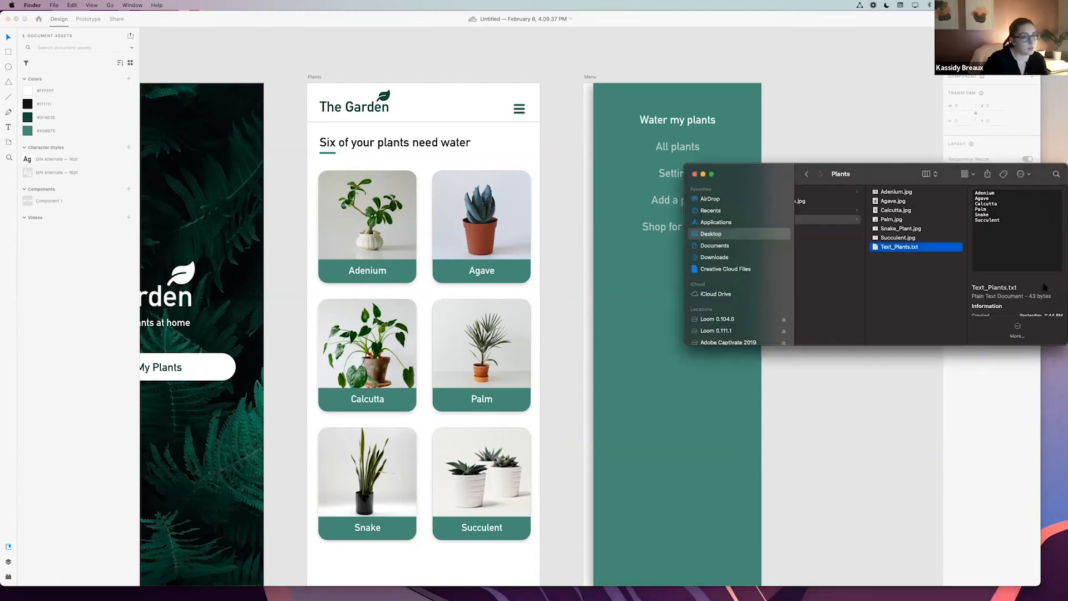
scroll(900, 276, left, 1)
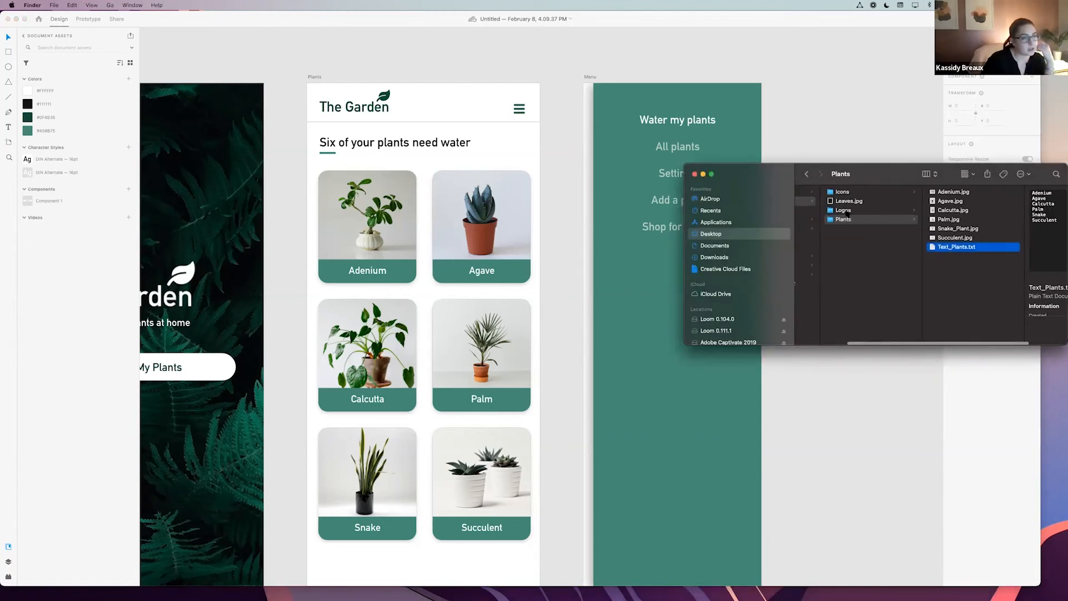
click(844, 192)
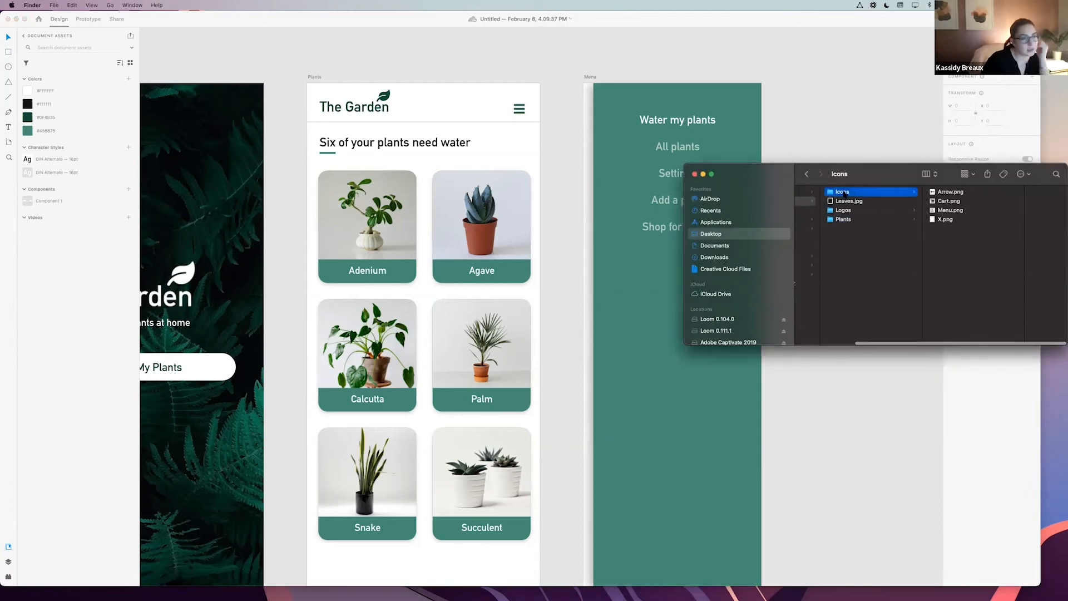
click(945, 220)
drag(805, 123, 807, 125)
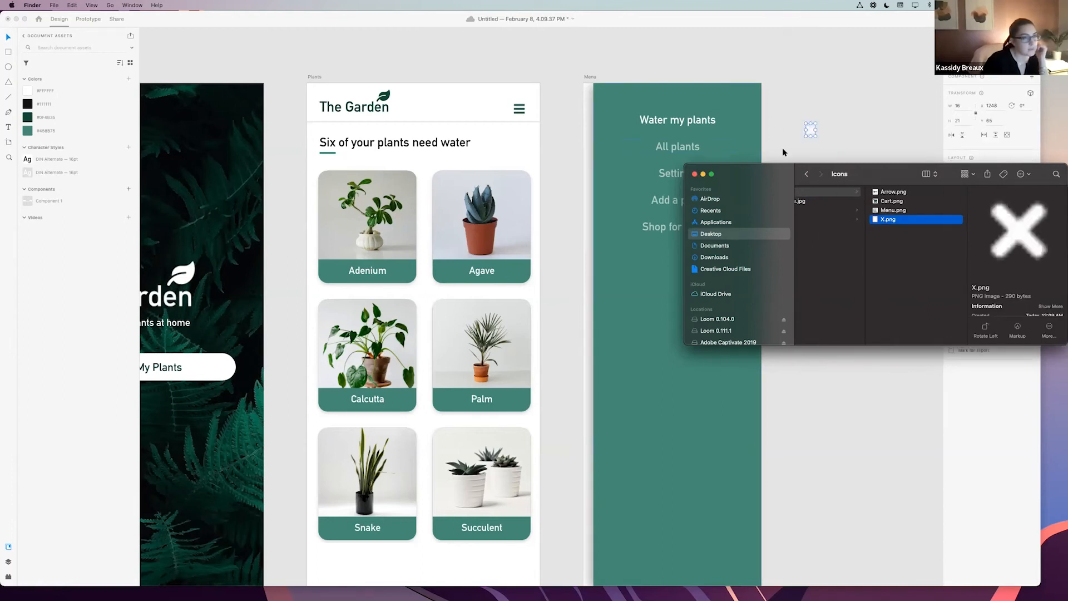
click(810, 133)
drag(811, 132, 749, 99)
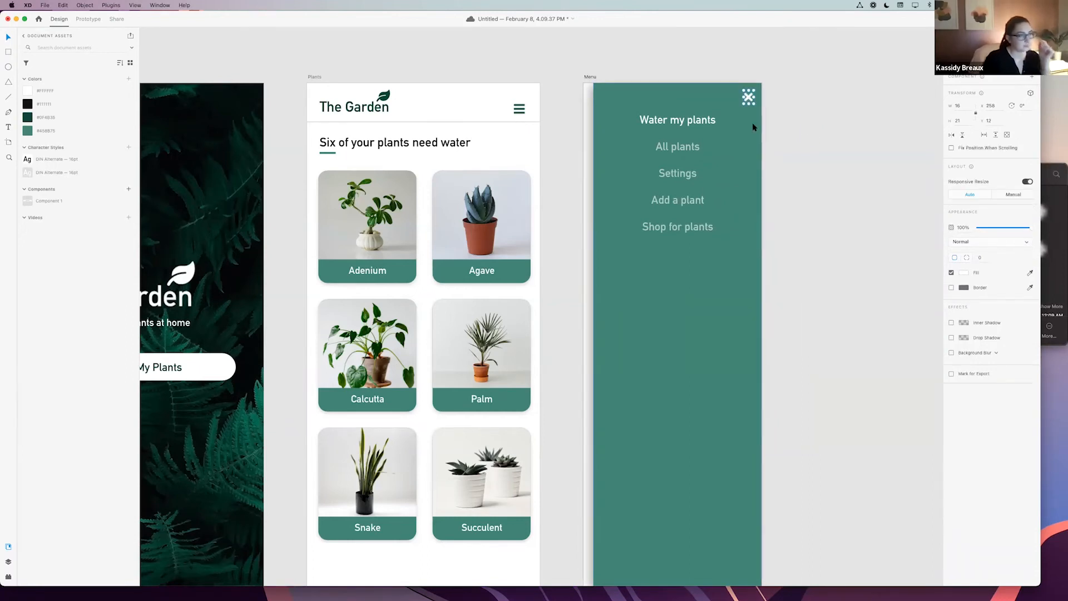
- Nudge the X icon inward and down to X 251, level with the hamburger icon on the Plants artboard
click(519, 109)
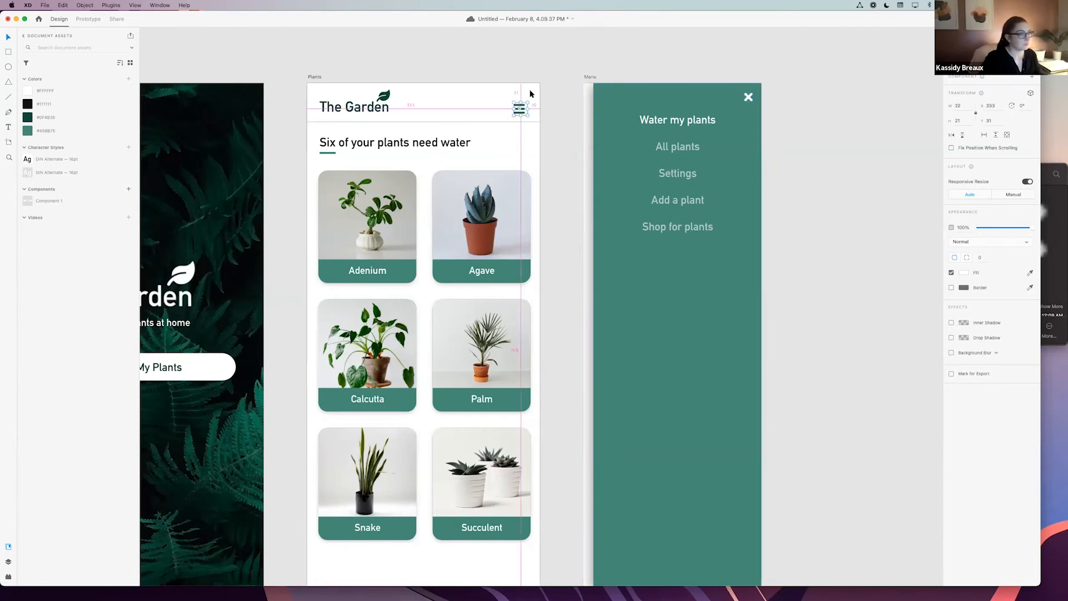
click(747, 98)
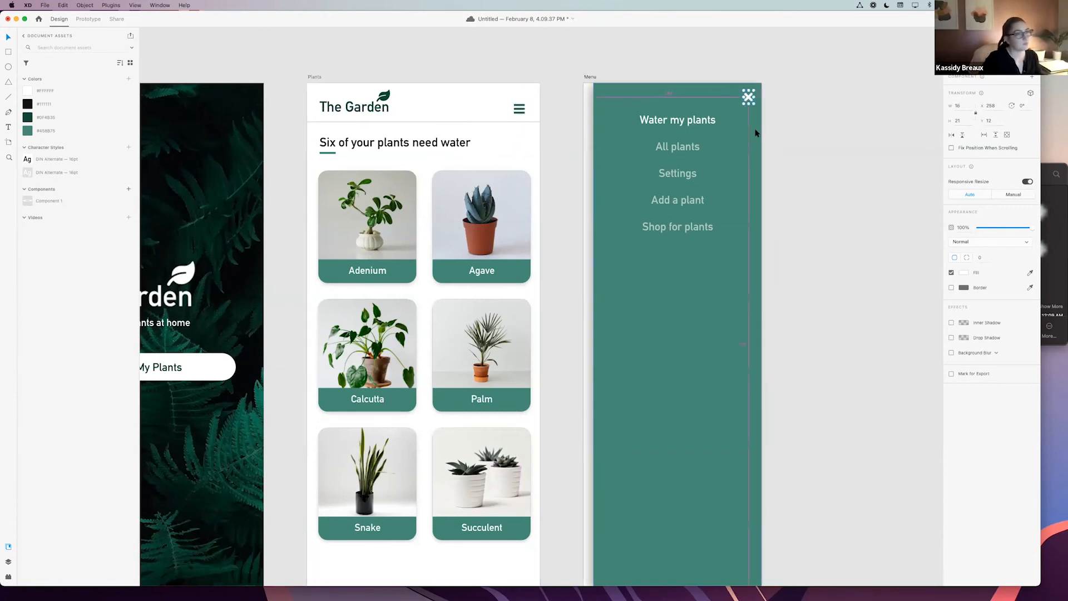
key(Left)
key(Left)
key(Left)
key(Left)
key(Left)
key(Left)
key(Left)
key(Left)
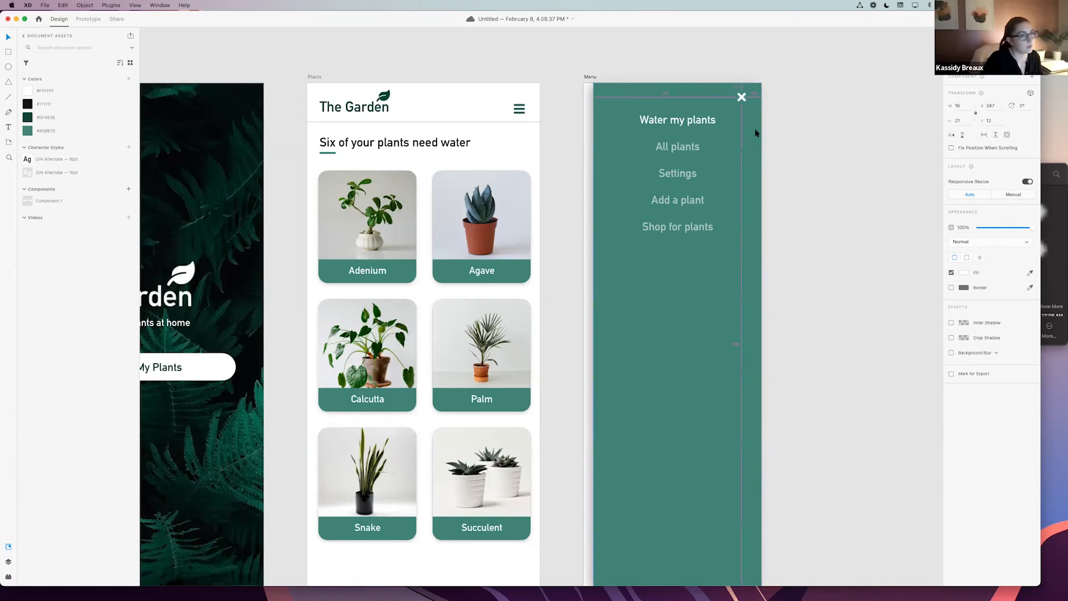
key(Down)
key(Down)
key(Down)
key(Down)
key(Down)
key(Down)
key(Down)
key(Down)
key(Down)
key(Down)
key(Down)
key(Down)
key(Down)
key(Down)
key(Down)
key(Down)
key(Down)
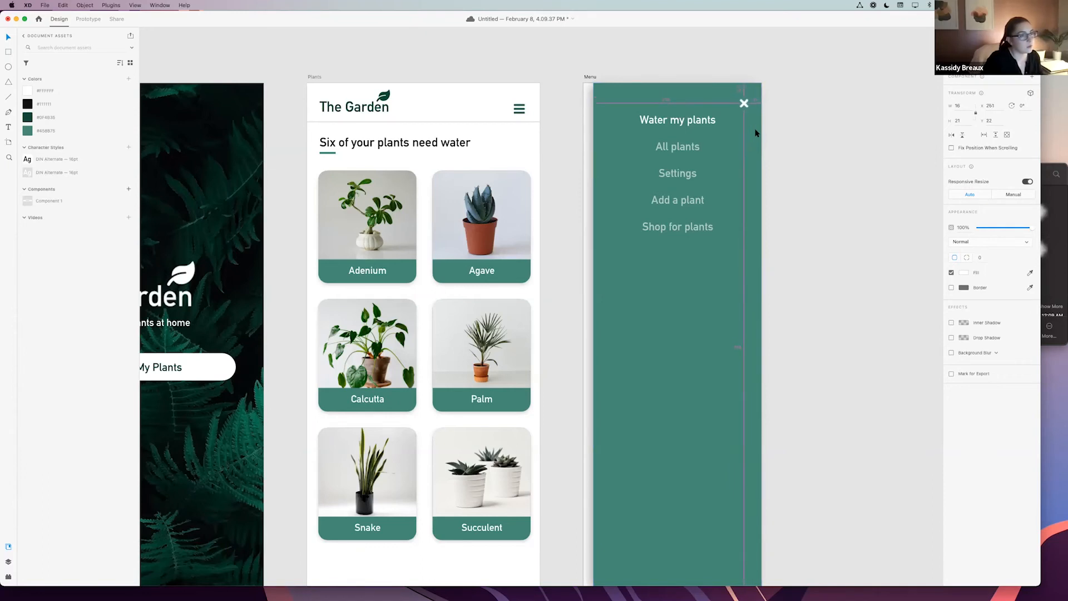
key(Down)
key(Down)
click(814, 162)
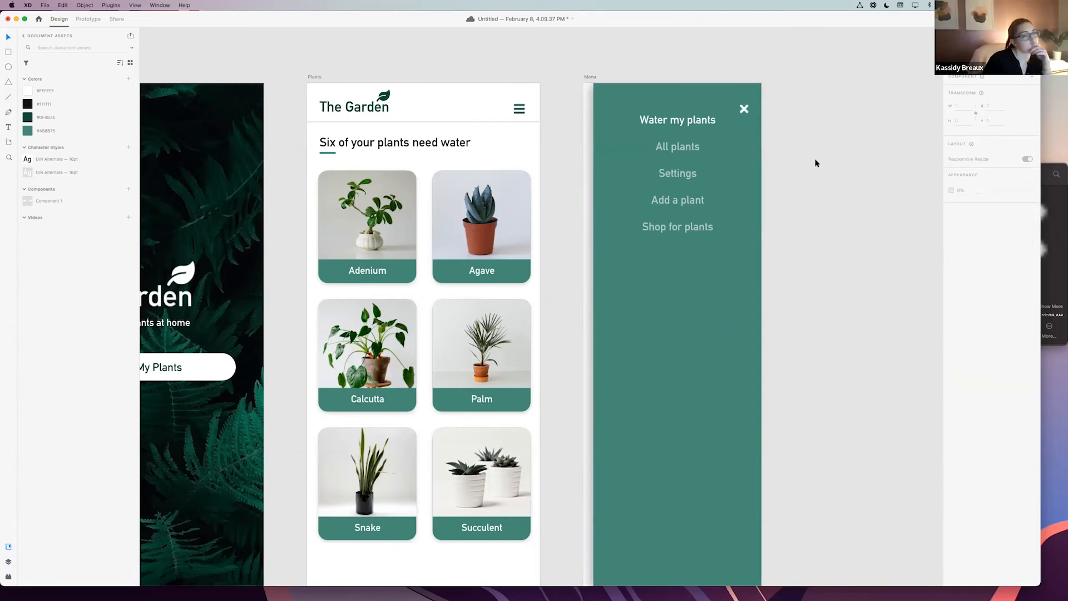
- Move the five menu links down together so they start below the X icon, keeping their horizontal position
drag(781, 238, 658, 116)
shift+click(700, 108)
key(shift+Left)
key(shift+Left)
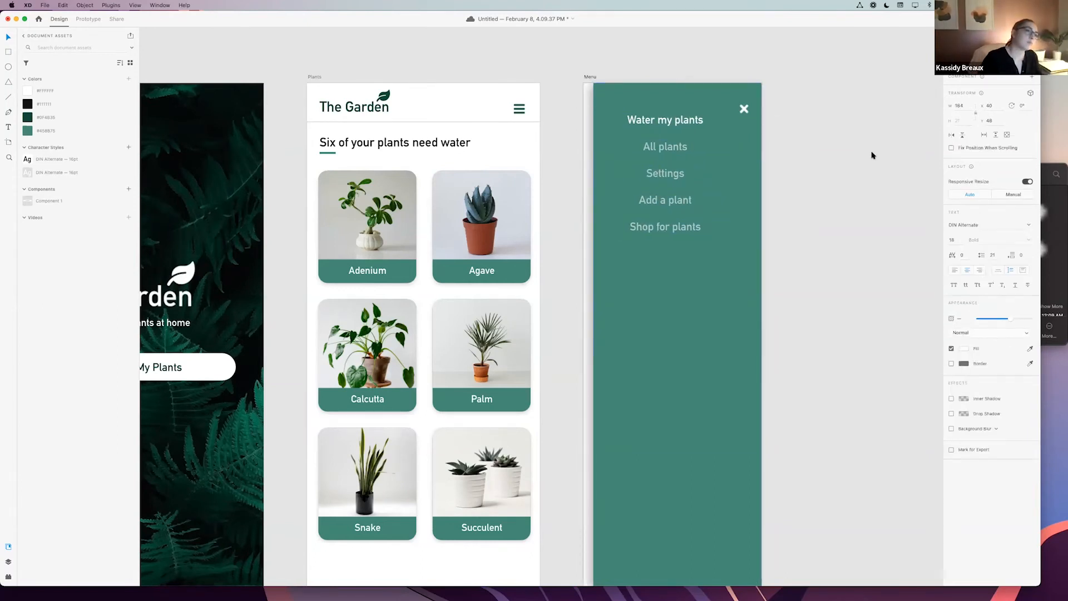
key(shift+Right)
key(shift+Right)
key(shift+Down)
click(873, 156)
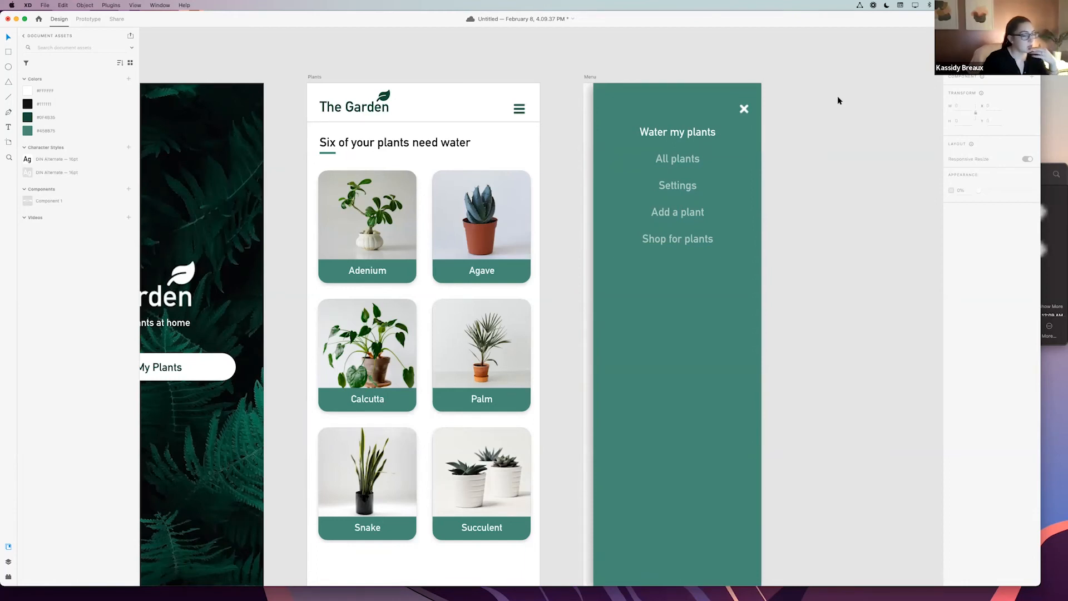
- Switch to Prototype mode and link the Check My Plants button on the Splash artboard to the Plants artboard
scroll(839, 98, down, 2)
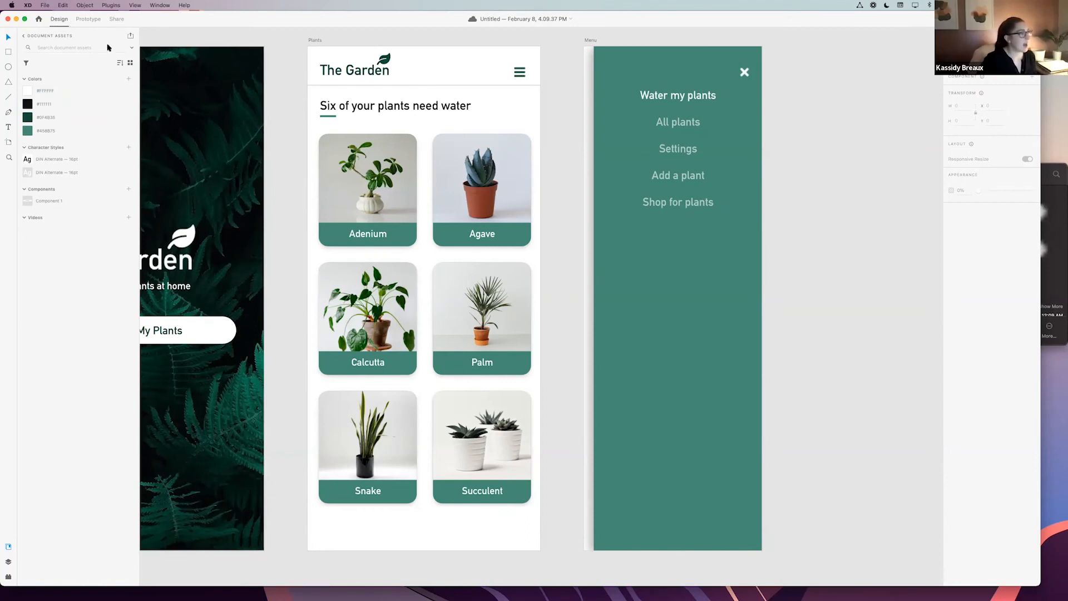
click(89, 21)
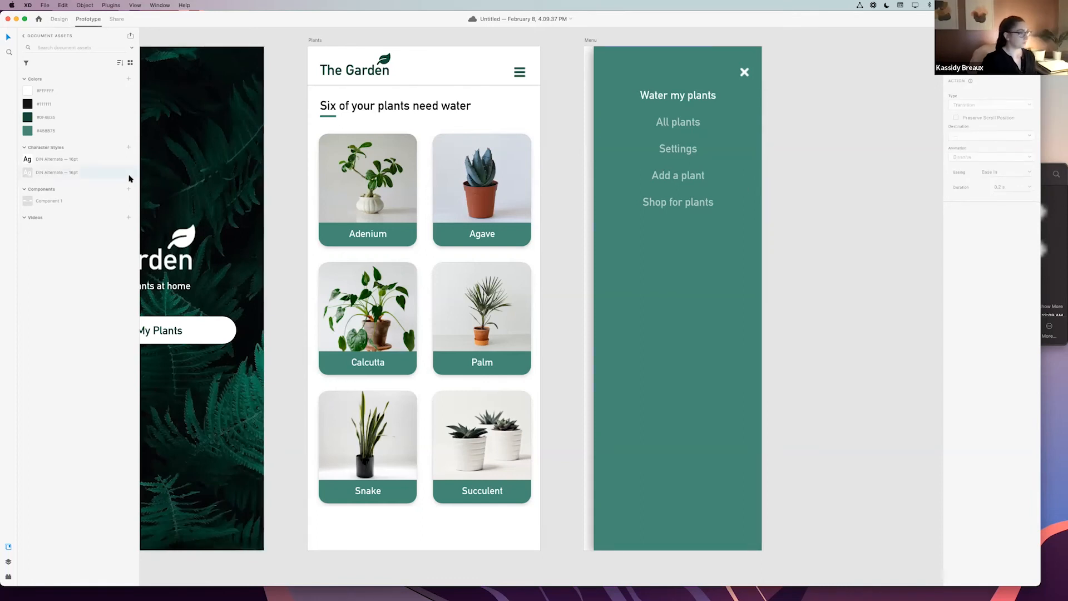
scroll(824, 209, left, 5)
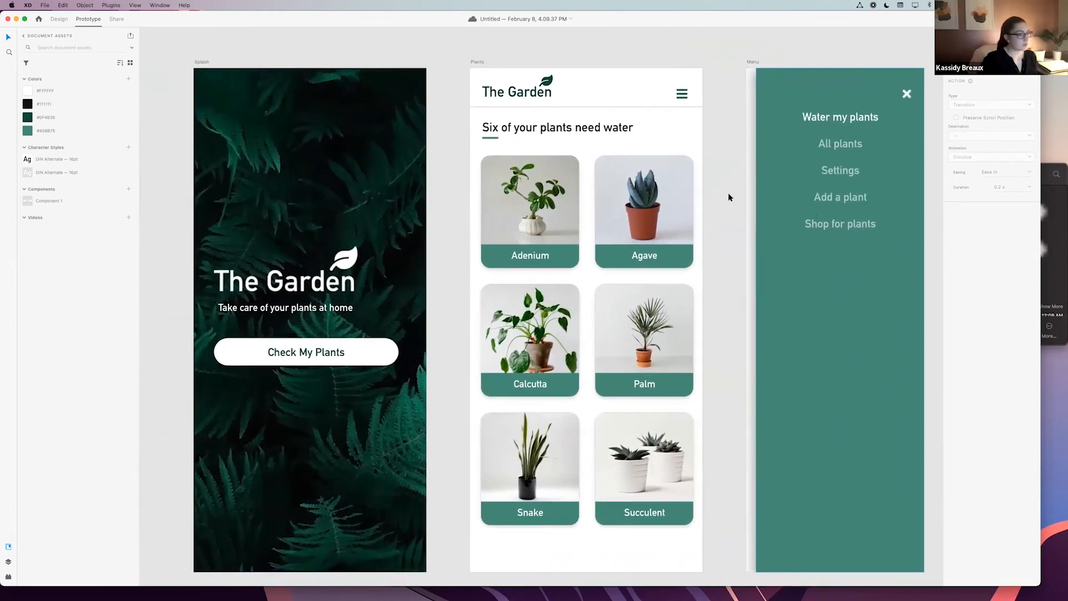
scroll(820, 209, left, 5)
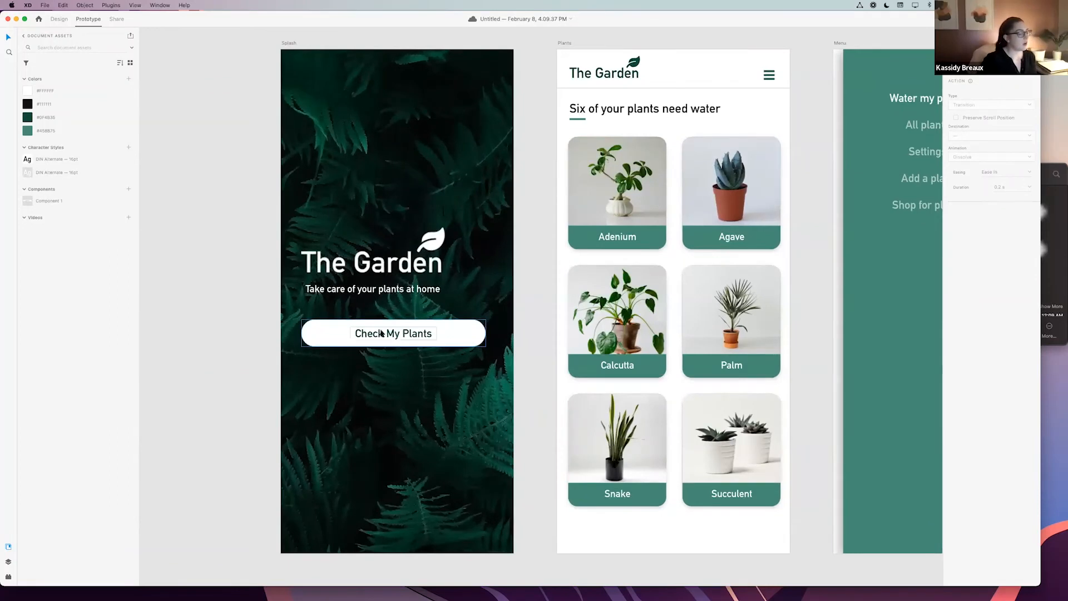
click(461, 332)
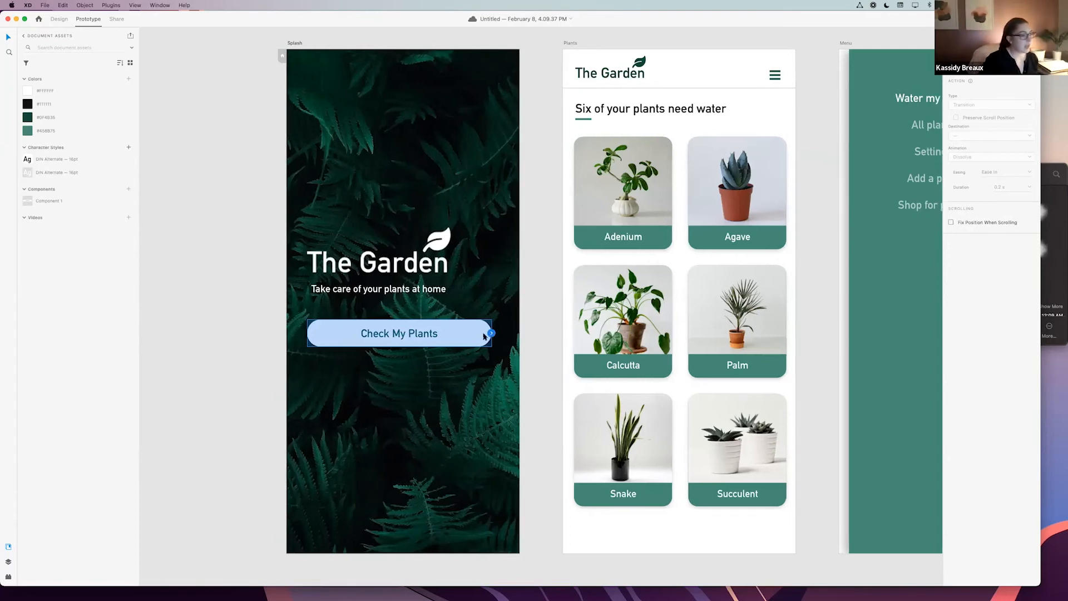
drag(486, 334, 561, 283)
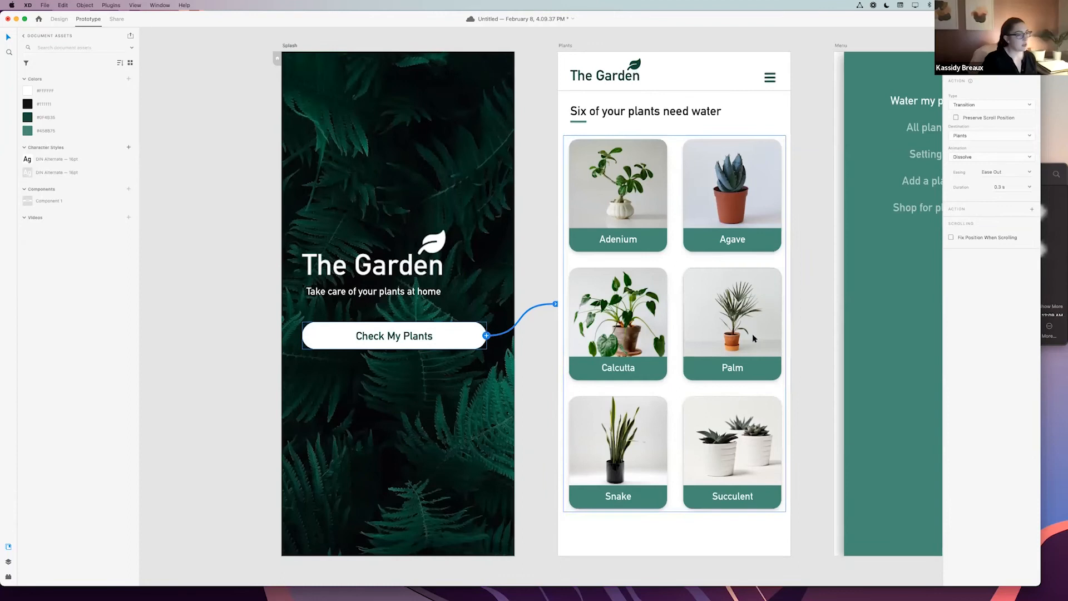
- Review the action types and animations for the Check My Plants link, keeping Transition and Dissolve
scroll(775, 399, right, 3)
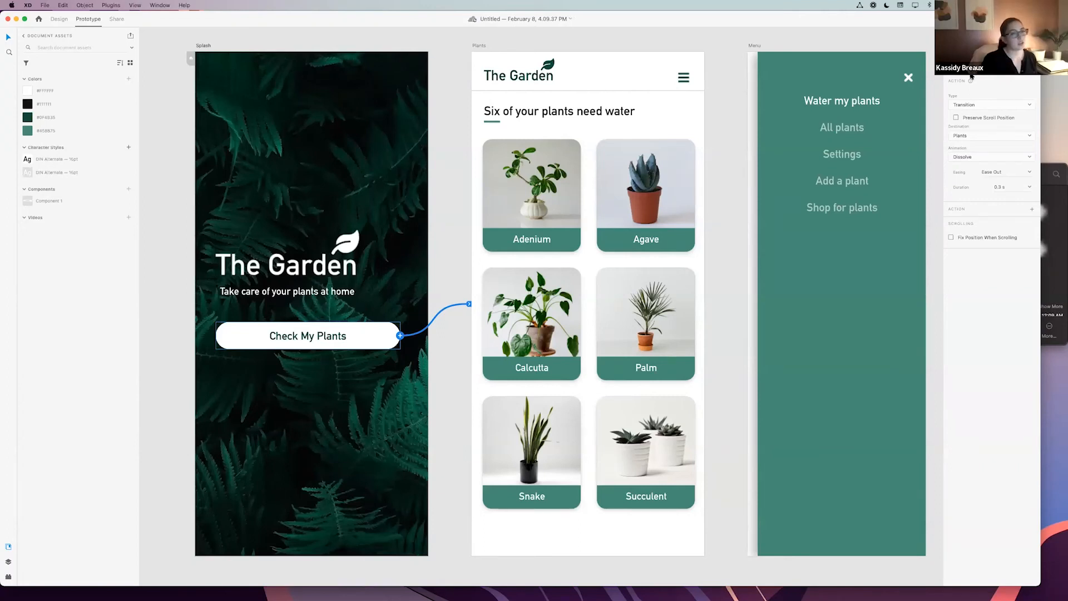
click(978, 106)
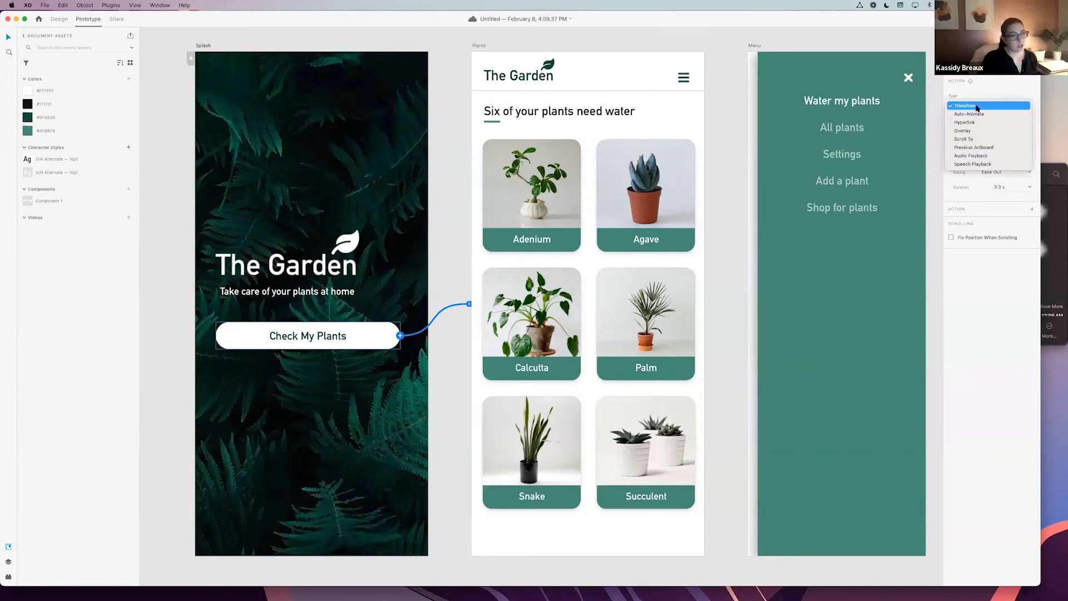
click(977, 106)
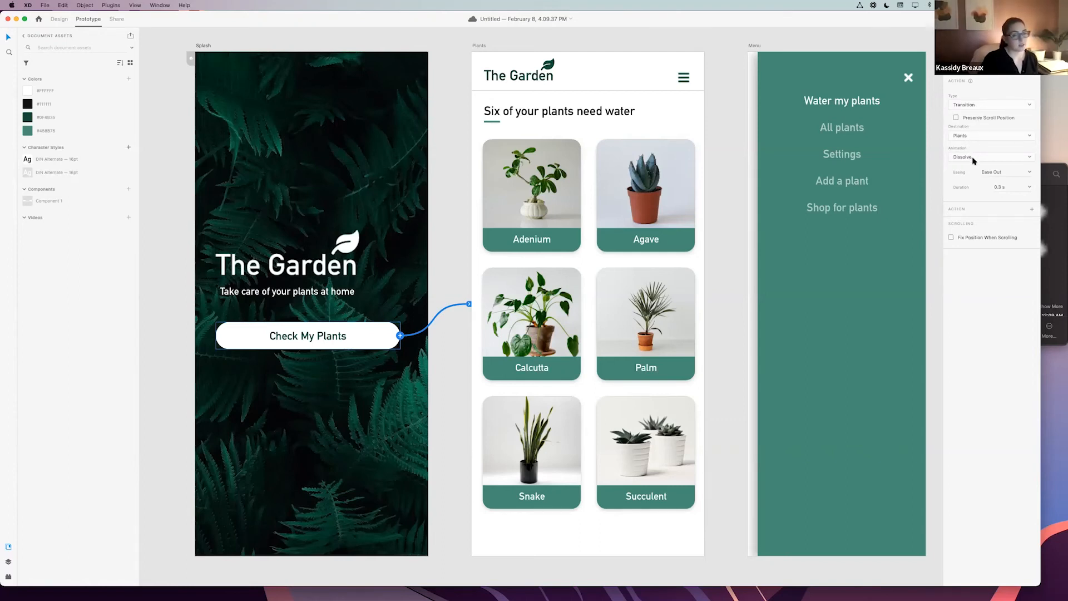
click(974, 161)
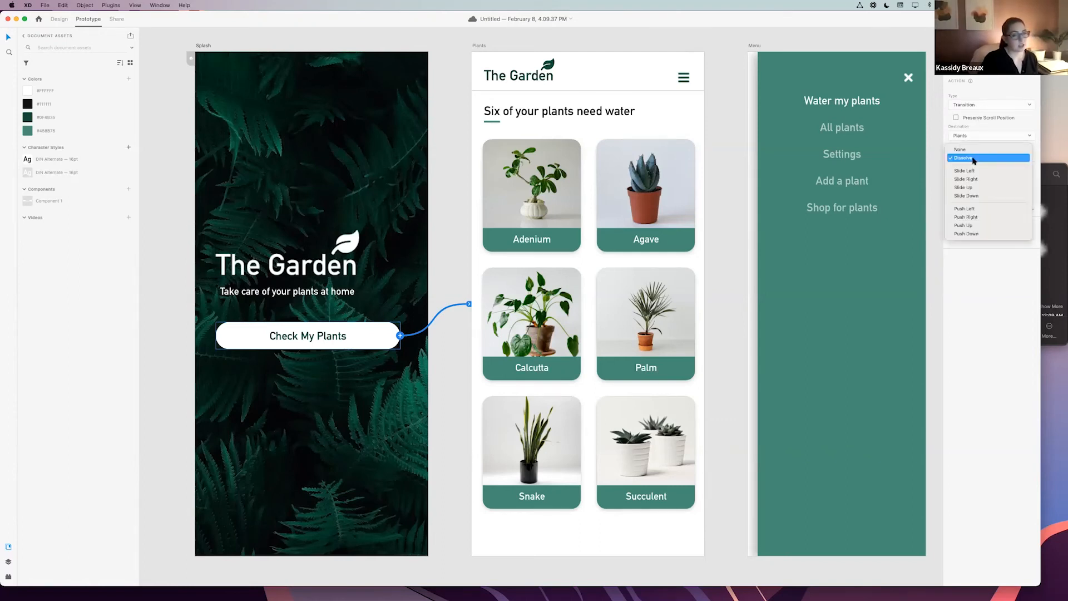
click(974, 159)
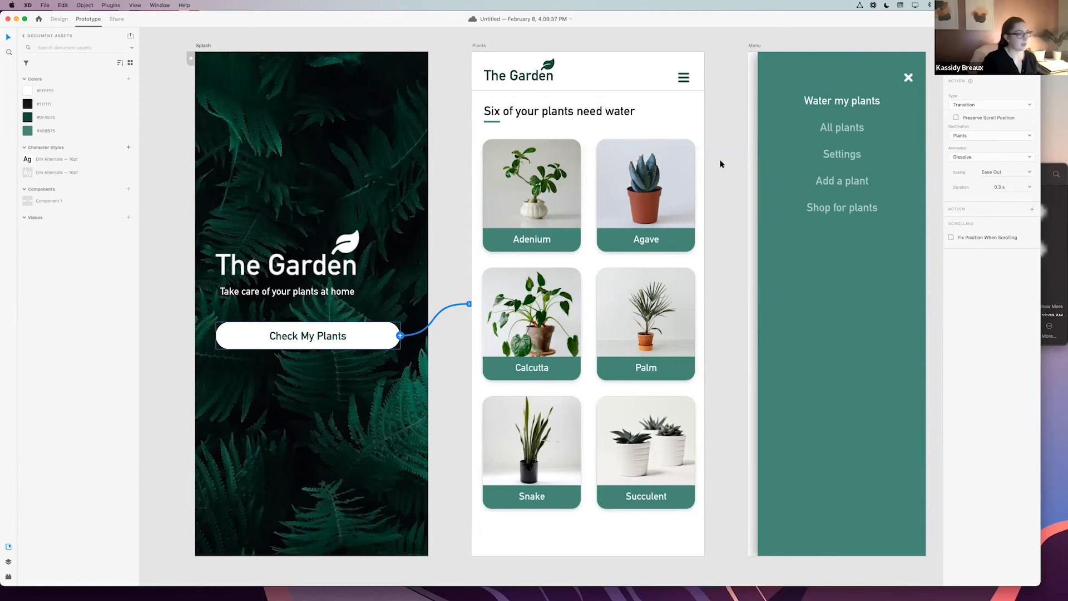
- Link the hamburger icon on the Plants artboard to the Menu artboard
scroll(720, 164, right, 5)
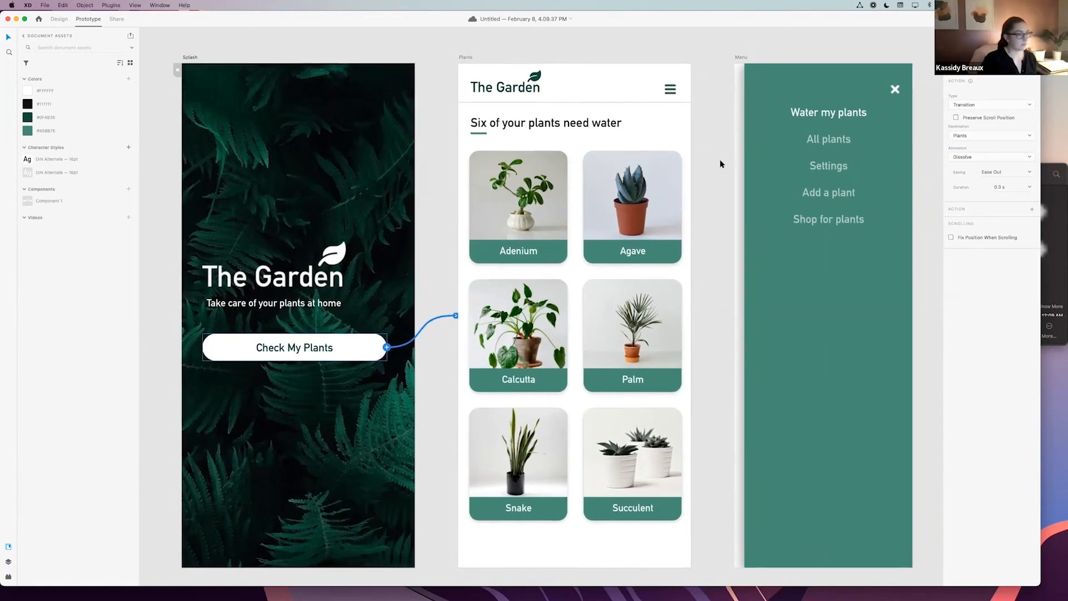
scroll(721, 164, left, 2)
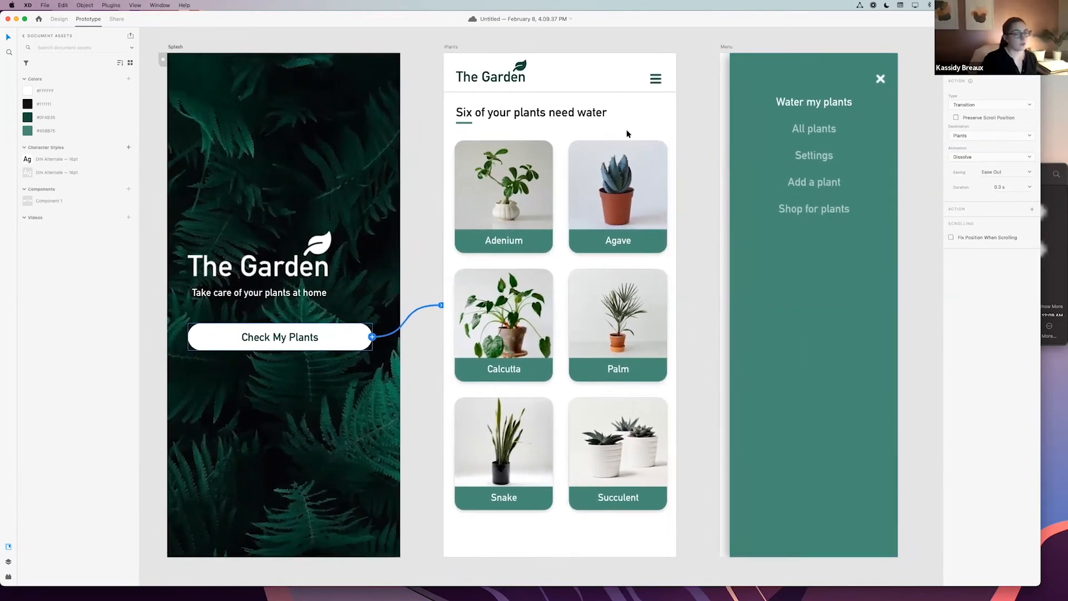
click(657, 81)
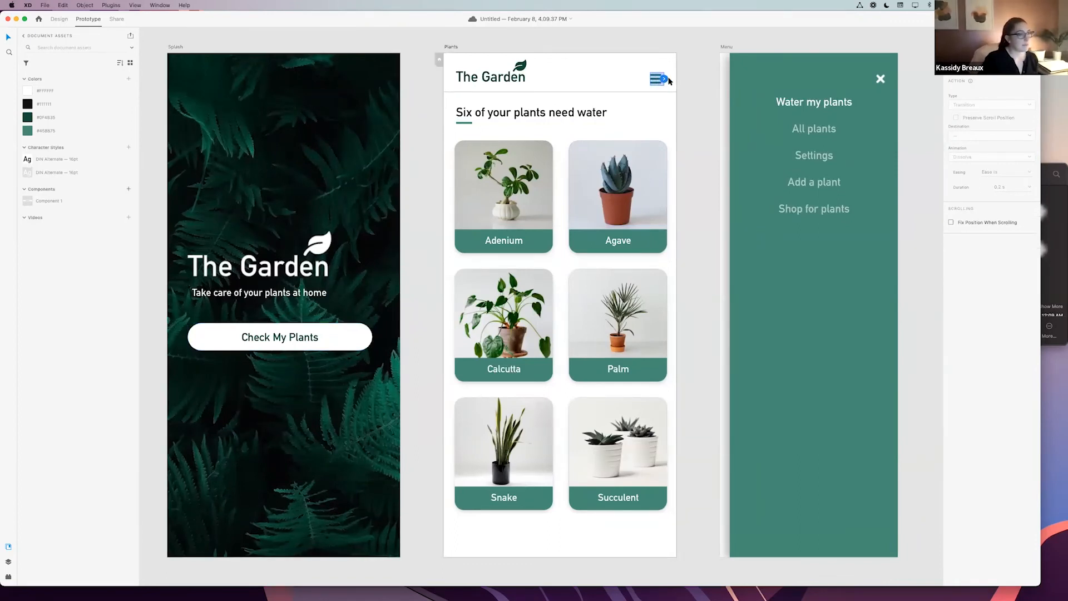
drag(664, 80, 726, 103)
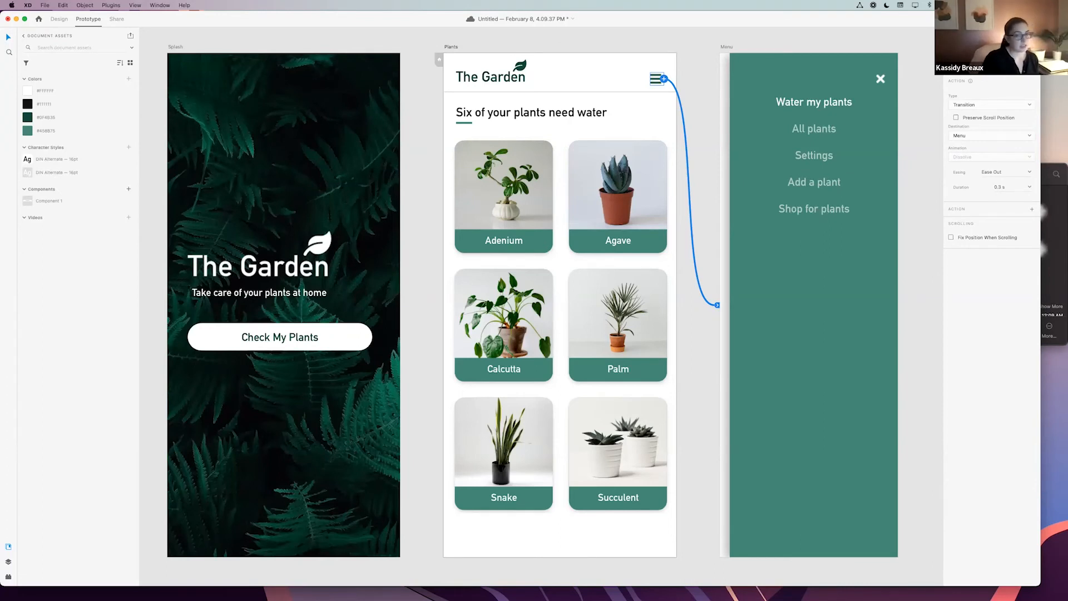
- Set the hamburger icon's action type to Overlay and position the overlay flush with the Plants artboard's right edge
click(989, 106)
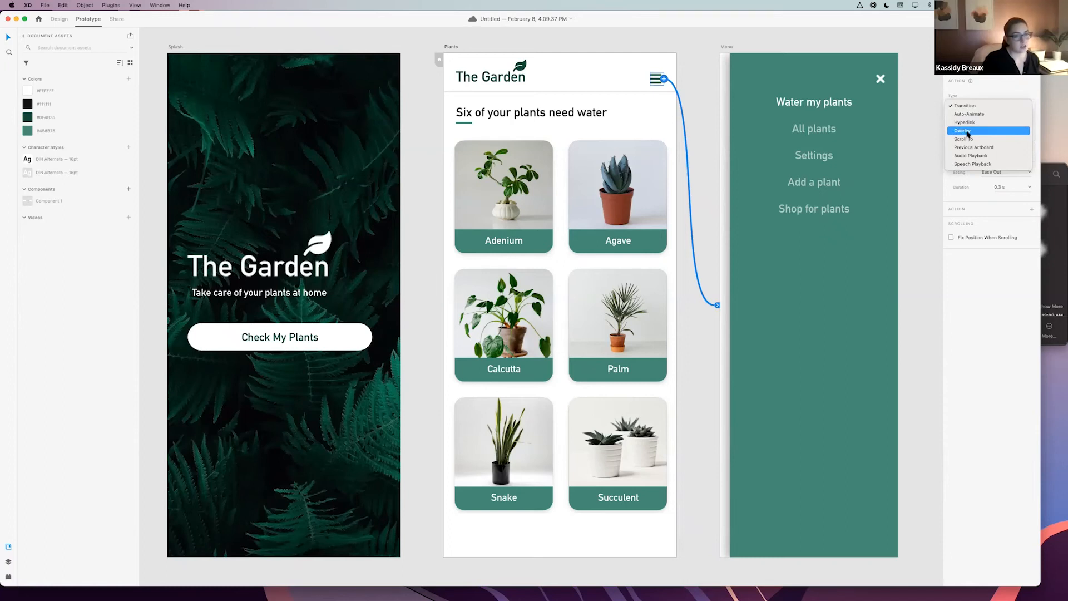
click(968, 131)
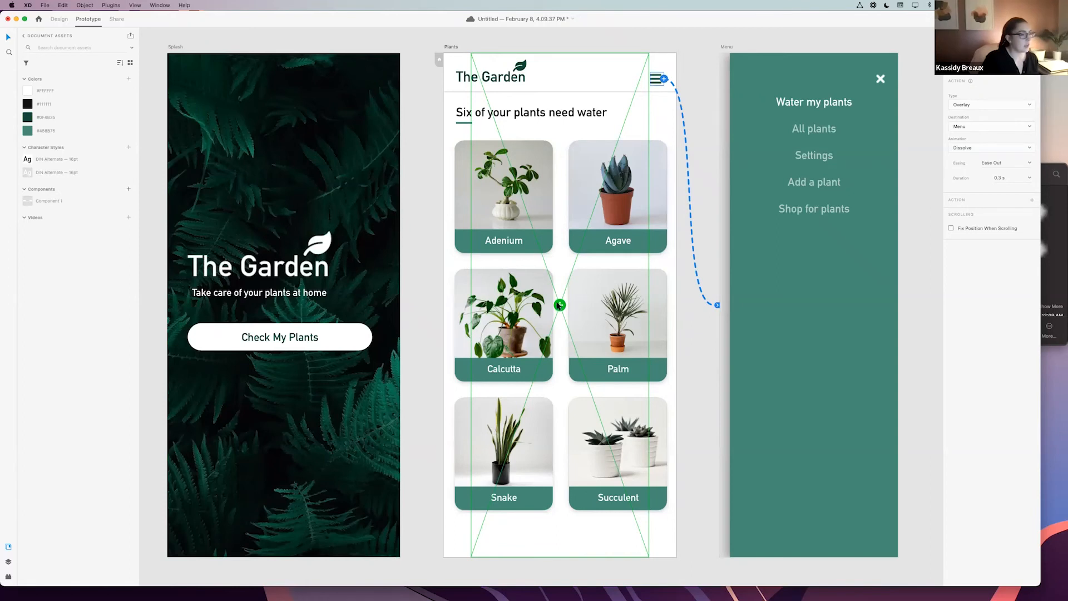
drag(560, 307, 587, 308)
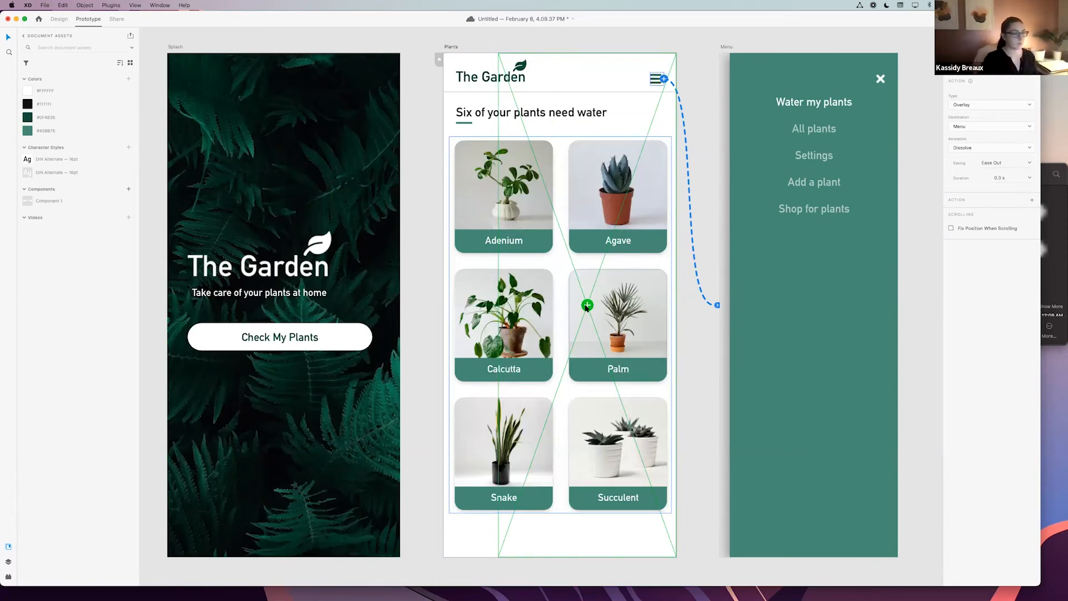
drag(587, 307, 584, 309)
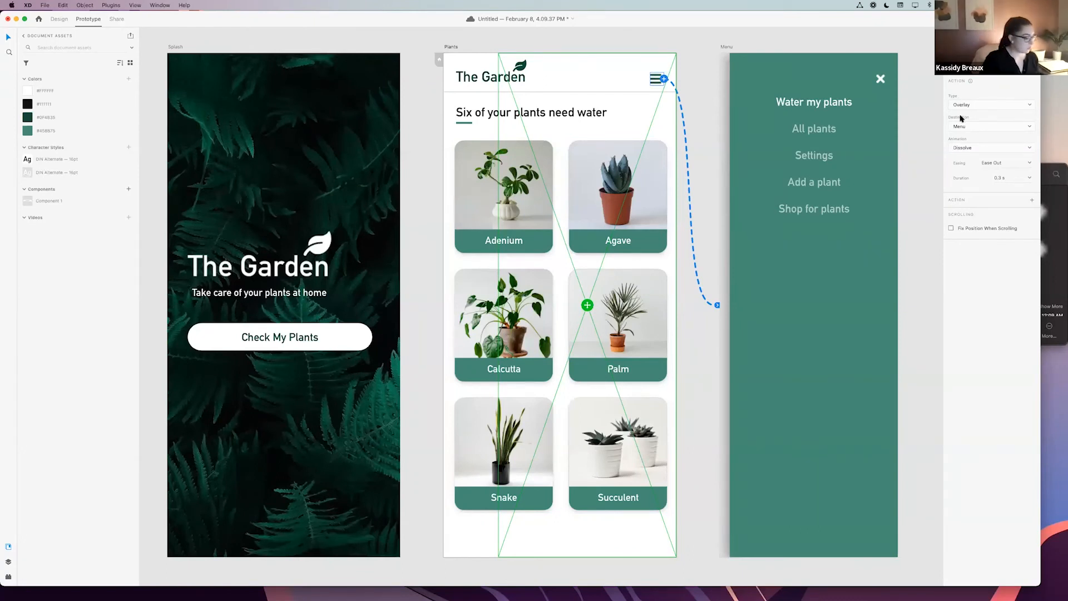
- Set the hamburger icon's overlay animation to Slide Left with Ease In easing and a 0.6 s duration
click(983, 149)
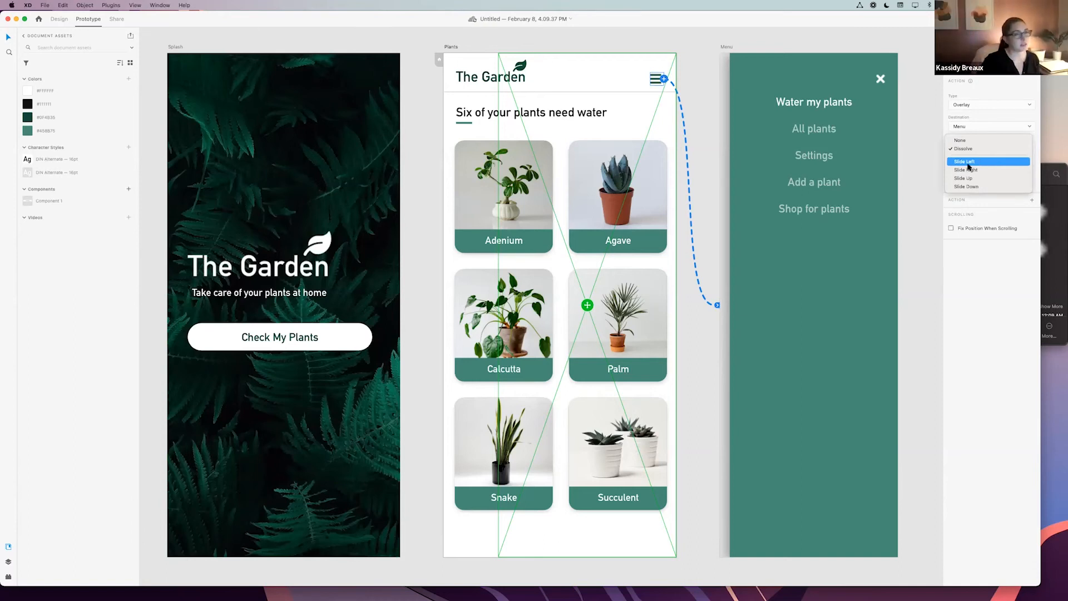
click(969, 164)
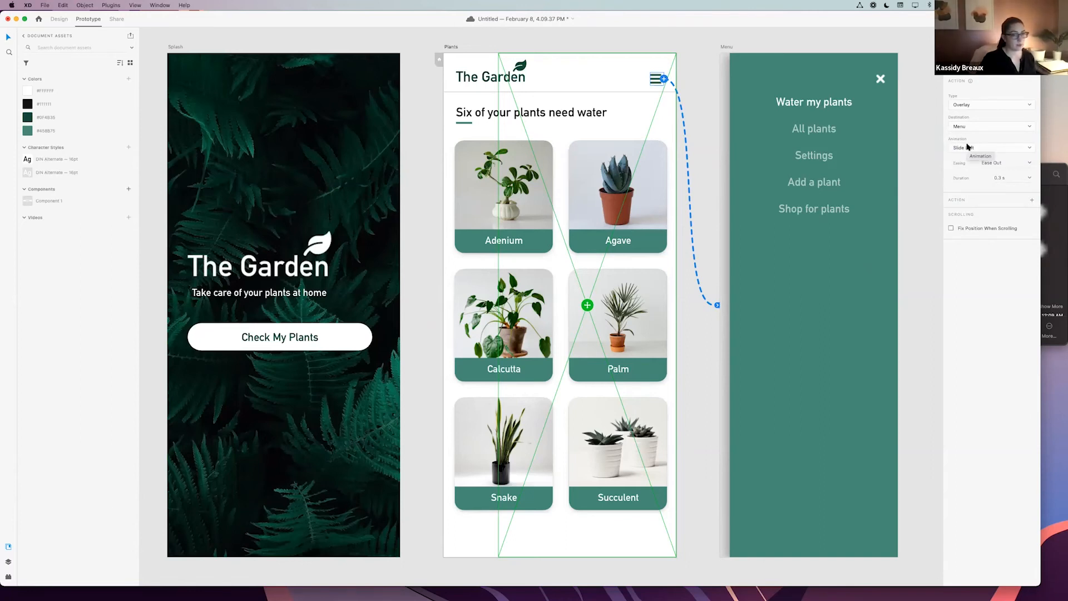
click(1030, 163)
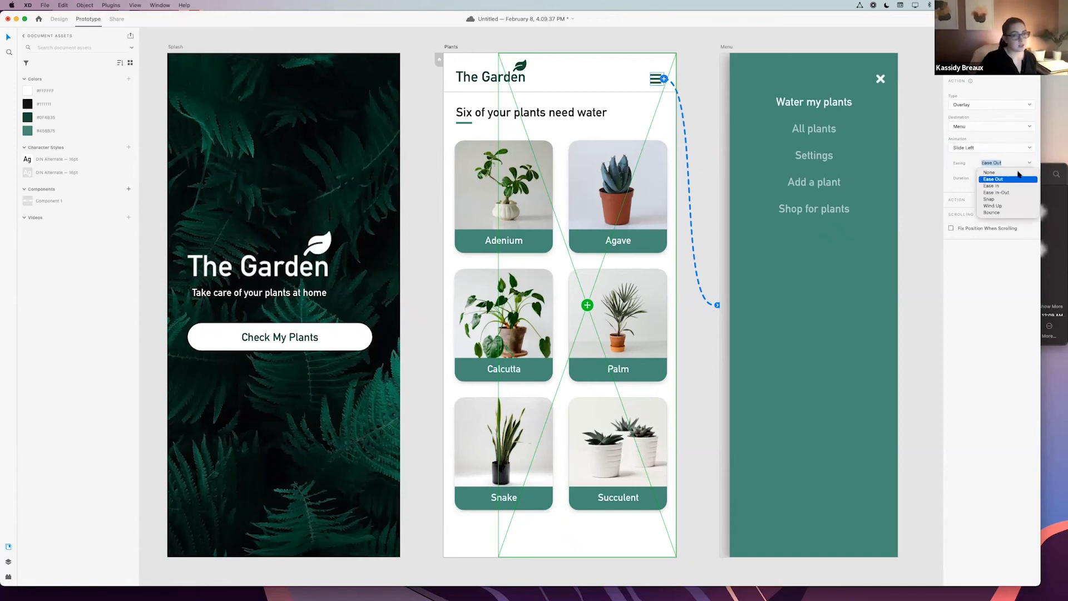
click(991, 186)
click(1029, 177)
click(1008, 201)
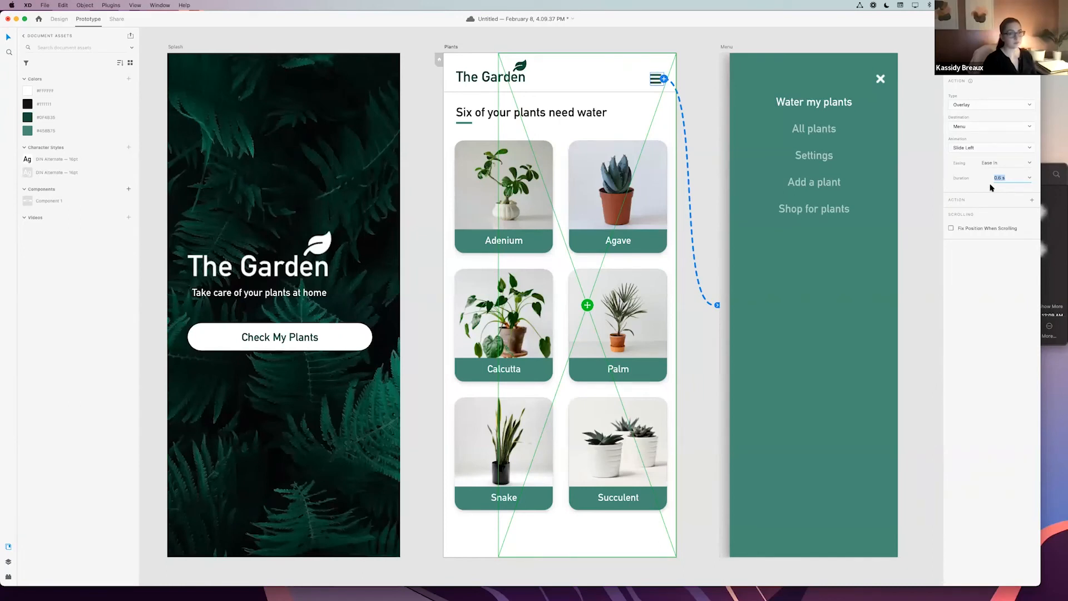
click(919, 150)
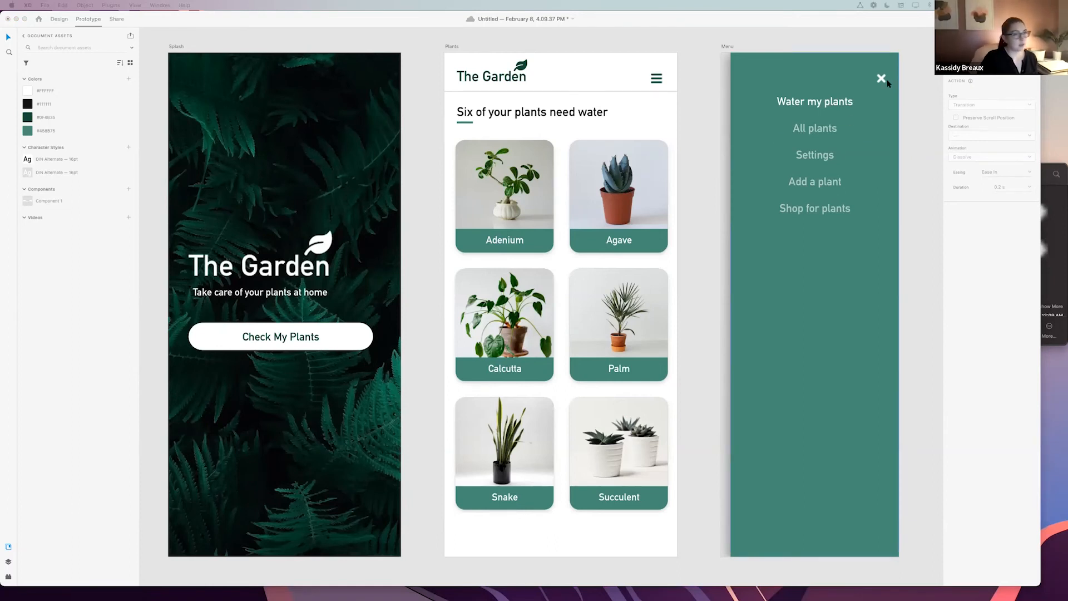
- Link the white close icon on the Menu artboard to the Plants artboard as an overlay
click(888, 82)
drag(888, 82, 677, 172)
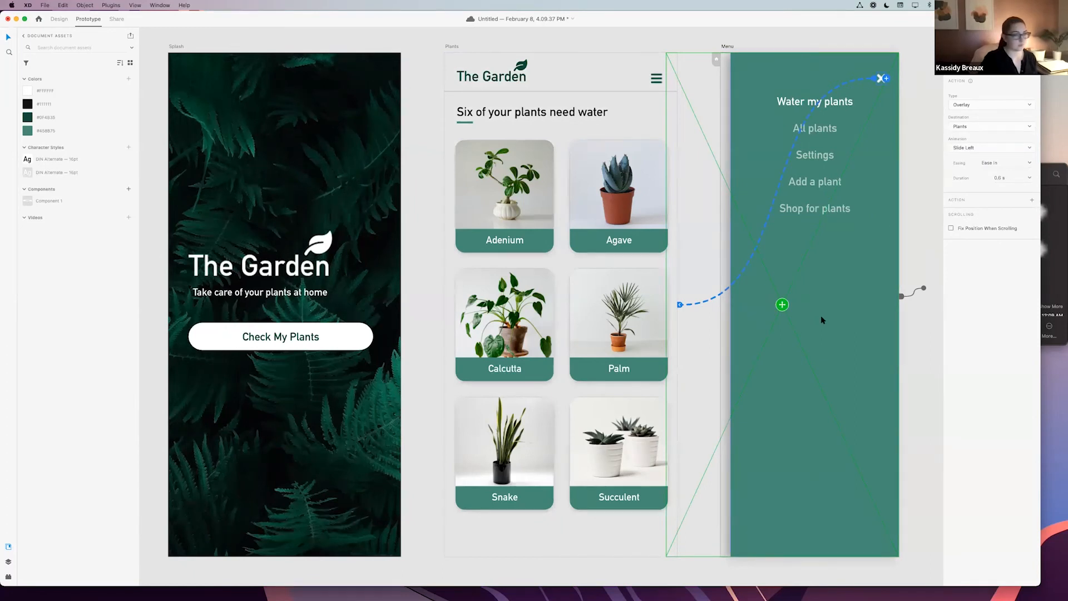
click(921, 161)
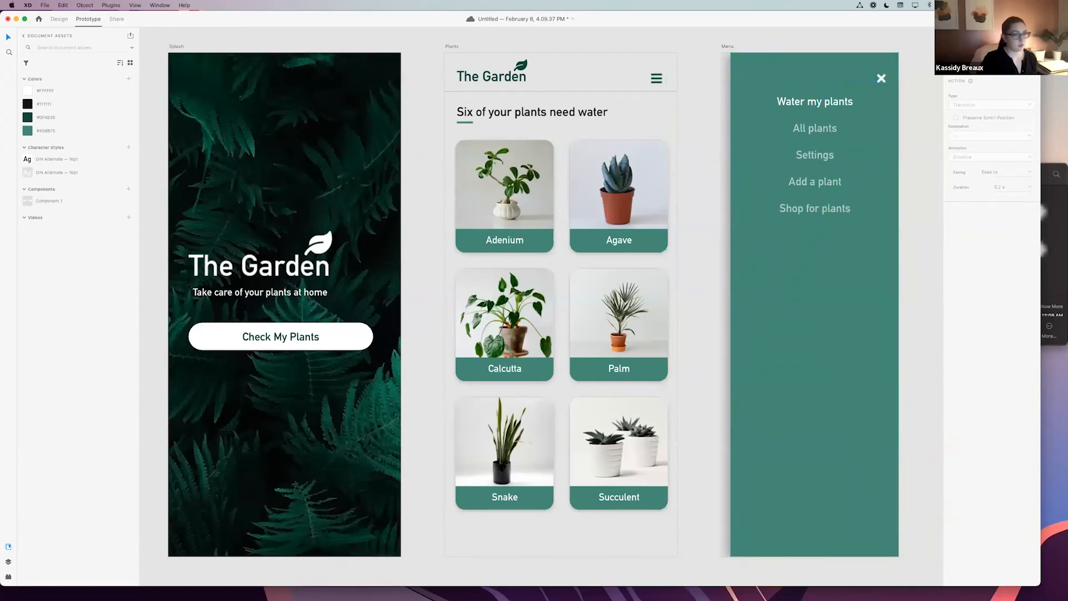
click(883, 78)
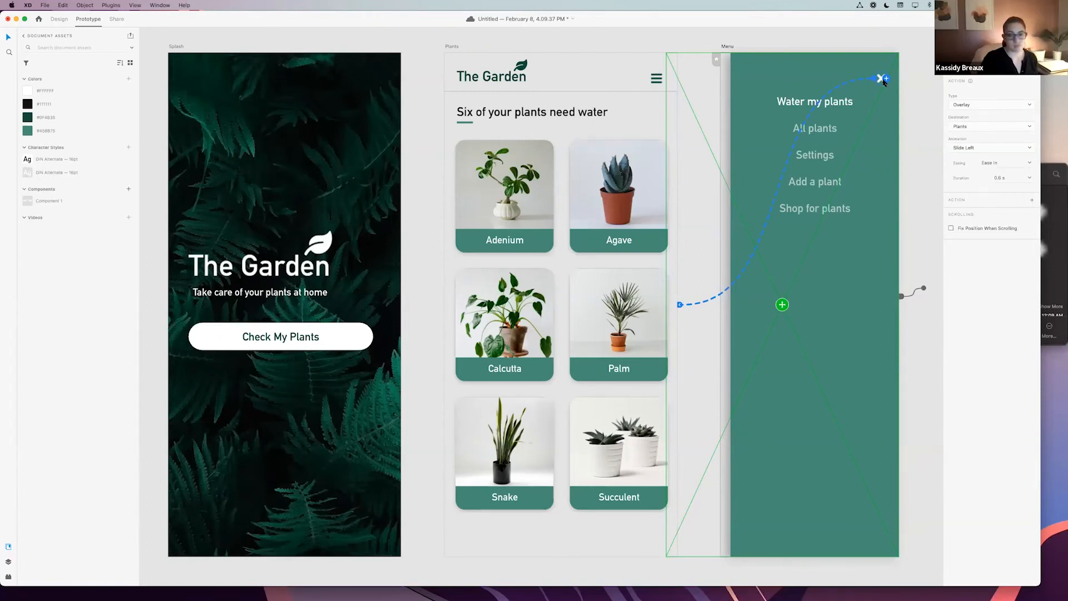
click(926, 124)
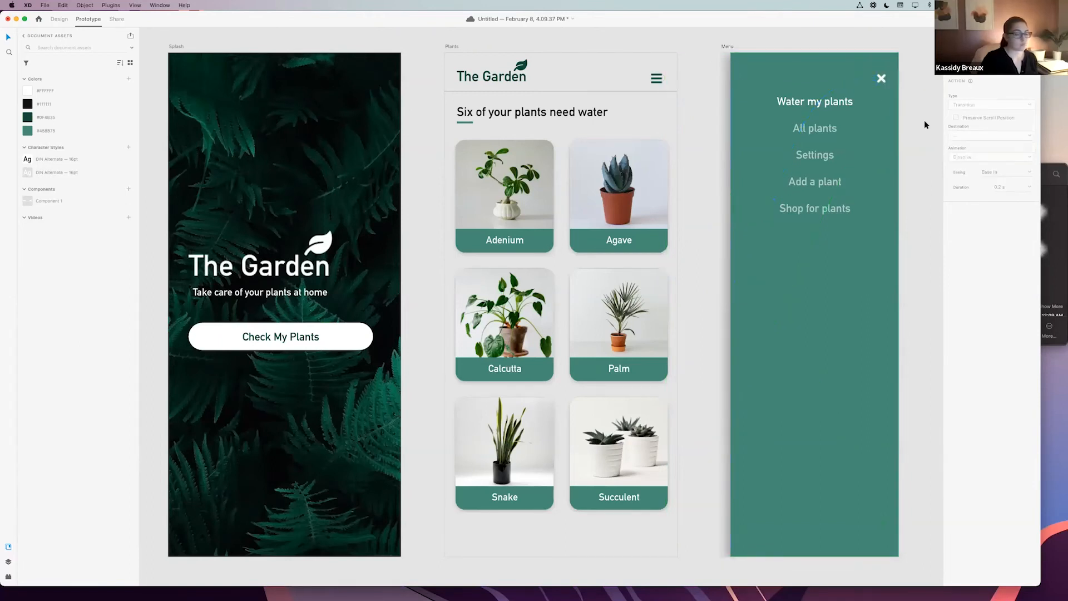
- In Design mode, draw a white 375 × 812 rectangle covering the whole Plants artboard and remove its border
scroll(926, 124, left, 3)
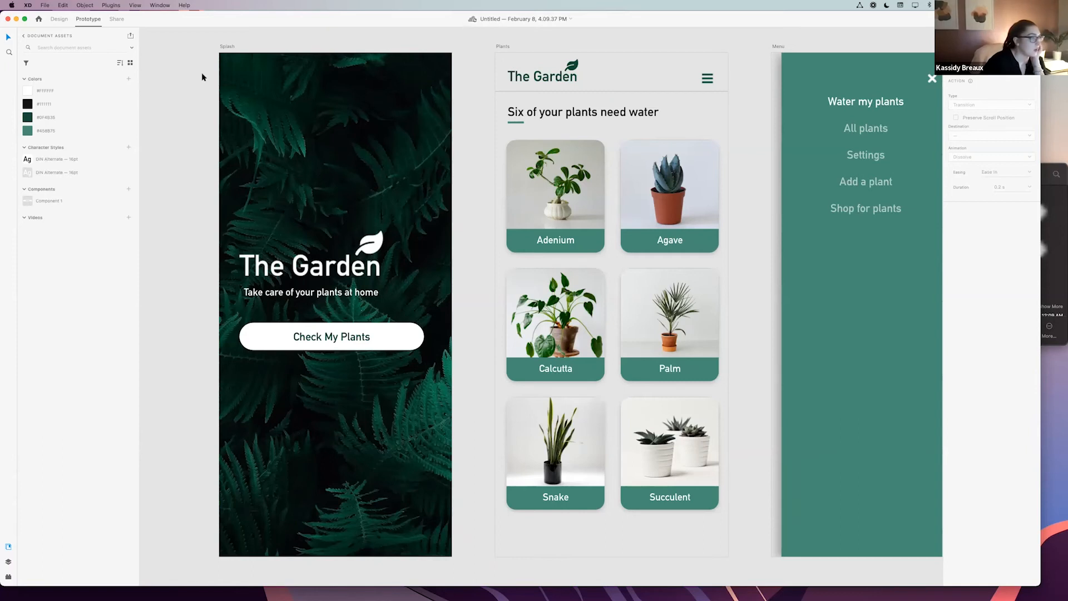
click(59, 19)
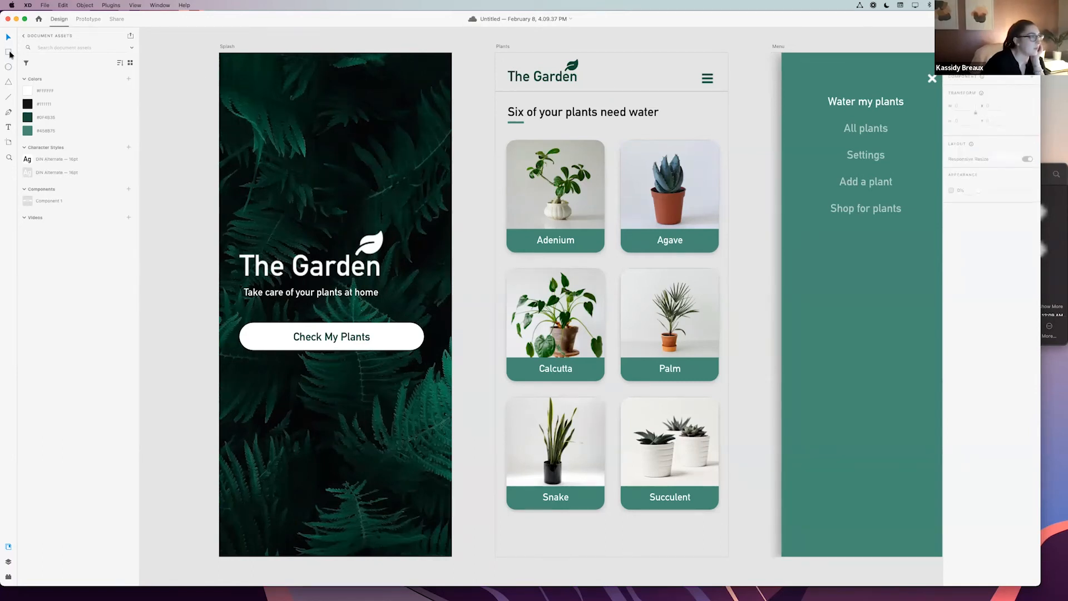
click(10, 54)
drag(495, 51, 727, 556)
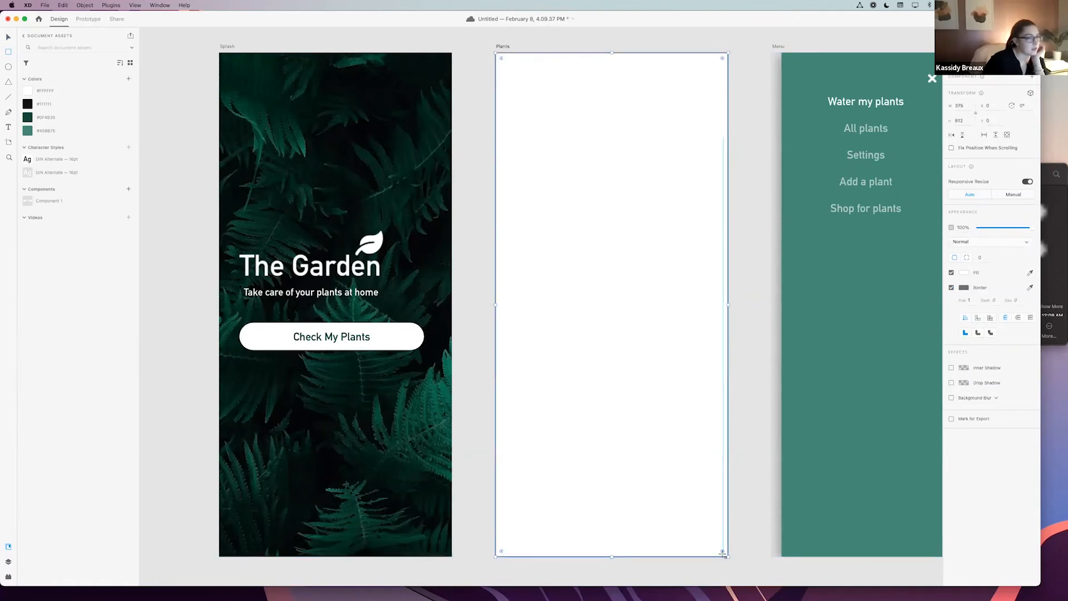
click(953, 288)
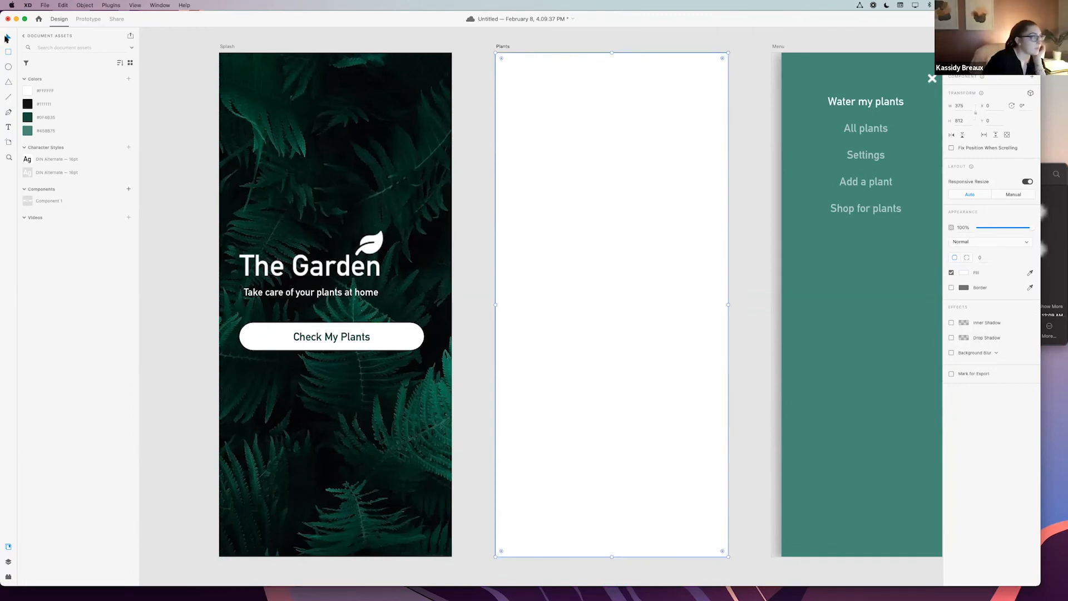
click(7, 38)
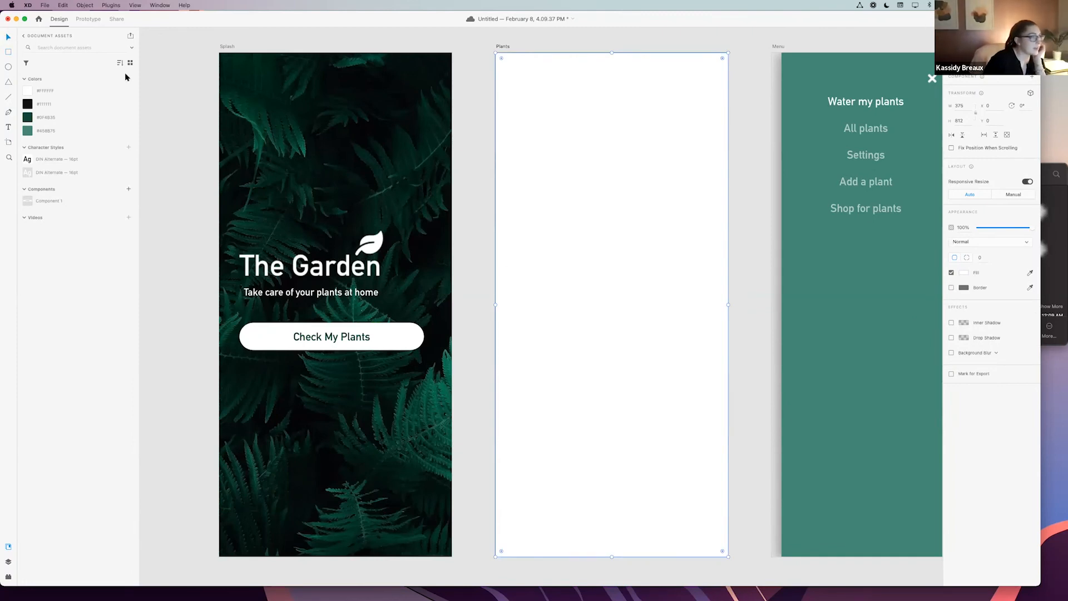
- Send the white rectangle behind all other content on the Plants artboard and deselect it
right_click(622, 235)
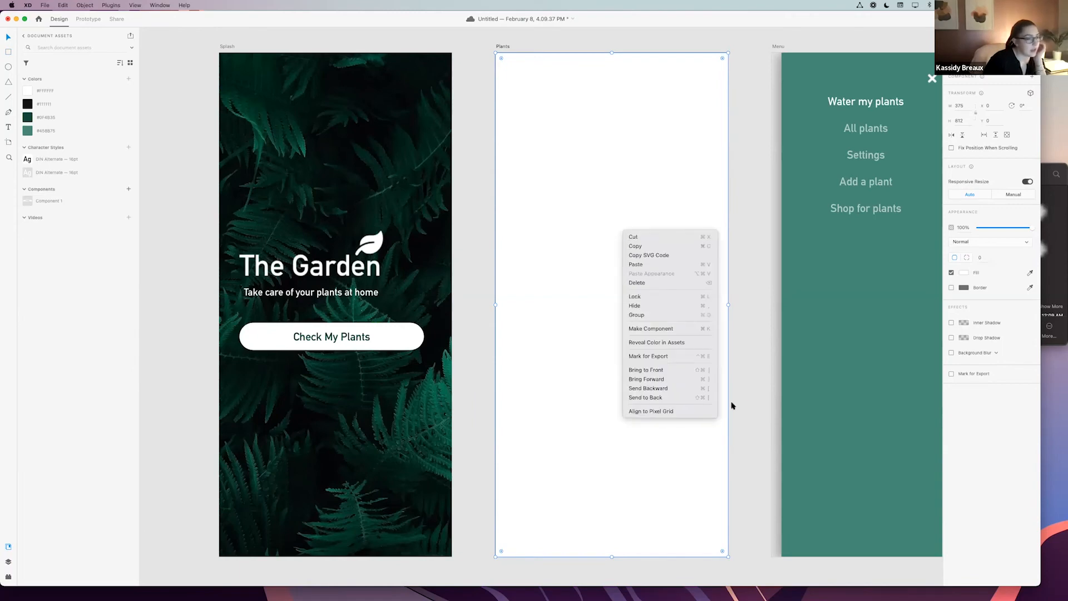
click(663, 398)
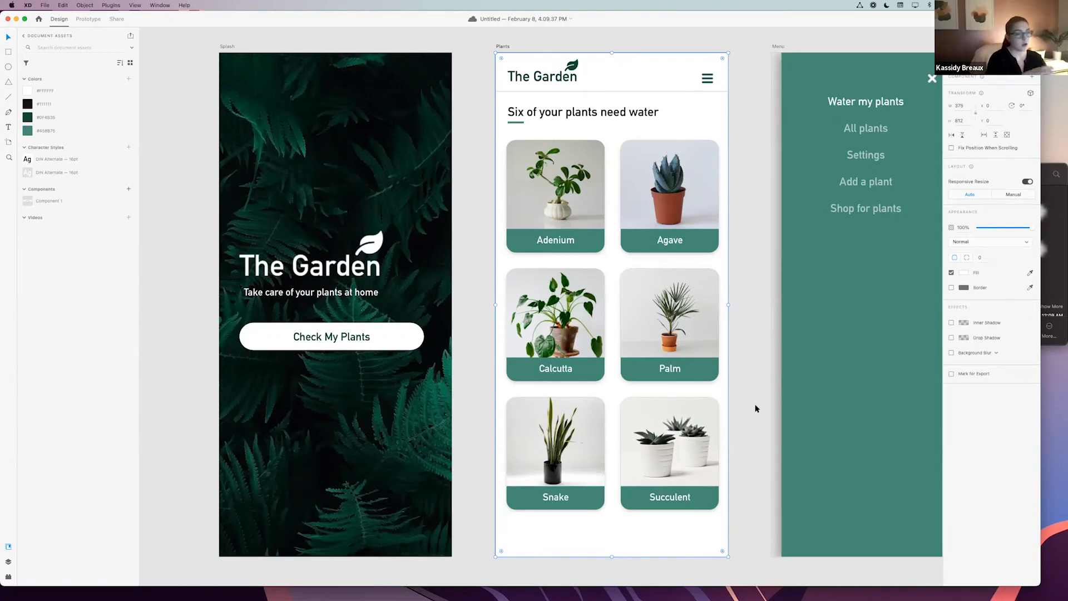
click(756, 409)
- Return to Prototype mode and set the Splash artboard as the starting screen of the flow
scroll(286, 81, up, 1)
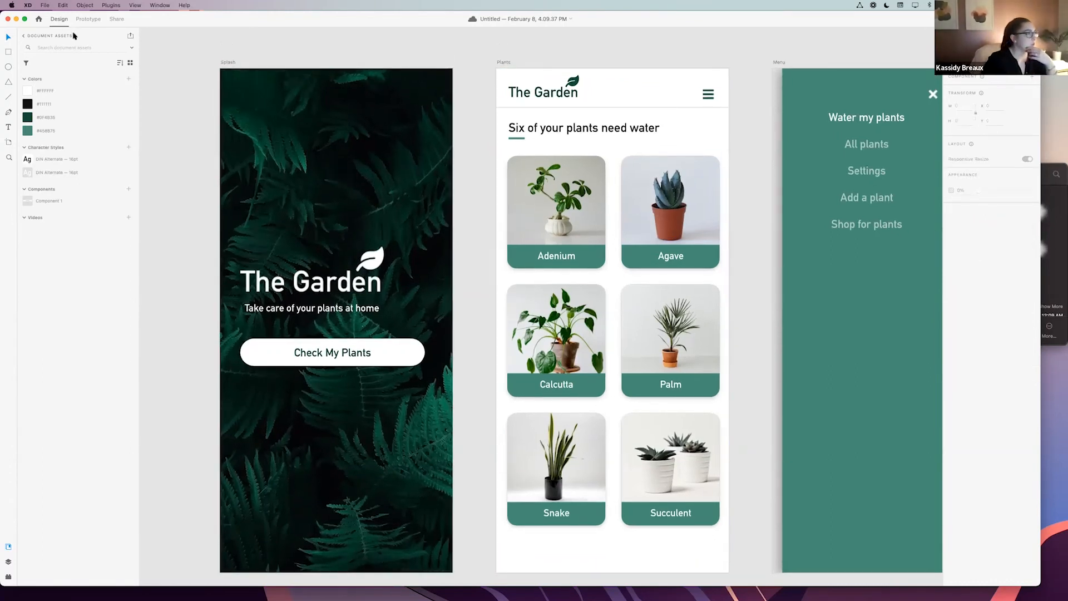
click(88, 19)
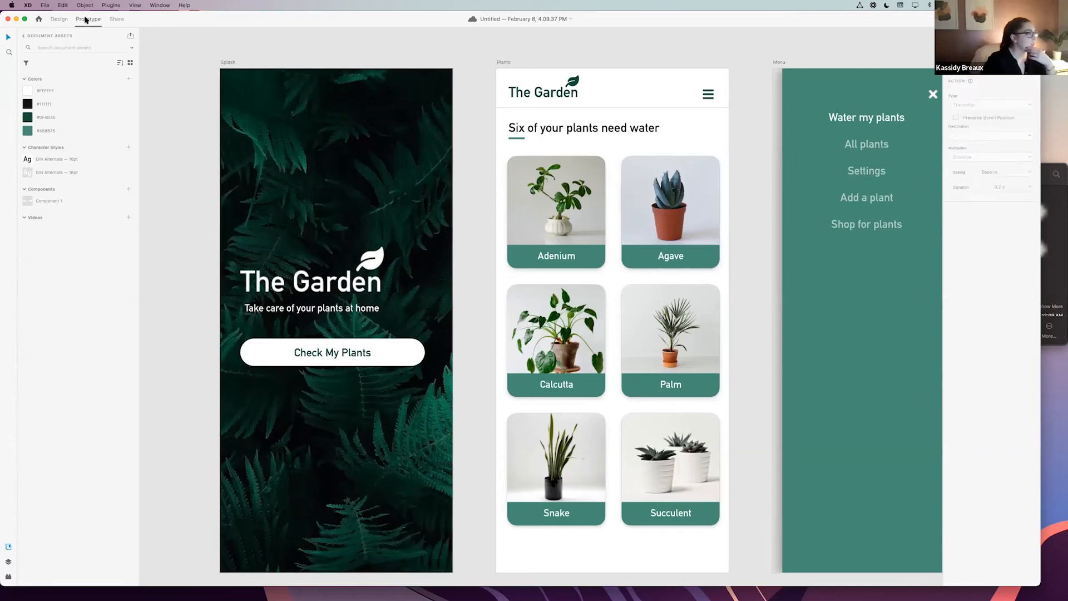
click(226, 62)
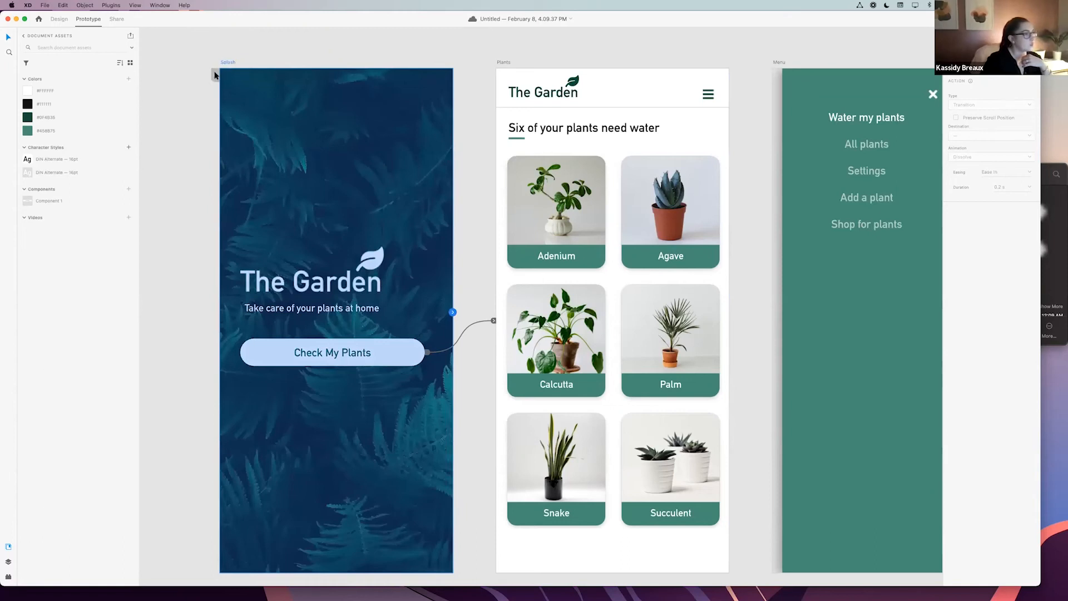
click(216, 75)
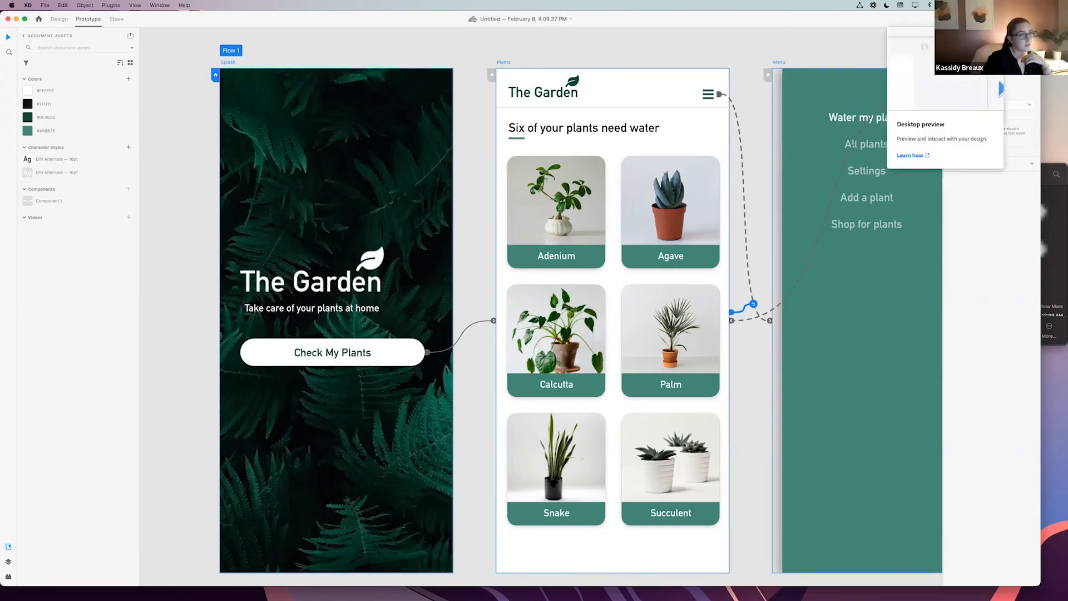
- Open the desktop preview of the prototype and move its window onto empty canvas below the artboards
click(999, 19)
scroll(636, 178, down, 10)
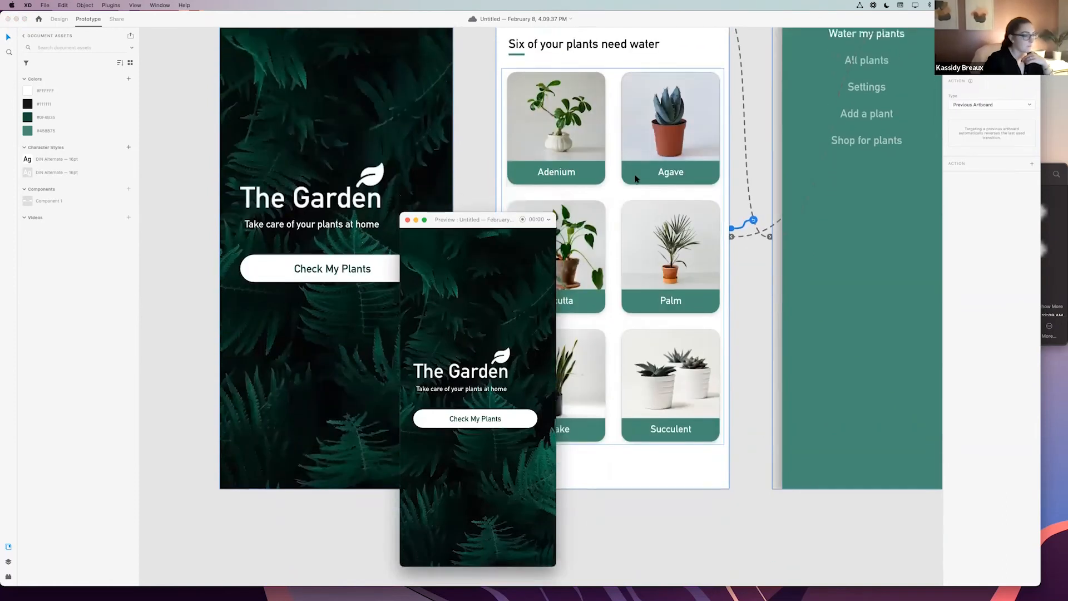
drag(485, 219, 601, 134)
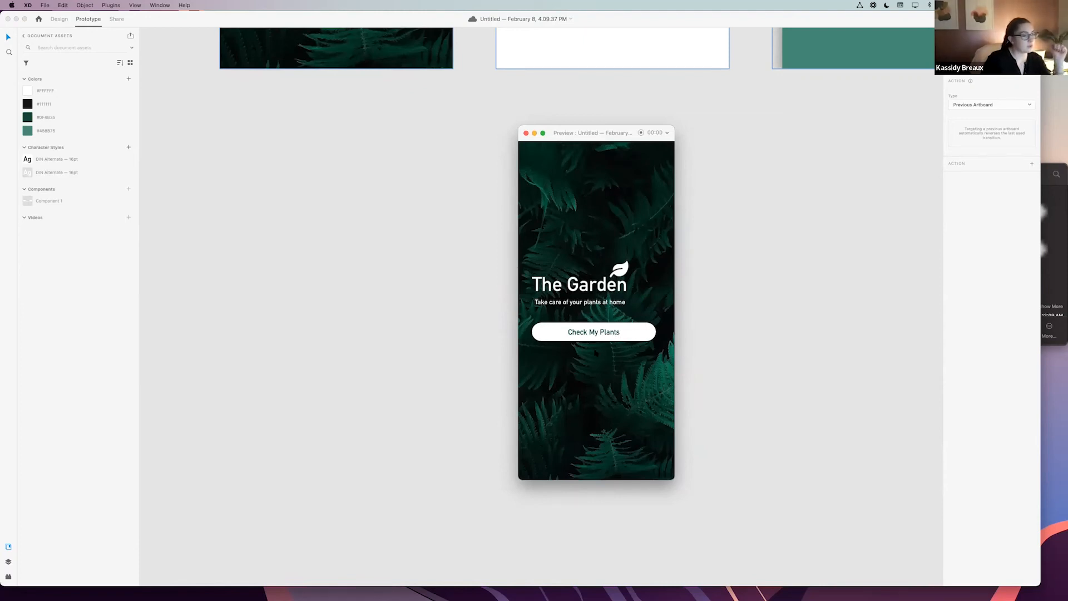
- Test the prototype in the preview by following Check My Plants and repeatedly opening and closing the menu overlay
click(603, 338)
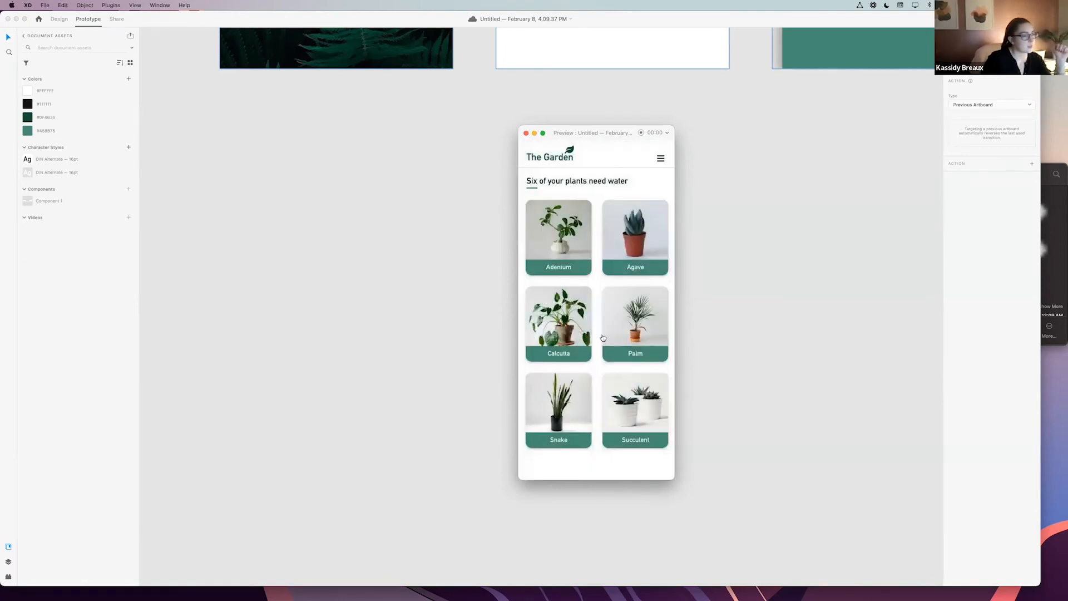
click(661, 160)
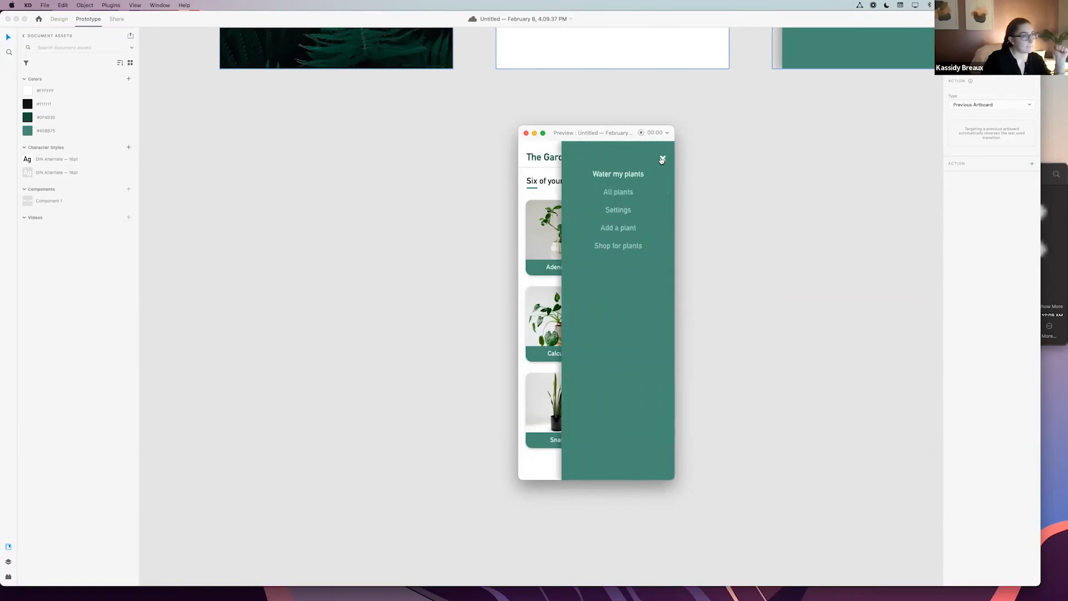
click(663, 160)
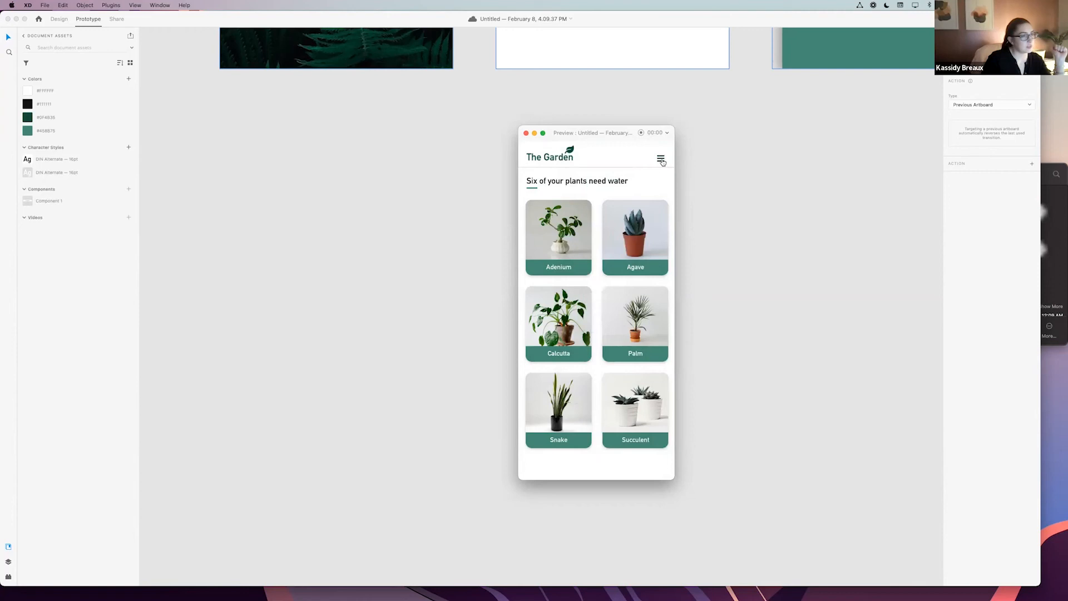
click(661, 160)
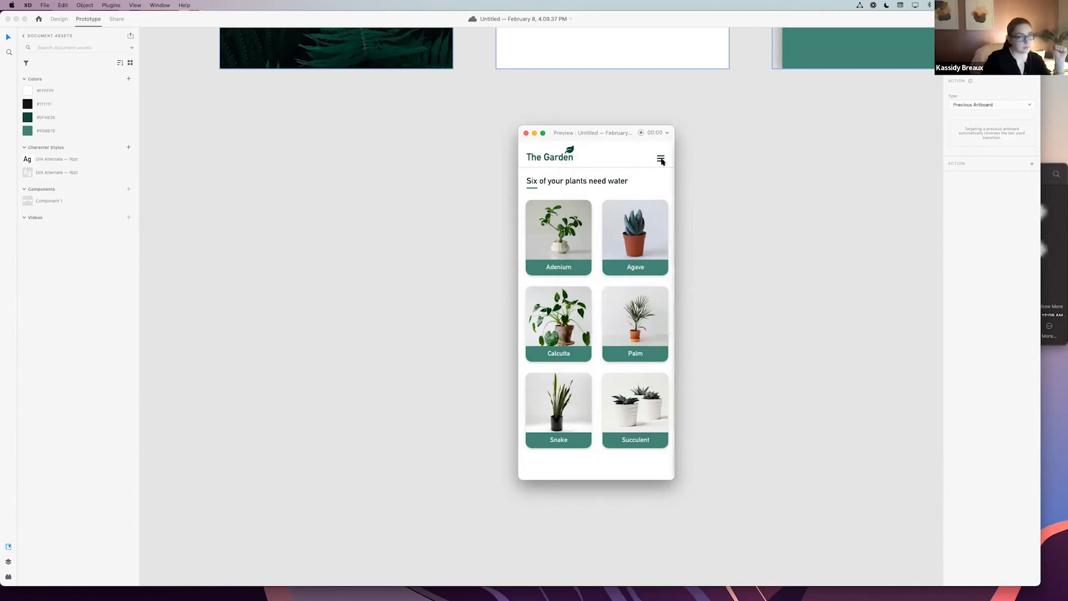
click(663, 161)
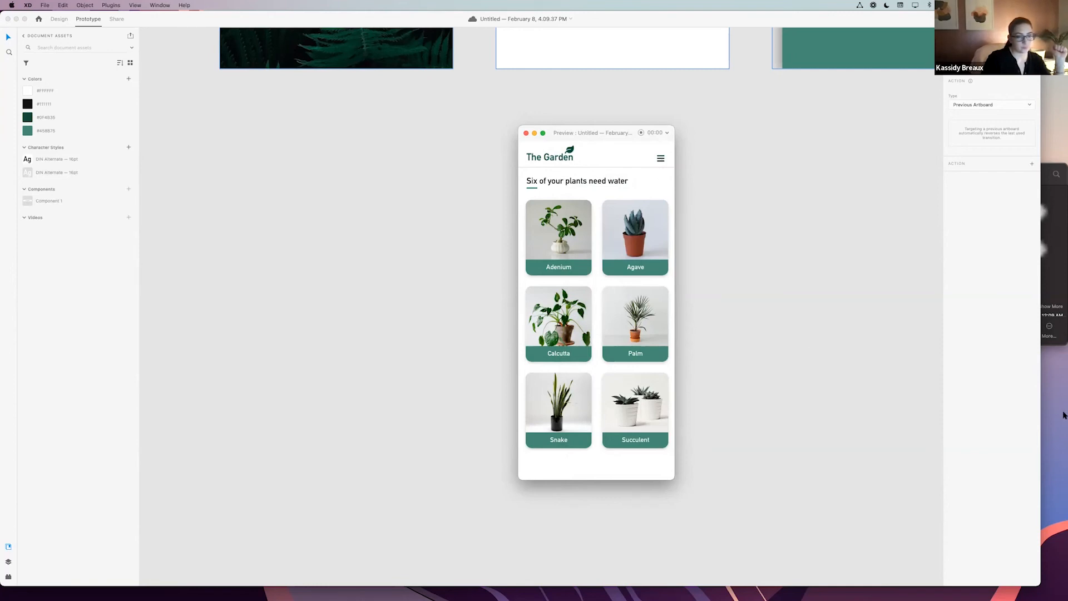
click(660, 158)
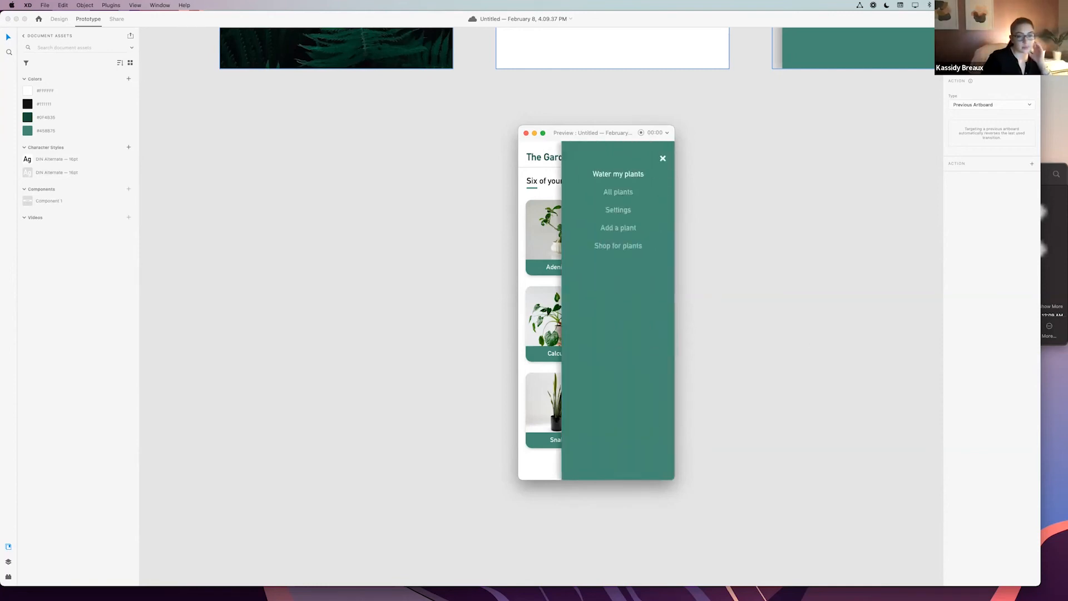
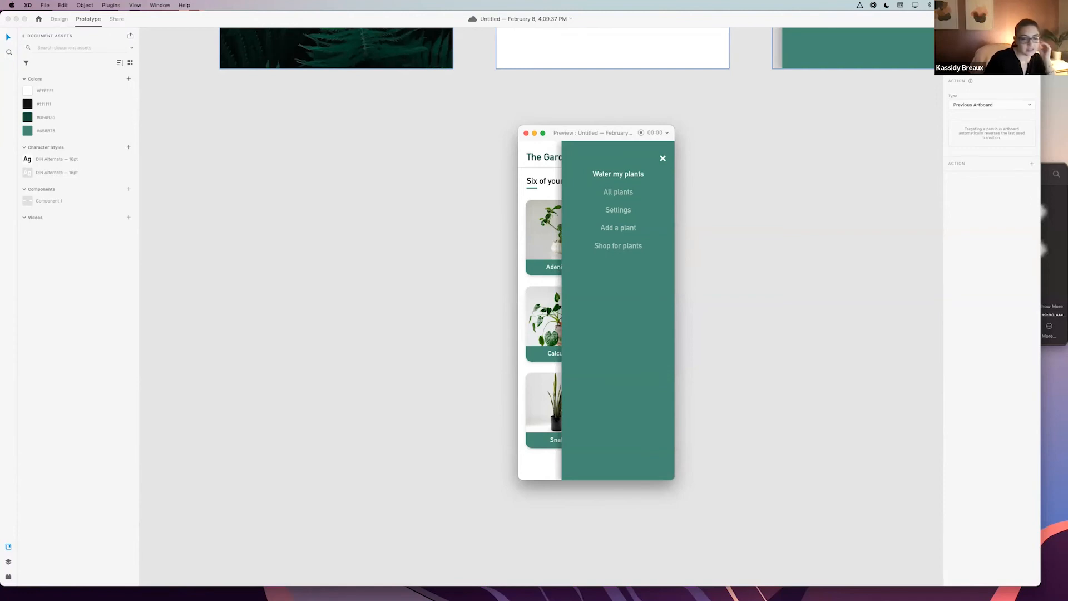
click(663, 160)
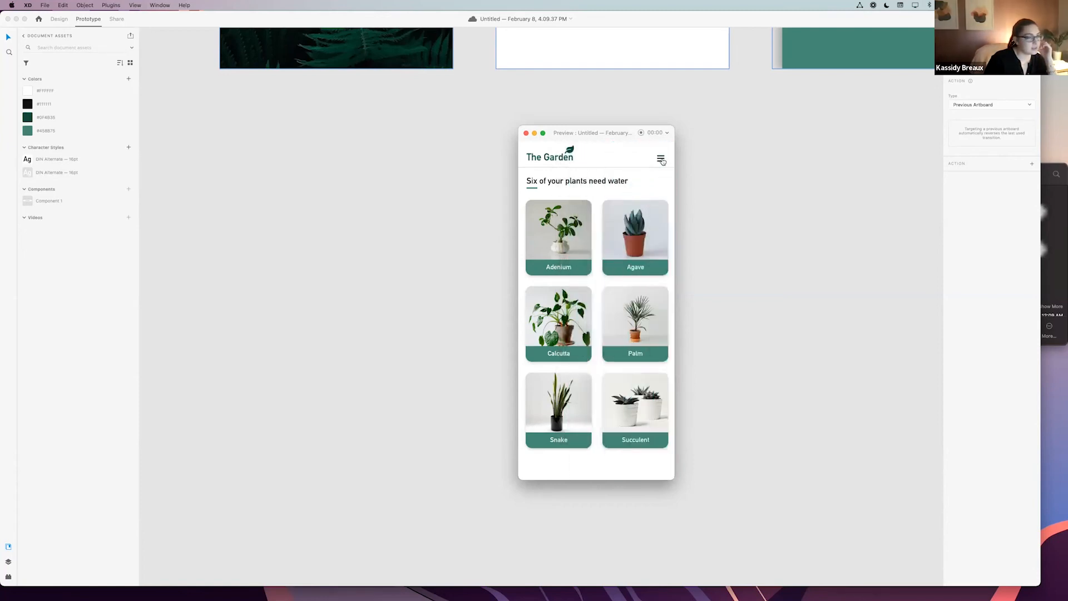
click(662, 160)
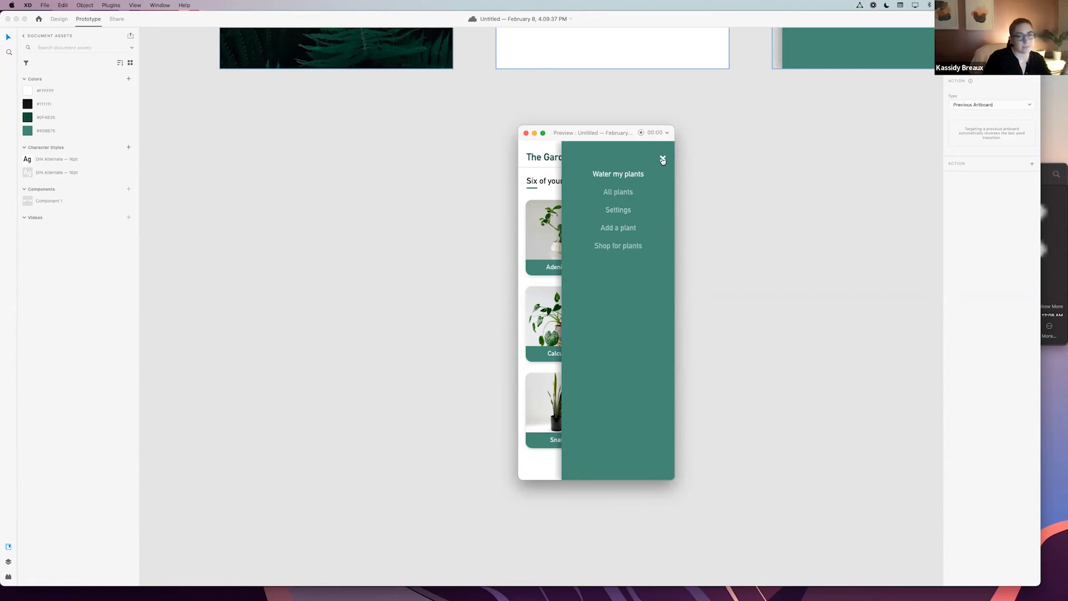
click(662, 160)
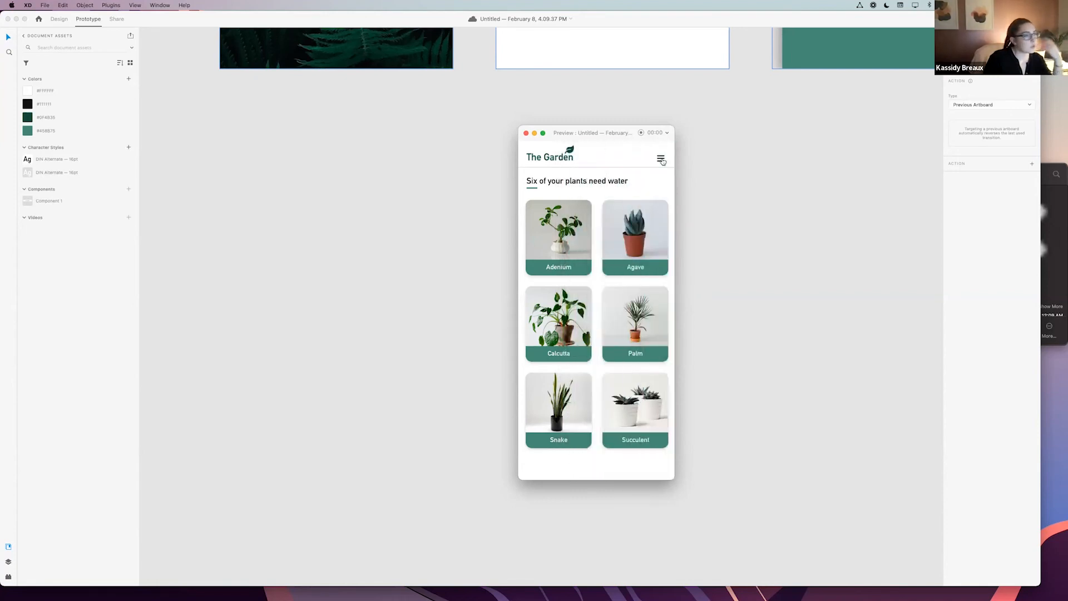
click(661, 159)
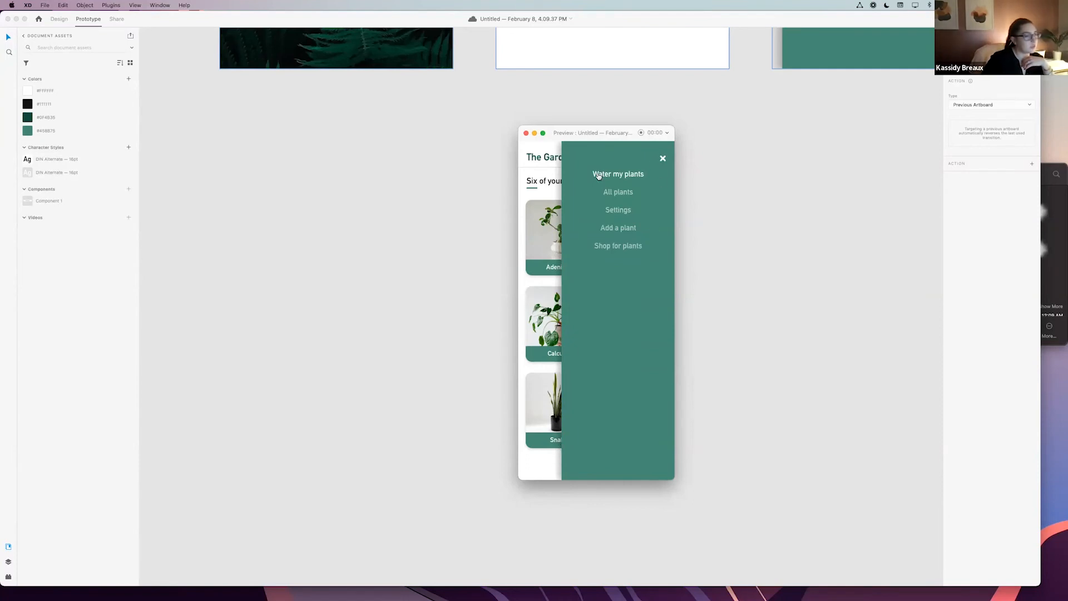
click(663, 159)
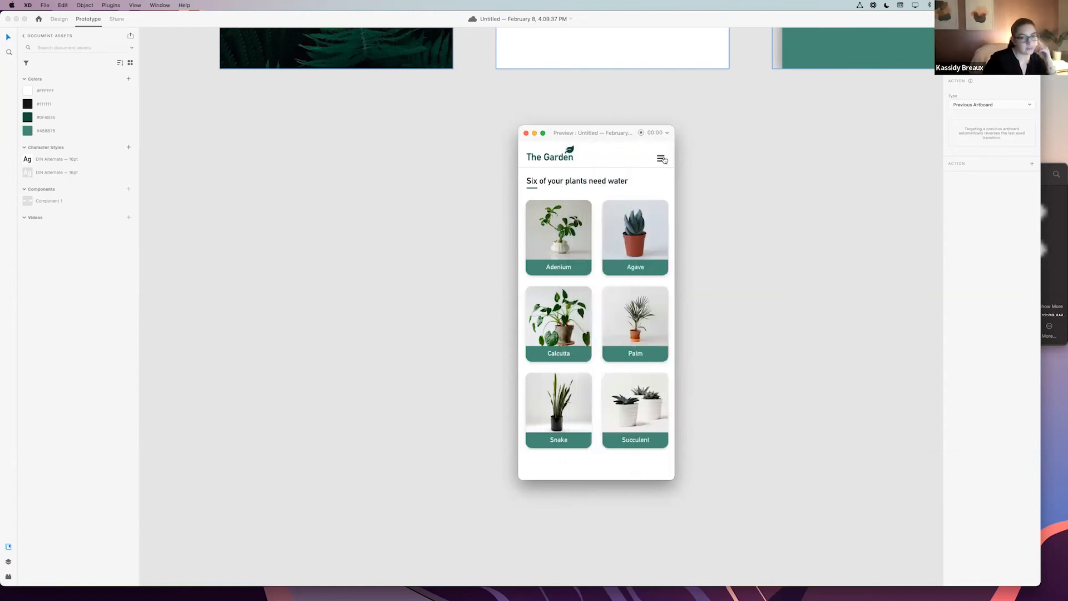
click(661, 159)
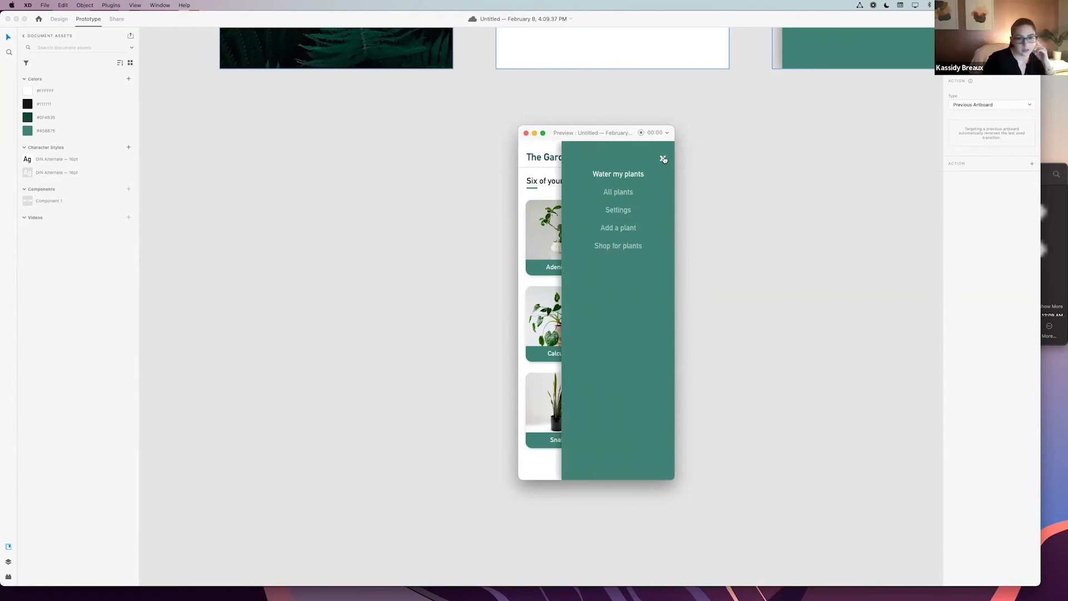
- Close and reopen the menu overlay once more in the prototype preview, and close the preview window
click(664, 159)
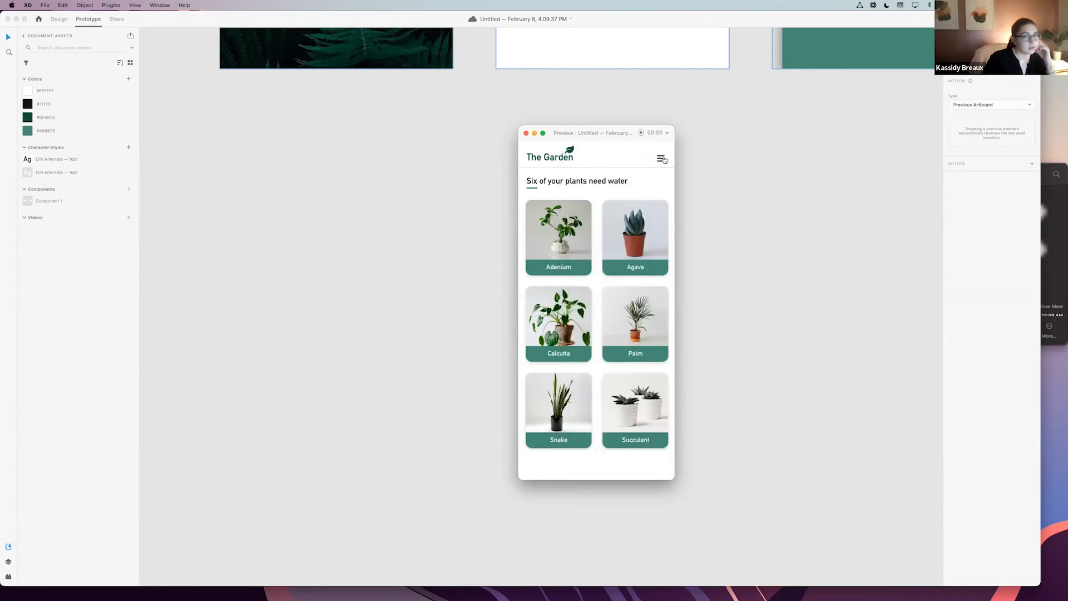
click(664, 159)
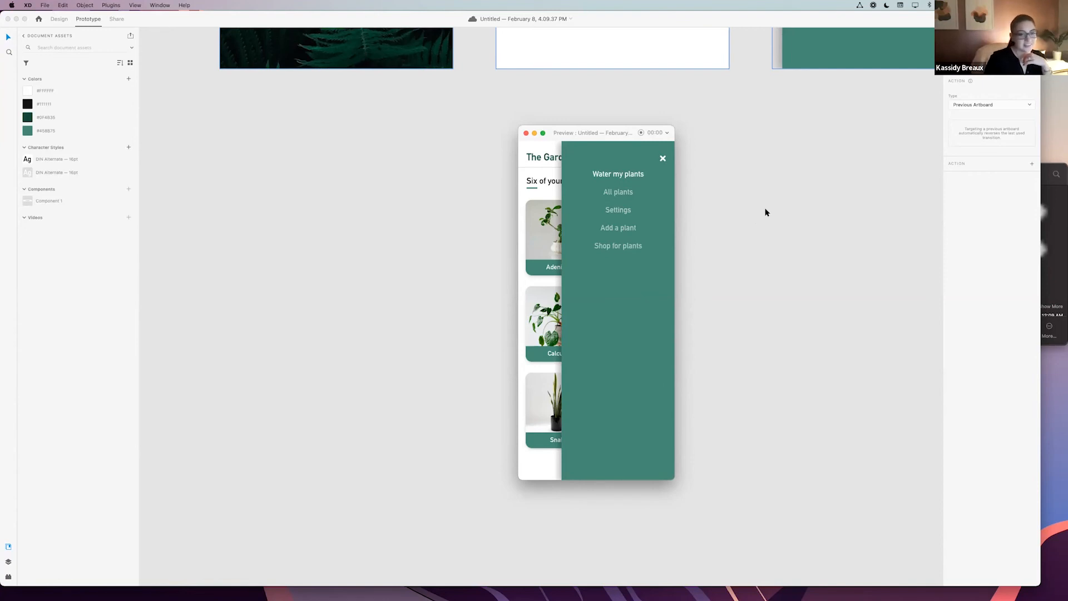
click(526, 134)
- Switch to Design mode and duplicate the Plants artboard
scroll(759, 168, up, 5)
scroll(760, 172, up, 5)
scroll(761, 172, right, 5)
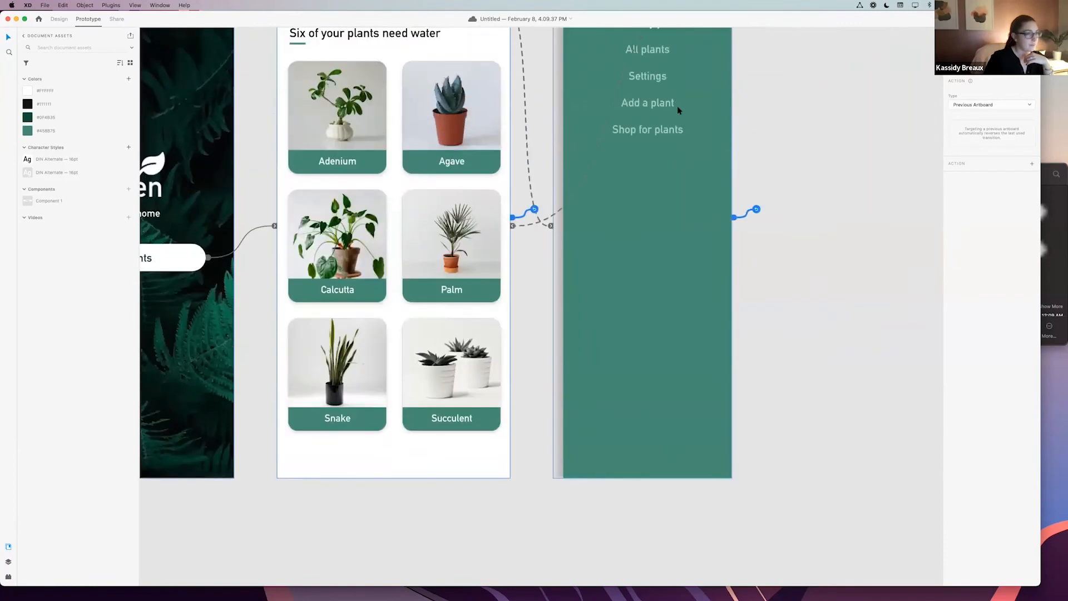
click(58, 19)
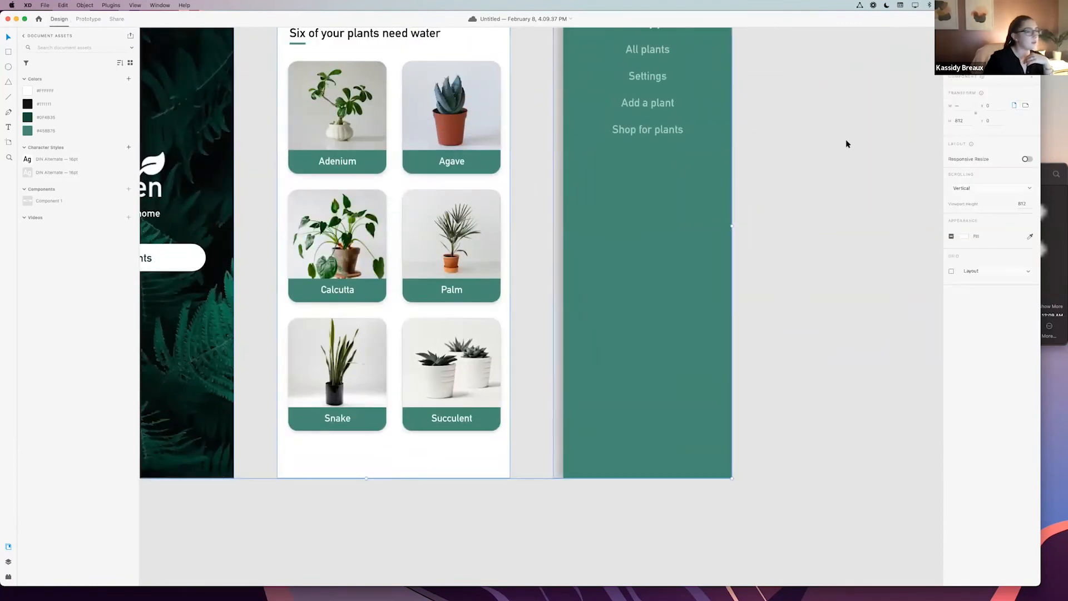
scroll(846, 143, up, 4)
scroll(846, 144, left, 2)
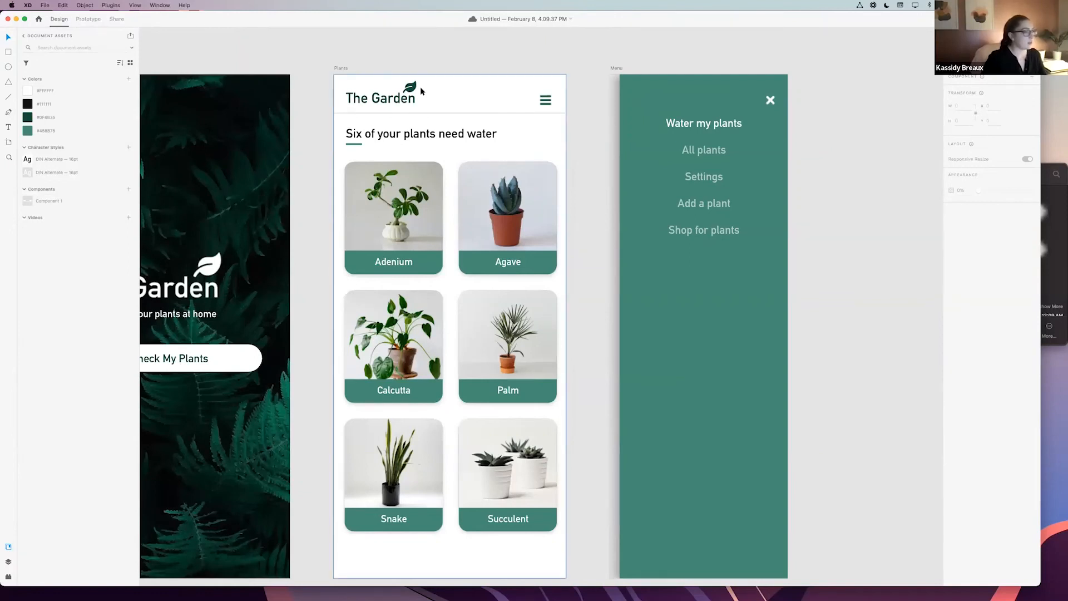
click(341, 69)
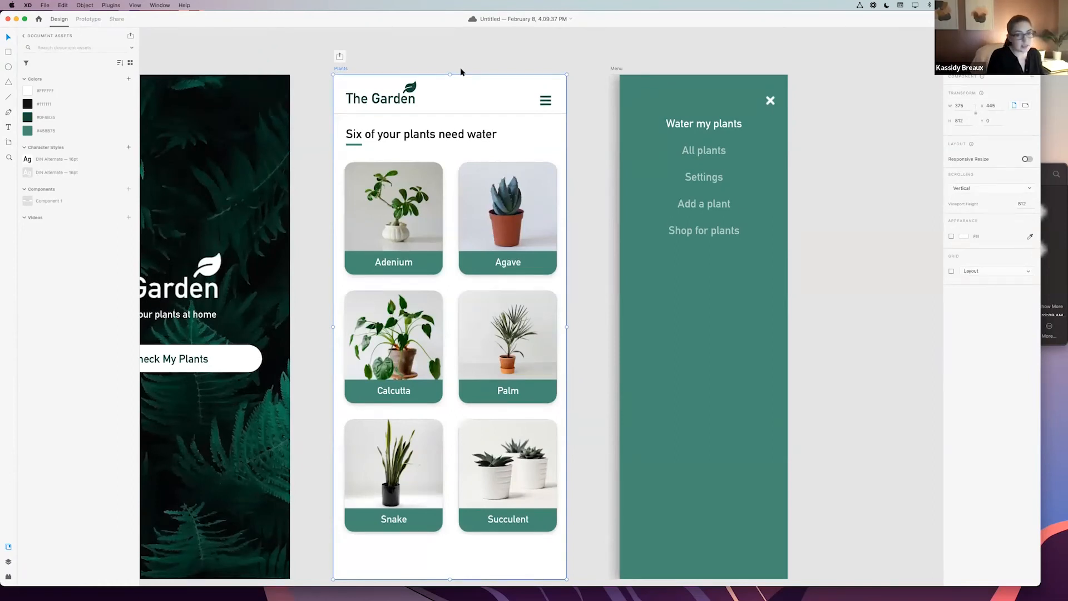
key(super+d)
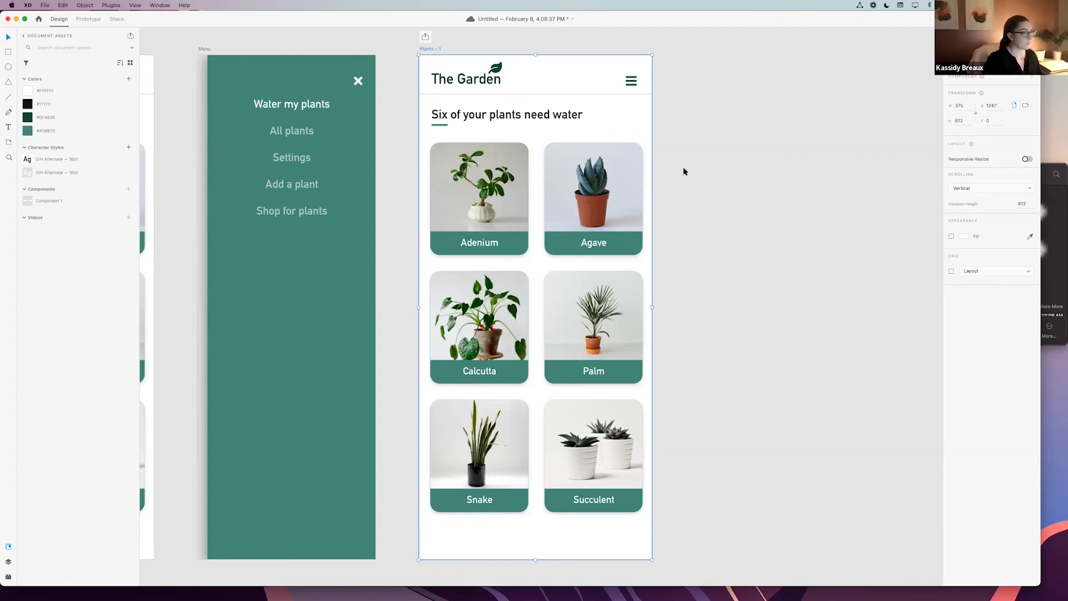
- Rename the duplicated Plants artboard as Details and deselect it
double_click(433, 50)
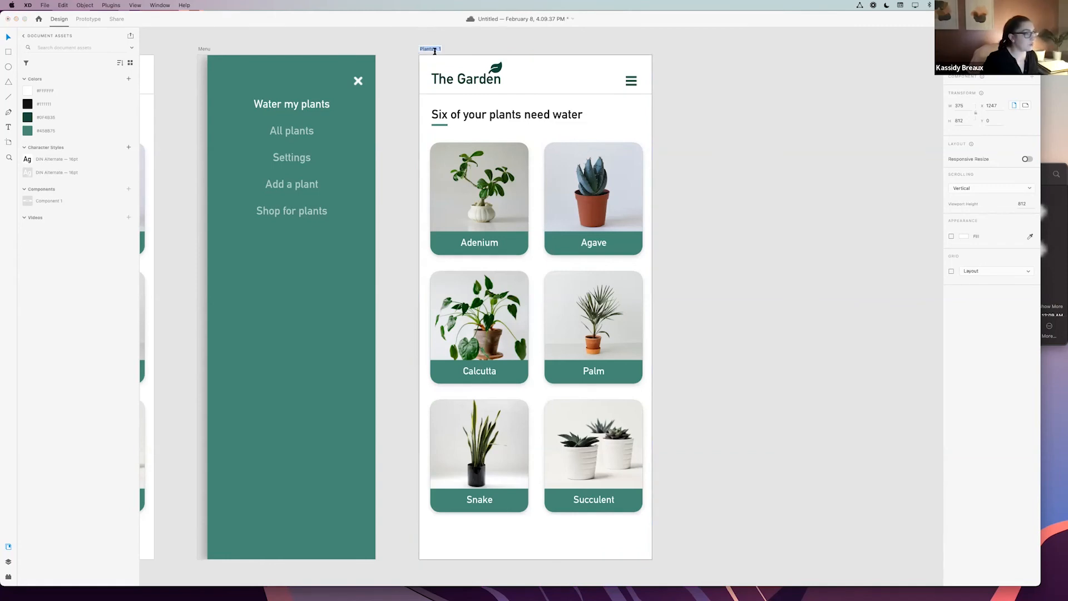
text(Details)
key(Return)
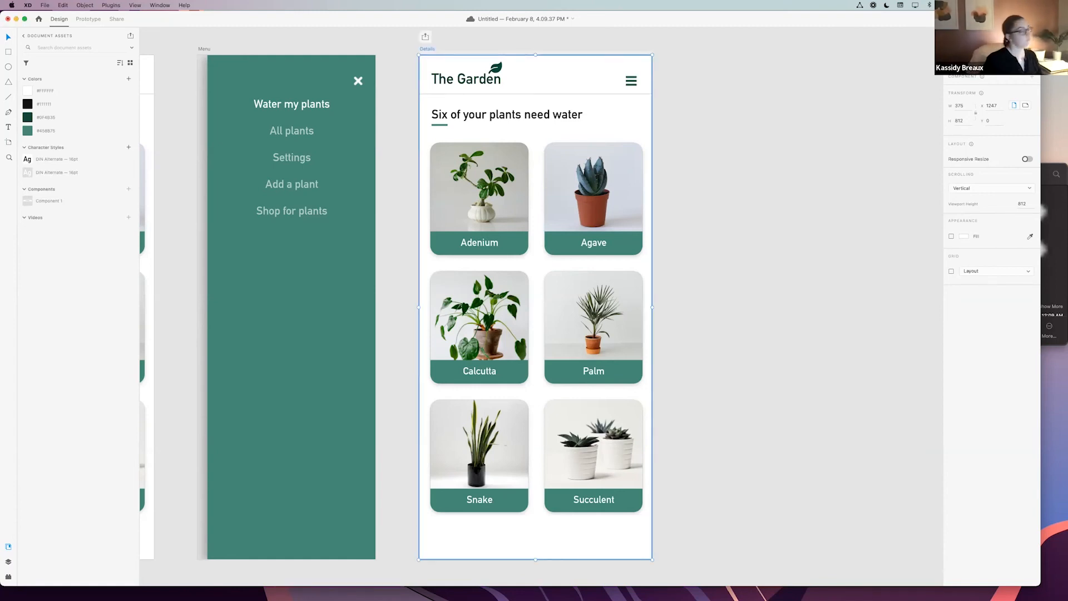
click(742, 148)
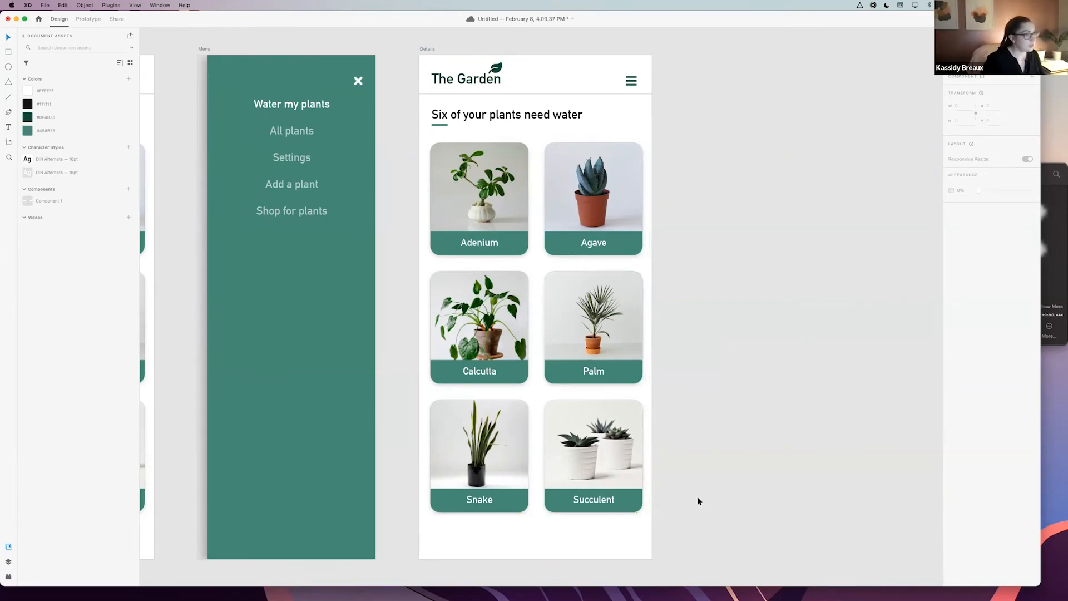
drag(673, 512, 405, 64)
drag(671, 512, 420, 73)
key(Delete)
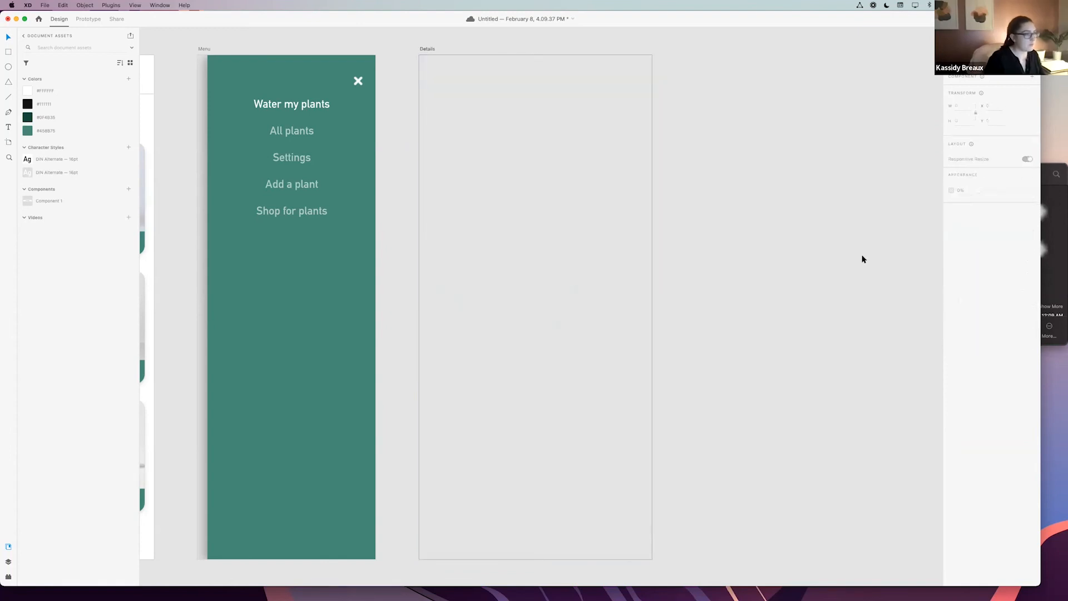
click(429, 49)
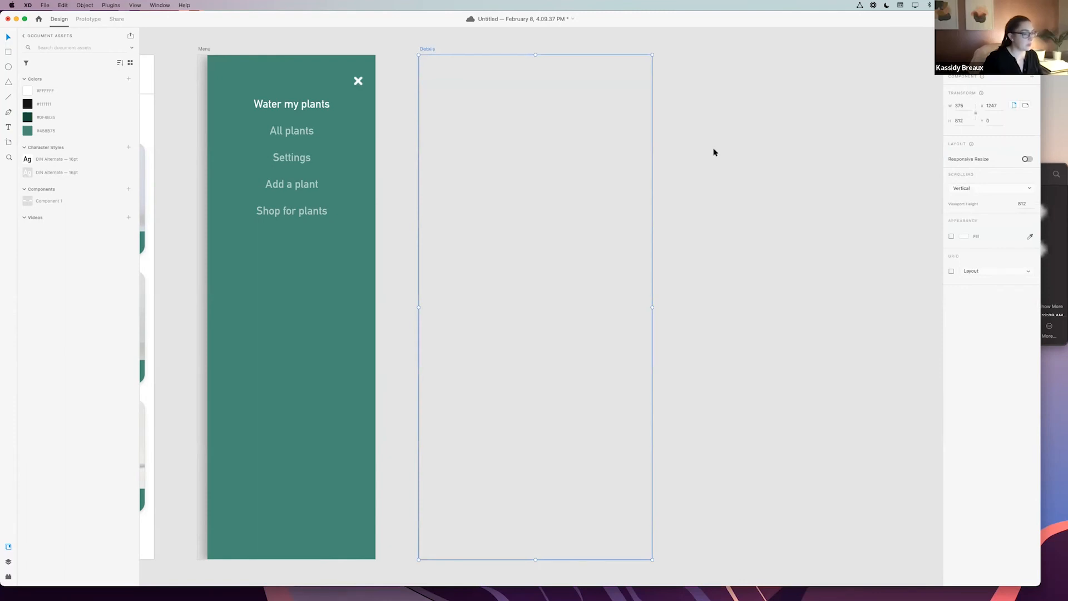
key(super+z)
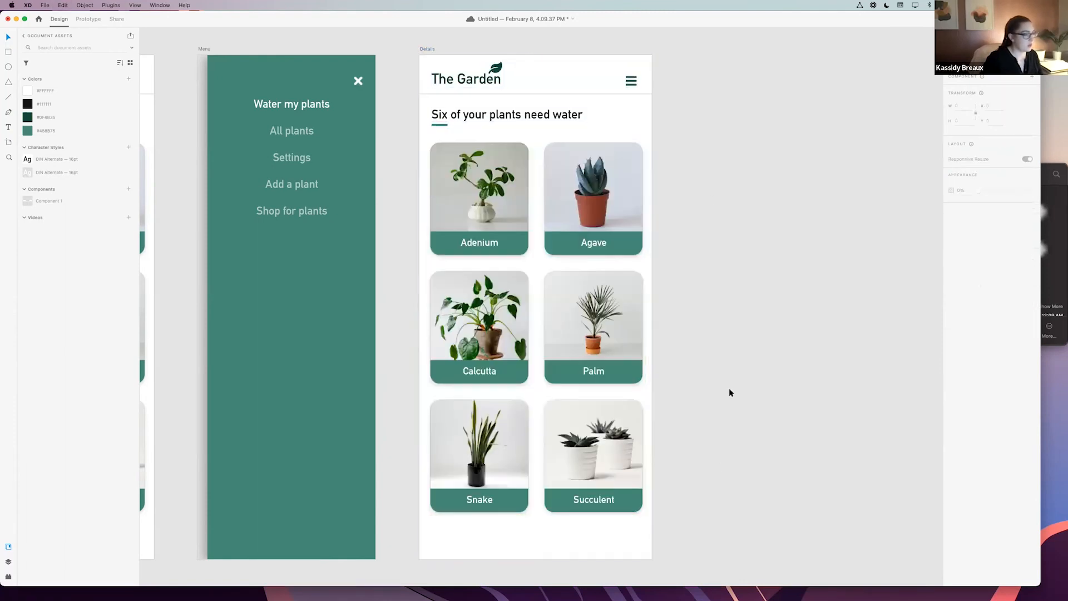
- Delete the header, heading and plant cards from the Details artboard, keeping its white background, and save the document
drag(666, 489, 414, 66)
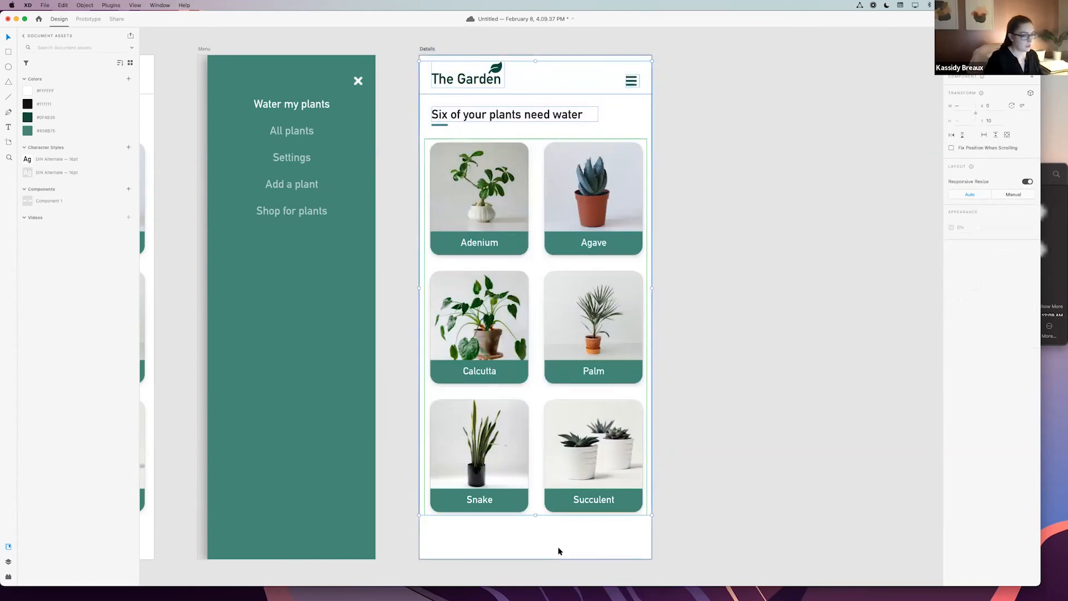
key(Delete)
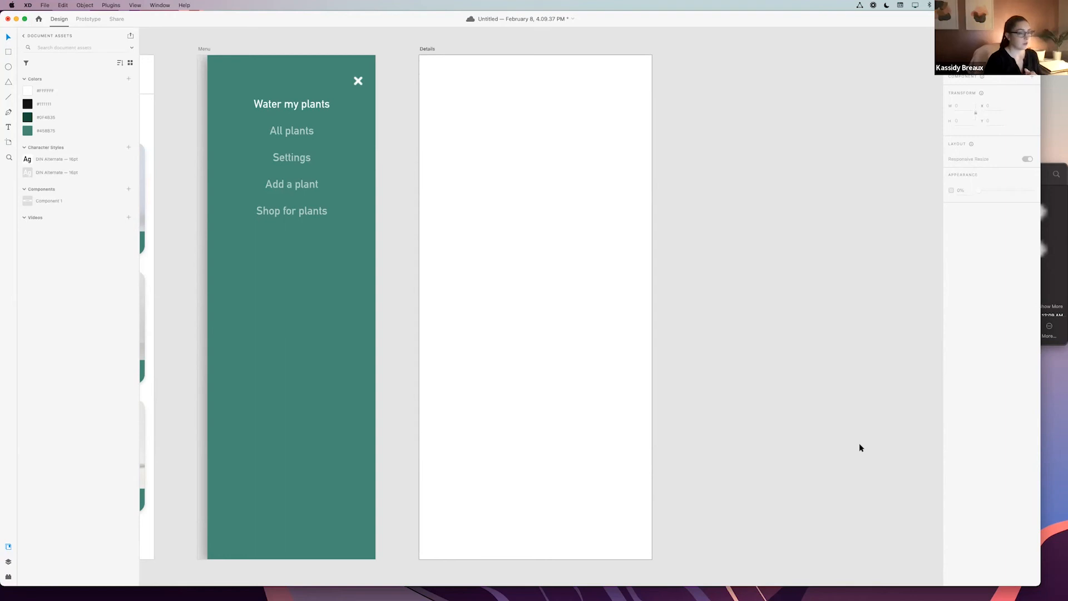
key(super+s)
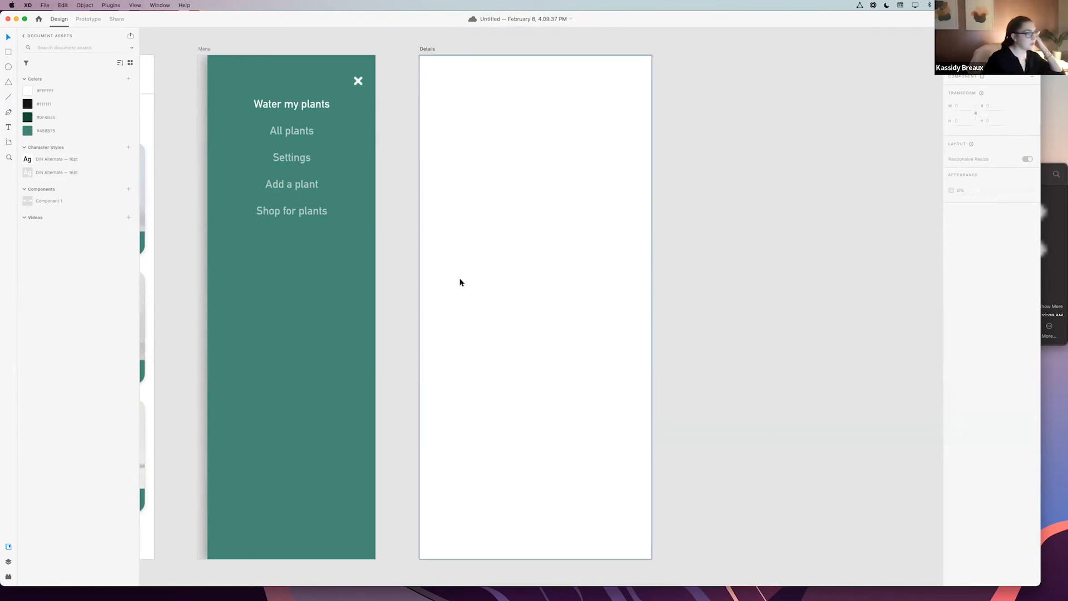
- Draw a rectangle about 375 by 442 across the full width of the Details artboard, starting at its upper edge
click(8, 51)
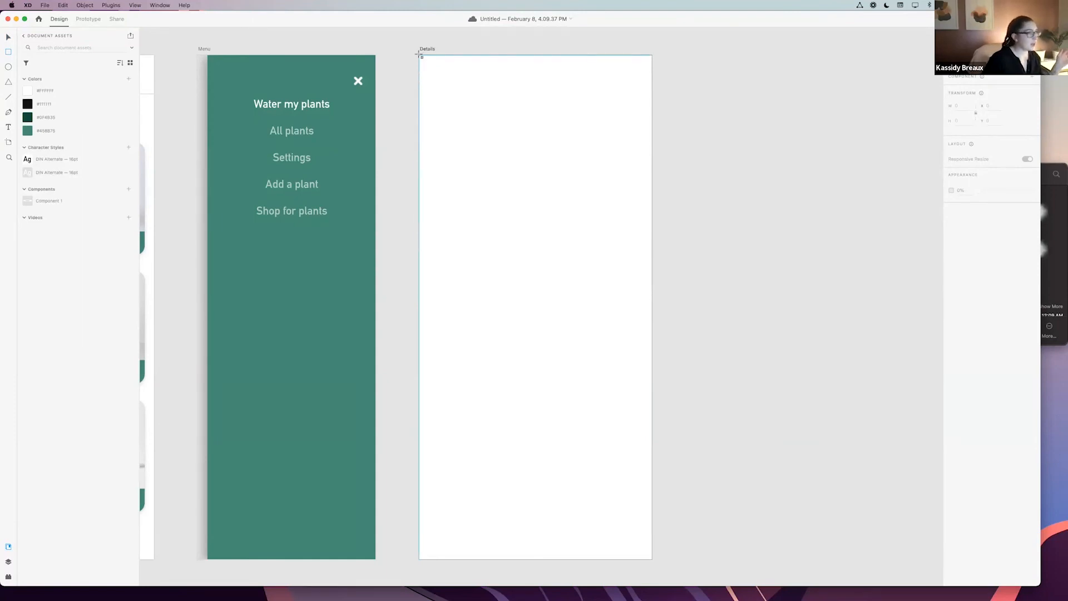
drag(419, 54, 653, 275)
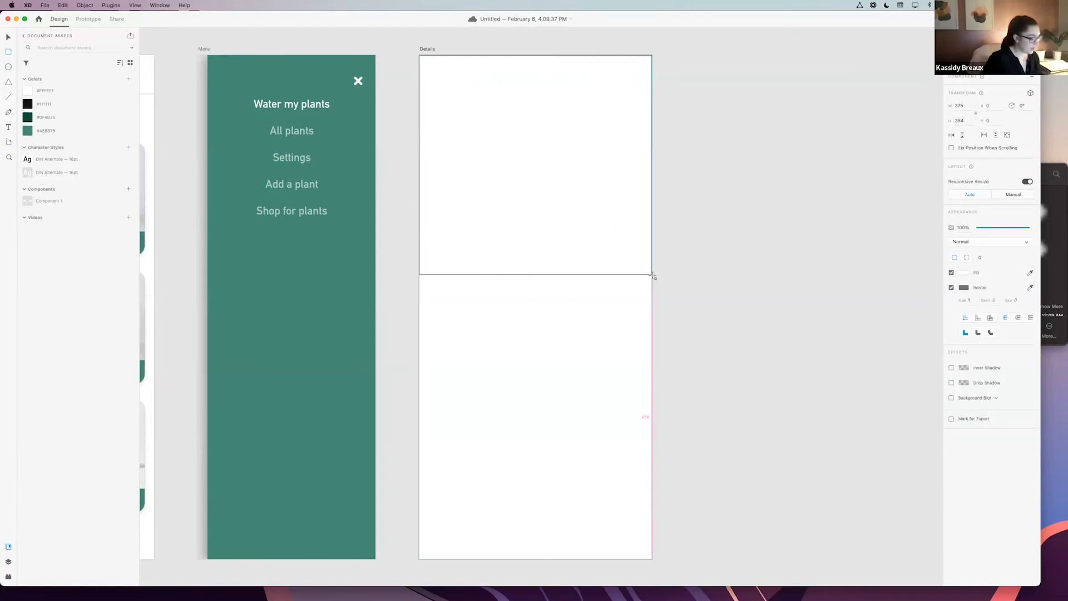
drag(653, 275, 653, 330)
- Set the height of the rectangle on the Details artboard to 481 and deselect it
click(964, 121)
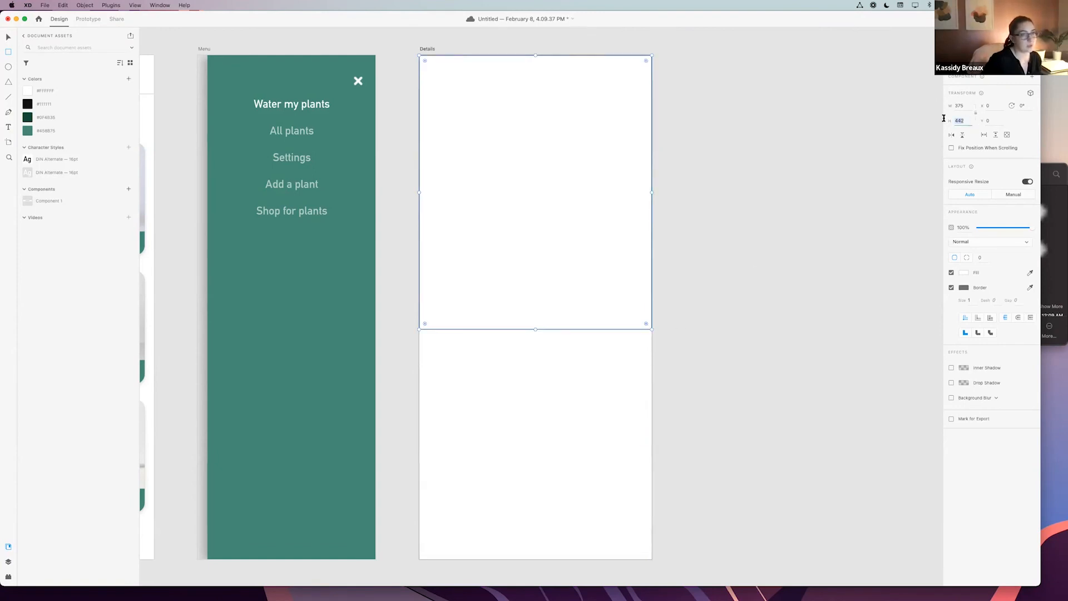
text(381)
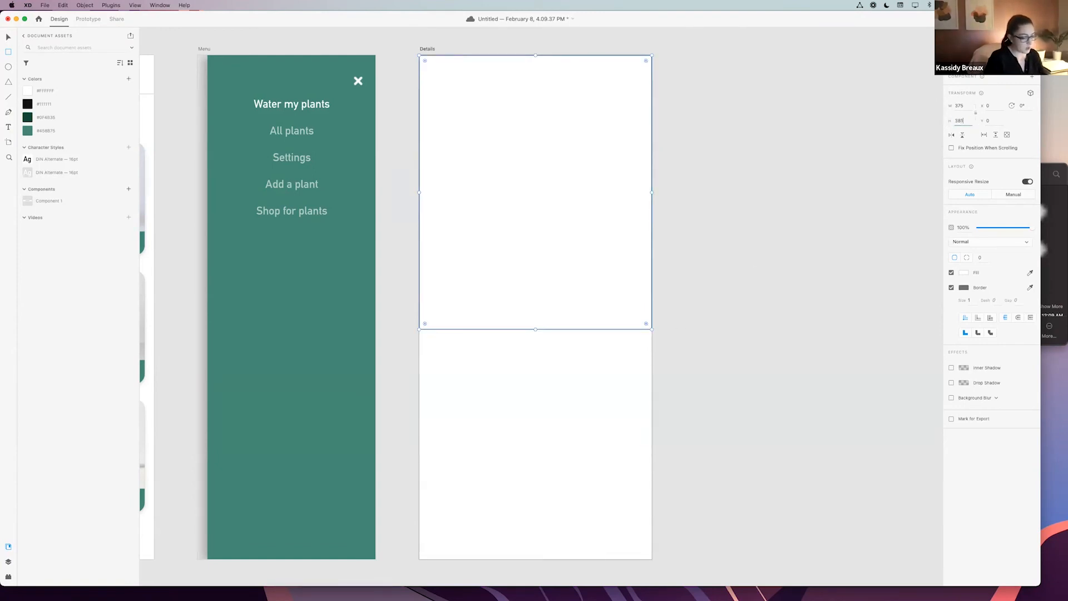
key(Return)
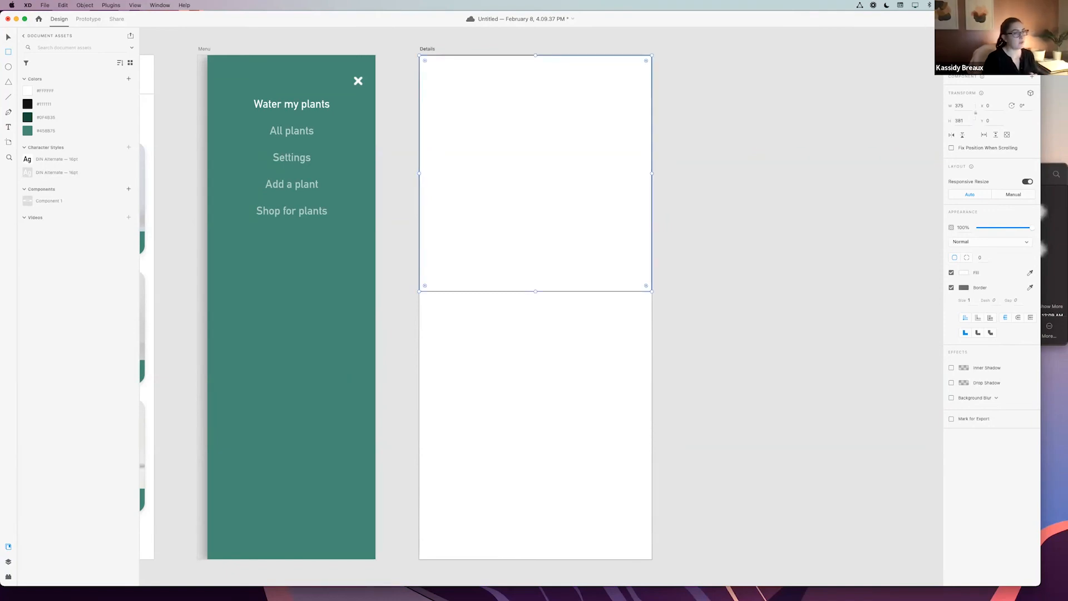
click(957, 122)
key(BackSpace)
text(4)
key(Return)
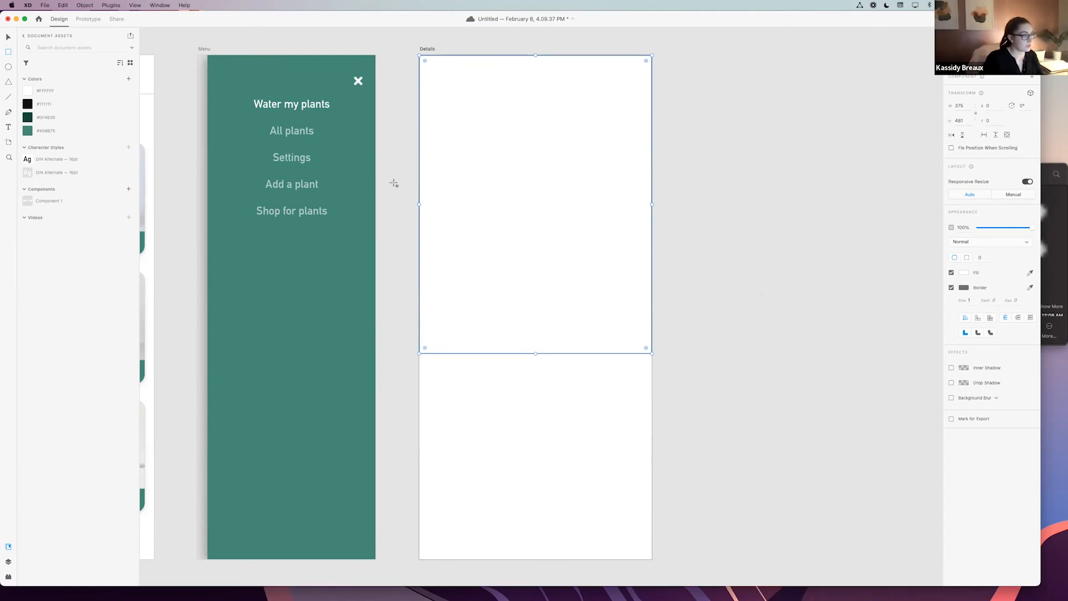
scroll(393, 183, left, 1)
click(8, 38)
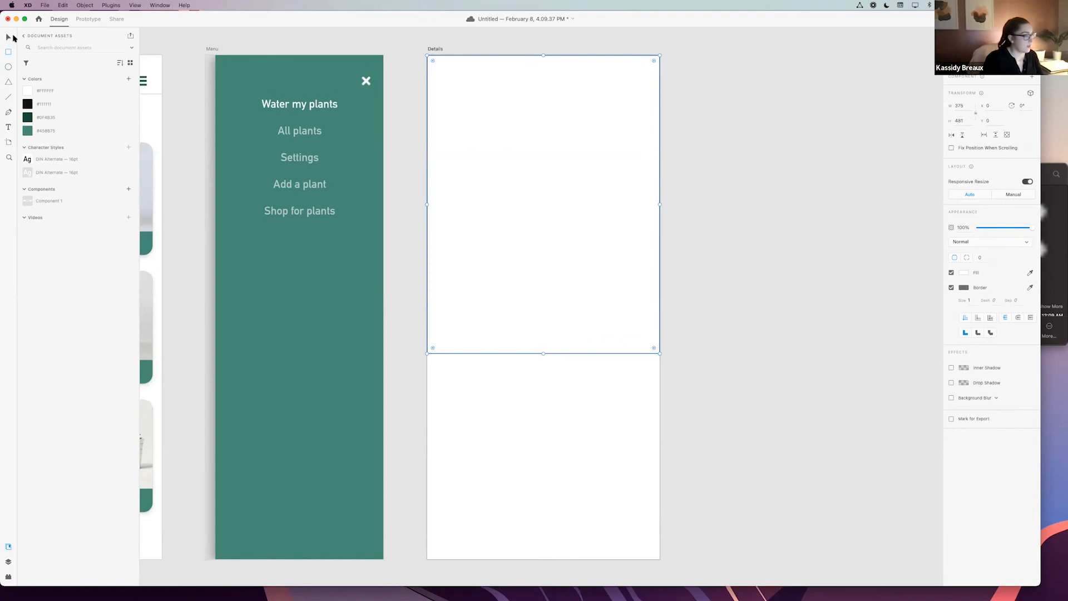
click(752, 182)
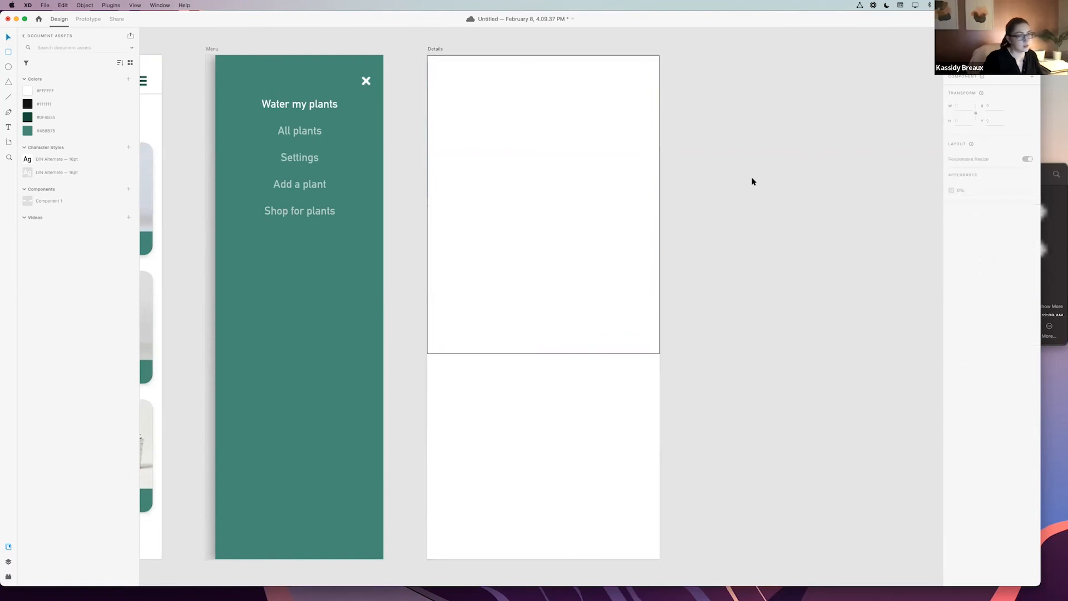
- Fill the rectangle on the Details artboard with Palm.jpg from the Plants folder in Finder and remove its border
click(1035, 291)
scroll(871, 271, left, 3)
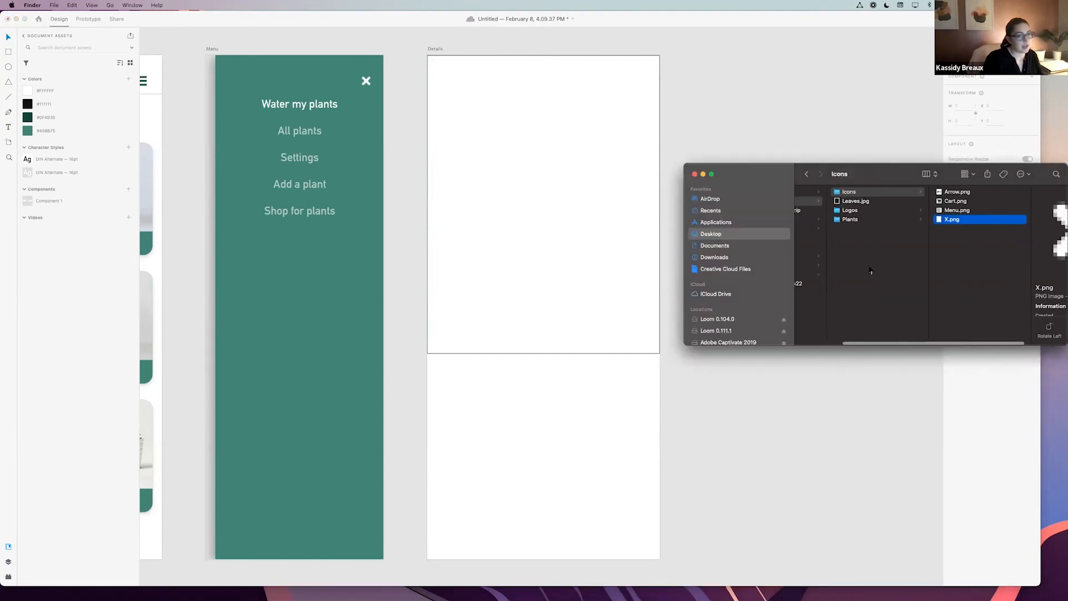
click(852, 220)
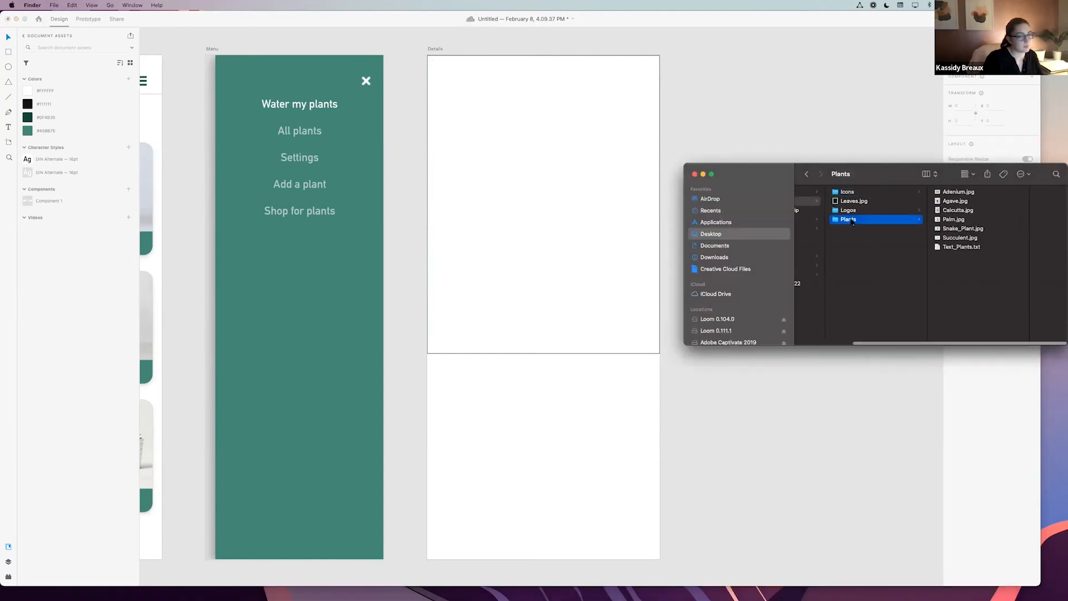
click(955, 220)
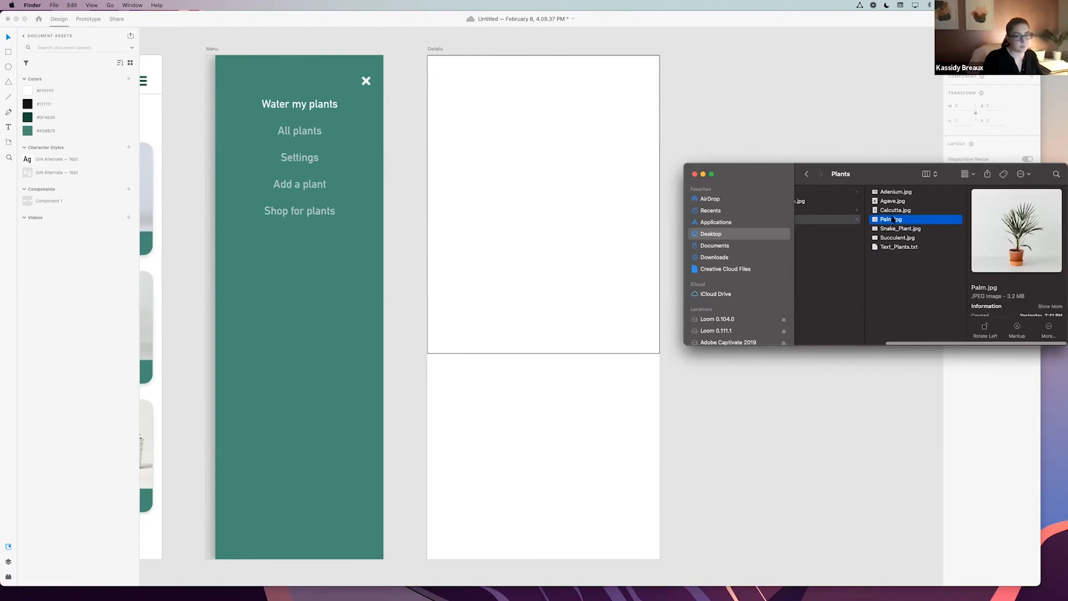
drag(910, 221, 565, 165)
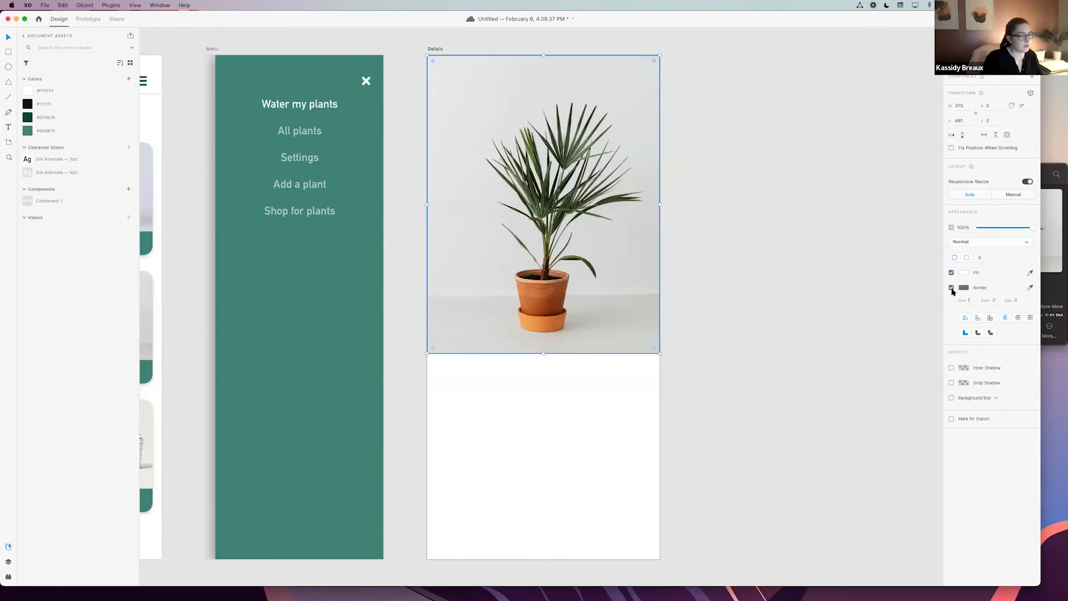
click(951, 288)
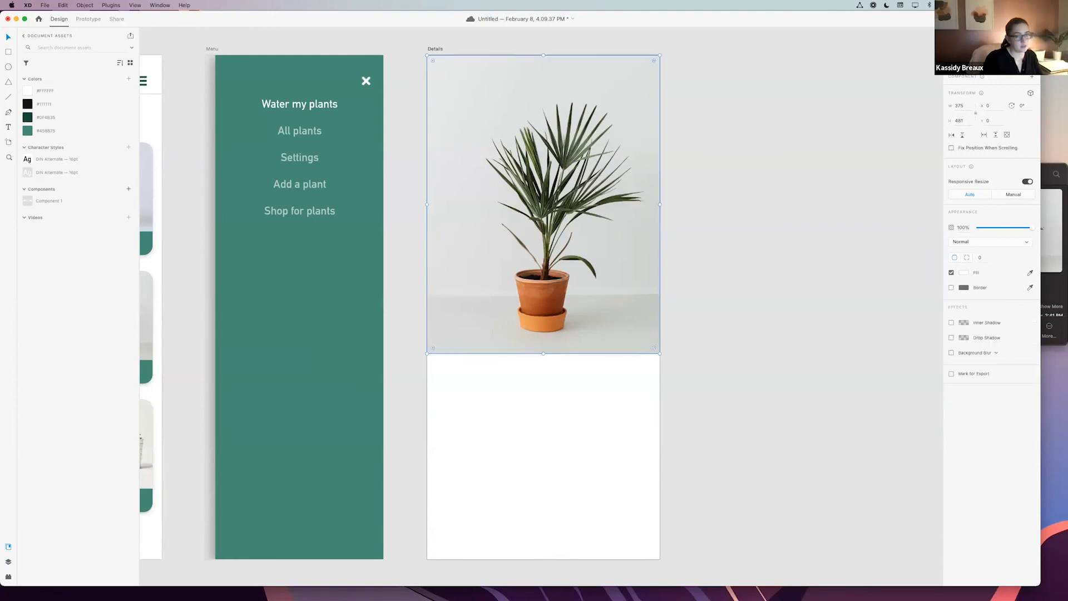
click(726, 277)
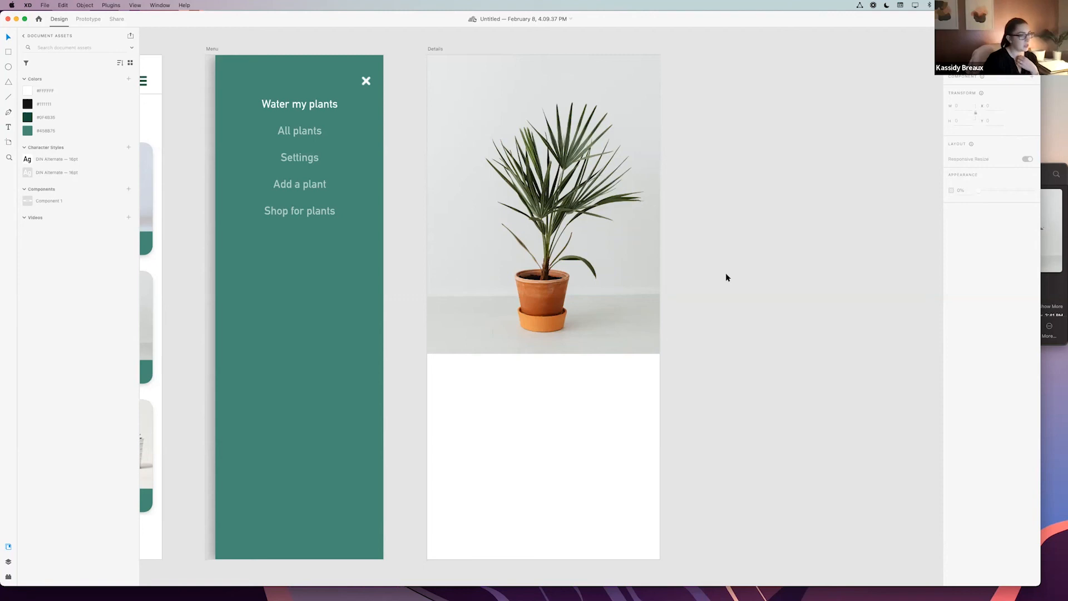
- Import Arrow.png from the Icons folder in Finder onto the empty canvas beside the Details artboard
click(1050, 291)
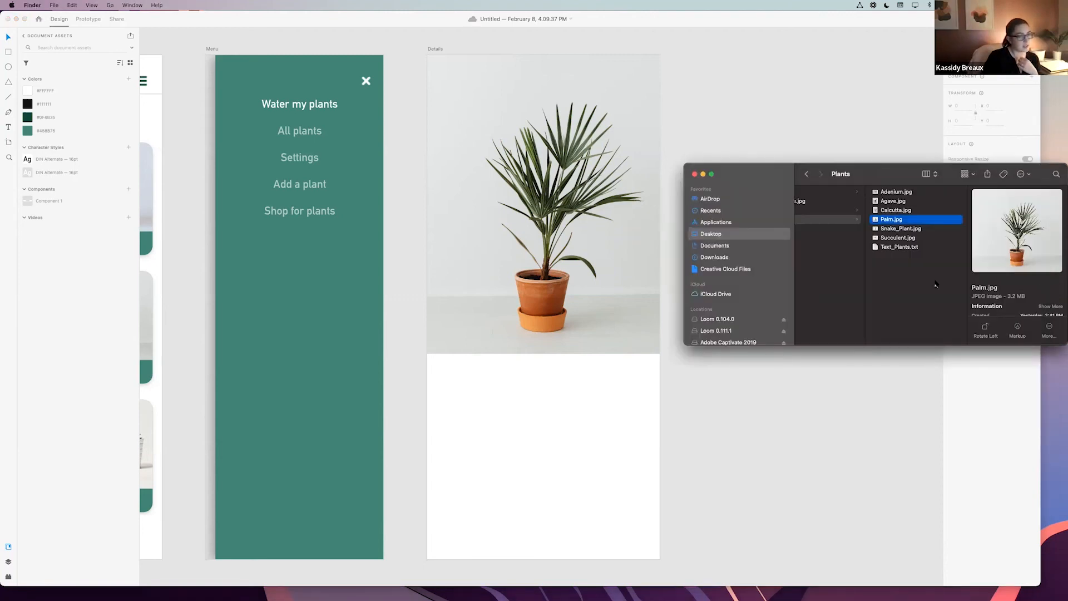
scroll(913, 281, left, 5)
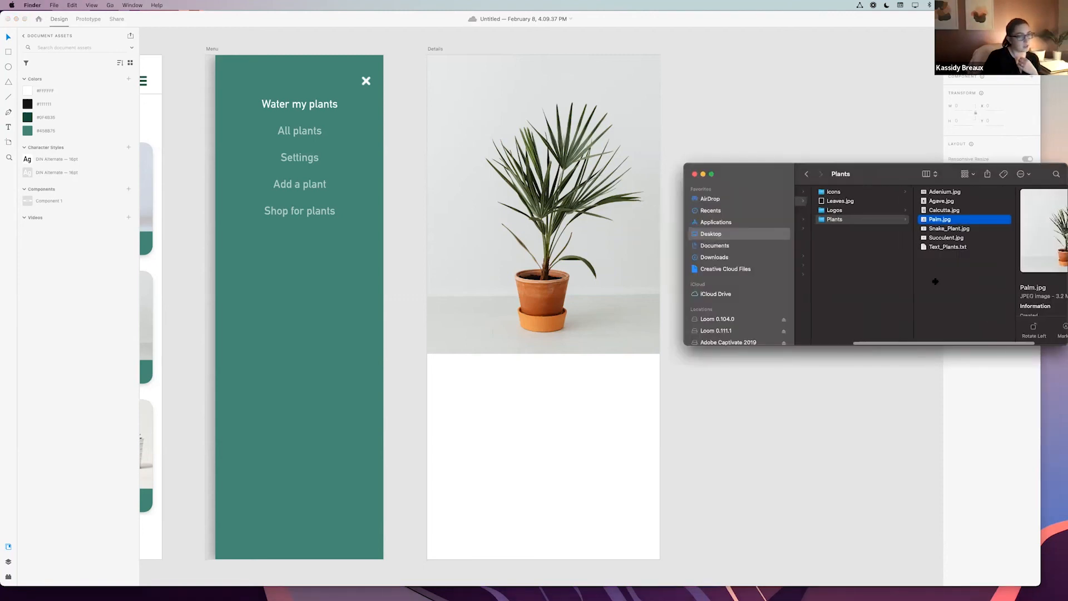
click(849, 193)
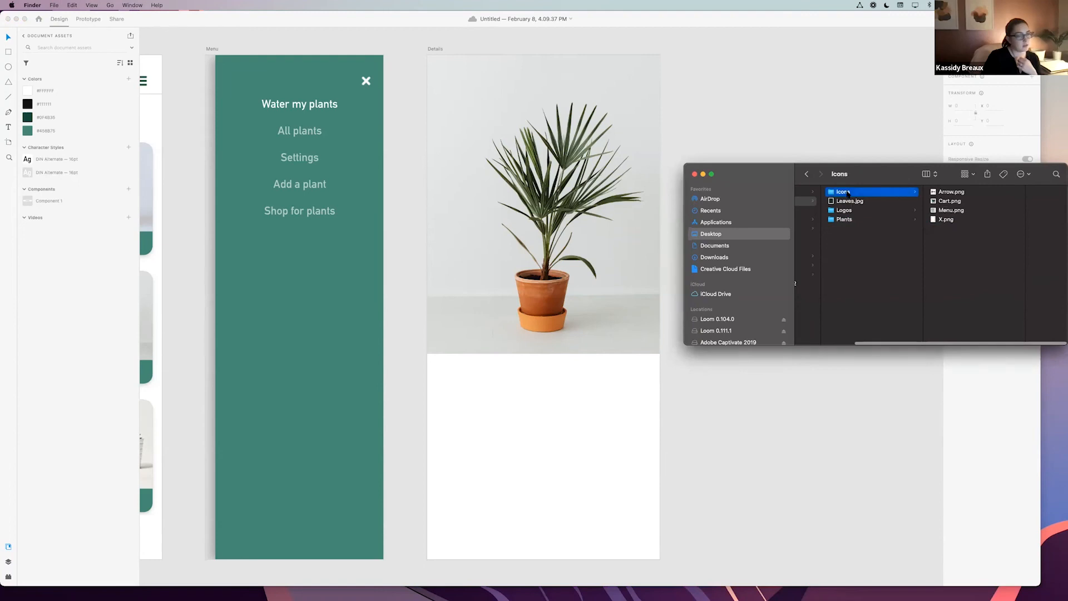
click(951, 192)
drag(899, 193, 740, 120)
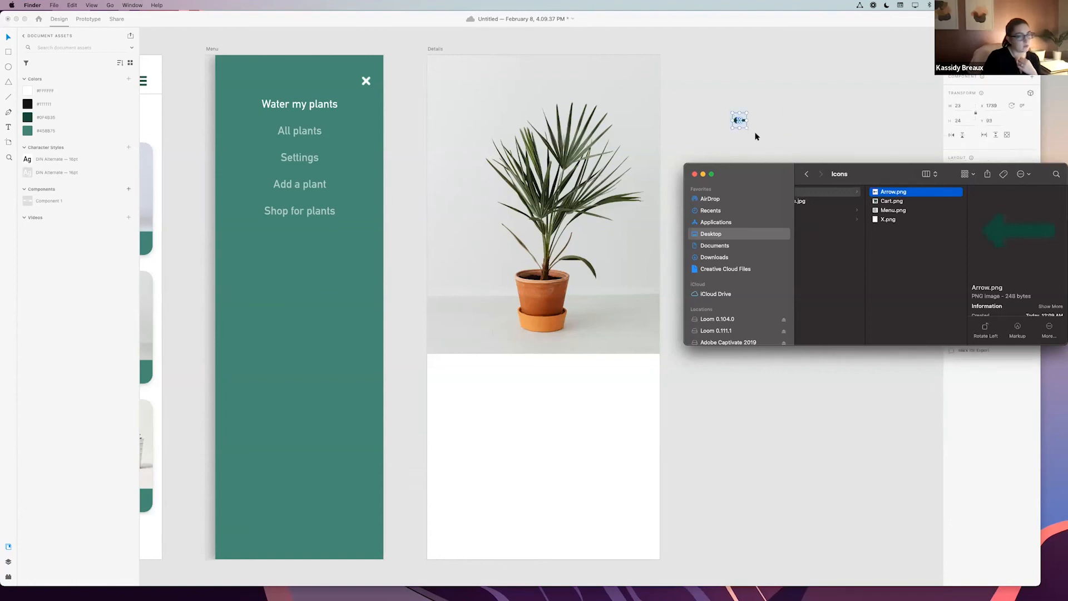
click(771, 138)
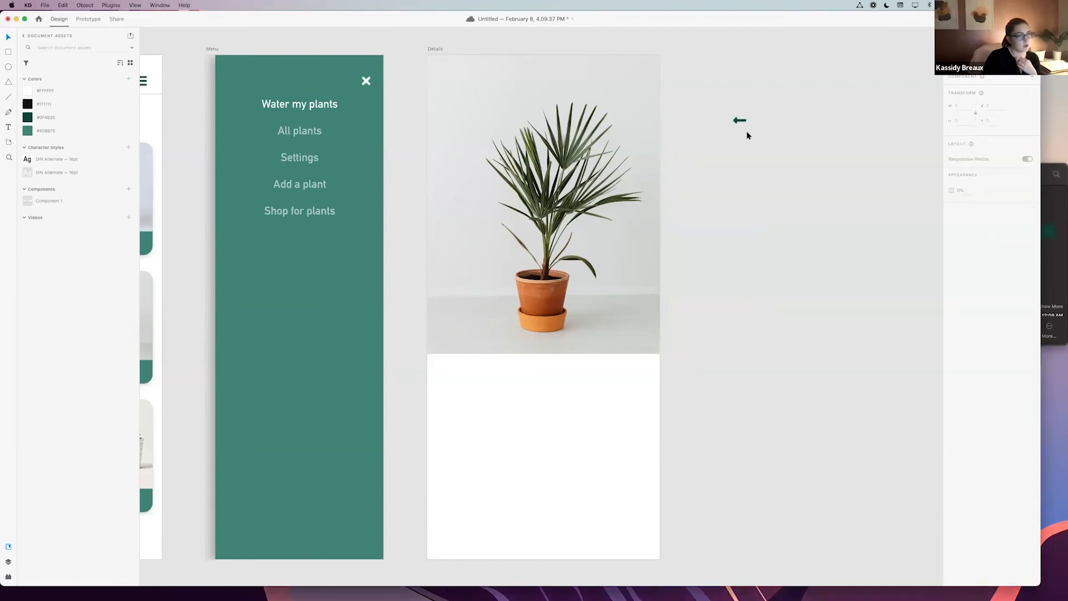
- Place the arrow icon in the upper-left corner of the Details artboard, level it with the Menu's close icon, and save the document
drag(742, 121, 446, 78)
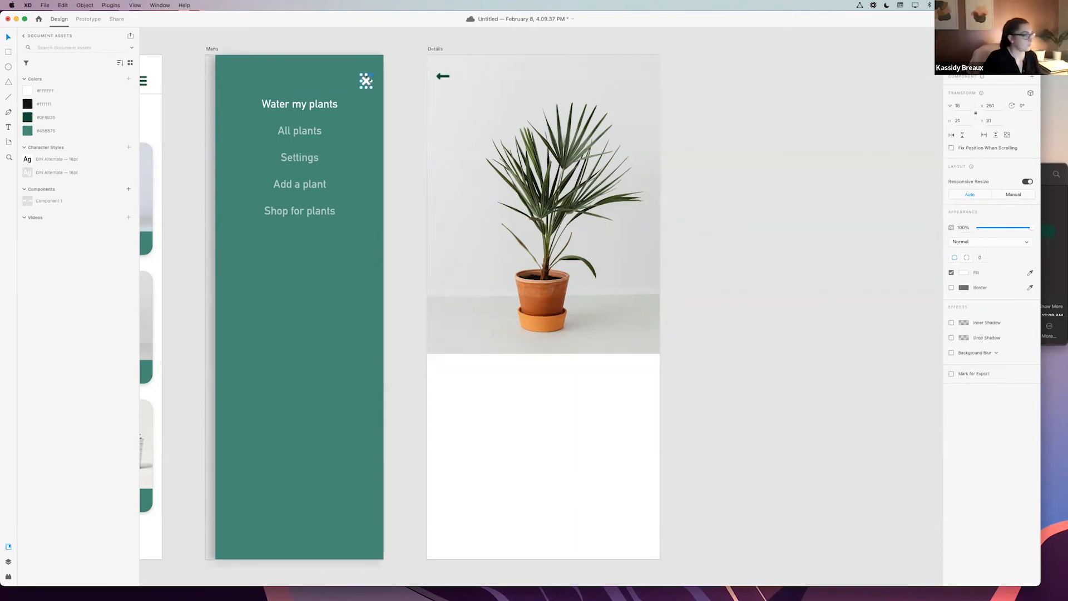
key(Down)
key(Down)
key(Down)
key(Down)
key(Down)
key(Down)
key(Down)
key(Down)
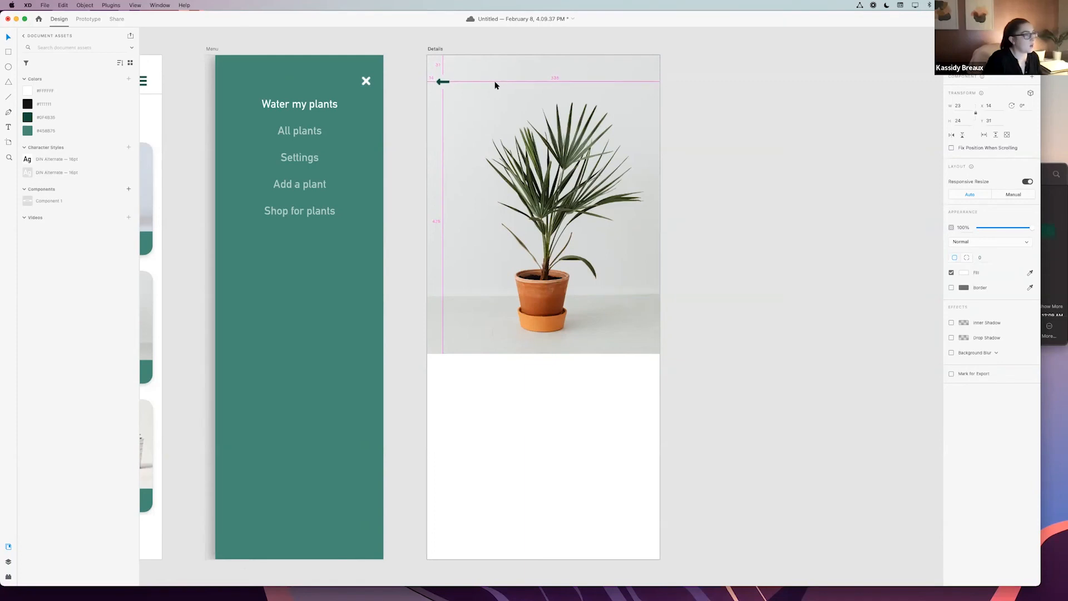
click(720, 157)
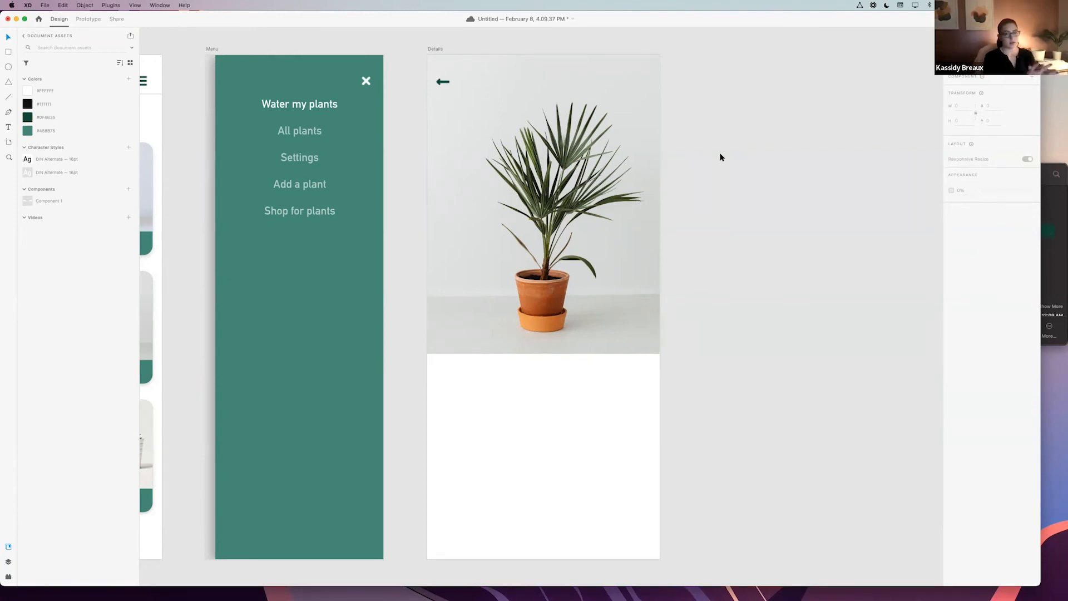
key(super+s)
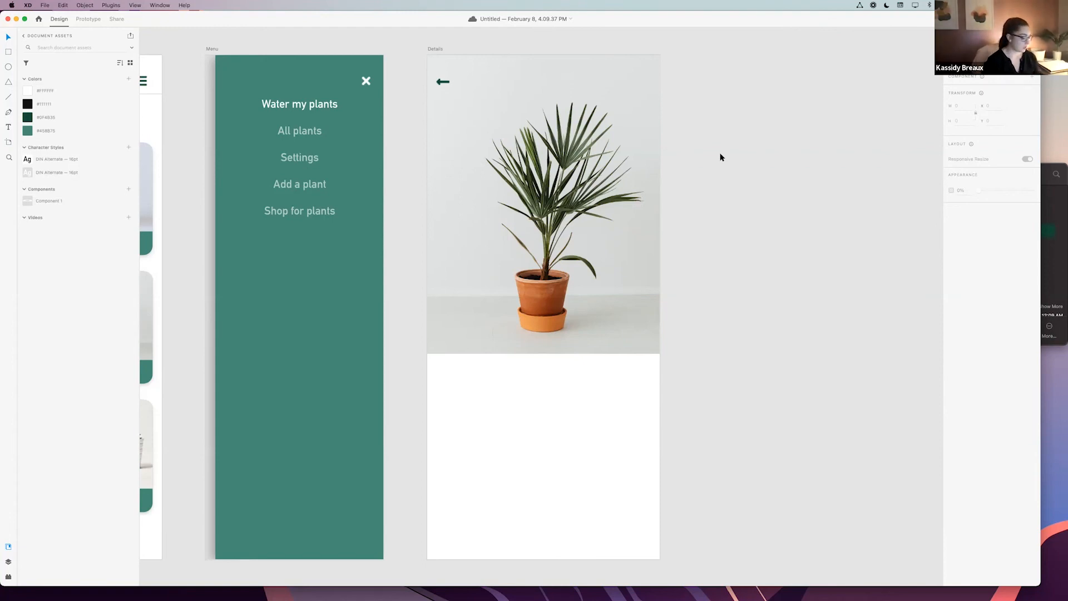
- Draw a rectangle about 321 by 194 on the Details artboard, overlapping the lower edge of the palm image
scroll(673, 177, down, 3)
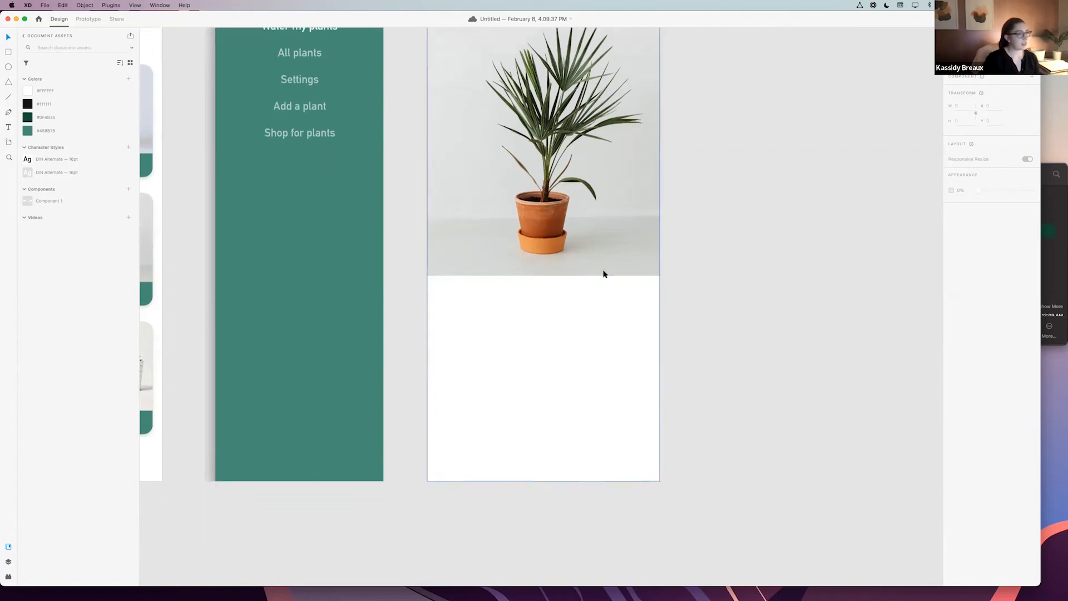
scroll(606, 272, up, 4)
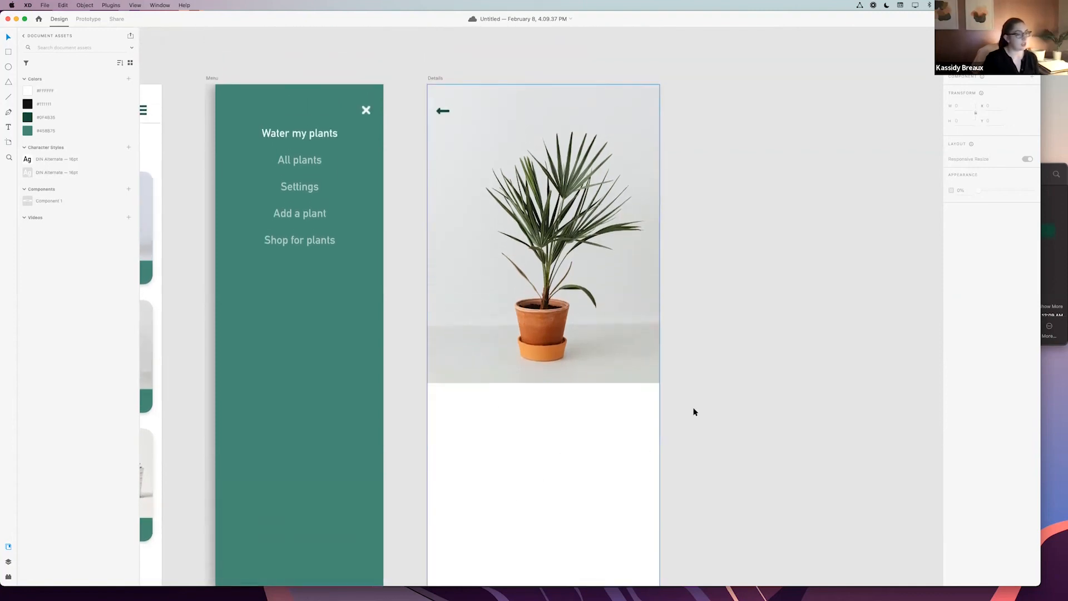
scroll(726, 378, down, 2)
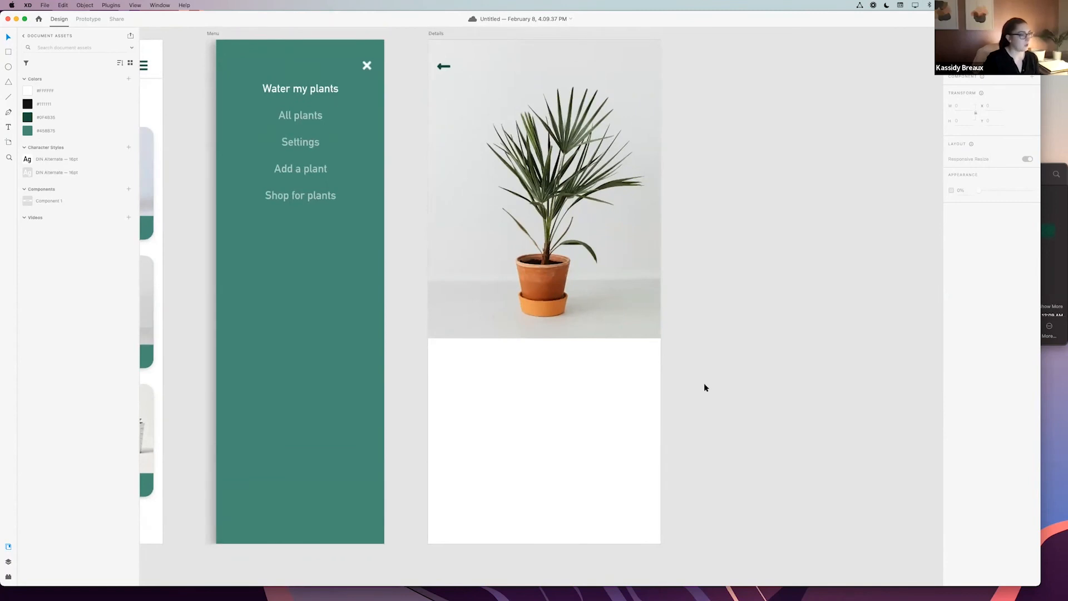
key(r)
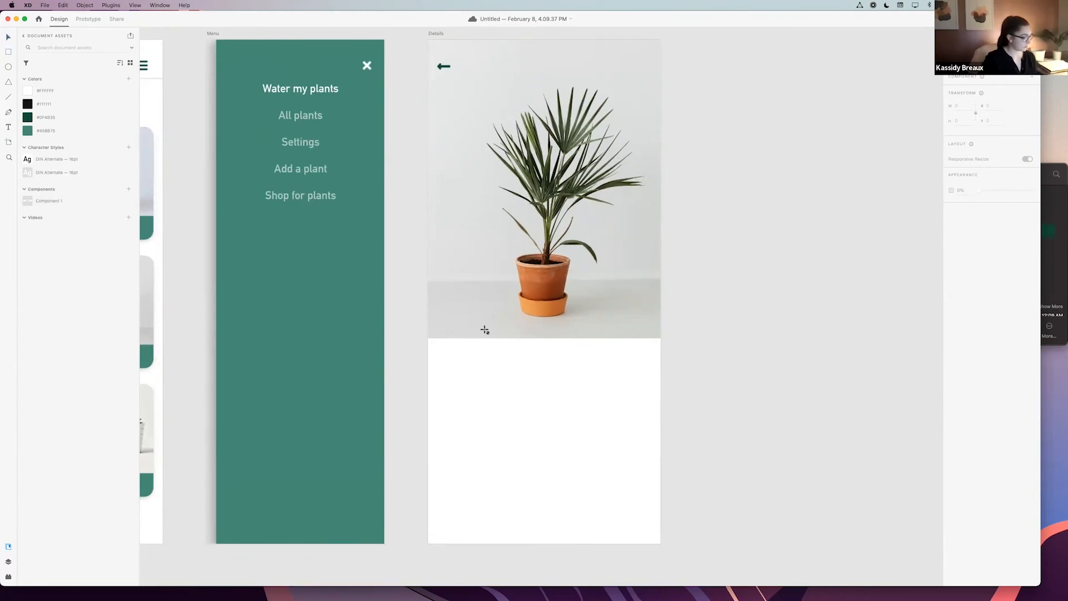
scroll(485, 330, right, 1)
mouse_move(435, 324)
mouse_down()
mouse_move(540, 365)
mouse_move(635, 444)
mouse_up()
scroll(631, 442, down, 1)
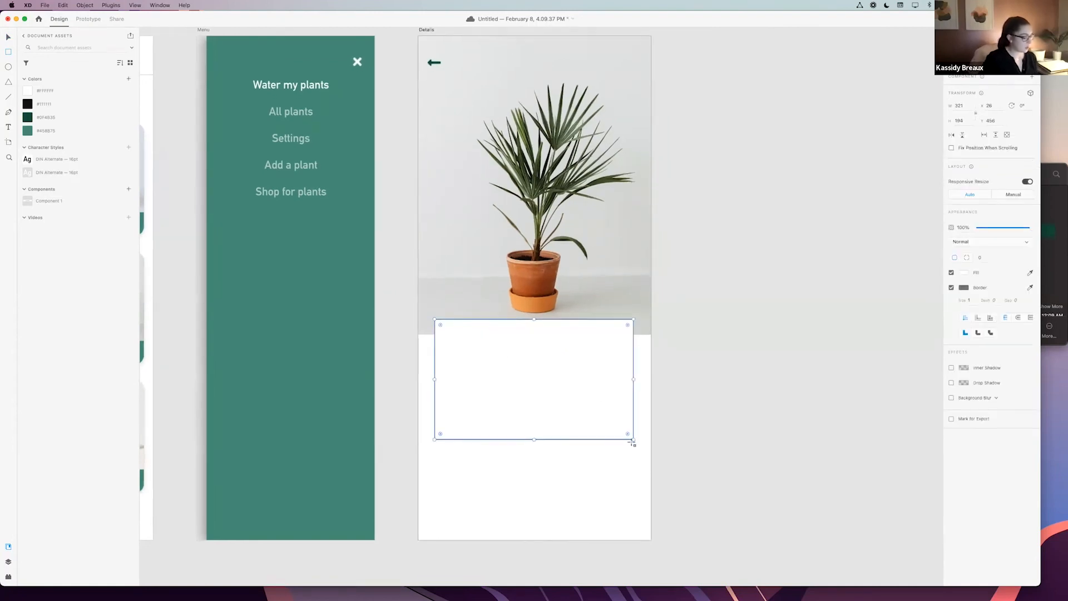
- Set the new rectangle's width to 332 and its height to 261
click(961, 107)
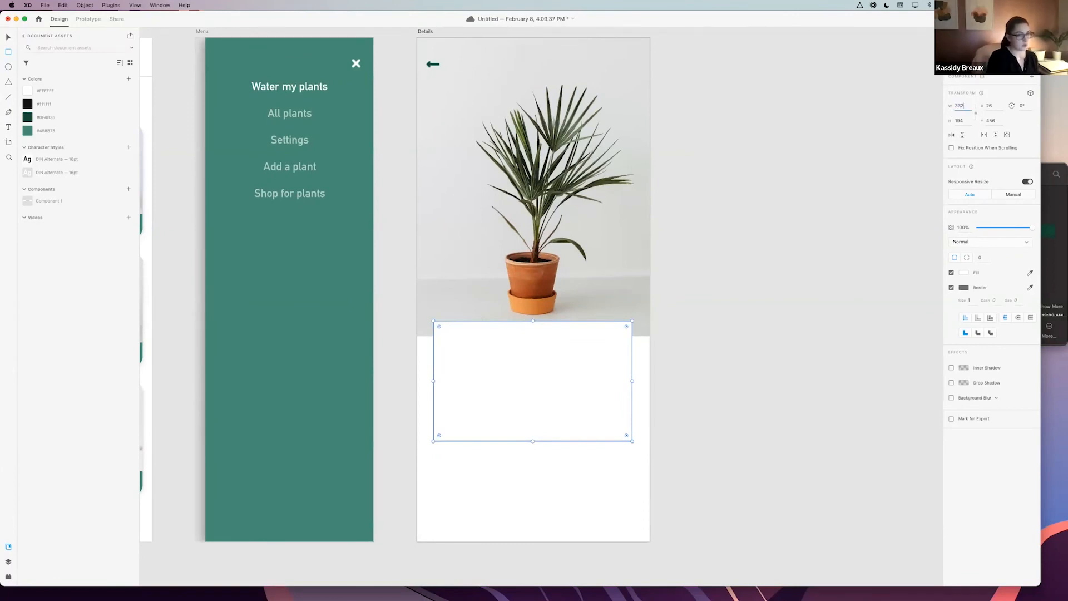
text(332)
key(Return)
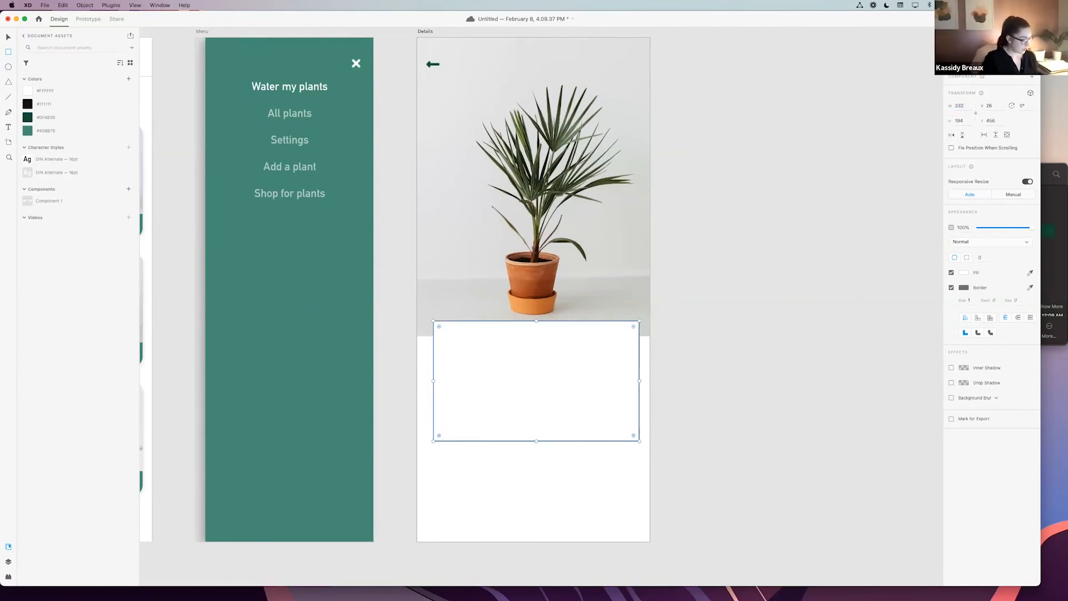
double_click(959, 121)
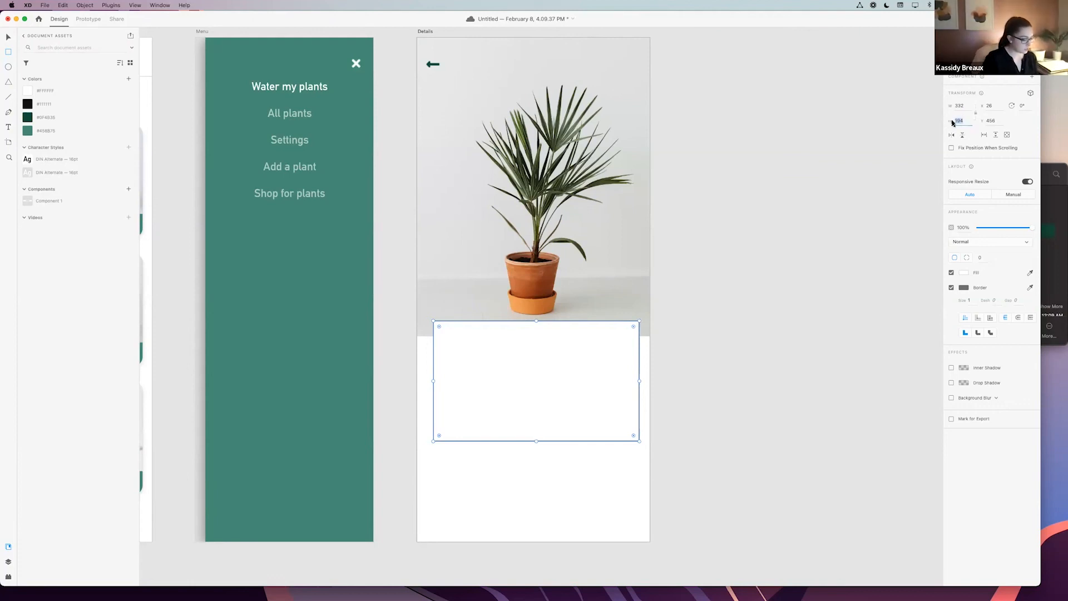
text(2)
key(Return)
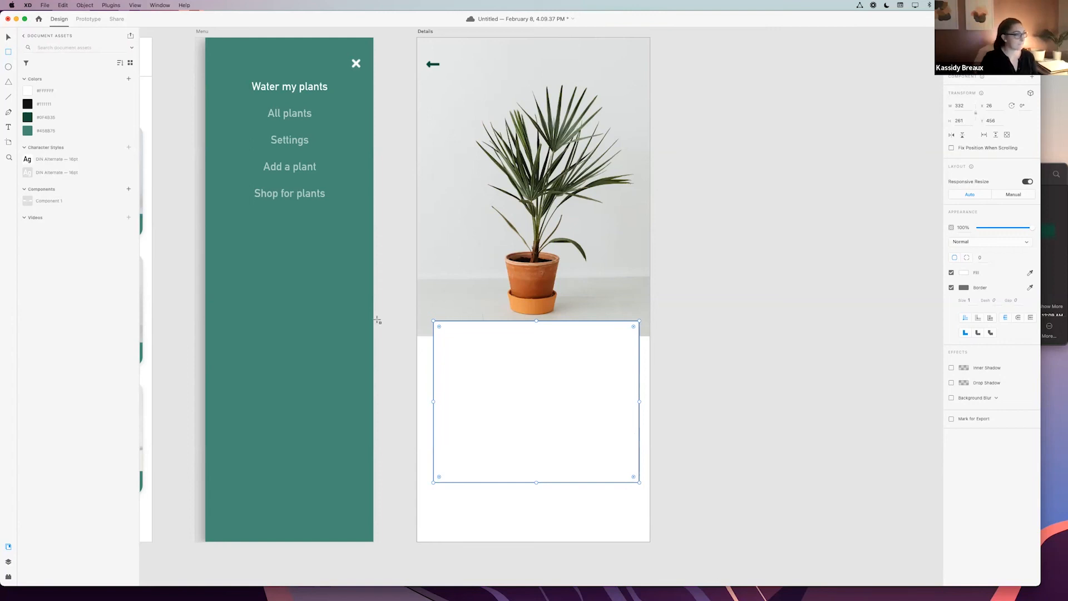
- Fill the rectangle with the lighter green document color and center it horizontally on the artboard, at about X 22, Y 457
click(37, 132)
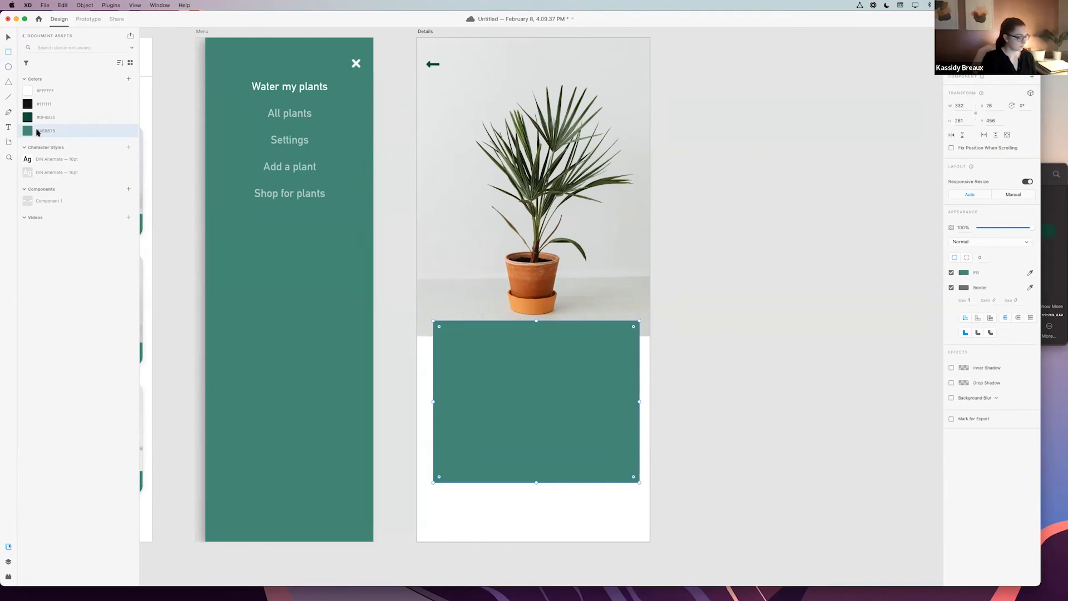
click(8, 38)
mouse_move(562, 381)
mouse_down()
mouse_move(560, 400)
mouse_move(580, 386)
mouse_up()
scroll(559, 396, down, 1)
scroll(758, 417, up, 3)
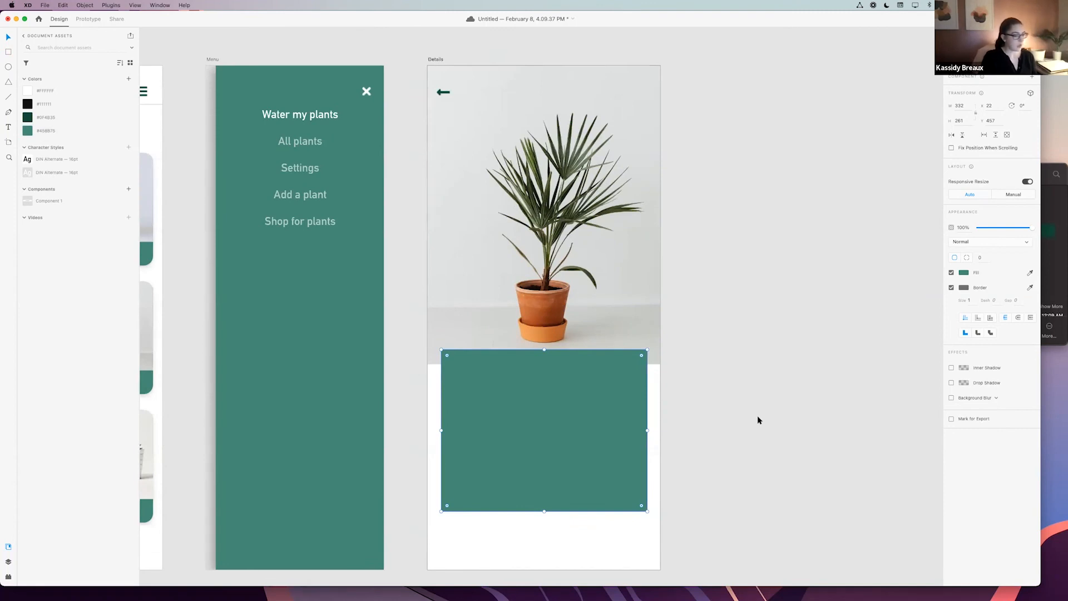
- Round the green rectangle's corners to a radius of about 15, remove its border and deselect it
key(super+=)
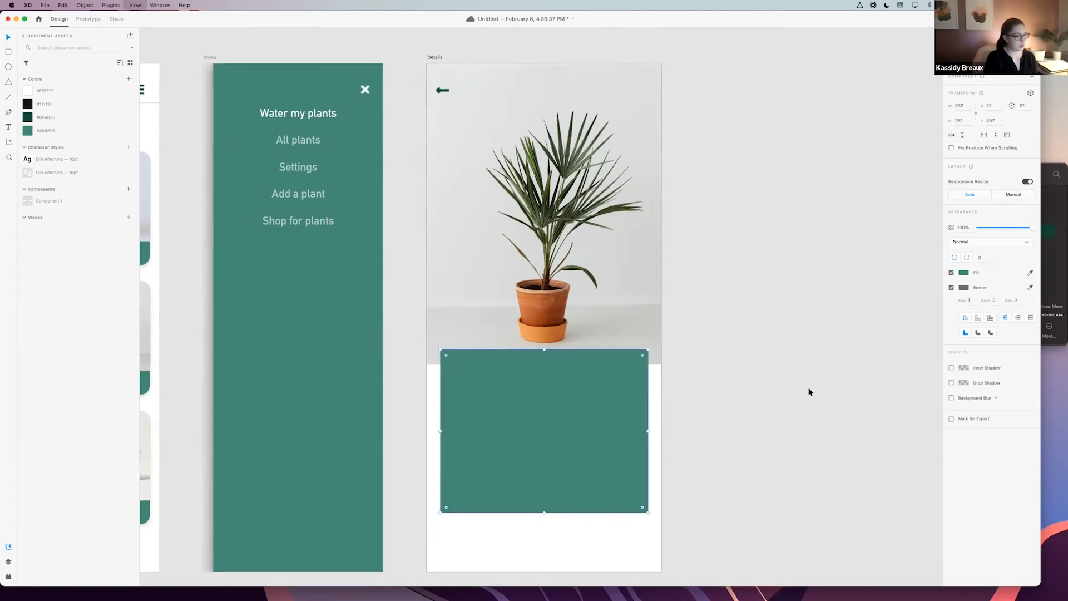
key(super+=)
key(super+=)
key(super+=)
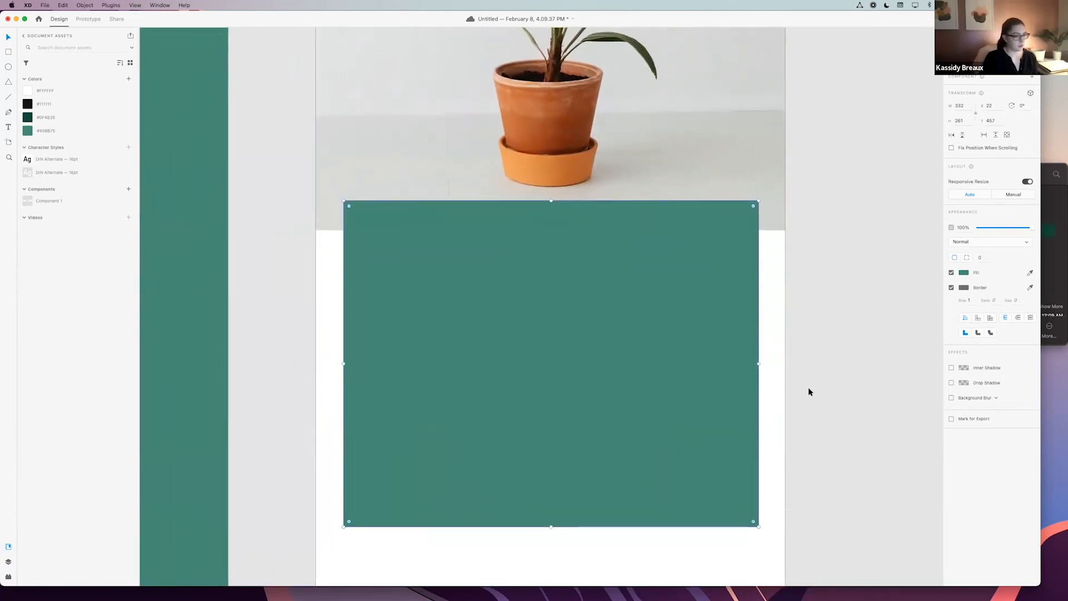
scroll(809, 392, down, 1)
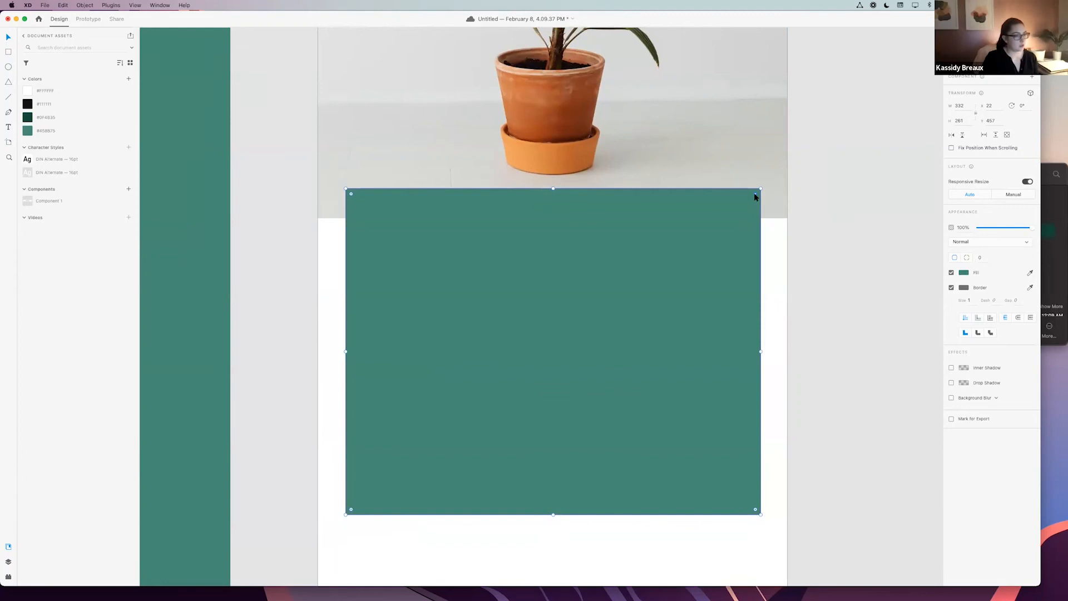
scroll(755, 196, right, 1)
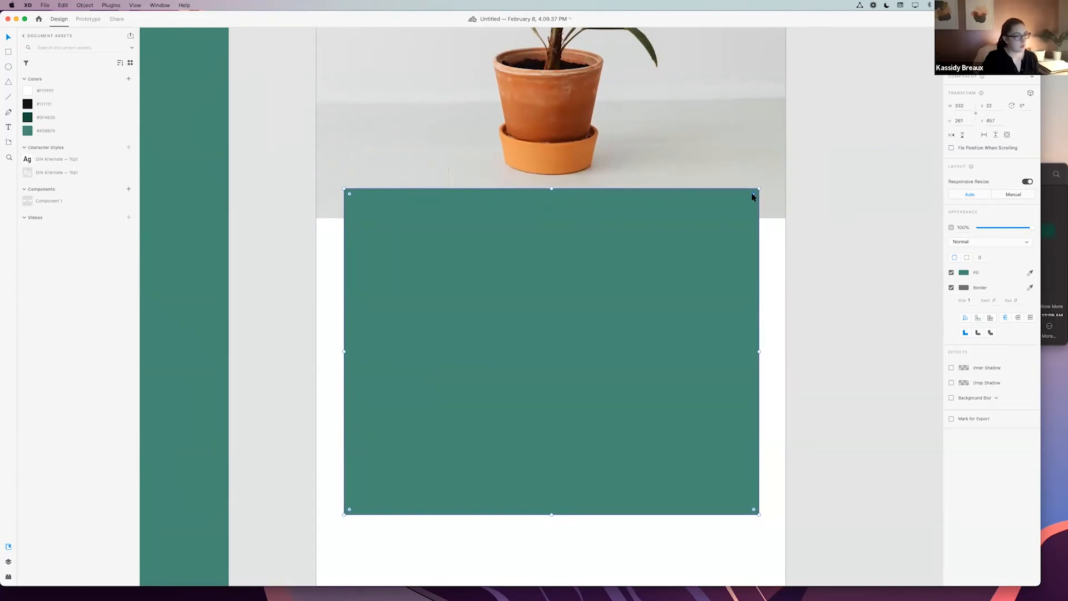
drag(753, 195, 741, 208)
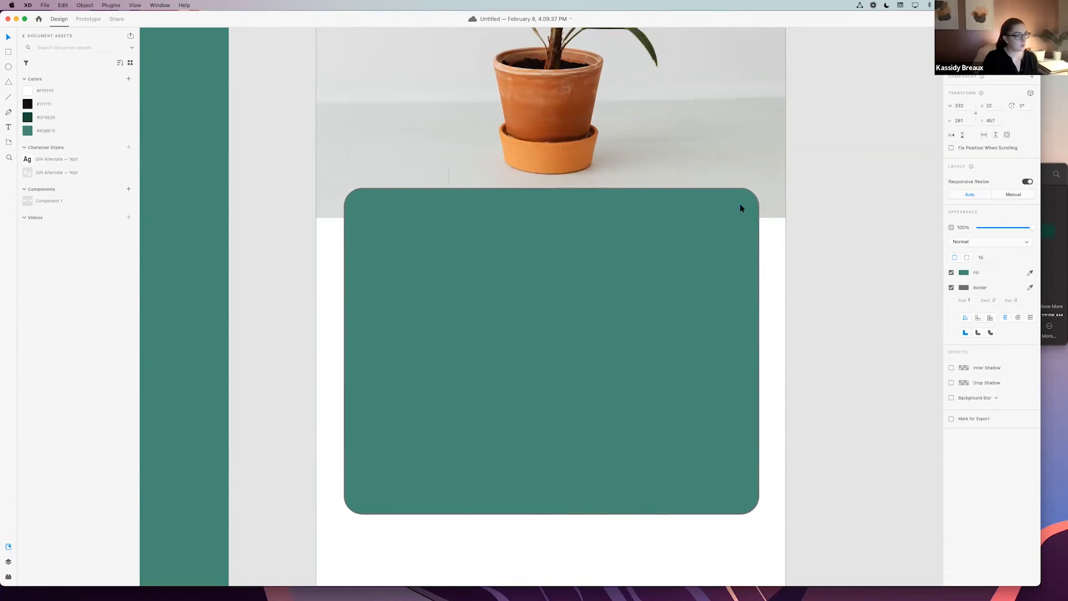
drag(740, 208, 741, 208)
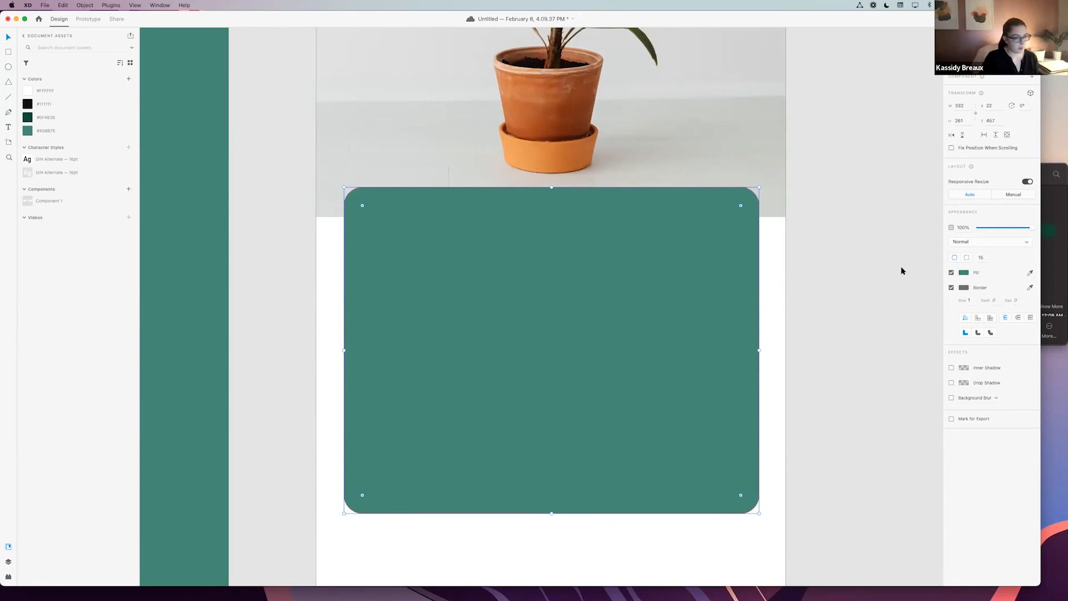
click(952, 288)
click(859, 293)
- Add a text box about 107 wide reading "Palm" near the green card's upper-left corner and left-align the text
scroll(772, 342, left, 2)
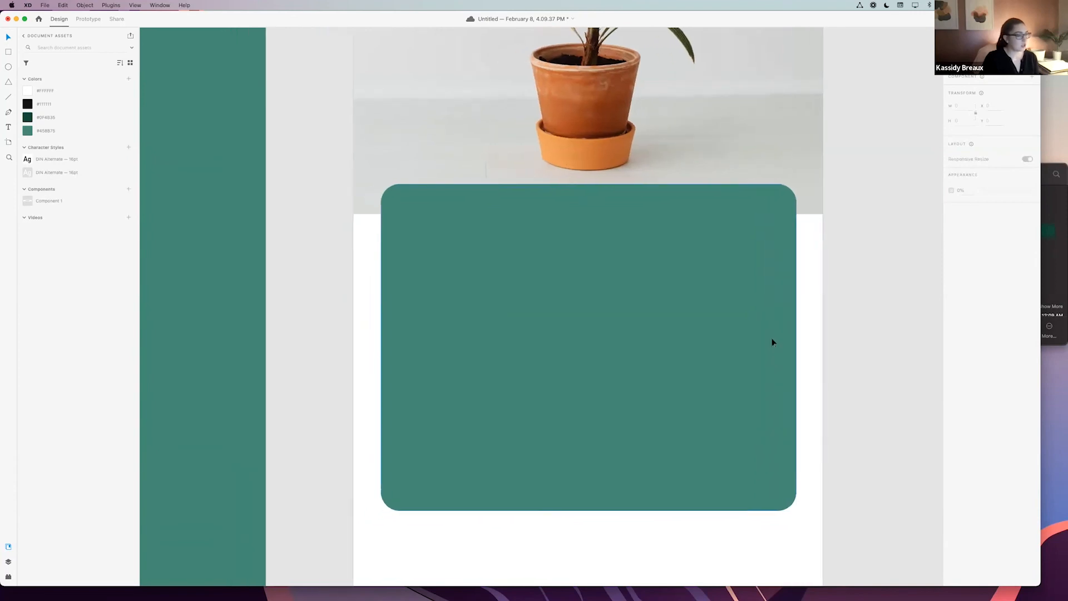
scroll(773, 341, right, 2)
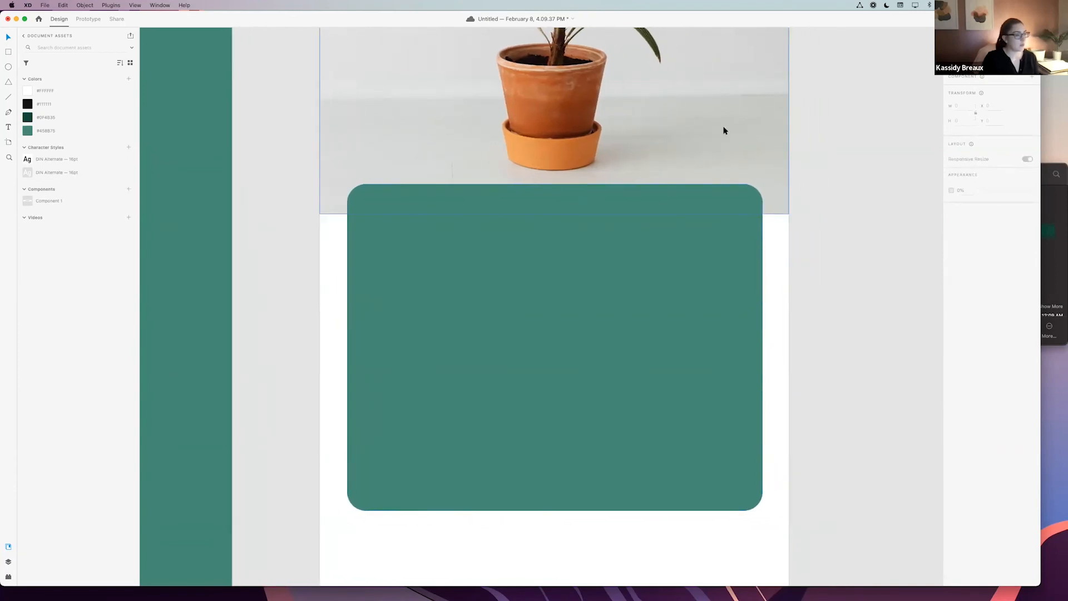
scroll(737, 162, right, 1)
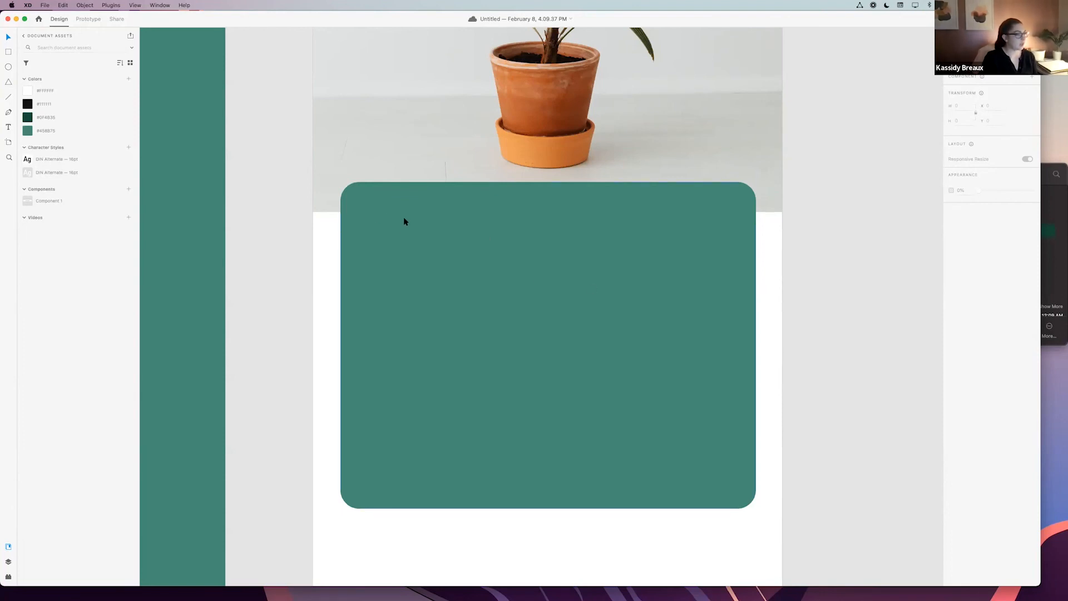
scroll(381, 223, left, 1)
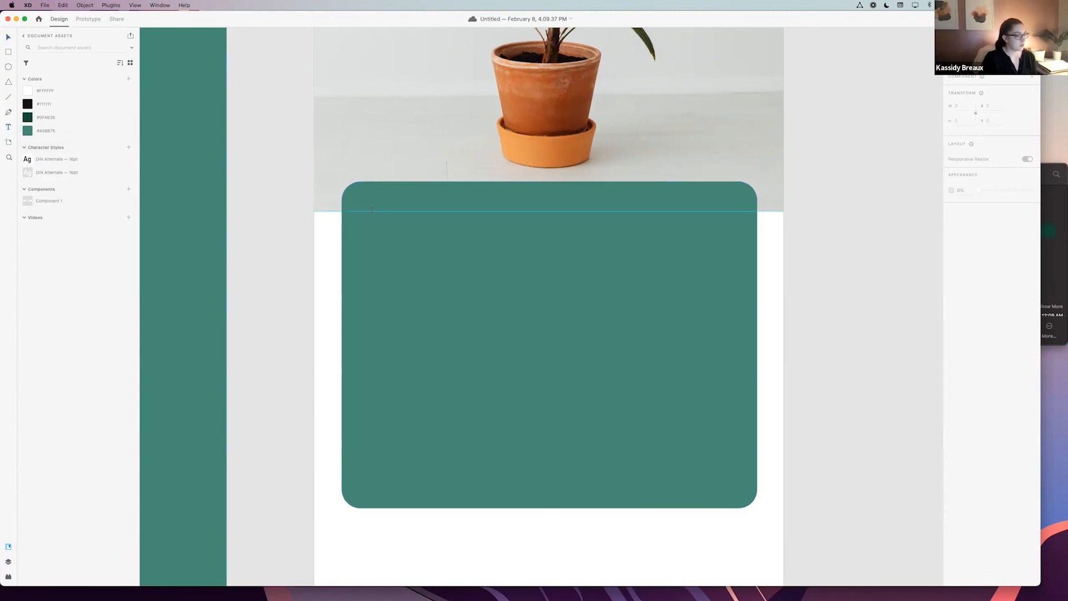
drag(380, 211, 513, 257)
text(P)
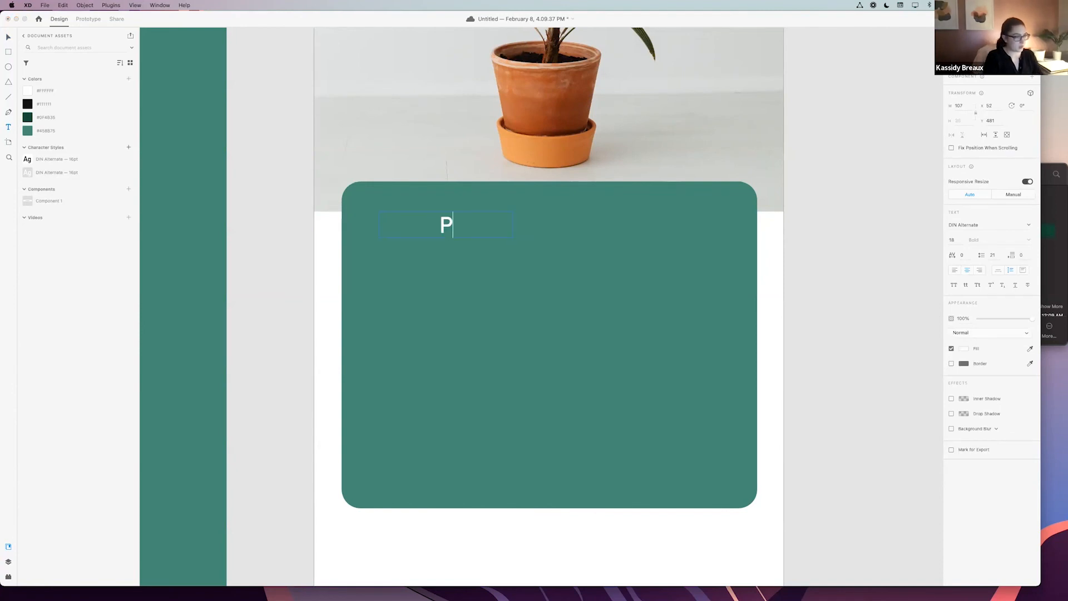
text(alm)
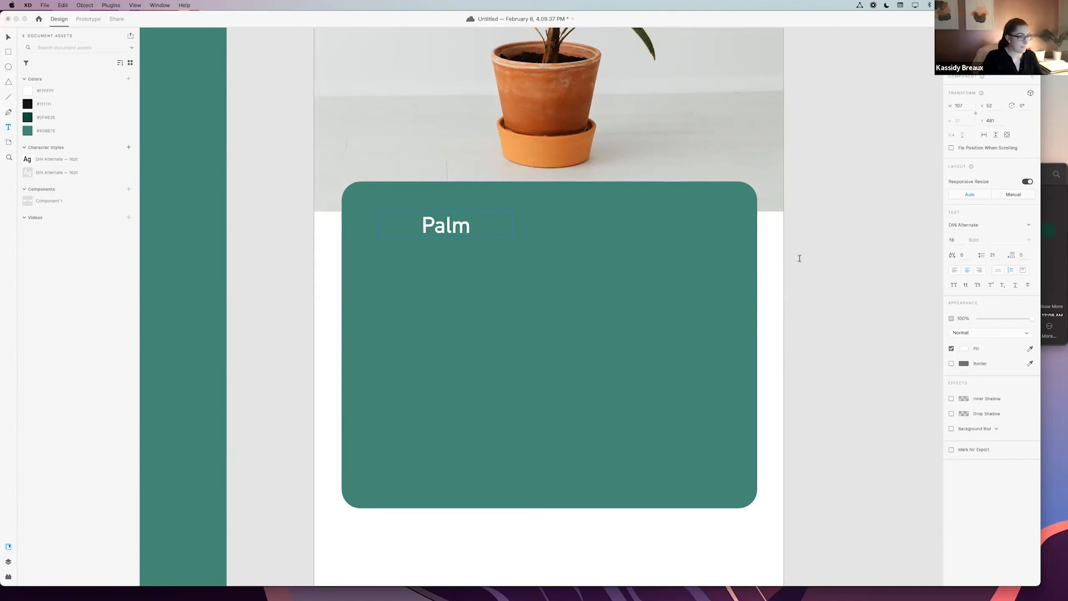
click(955, 271)
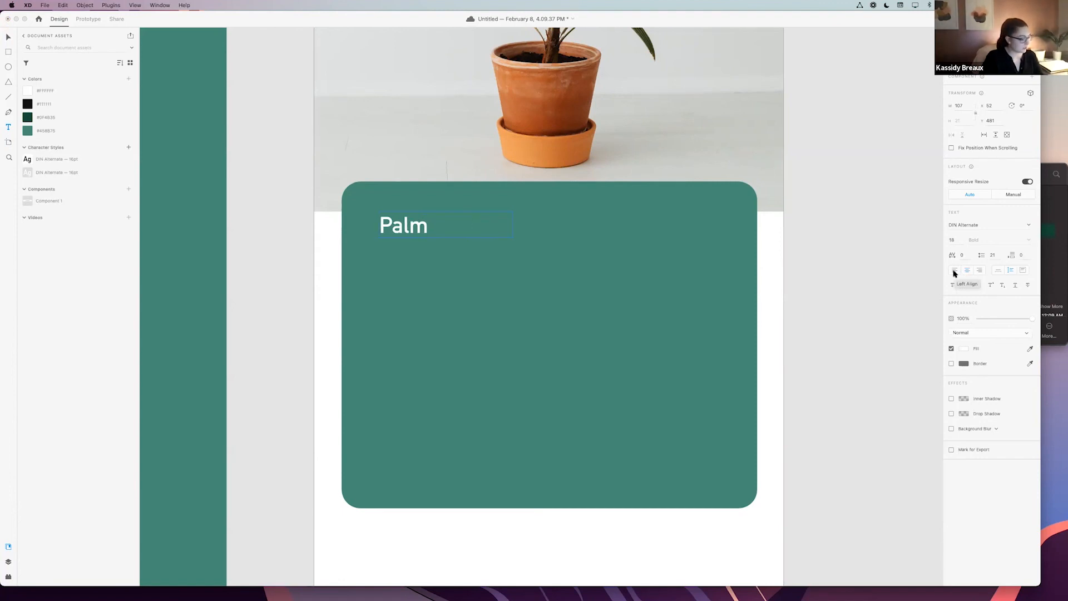
click(959, 239)
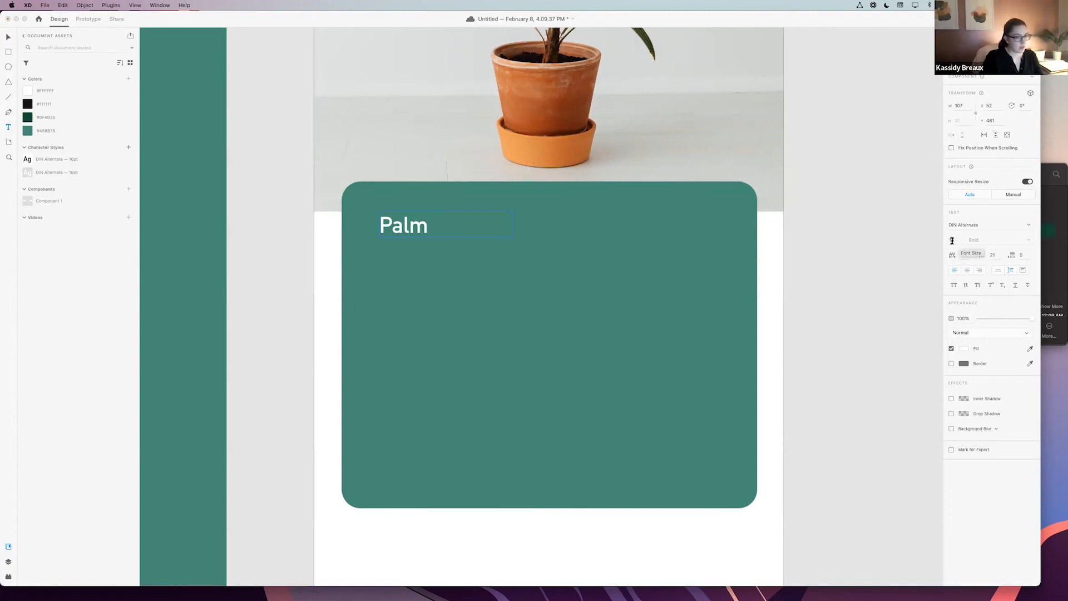
text(24)
key(Return)
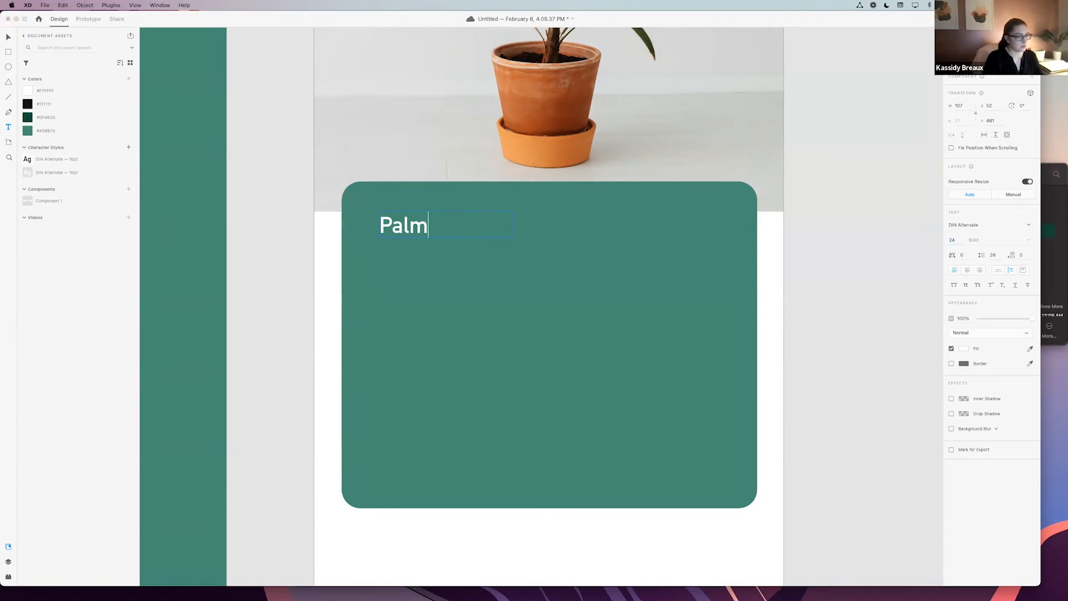
- Set the font size of the whole word "Palm" to 24 and finish editing the text
drag(428, 229, 372, 229)
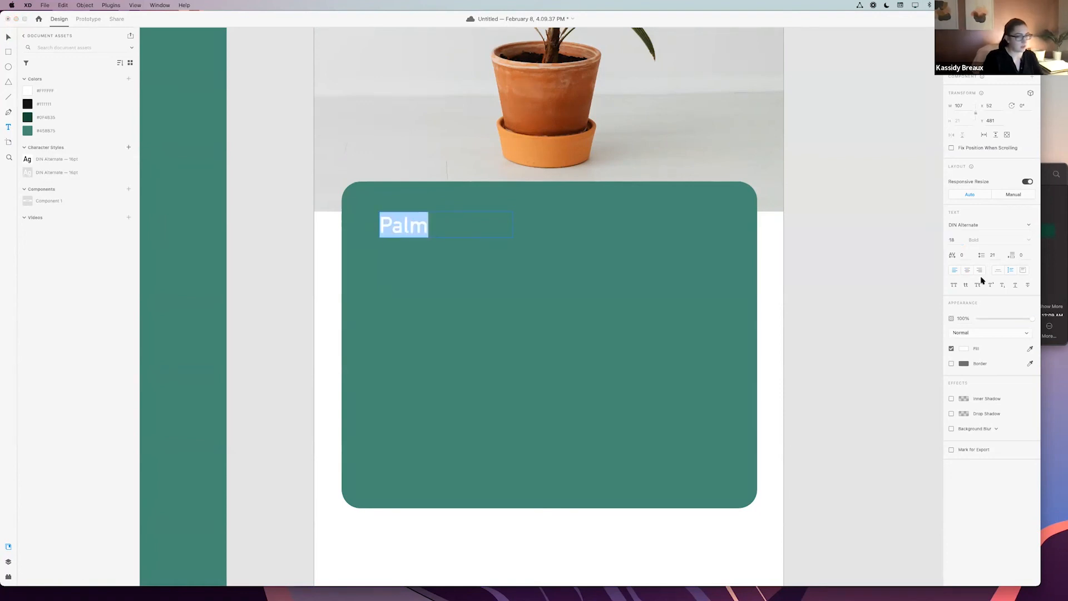
drag(955, 240, 935, 238)
text(24)
key(Return)
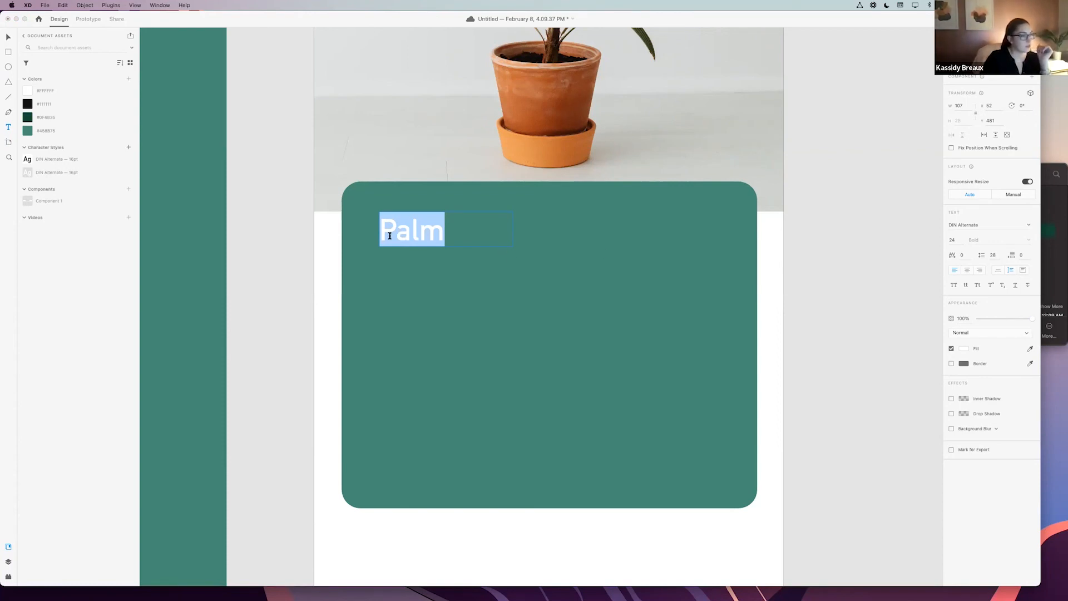
key(Escape)
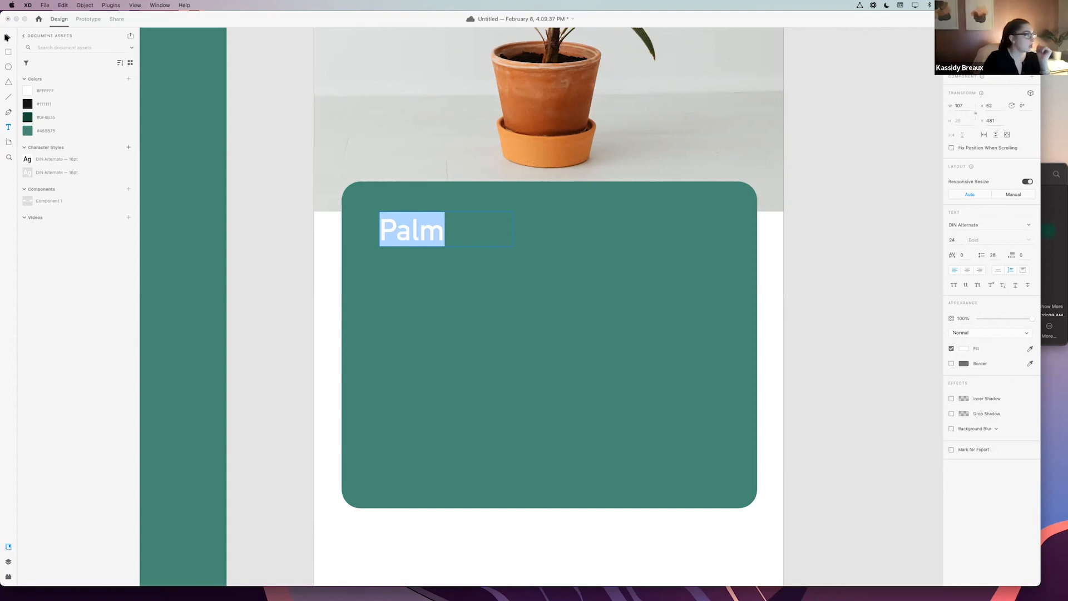
- Duplicate the "Palm" text directly below the original on the green card
drag(415, 238, 428, 206)
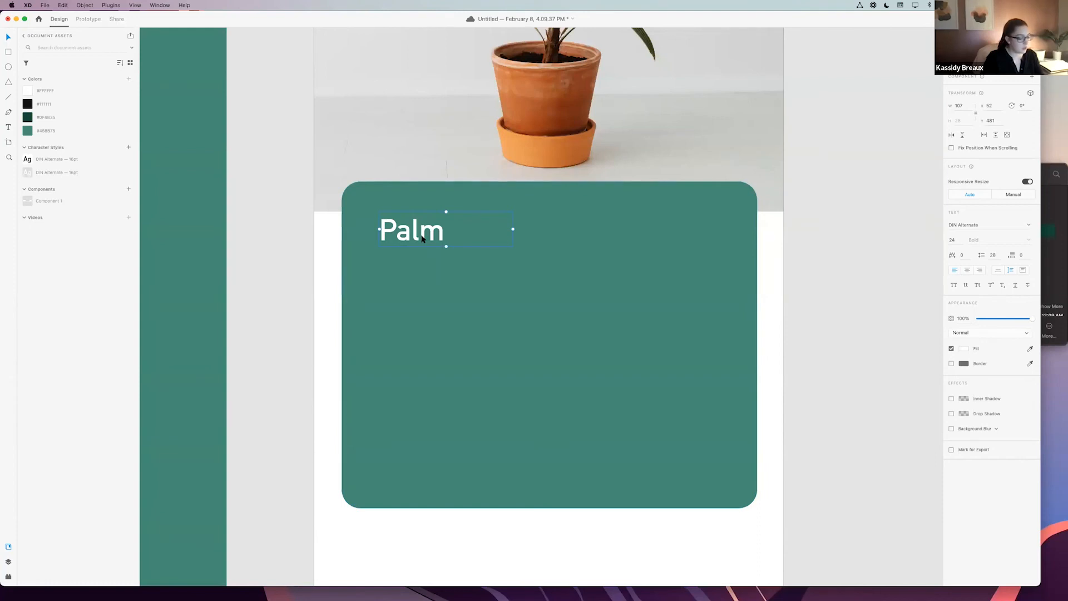
drag(423, 236, 422, 271)
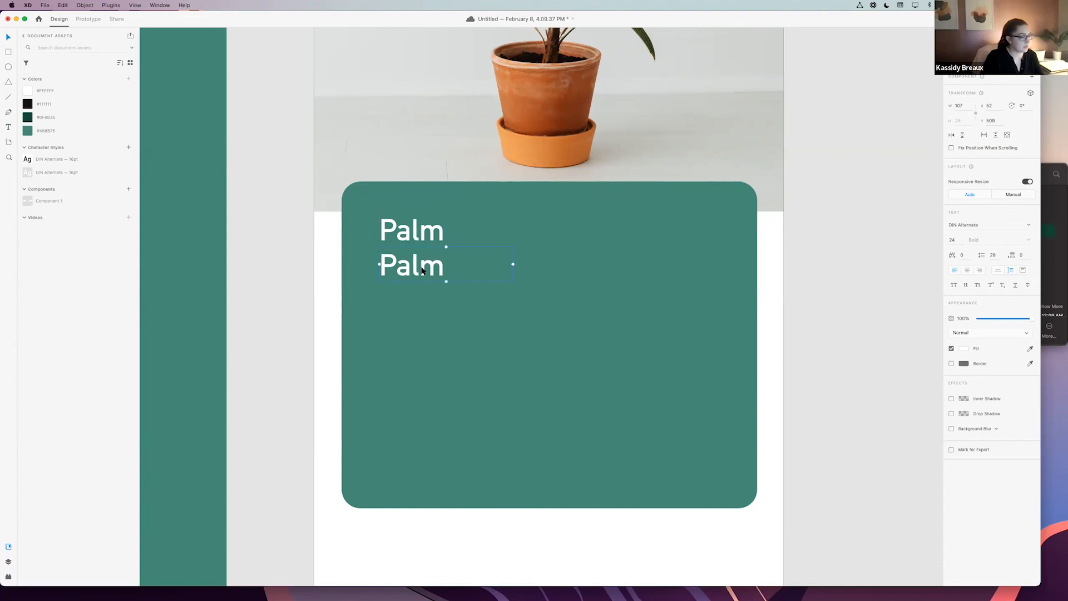
- Replace the lower "Palm" text with "6 months old" and widen its text box to about 133 so it fits on one line
double_click(422, 270)
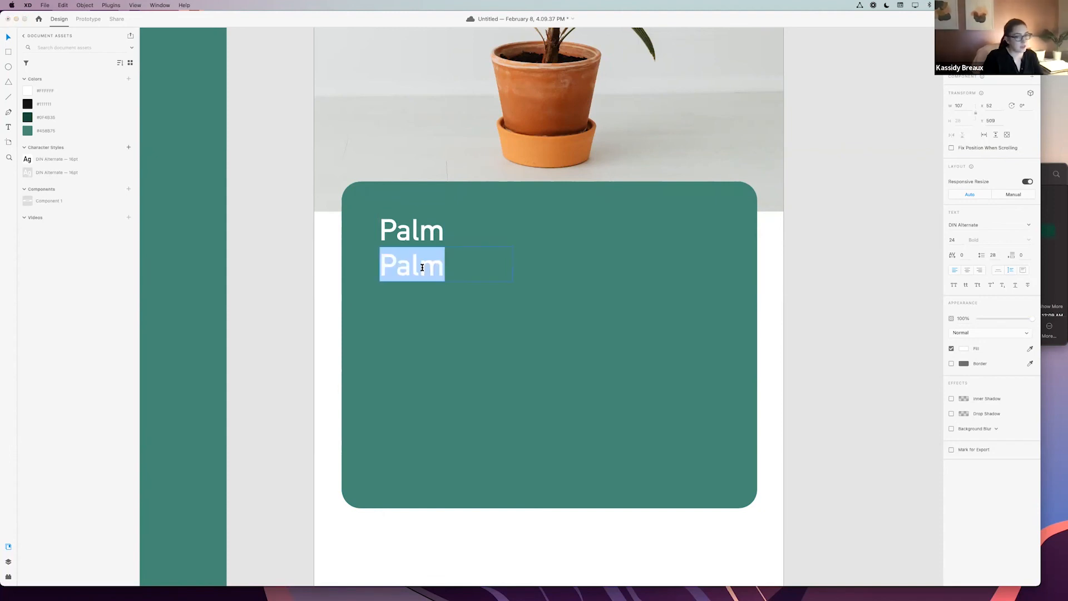
click(444, 266)
drag(443, 266, 374, 265)
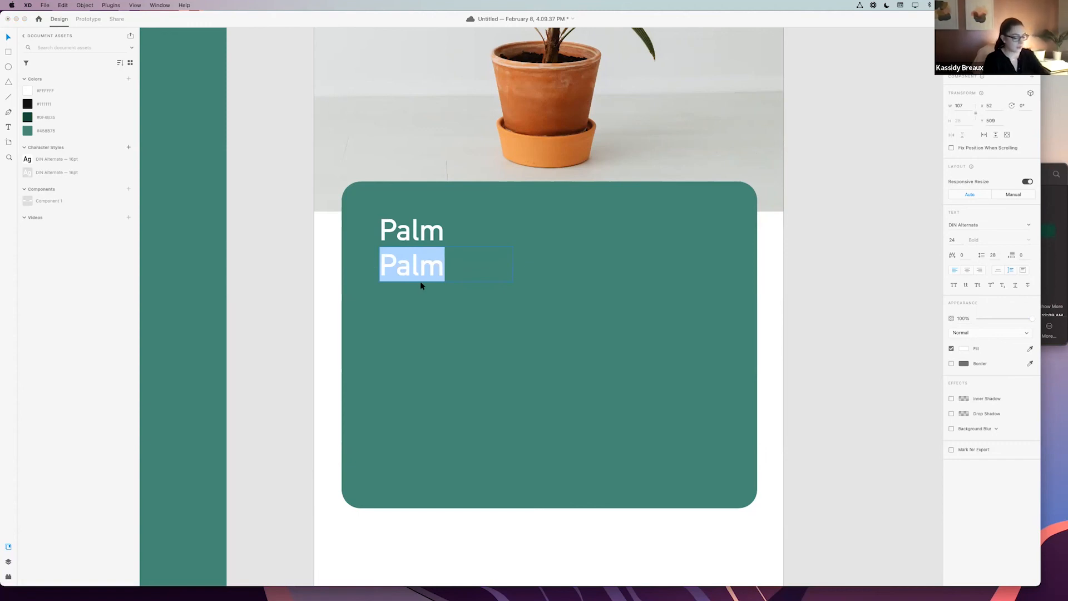
text(6 montsh)
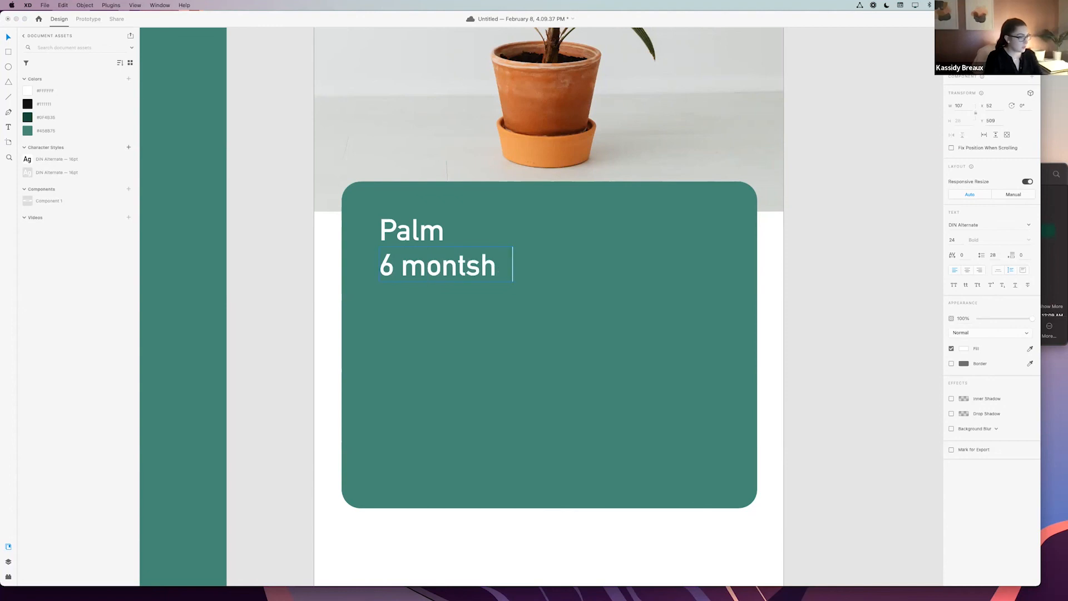
key(BackSpace)
key(BackSpace)
text(hs)
key(Return)
text(old)
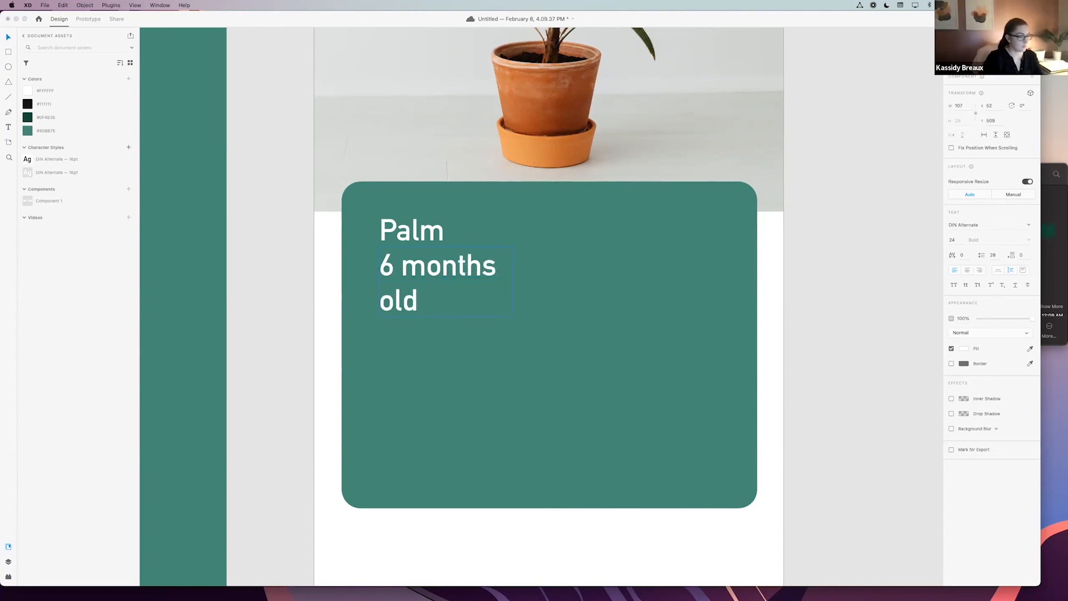
drag(512, 282, 545, 278)
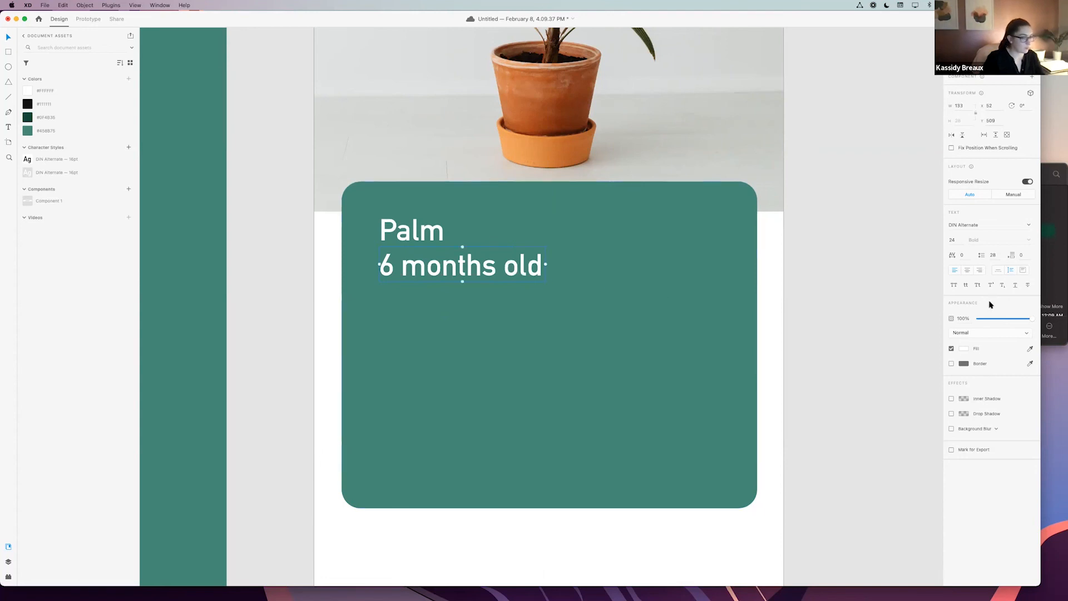
- Set the "6 months old" text to font size 14 and move it slightly down to Y about 513
double_click(506, 266)
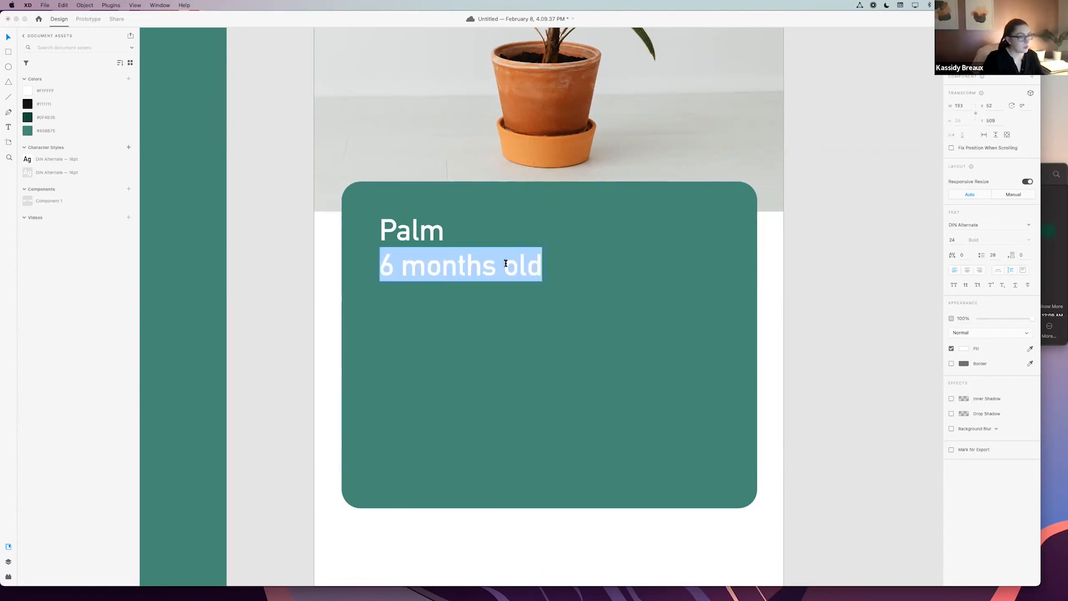
click(955, 241)
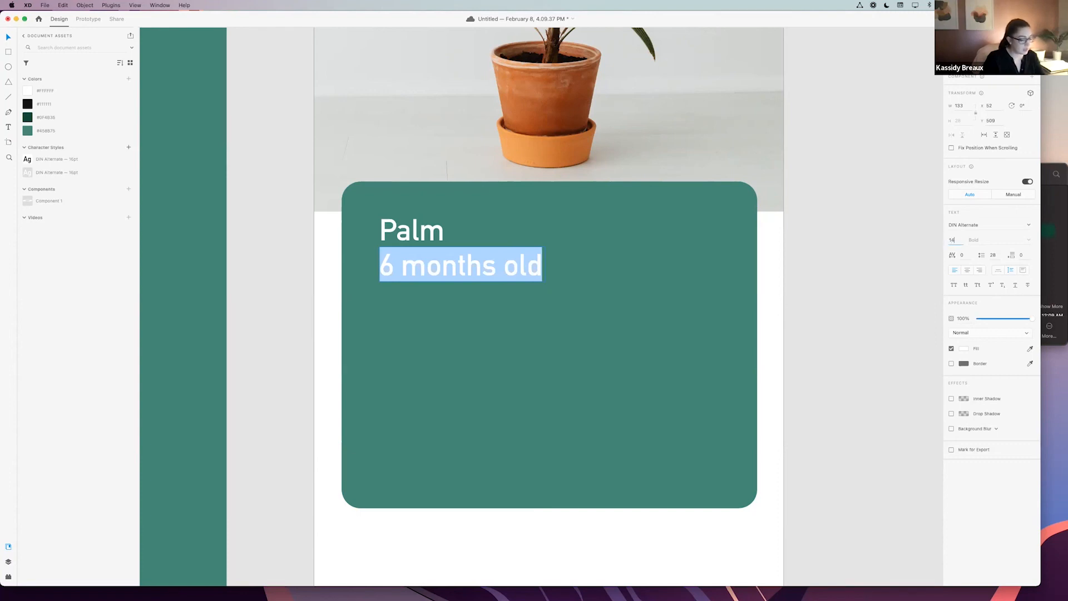
key(Return)
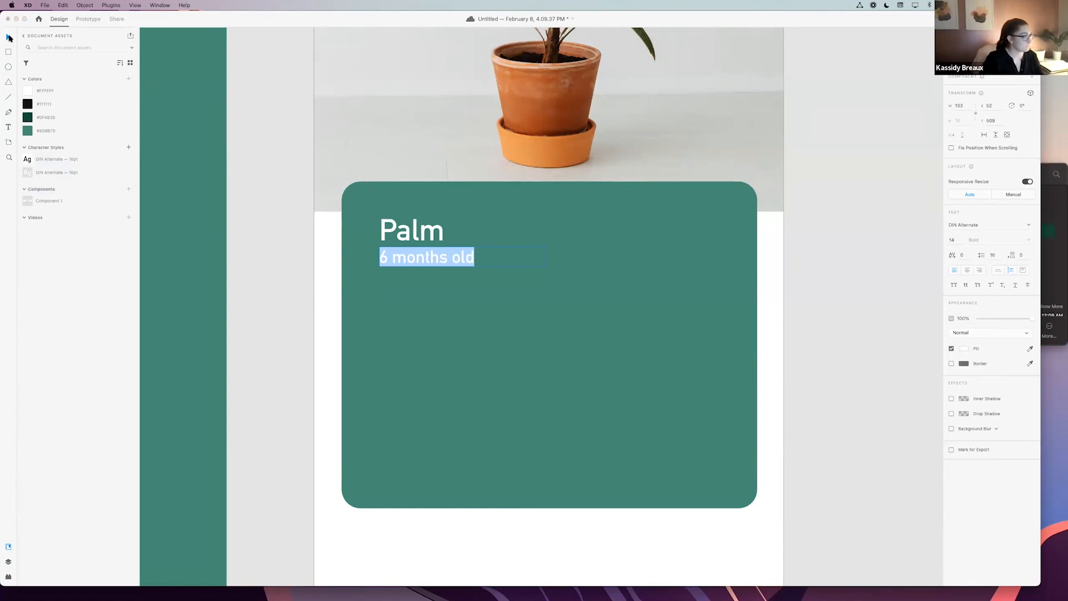
click(569, 255)
drag(430, 255, 431, 266)
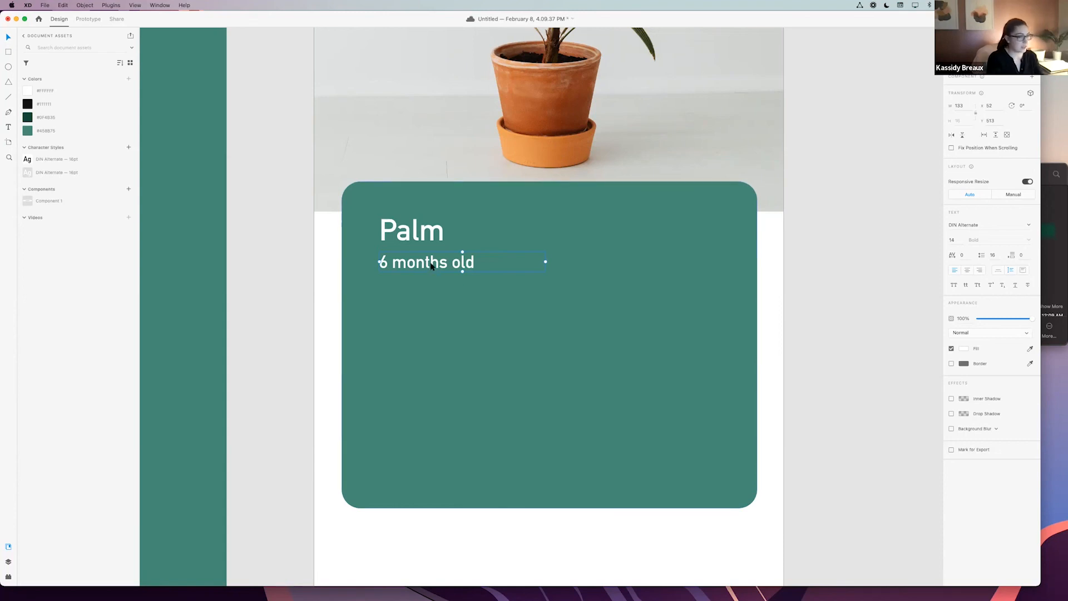
- Duplicate the age line just below itself and make the copy read "It's time to water your palm." on one line, about 173 wide
drag(431, 266, 430, 294)
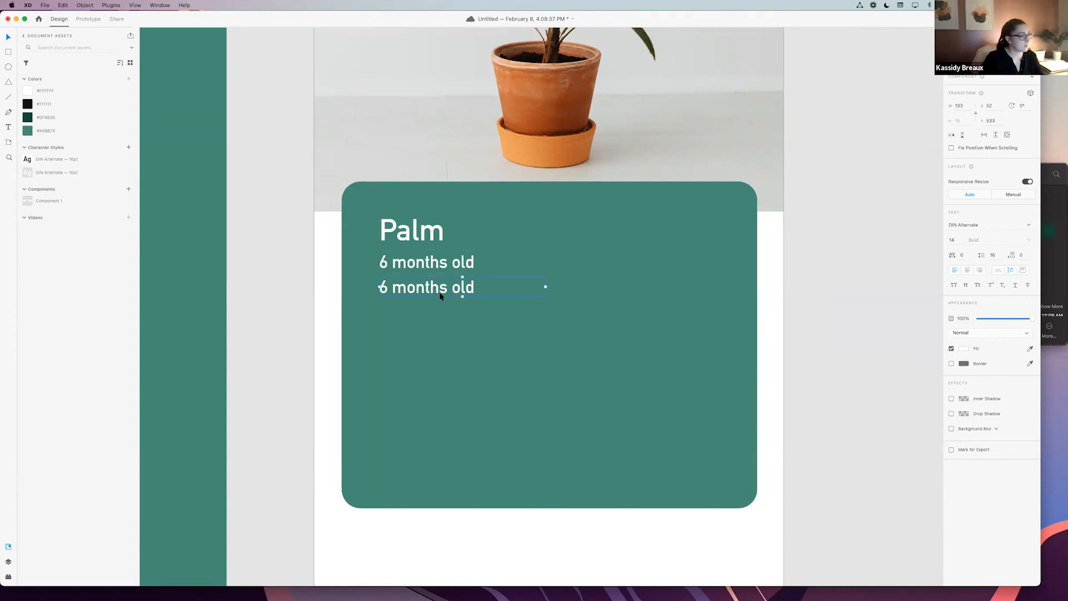
double_click(442, 291)
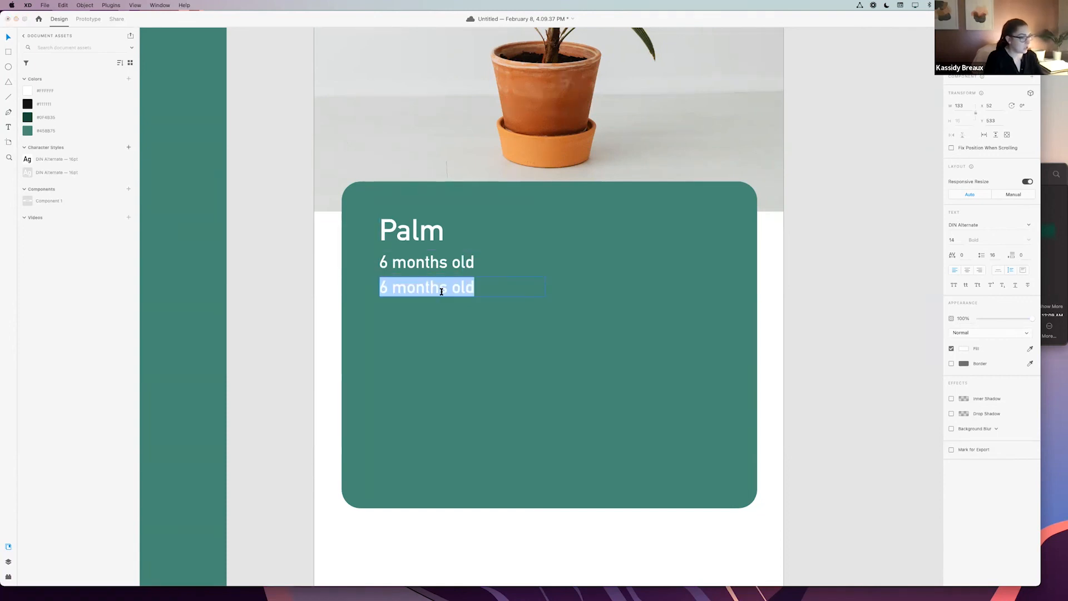
text(It)
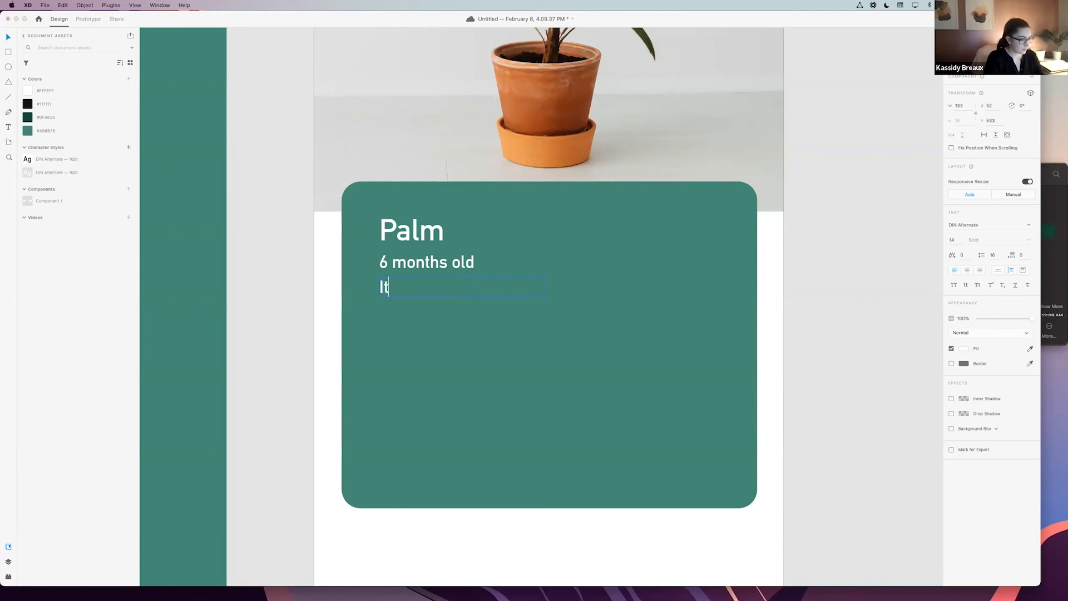
text('s time to wa)
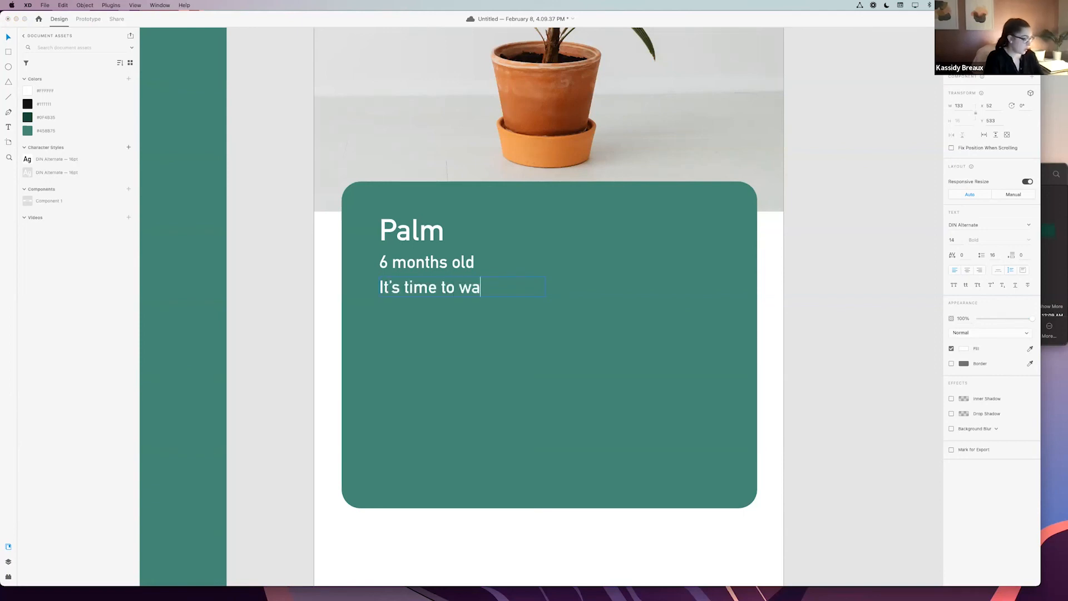
text(ter your )
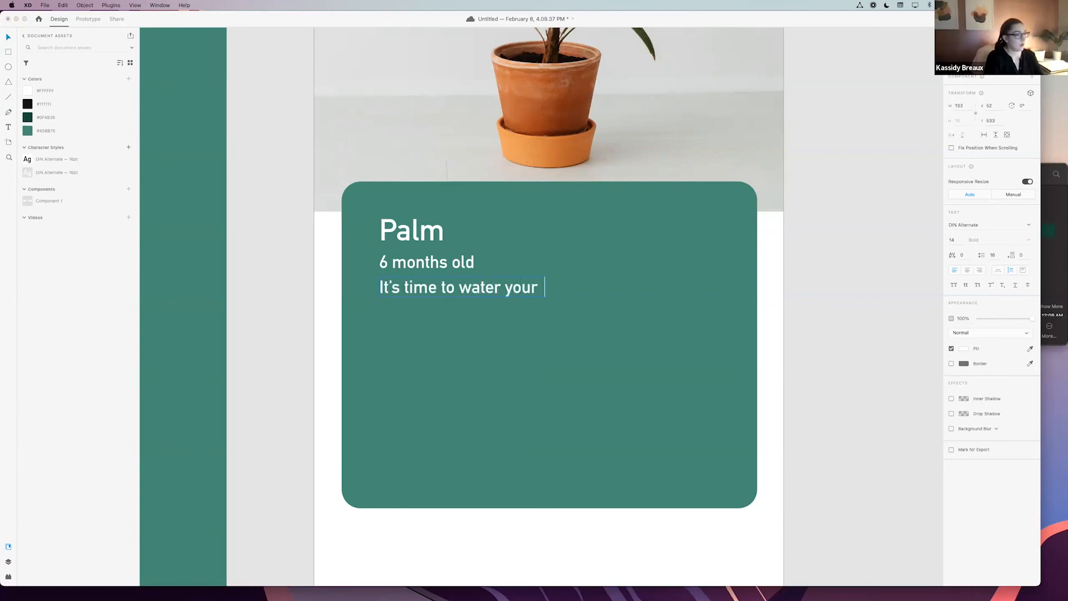
text(palm.)
key(Escape)
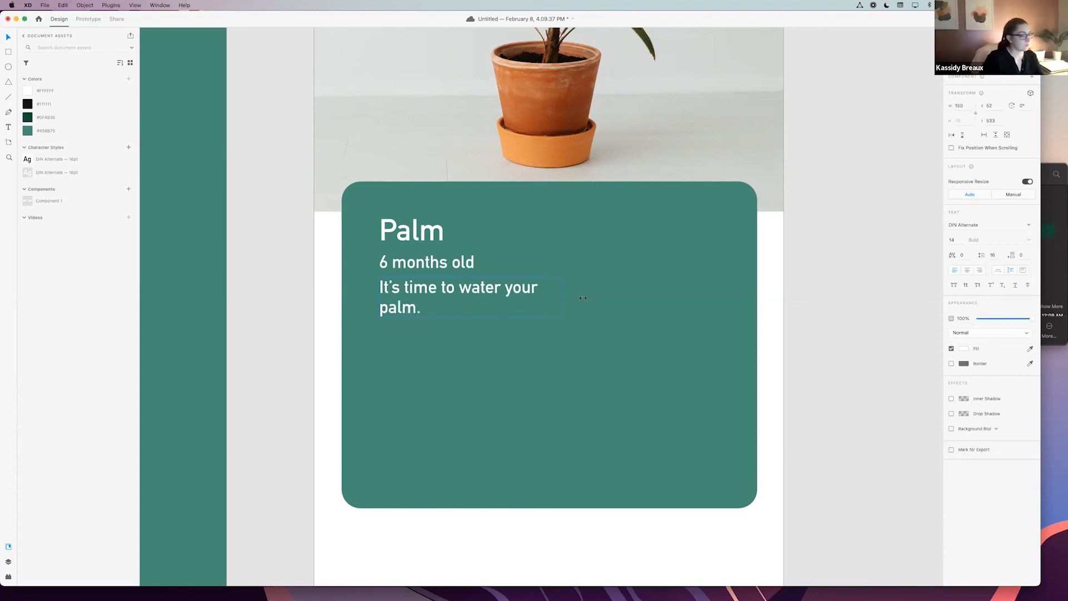
drag(582, 297, 596, 297)
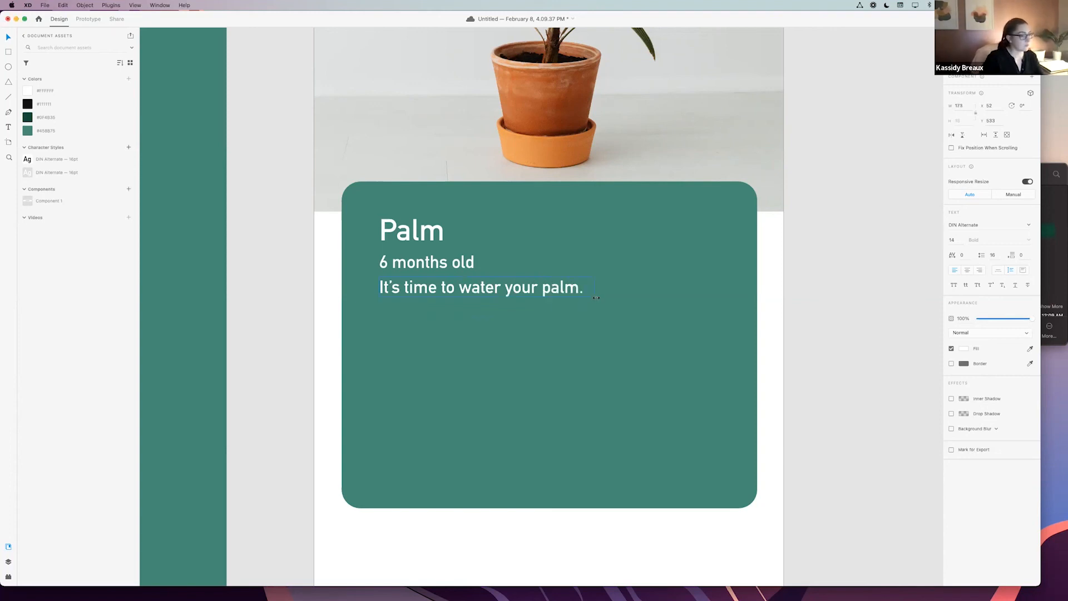
click(830, 304)
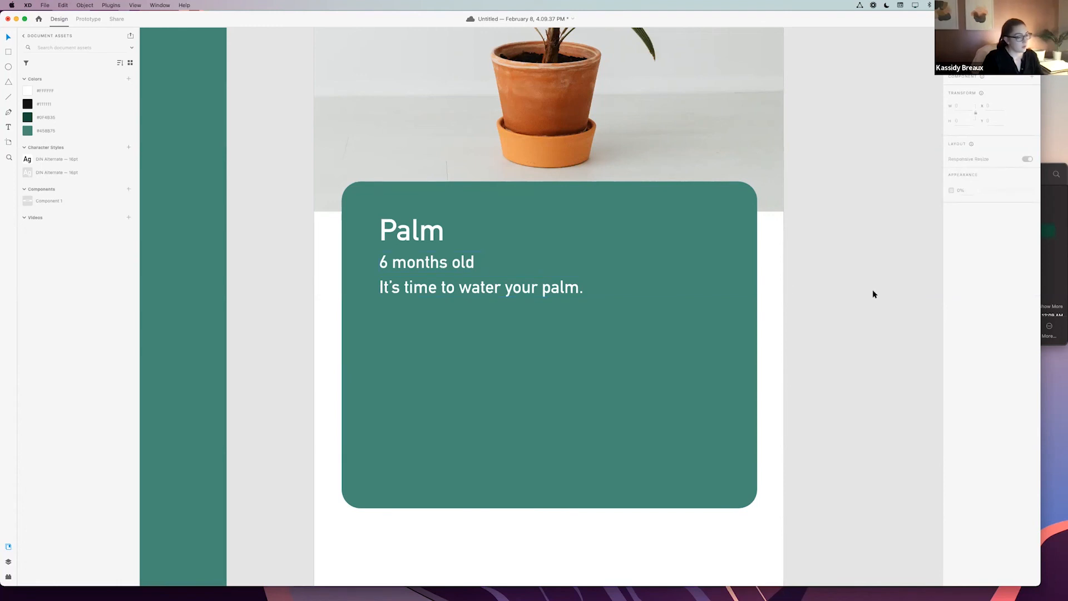
- Reduce the opacity of the "6 months old" text to about 86% and deselect it
scroll(874, 294, down, 2)
scroll(874, 293, up, 2)
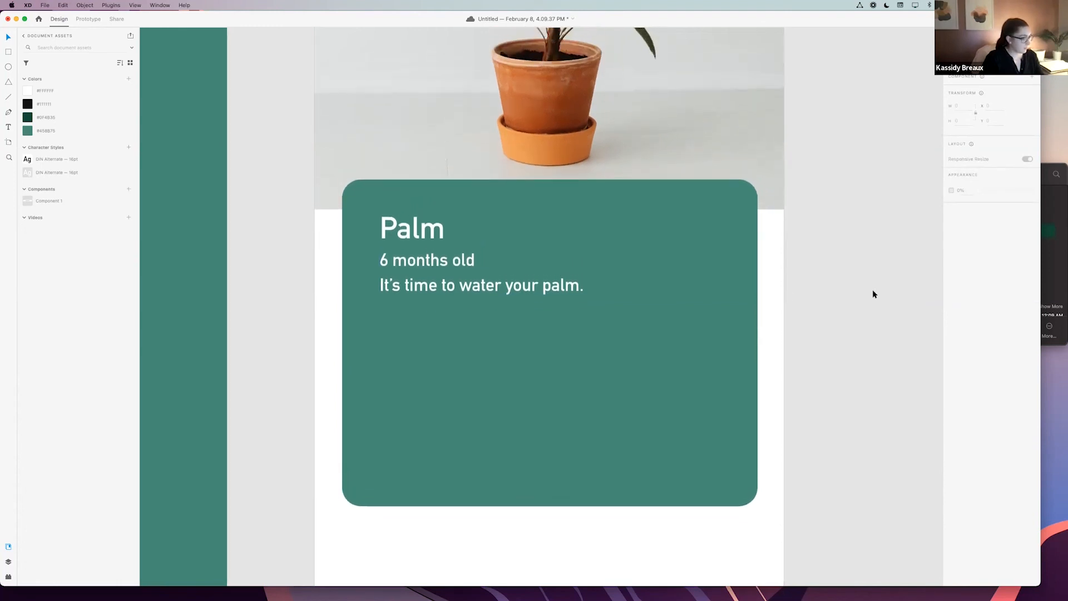
click(424, 259)
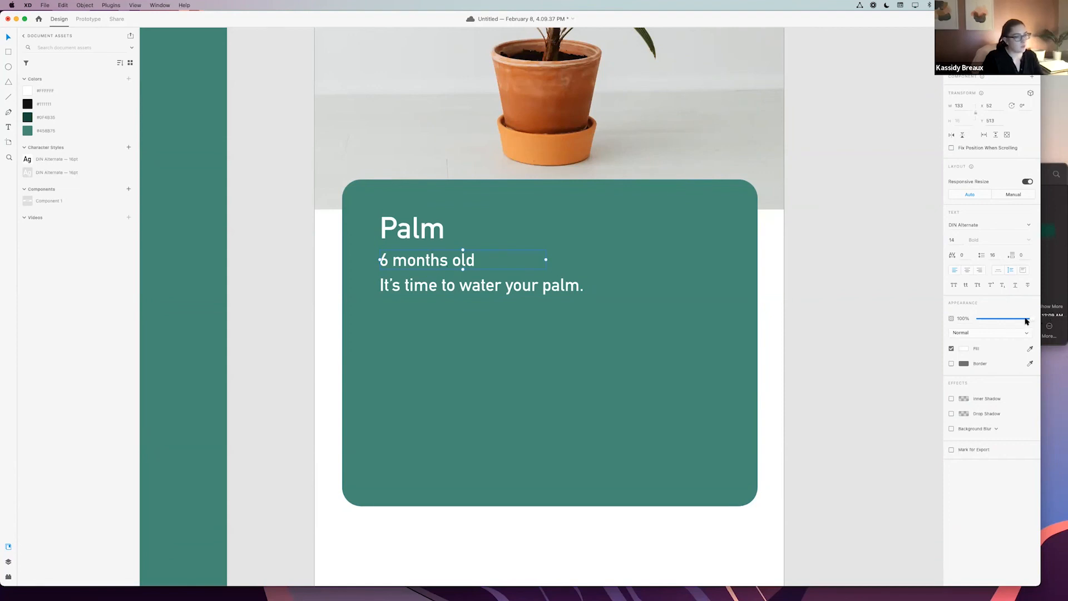
drag(1032, 319, 1026, 320)
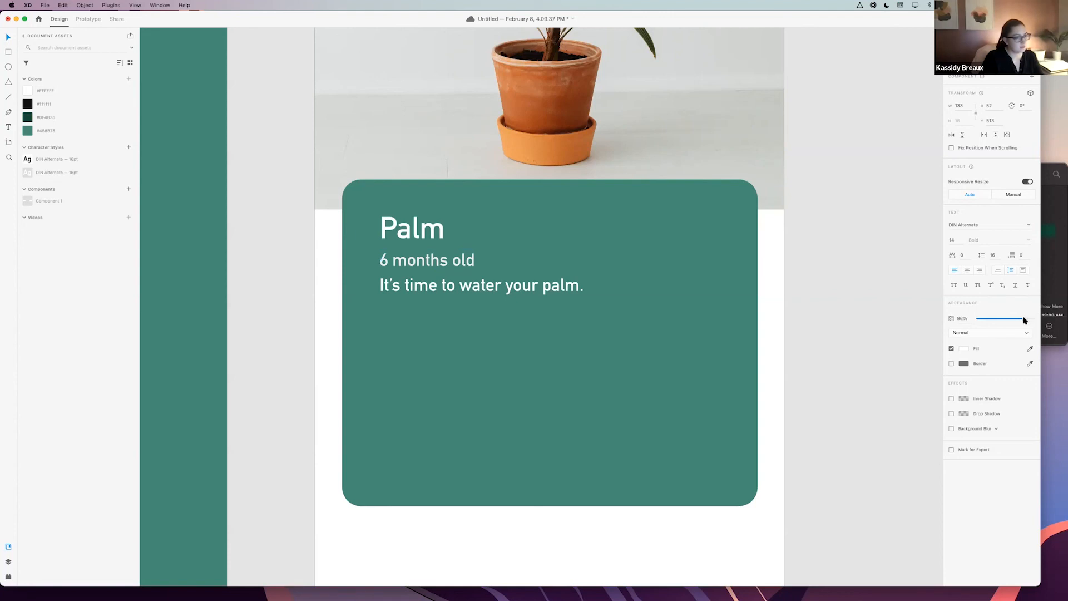
click(867, 278)
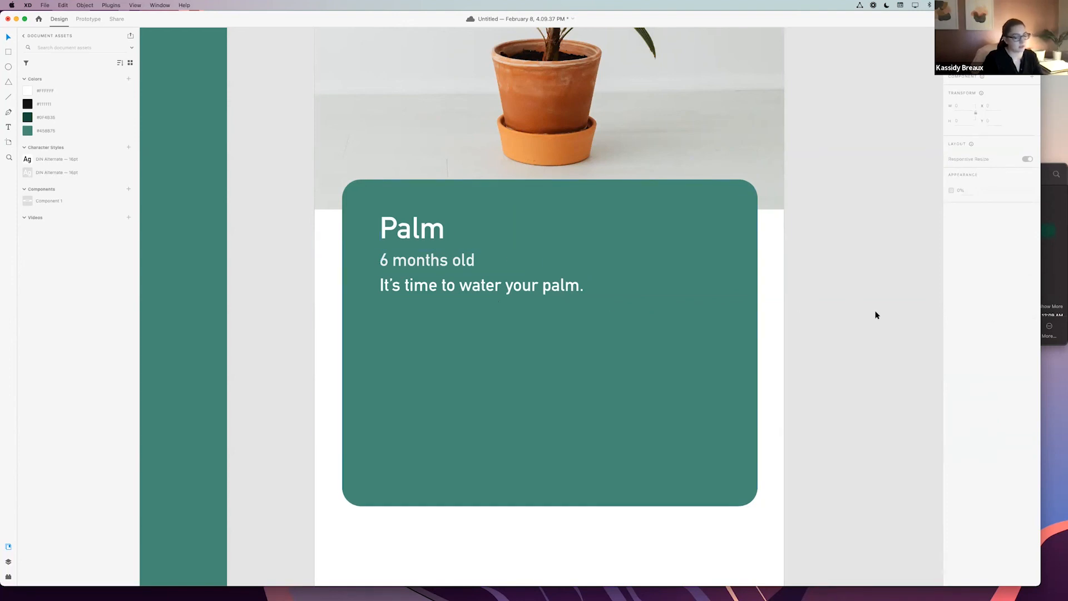
- Place an instance of Component 1 on the green card, horizontally centred below the watering reminder text
scroll(876, 315, up, 1)
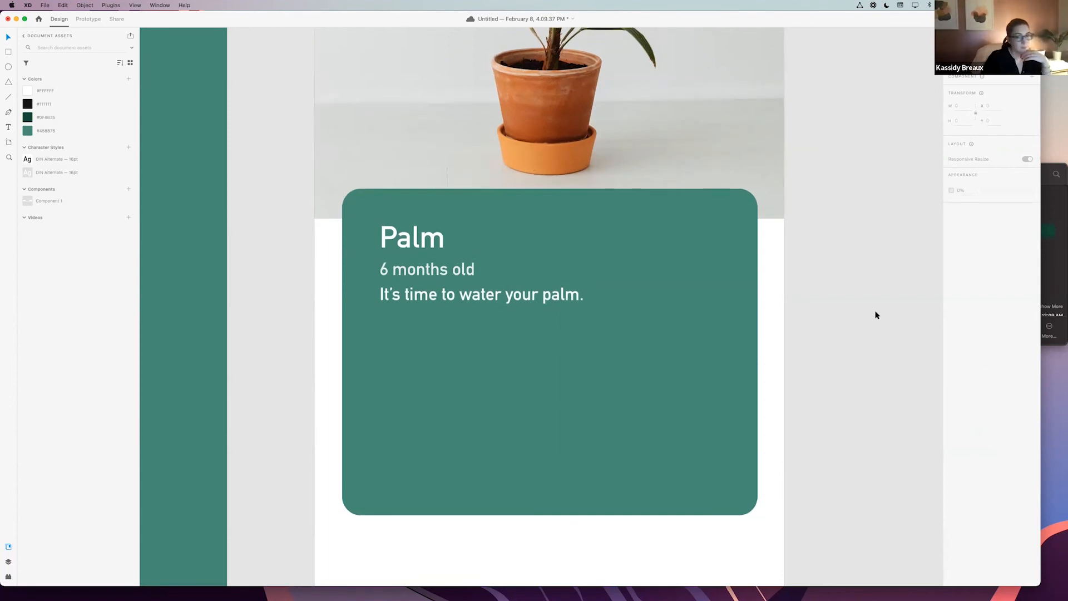
scroll(875, 315, down, 3)
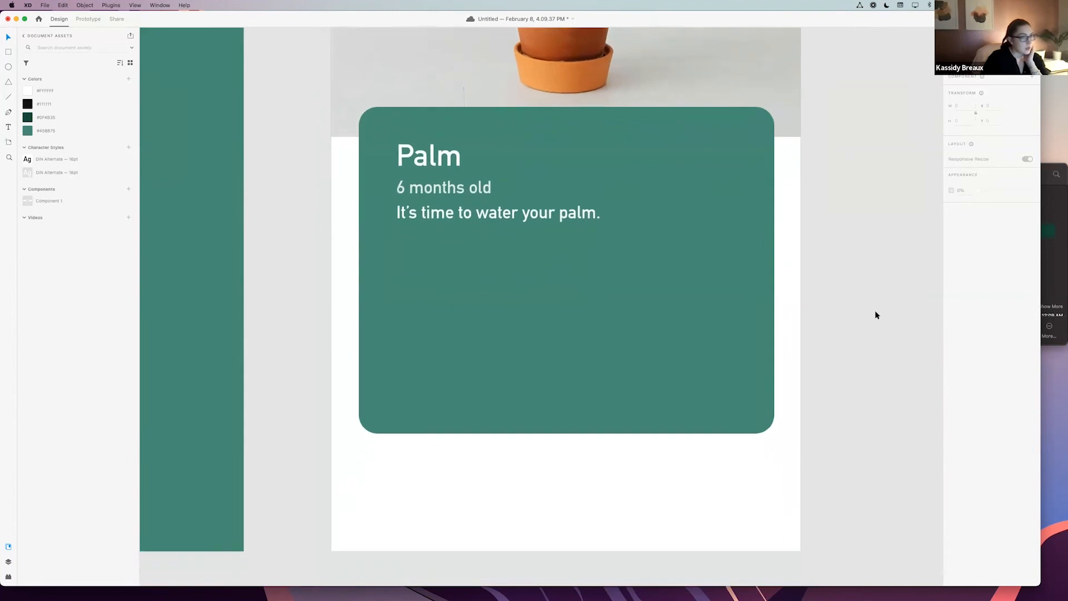
scroll(875, 315, right, 1)
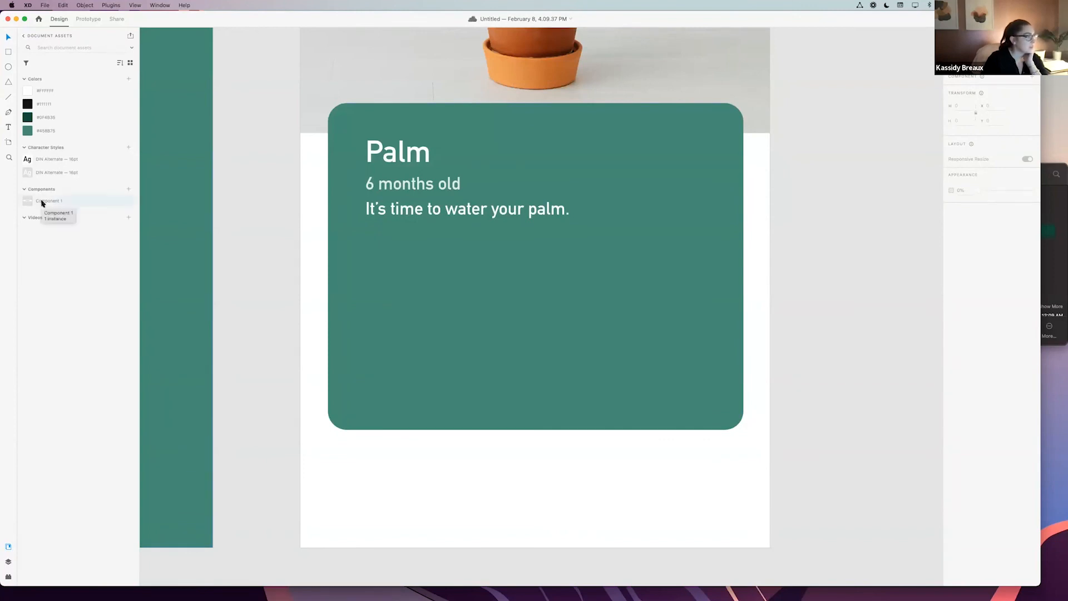
drag(34, 202, 420, 274)
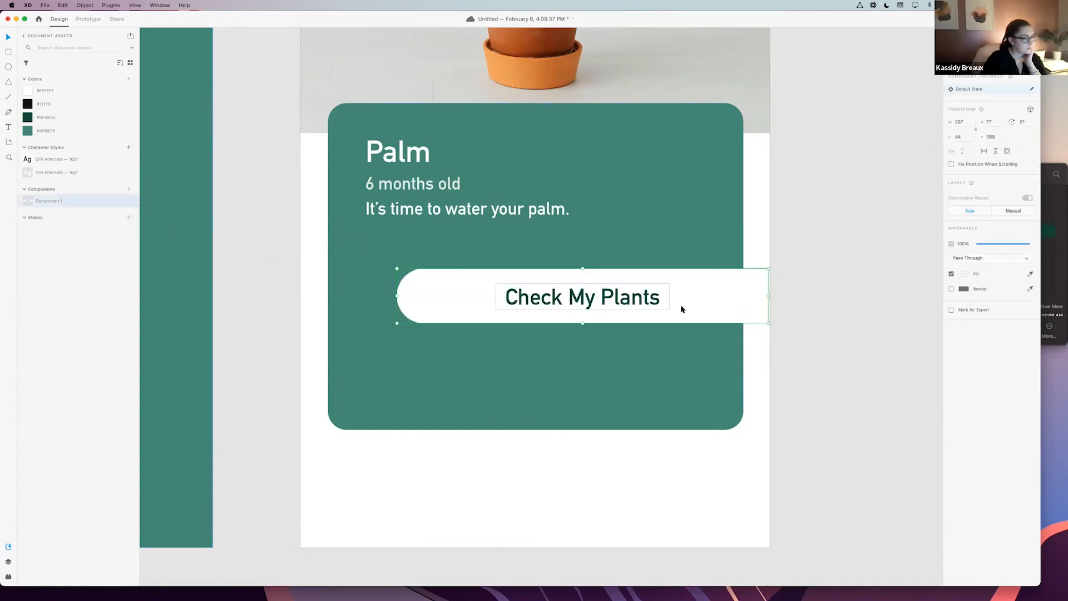
drag(670, 291, 661, 281)
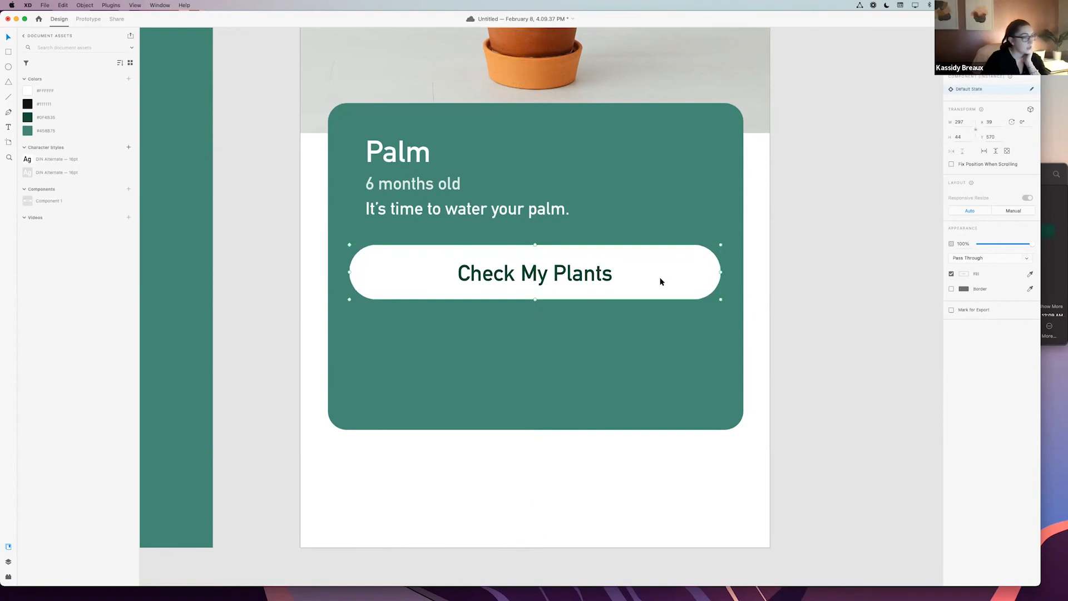
- Add a second centred Component 1 button near the card's lower edge and move the first button down to Y about 584
drag(42, 201, 400, 363)
mouse_move(687, 382)
mouse_down()
mouse_move(645, 359)
mouse_move(668, 358)
mouse_move(670, 370)
mouse_up()
mouse_move(668, 281)
mouse_down()
mouse_move(667, 300)
mouse_move(665, 282)
mouse_up()
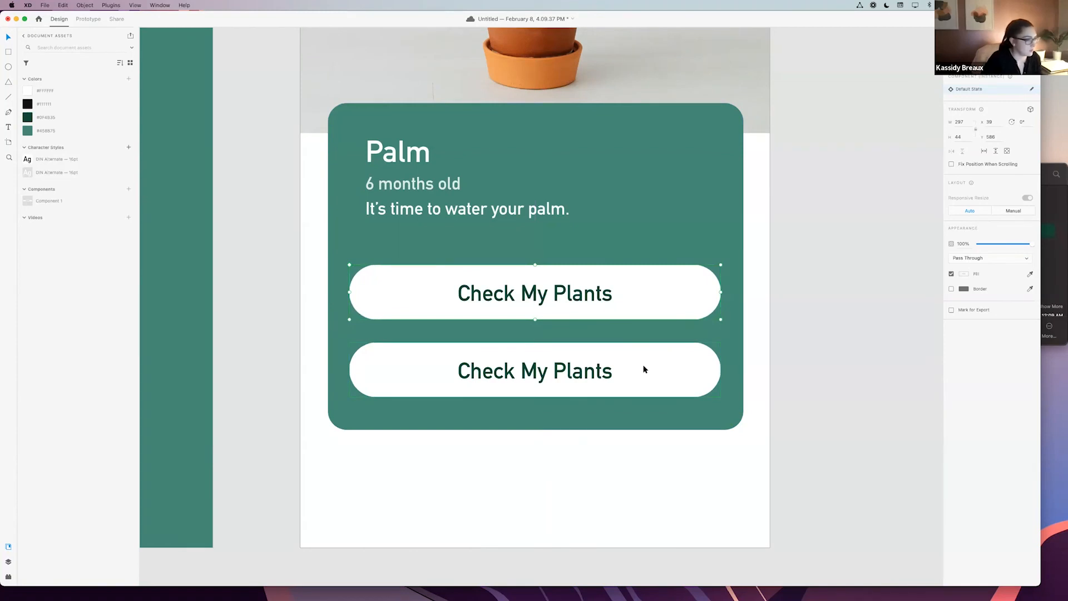
key(alt)
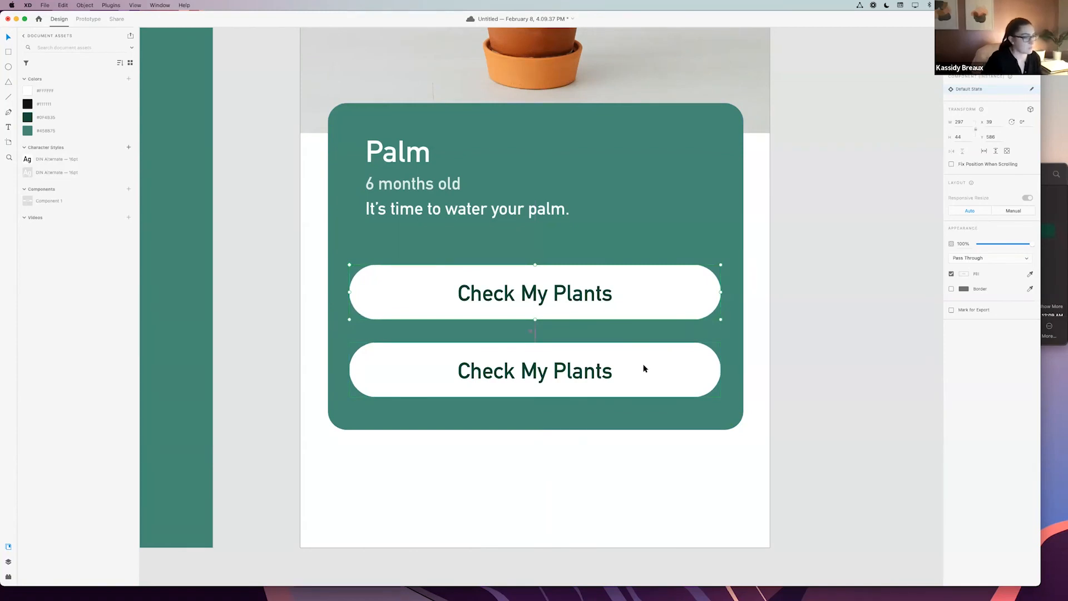
key(Up)
key(Up)
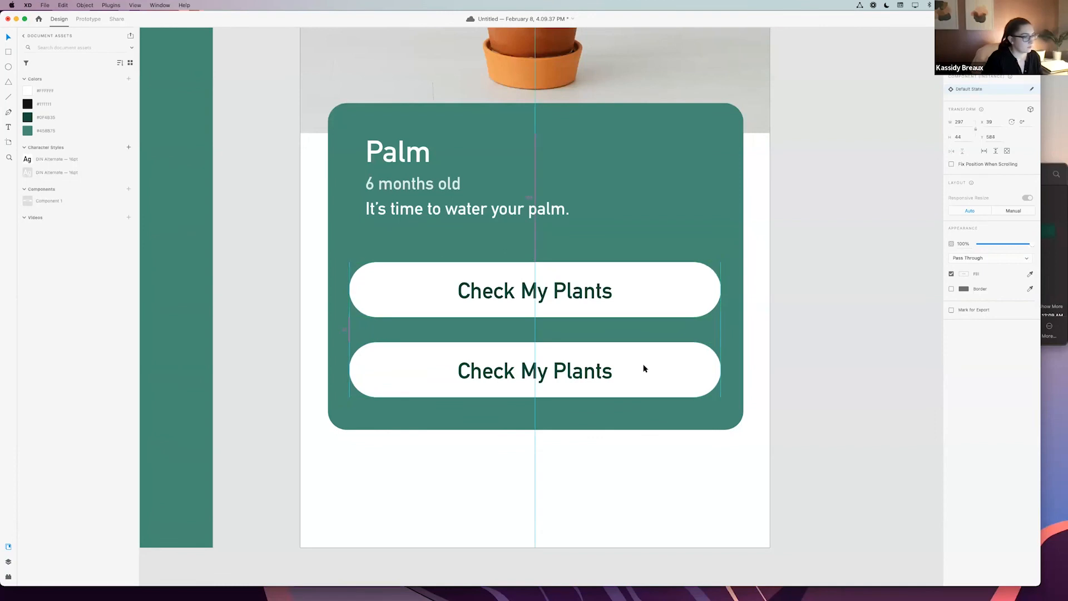
click(827, 317)
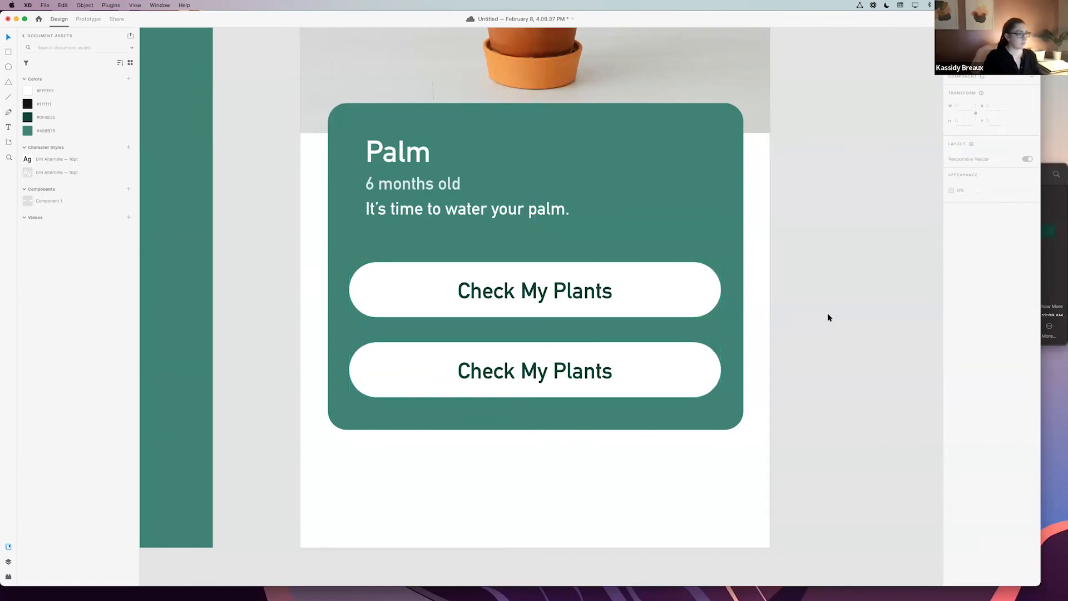
- Change the upper button's label to "I Watered My Palm" and widen its text box to about 147 so it fits on one line
scroll(830, 318, up, 2)
scroll(830, 317, down, 2)
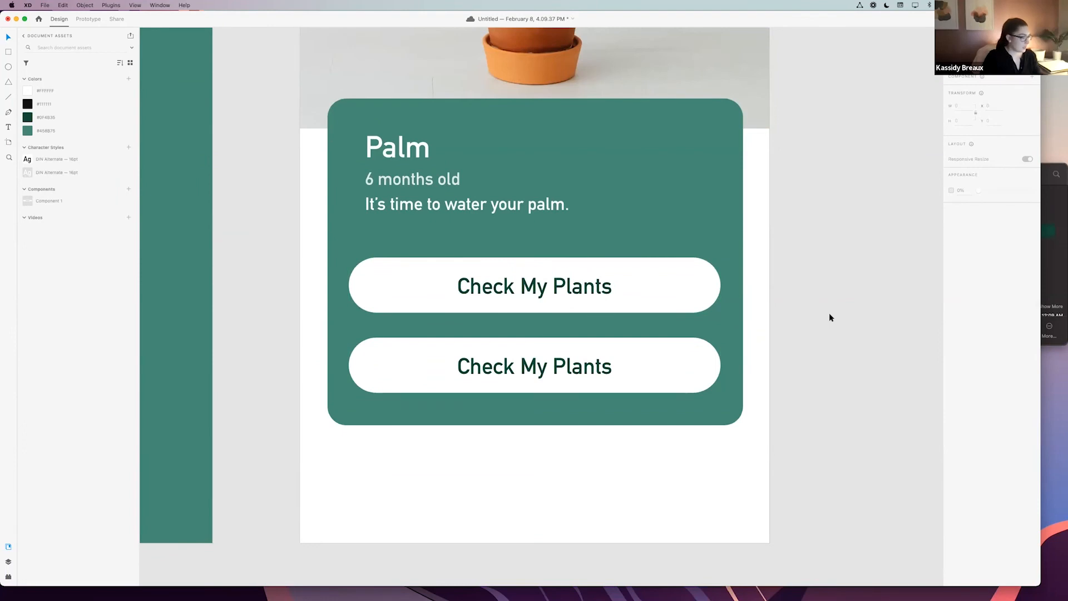
click(556, 289)
double_click(558, 287)
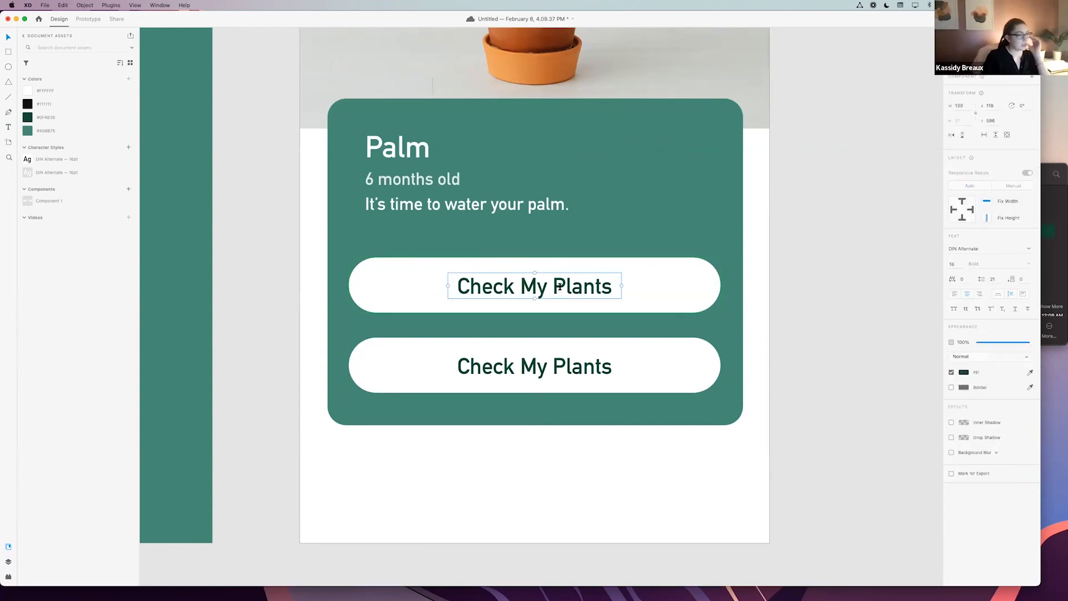
double_click(558, 287)
key(Escape)
click(570, 286)
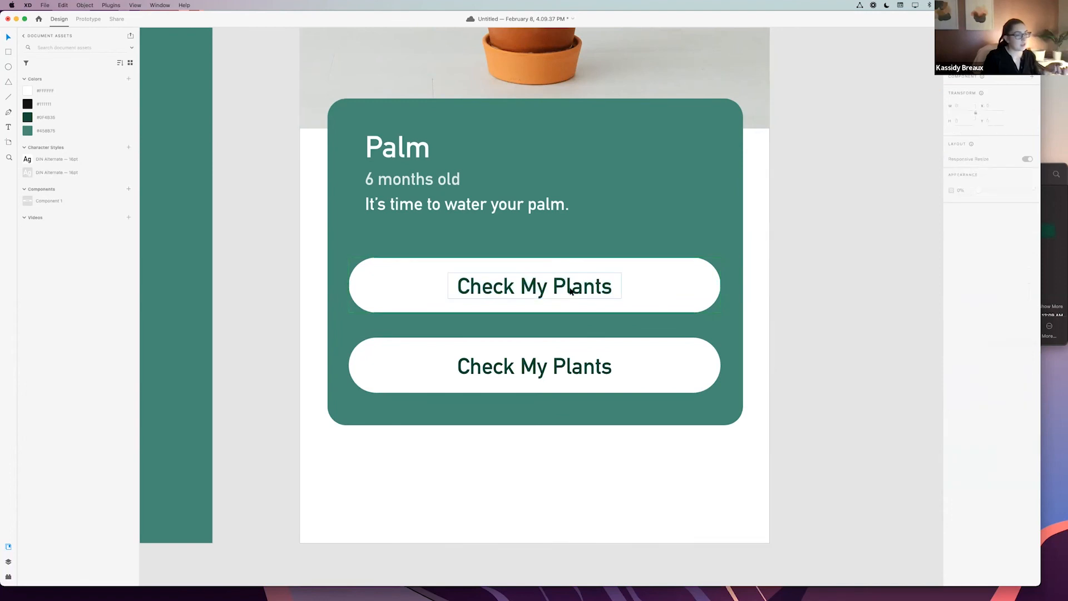
double_click(572, 290)
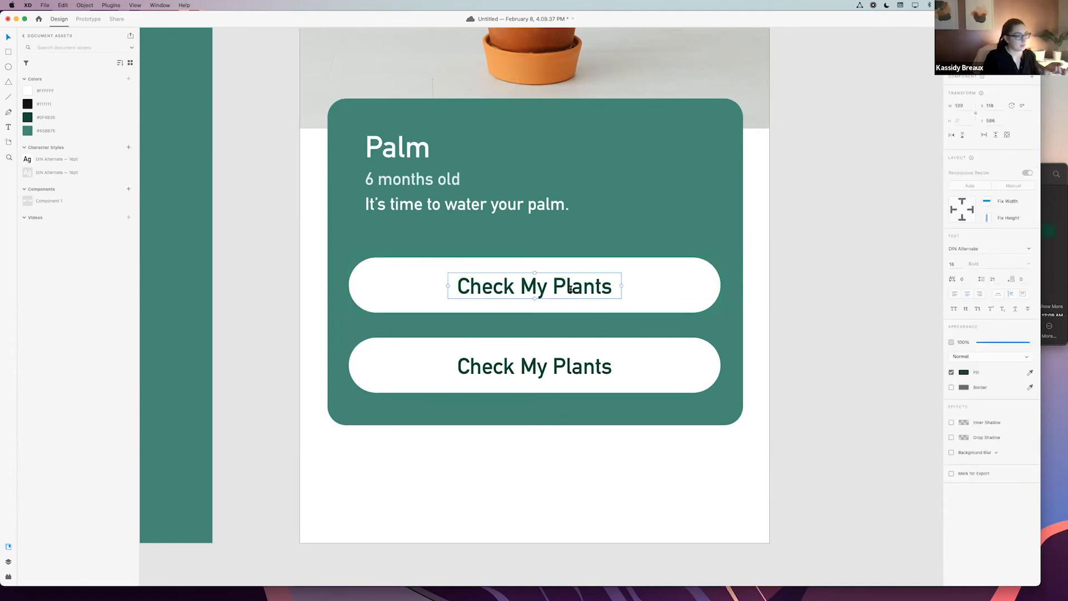
double_click(571, 289)
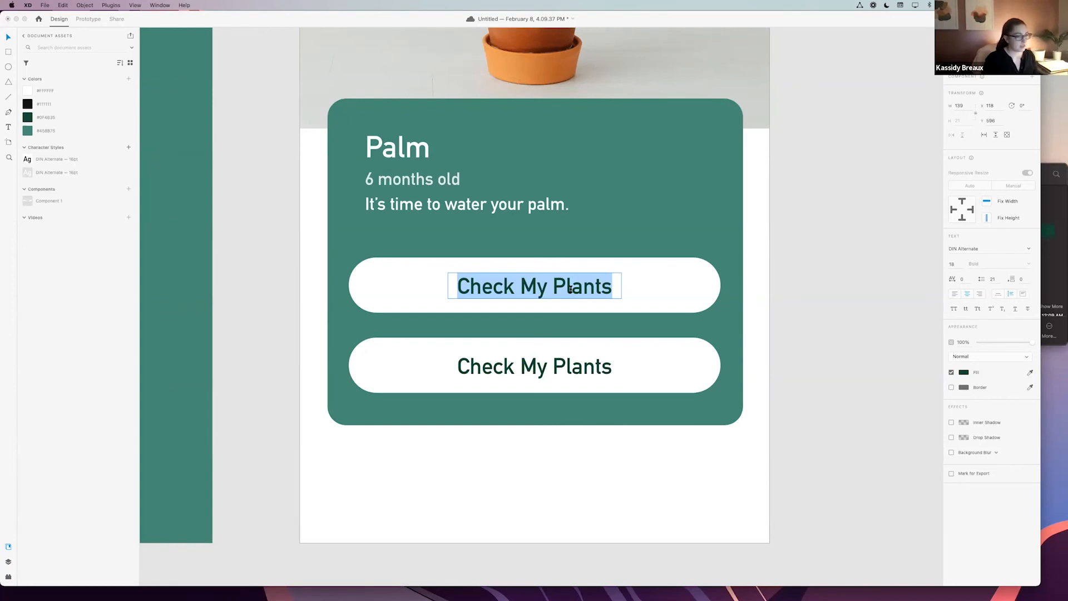
key(super+s)
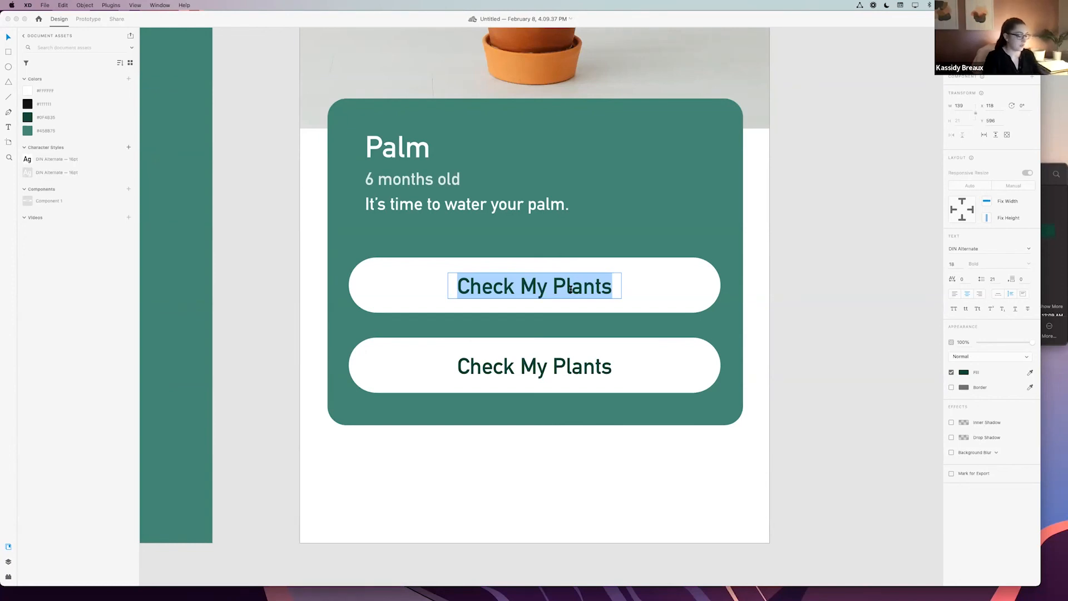
text(I Watere)
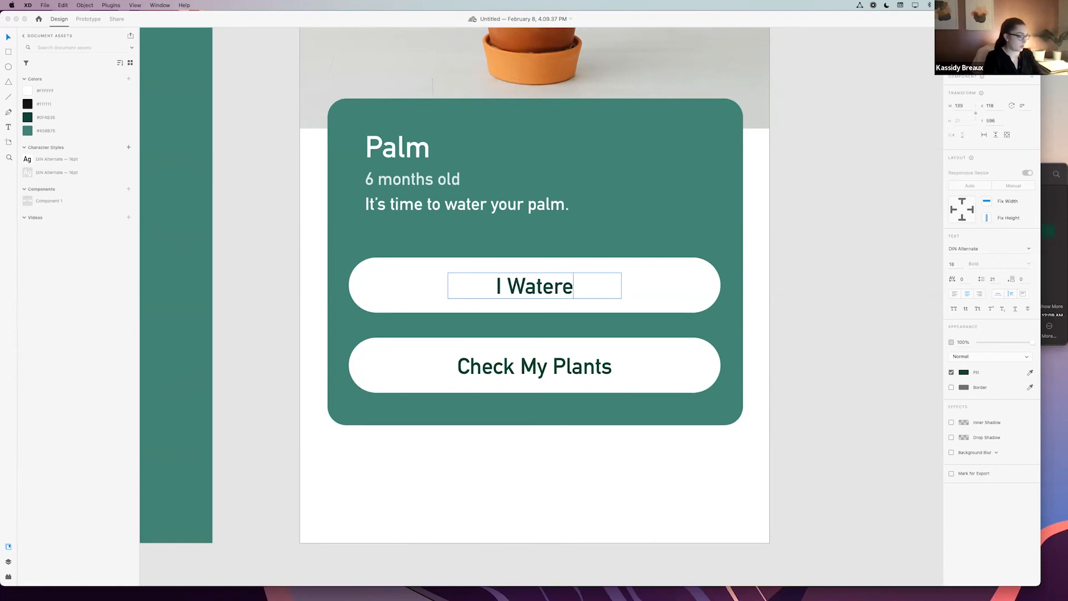
text(d My)
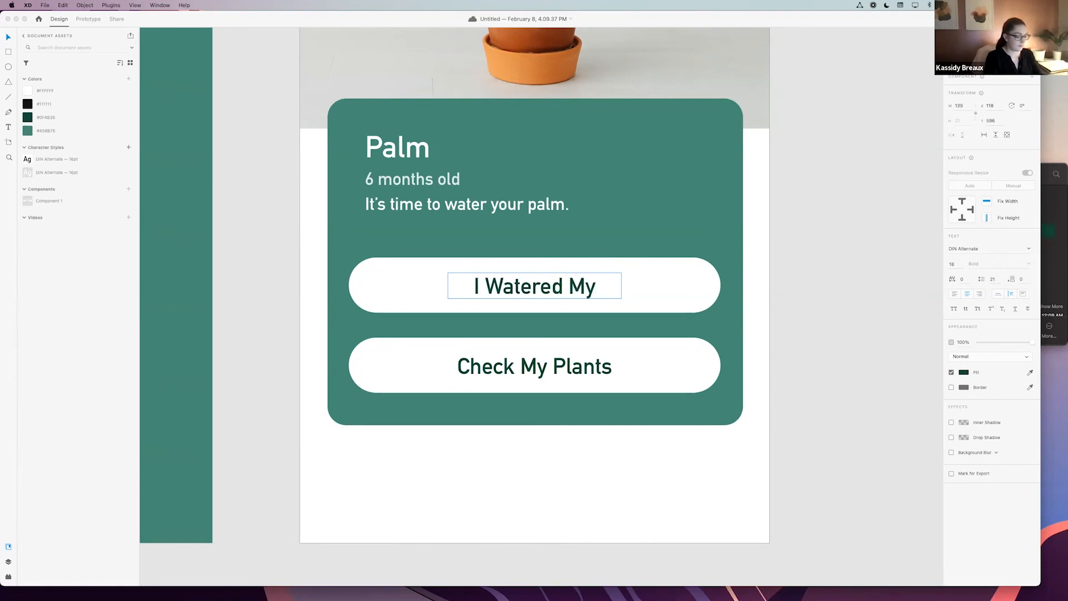
text( Palm)
key(Escape)
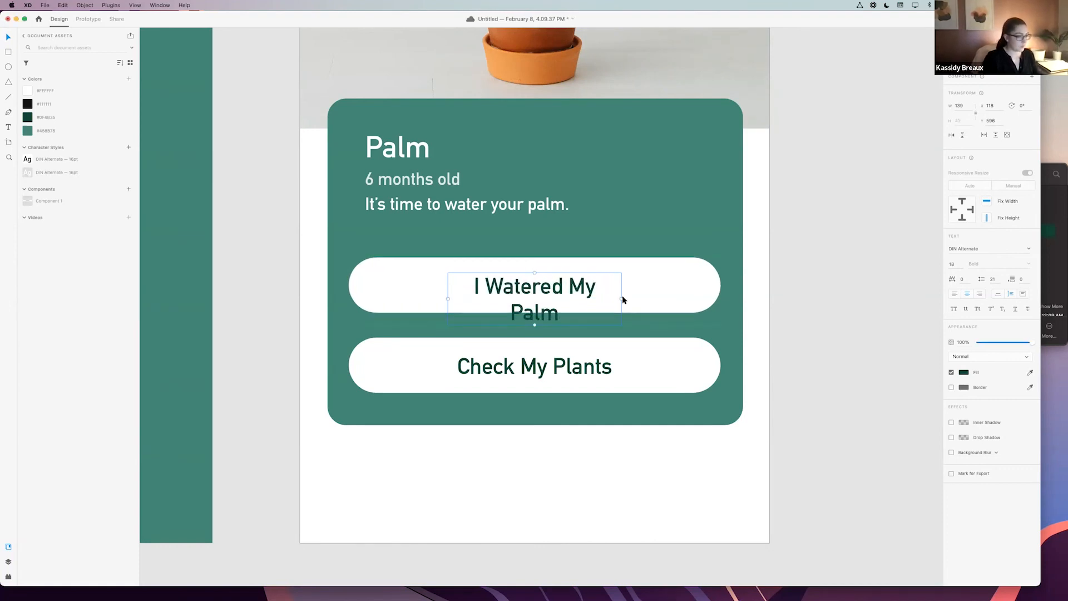
drag(621, 299, 634, 299)
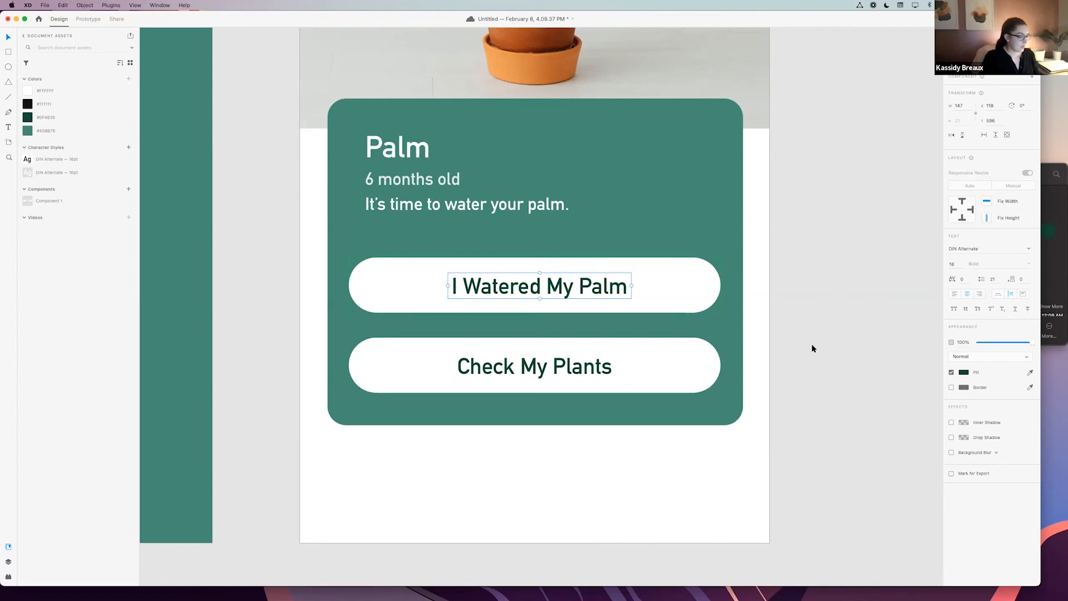
- Change the lower button's label to "Get Help for My Palm", widened to about 164 to fit one line and centred on the button
click(541, 368)
double_click(541, 368)
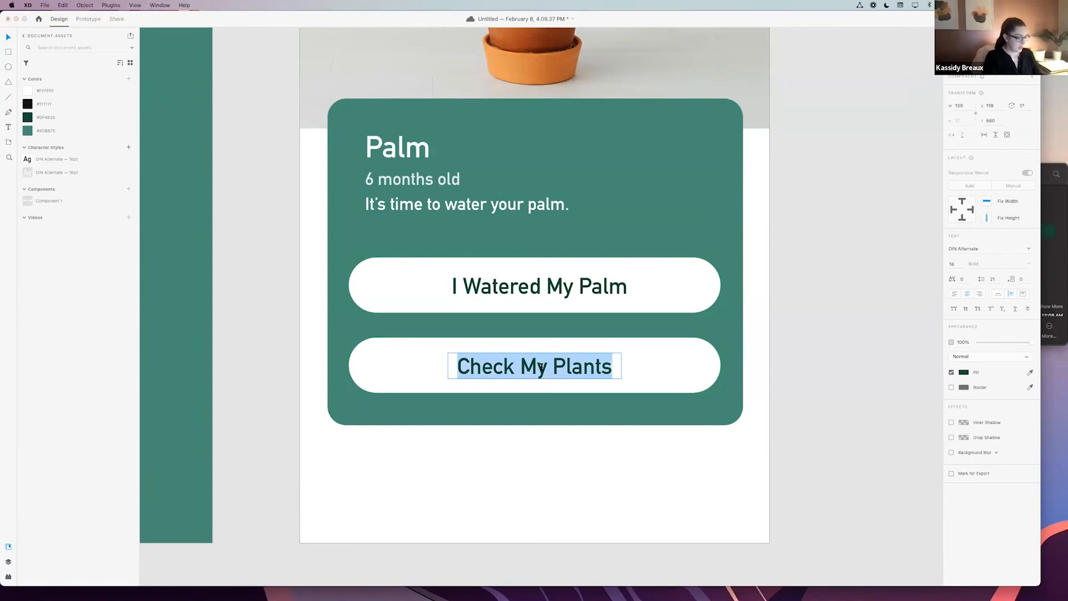
text(Get)
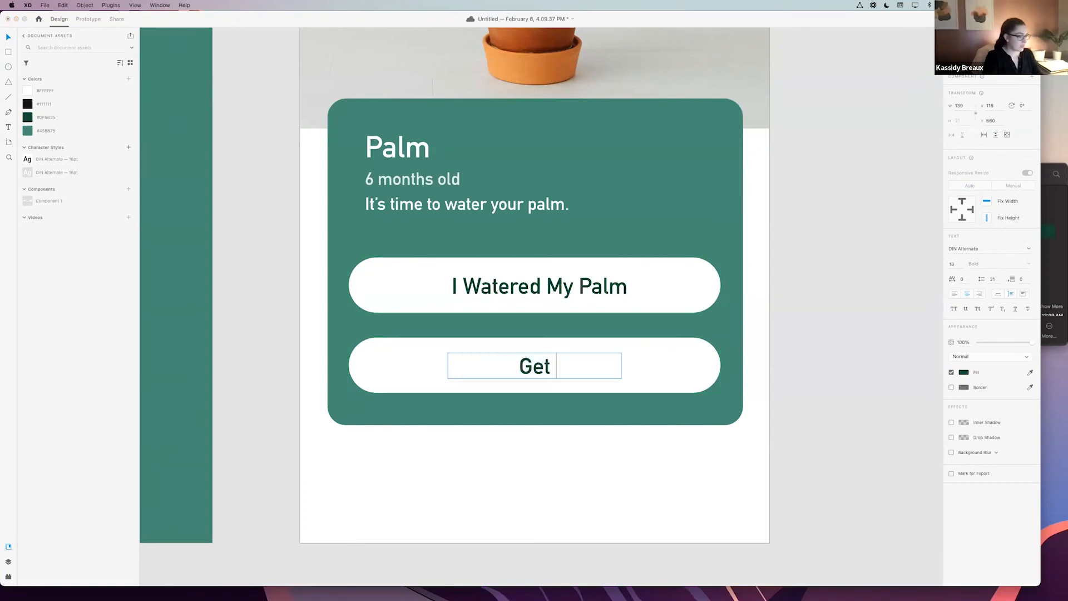
text( Help for)
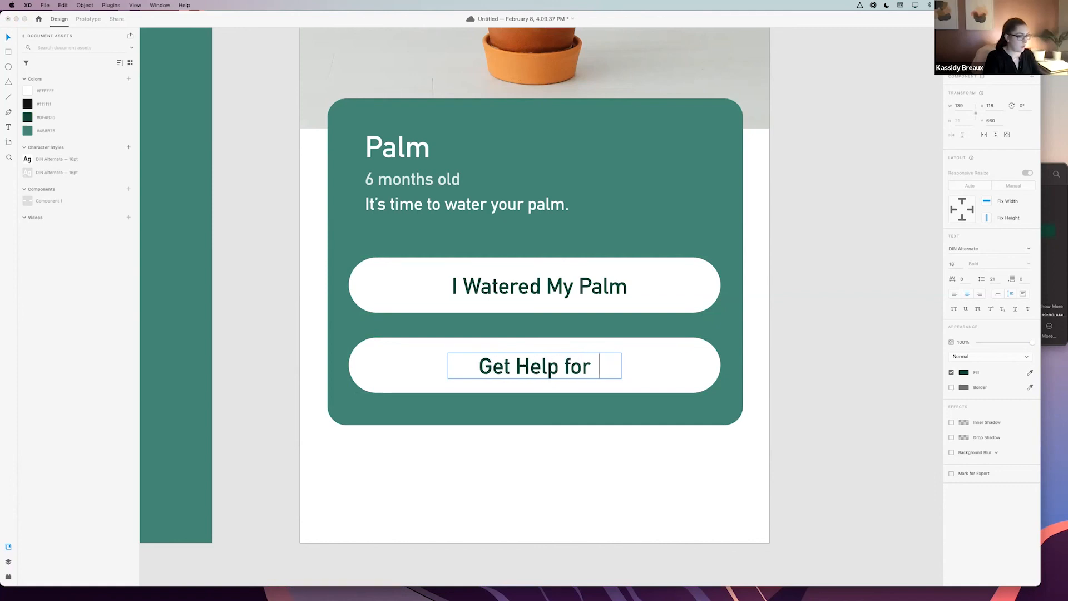
text( My Palm)
key(Escape)
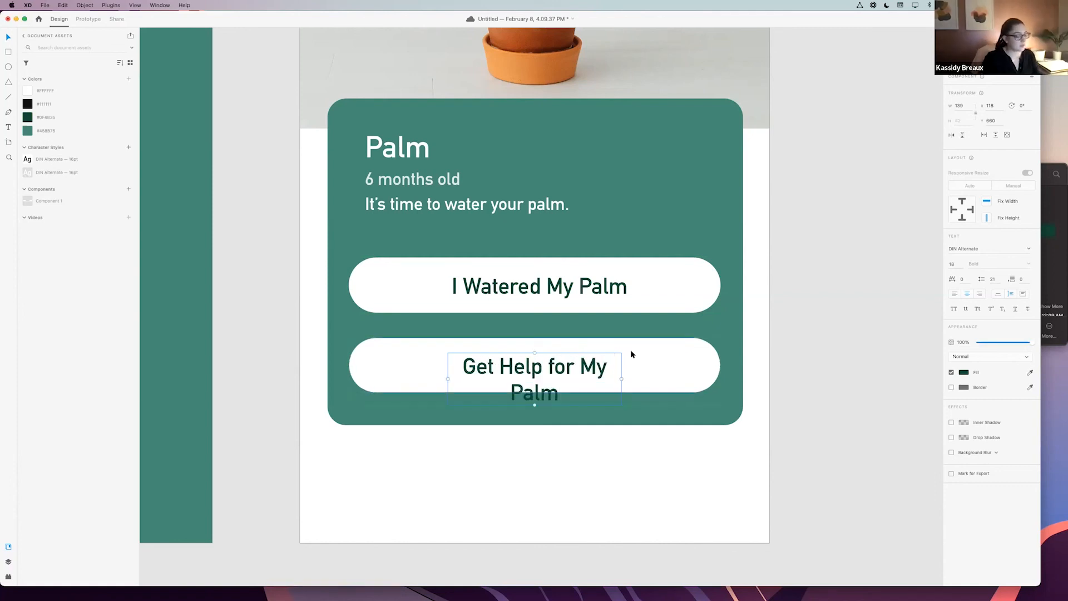
mouse_move(621, 379)
mouse_down()
mouse_move(654, 378)
mouse_move(608, 371)
mouse_up()
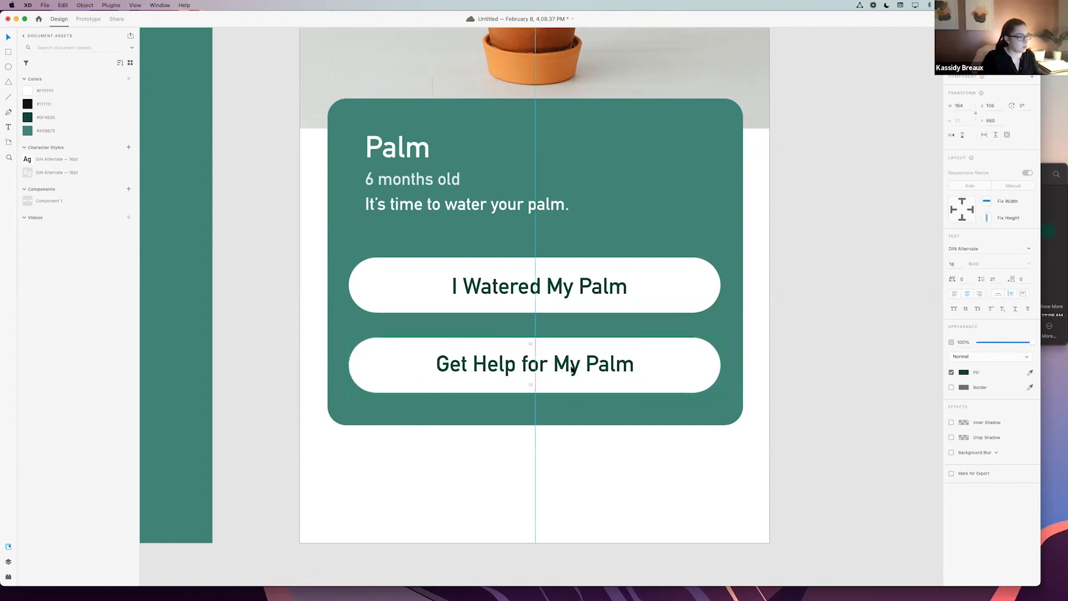
- Recentre the "I Watered My Palm" label horizontally on its button and deselect it
click(602, 284)
double_click(605, 286)
drag(605, 288, 613, 290)
click(824, 379)
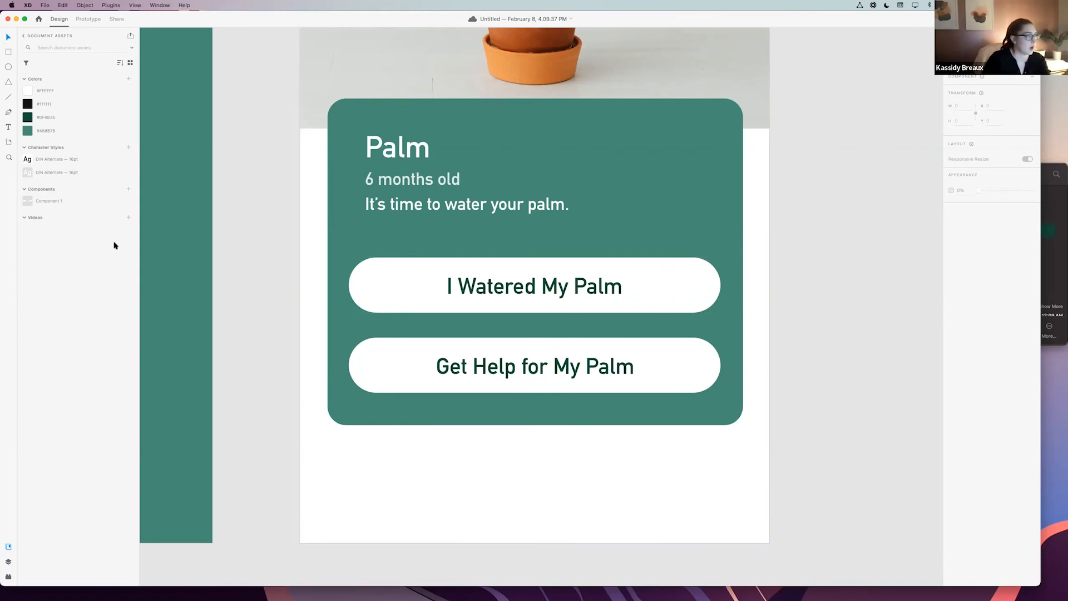
- Add the text "Remove" below the green card in a box about 121 wide, dark green, underlined and centre-aligned
drag(472, 447, 621, 477)
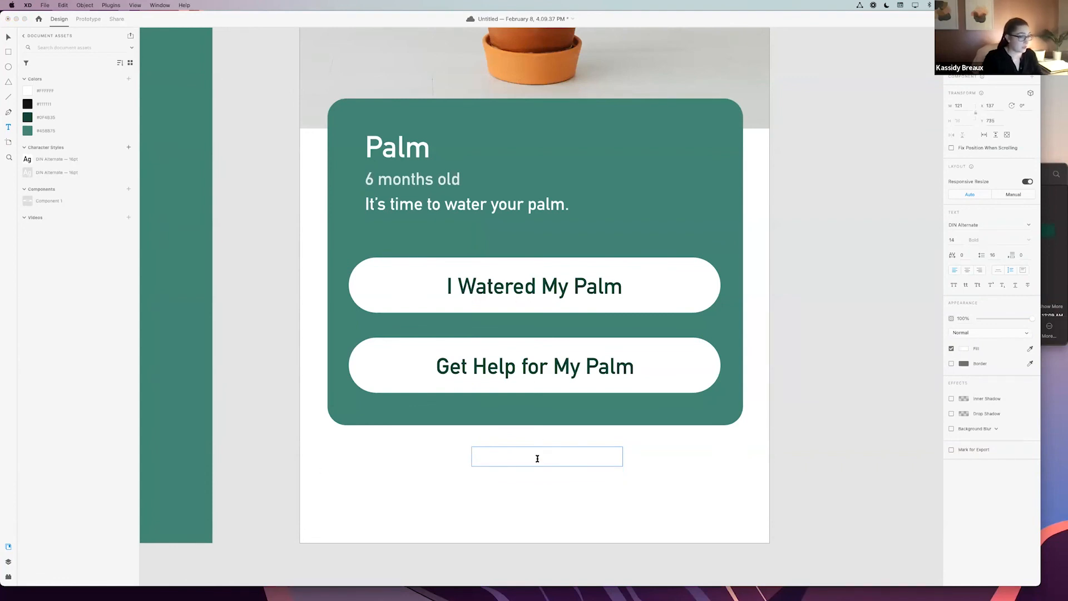
drag(546, 455, 456, 450)
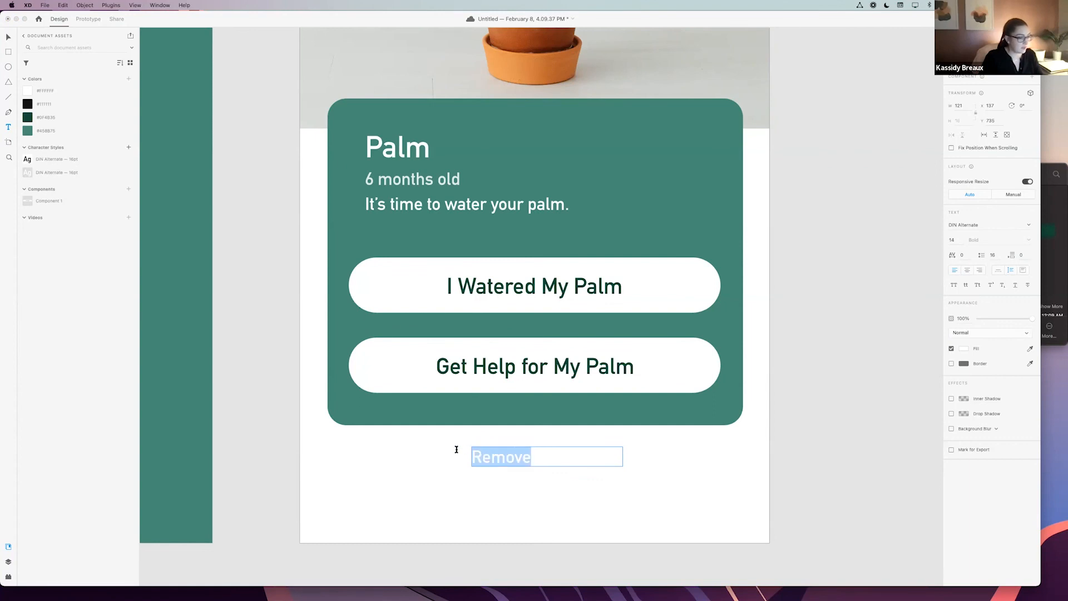
click(27, 118)
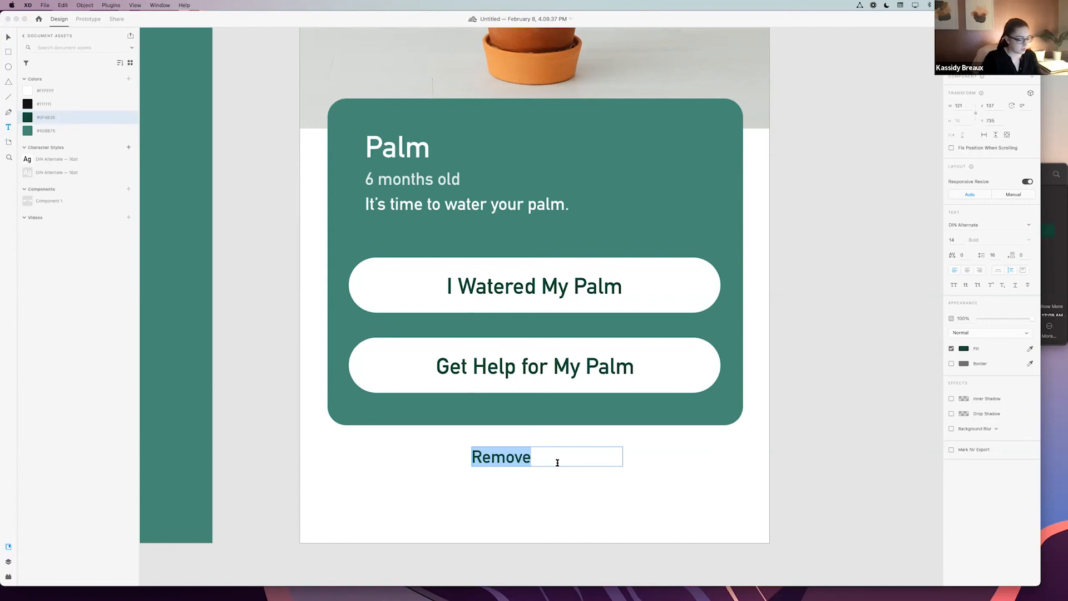
key(super+u)
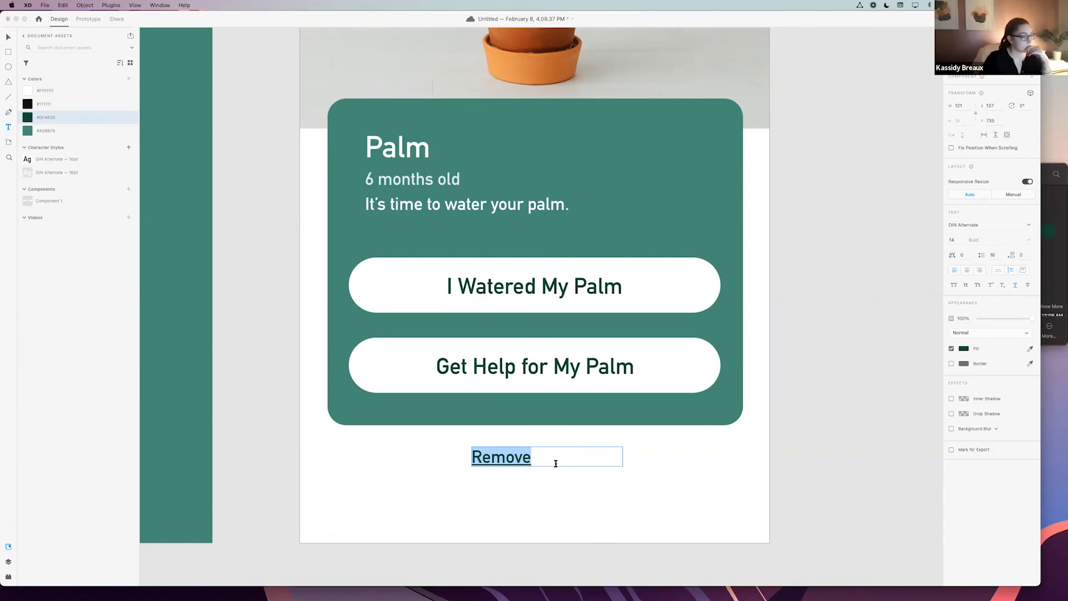
click(969, 271)
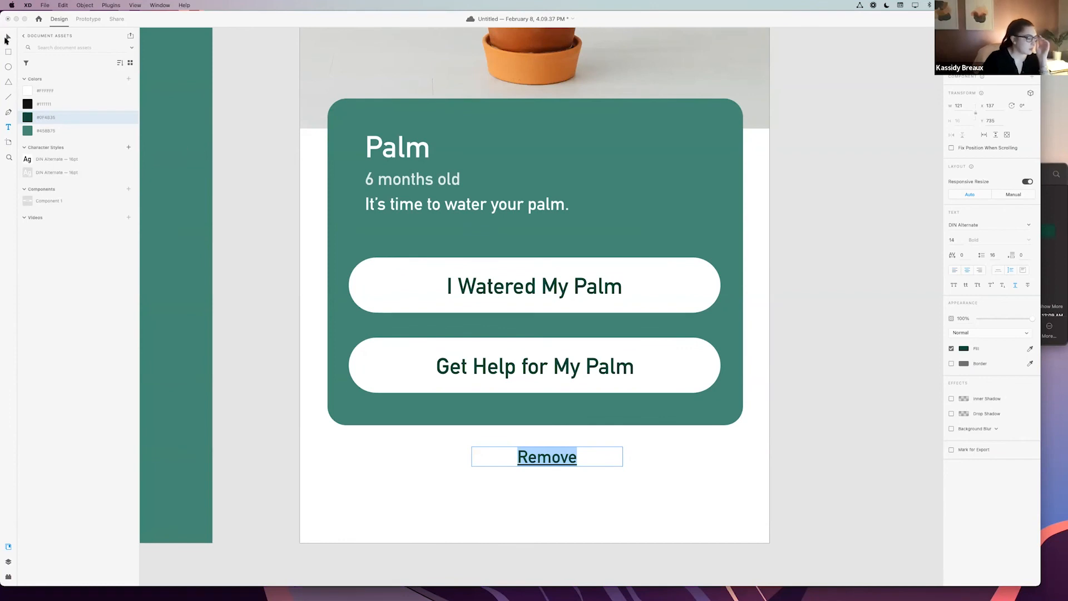
click(8, 38)
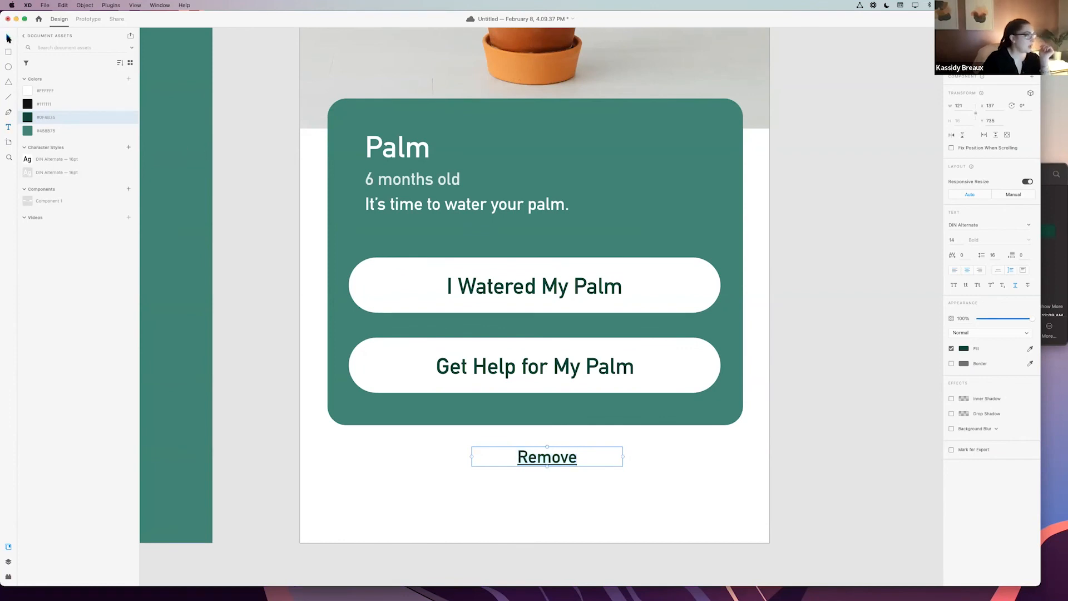
- Centre the "Remove" text horizontally below the green card and move it down to Y about 738
drag(565, 460, 554, 458)
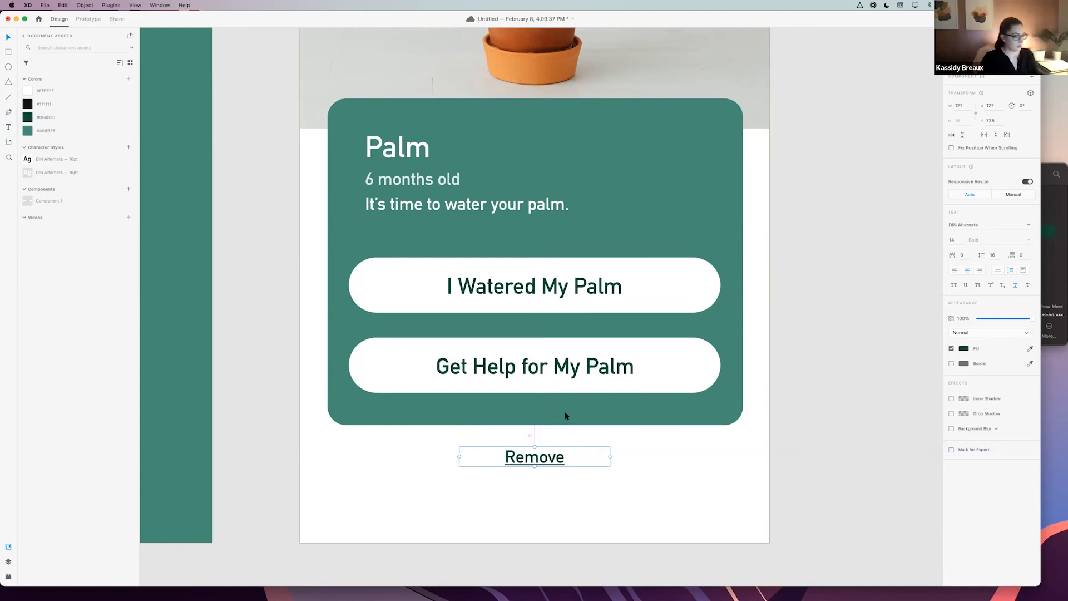
drag(556, 459, 556, 462)
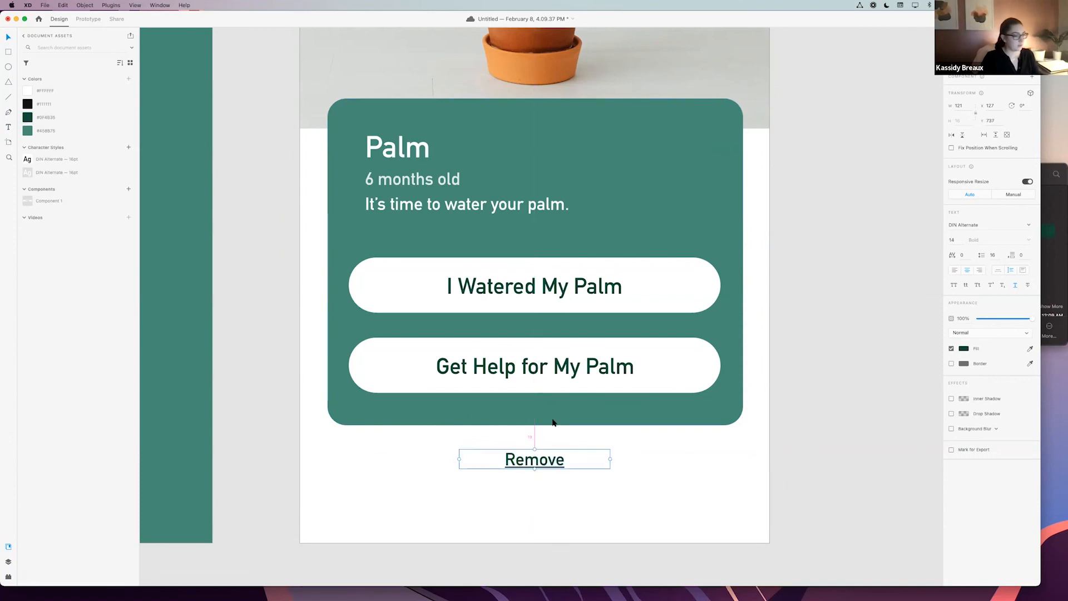
key(Down)
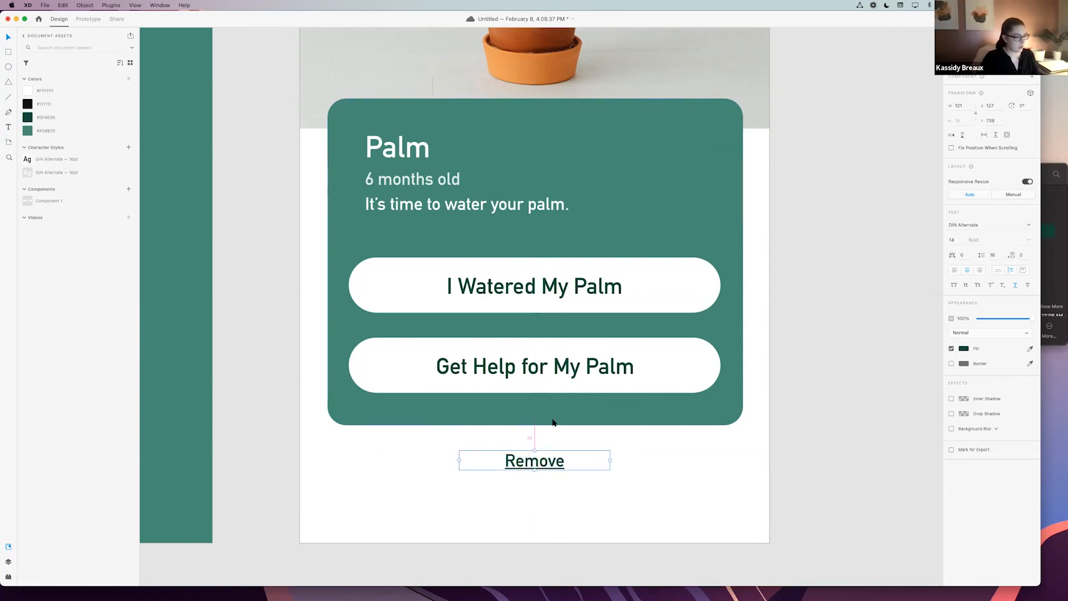
click(820, 503)
- In Prototype mode, connect the Palm card inside the Plants artboard's plant grid to the Details artboard
scroll(820, 504, up, 2)
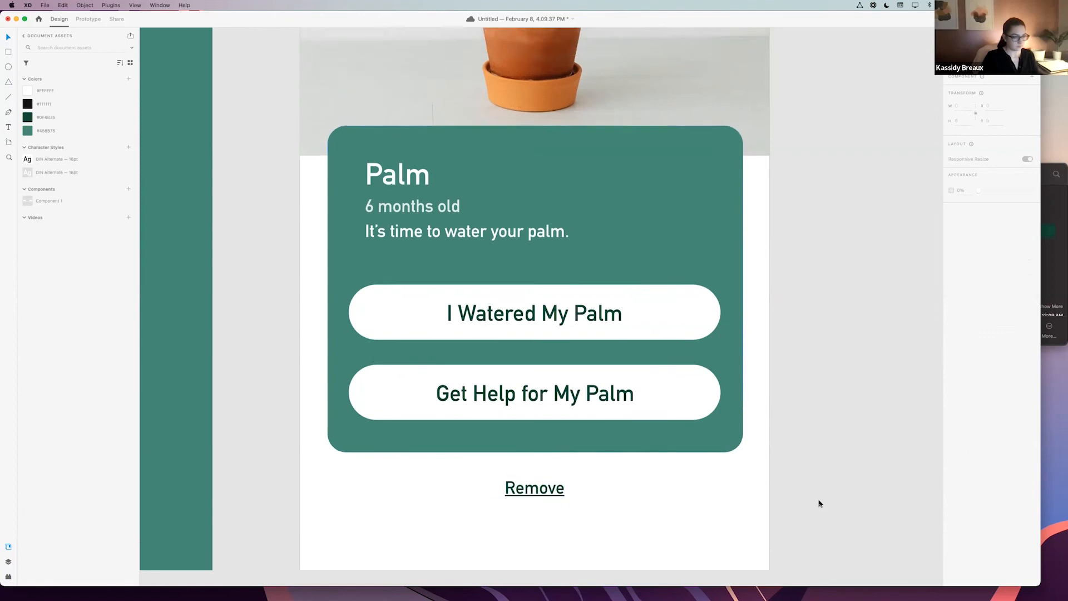
scroll(820, 503, left, 2)
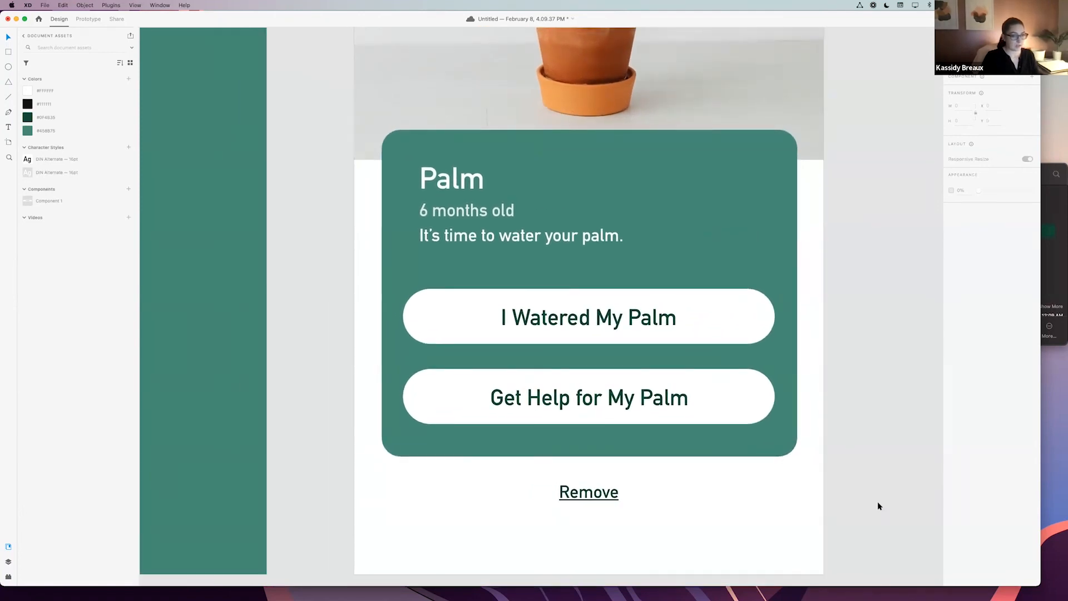
key(super+minus)
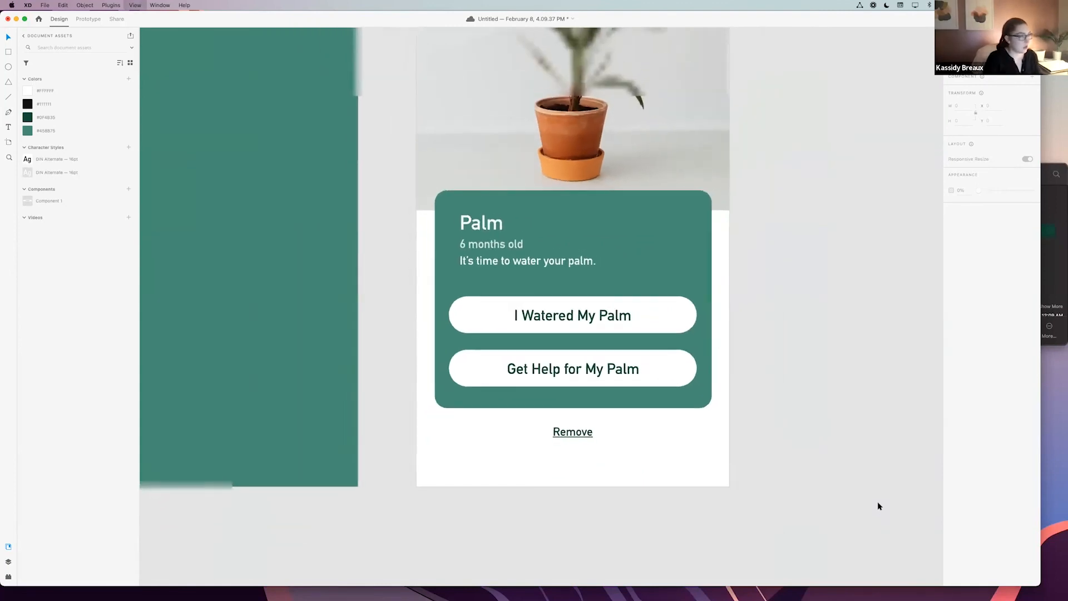
scroll(877, 502, up, 5)
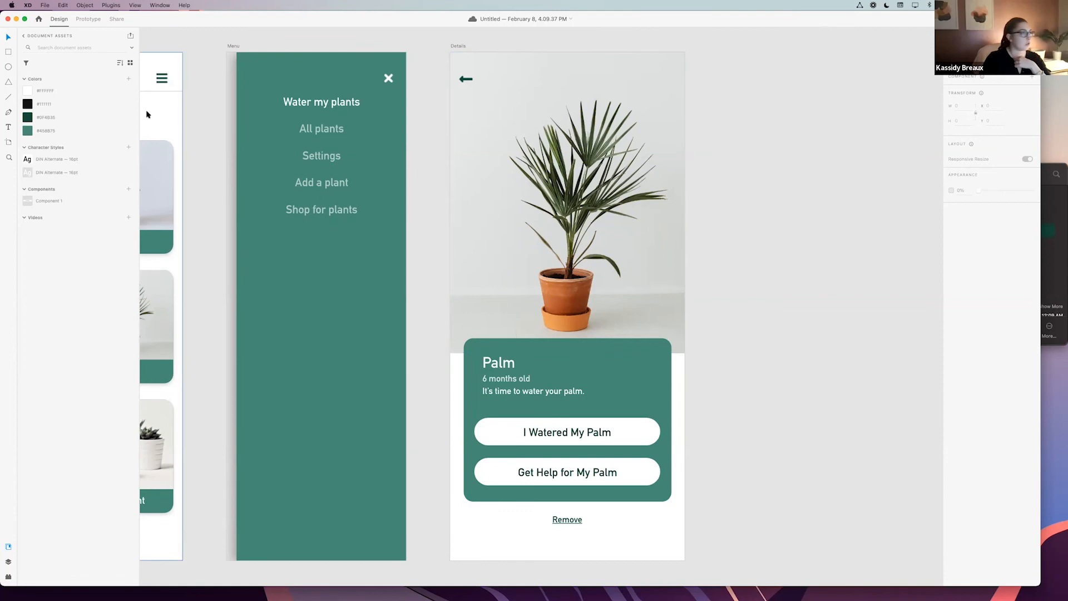
click(88, 20)
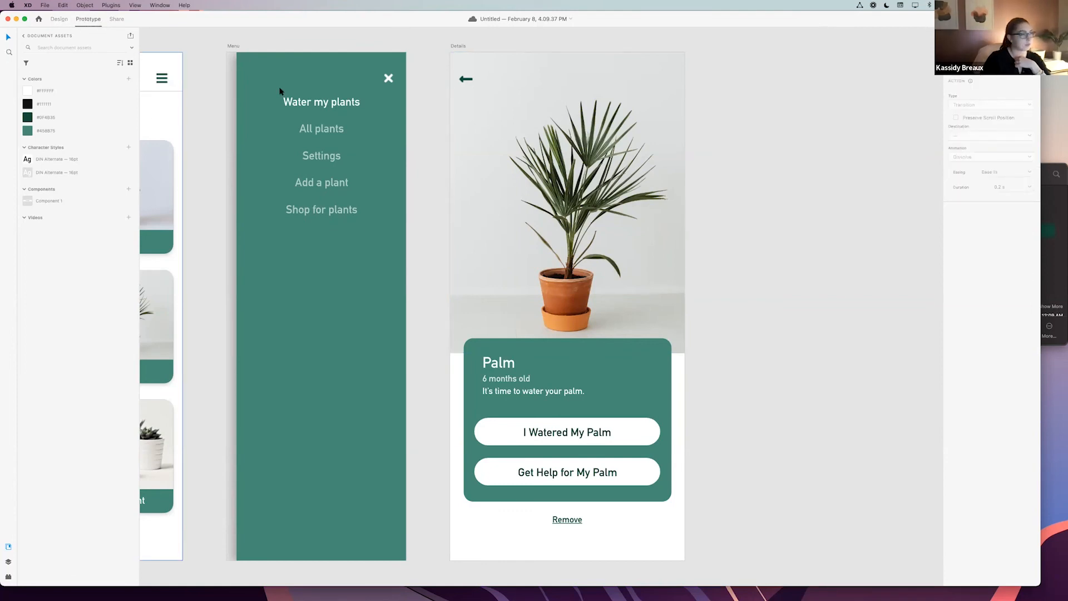
scroll(322, 103, left, 5)
scroll(323, 106, left, 4)
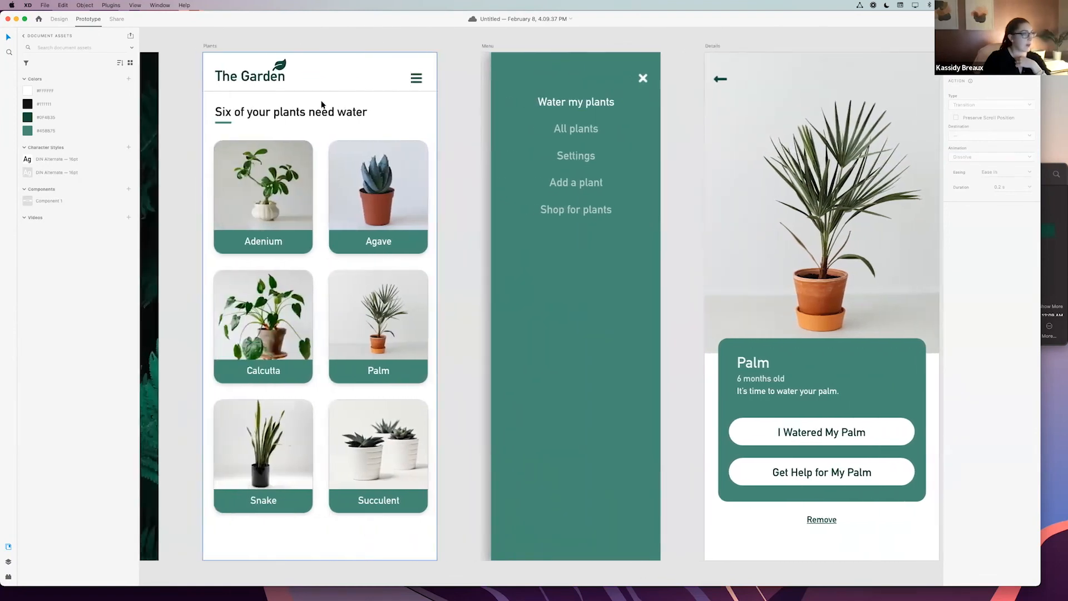
scroll(412, 362, right, 1)
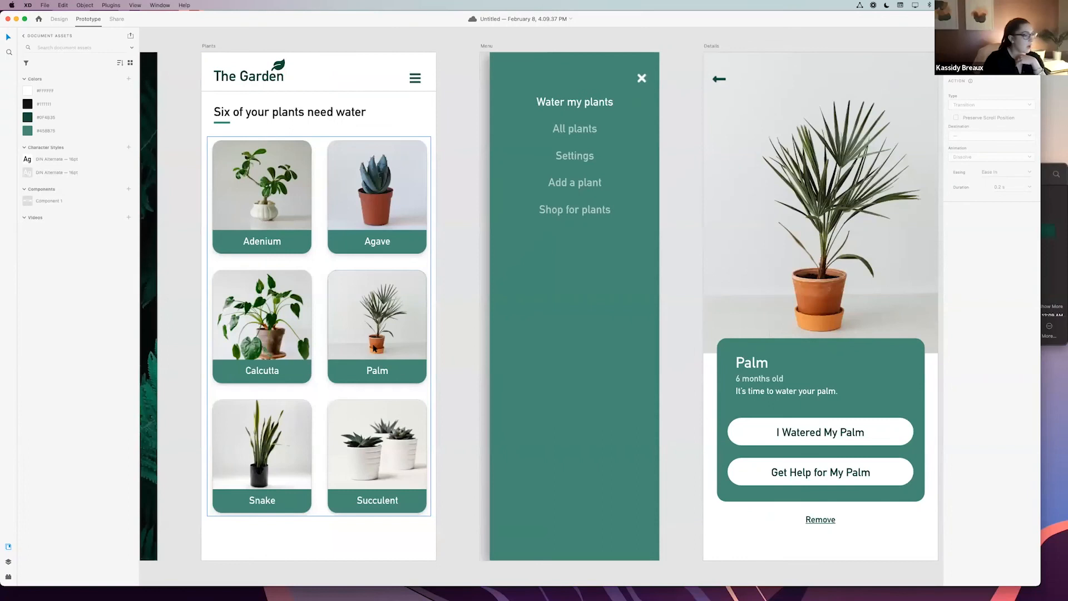
double_click(407, 346)
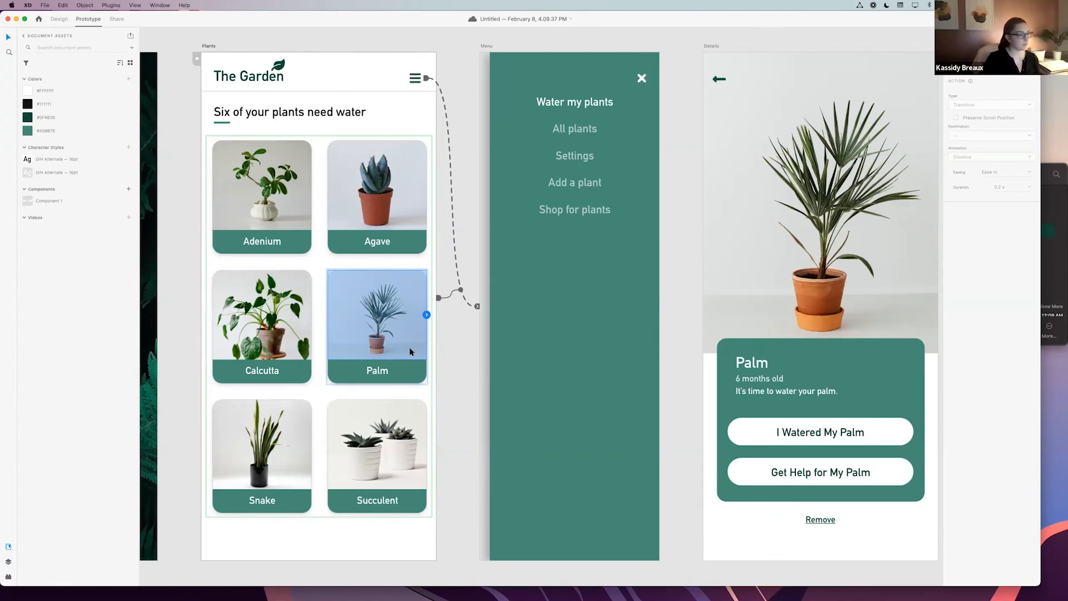
scroll(411, 351, right, 2)
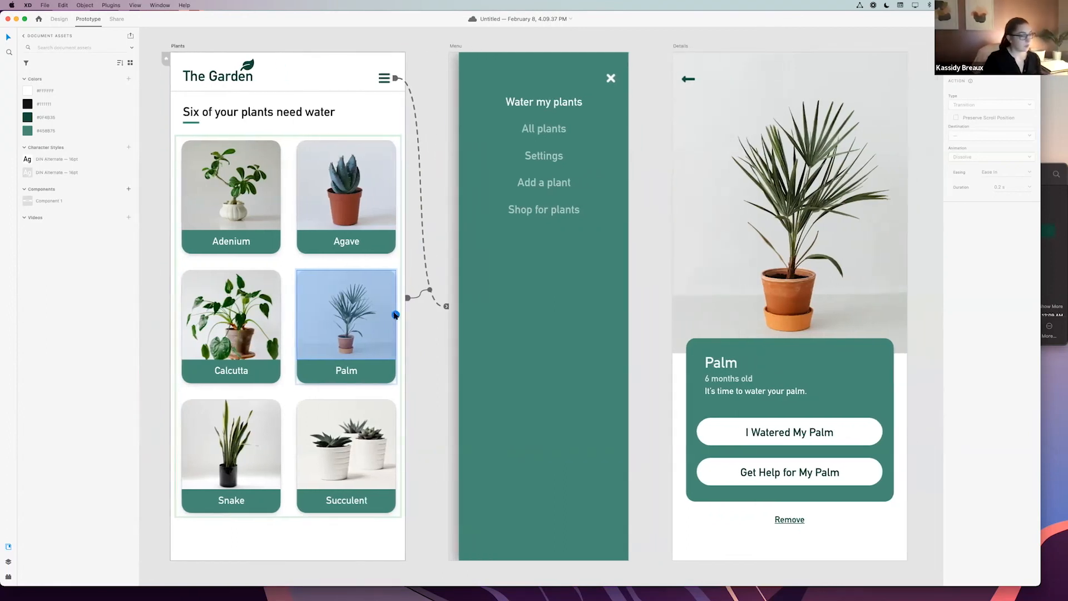
scroll(395, 315, down, 1)
drag(394, 309, 673, 272)
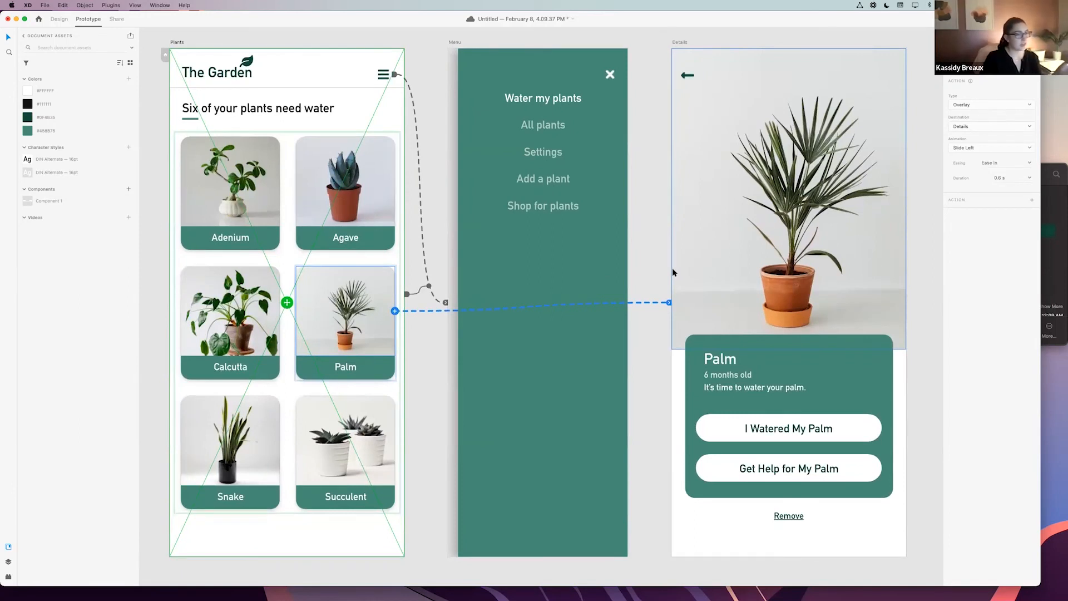
- Change the Palm card's interaction to a Transition to Details with the Dissolve animation
click(994, 107)
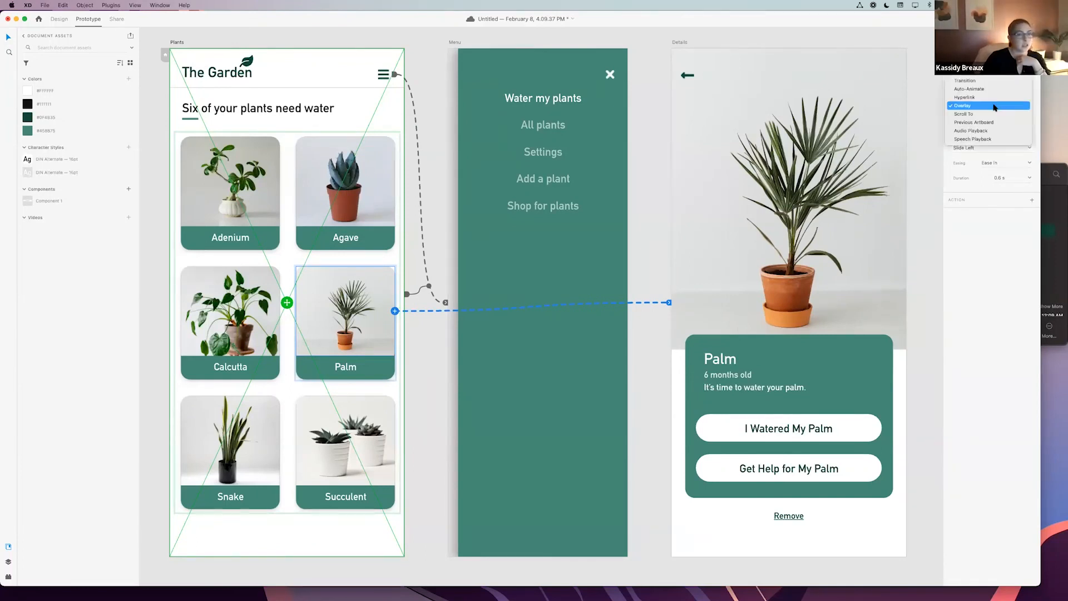
click(990, 107)
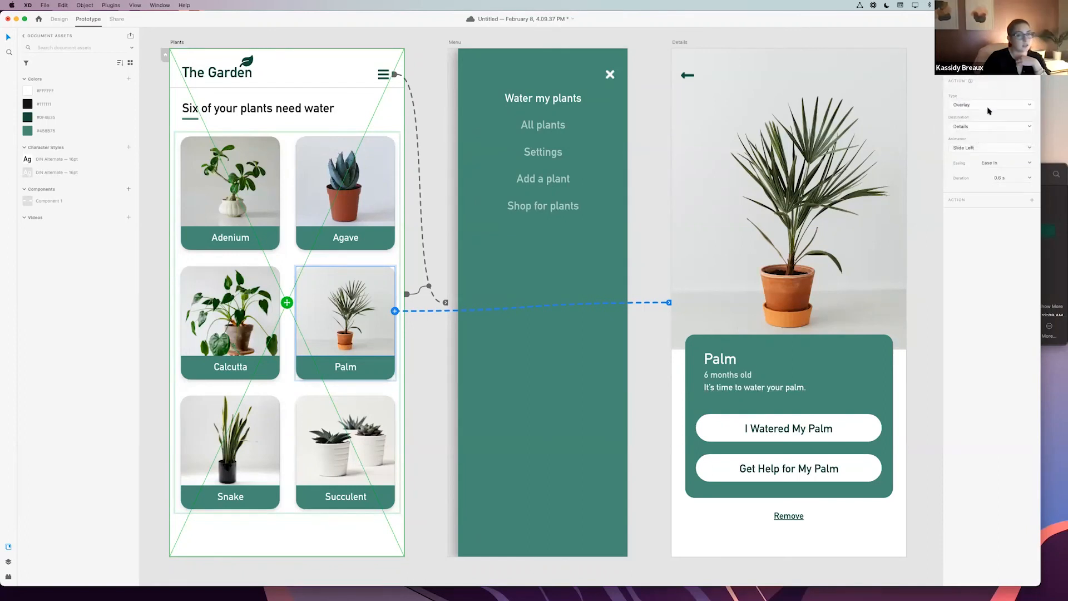
click(988, 106)
click(989, 81)
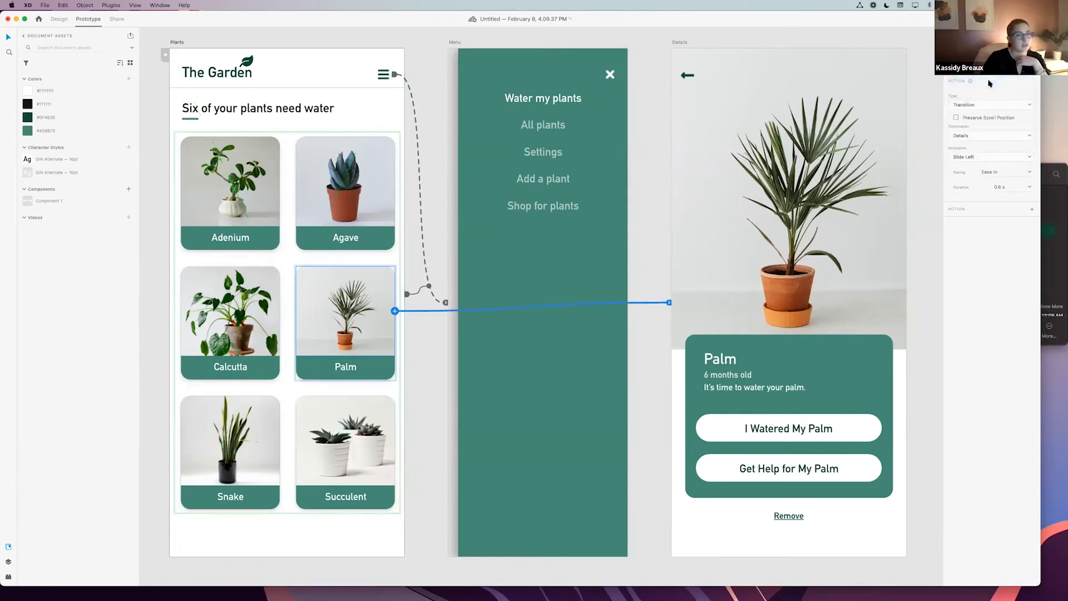
click(996, 158)
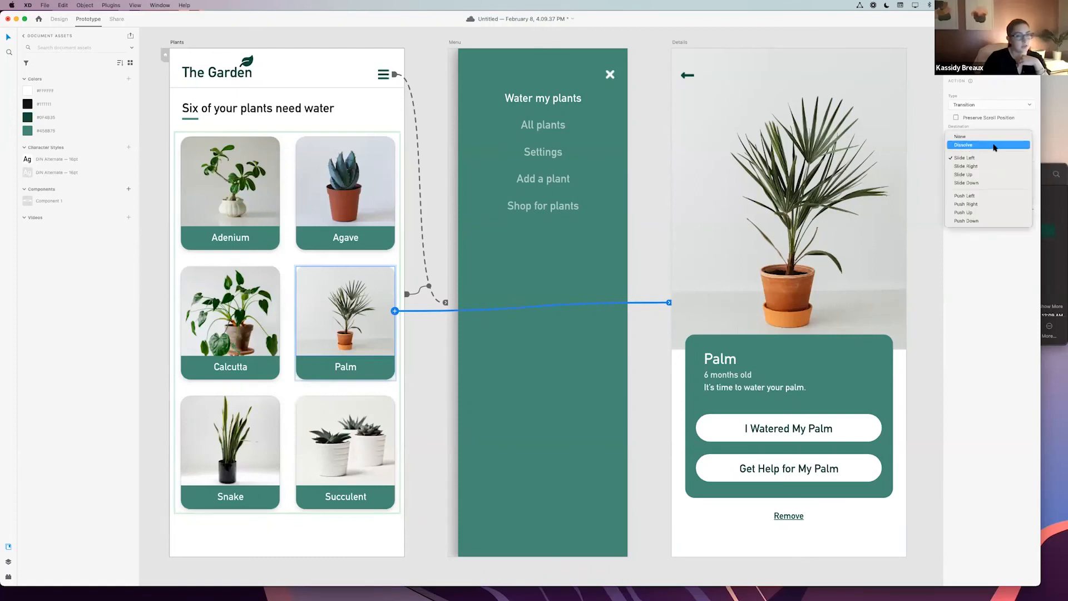
click(996, 146)
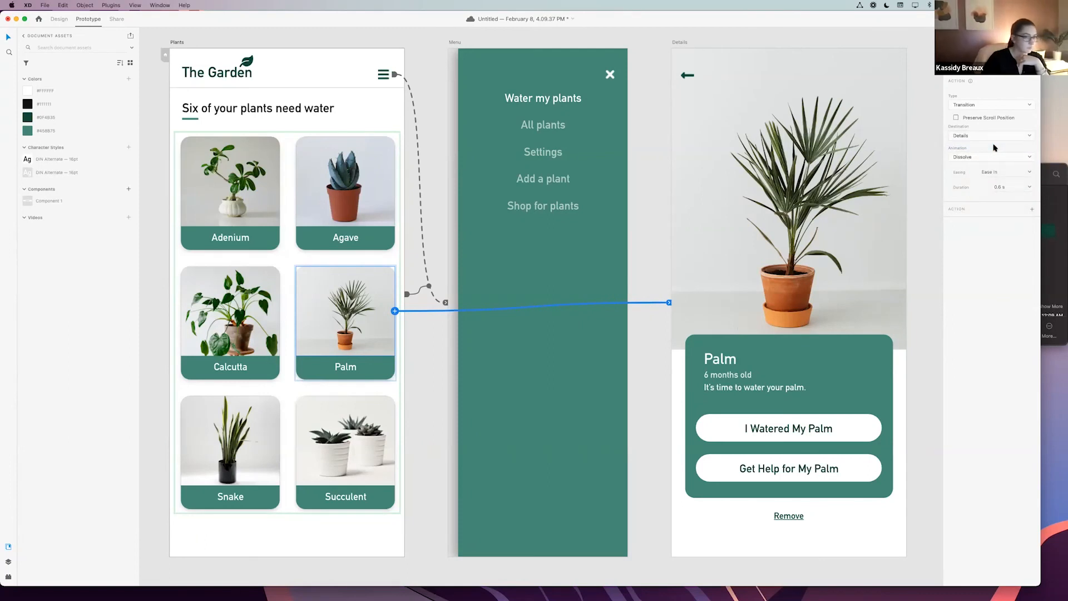
- Set the Palm card transition's duration to 0.2 s, keeping the Ease In easing
click(1030, 173)
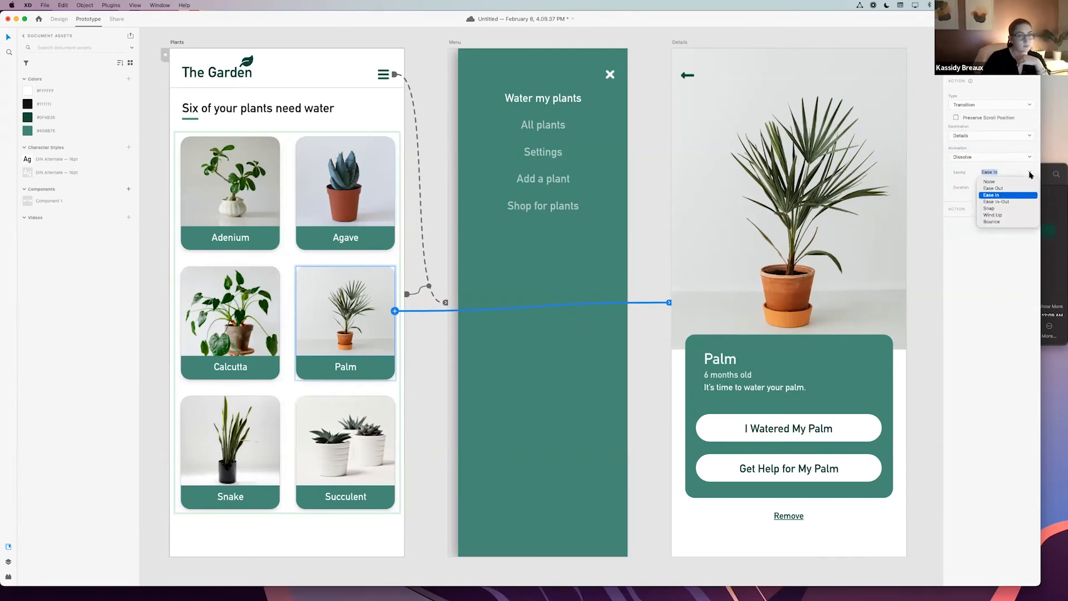
click(1018, 168)
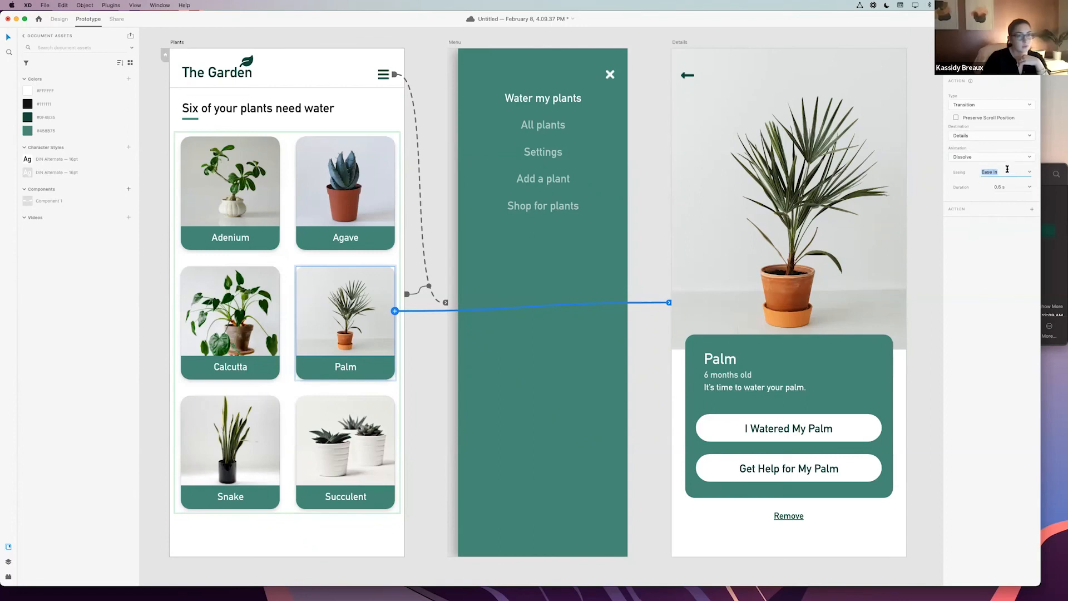
click(1030, 187)
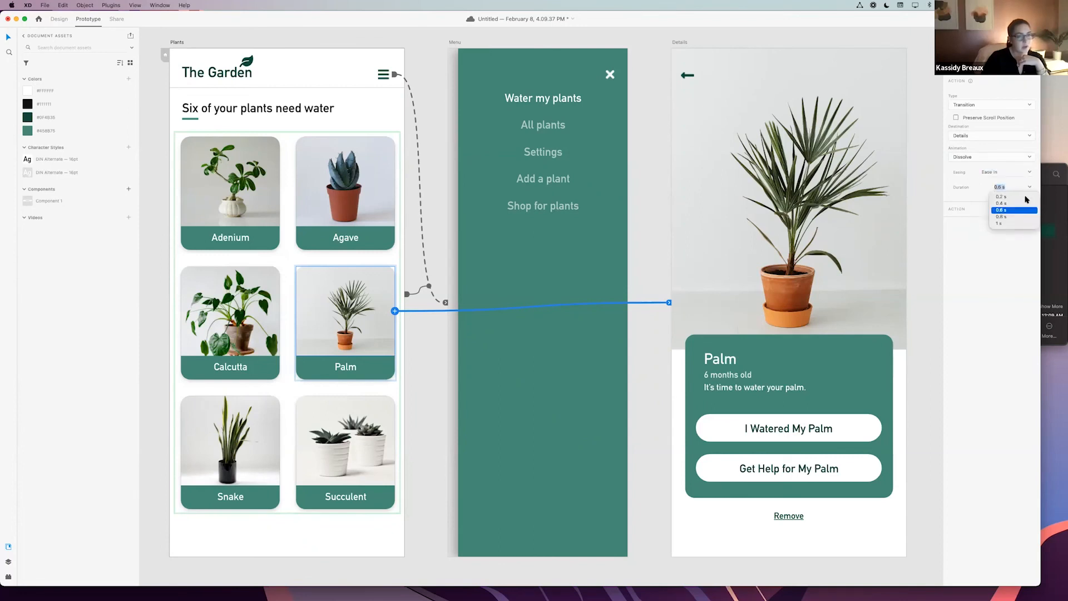
click(1010, 197)
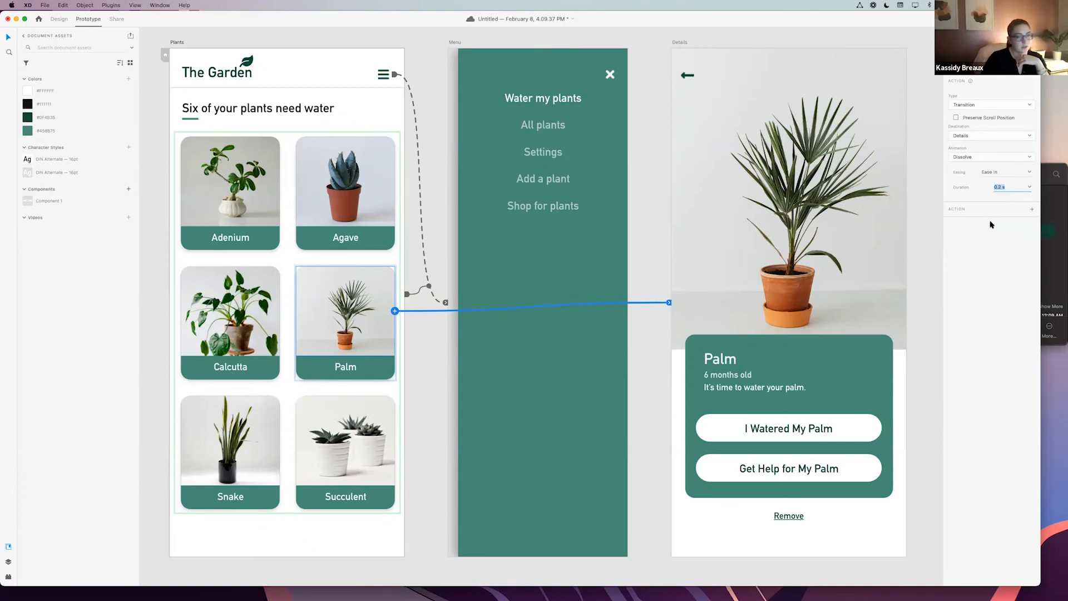
click(993, 192)
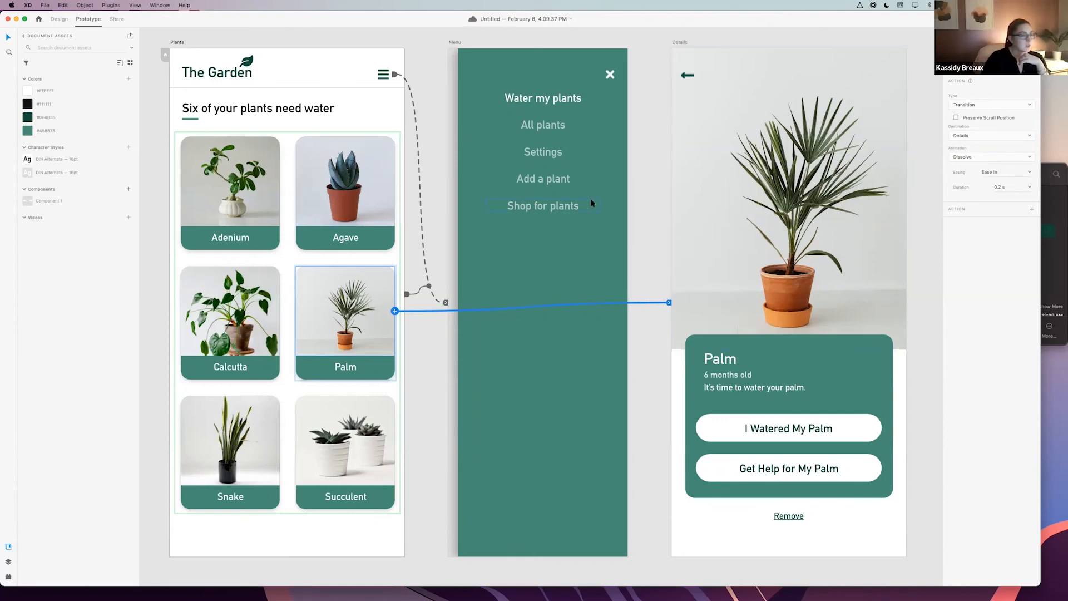
- Connect the back arrow on the Details artboard to the Plants artboard
click(694, 79)
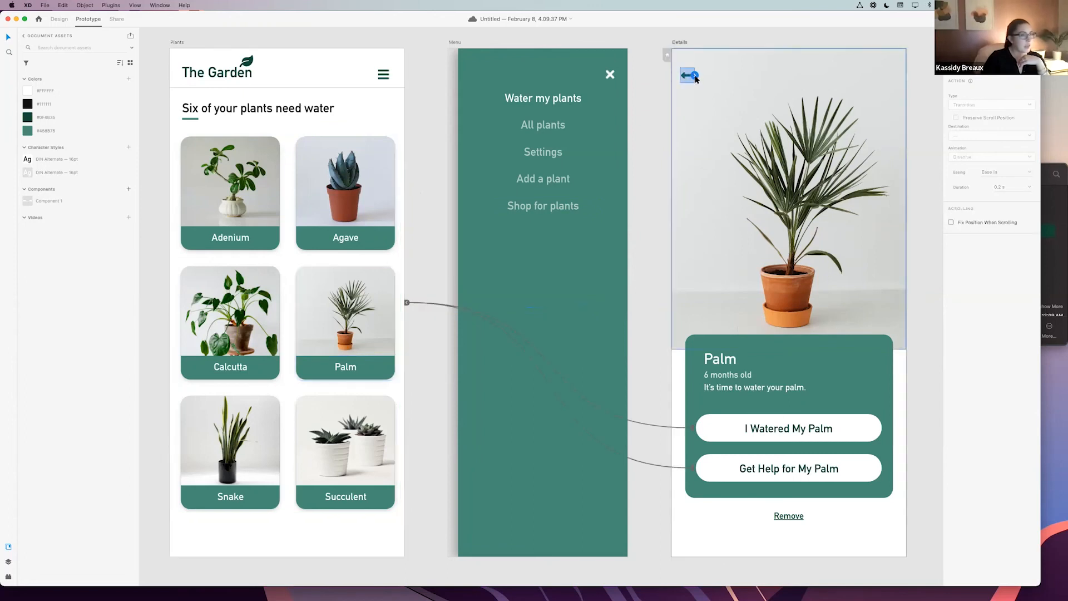
drag(694, 76, 397, 133)
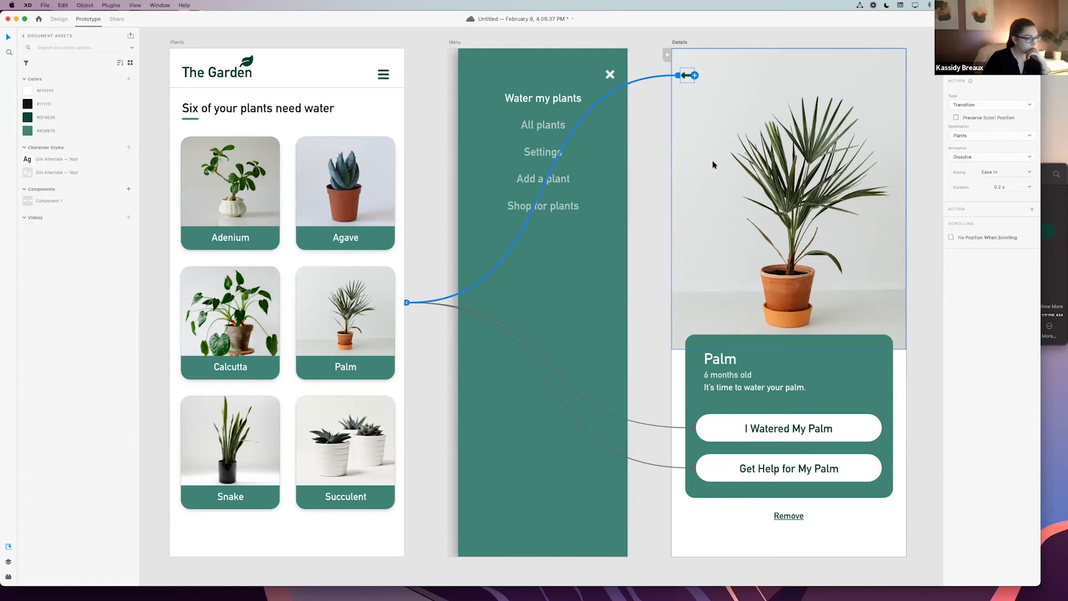
- Remove the prototype links to Plants from the "I Watered My Palm" and "Get Help for My Palm" buttons
scroll(713, 165, down, 2)
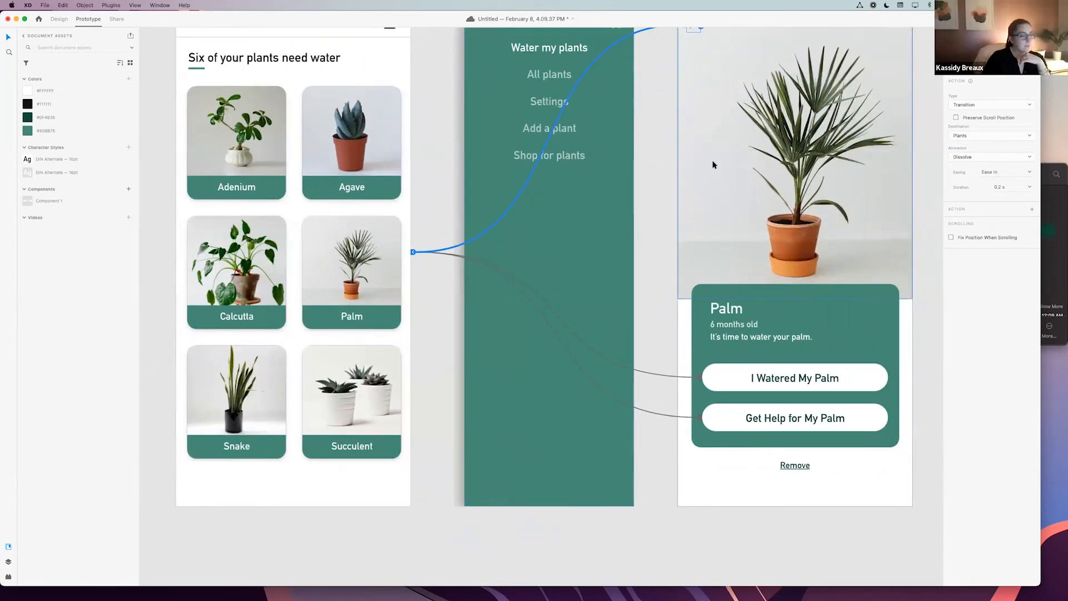
scroll(713, 165, down, 1)
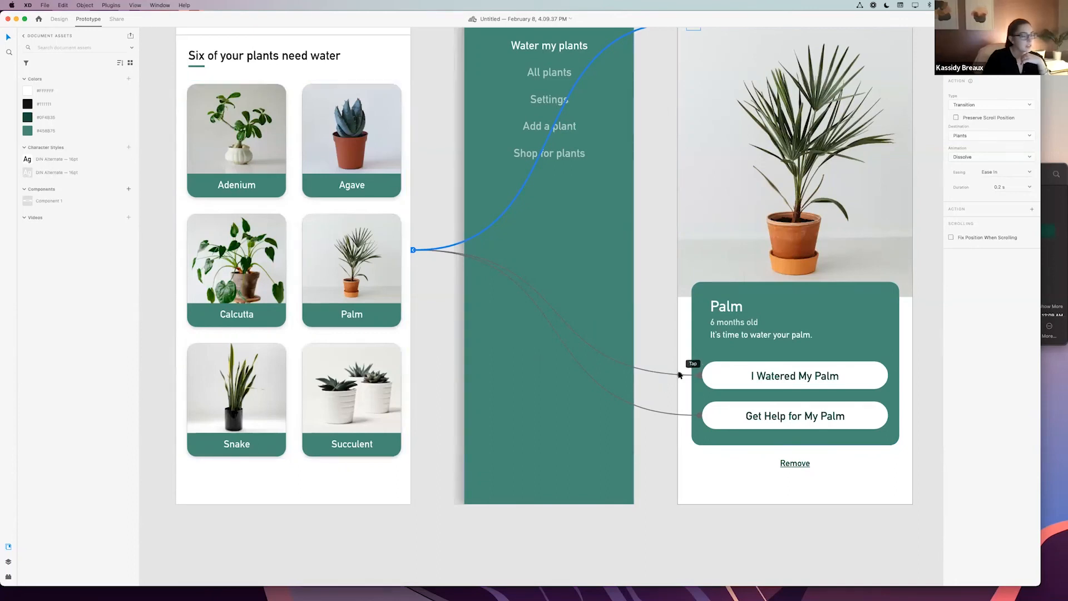
scroll(679, 375, left, 5)
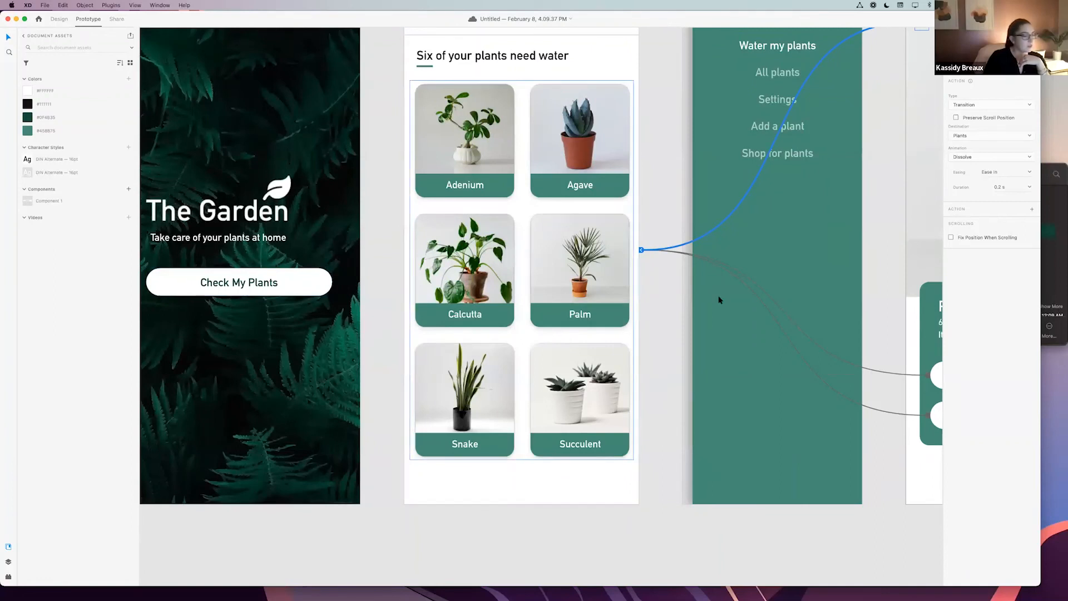
scroll(718, 300, right, 6)
click(673, 379)
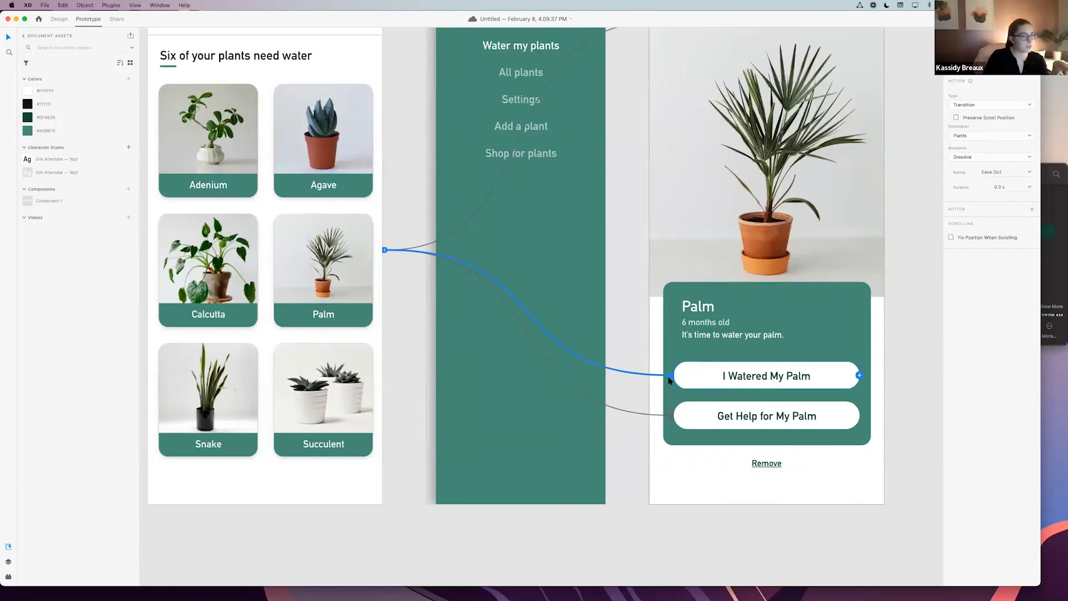
key(super+equal)
key(super+equal)
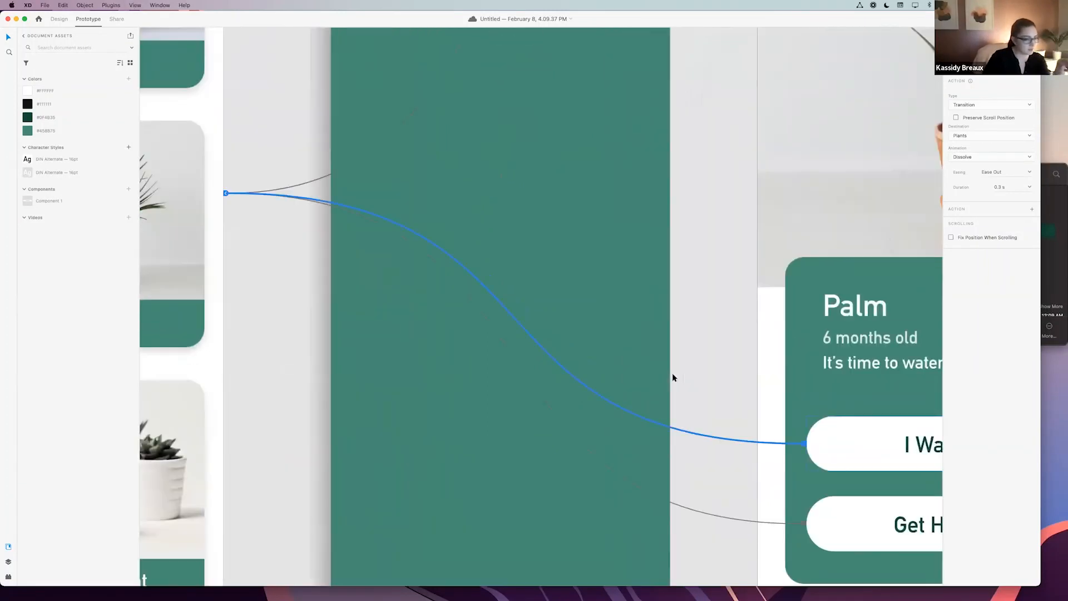
scroll(672, 378, right, 3)
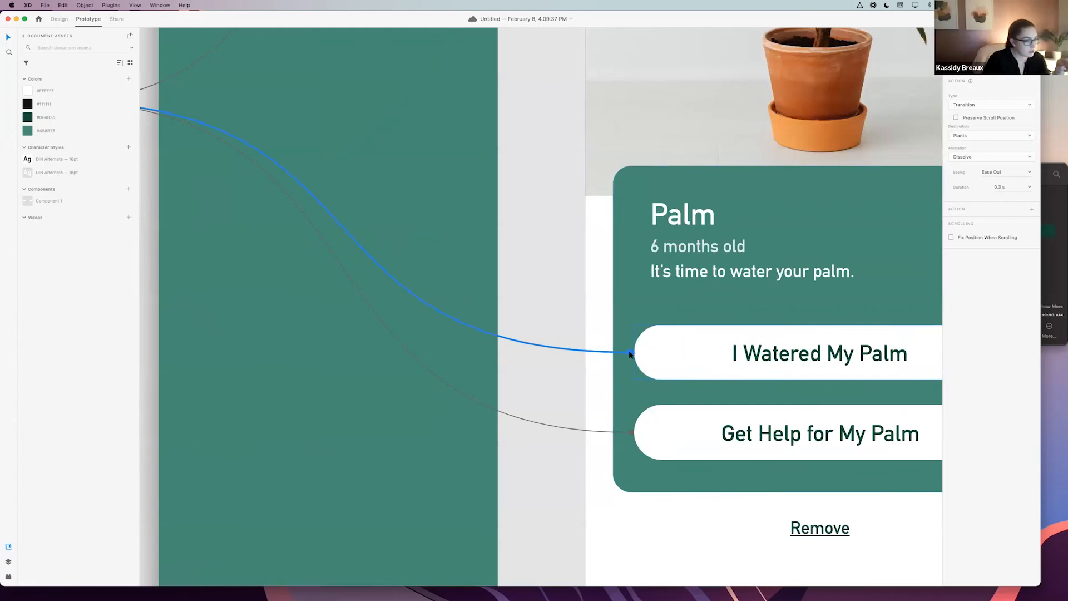
drag(629, 358, 570, 370)
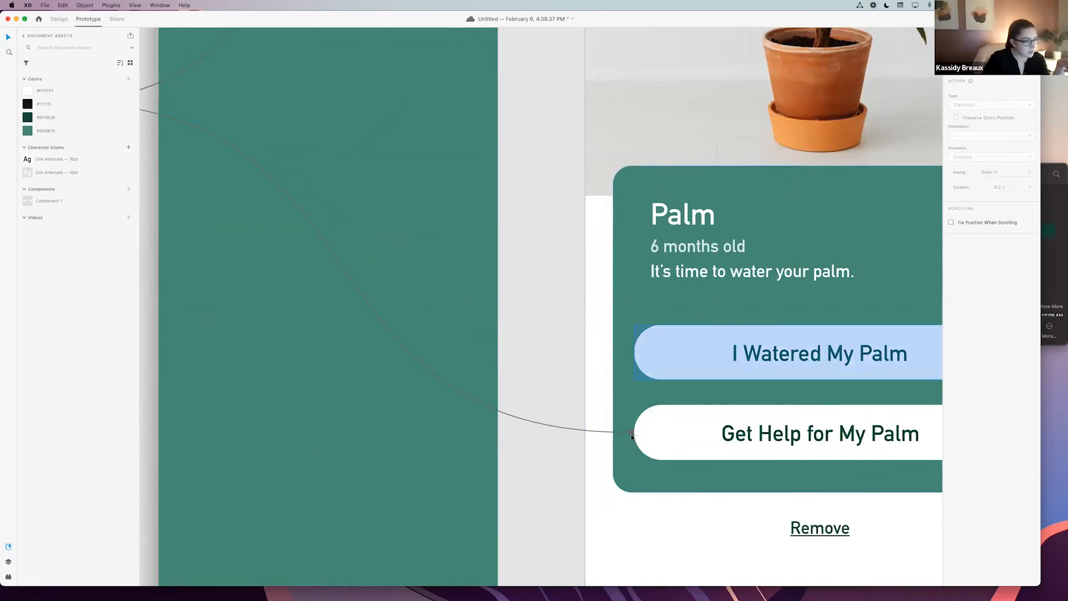
drag(633, 433, 544, 455)
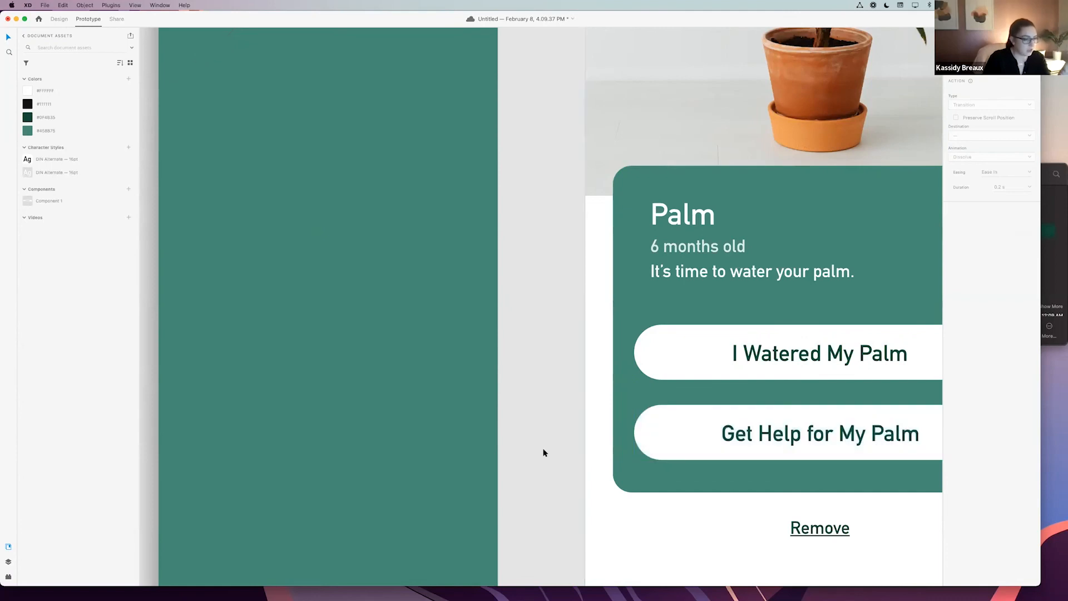
- Preview the prototype from the splash screen, testing Check My Plants, the menu's opening and closing, the Palm card and the back arrow
scroll(544, 452, down, 3)
scroll(544, 452, down, 3)
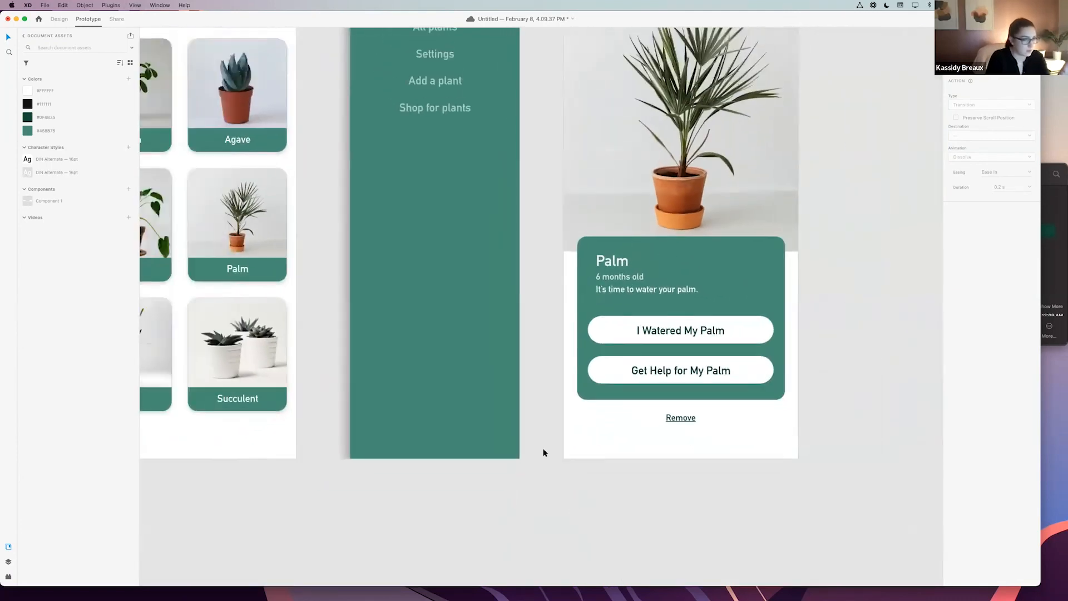
scroll(544, 452, up, 1)
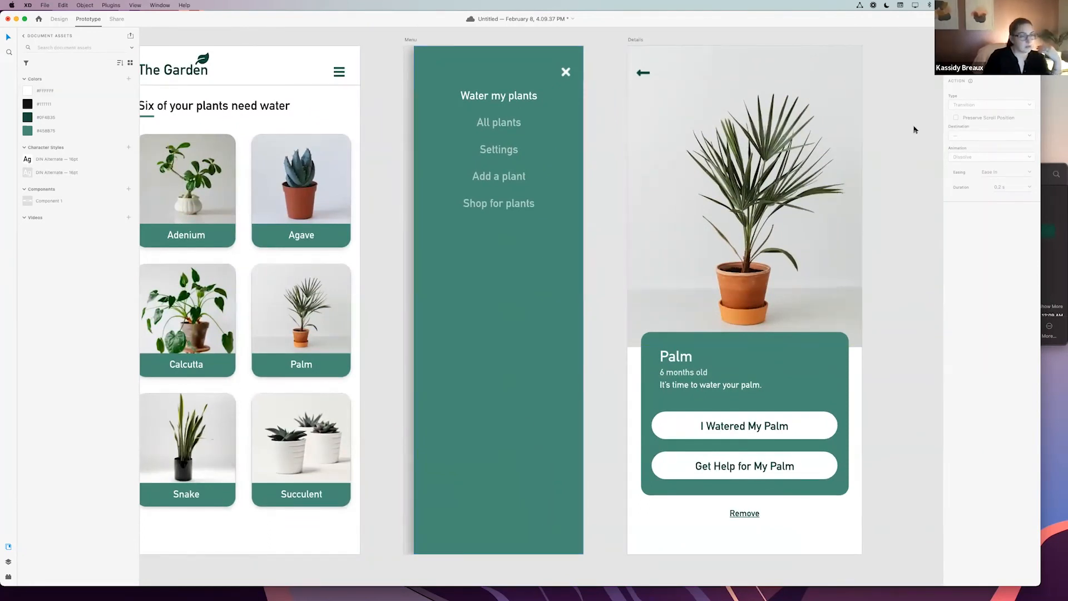
scroll(883, 115, down, 10)
scroll(883, 115, left, 2)
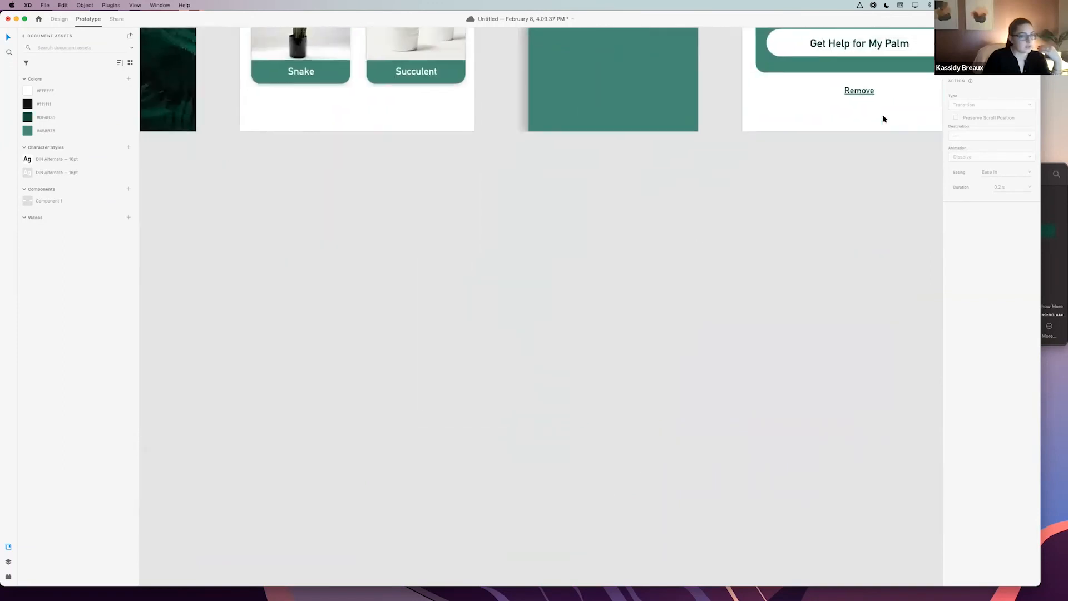
key(super+Return)
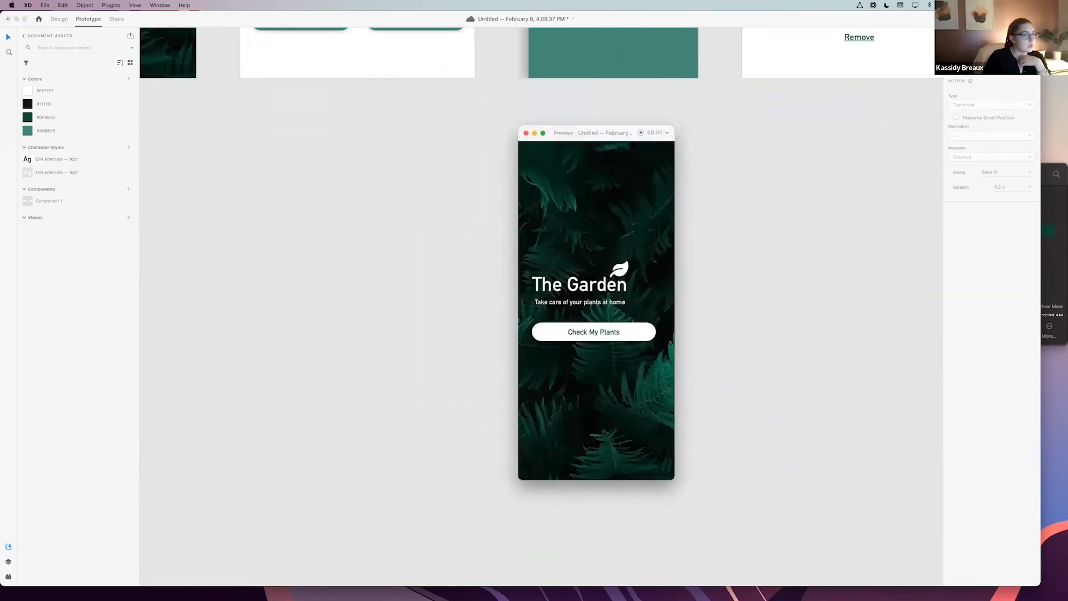
click(608, 332)
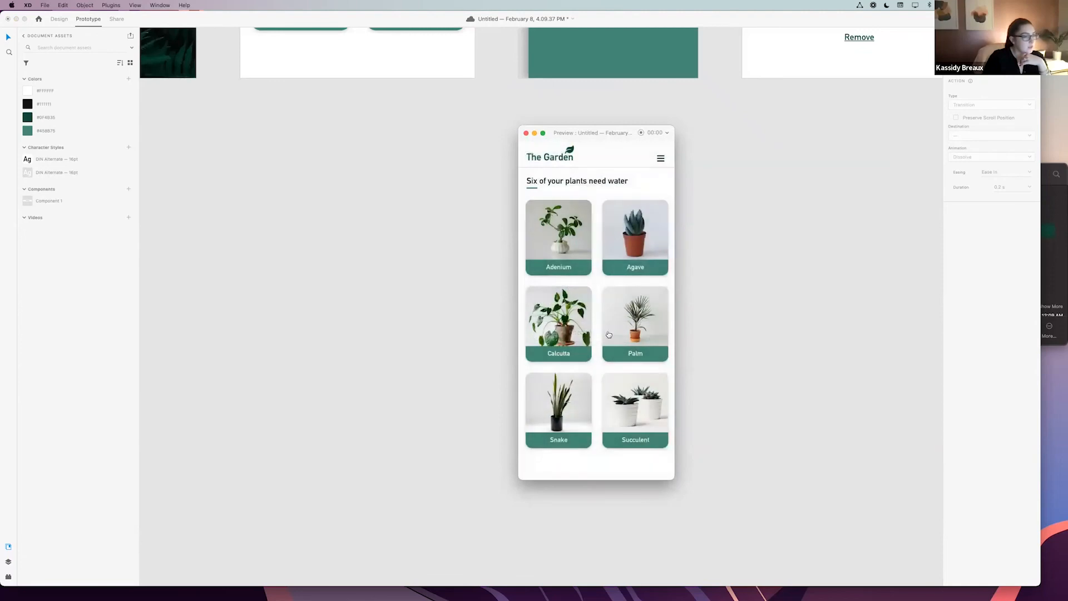
click(662, 160)
click(663, 161)
click(636, 343)
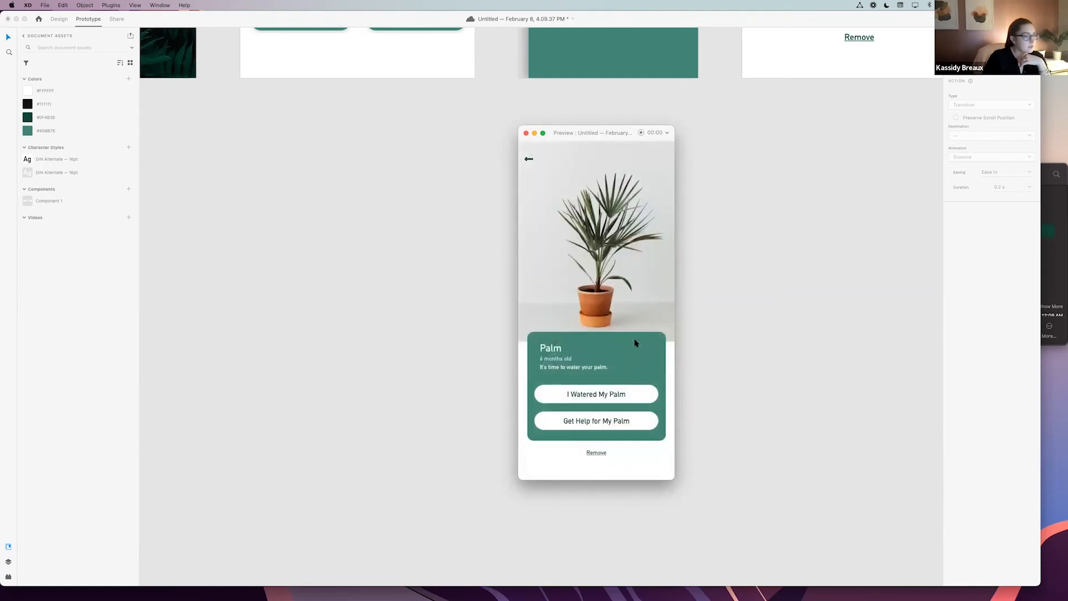
click(529, 160)
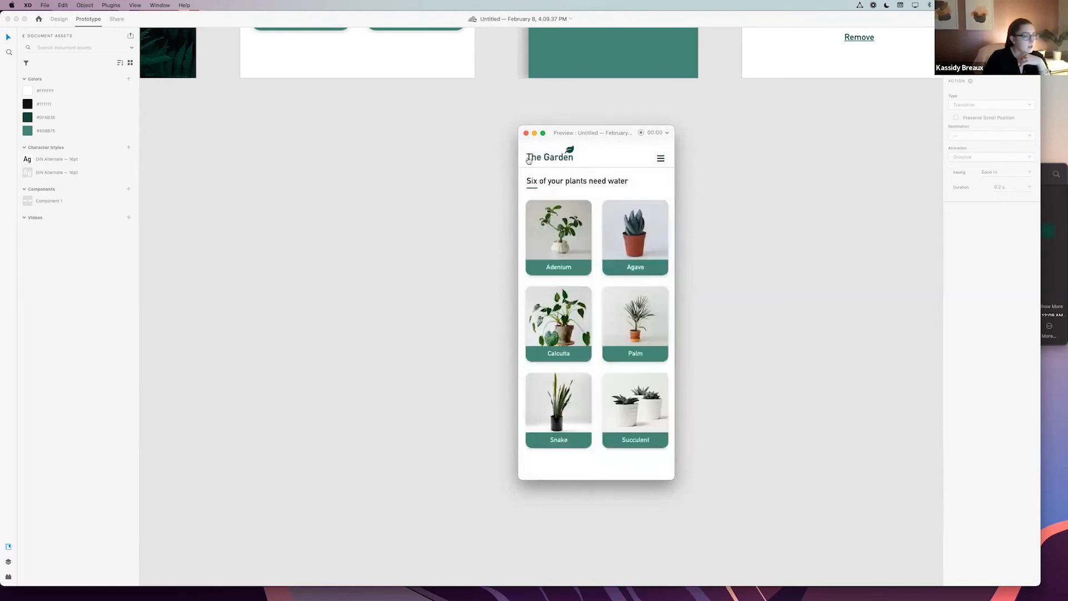
- Test opening and closing the menu again in the preview, and reopen the Palm details
click(660, 161)
click(663, 160)
click(640, 312)
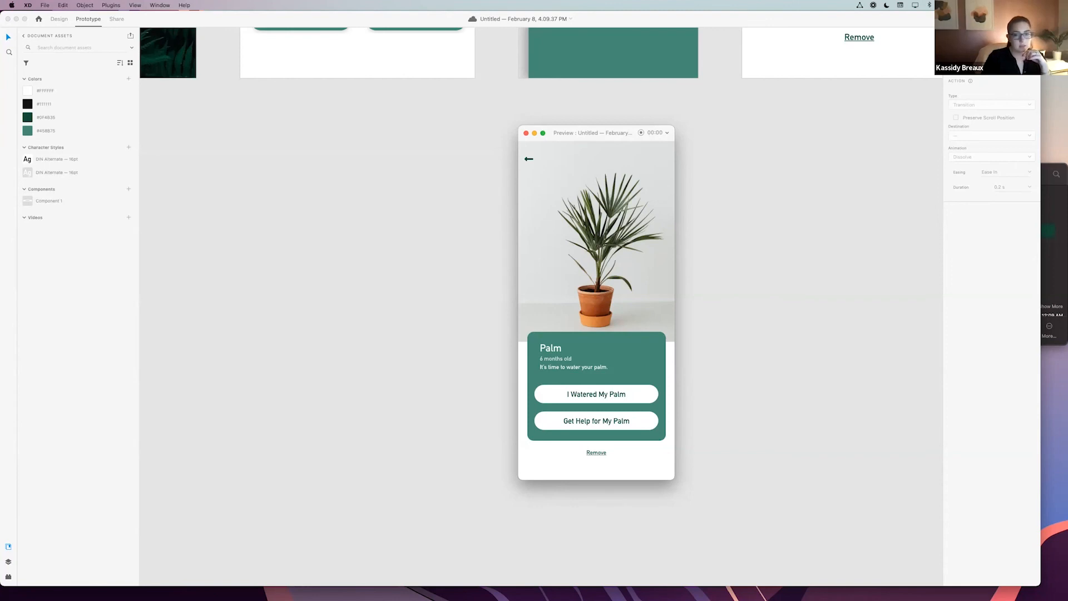
- Examine the artboards behind the preview and the Check My Plants button's link on the Splash artboard
scroll(818, 208, up, 5)
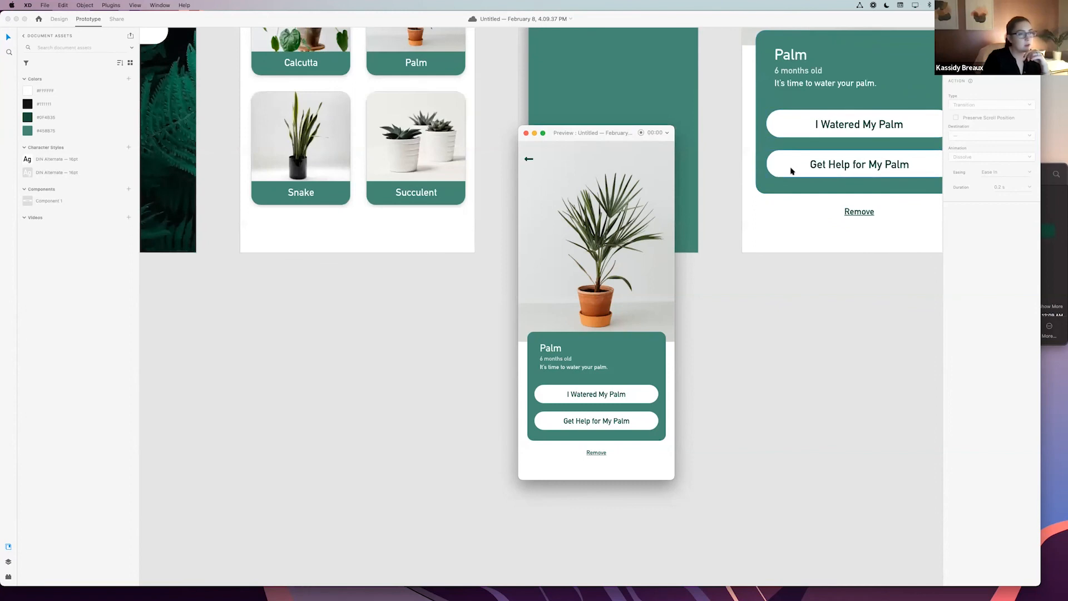
scroll(813, 143, up, 1)
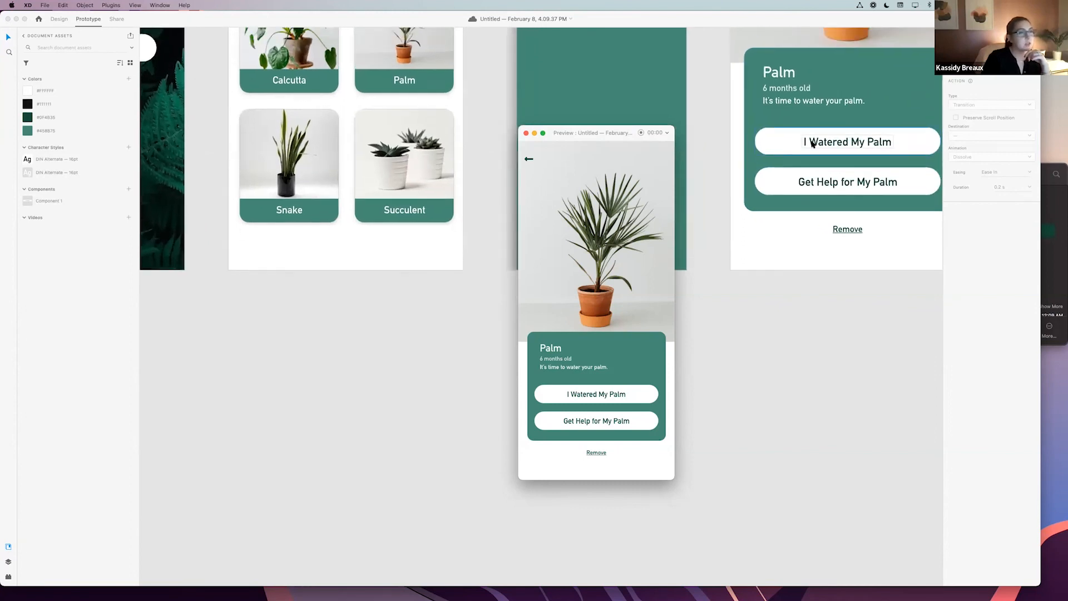
scroll(813, 144, up, 2)
scroll(813, 143, right, 2)
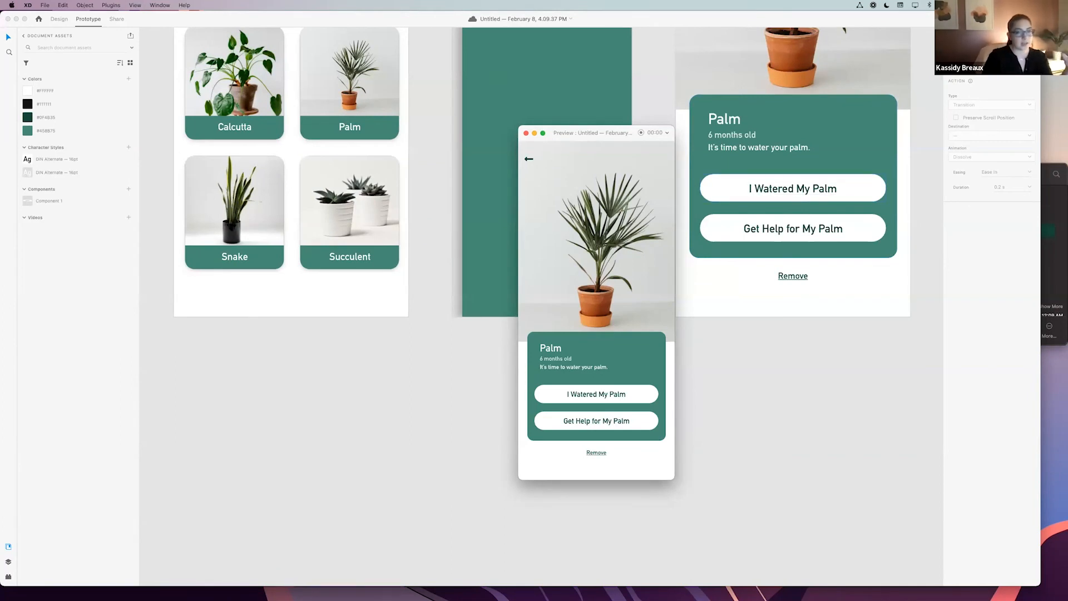
scroll(458, 284, left, 8)
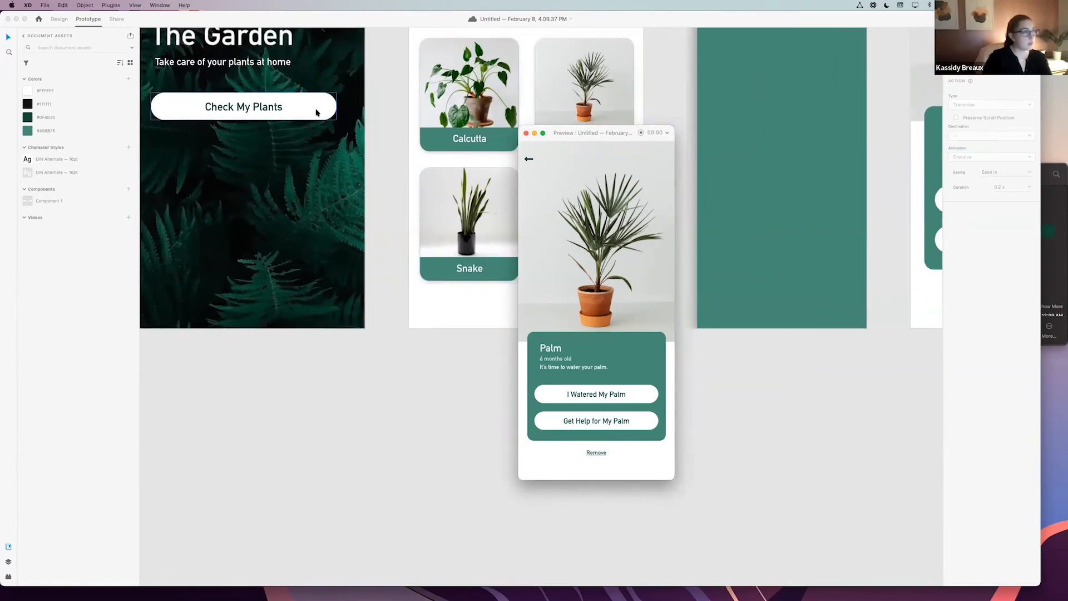
scroll(316, 113, up, 1)
scroll(316, 113, left, 1)
scroll(488, 119, up, 4)
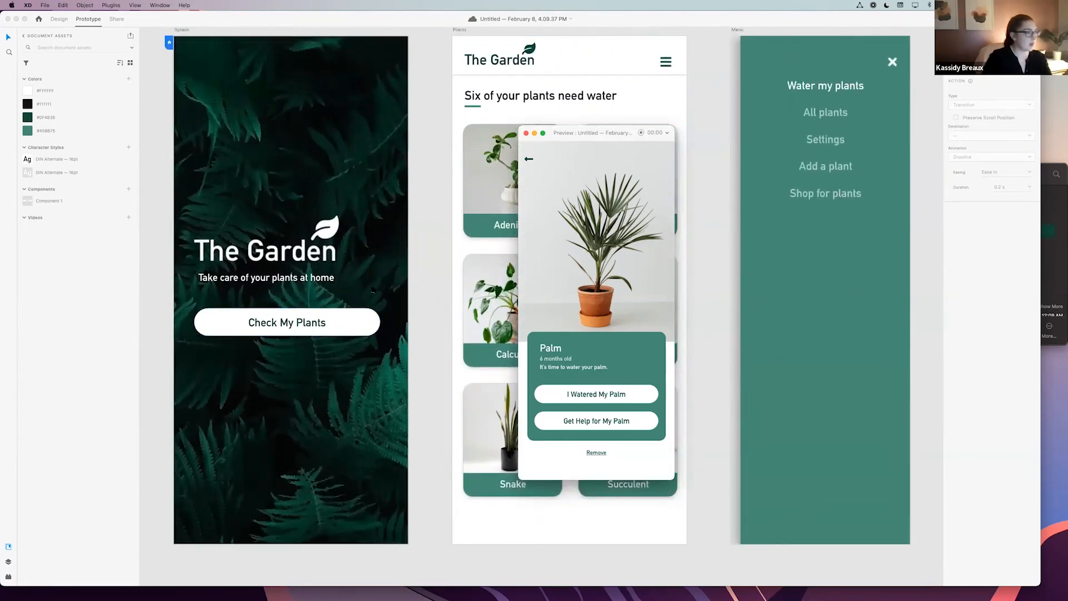
click(372, 331)
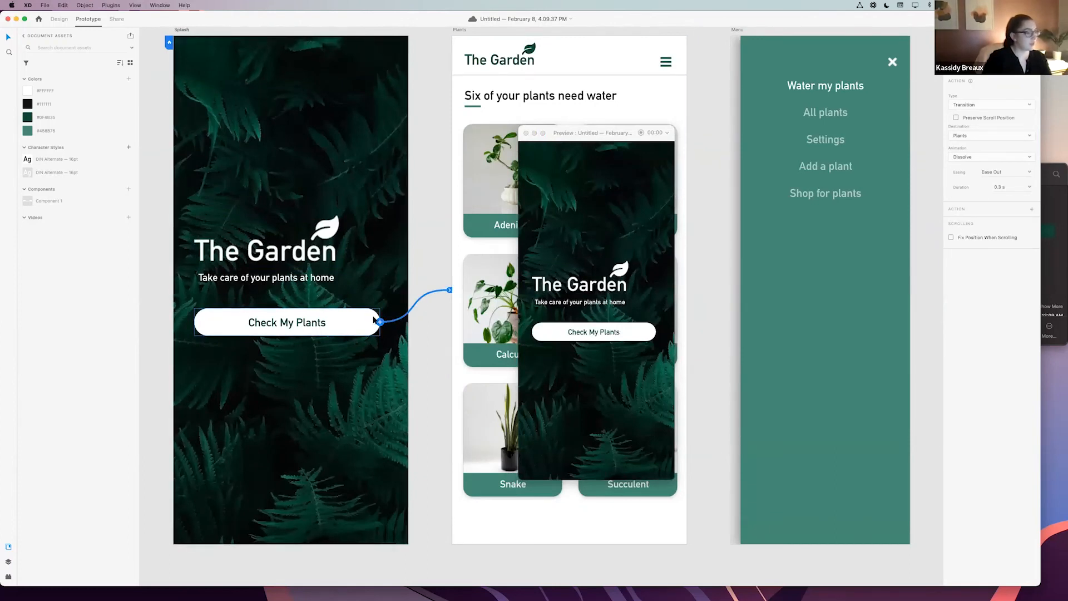
scroll(804, 282, right, 10)
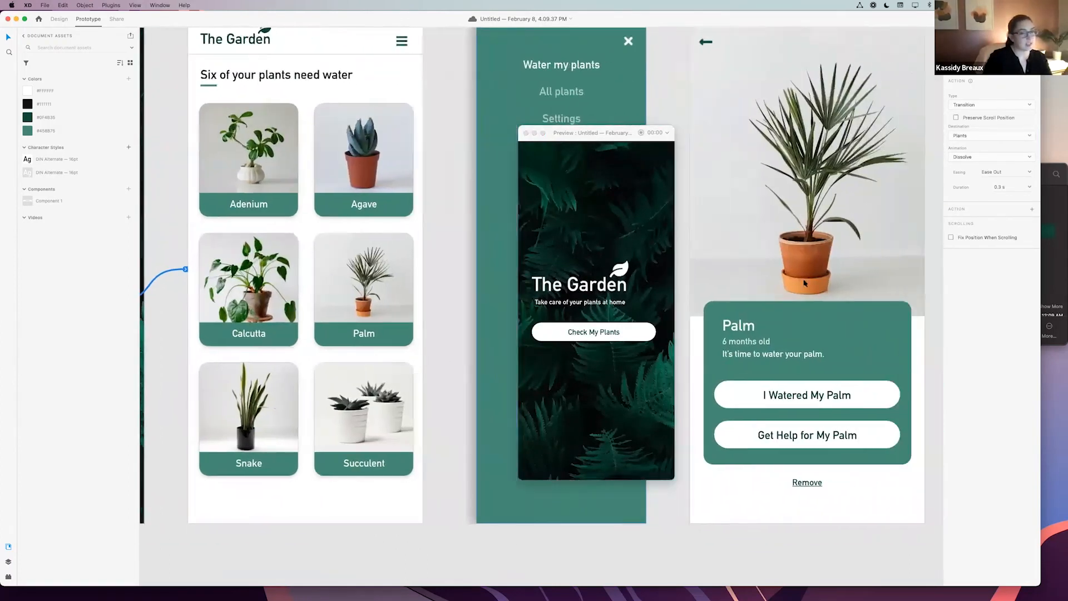
- Move the preview window to the empty canvas area below the artboards so nothing distracting lies behind it
scroll(617, 138, down, 5)
drag(617, 138, 360, 268)
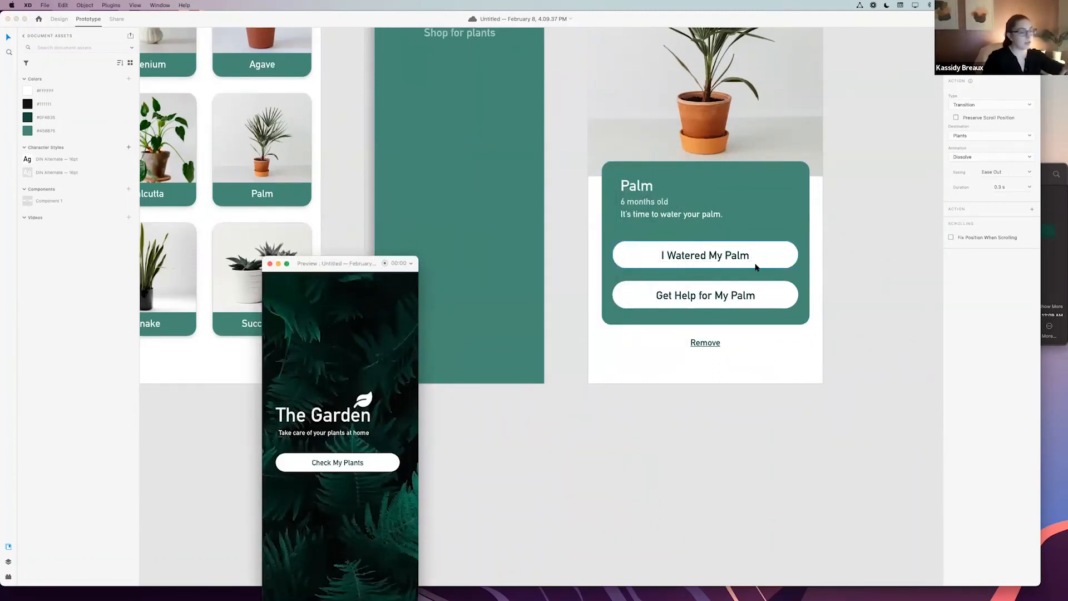
scroll(557, 222, left, 5)
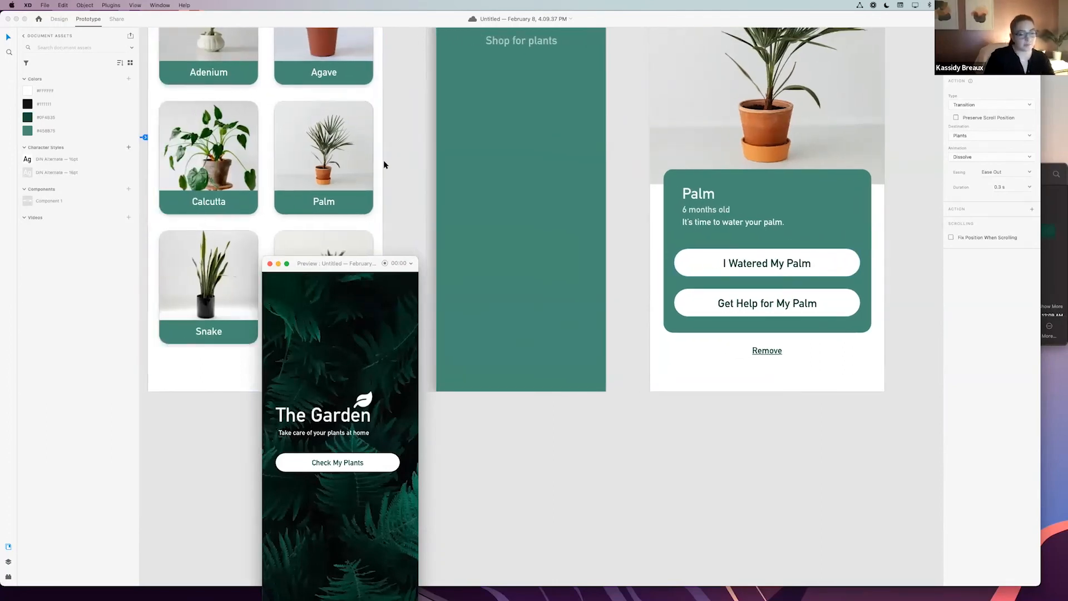
scroll(763, 223, right, 8)
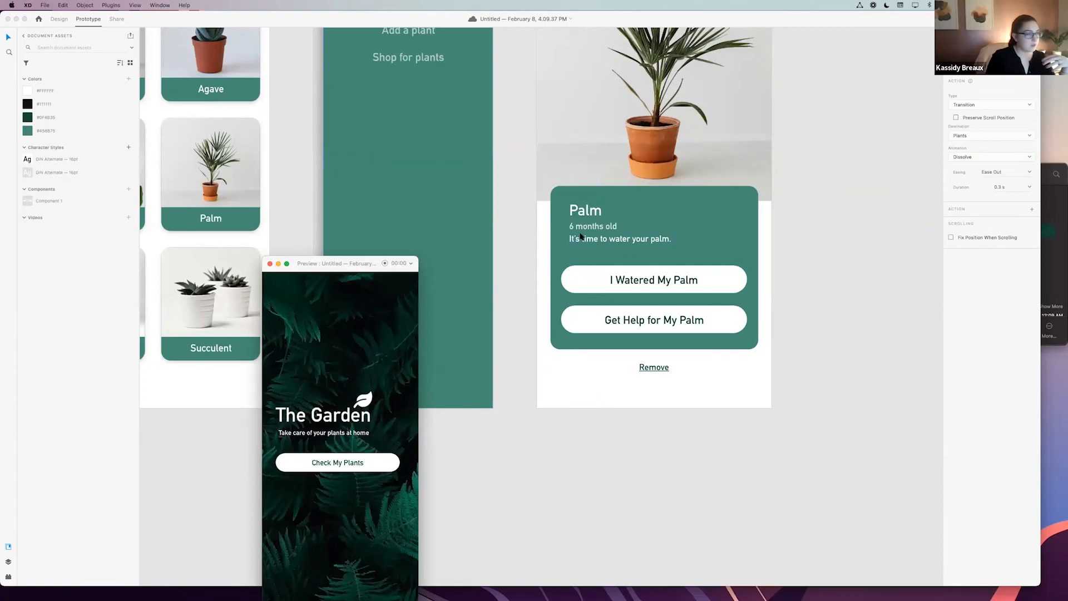
scroll(580, 236, down, 5)
scroll(580, 236, down, 2)
drag(346, 269, 562, 236)
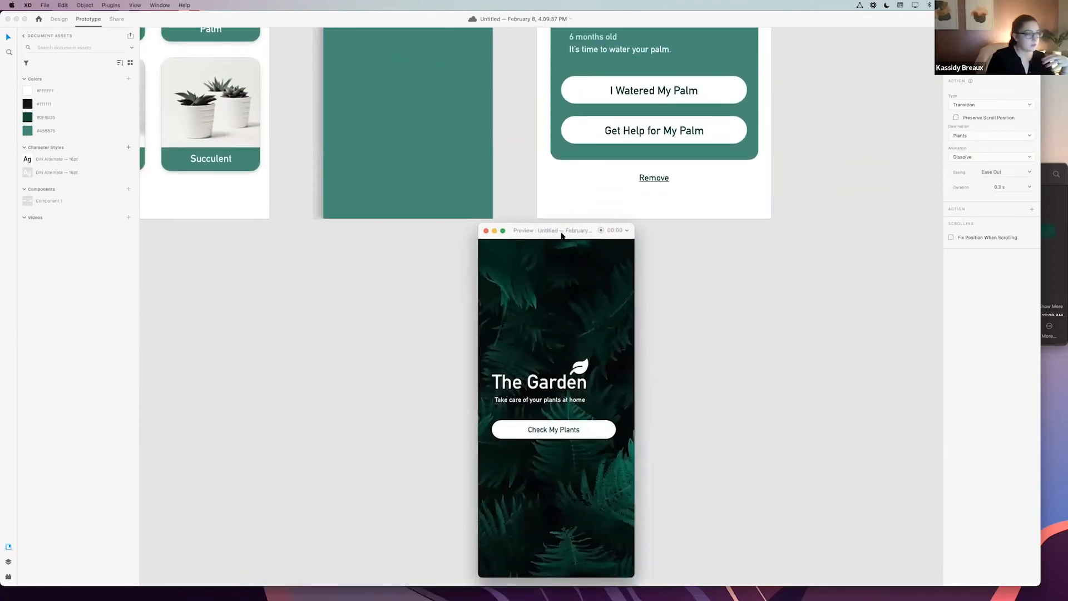
scroll(683, 283, down, 2)
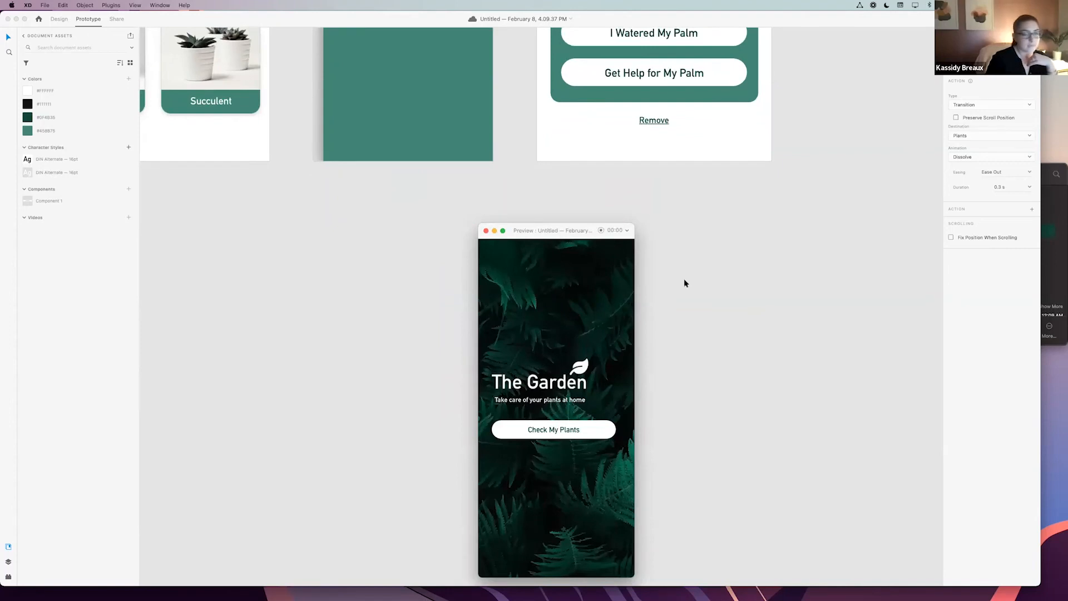
drag(540, 233, 573, 202)
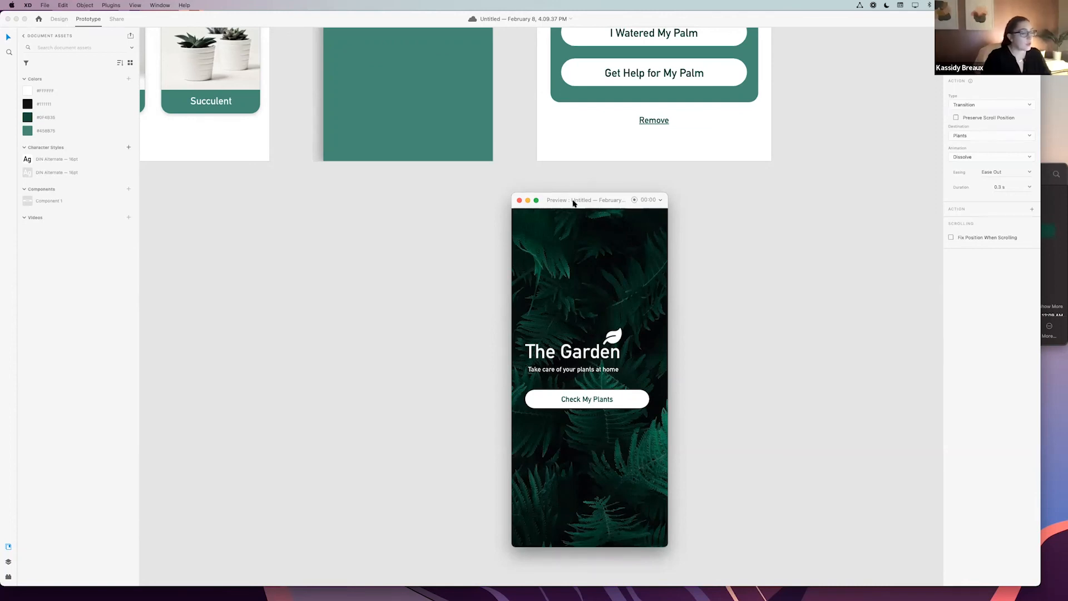
scroll(765, 172, down, 3)
drag(602, 203, 604, 148)
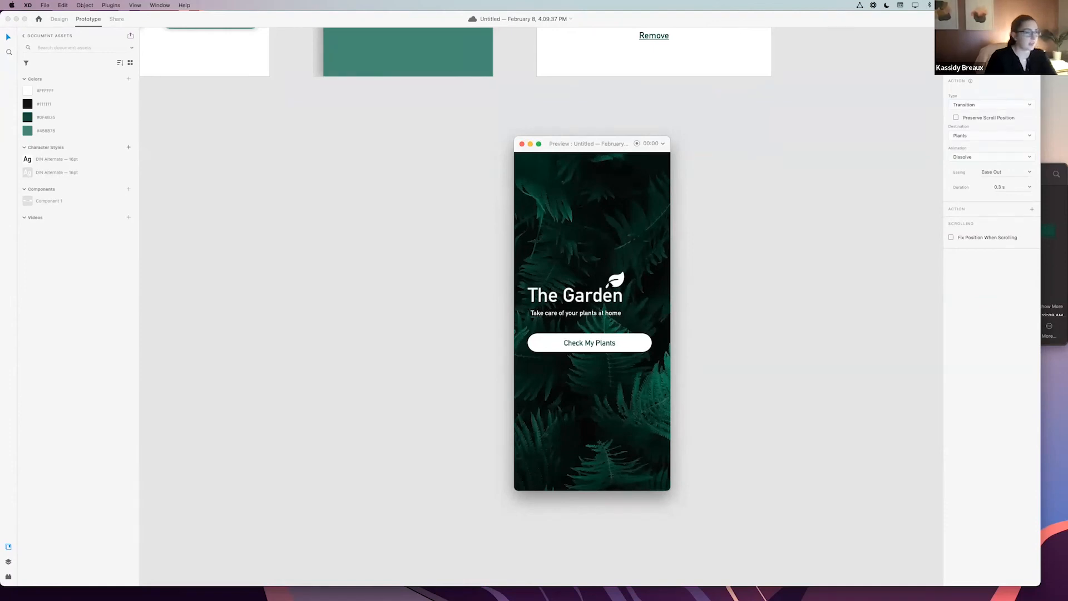
mouse_move(593, 145)
mouse_down()
mouse_move(548, 132)
mouse_move(582, 152)
mouse_up()
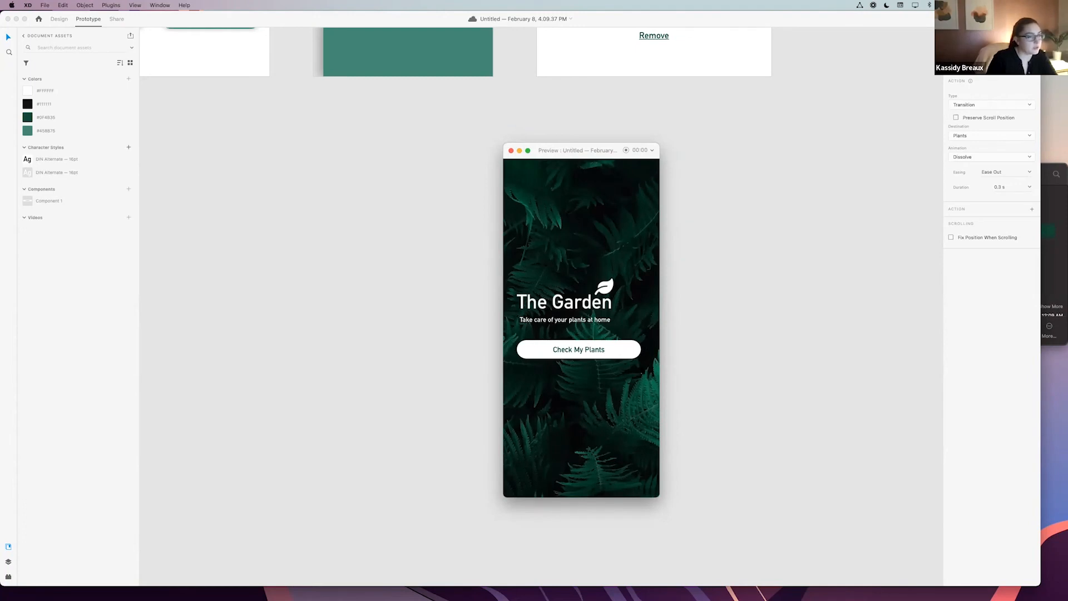
- Record a preview walkthrough of Check My Plants, opening and closing the menu, the Palm card and the back arrow
click(627, 152)
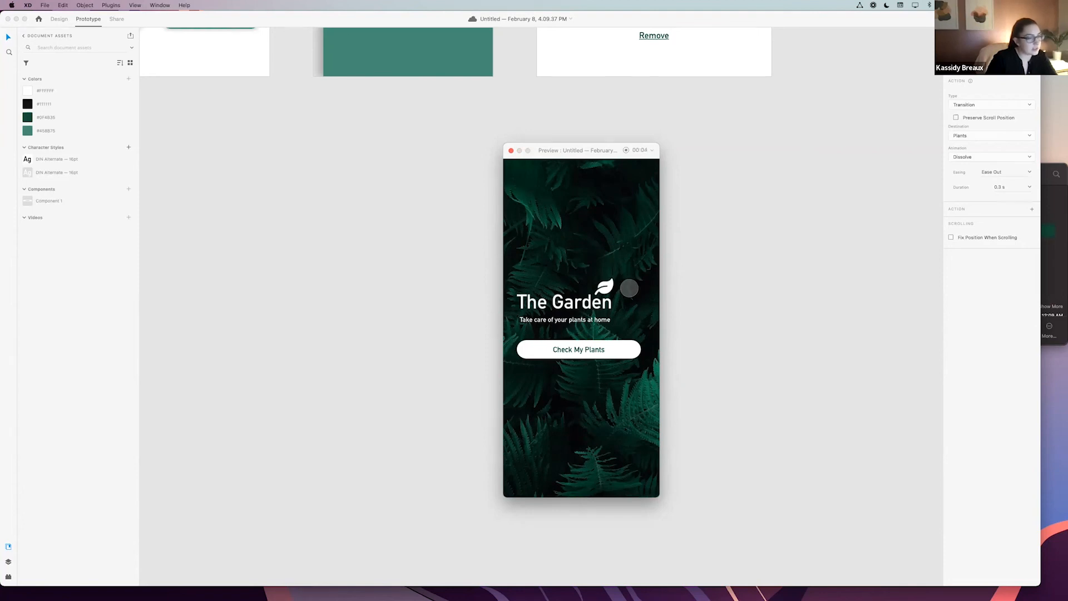
click(589, 349)
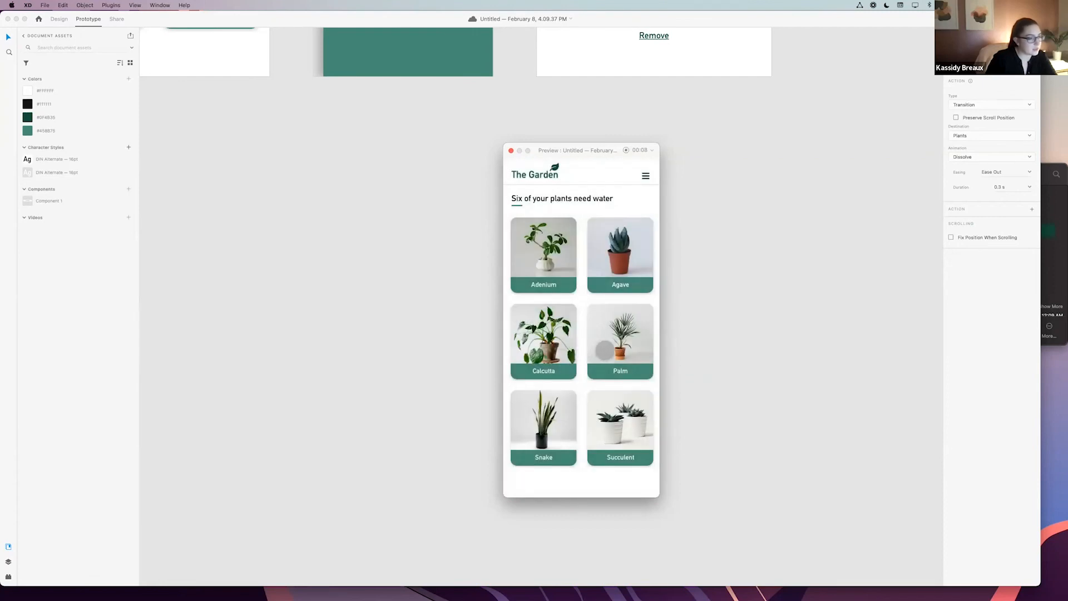
click(645, 176)
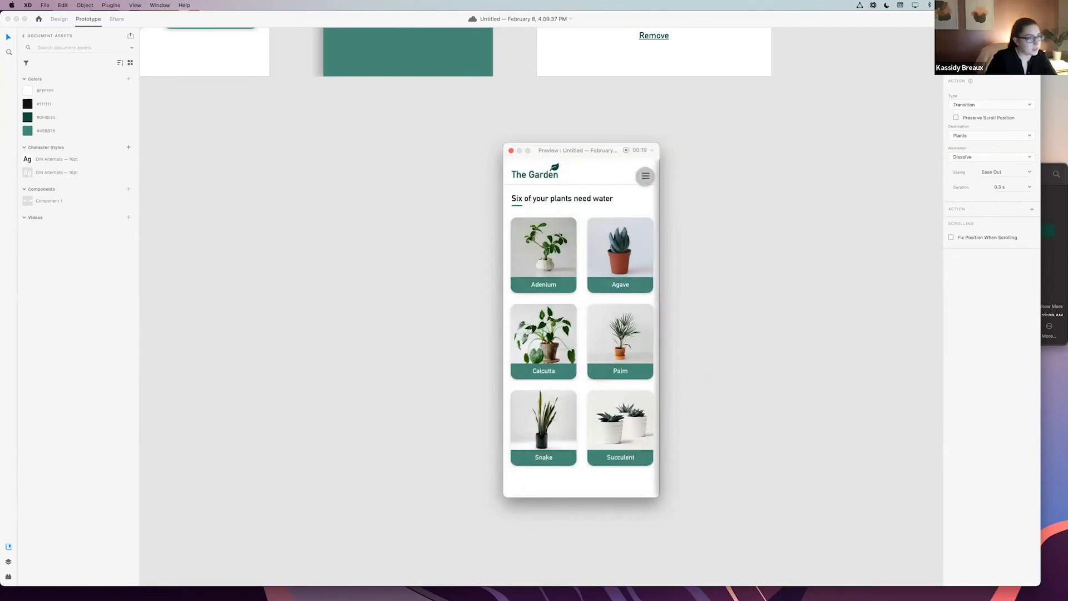
click(647, 176)
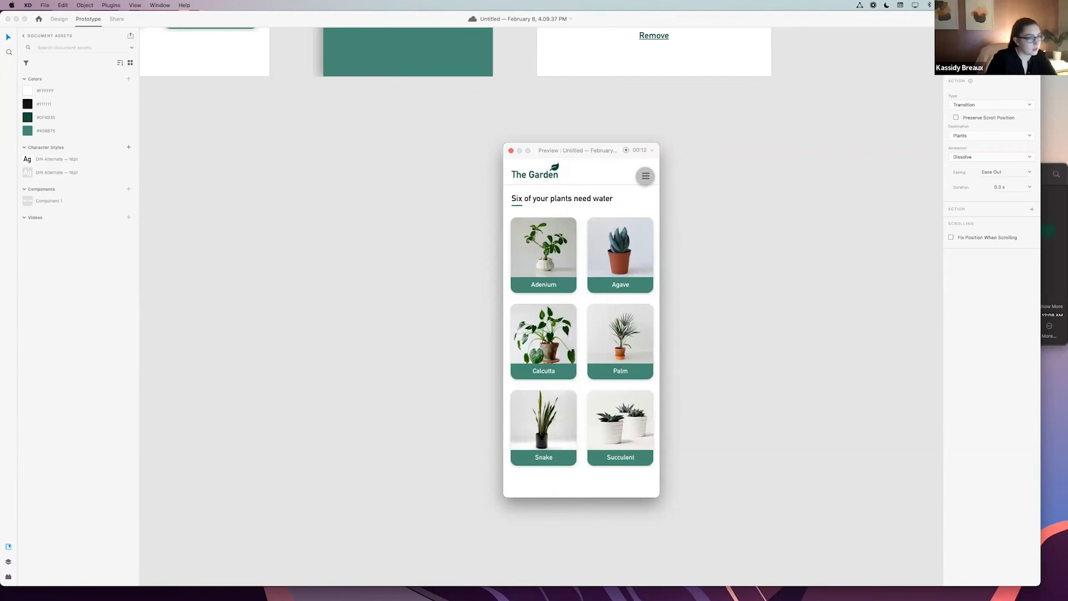
click(627, 327)
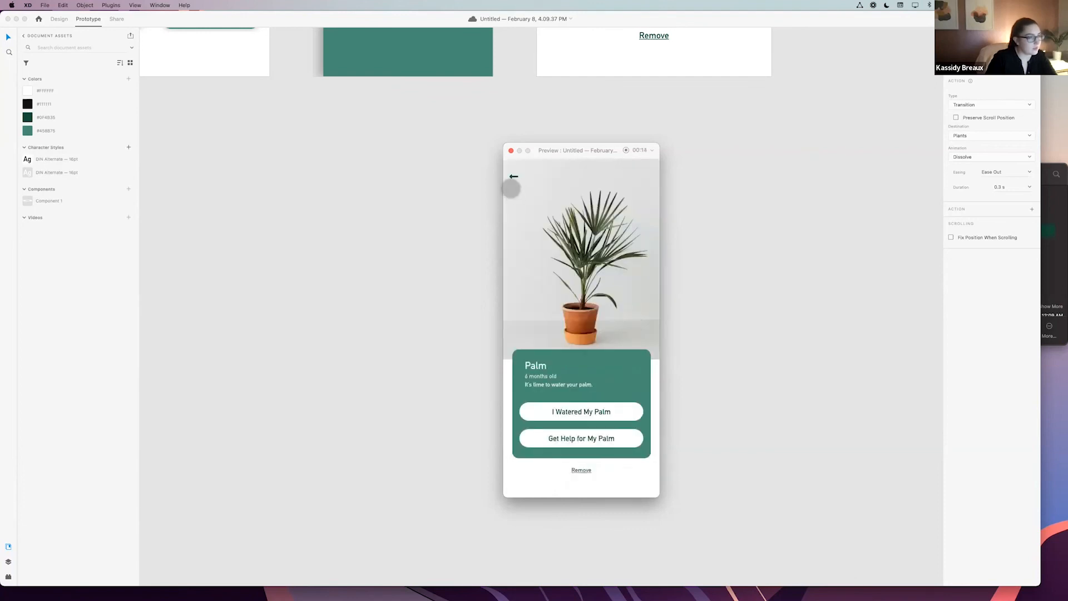
click(512, 176)
click(626, 150)
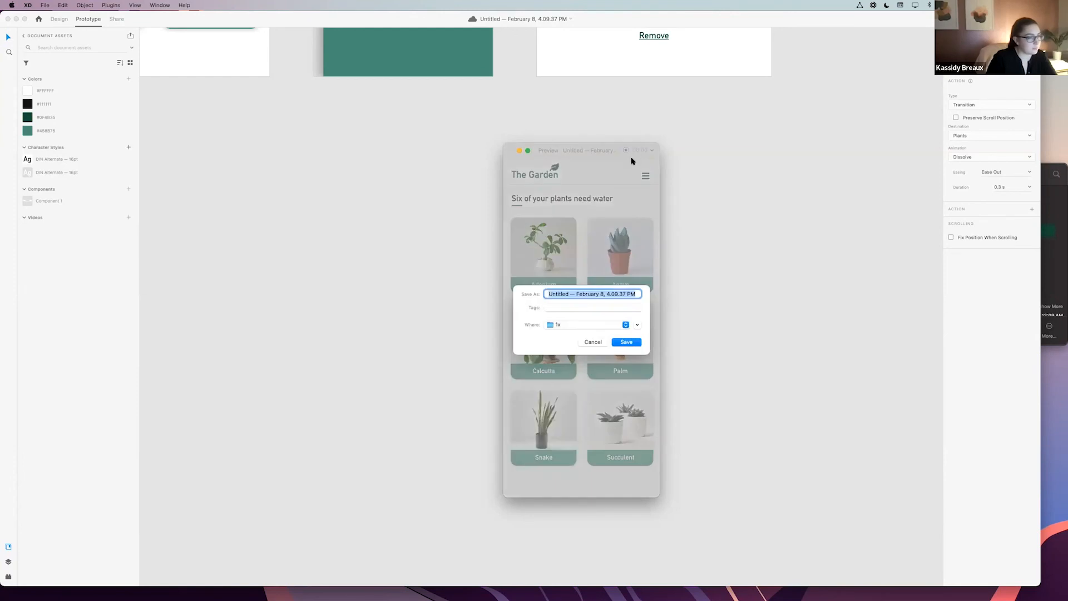
- Save the preview recording to the Desktop as TheGardenApp
click(582, 326)
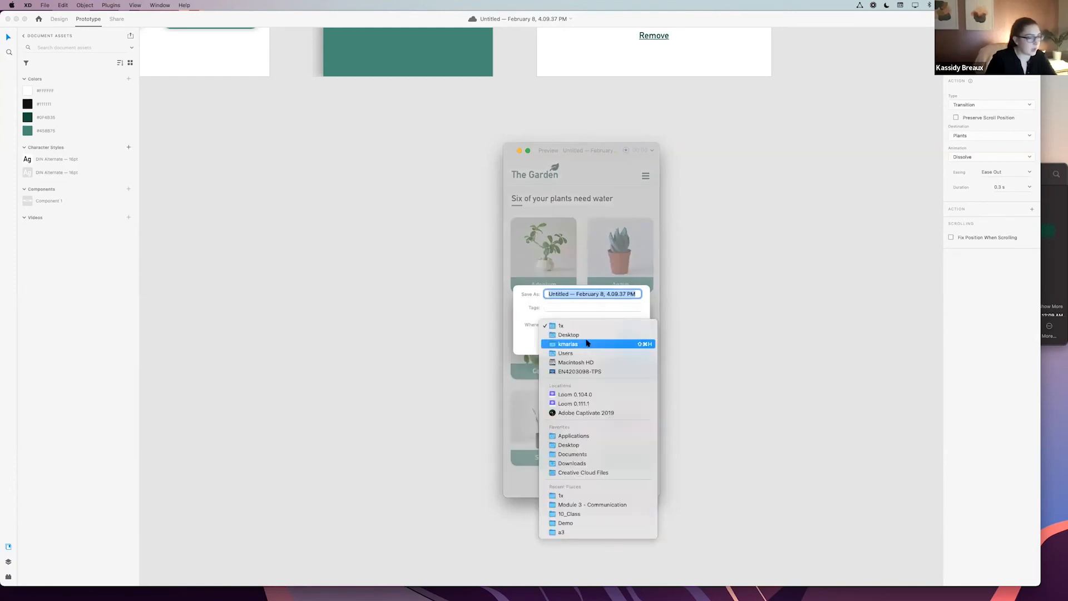
click(587, 336)
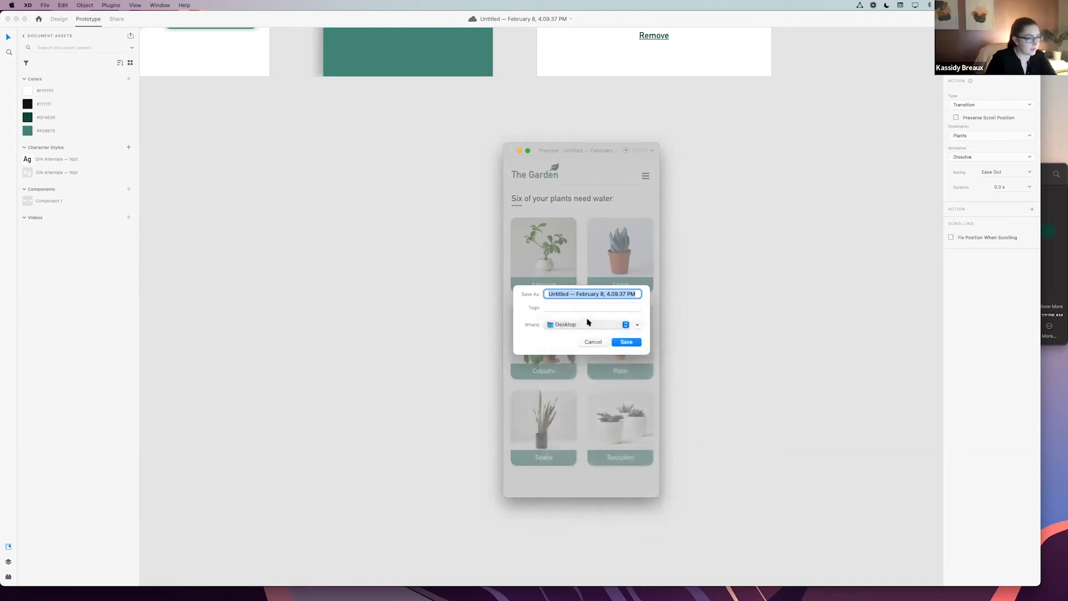
text(Plan)
key(BackSpace)
text(TheG)
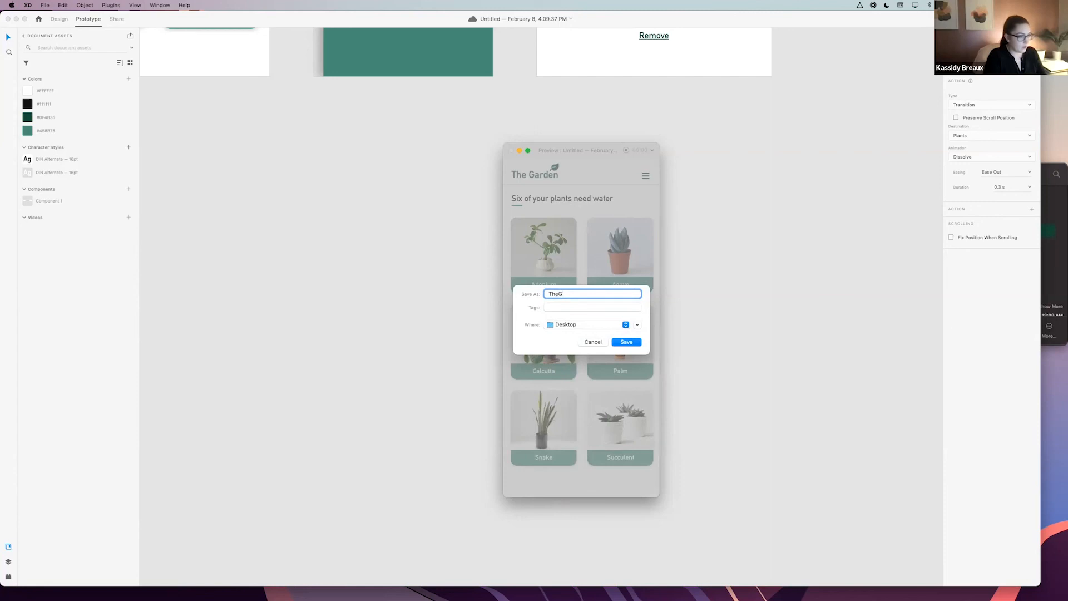
text(ardenApp)
click(626, 342)
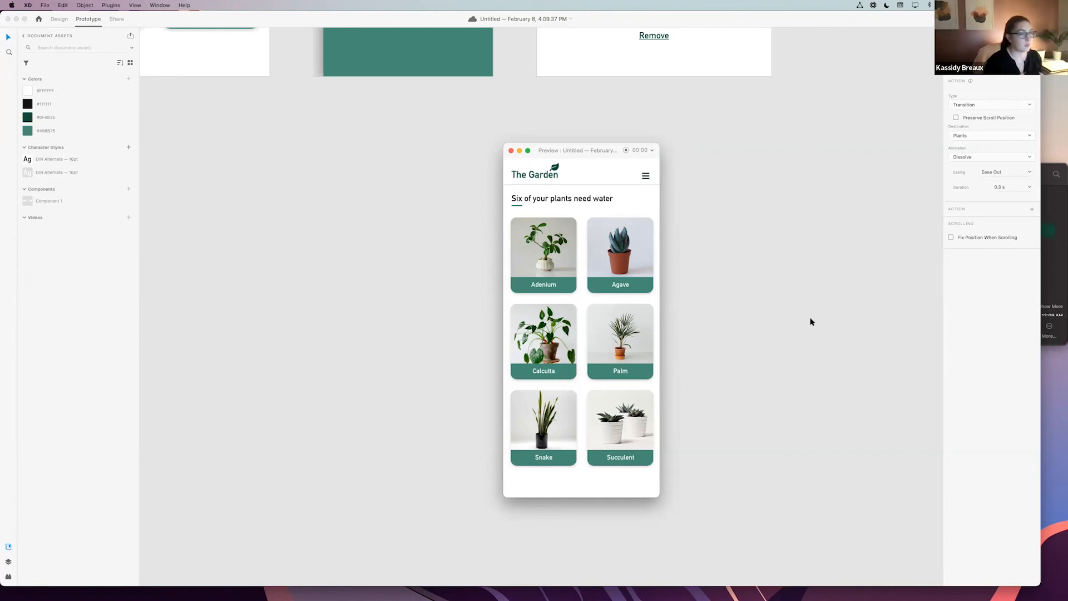
- Close the preview window and return to the artboards
scroll(773, 152, up, 5)
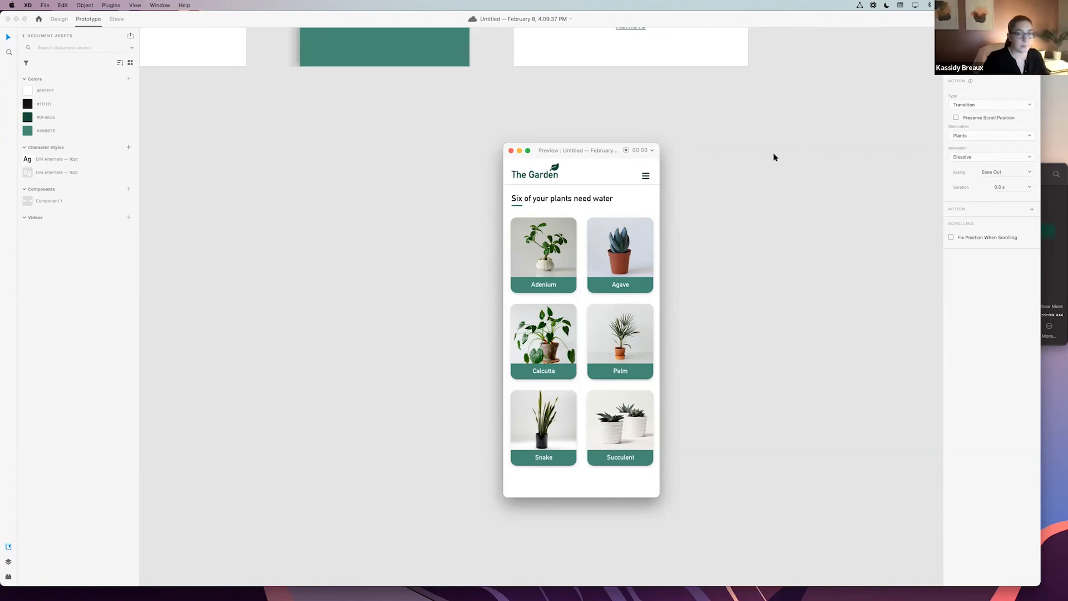
scroll(773, 153, left, 4)
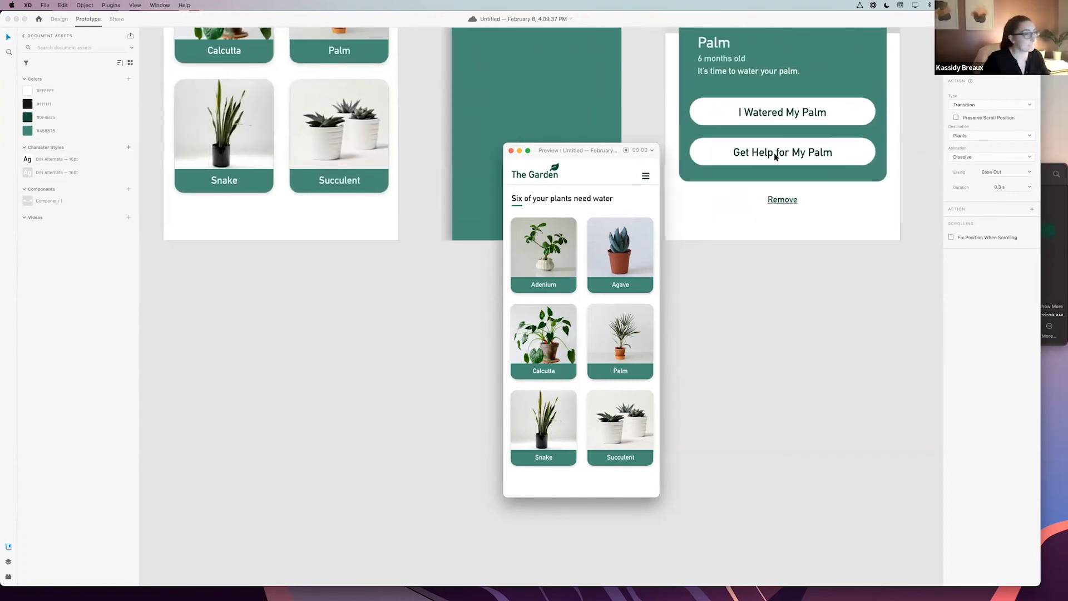
click(511, 150)
scroll(492, 152, up, 3)
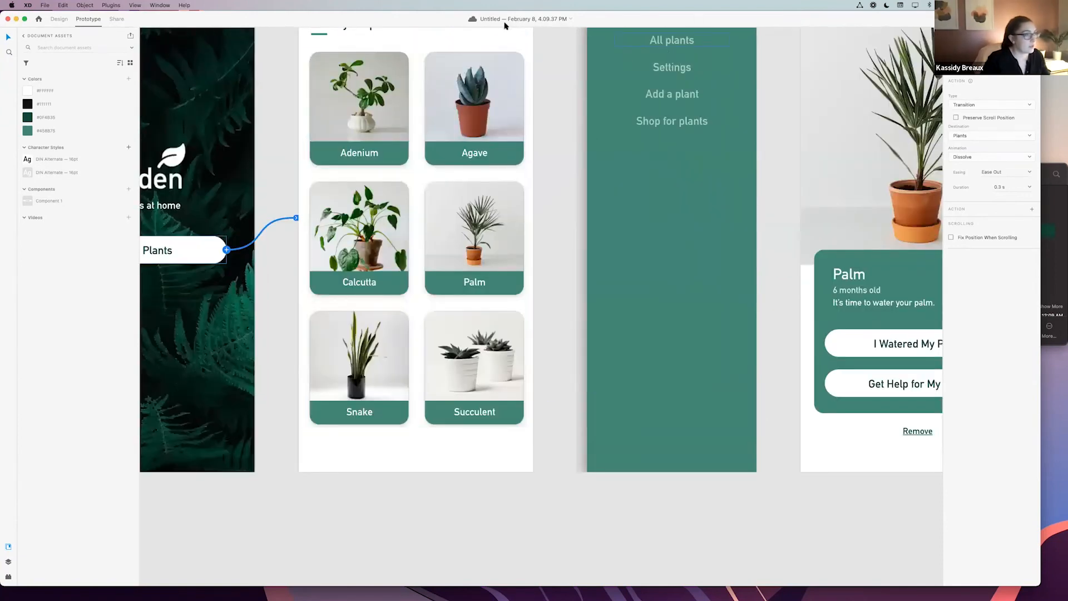
- Save the document to Creative Cloud under the name "The Garden Plant App"
drag(528, 22, 550, 44)
click(573, 44)
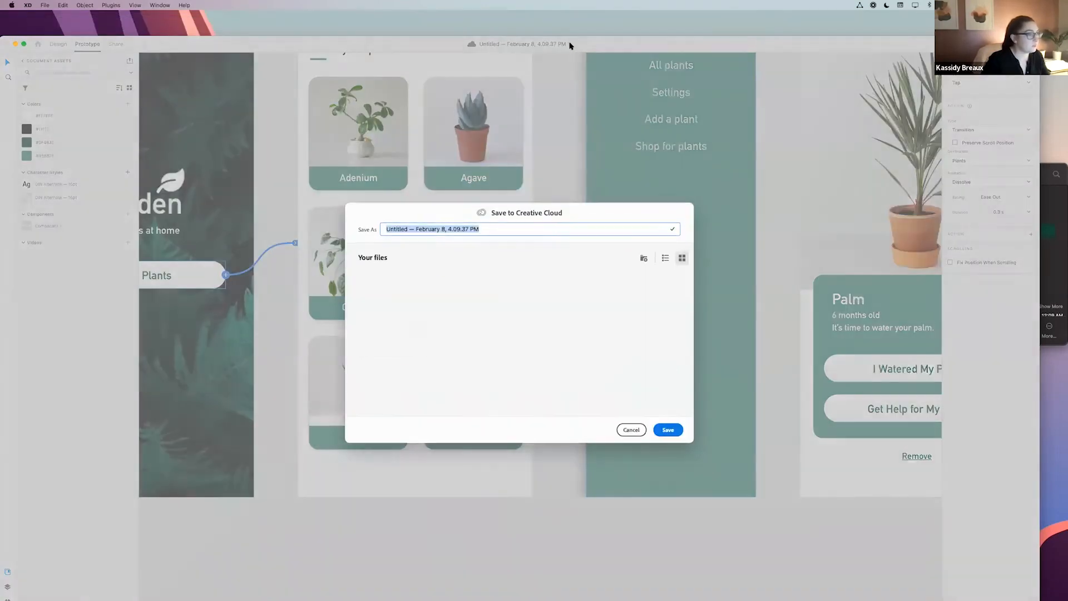
drag(614, 43, 612, 30)
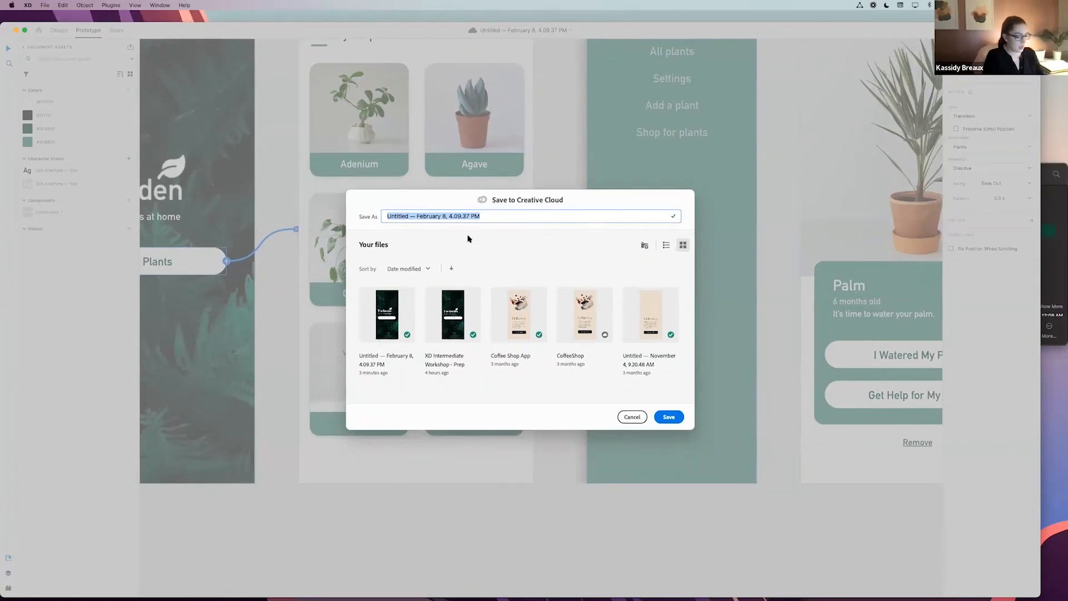
text(M)
key(BackSpace)
text(The Garden Plant App)
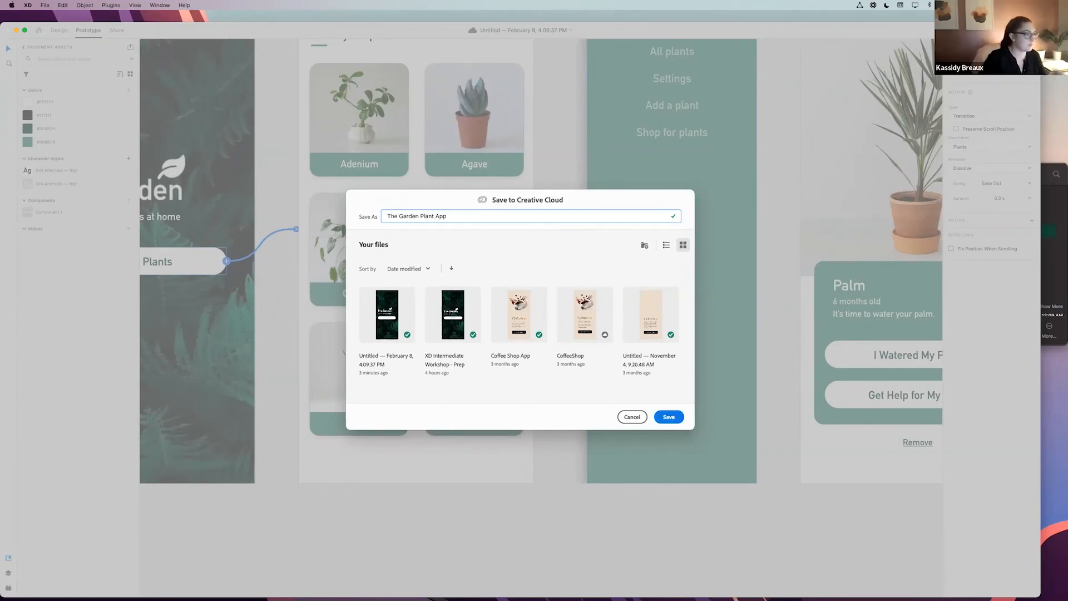
click(670, 416)
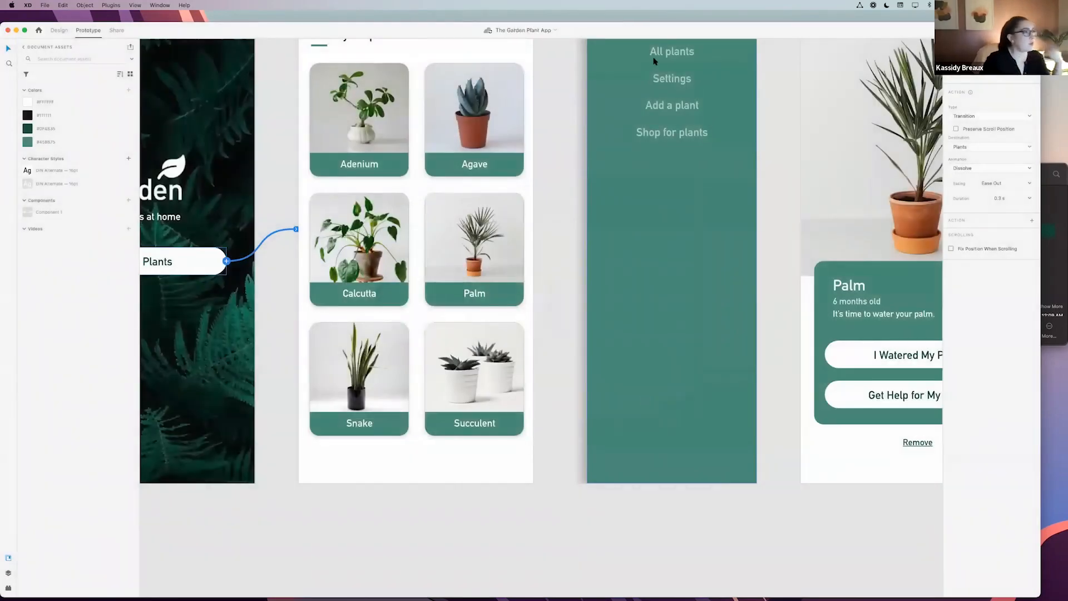
- Deselect the Check My Plants button and fit all four artboards in the view
mouse_move(662, 33)
mouse_down()
mouse_move(690, 20)
mouse_move(668, 25)
mouse_up()
click(559, 191)
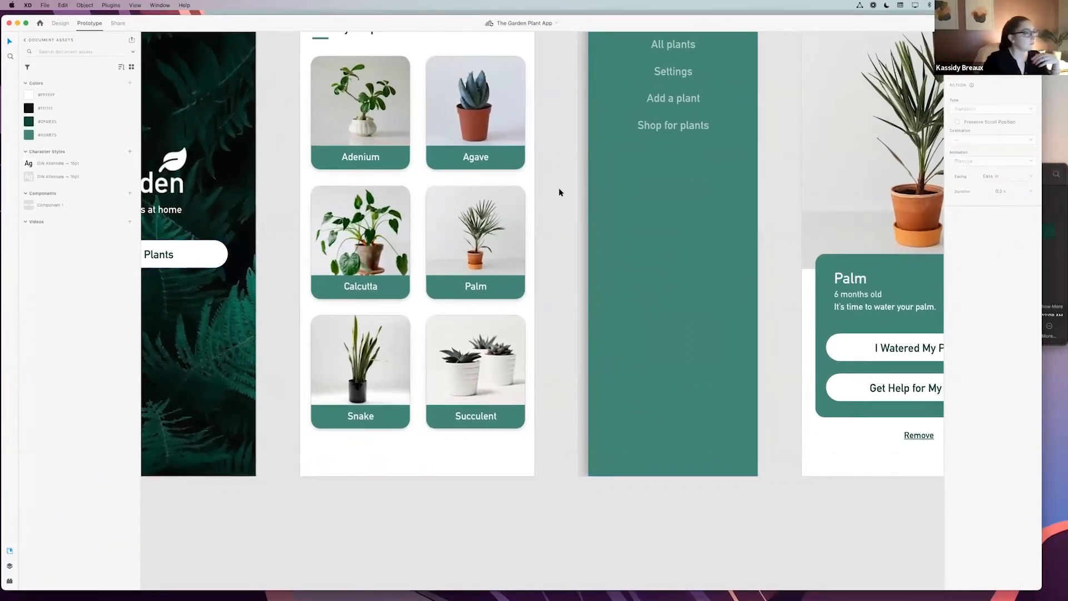
scroll(559, 189, up, 3)
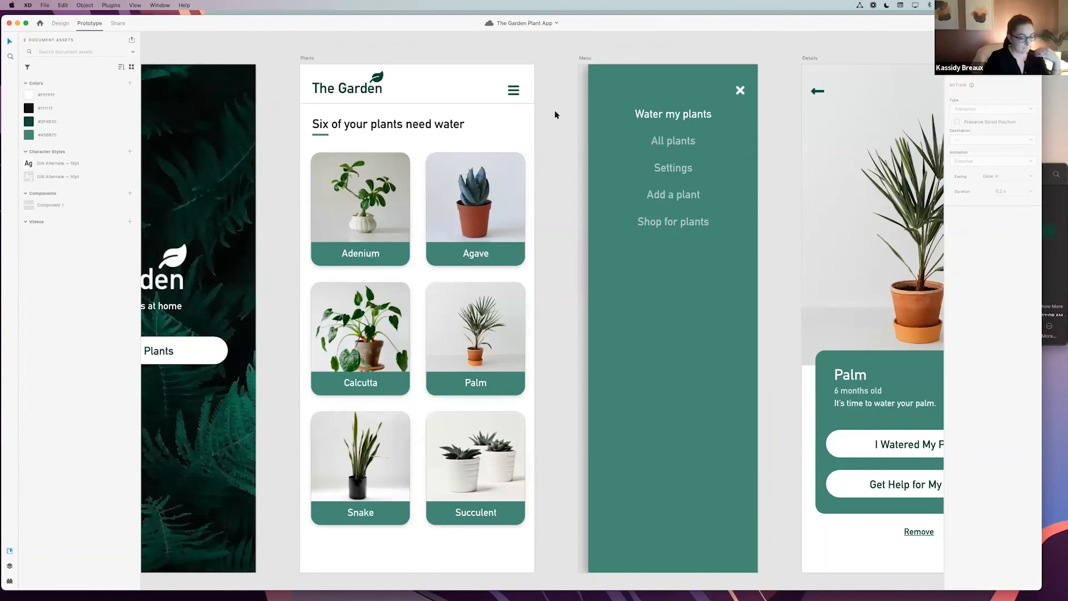
key(super+0)
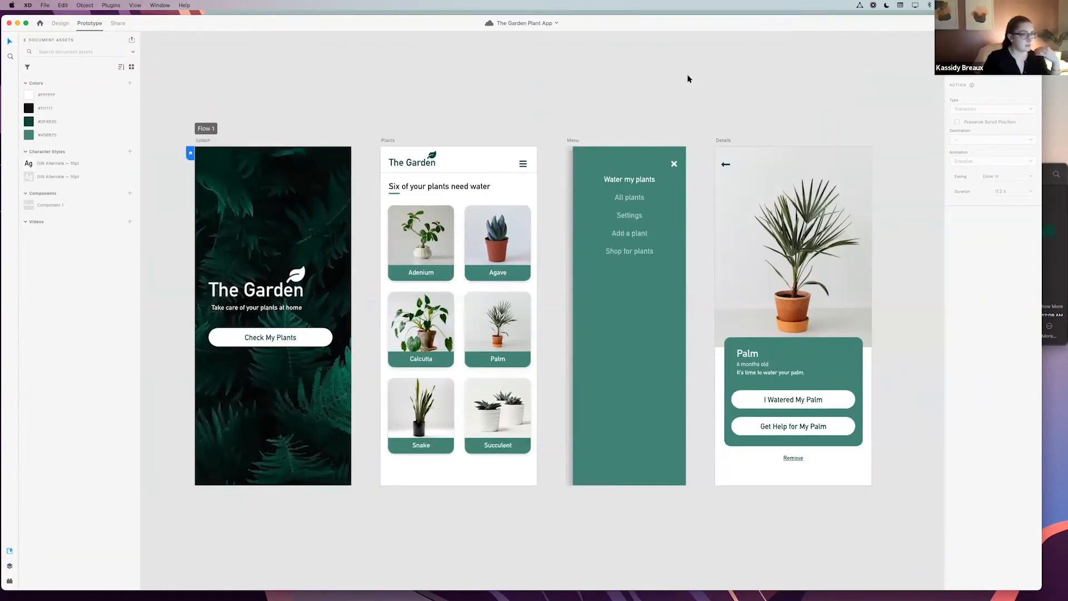
scroll(688, 79, down, 5)
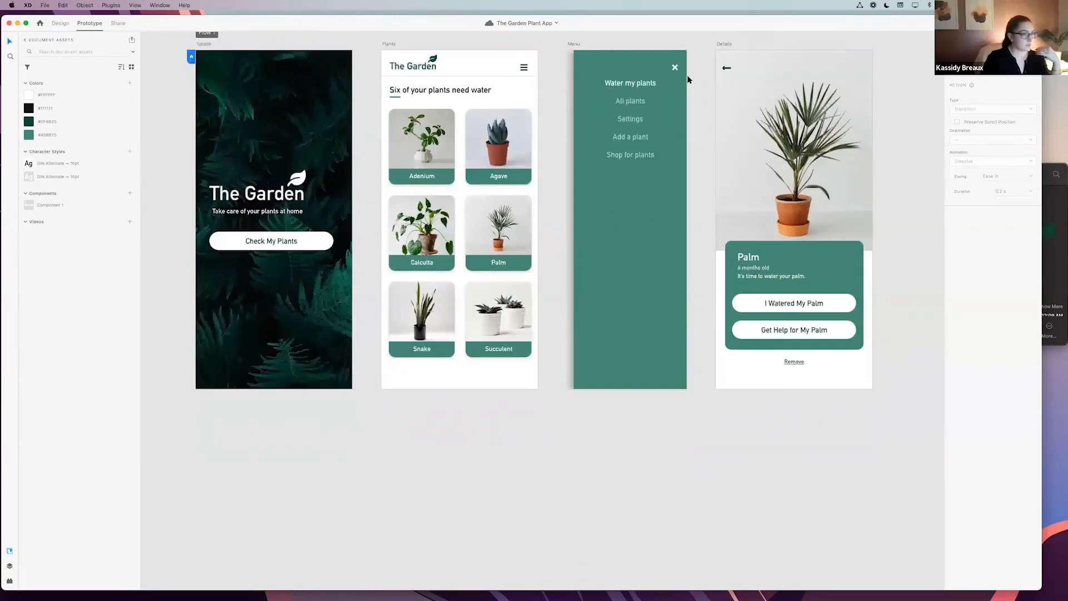
scroll(839, 115, up, 4)
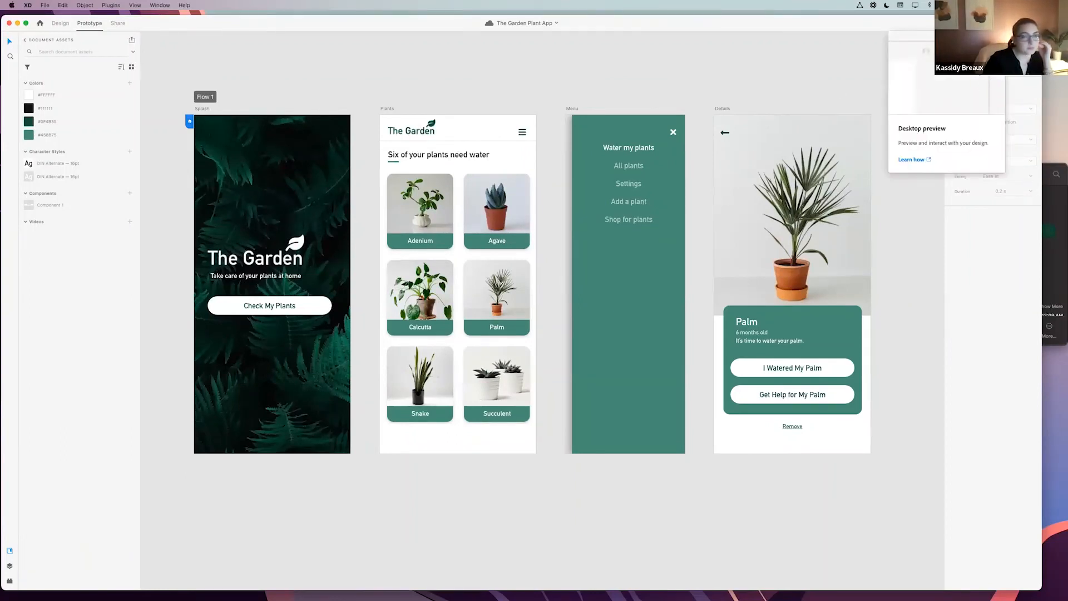
- Open the prototype's sharing settings, choosing Design Review as the view setting and Anyone with the link as the link access
click(118, 24)
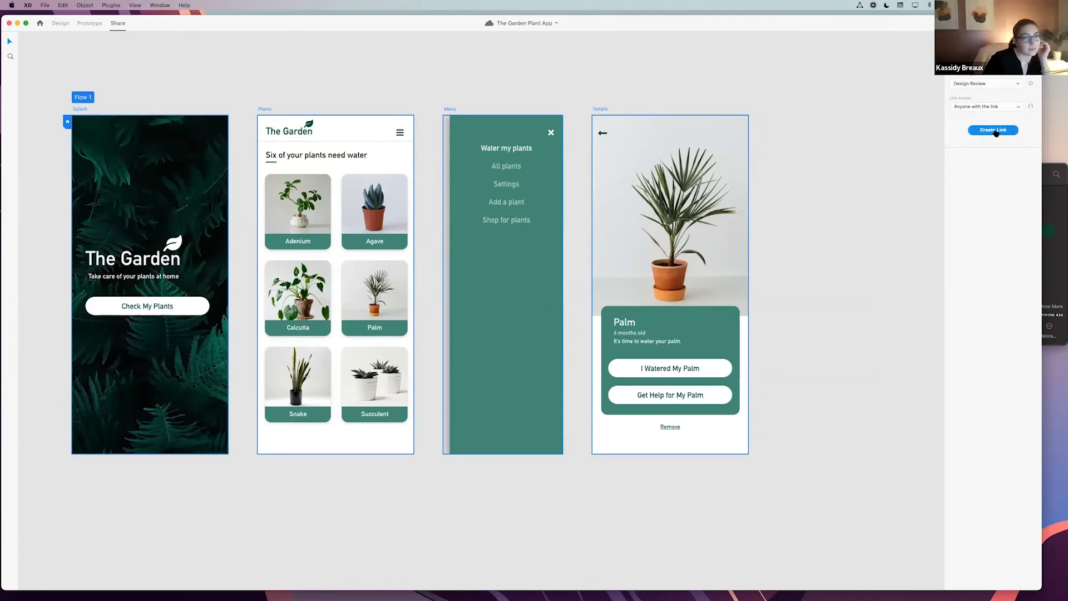
click(1008, 108)
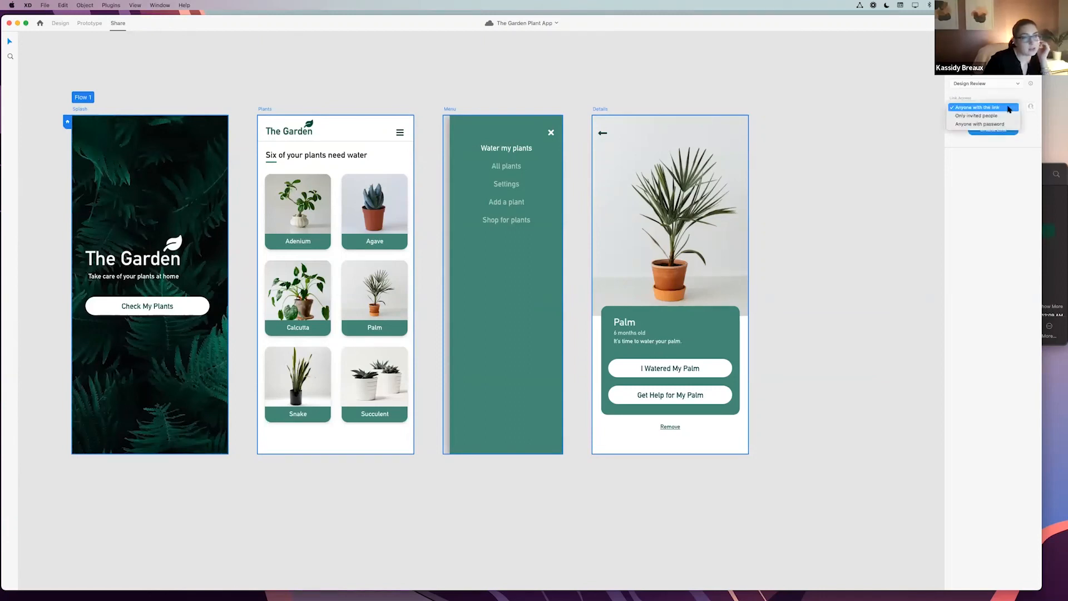
click(996, 116)
click(995, 105)
click(995, 100)
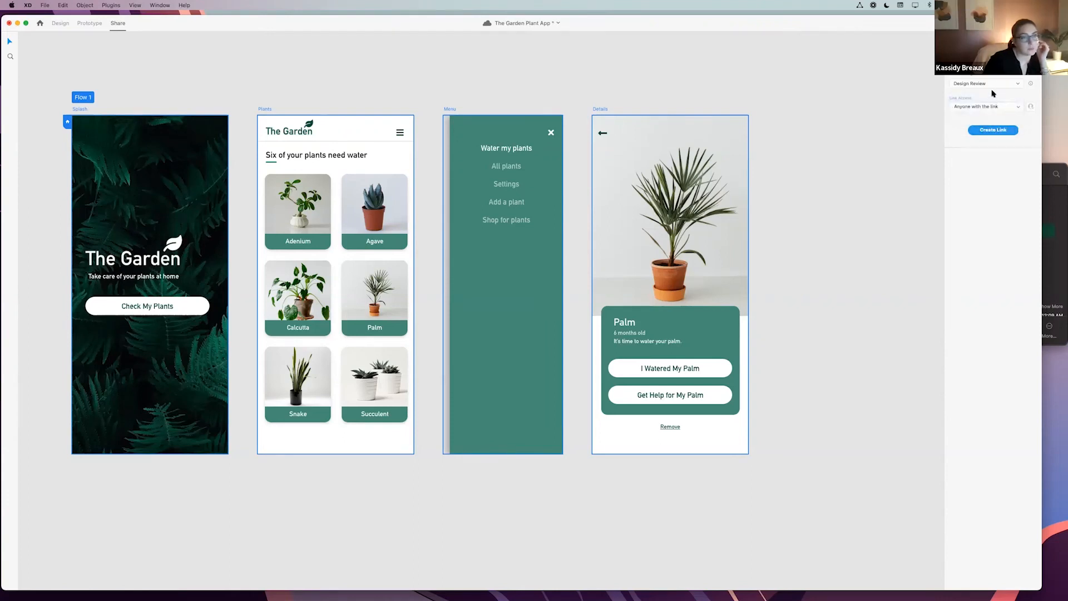
click(992, 85)
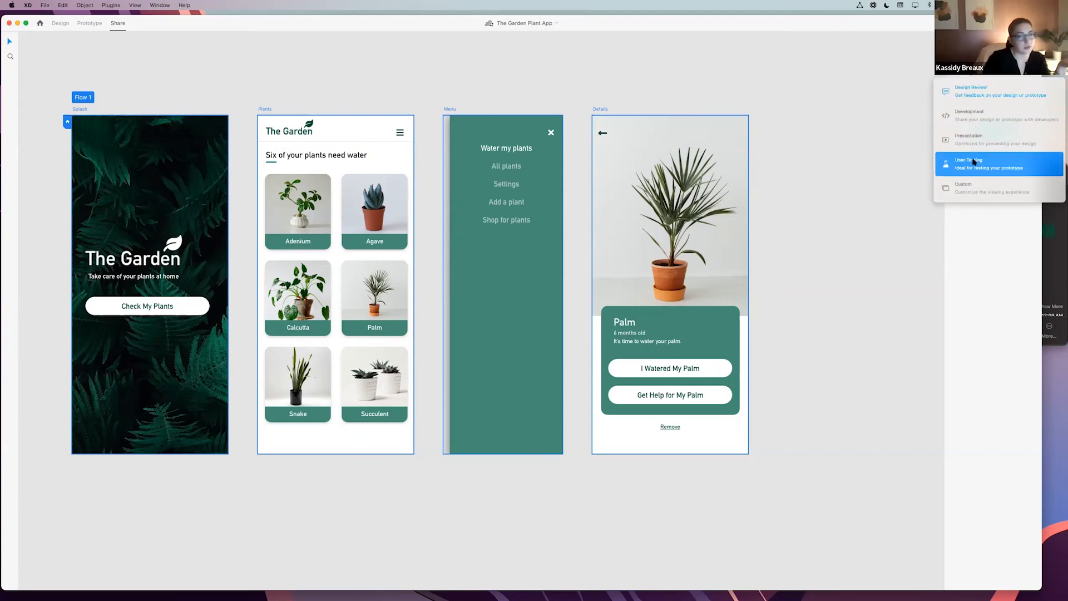
click(975, 96)
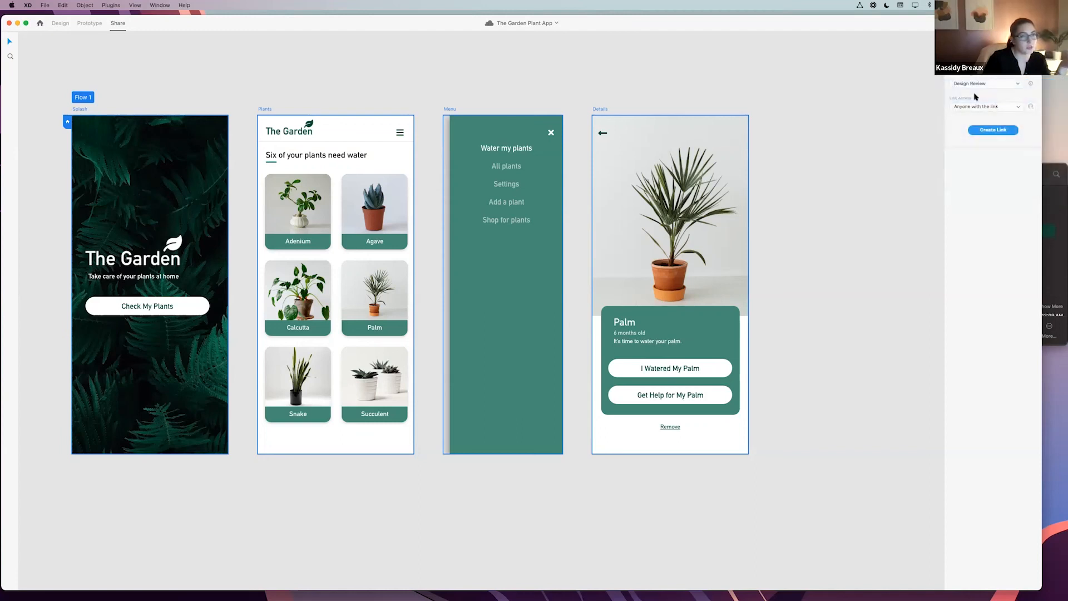
- Generate the Design Review link for Flow 1 of the prototype, accessible to anyone with the link
click(995, 131)
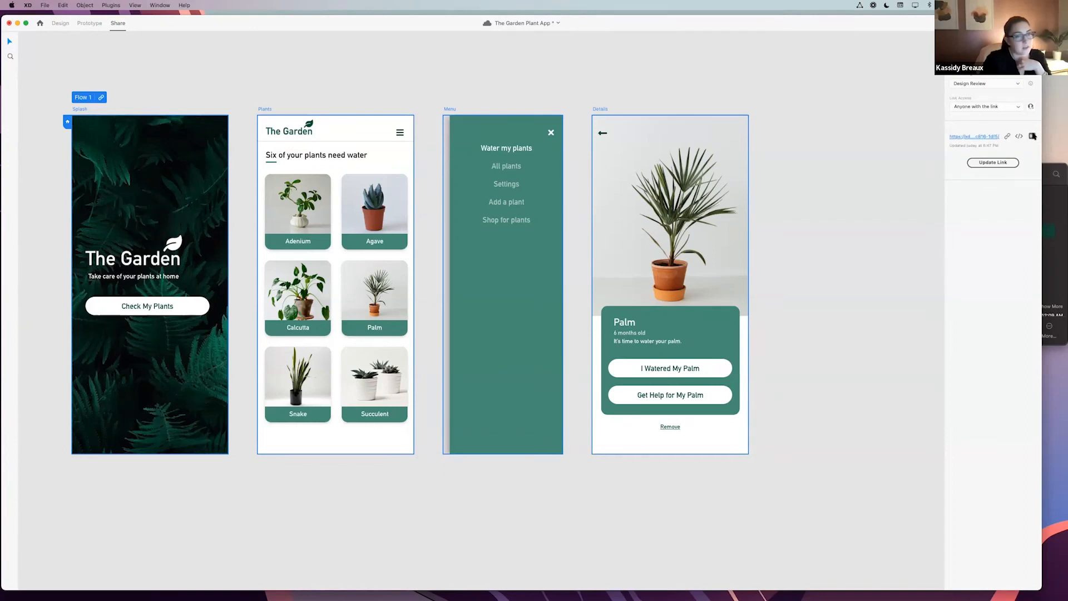
mouse_move(1033, 137)
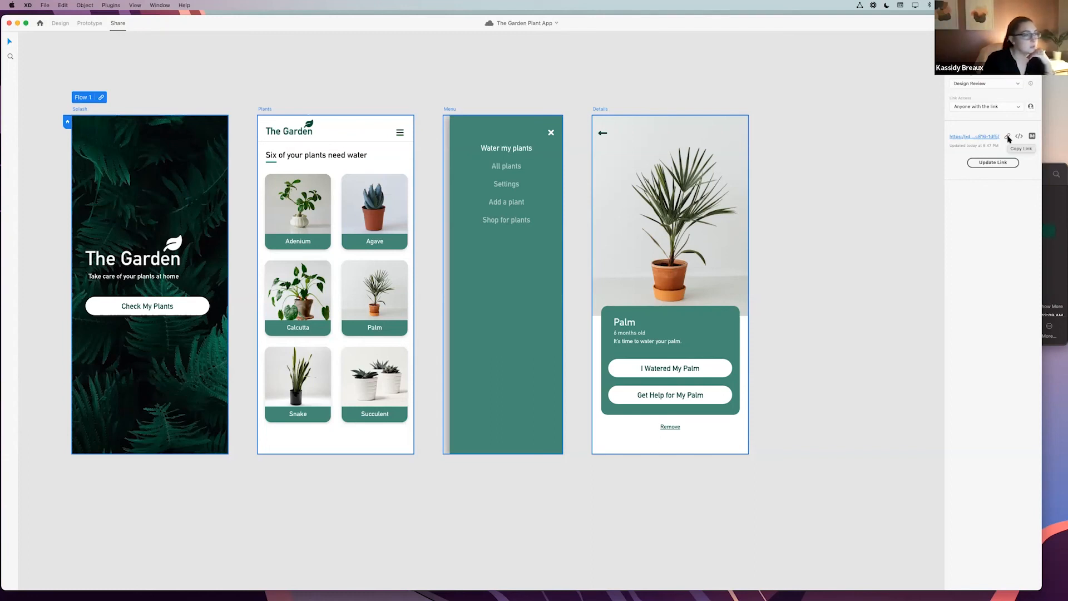
scroll(844, 164, left, 2)
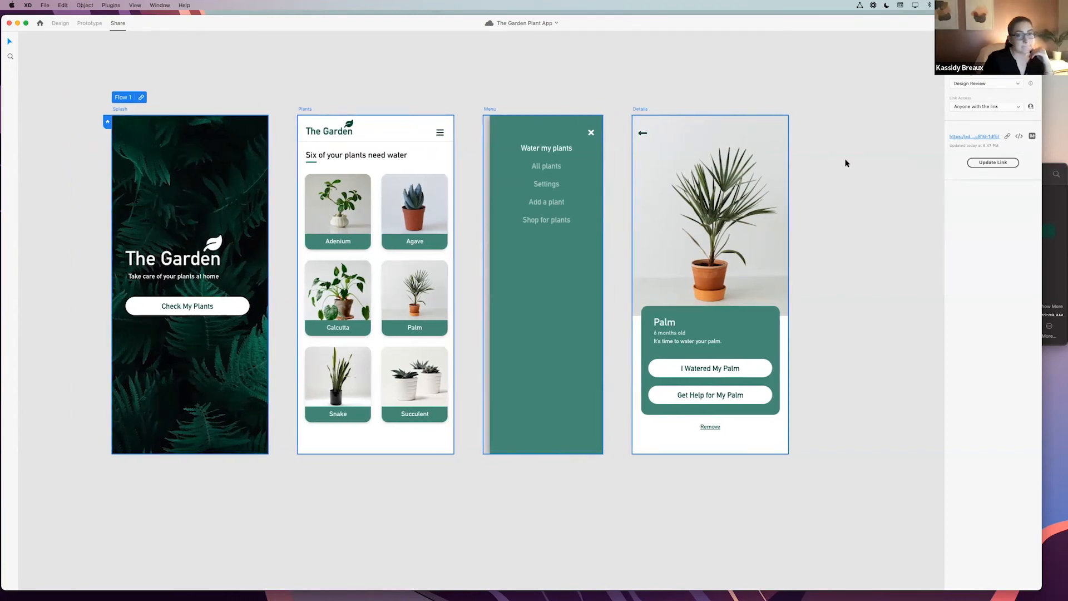
- Switch to the Adobe XD Workshop - Intermediate presentation in Chrome, maximize its window and present it, advancing to the Keep Exploring slide
mouse_move(478, 591)
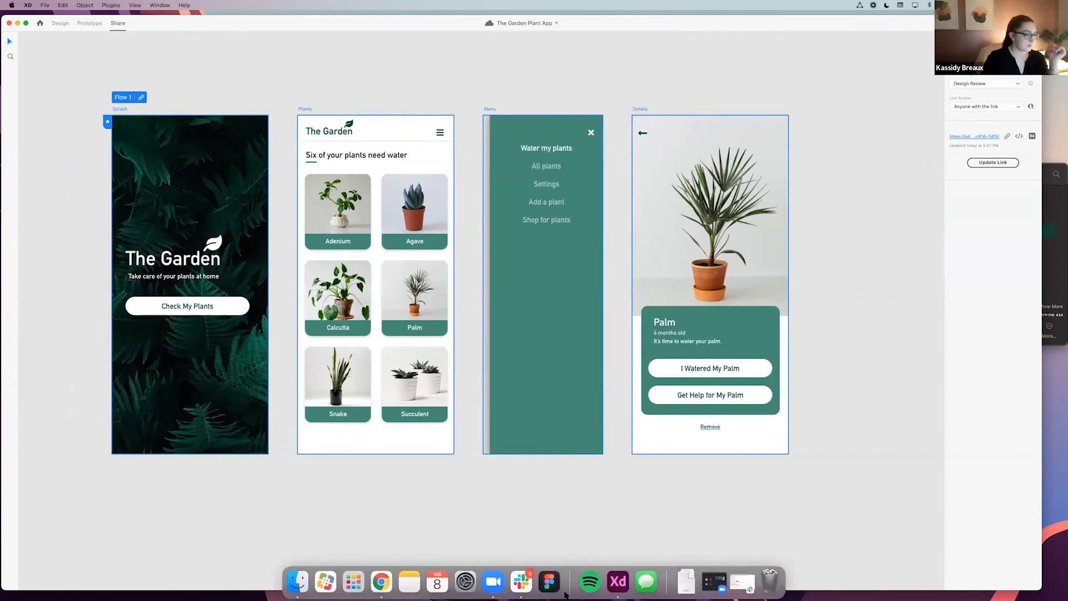
click(382, 582)
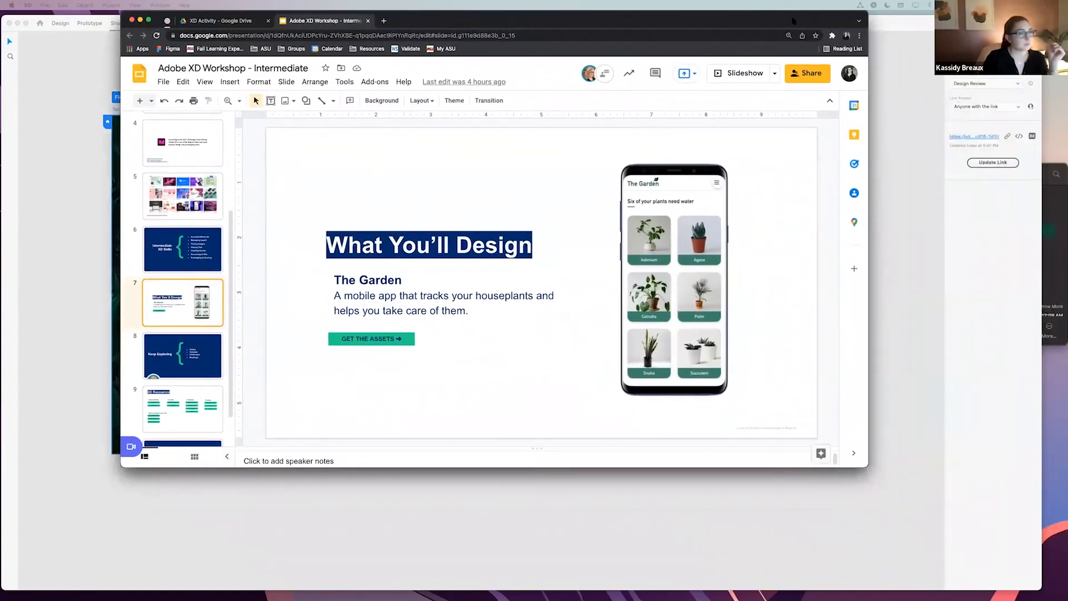
double_click(794, 21)
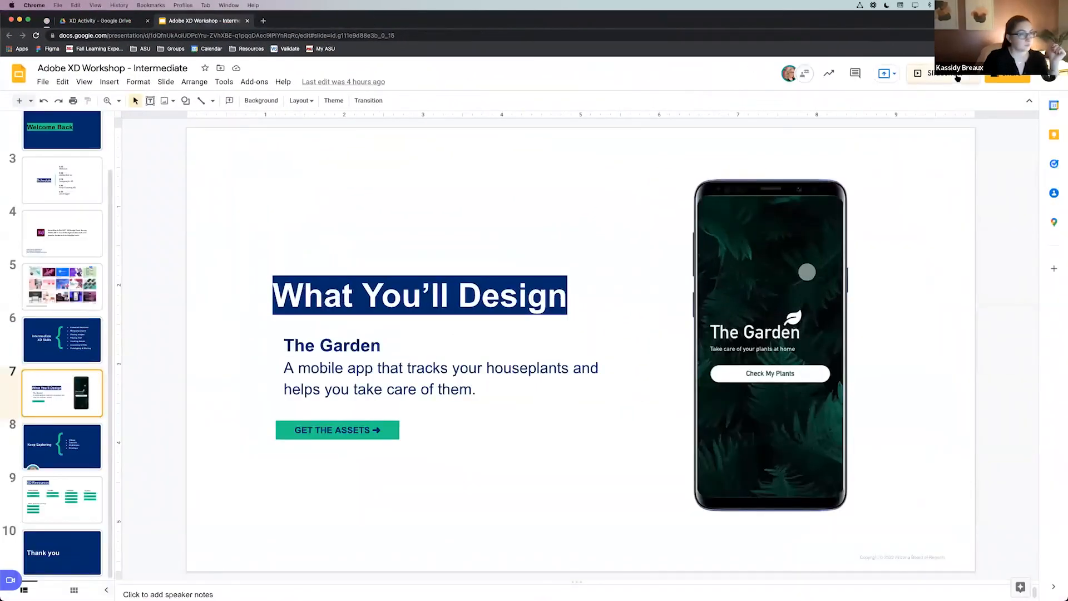
click(958, 76)
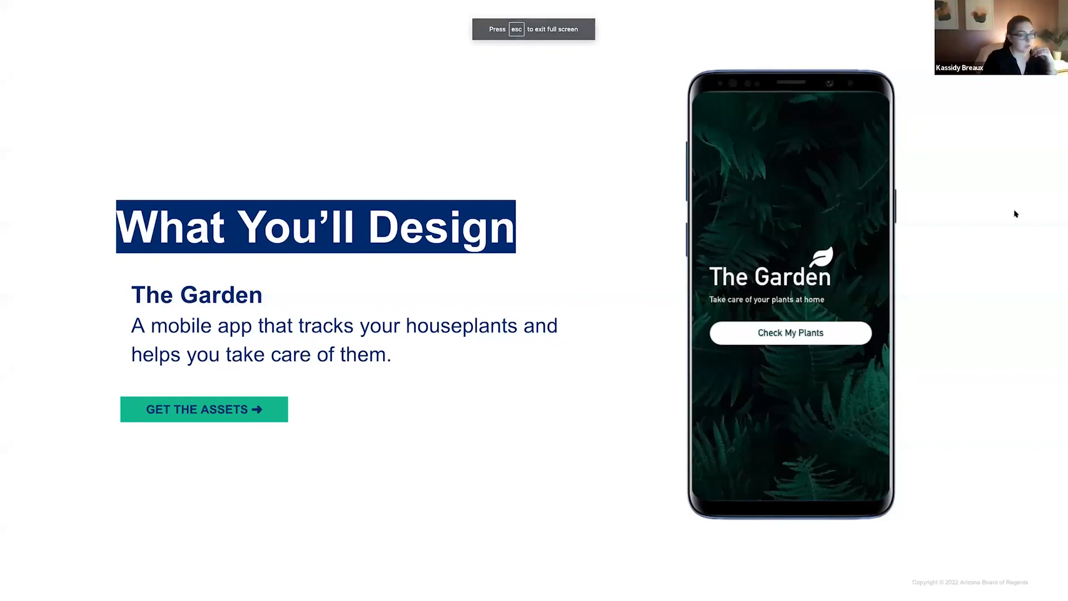
key(Right)
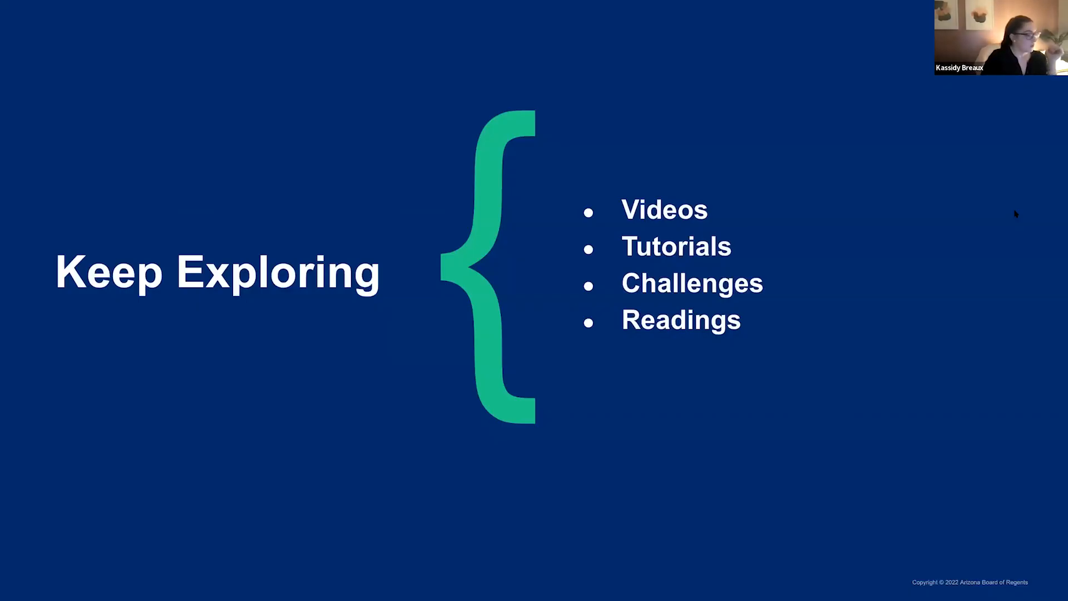